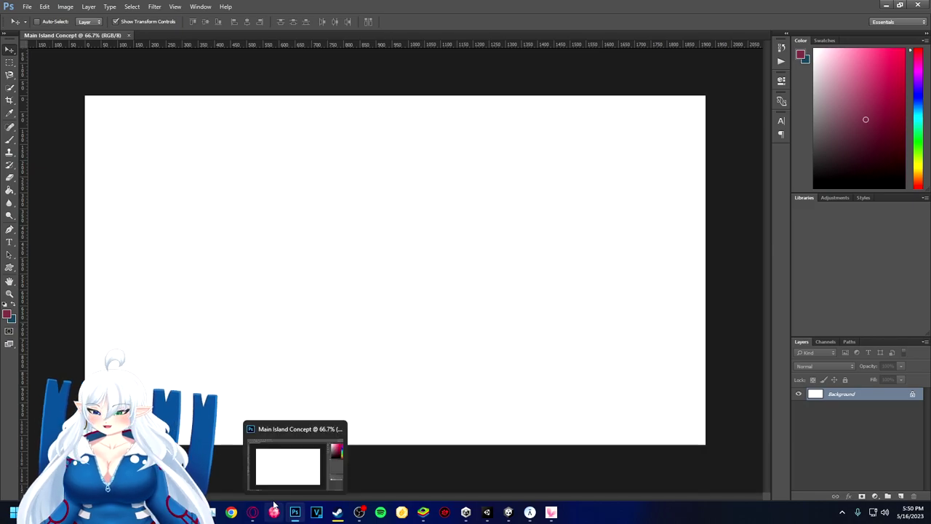
Search Google Images for 'anime hair styles'
click(252, 512)
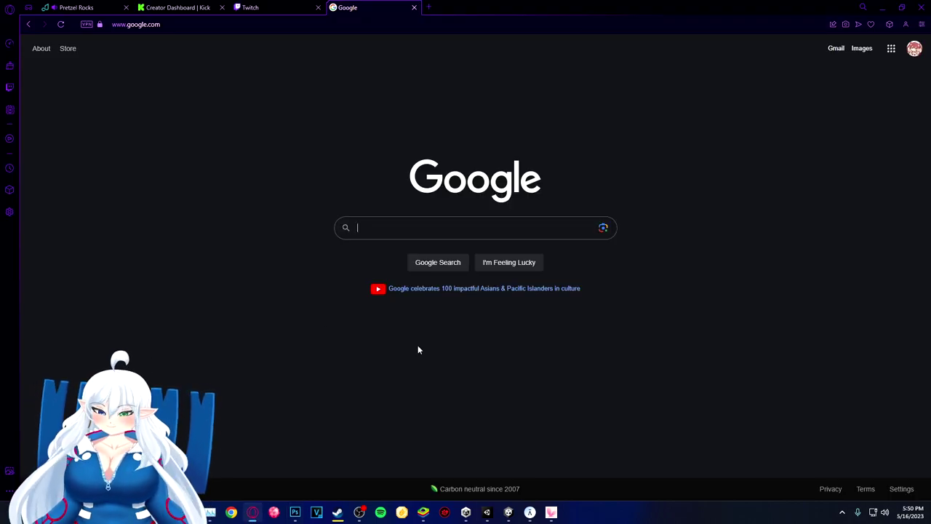
text(anime hair styles)
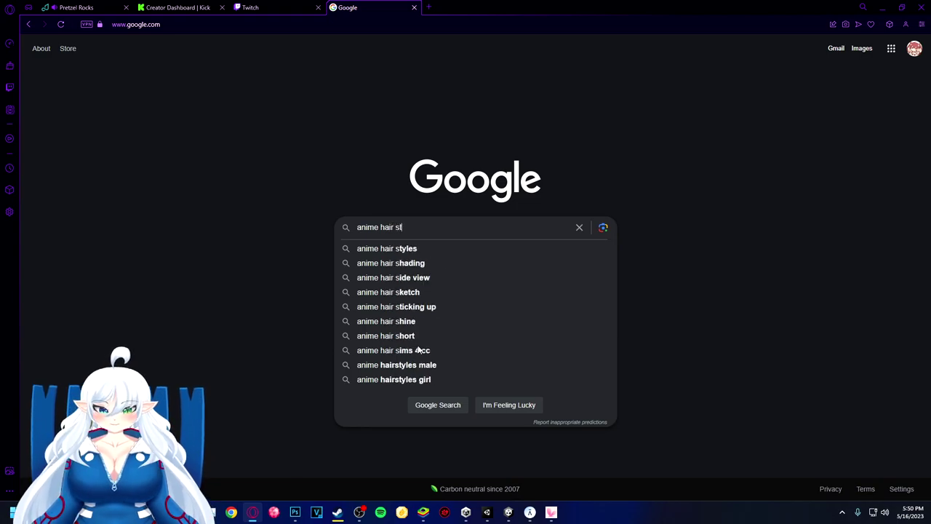
key(Return)
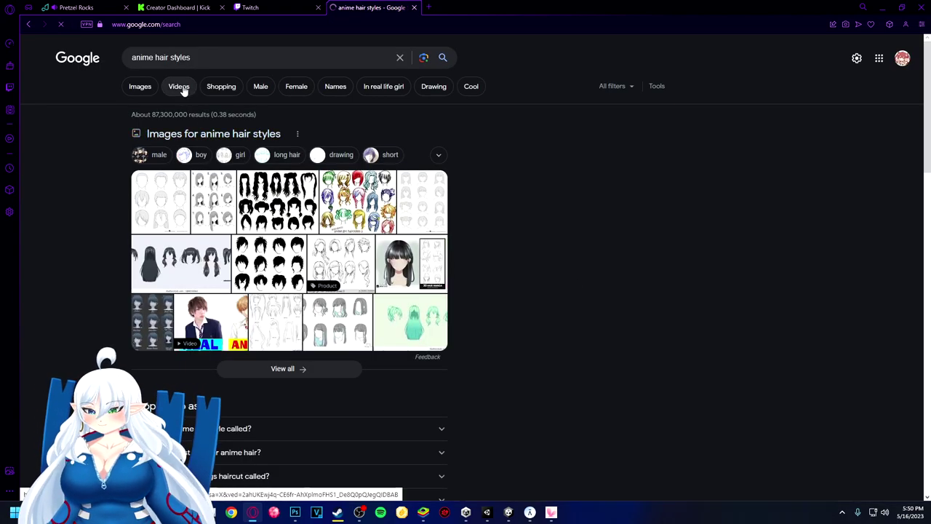
click(143, 87)
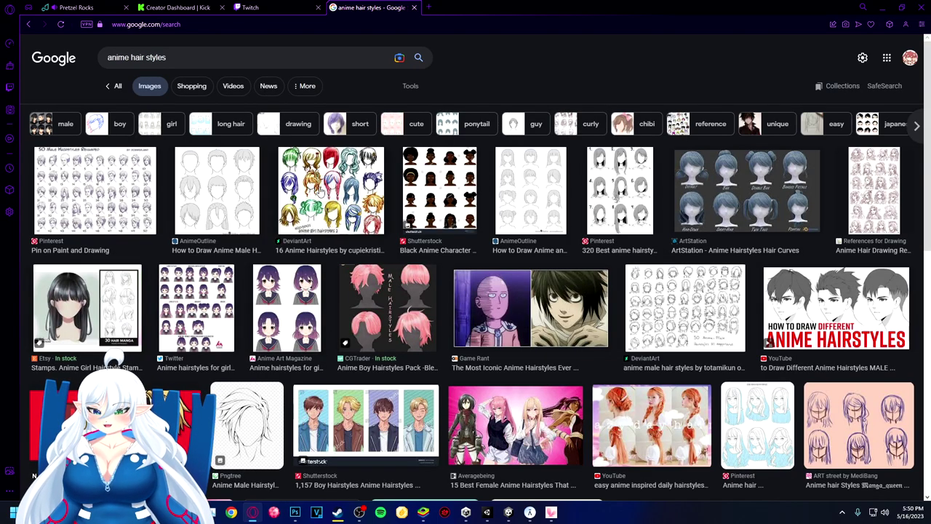
Preview the 16 Anime Hairstyles, Anime Hair Archives, Tutorial Cabelos and 900+ Hair ideas images
click(318, 190)
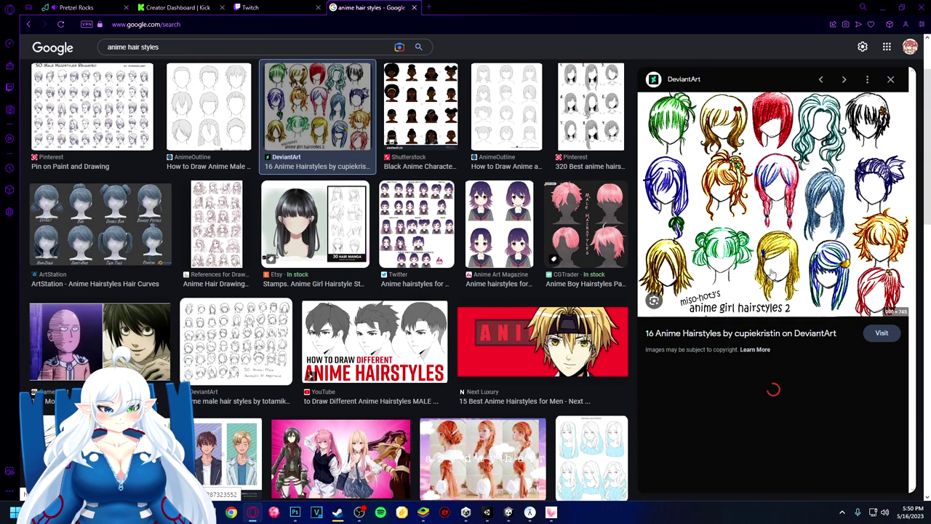
scroll(756, 269, down, 5)
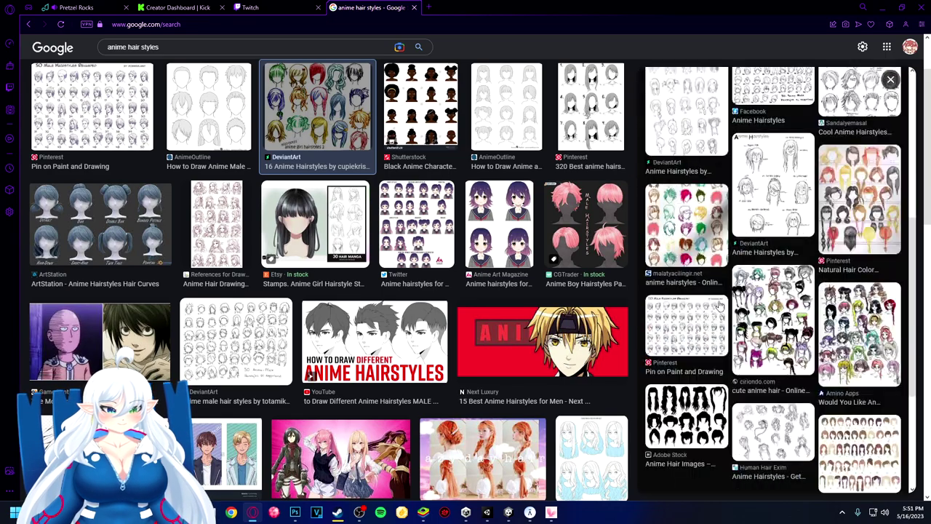
scroll(759, 296, down, 3)
click(783, 339)
scroll(431, 260, down, 5)
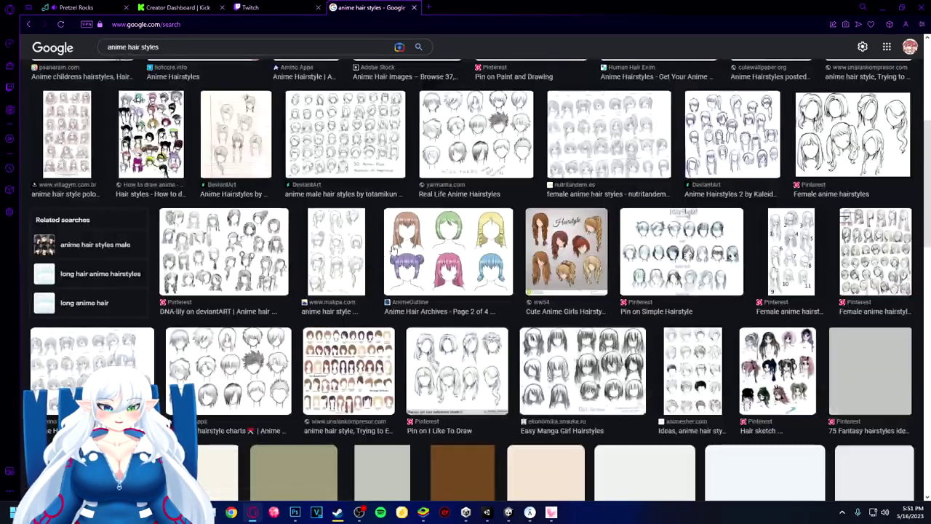
scroll(430, 260, down, 1)
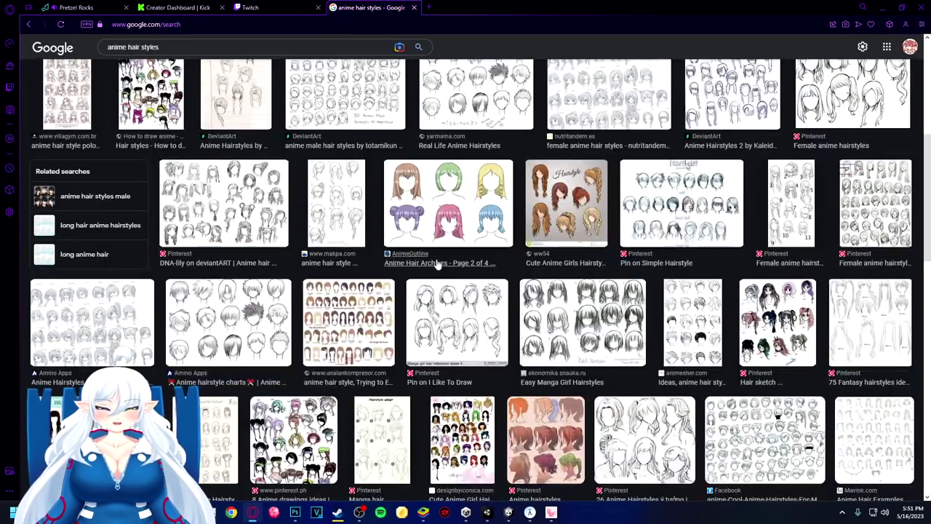
click(436, 197)
scroll(728, 328, down, 3)
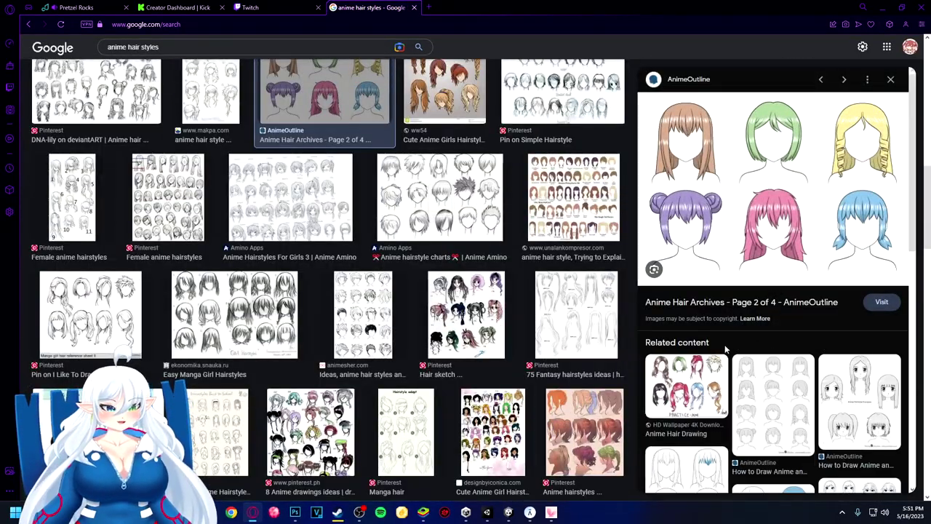
scroll(675, 363, down, 3)
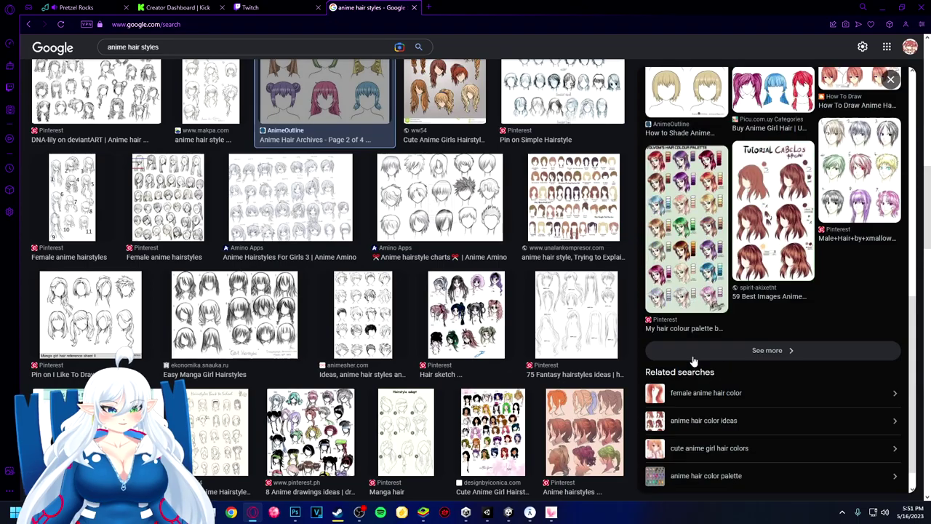
click(767, 230)
scroll(750, 363, down, 2)
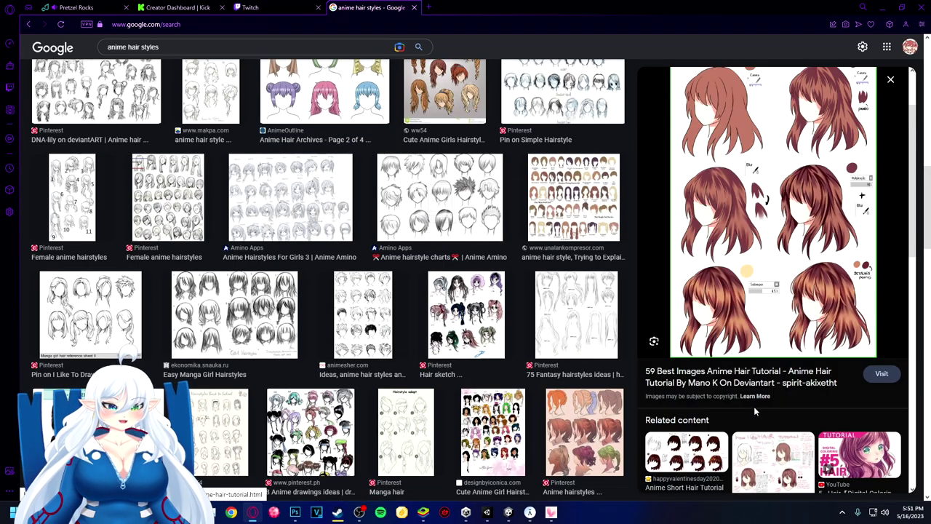
scroll(749, 386, down, 7)
click(781, 201)
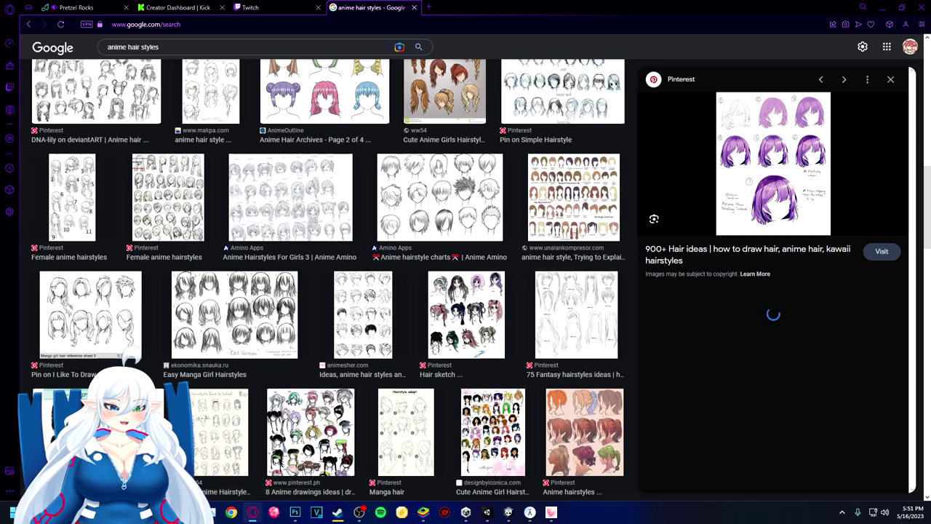
Preview the Light Blue Anime Hair Tutorial, Anime Perfect Hair book and Giant Blogs short-hair sketches
scroll(727, 291, down, 3)
scroll(701, 156, up, 1)
scroll(771, 291, down, 5)
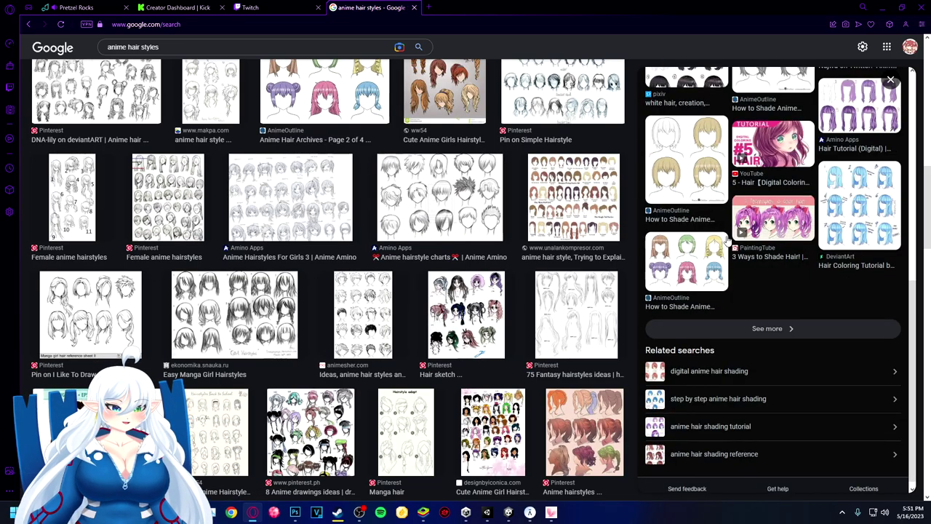
click(771, 328)
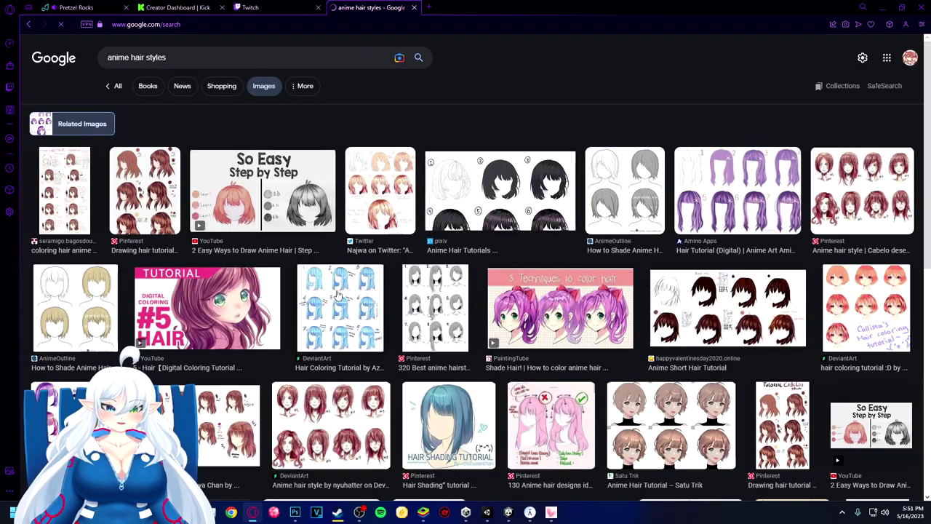
scroll(469, 308, down, 6)
scroll(451, 295, down, 10)
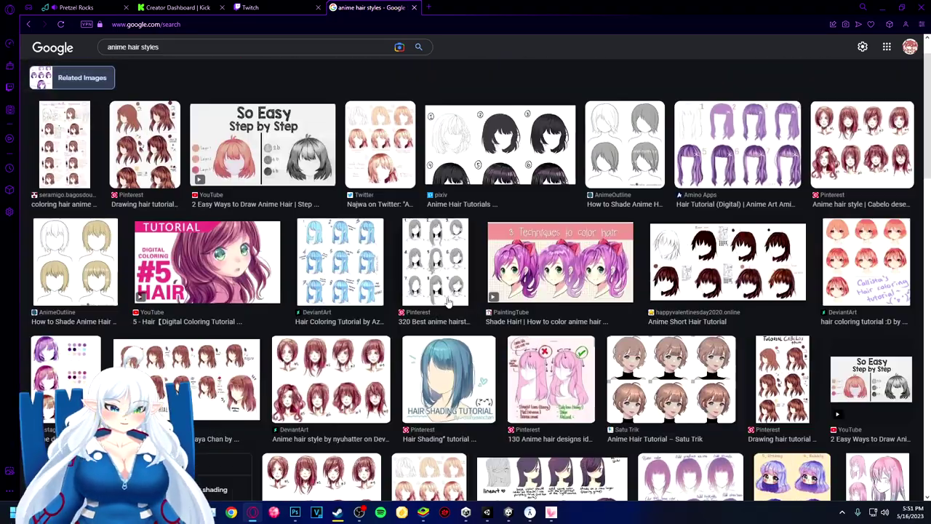
scroll(429, 282, down, 5)
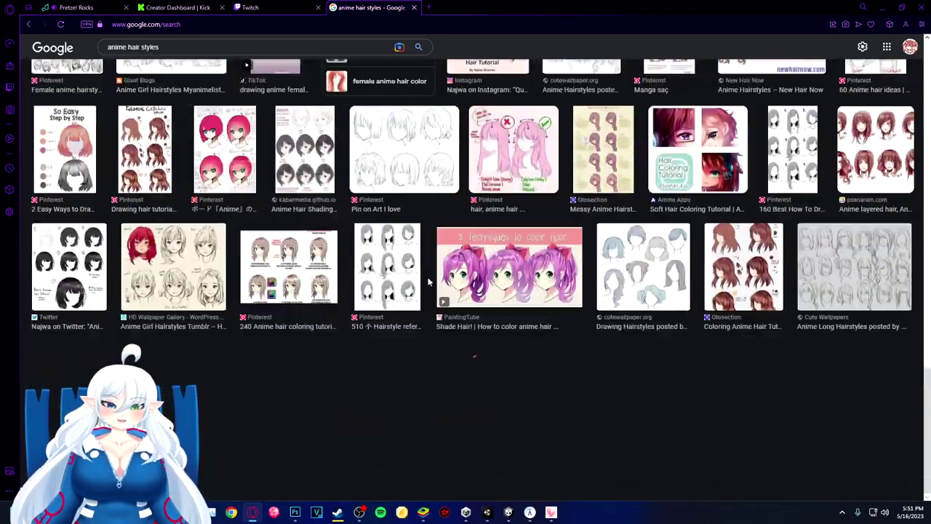
scroll(460, 269, up, 5)
click(459, 269)
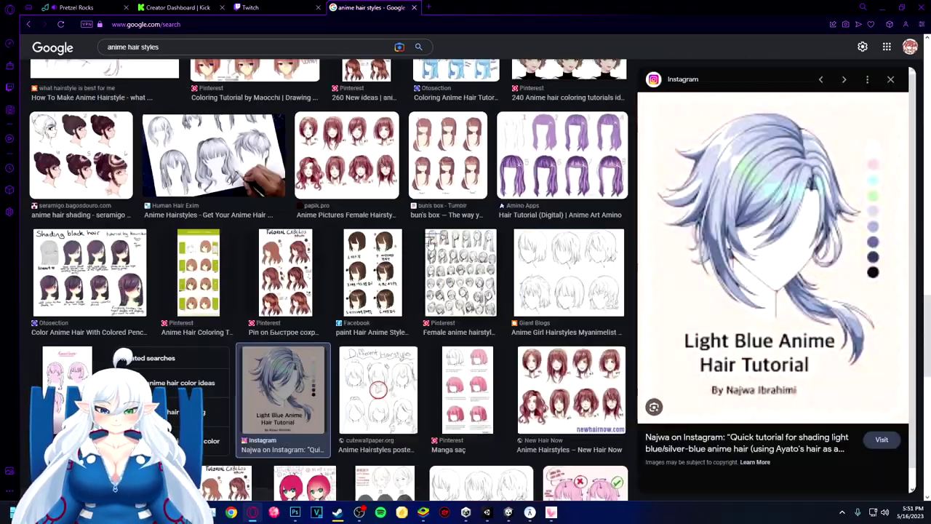
scroll(749, 295, down, 2)
scroll(716, 394, down, 5)
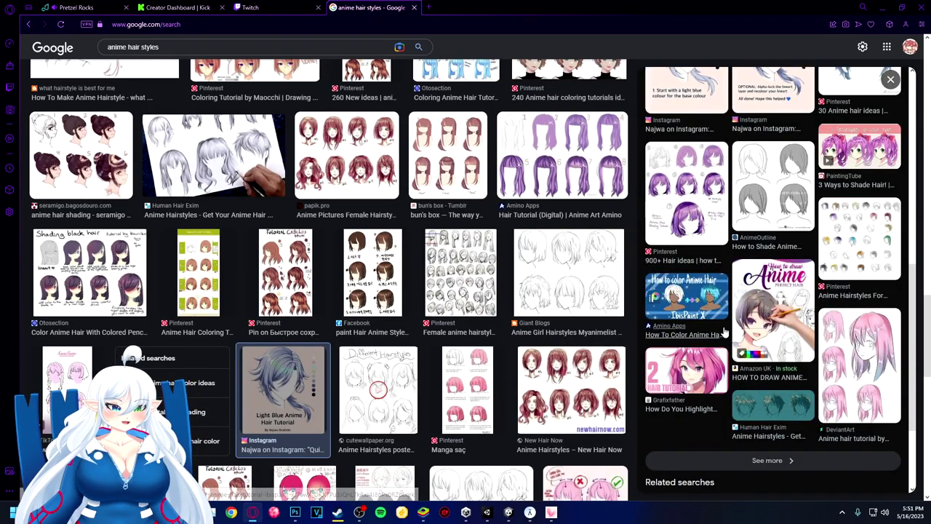
click(716, 342)
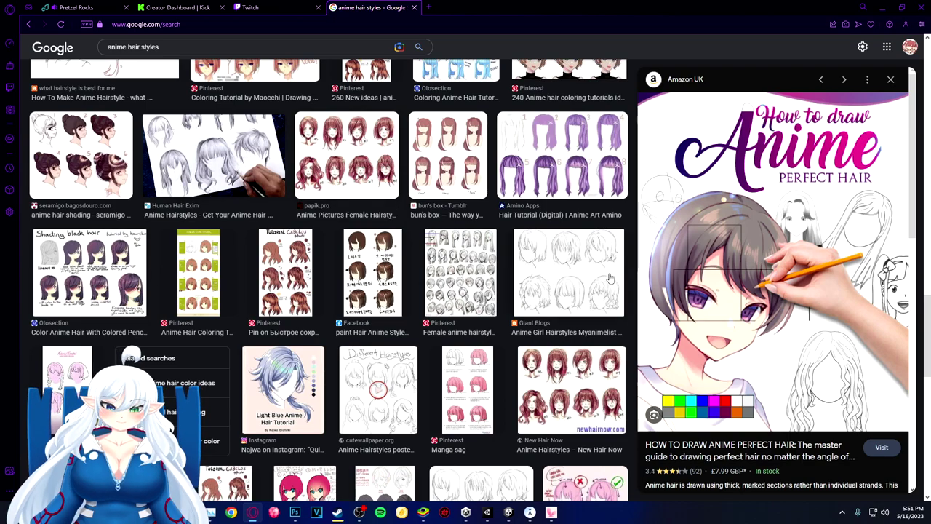
click(583, 285)
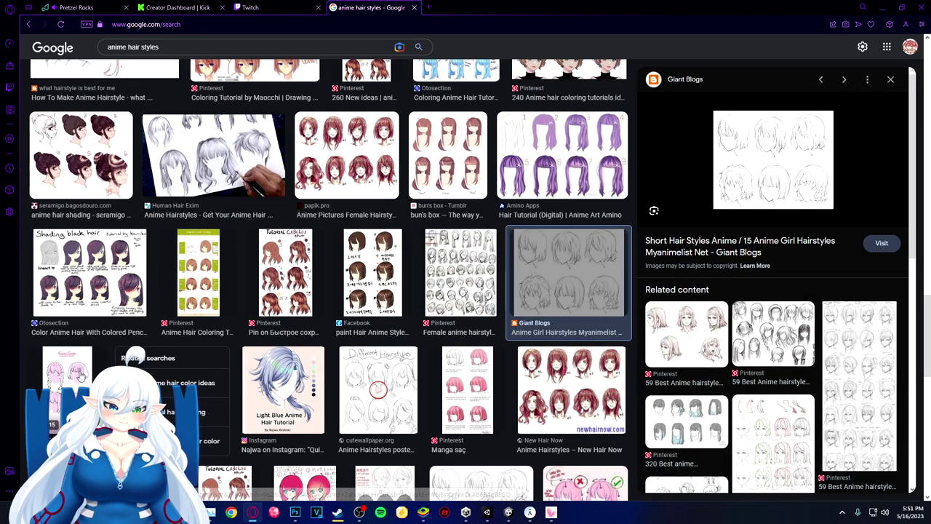
scroll(169, 216, up, 3)
scroll(169, 216, up, 5)
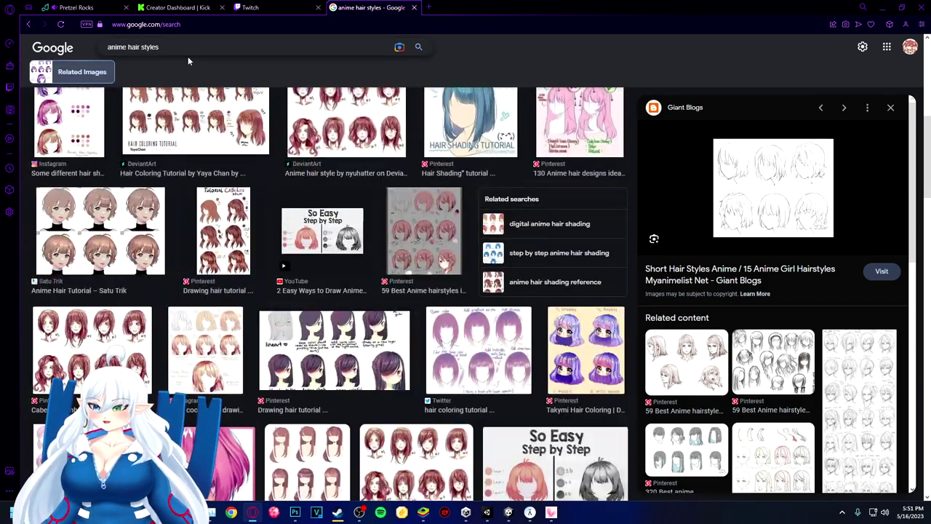
click(182, 48)
text(f)
key(BackSpace)
key(BackSpace)
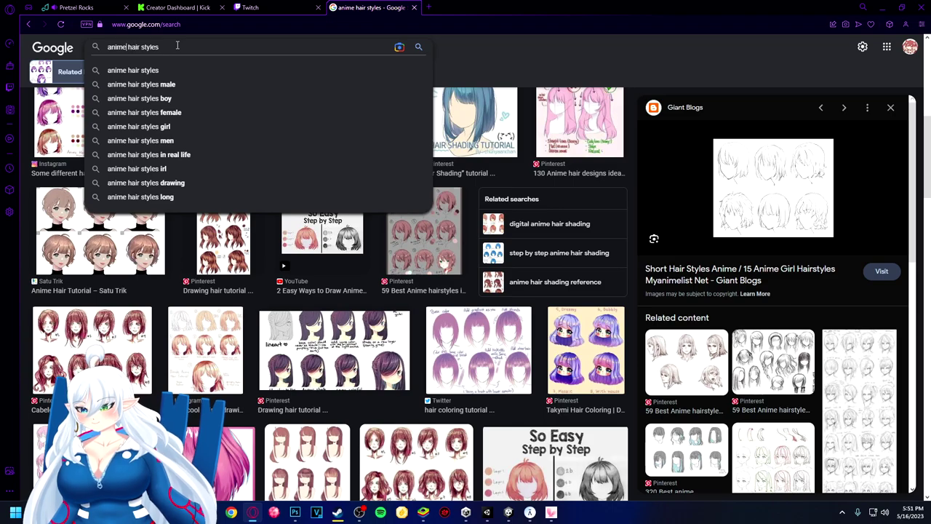
Change the image search to 'female hair styles' and run it
text(female)
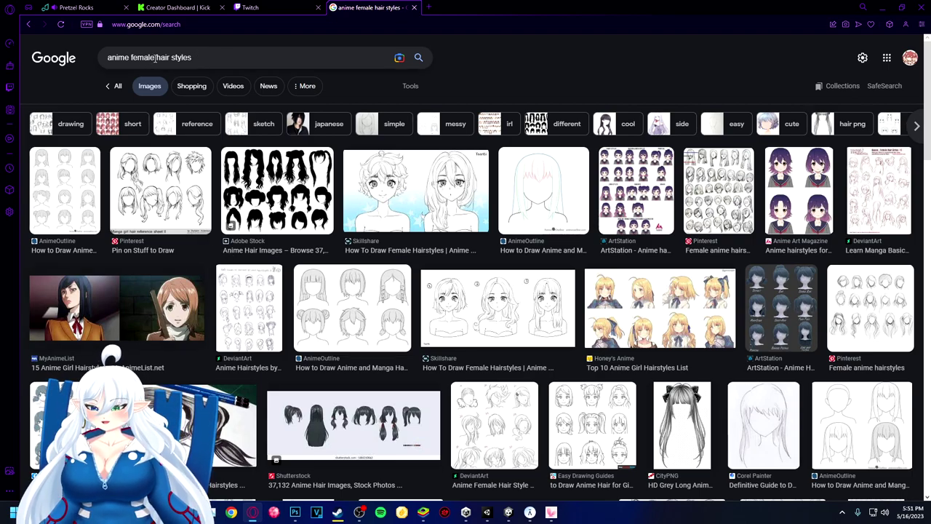
double_click(121, 61)
key(BackSpace)
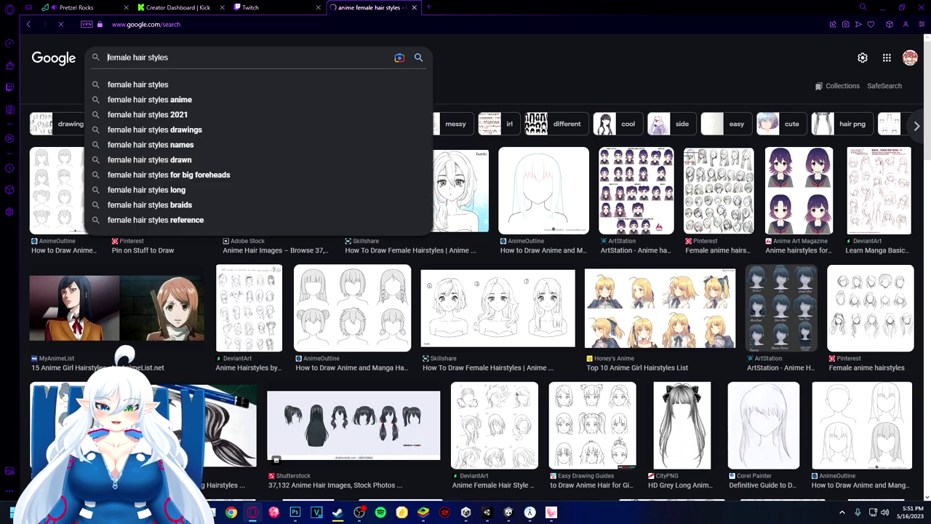
key(Return)
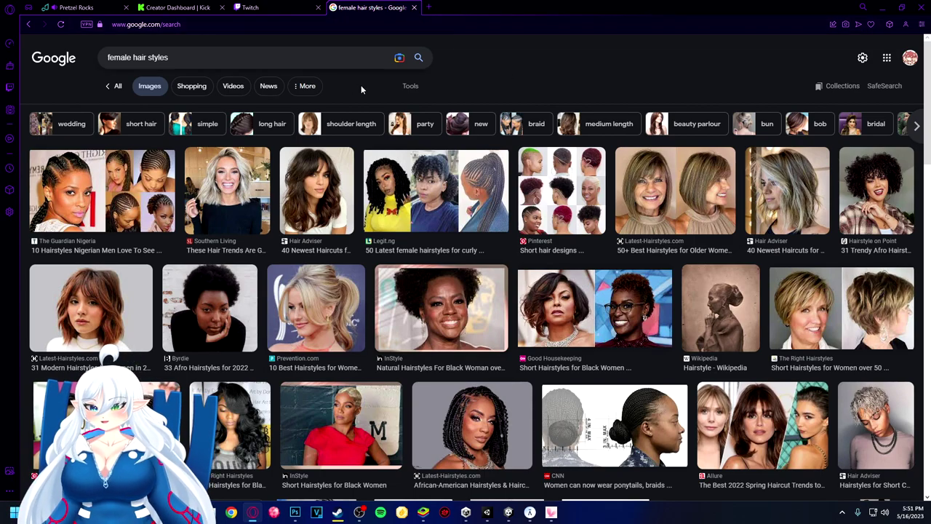
Clear the search box and switch over to Unity
triple_click(138, 57)
key(BackSpace)
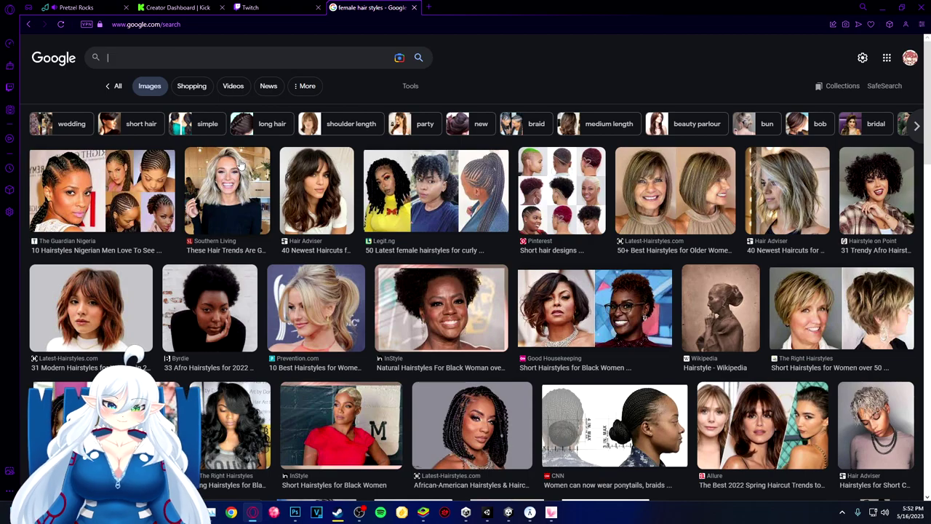
mouse_move(347, 517)
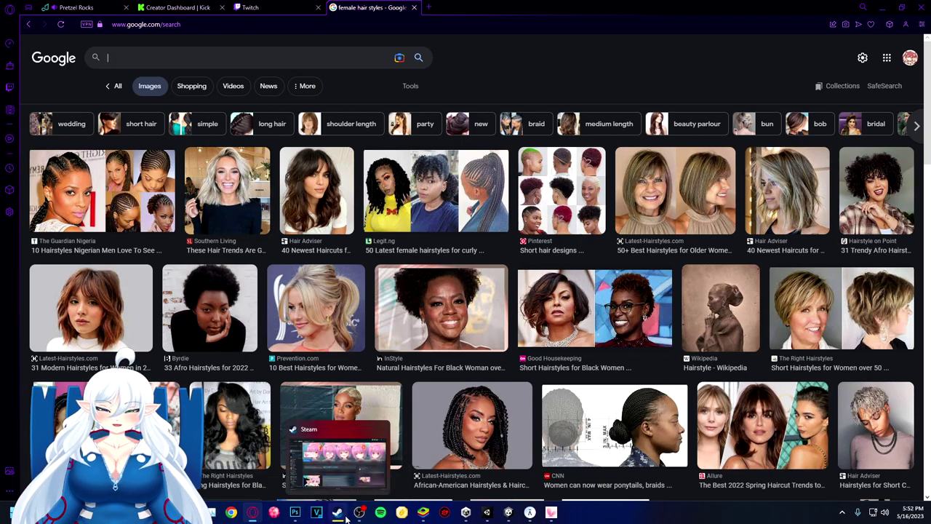
key(alt+Tab)
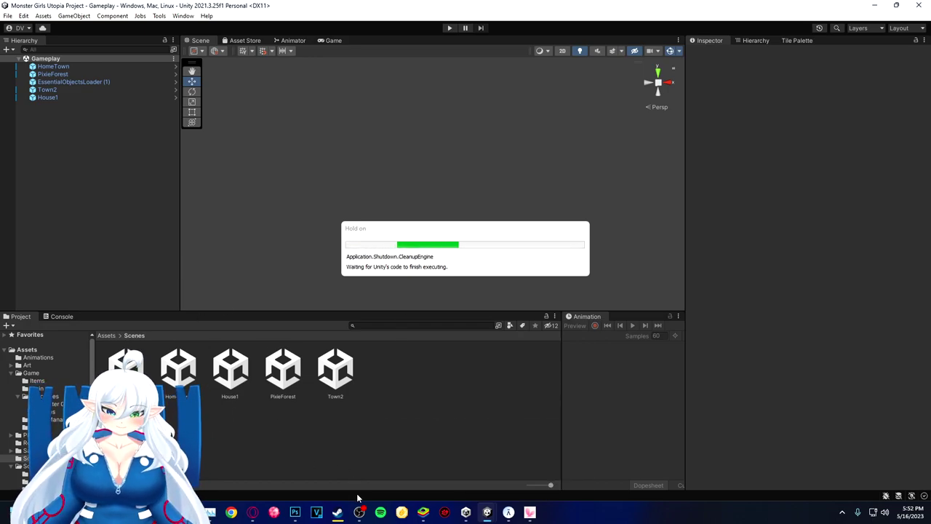
Bring Photoshop forward with the blank Main Island Concept canvas
click(304, 476)
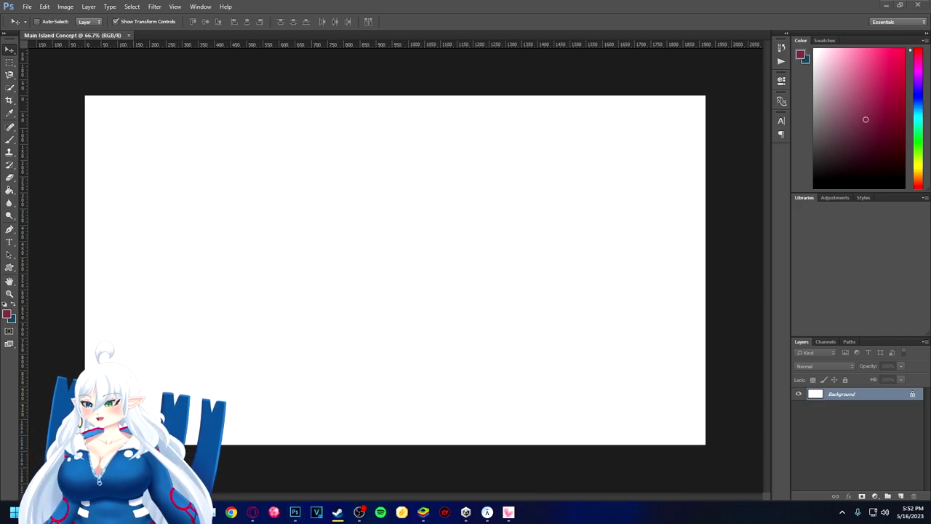
key(super)
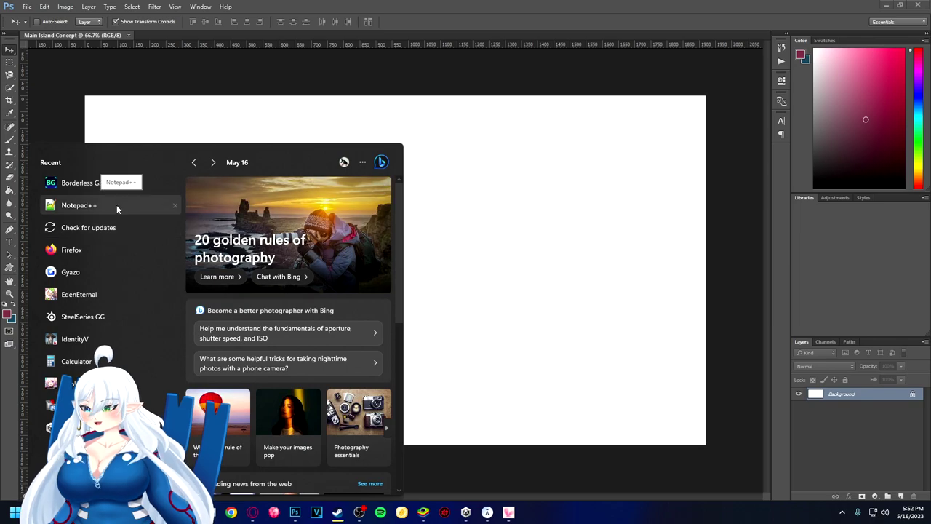
click(112, 208)
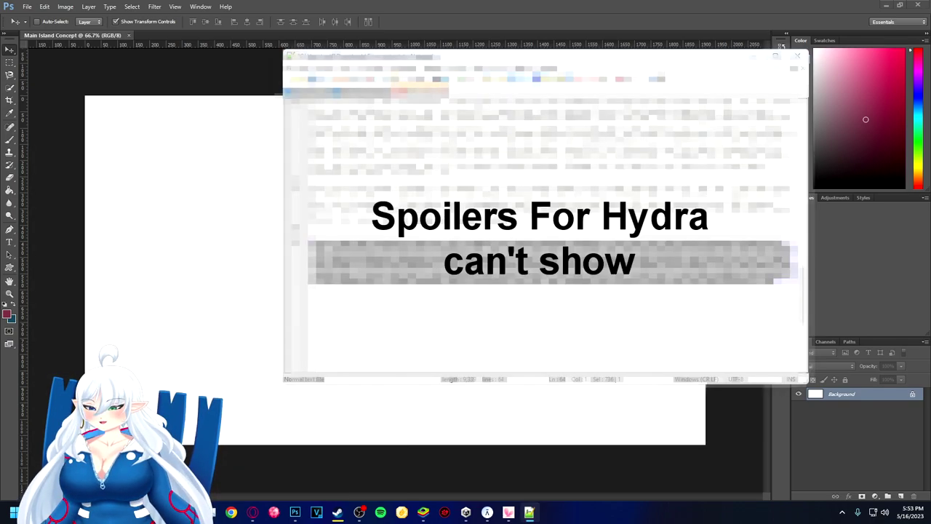
scroll(553, 219, up, 3)
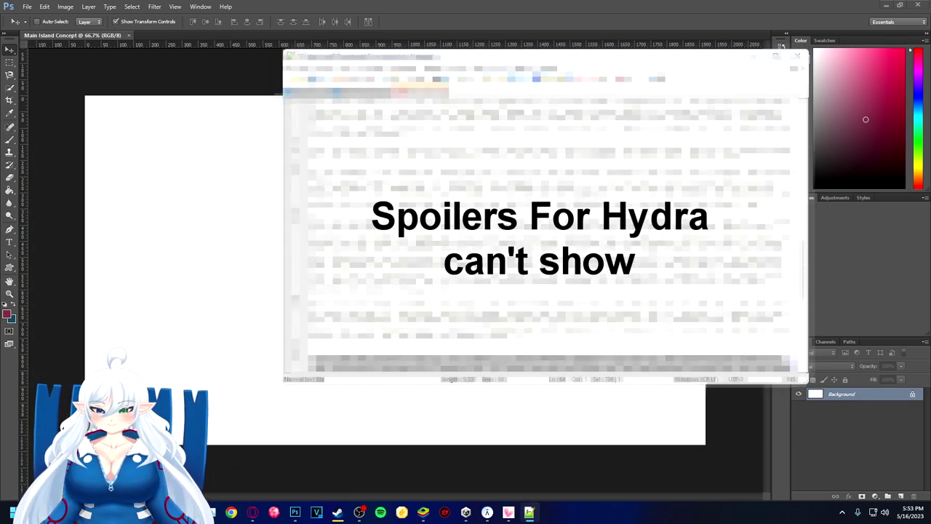
scroll(553, 232, down, 10)
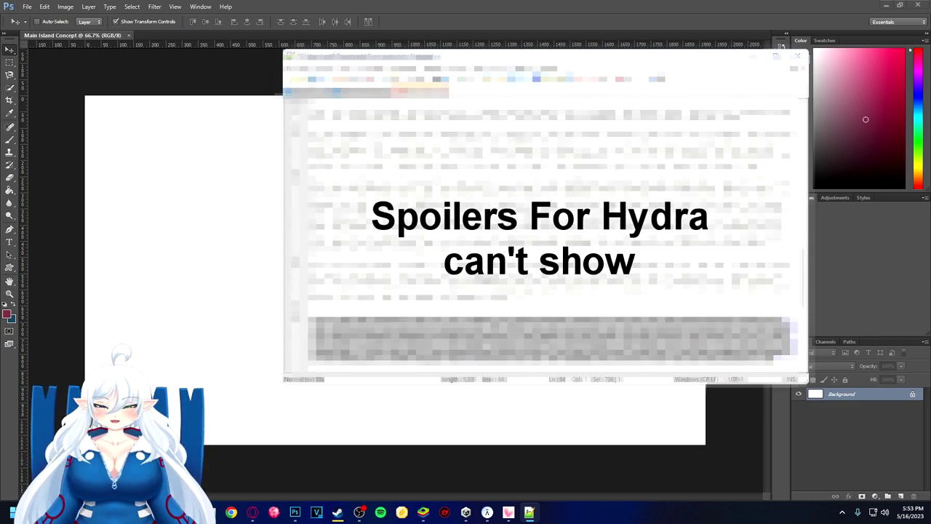
click(797, 56)
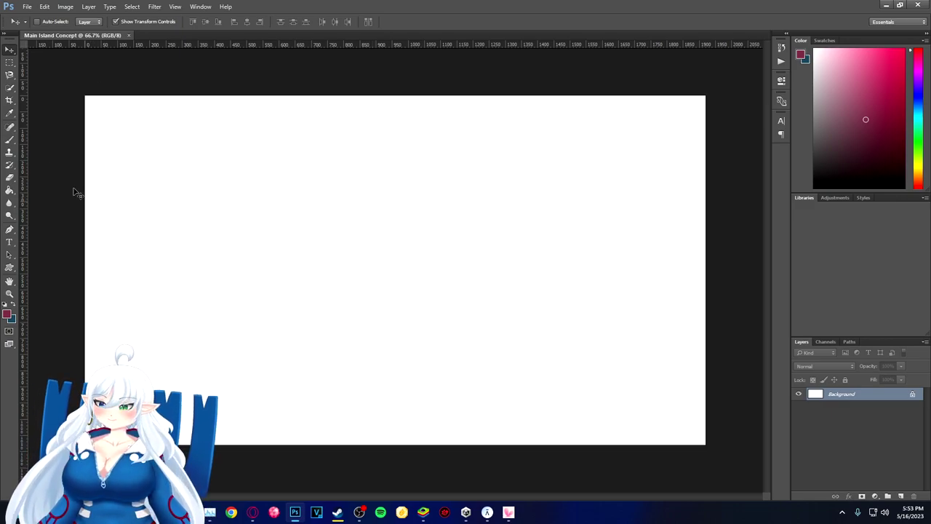
click(9, 243)
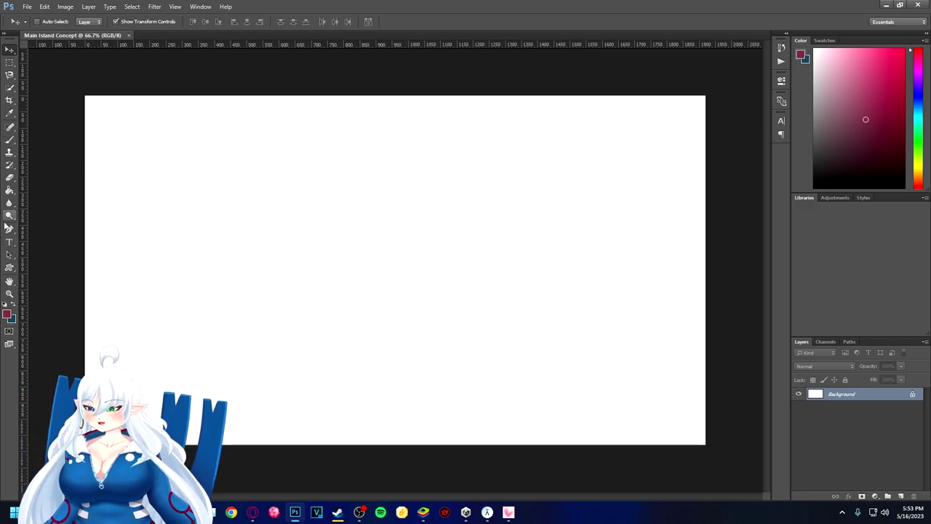
click(10, 267)
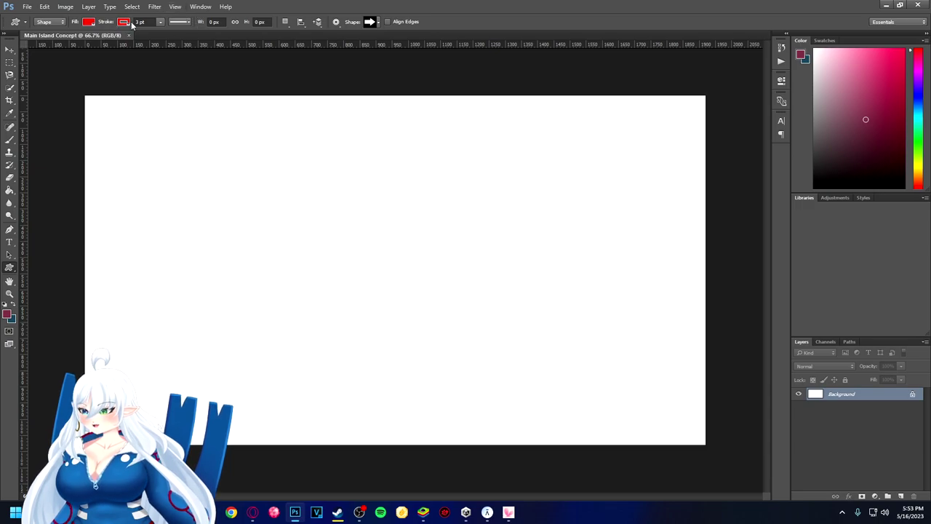
click(9, 51)
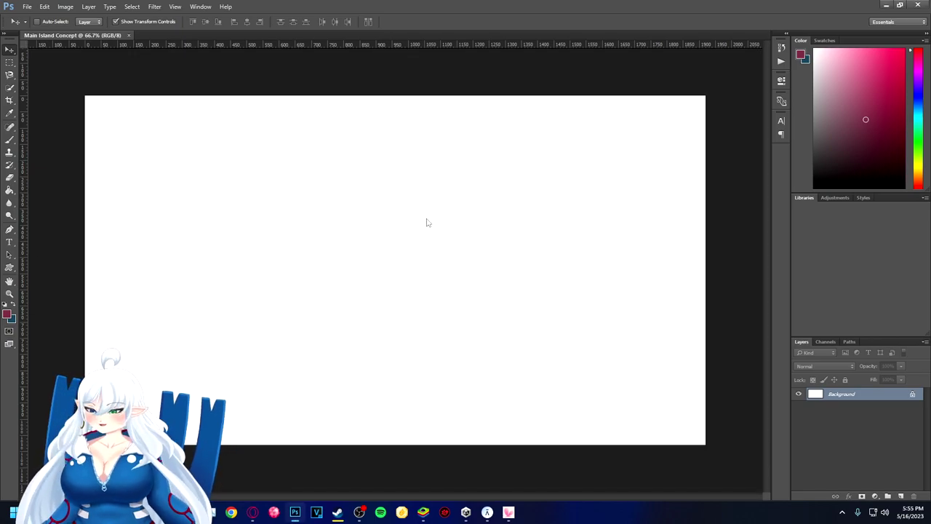
drag(143, 210, 131, 215)
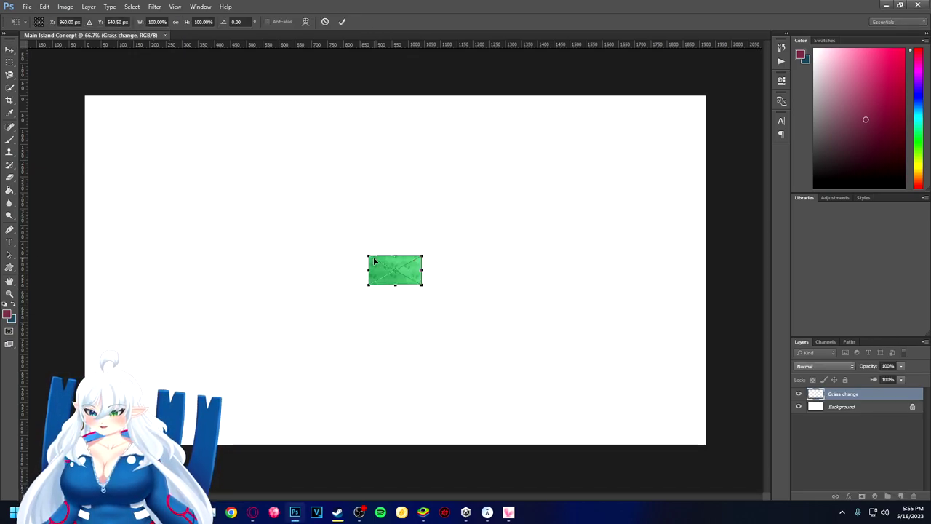
Stretch the grass image to fill the whole canvas and commit it
drag(368, 255, 34, 75)
drag(421, 284, 727, 463)
key(Return)
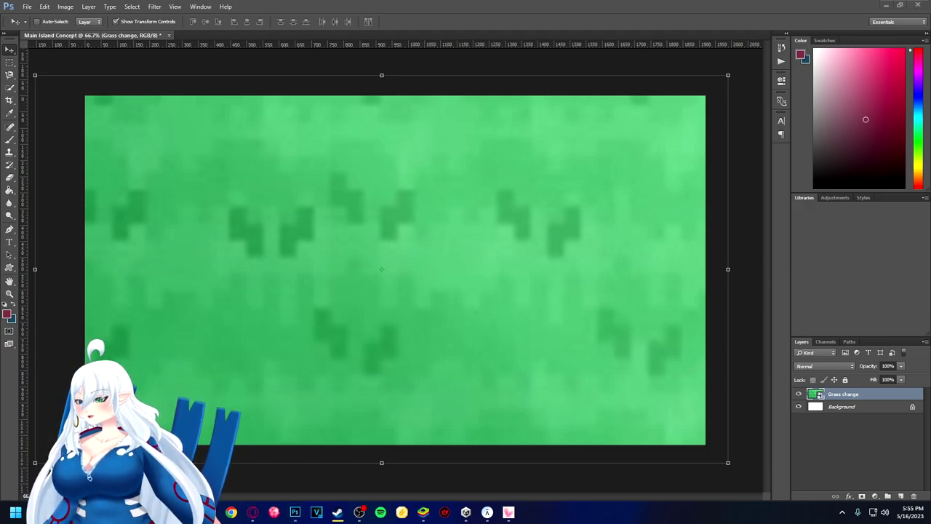
Place the Player House image, shrink it to about 72%, and move it upper-left
drag(257, 245, 254, 239)
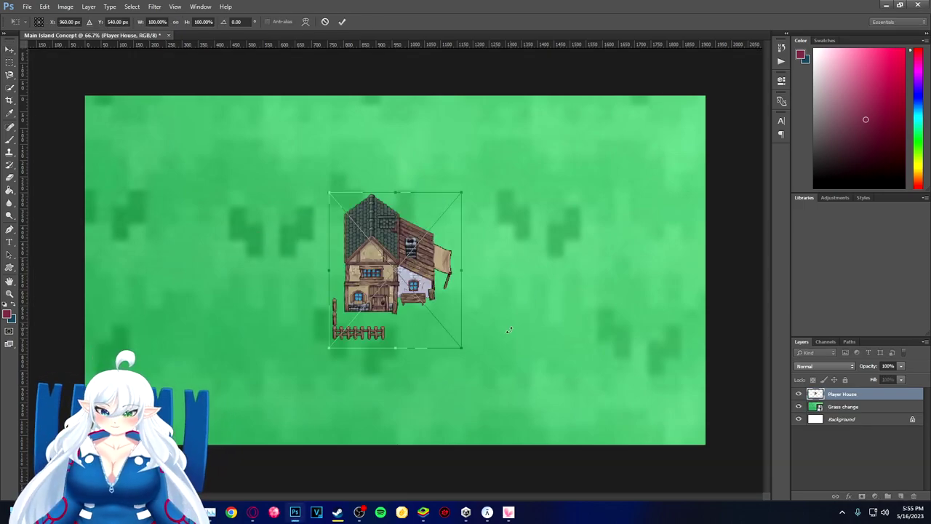
drag(463, 350, 423, 321)
key(ctrl+z)
drag(460, 348, 425, 305)
drag(393, 242, 211, 169)
Commit the player house, add Rival House at about 61% in the upper-right, then draw a label box
key(Return)
drag(0, 211, 563, 203)
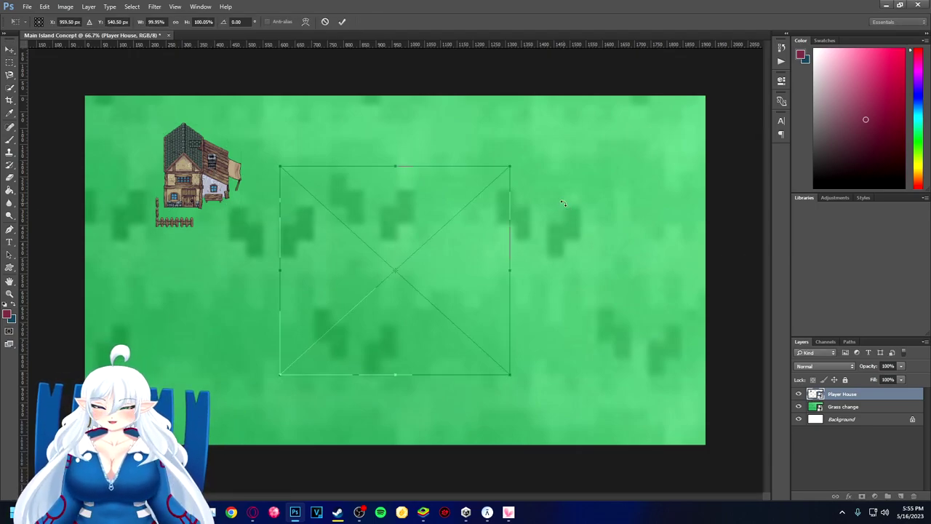
drag(280, 377, 375, 302)
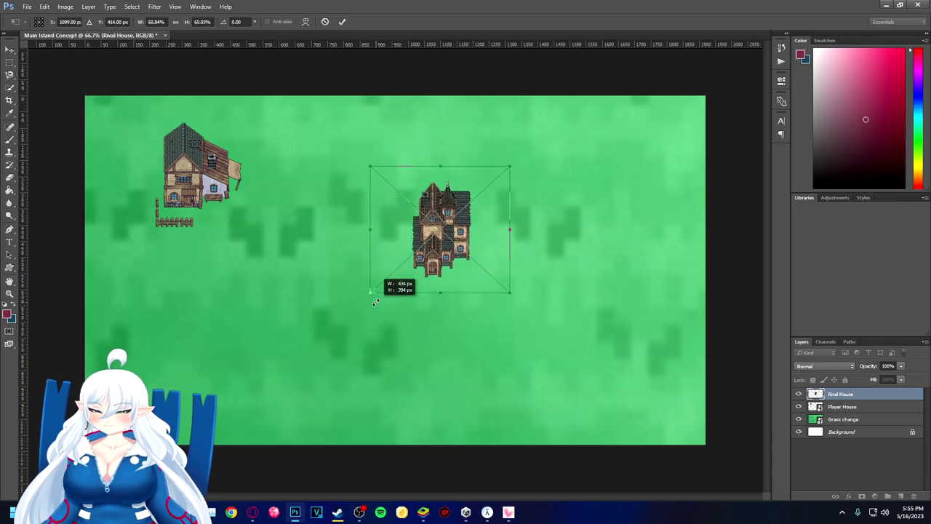
drag(436, 268, 541, 214)
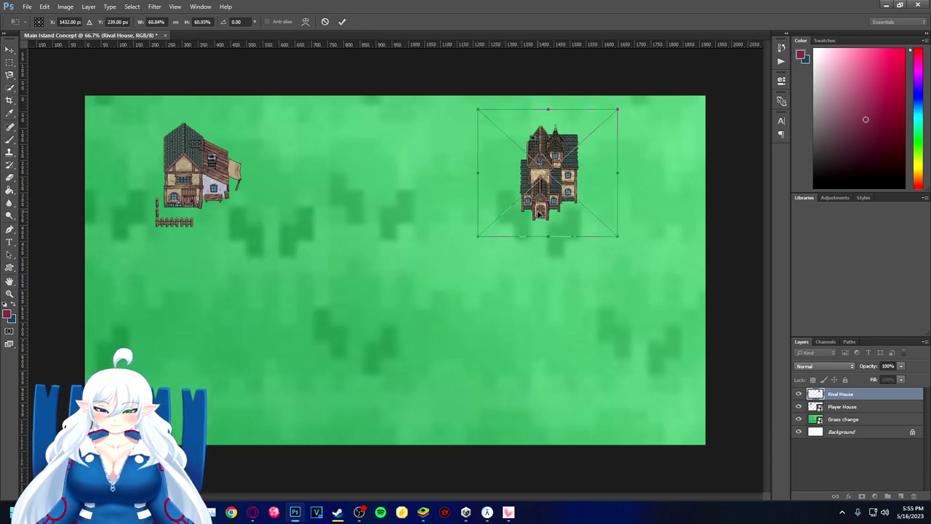
key(Return)
click(9, 242)
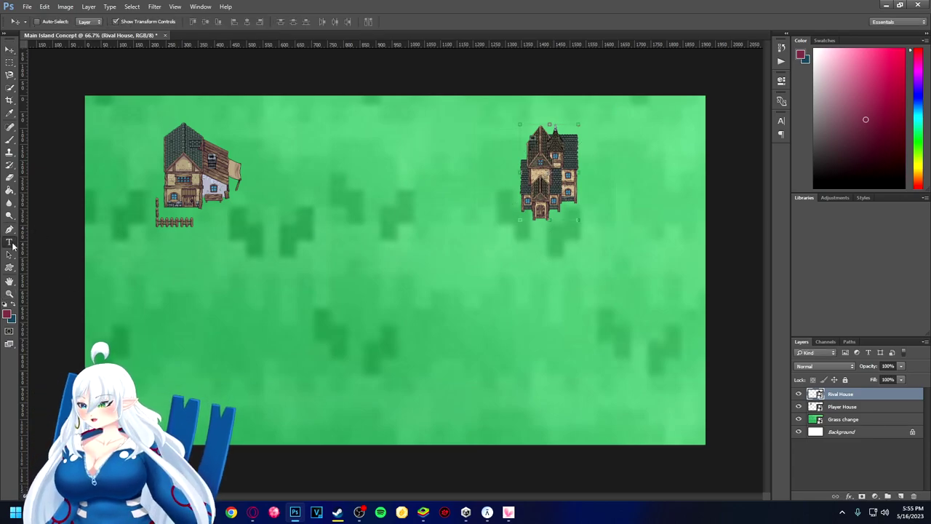
drag(205, 211, 270, 227)
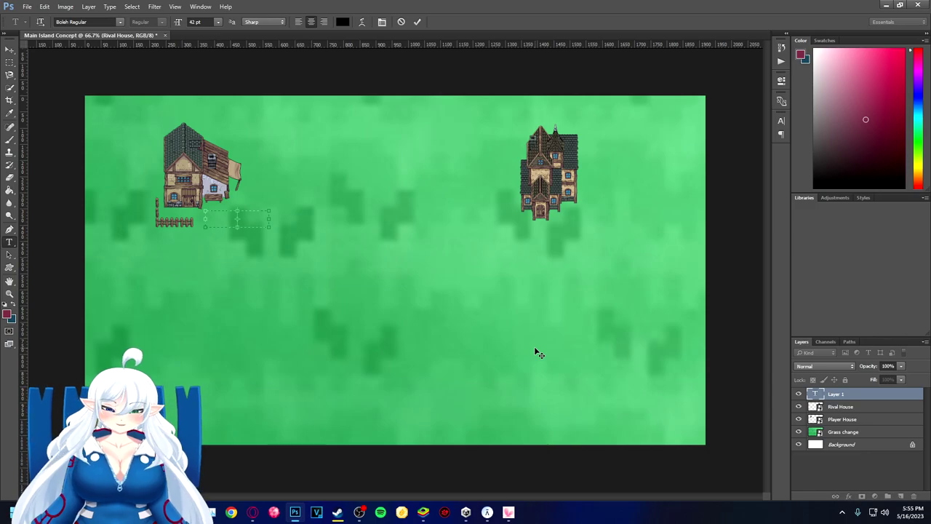
Type the 'player house' label and reduce its font size
text(player)
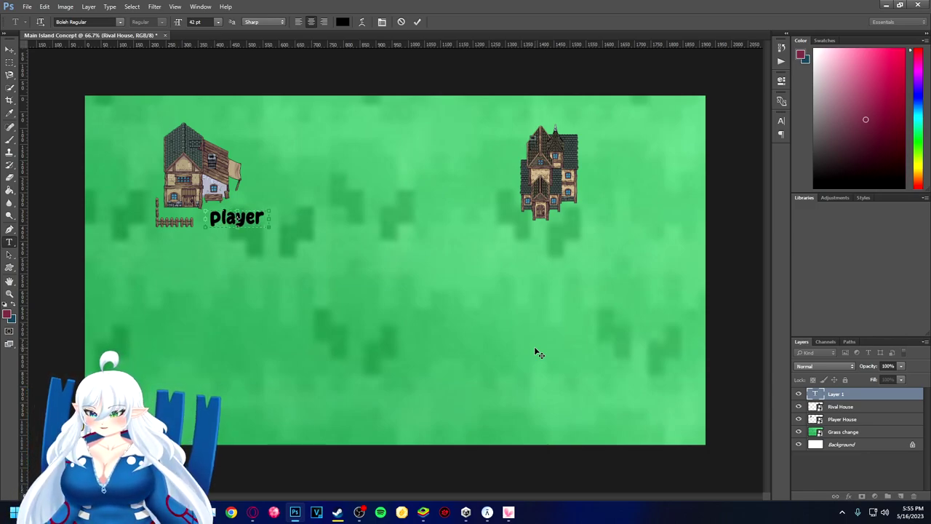
key(ctrl+a)
click(198, 21)
scroll(201, 21, down, 10)
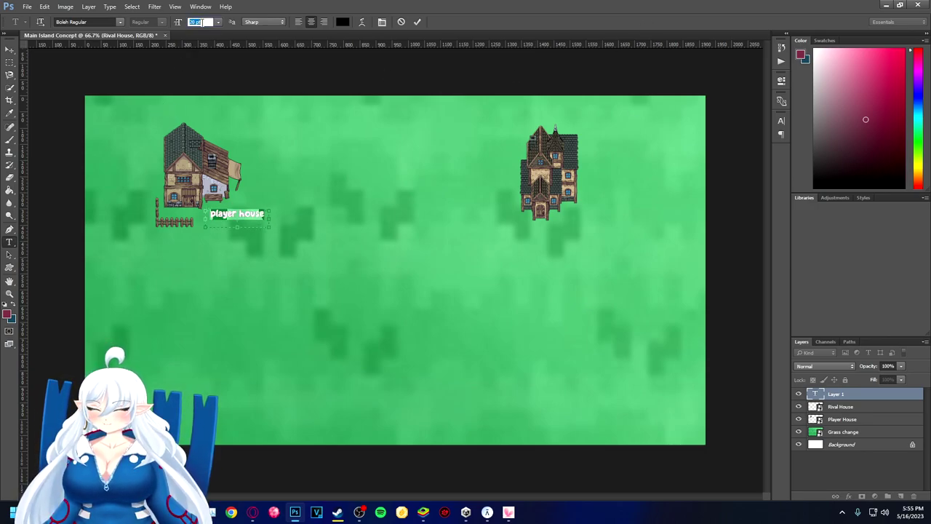
scroll(202, 22, down, 1)
scroll(201, 22, up, 1)
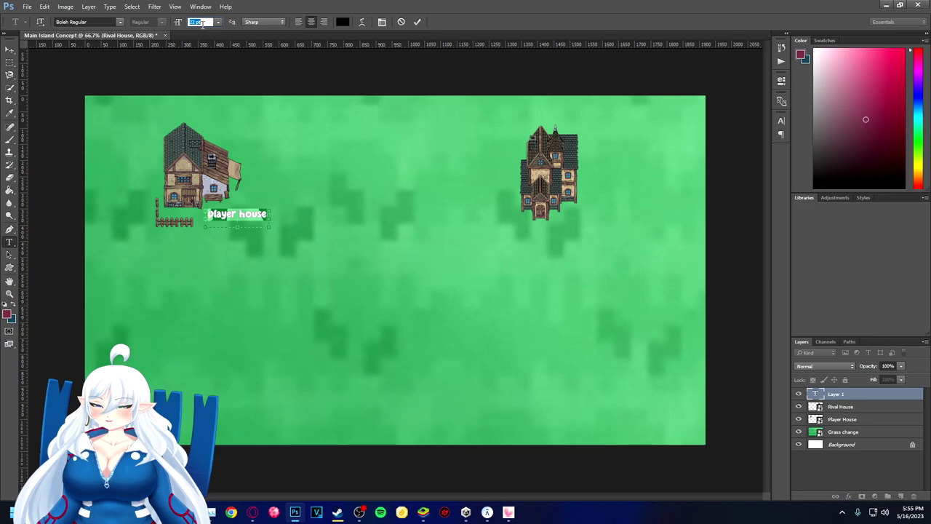
Position the player house label just below the house, then draw a text box beside the rival house
click(9, 49)
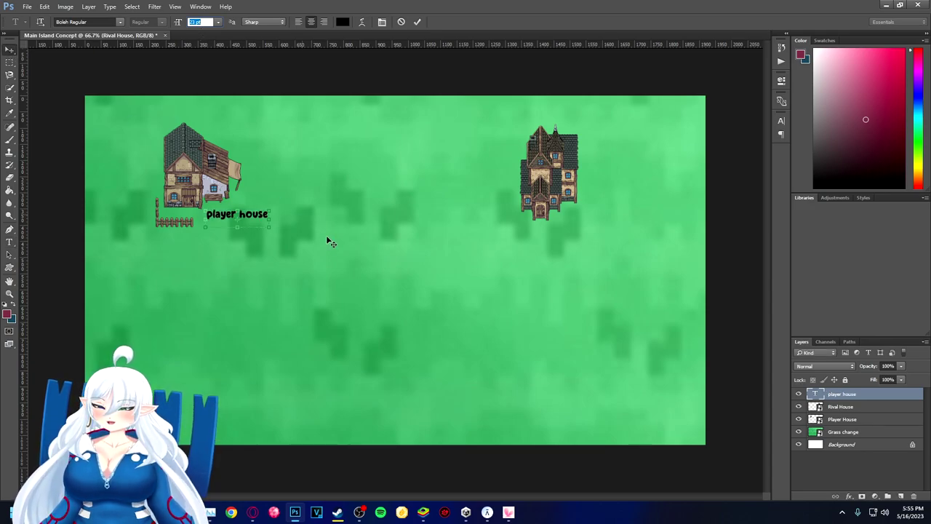
mouse_move(247, 226)
mouse_down()
mouse_move(200, 220)
mouse_move(237, 219)
mouse_up()
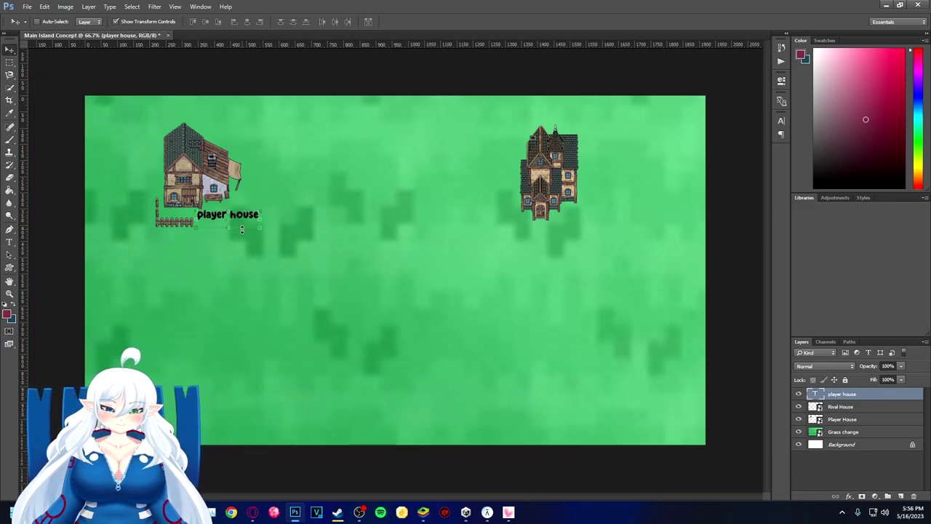
mouse_move(224, 227)
mouse_down()
mouse_move(469, 218)
mouse_move(227, 218)
mouse_up()
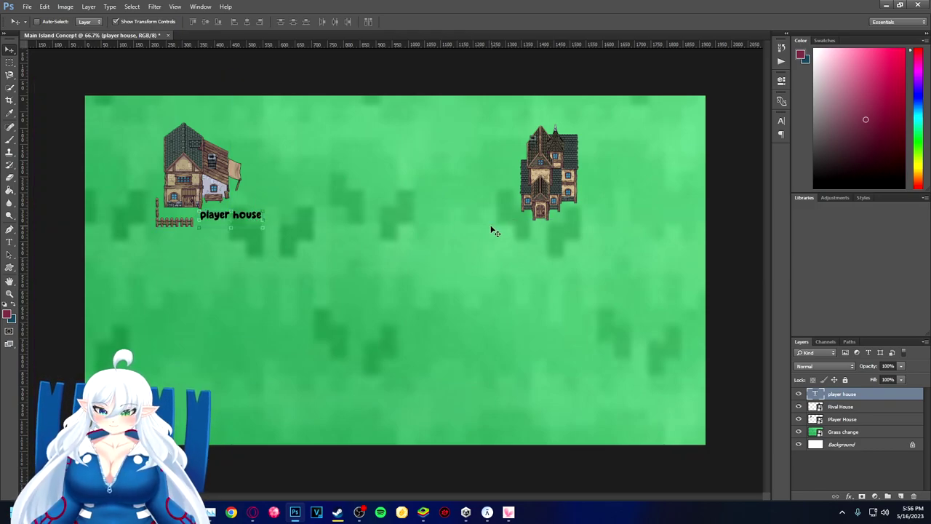
key(ctrl)
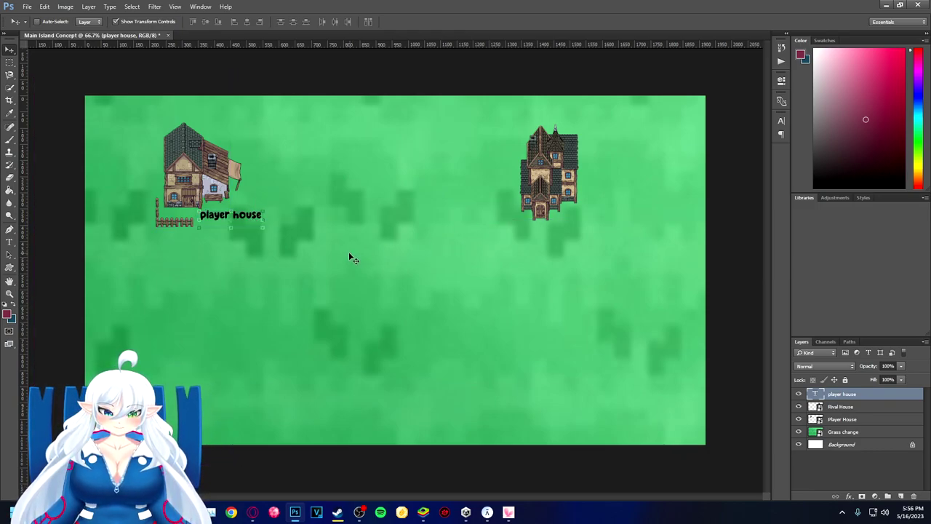
mouse_move(251, 222)
mouse_down()
mouse_move(302, 218)
mouse_move(252, 220)
mouse_up()
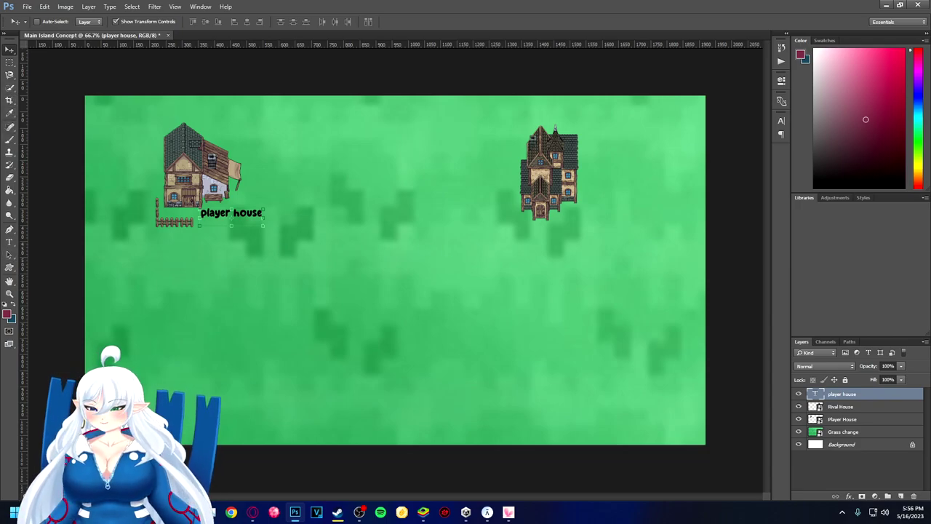
click(10, 243)
drag(560, 212, 660, 229)
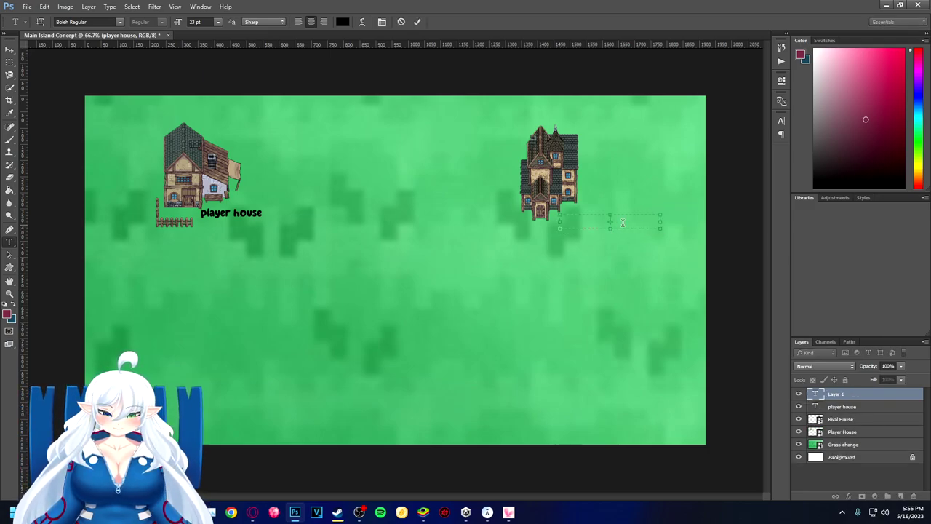
Type and commit the 'Rival House (Zen)' label next to the rival house
text(Rival House)
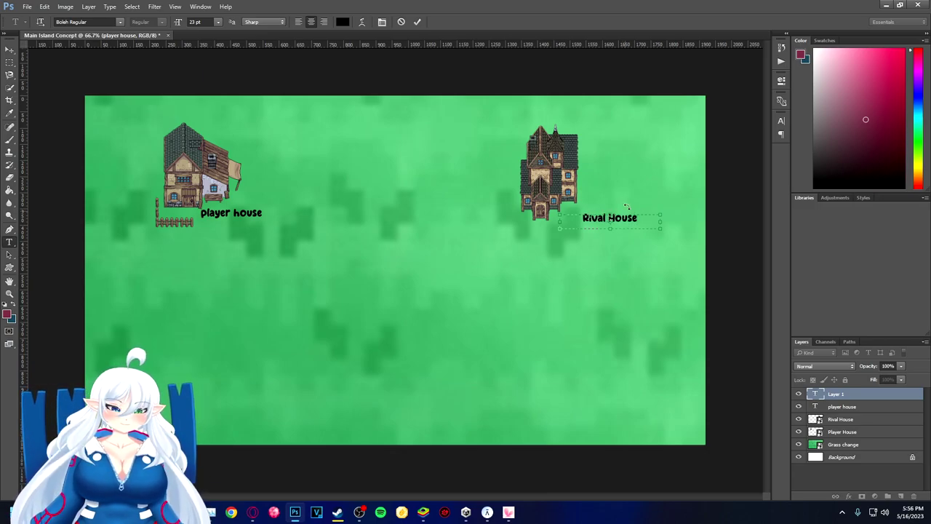
mouse_move(636, 194)
mouse_down()
mouse_move(611, 192)
mouse_move(616, 201)
mouse_move(633, 195)
mouse_move(622, 196)
mouse_up()
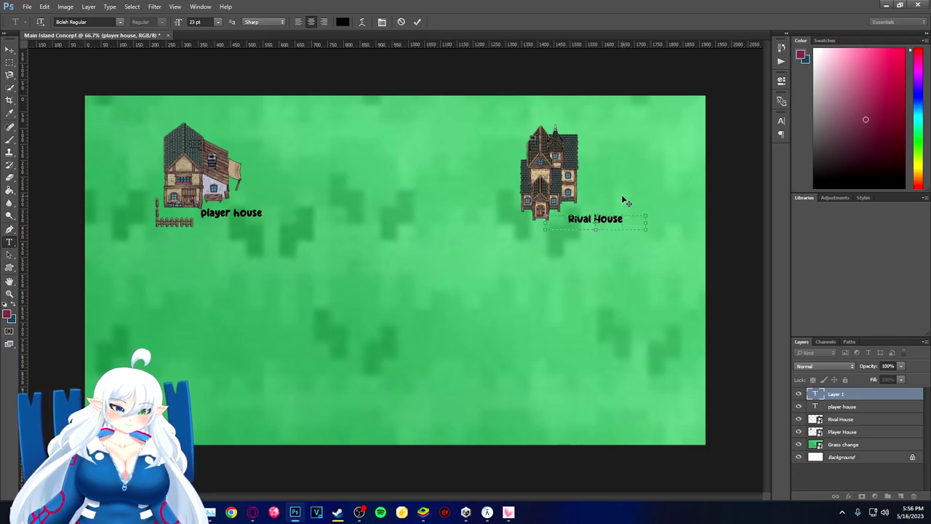
drag(596, 230, 597, 232)
text(())
key(Left)
text(Zen)
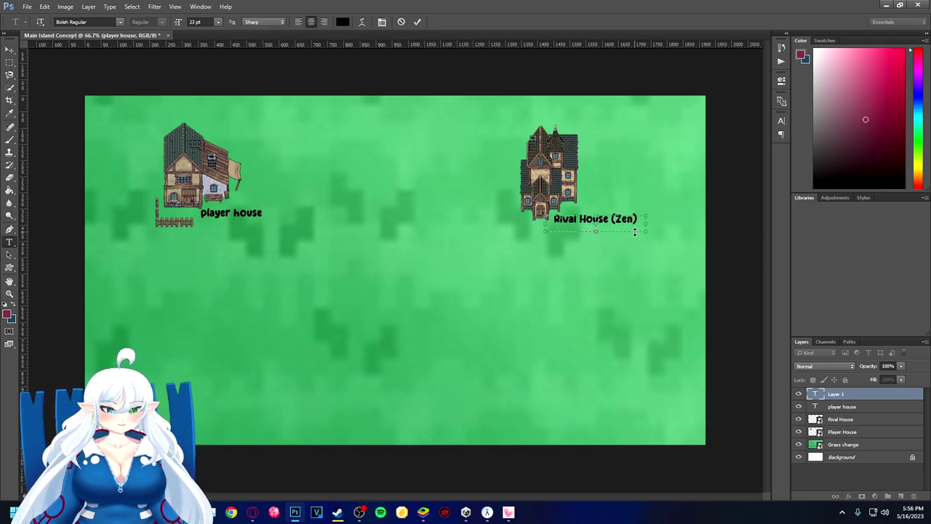
key(ctrl+Return)
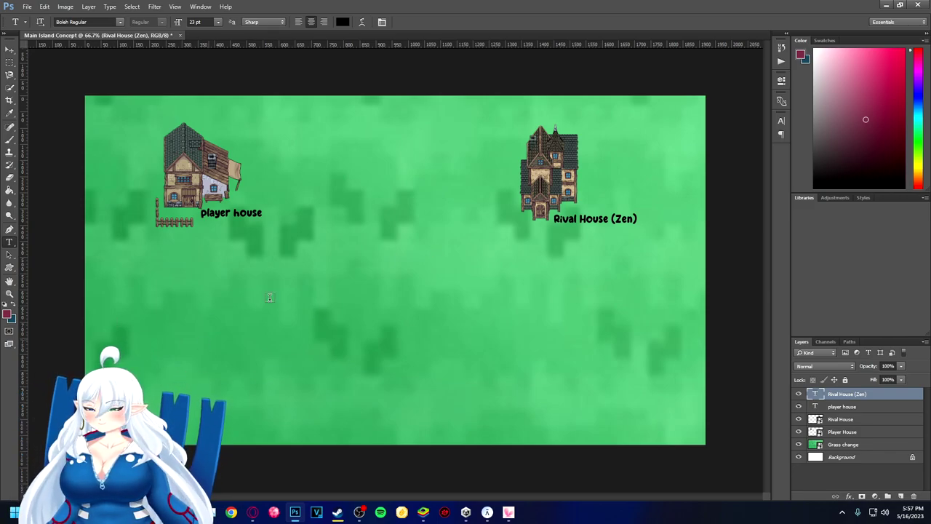
mouse_move(209, 512)
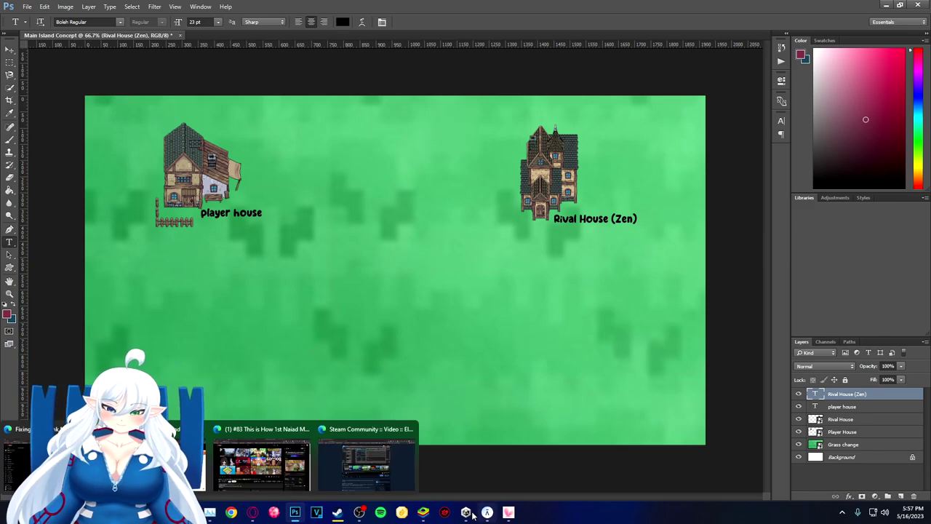
Search Google Images for 'quest board png'
click(258, 516)
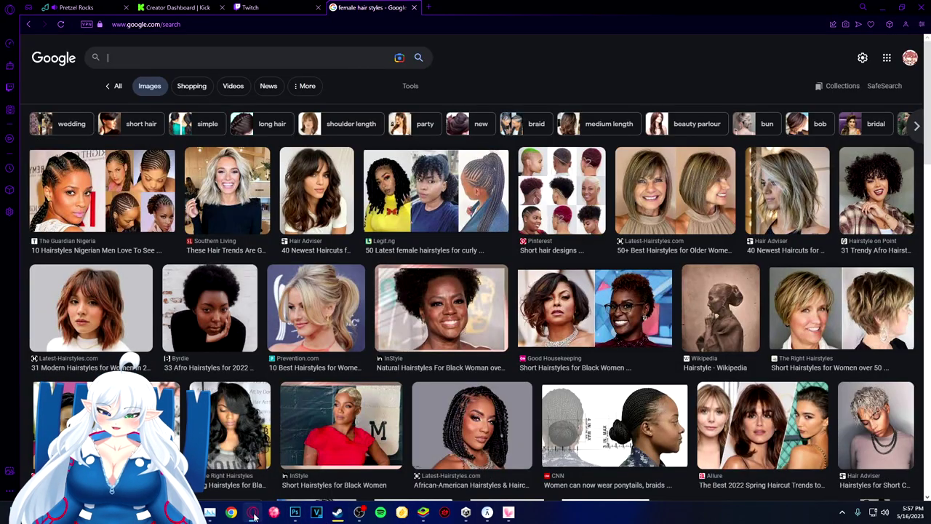
click(246, 60)
text(qu)
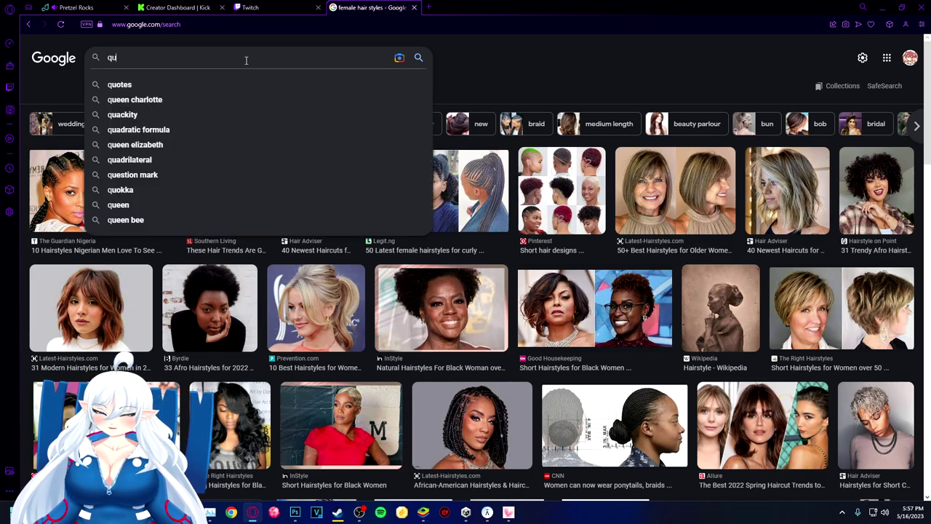
text(est board)
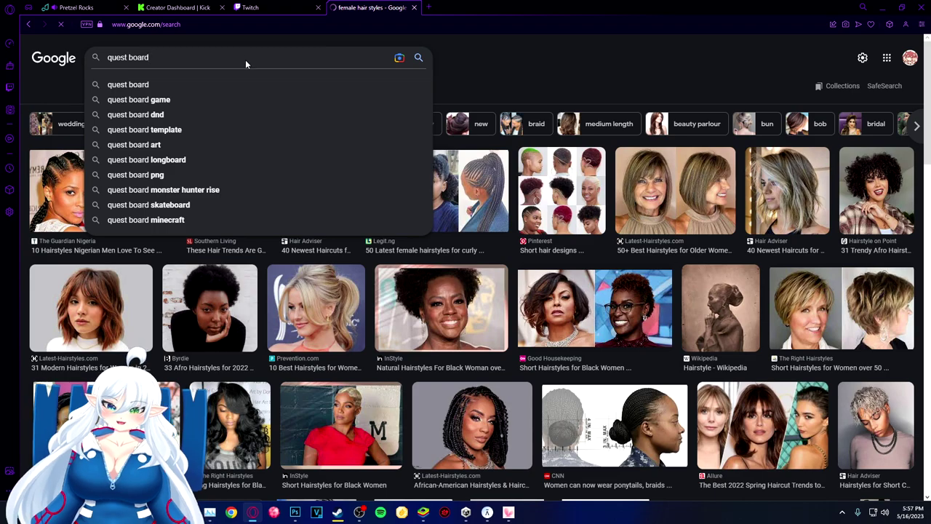
key(Return)
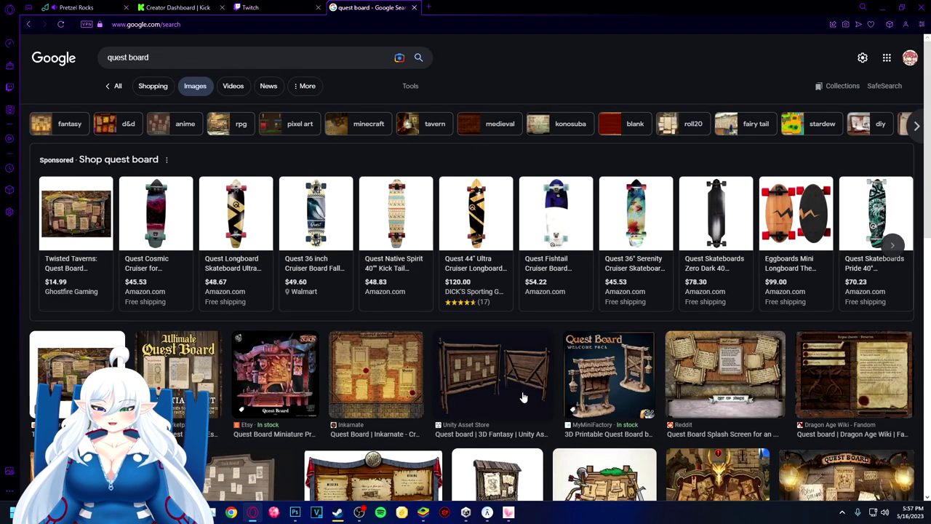
click(195, 55)
text(png)
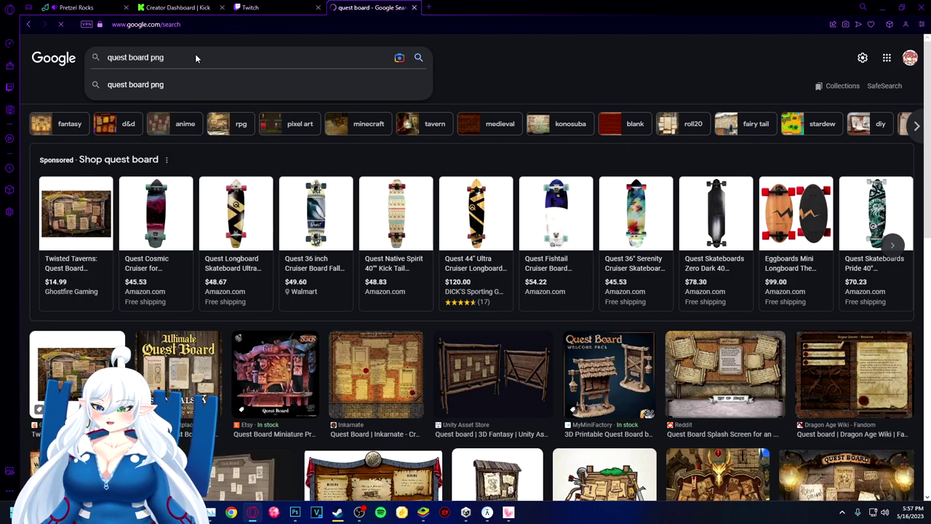
key(Return)
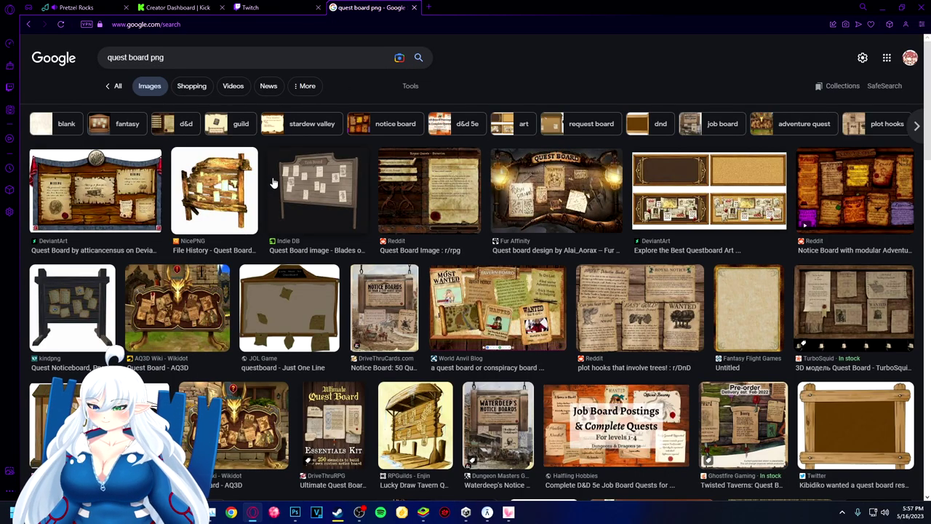
Preview the Indie DB Task Board, then change the search to 'quest board transparent'
click(313, 179)
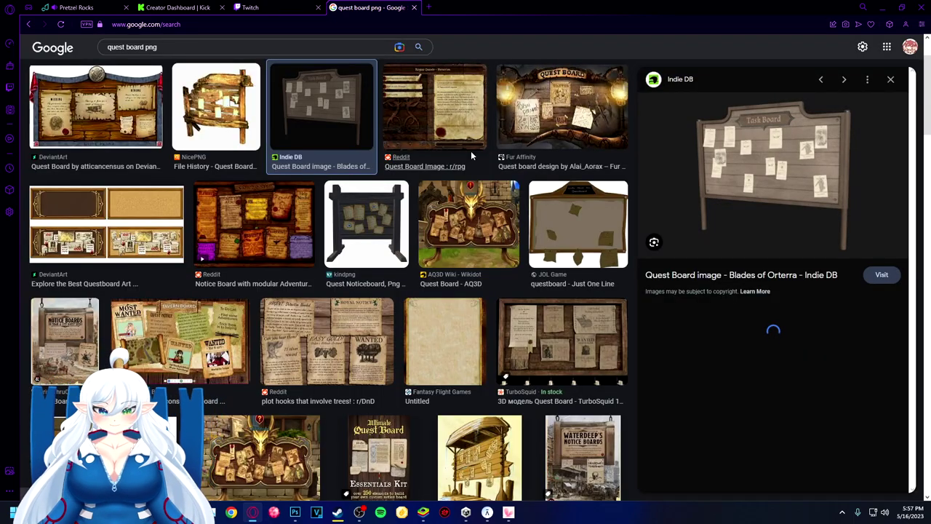
scroll(451, 162, up, 2)
drag(176, 61, 147, 69)
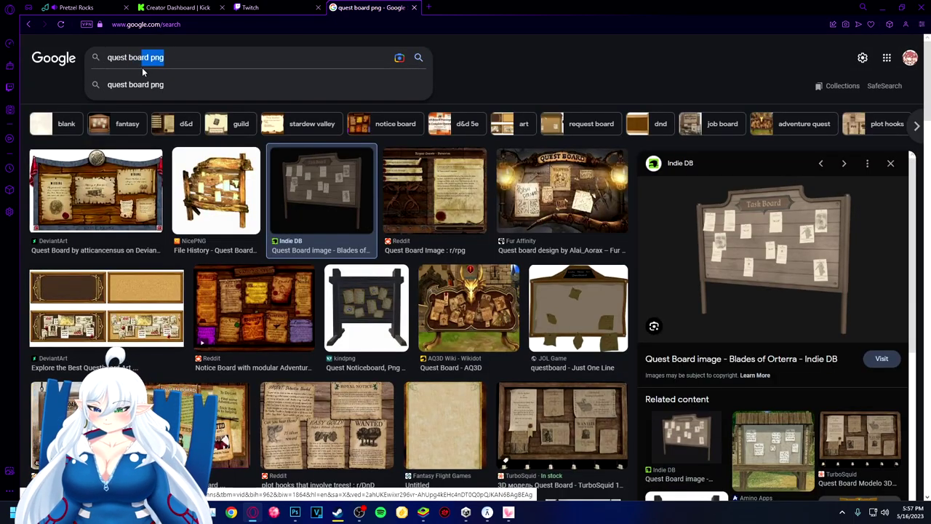
text(transparent)
key(Return)
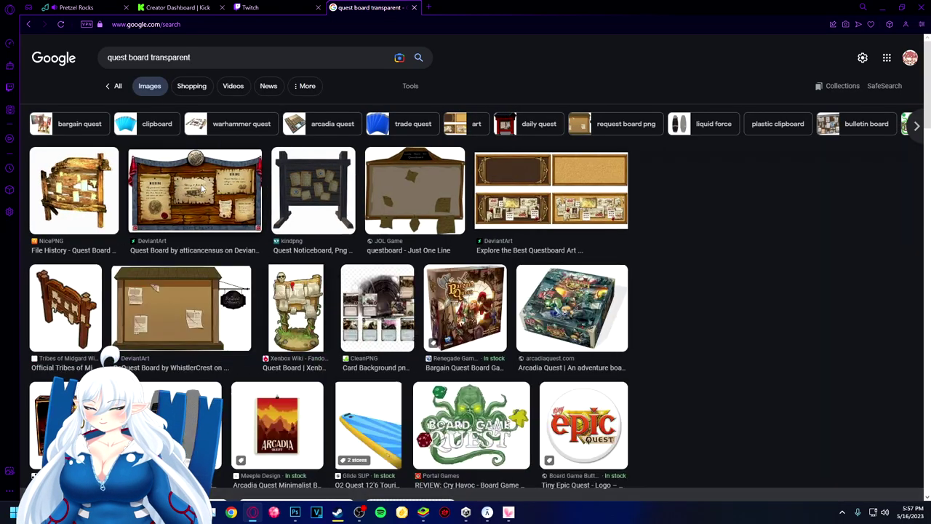
Preview the DeviantArt, kindpng, JOL Game, NicePNG, Tribes of Midgard and ReQuest Board images
click(190, 182)
click(327, 96)
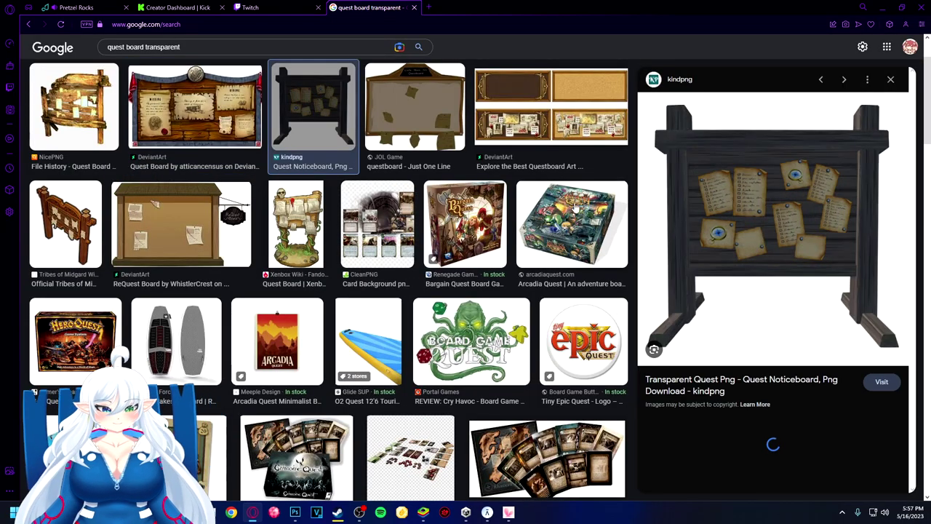
click(425, 124)
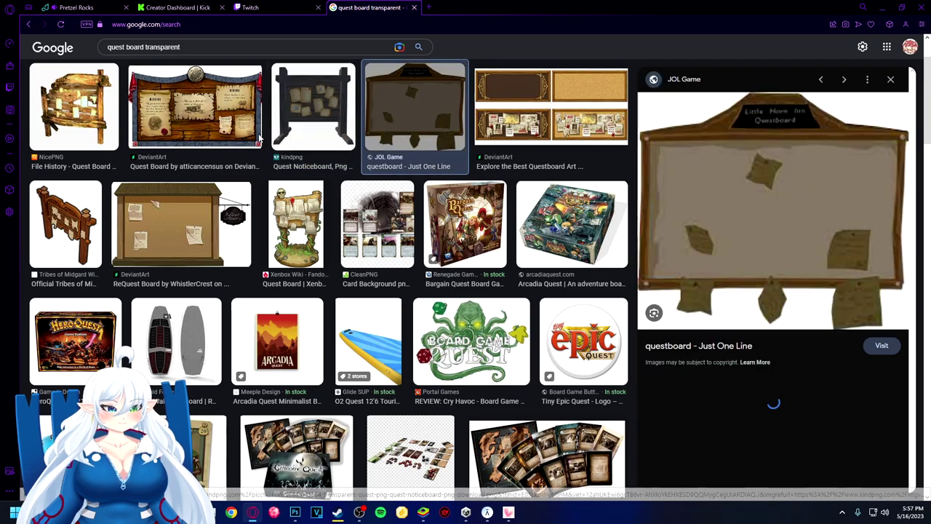
click(111, 118)
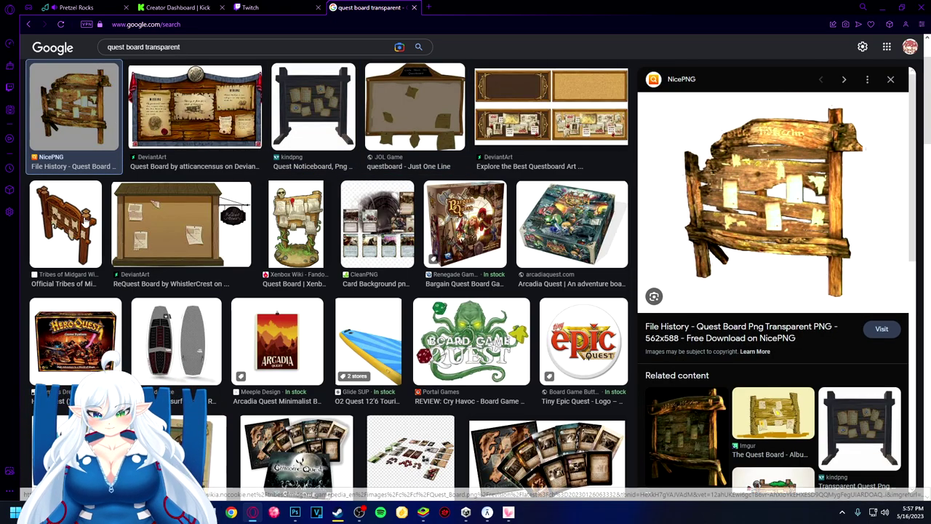
click(66, 226)
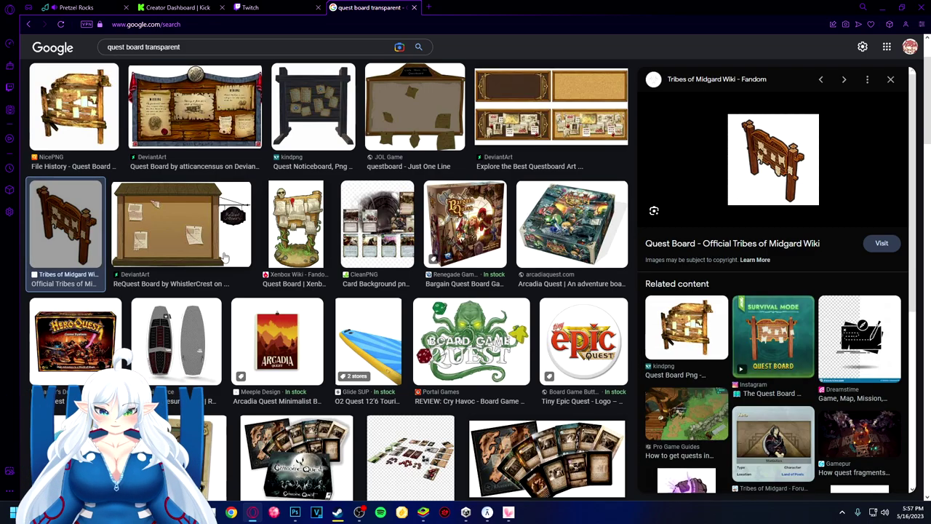
click(209, 249)
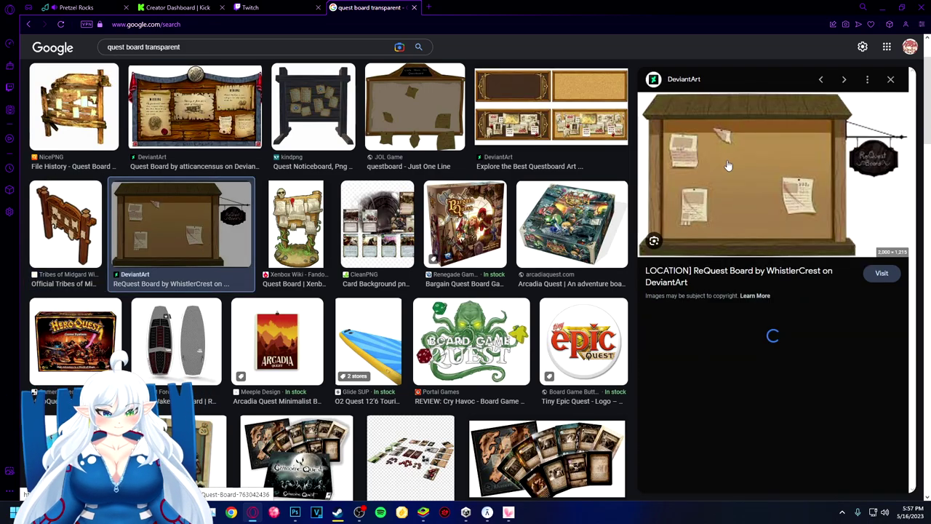
Save the ReQuest Board image as a PNG under its default name, then return to Photoshop
right_click(776, 163)
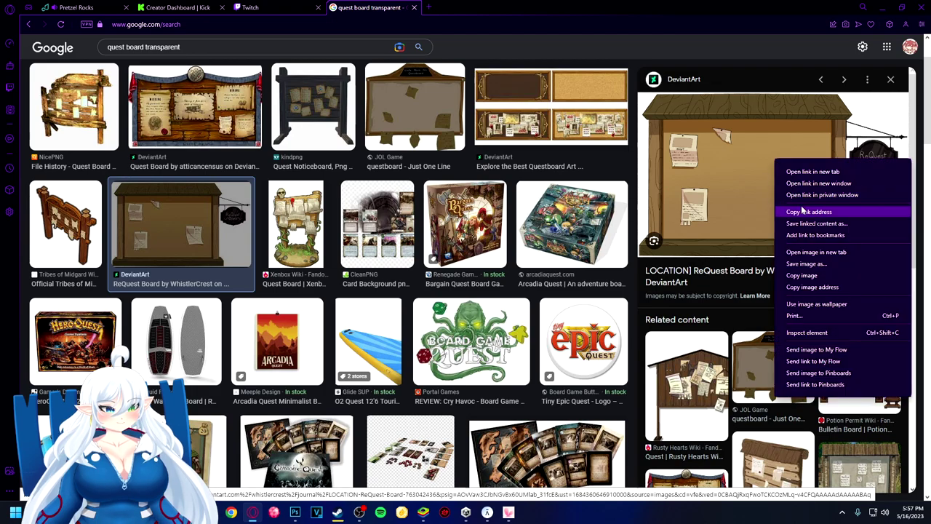
click(807, 263)
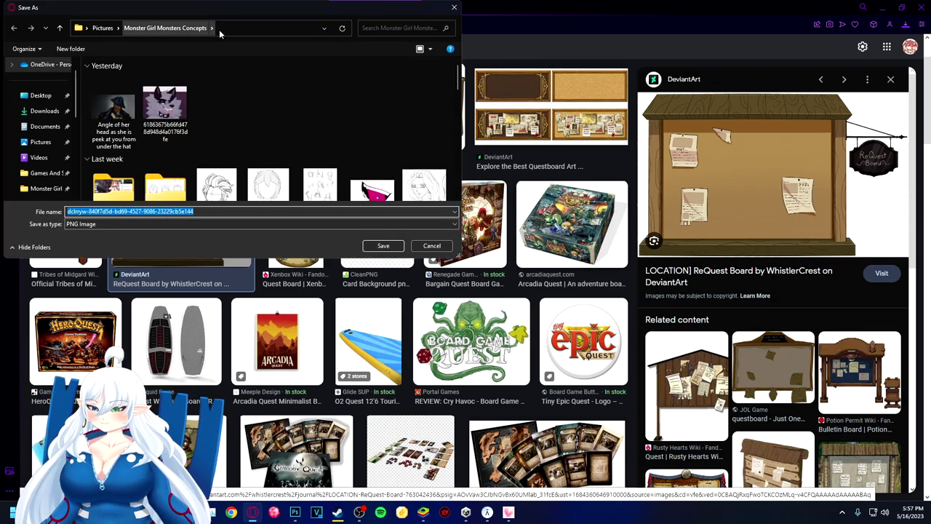
key(Return)
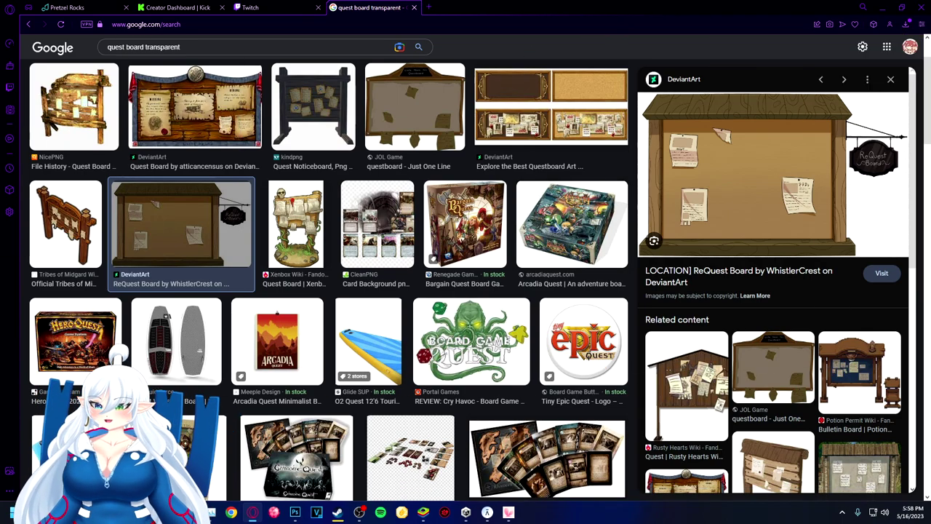
key(super+shift+s)
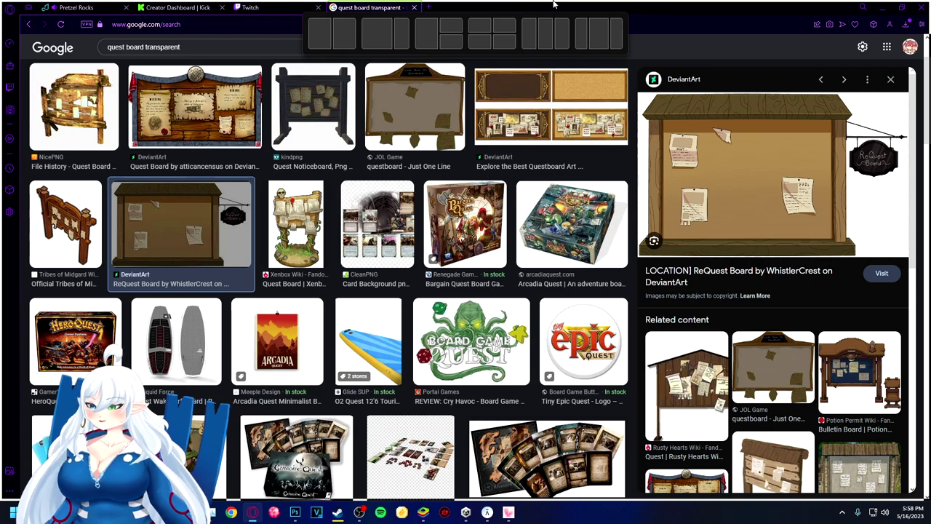
click(553, 22)
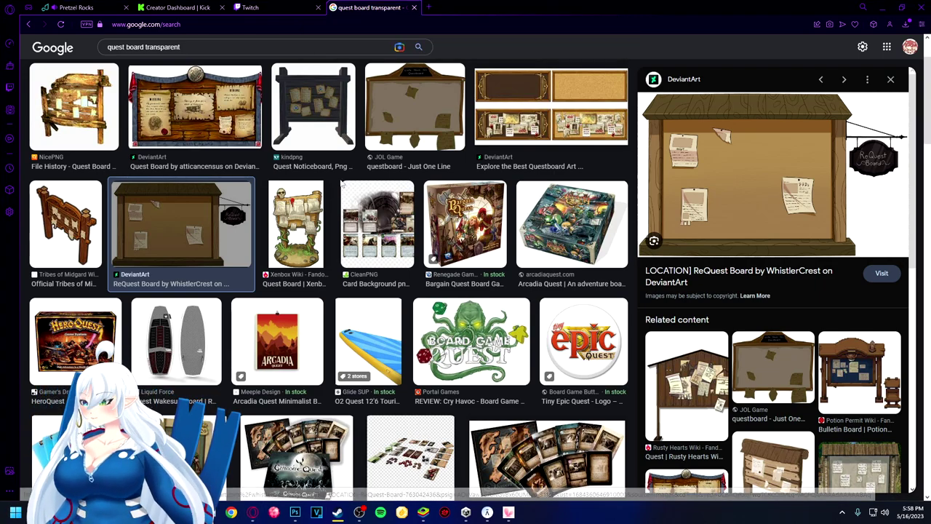
click(294, 511)
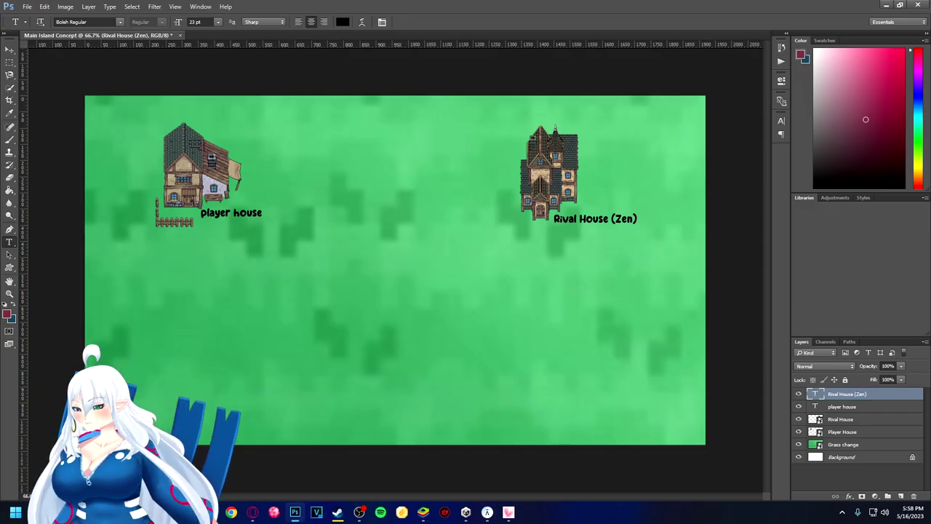
Place the ReQuest Board PNG, scale it to about 11%, and set it between the houses
drag(369, 251, 379, 239)
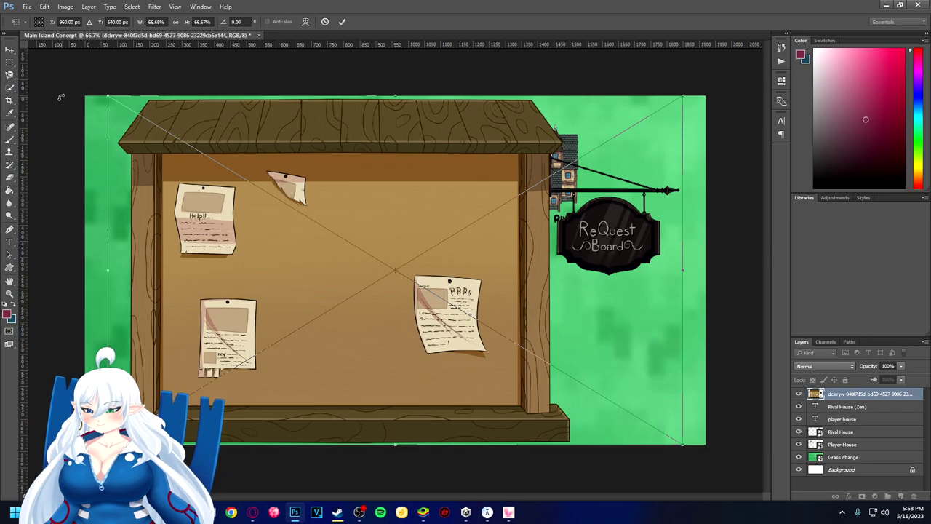
click(10, 48)
click(426, 198)
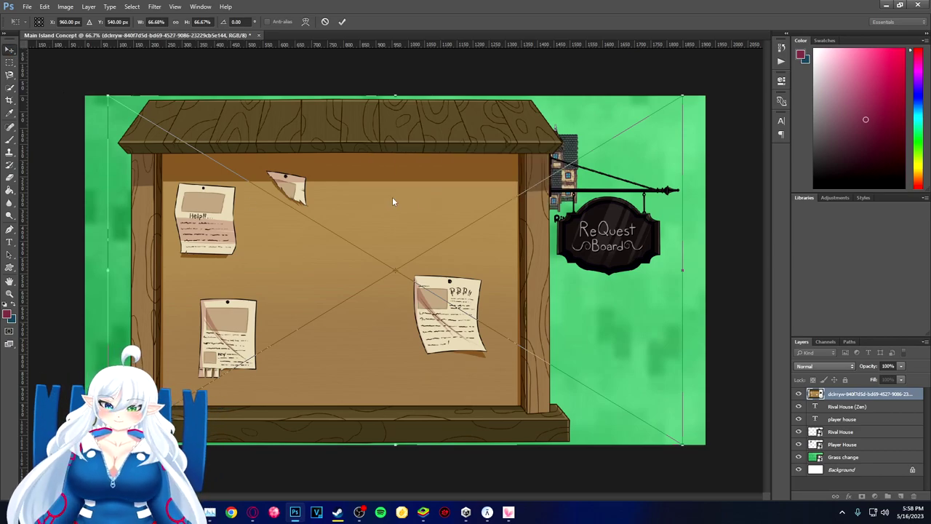
drag(108, 96, 221, 166)
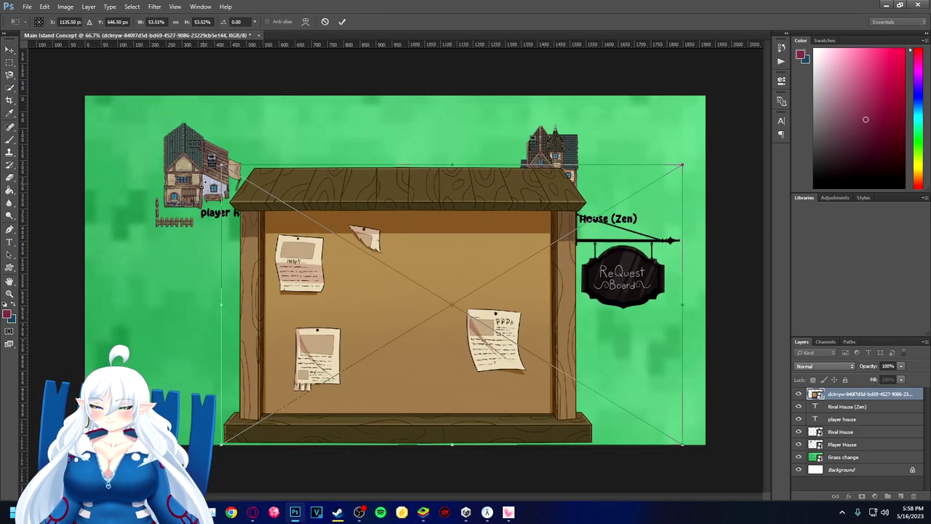
drag(683, 445, 350, 242)
drag(290, 212, 389, 244)
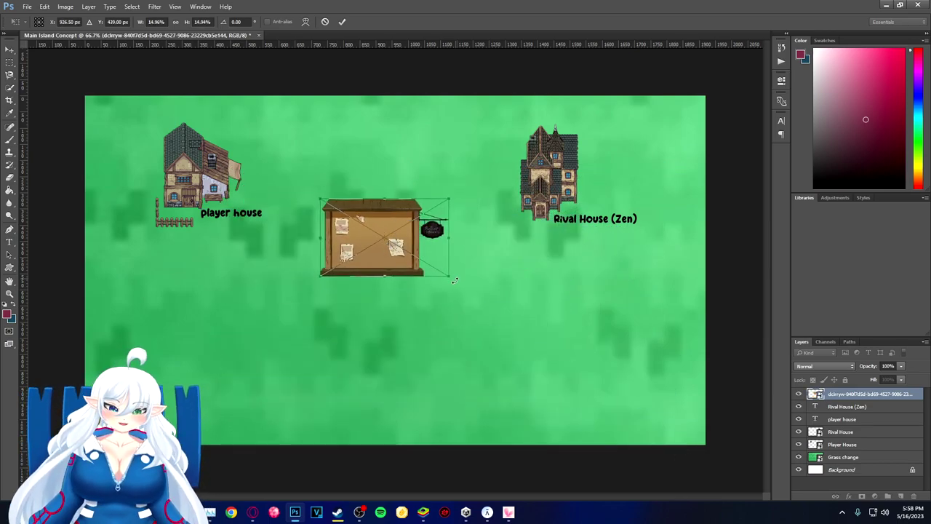
mouse_move(449, 278)
mouse_down()
mouse_move(406, 257)
mouse_move(417, 285)
mouse_move(435, 288)
mouse_up()
drag(385, 268, 393, 275)
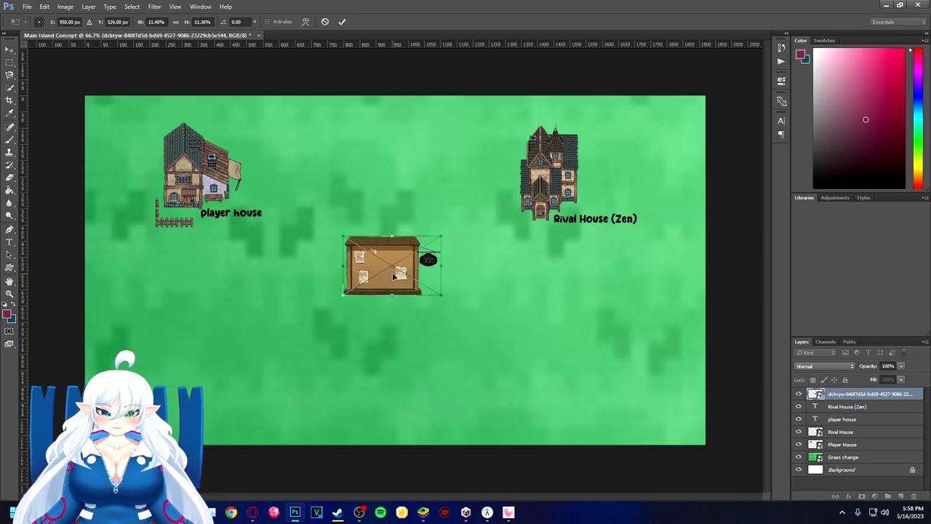
key(Return)
mouse_move(363, 269)
mouse_down()
mouse_move(365, 282)
mouse_move(358, 280)
mouse_up()
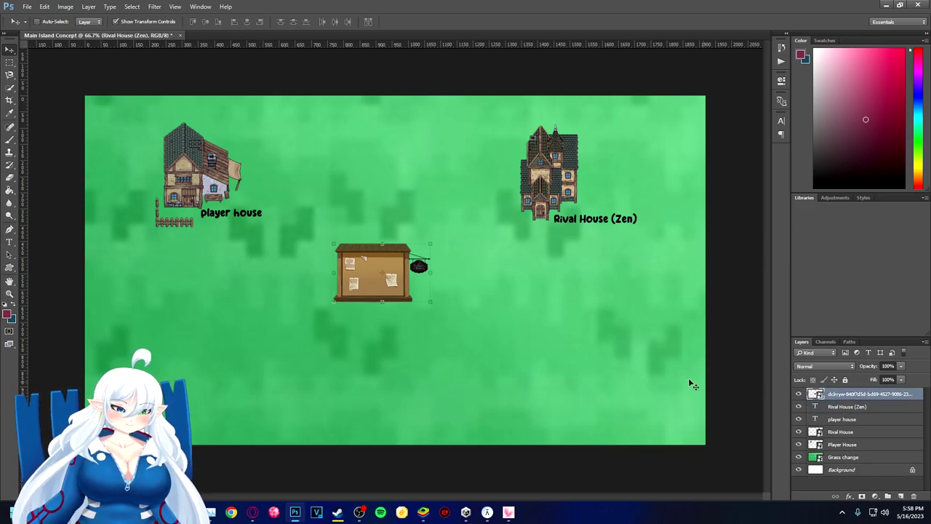
Shift the Rival House and its Rival House (Zen) label right and slightly down
click(855, 420)
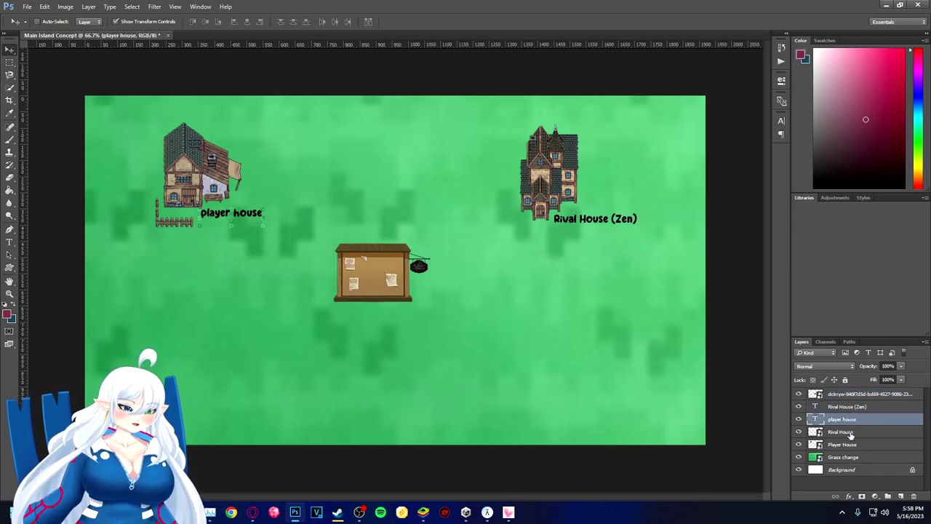
click(846, 433)
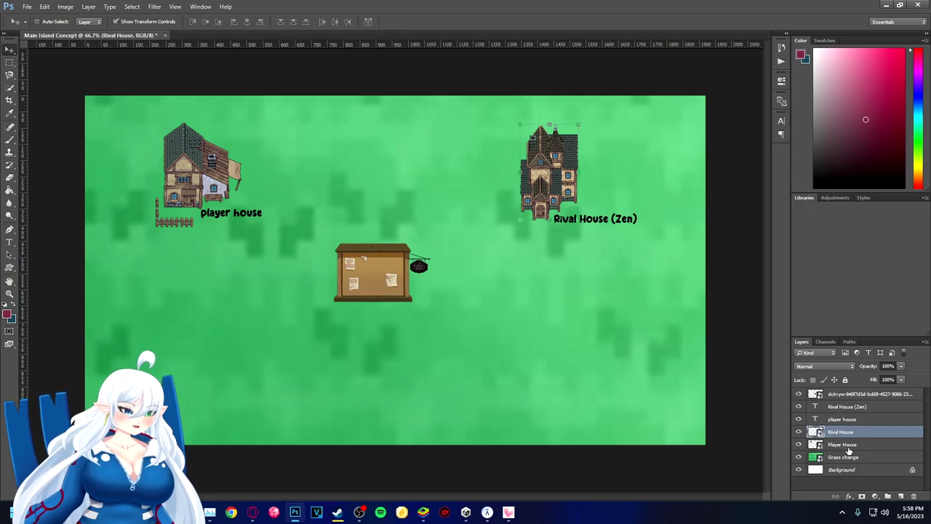
shift+click(842, 406)
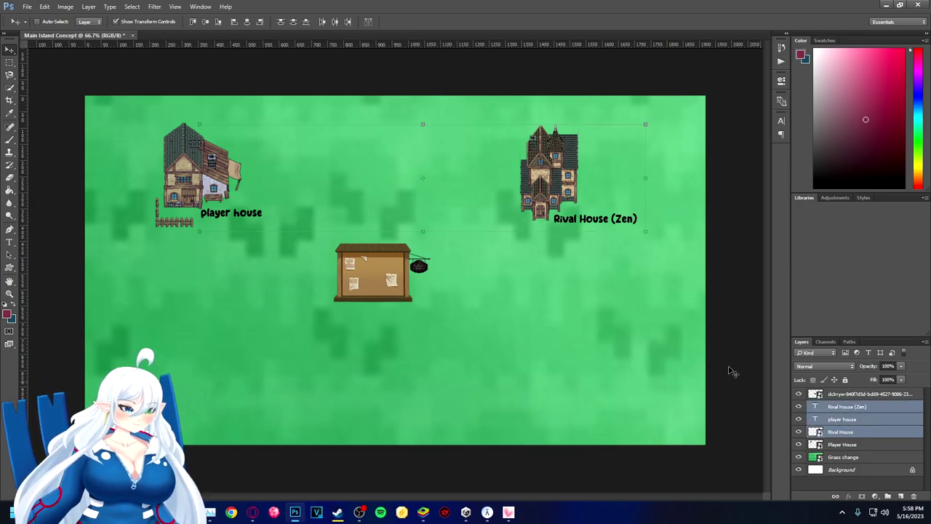
drag(556, 196, 580, 198)
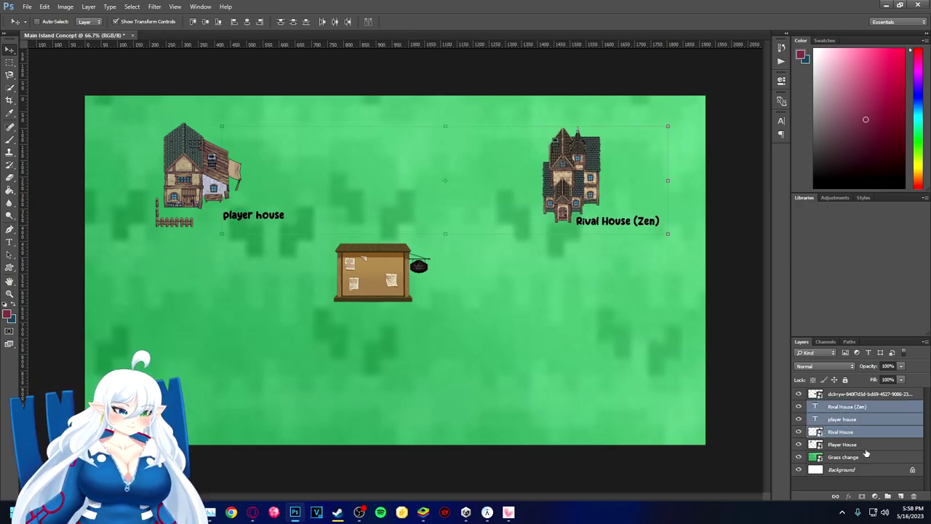
key(ctrl+z)
click(841, 420)
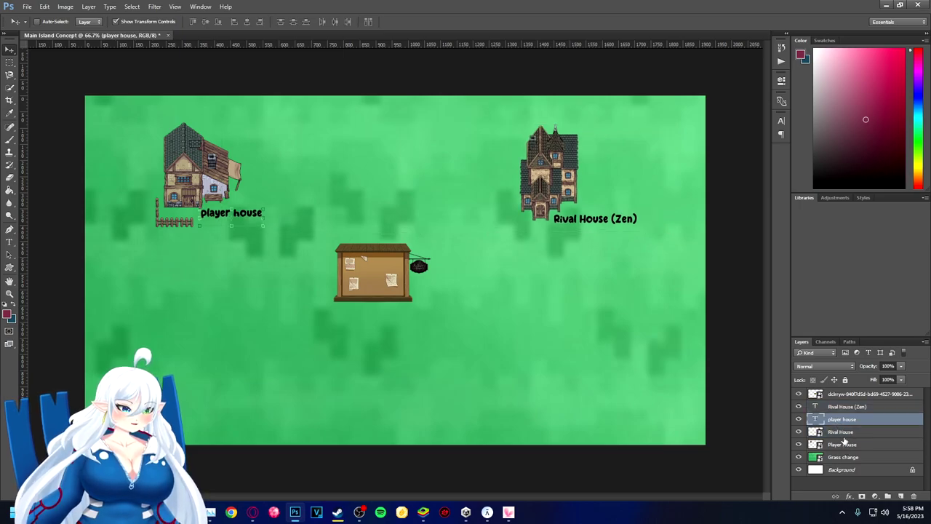
click(841, 432)
ctrl+click(844, 406)
drag(564, 191, 599, 187)
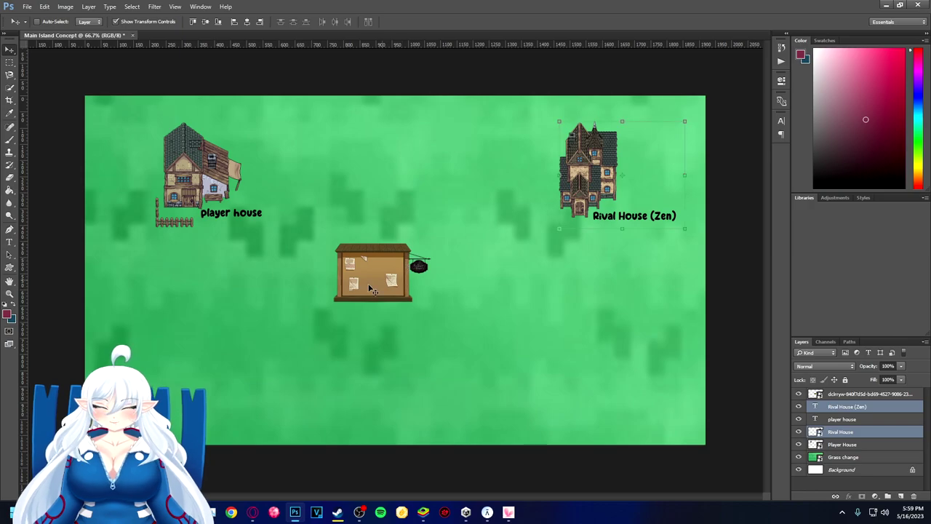
Nudge the notice board slightly up and to the right
click(851, 431)
click(843, 456)
click(834, 414)
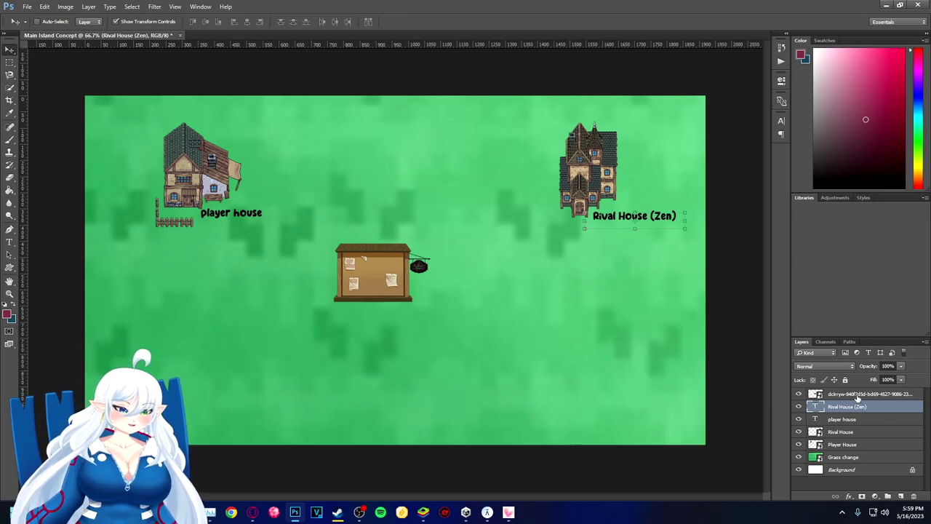
click(858, 394)
drag(398, 279, 415, 275)
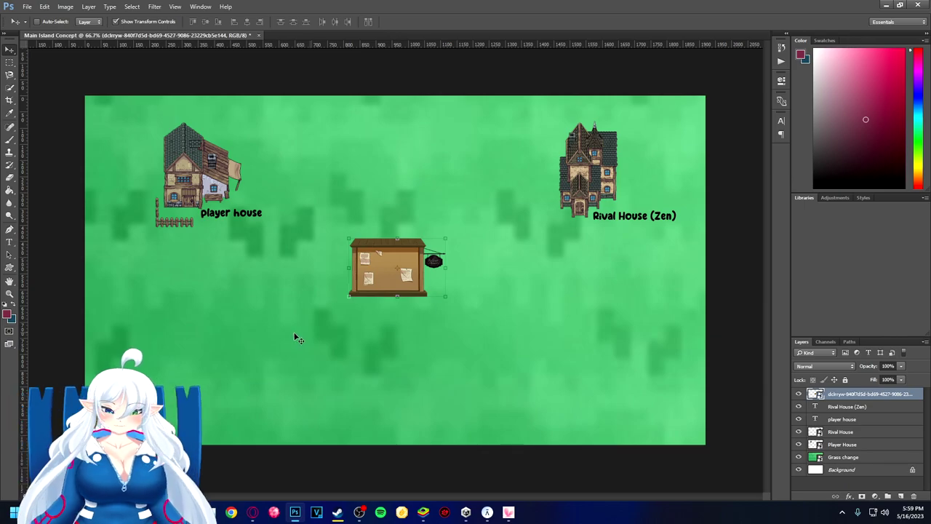
Add a 'Quest Board' text label beneath the notice board and nudge it slightly up-left
click(10, 241)
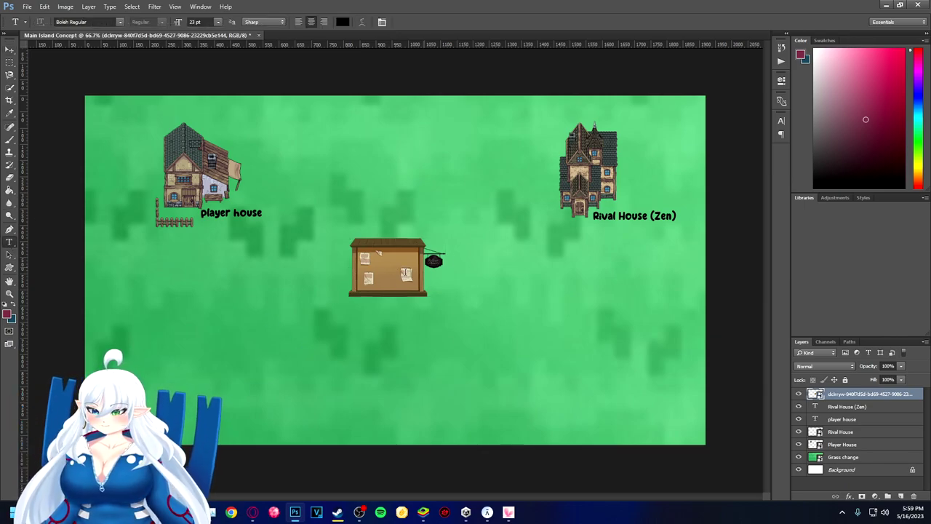
drag(377, 304, 436, 319)
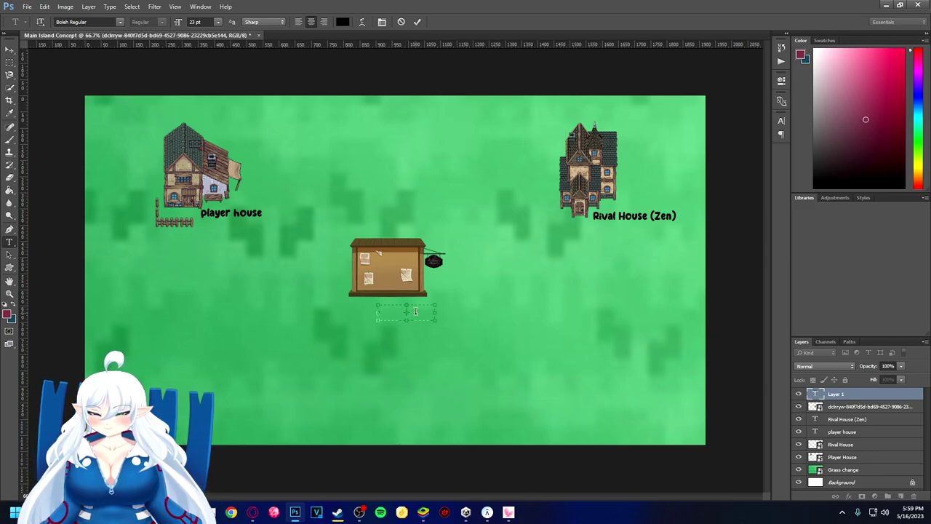
text(Qu)
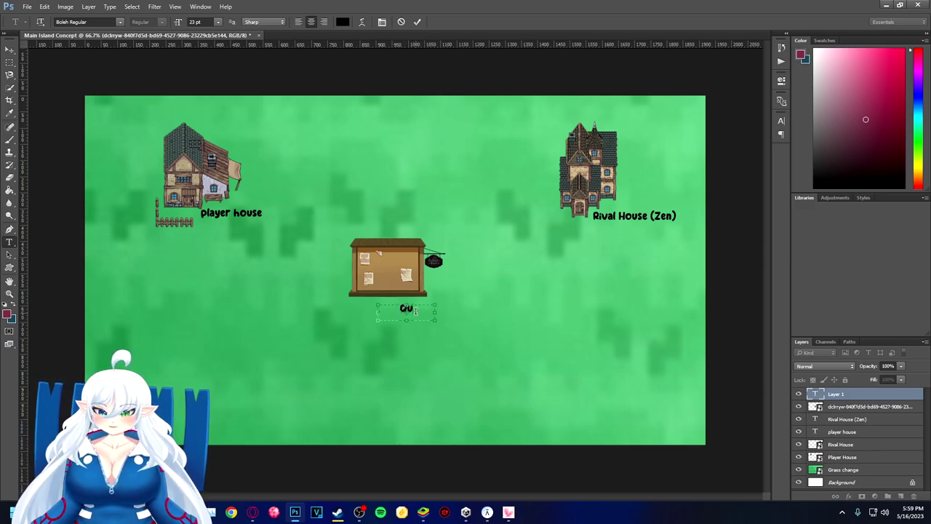
text(est Boar)
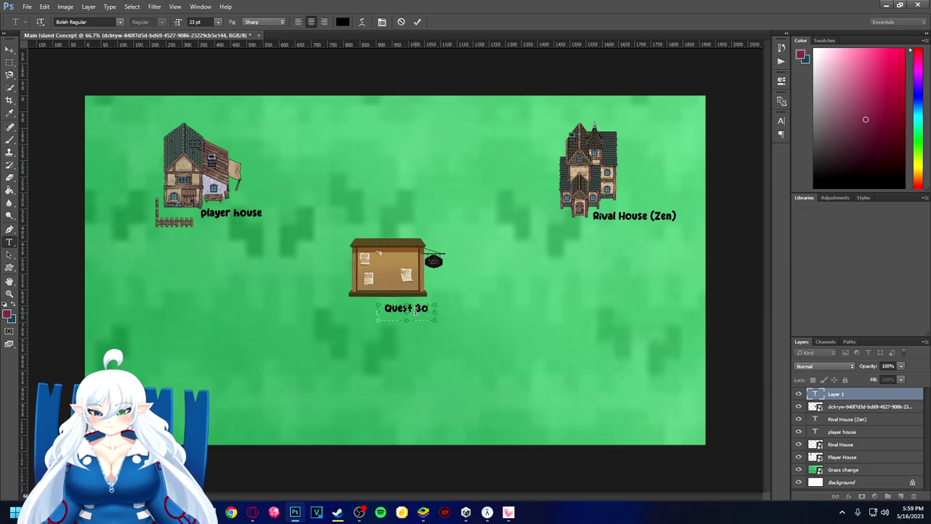
key(BackSpace)
key(BackSpace)
key(BackSpace)
key(BackSpace)
key(BackSpace)
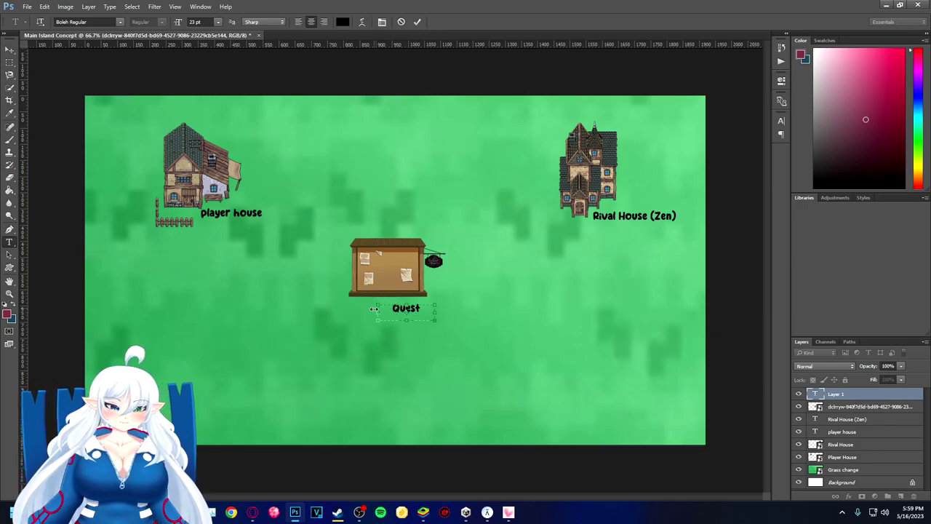
text(Board)
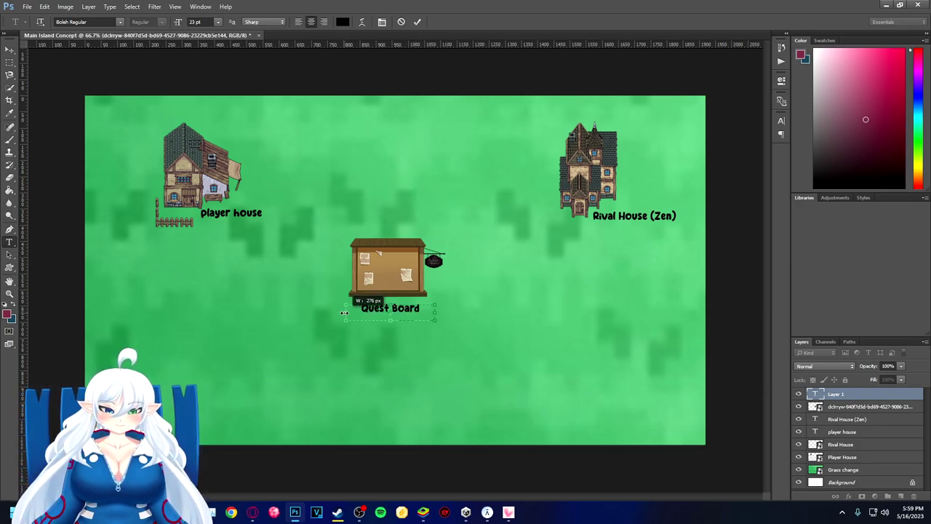
click(10, 48)
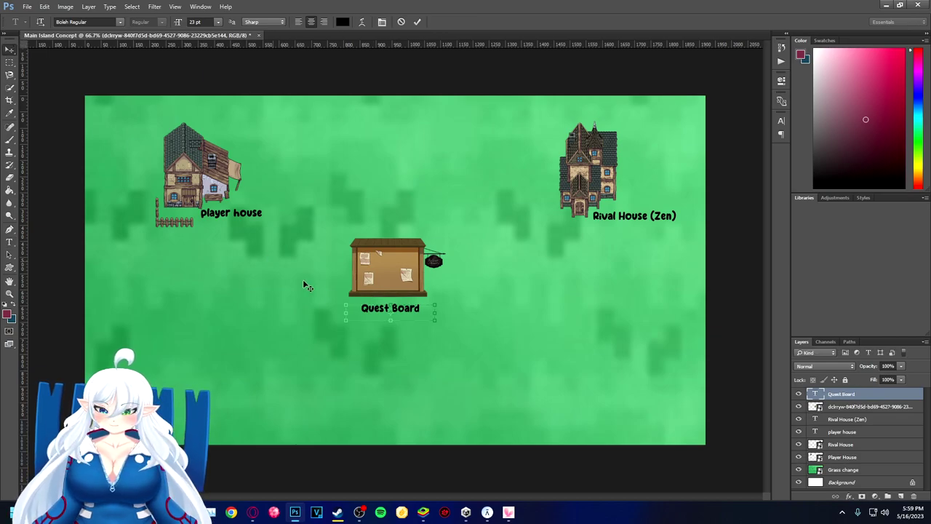
drag(371, 311, 368, 308)
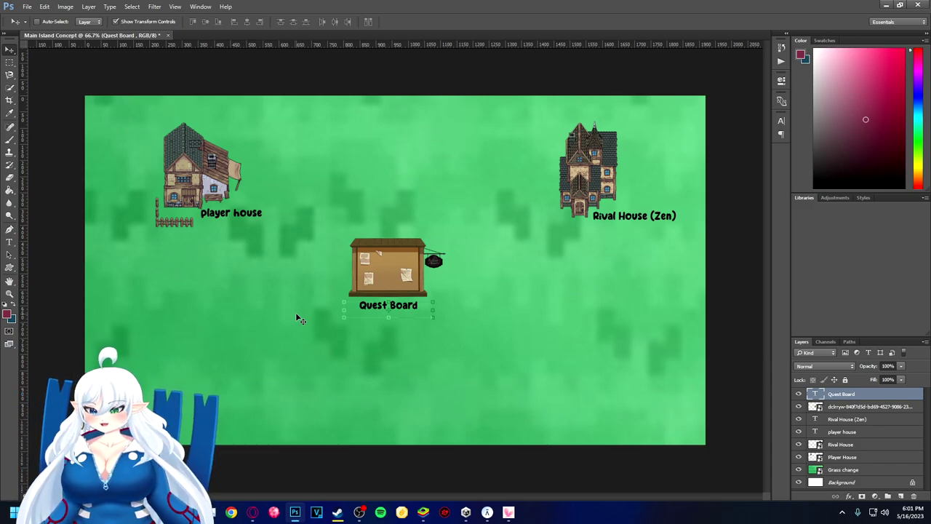
Nudge the Quest Board label up-left, directly under the notice board
drag(384, 312, 378, 309)
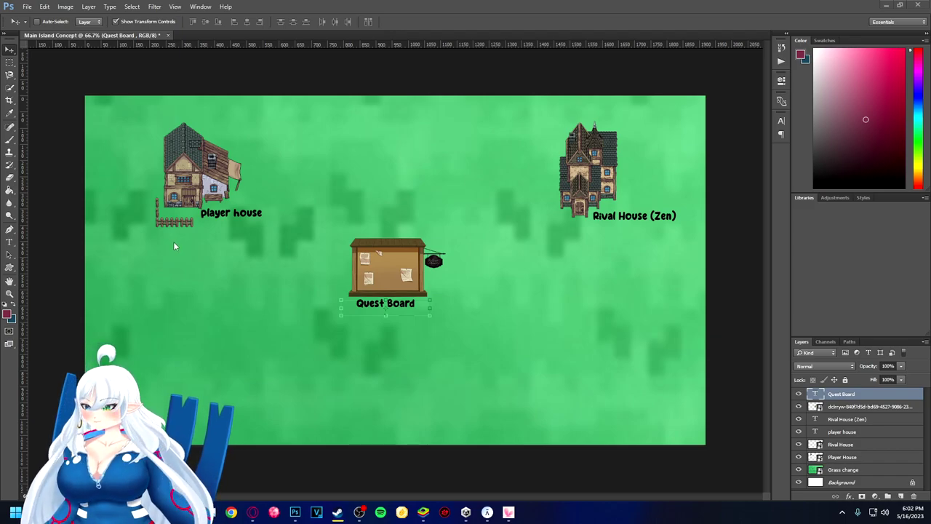
click(9, 241)
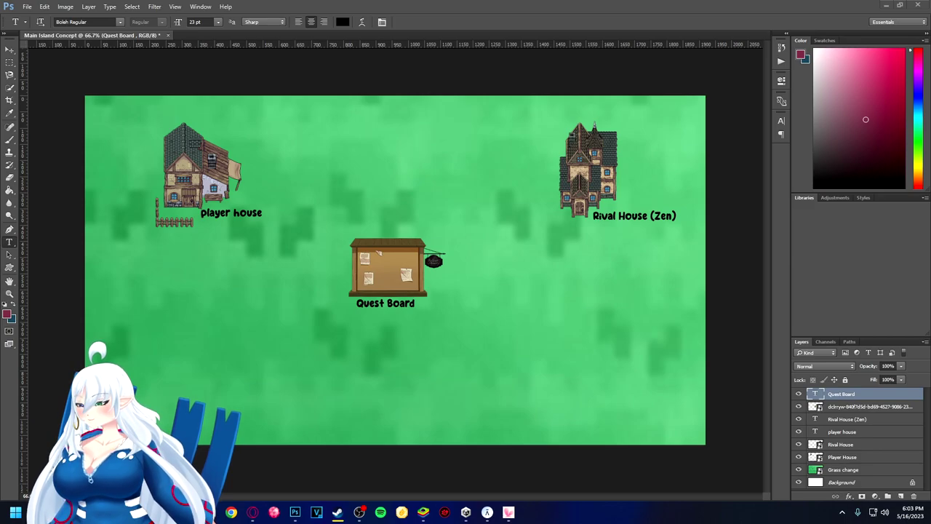
key(alt+Tab)
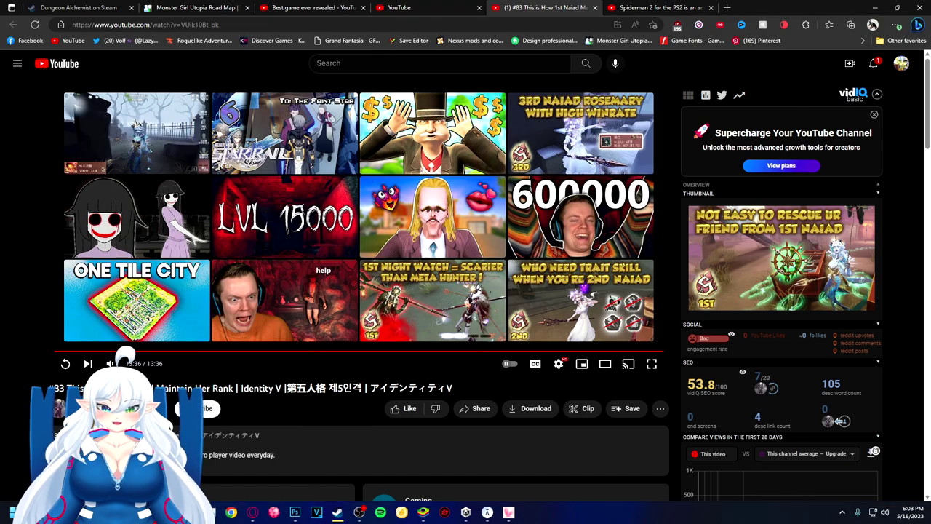
Return from the browser to the island map in Photoshop
key(alt+Tab)
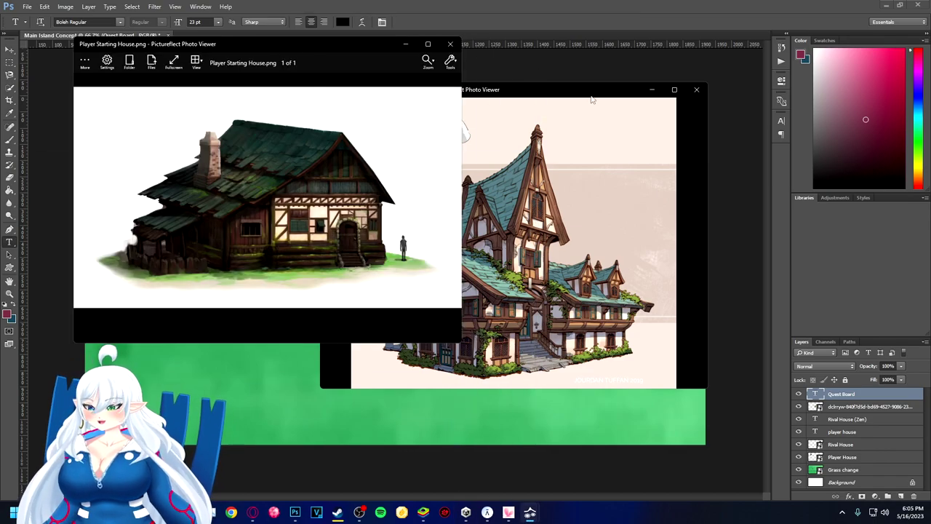
Place Player Starting House.png into the map at about 42% in the upper-left corner
drag(579, 93, 855, 111)
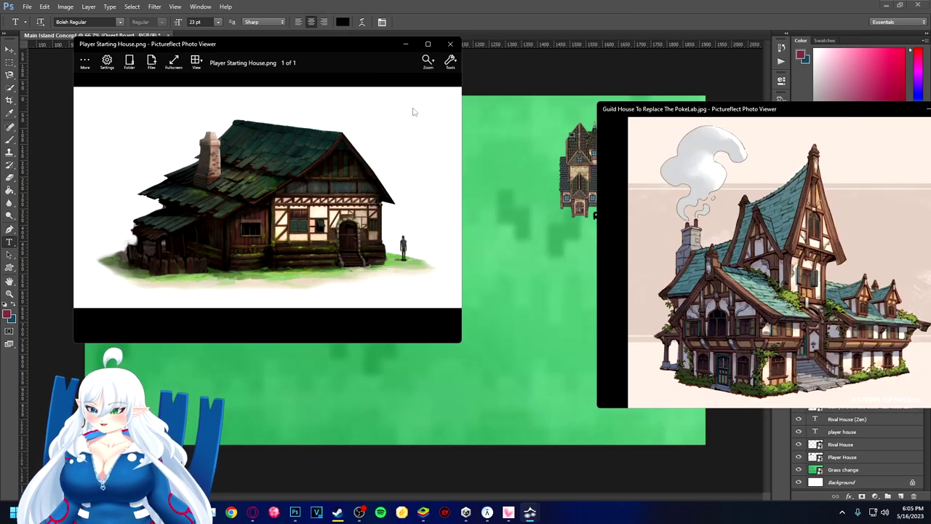
click(453, 44)
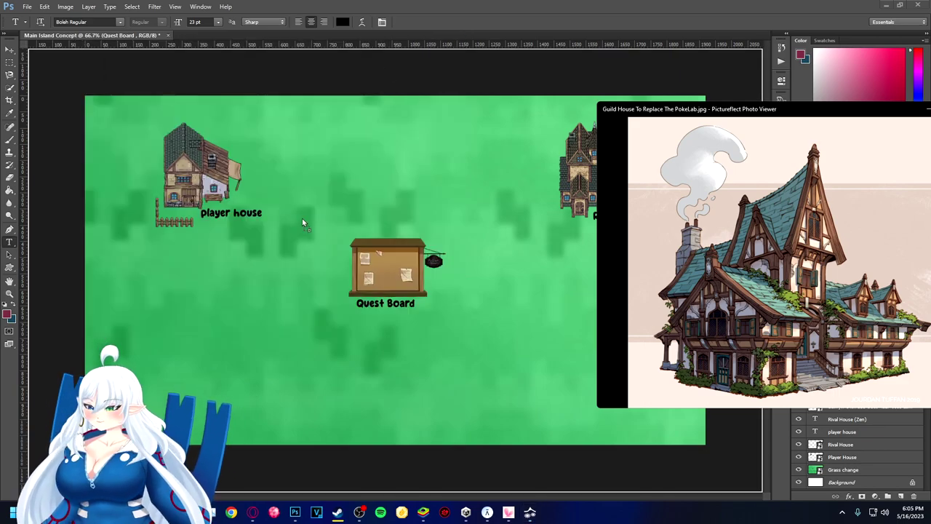
click(215, 172)
drag(215, 172, 215, 173)
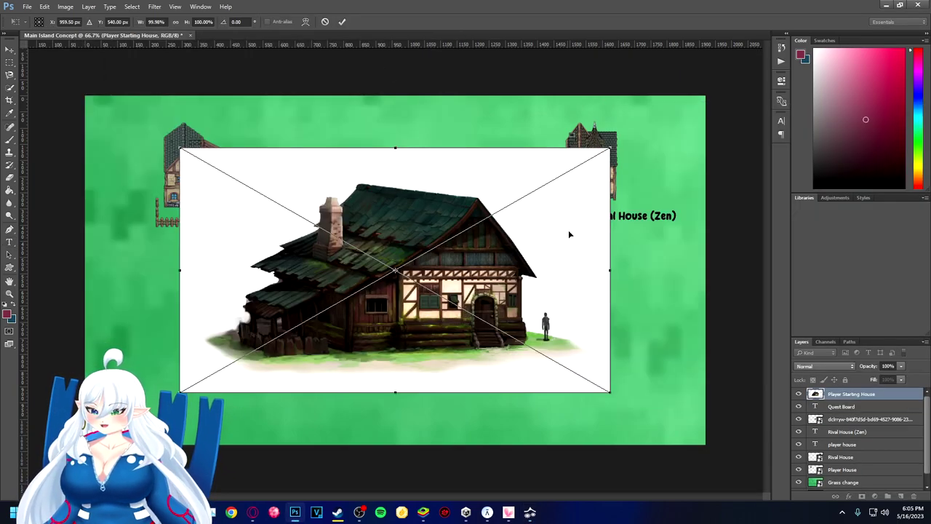
drag(611, 391, 379, 211)
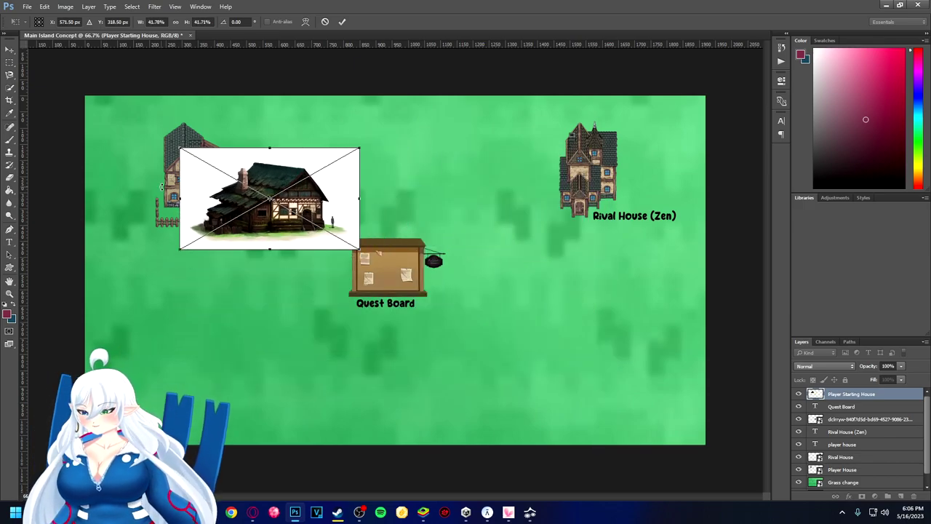
drag(262, 204, 196, 182)
Commit the new house image and delete the old Player House image layer
key(t)
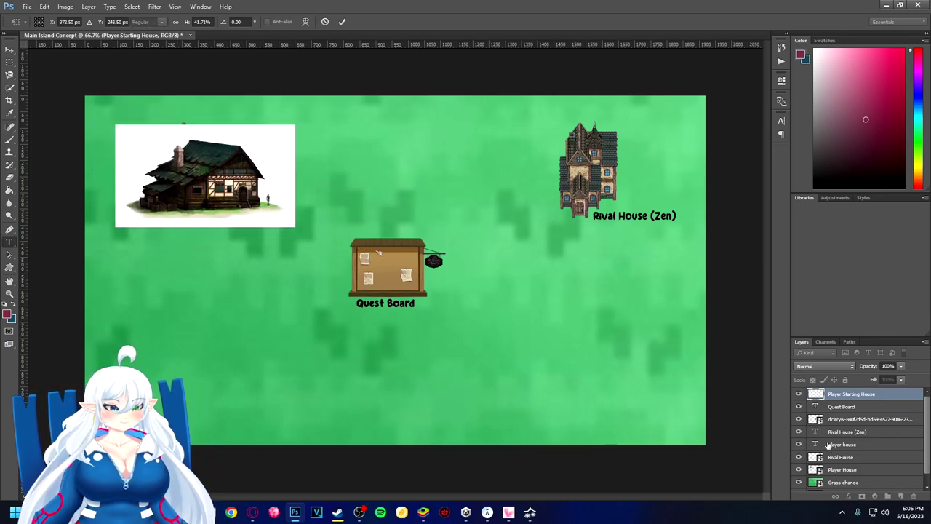
click(841, 444)
key(Delete)
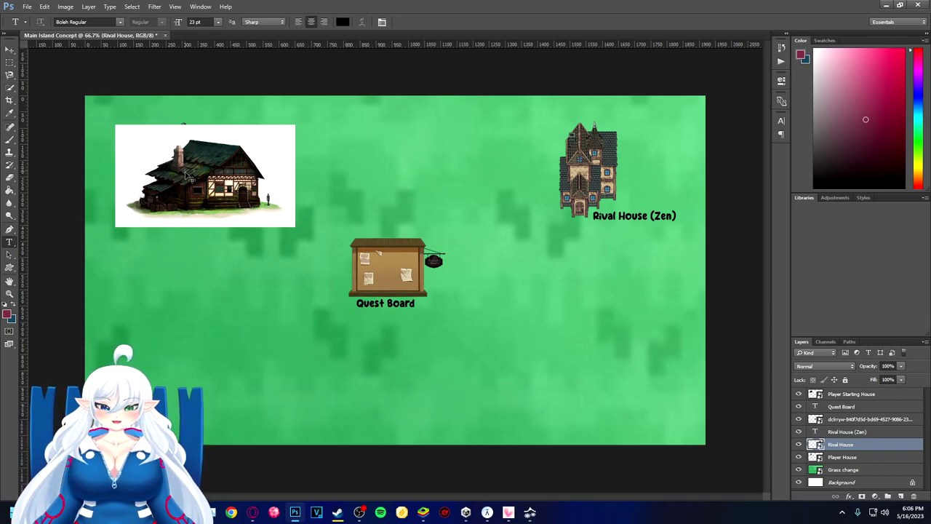
key(ctrl+z)
click(835, 460)
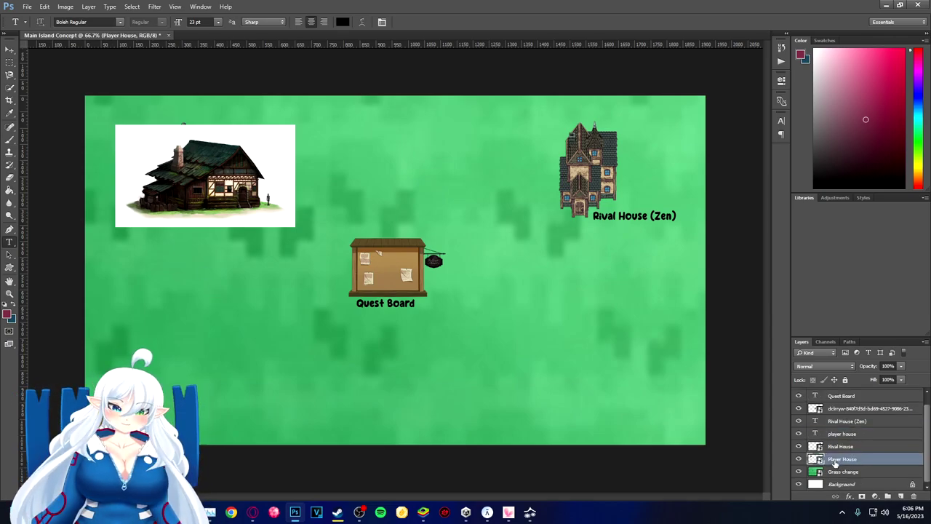
key(Delete)
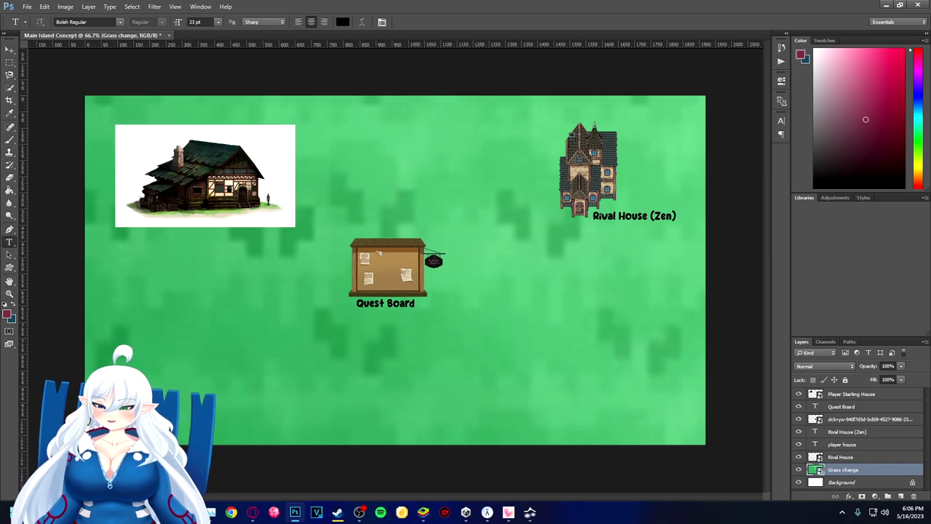
Move the player house label below the new house and raise it in the layer stack
click(9, 48)
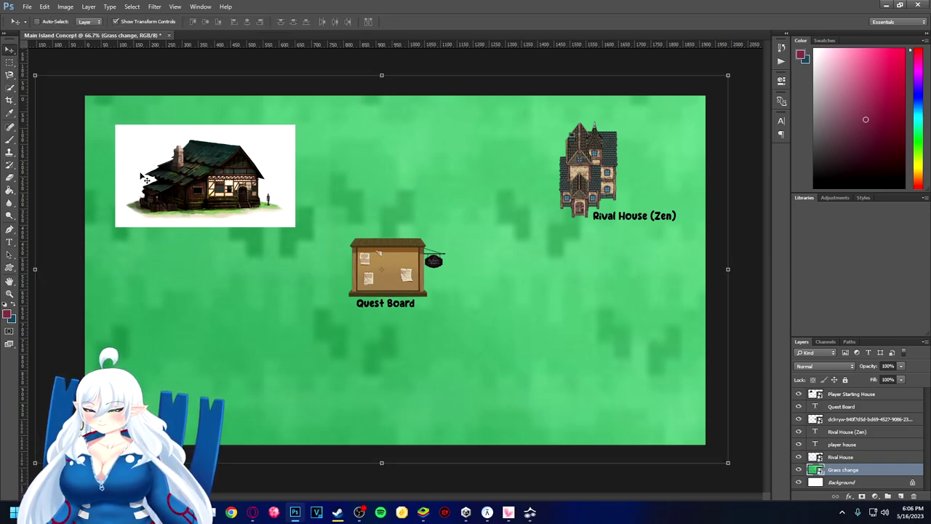
click(843, 444)
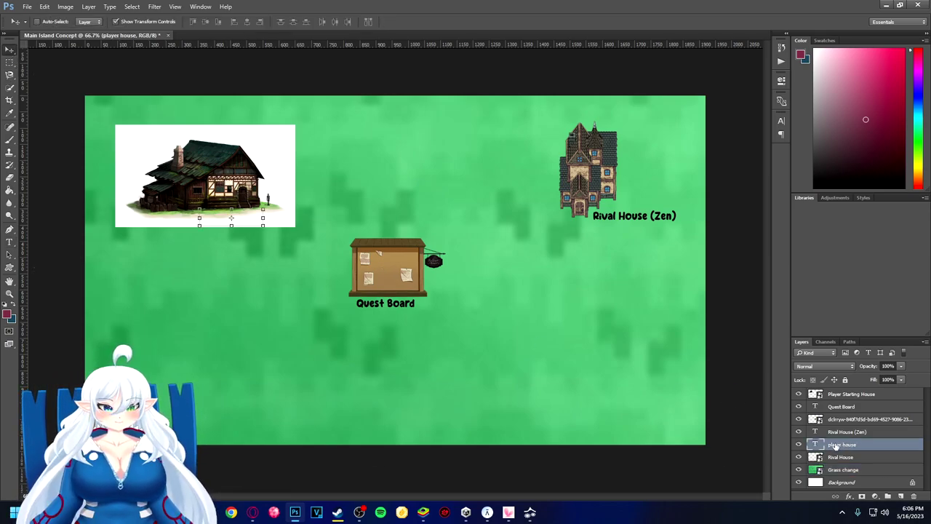
drag(248, 225, 241, 229)
drag(851, 446, 844, 393)
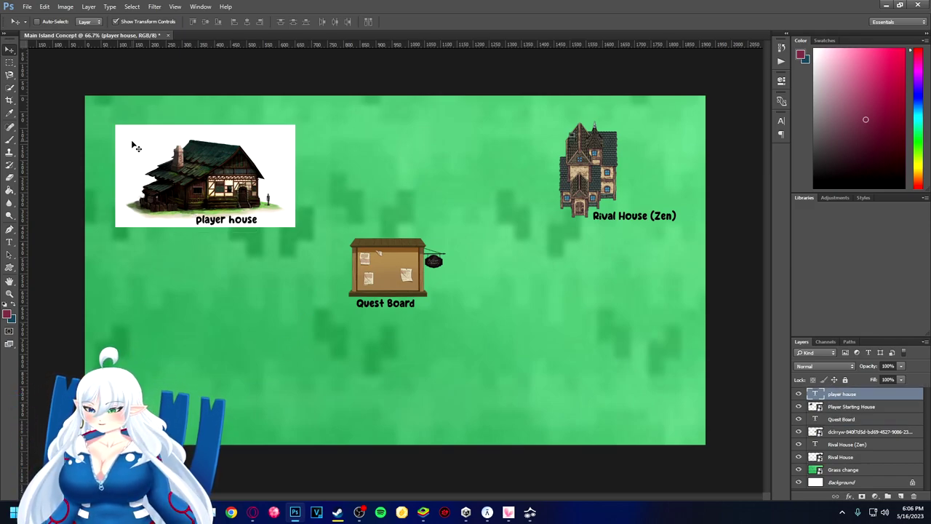
Shrink the Player Starting House picture to about 32%, anchored at its bottom-right corner
click(871, 408)
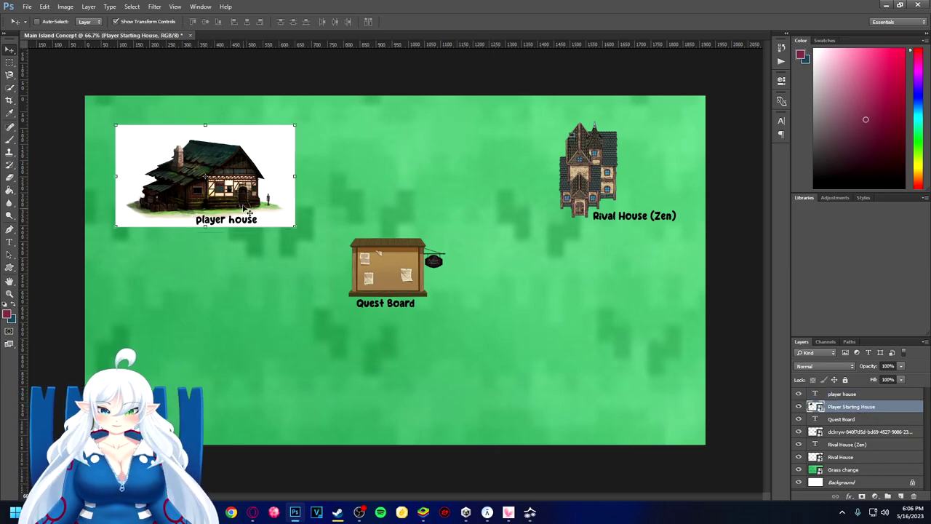
drag(117, 127, 156, 147)
key(Return)
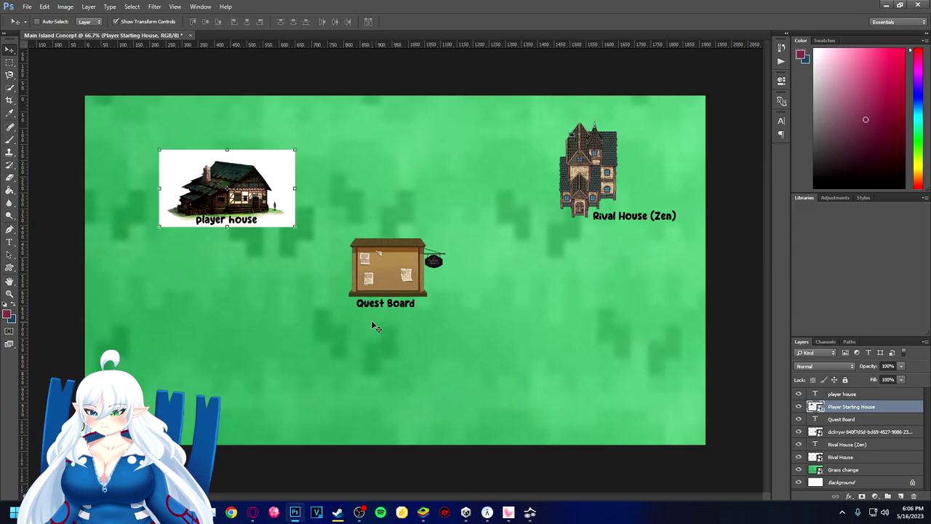
scroll(374, 322, up, 2)
key(alt)
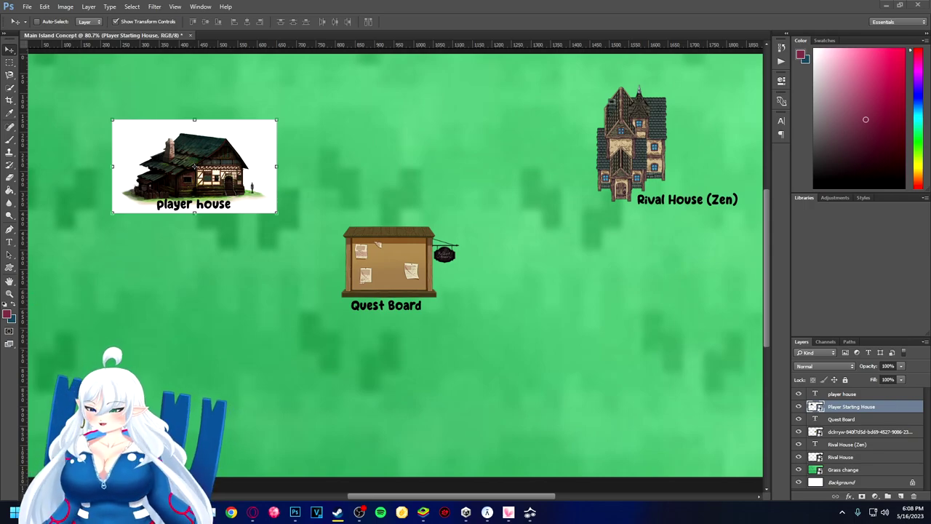
drag(396, 164, 425, 164)
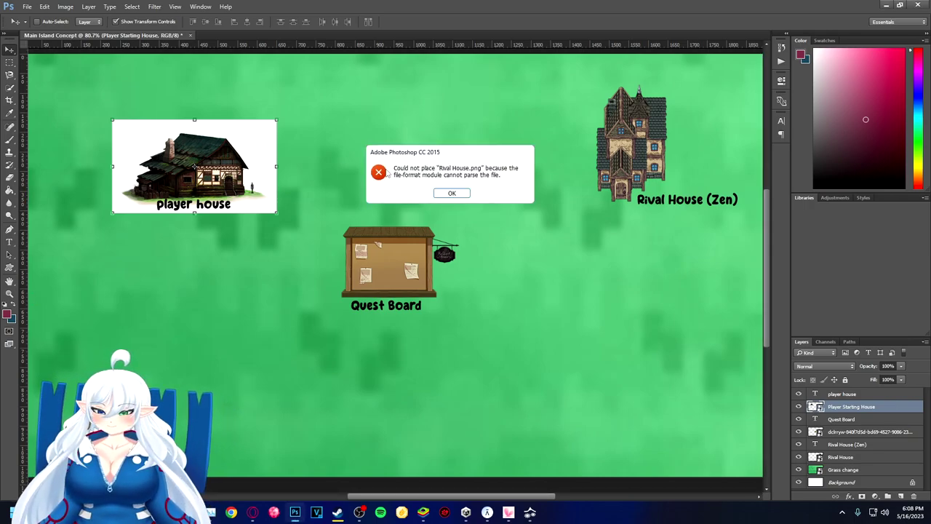
Dismiss the Rival House.png placement error and close the photo viewer, twice over
click(450, 193)
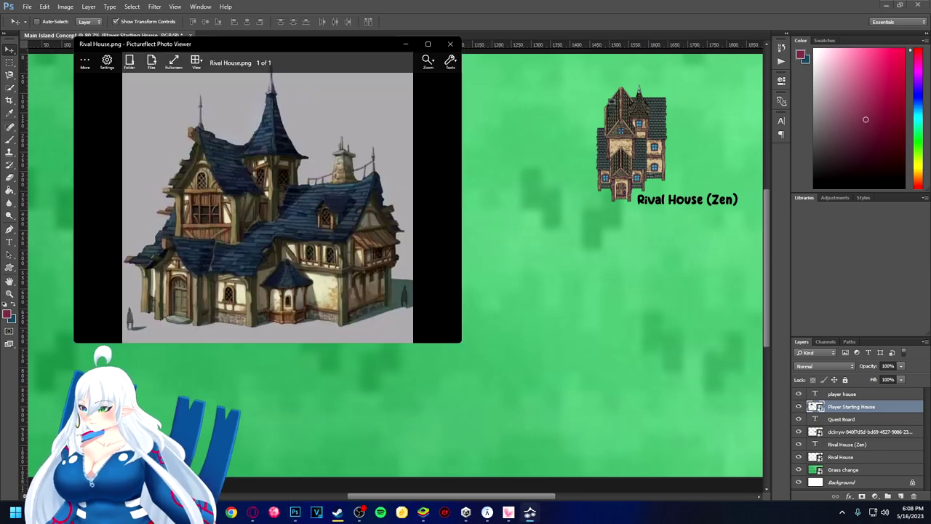
click(450, 45)
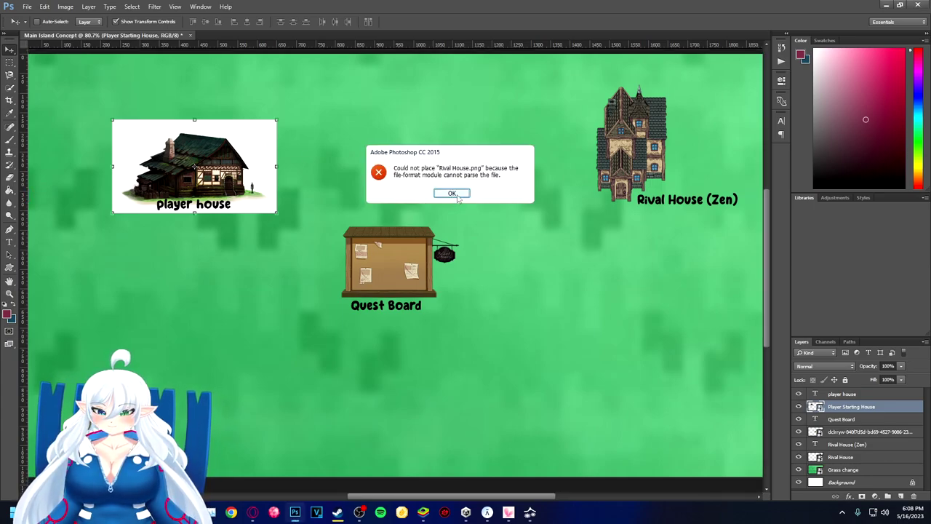
click(452, 193)
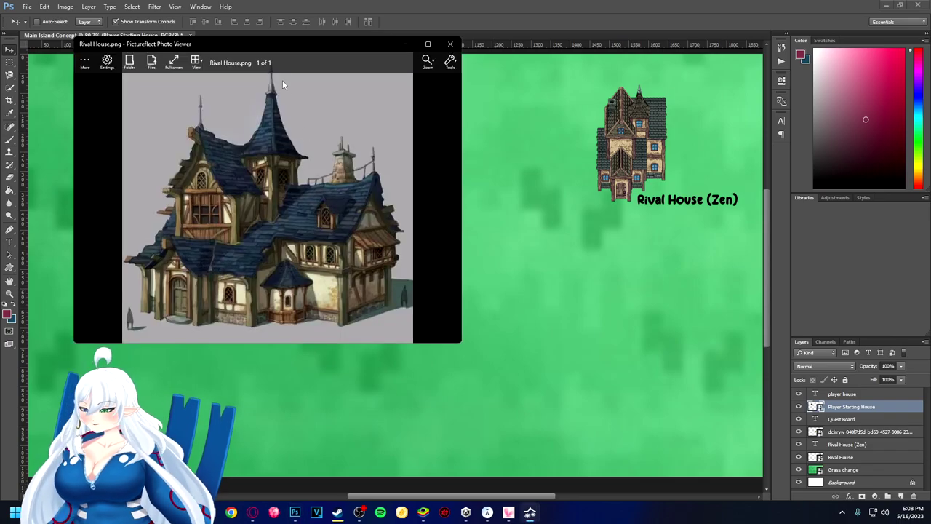
click(451, 43)
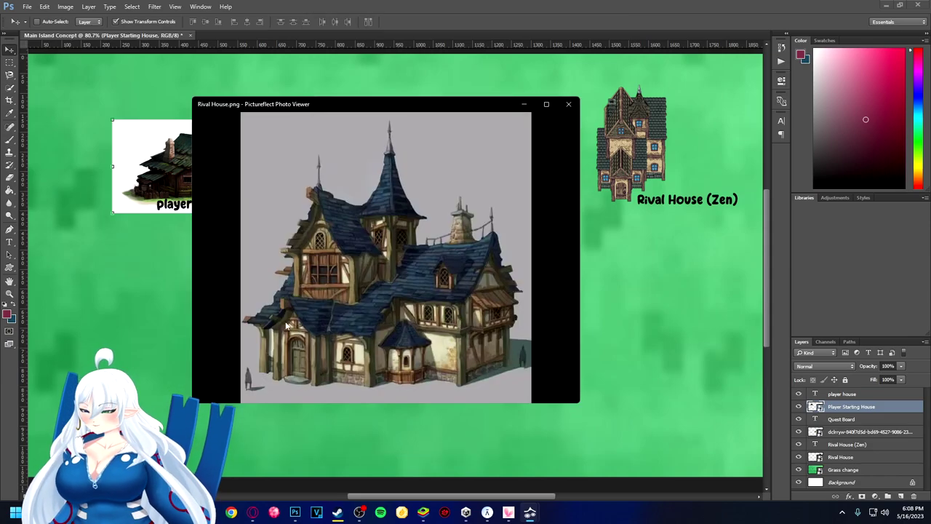
Snip the blue-roofed house picture region as an image
key(super)
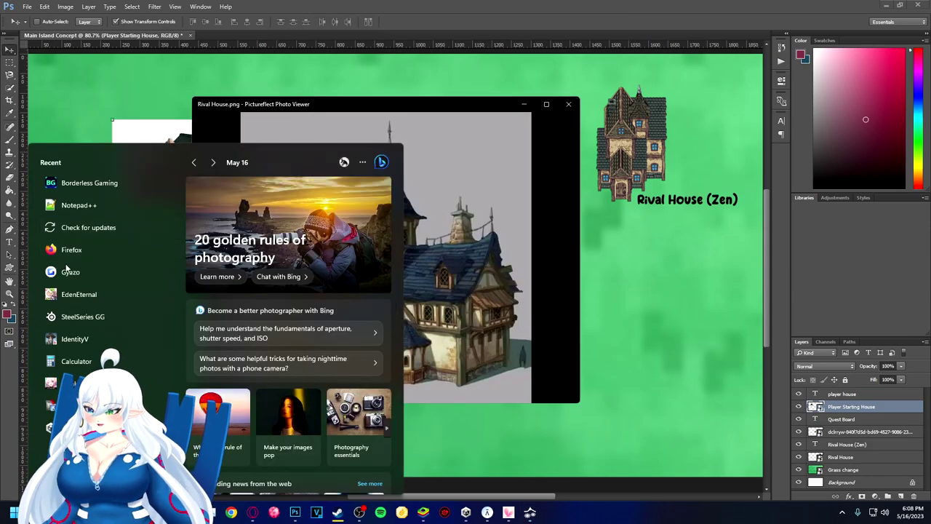
click(145, 240)
mouse_move(256, 124)
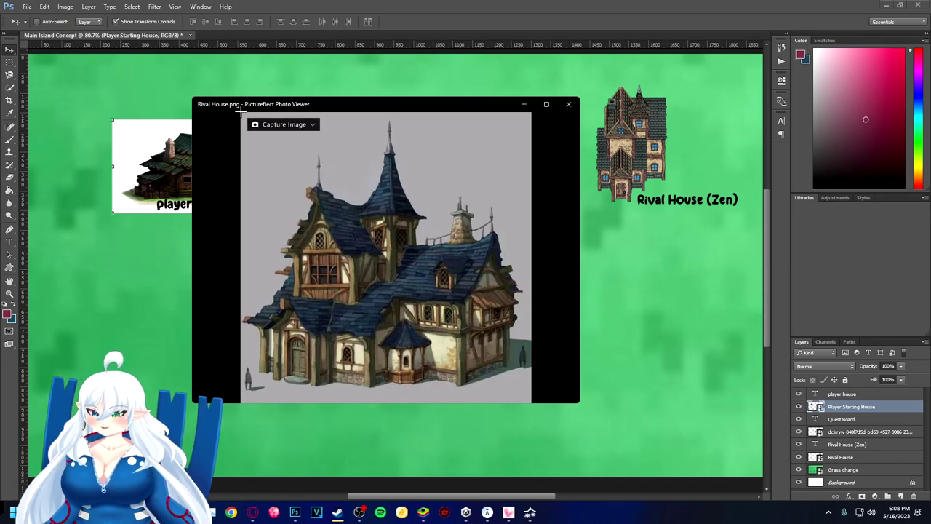
drag(241, 111, 531, 402)
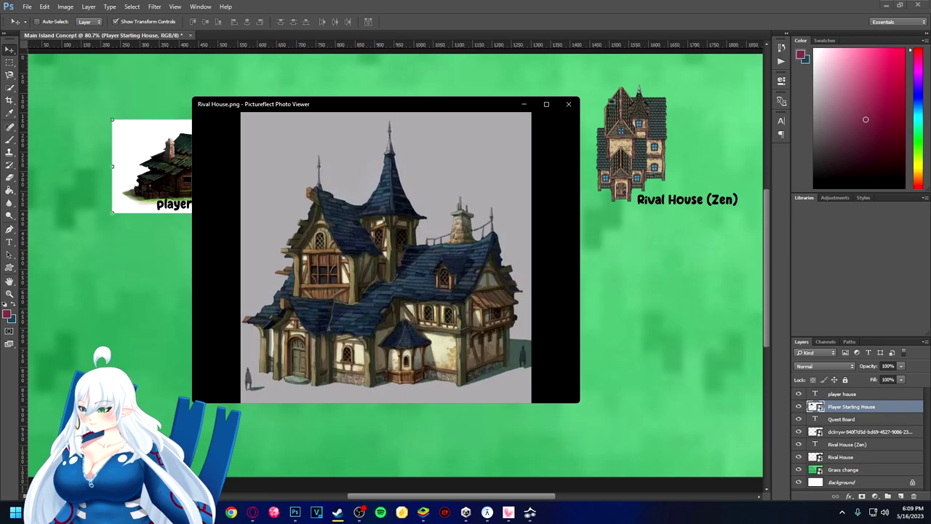
Paste the captured house into the map as a new layer scaled to about 62%
click(632, 204)
key(ctrl+t)
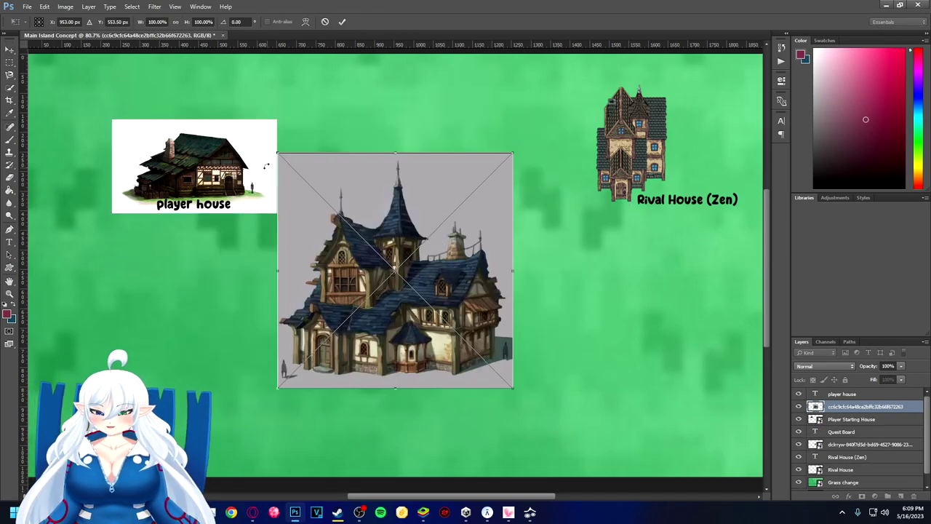
drag(275, 152, 366, 241)
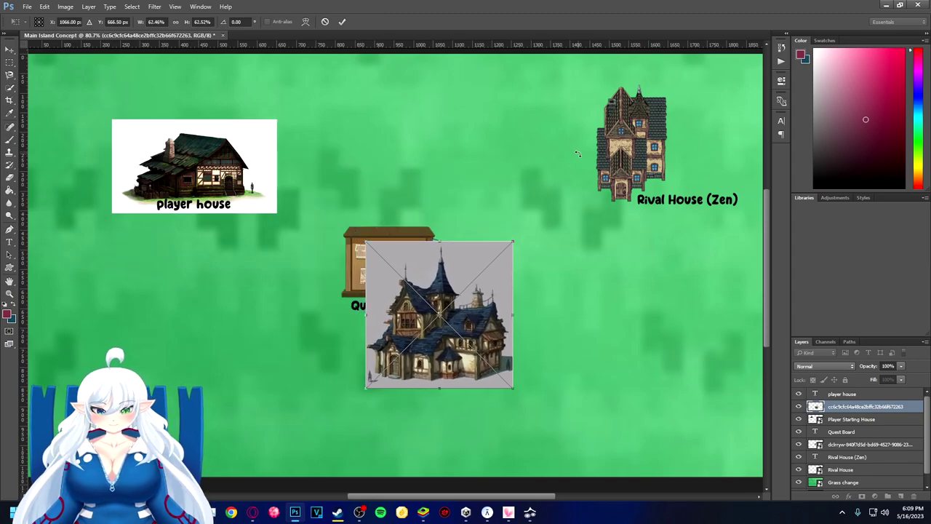
click(12, 50)
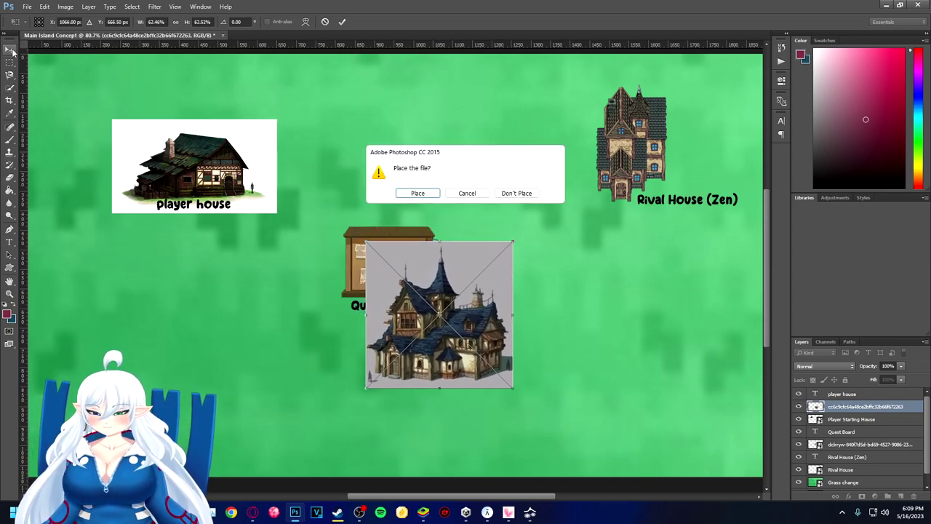
click(420, 194)
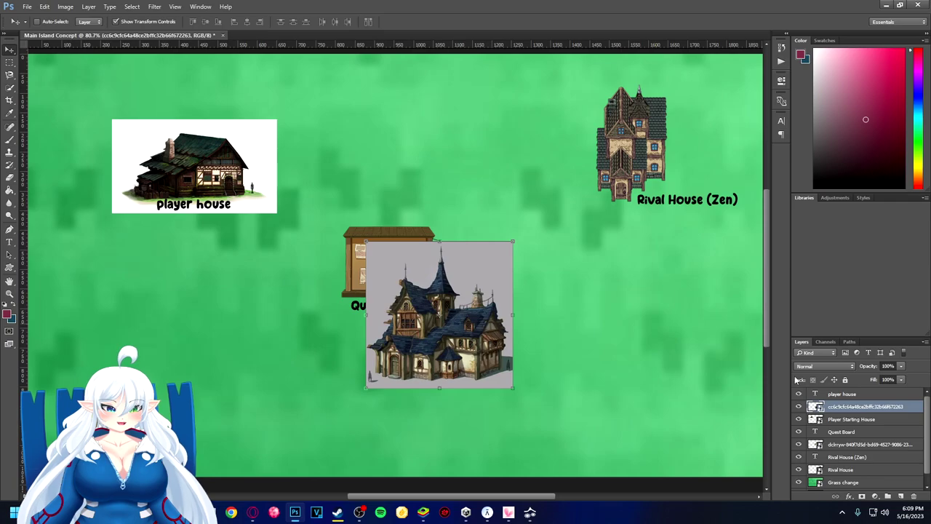
Delete the old Rival House picture layer
click(850, 422)
click(839, 433)
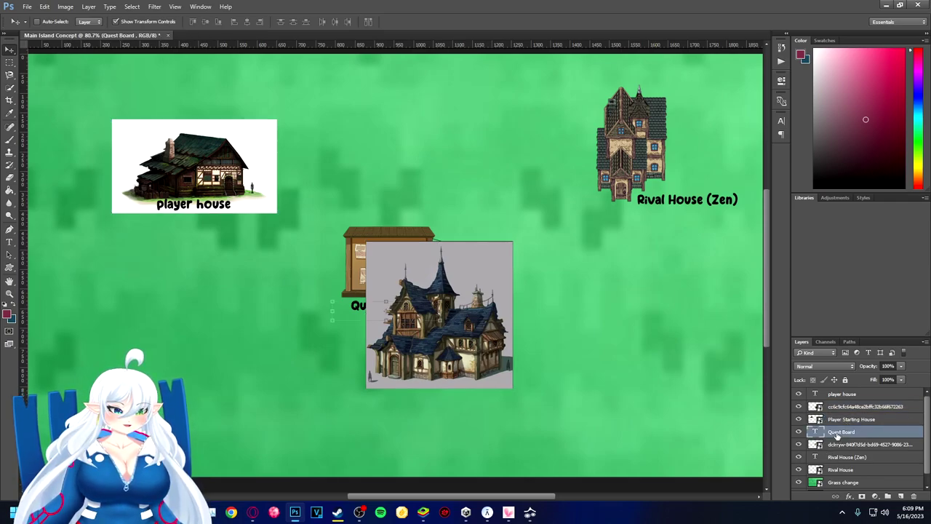
click(838, 444)
click(836, 458)
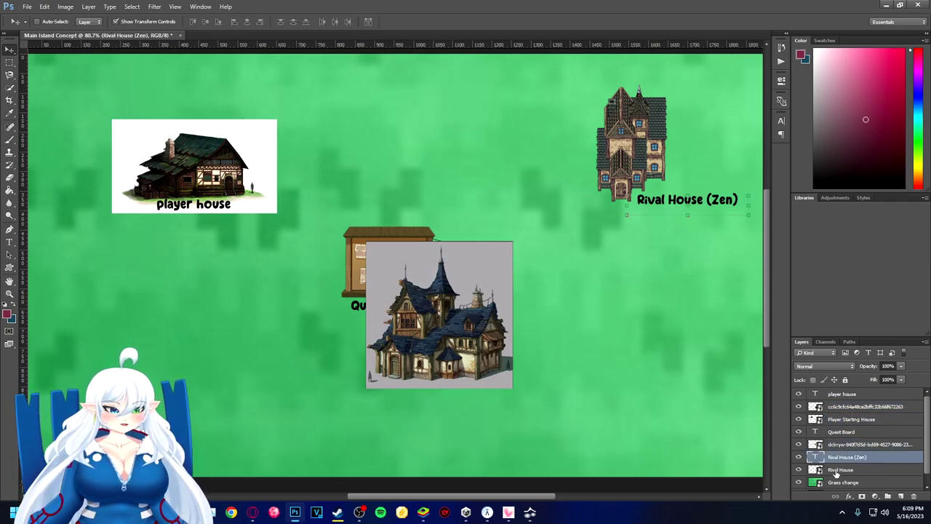
click(837, 470)
key(Delete)
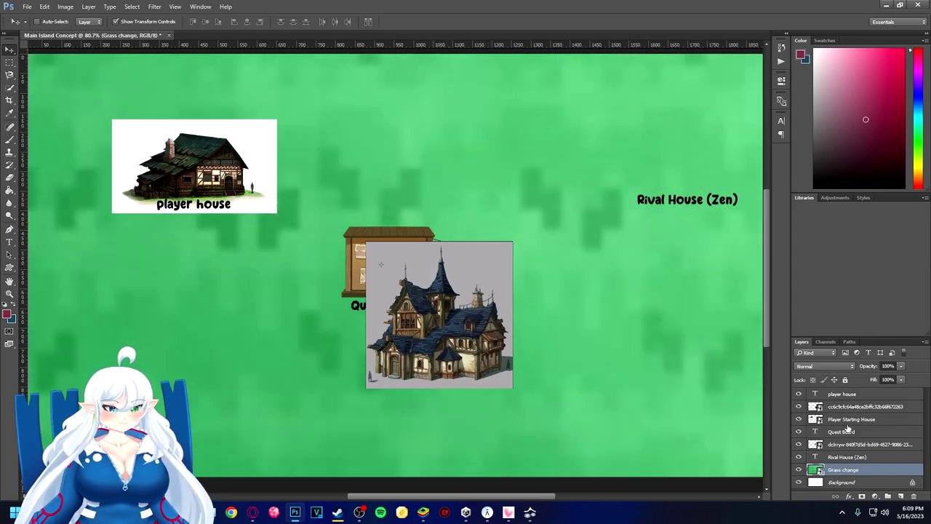
Move the blue-roofed house to the top right and stack the Rival House (Zen) label onto it
click(850, 457)
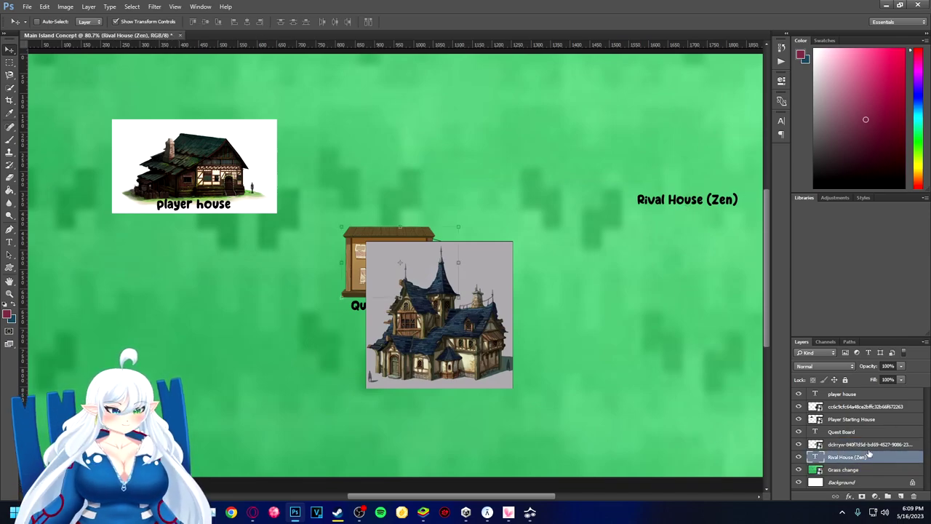
click(866, 445)
click(849, 407)
drag(486, 353, 700, 172)
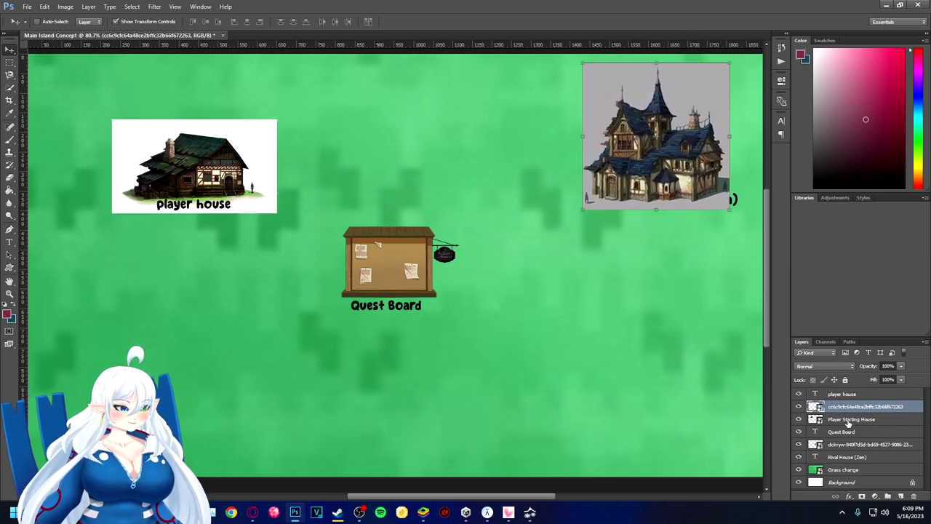
drag(848, 463, 846, 402)
drag(671, 208, 652, 212)
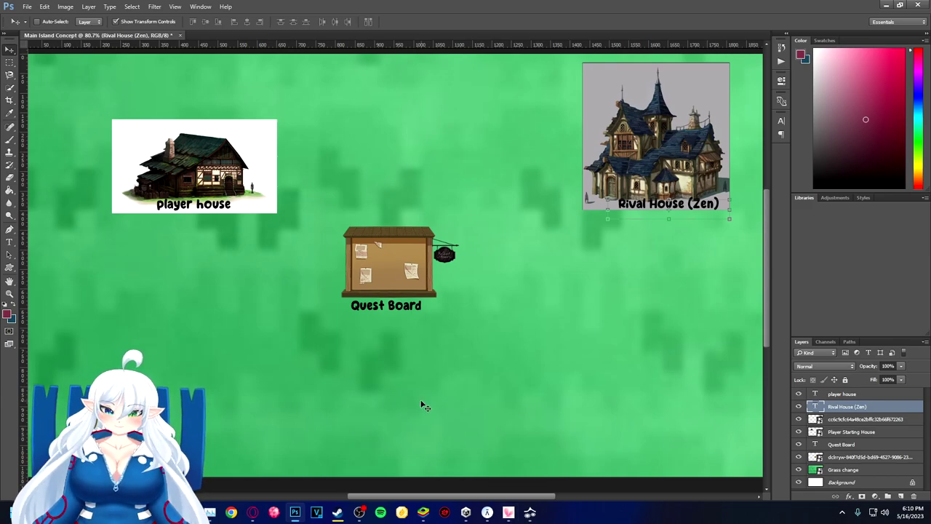
Scale the player house picture and label to about 80% and move them higher into the upper-left
scroll(425, 405, down, 1)
scroll(422, 406, up, 1)
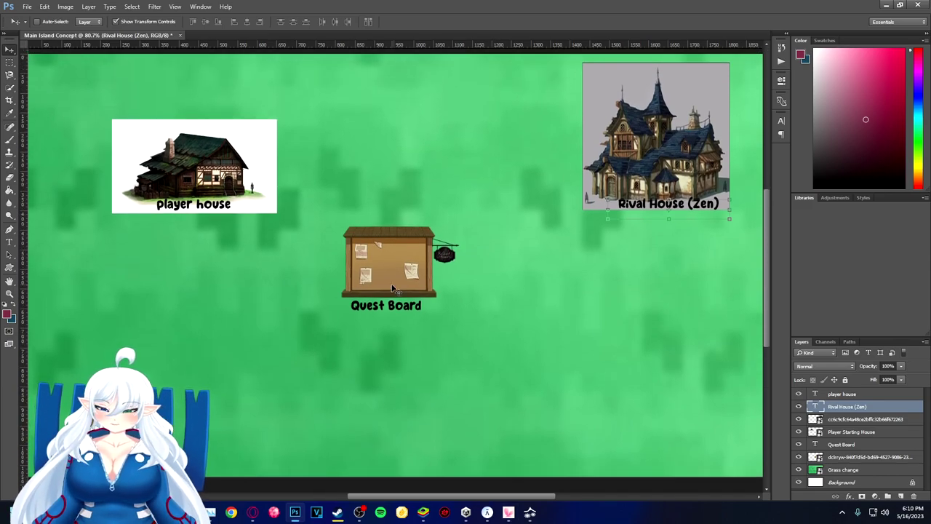
scroll(251, 229, down, 1)
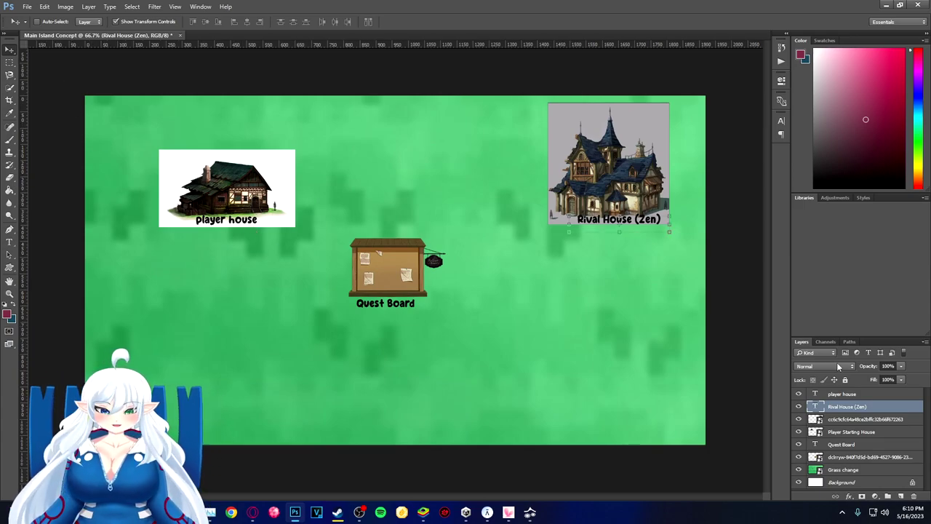
click(843, 395)
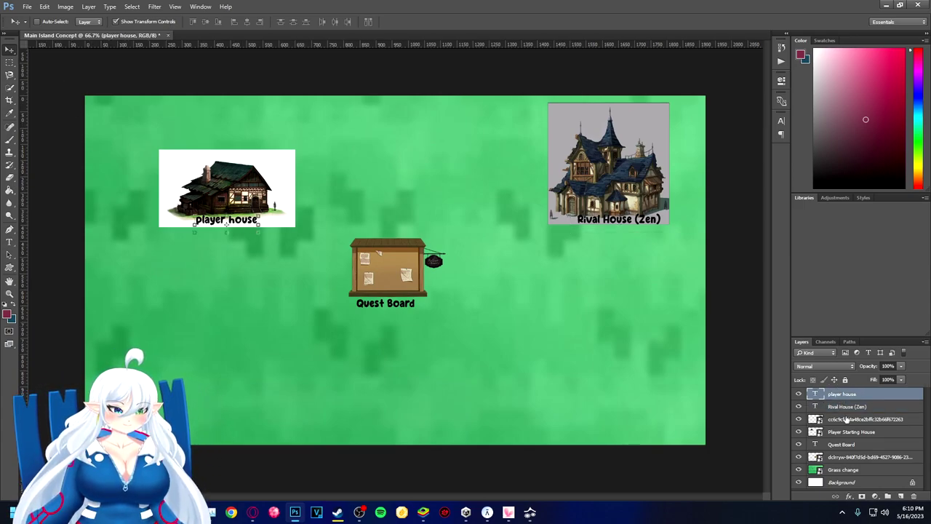
shift+click(843, 421)
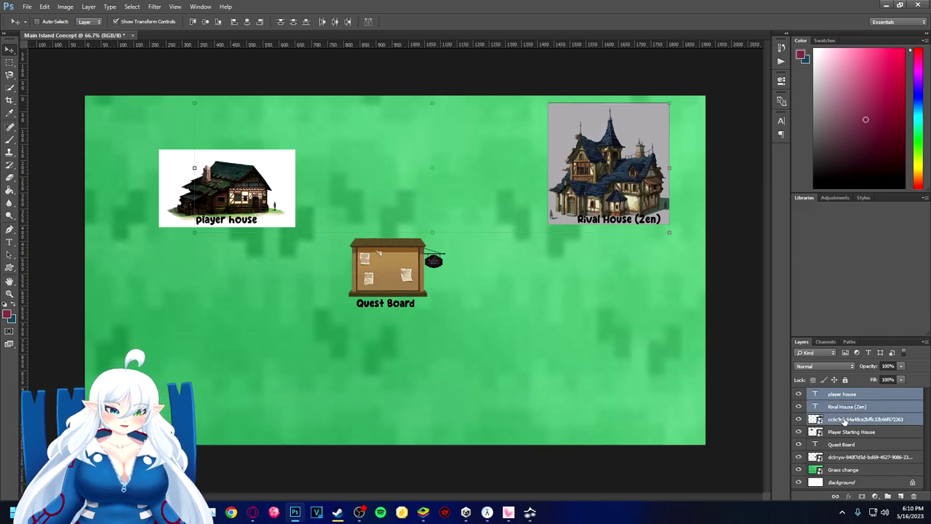
click(835, 396)
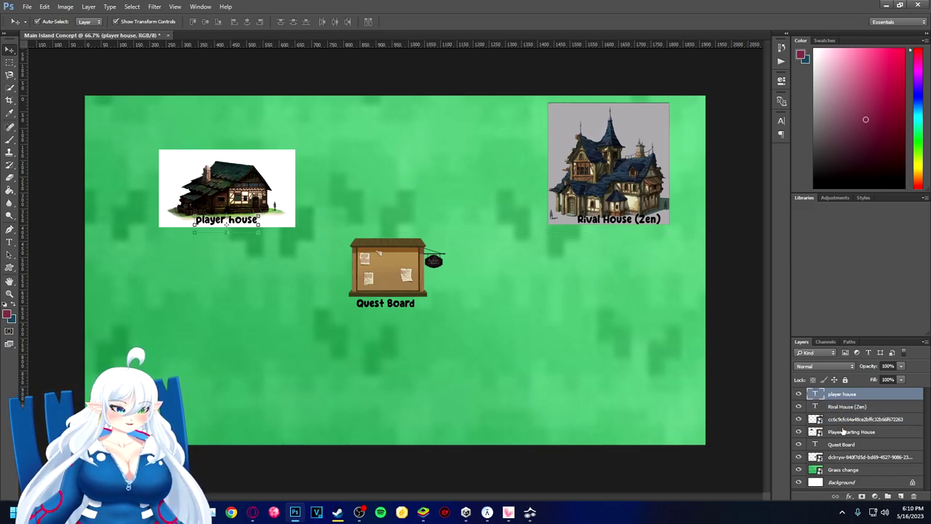
ctrl+click(843, 432)
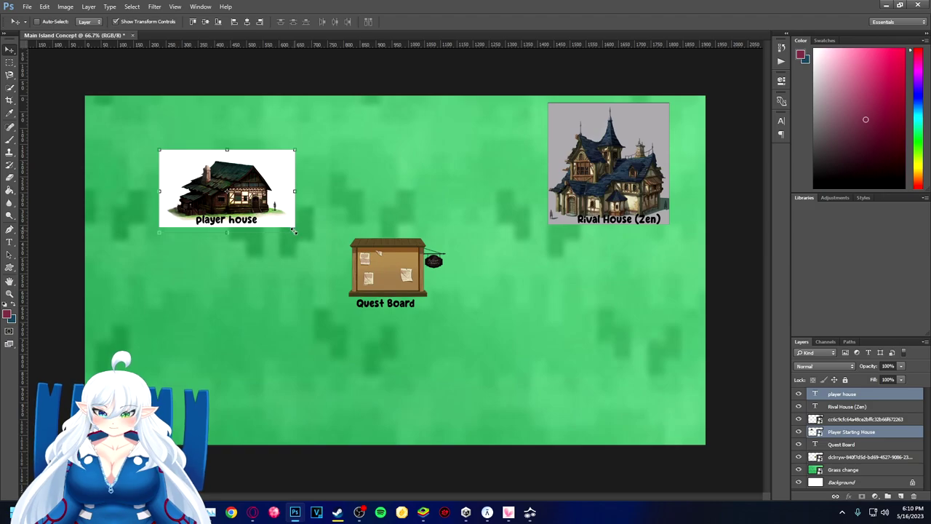
drag(294, 231, 273, 208)
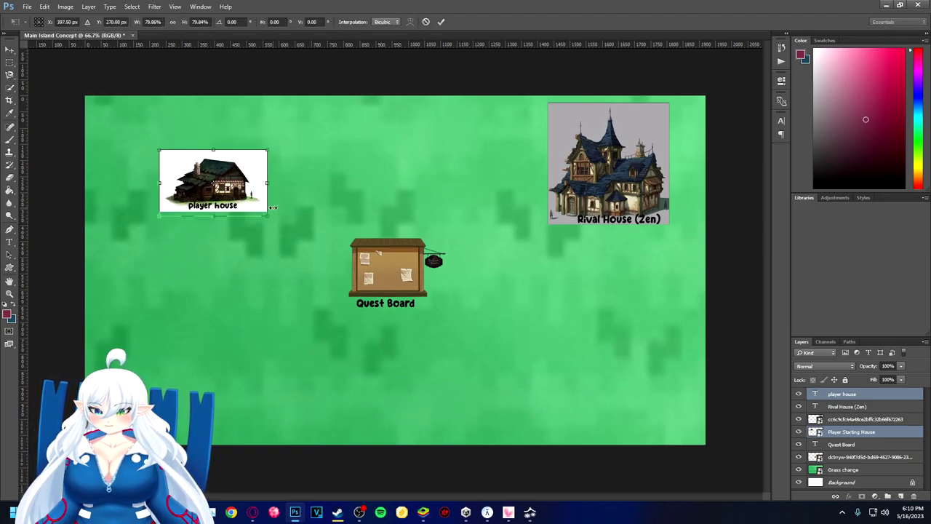
drag(251, 171, 243, 145)
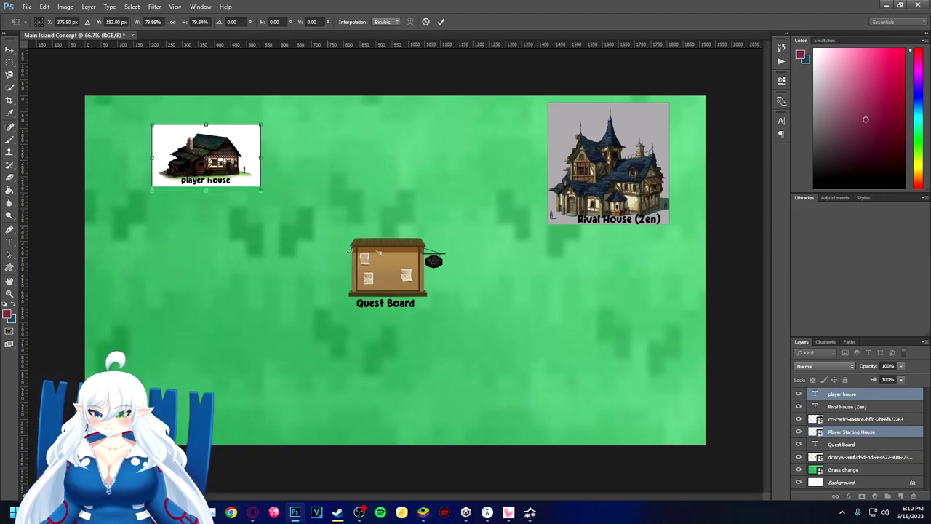
key(Return)
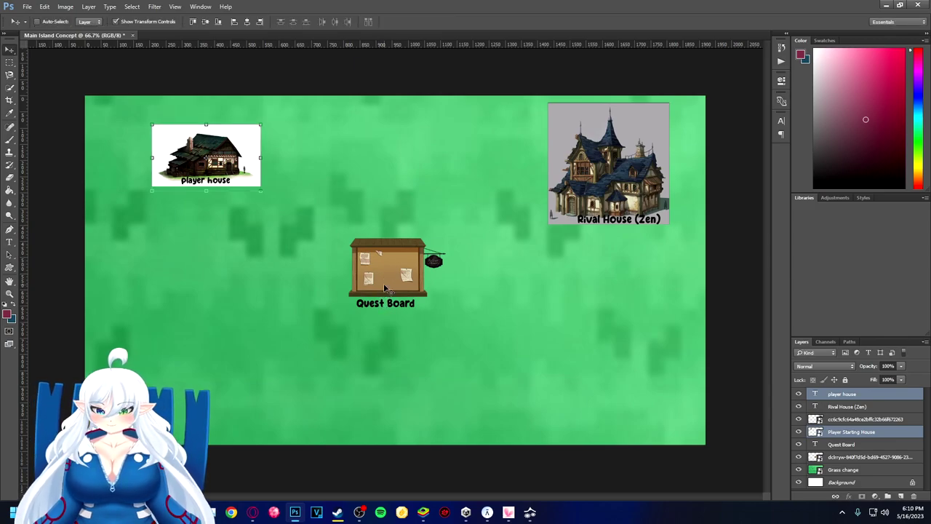
Move the Quest Board picture and label higher on the map and shrink them
click(837, 444)
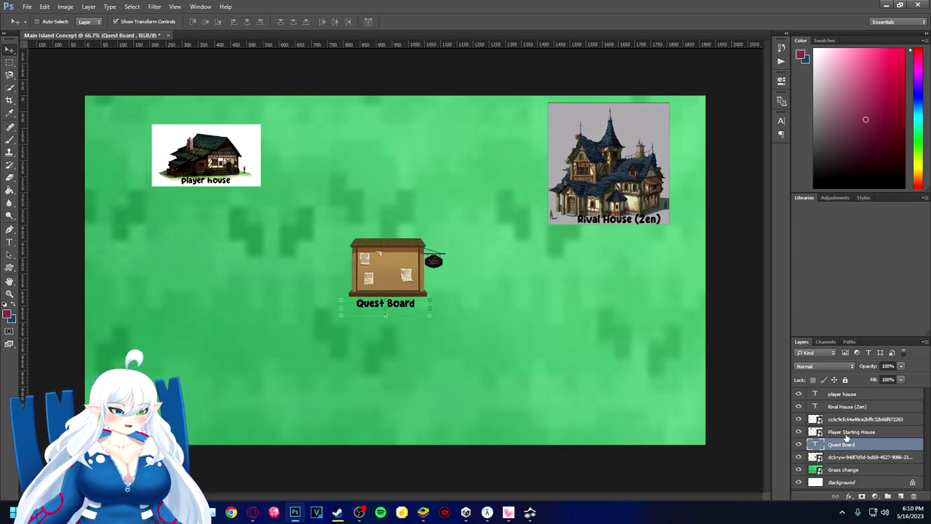
shift+click(850, 457)
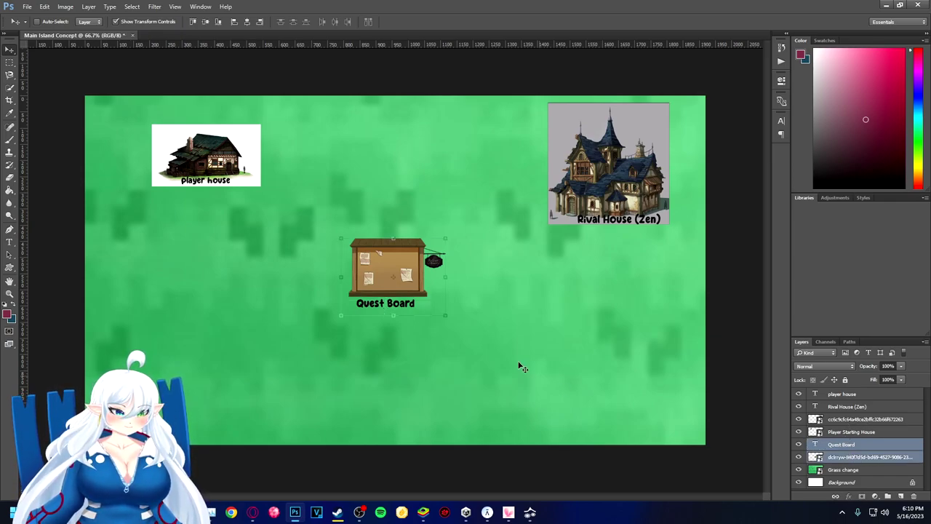
drag(420, 280, 422, 224)
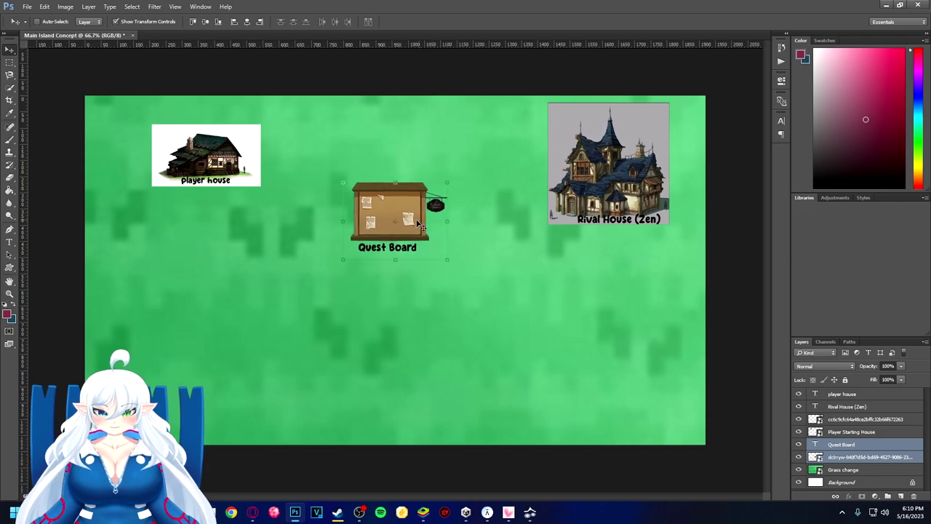
key(ctrl+t)
drag(343, 183, 364, 200)
drag(400, 230, 371, 220)
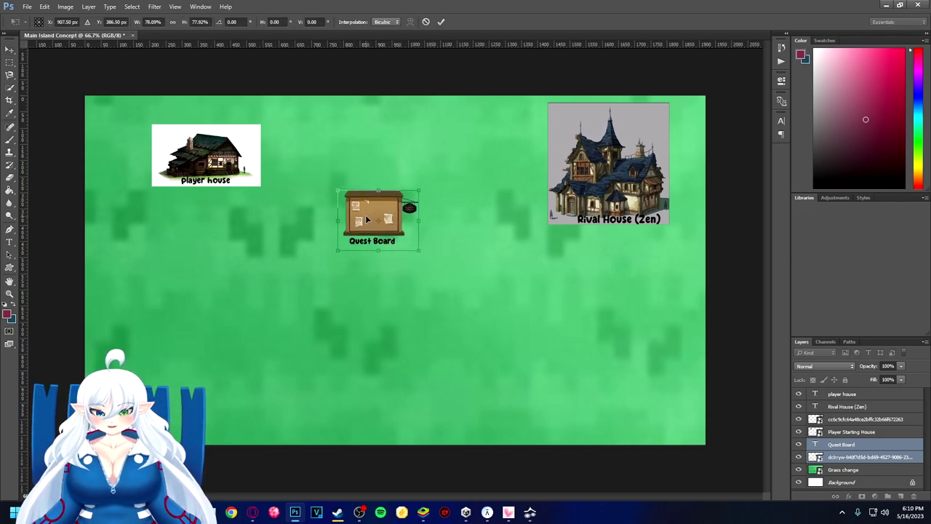
key(Return)
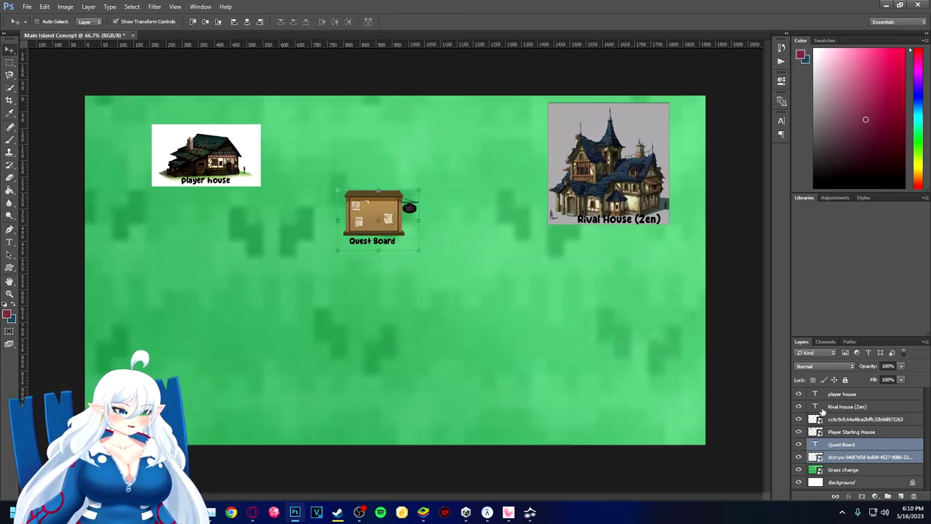
Shrink the Rival House (Zen) picture and its label to about 83%
click(862, 433)
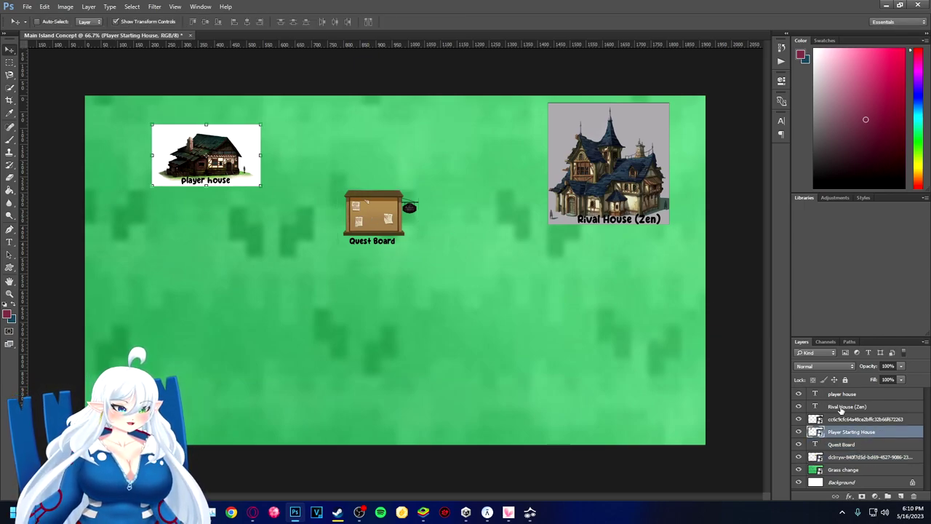
click(844, 407)
shift+click(857, 420)
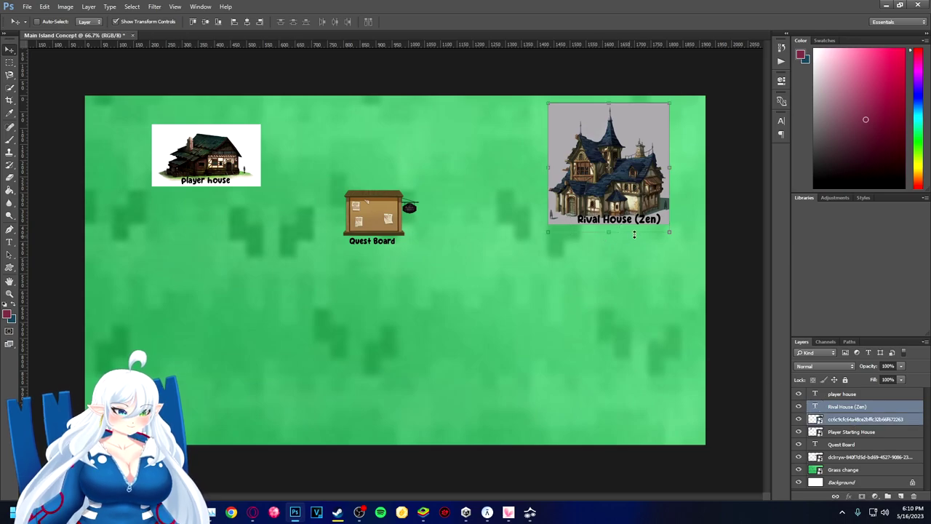
drag(667, 230, 646, 210)
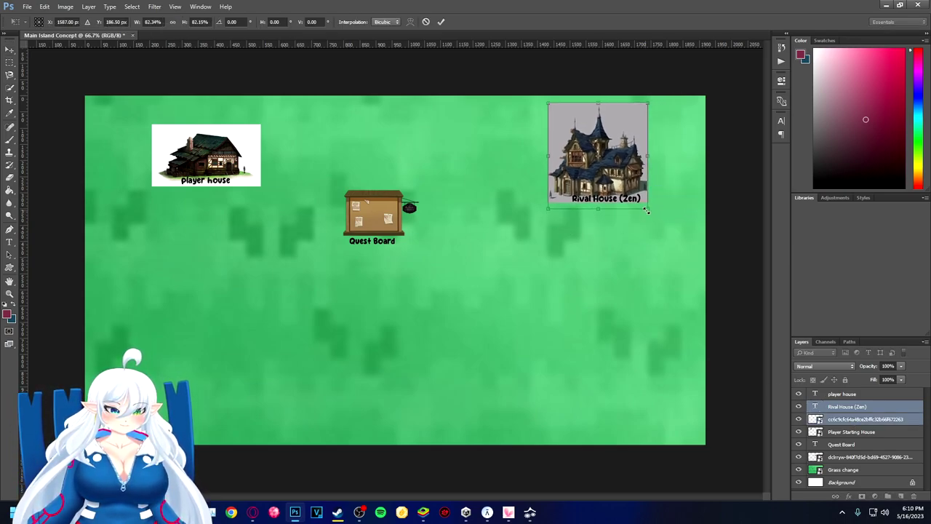
key(Return)
click(381, 231)
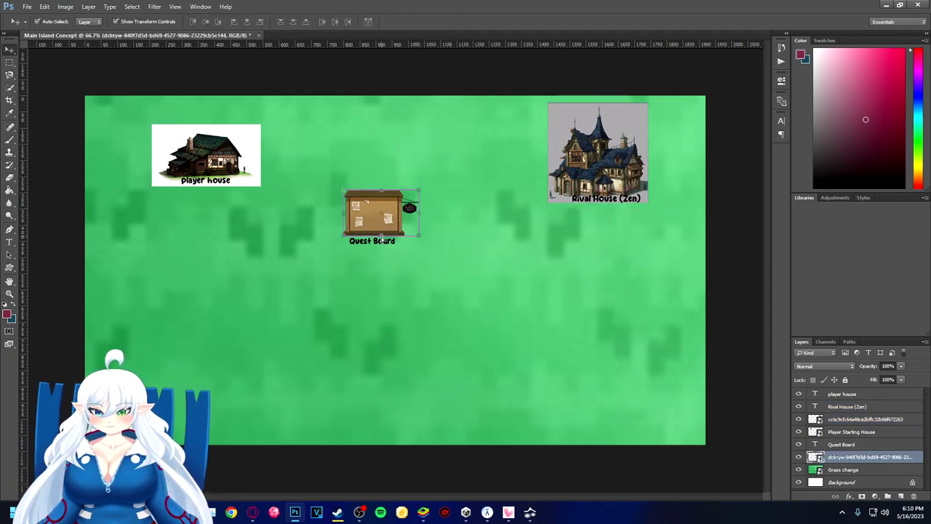
Nudge the Quest Board picture and label slightly right and down on the grass
key(ctrl+t)
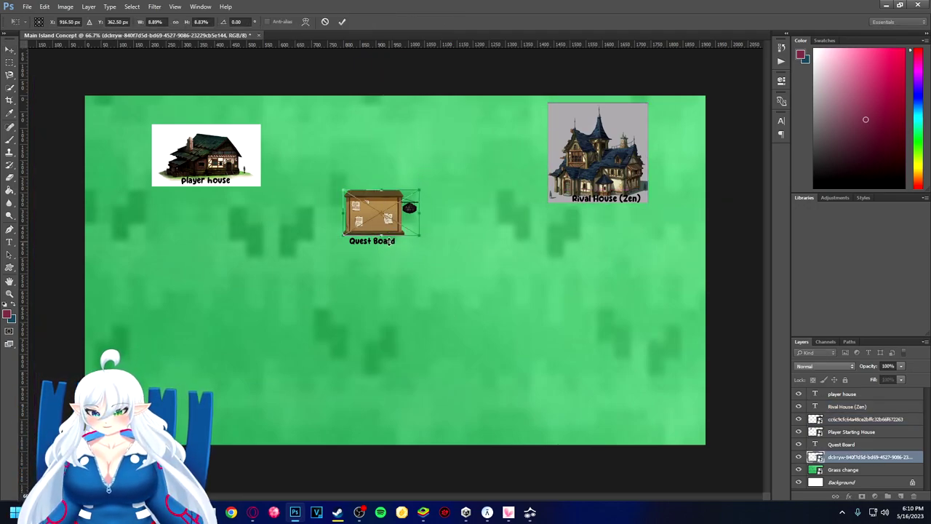
key(Return)
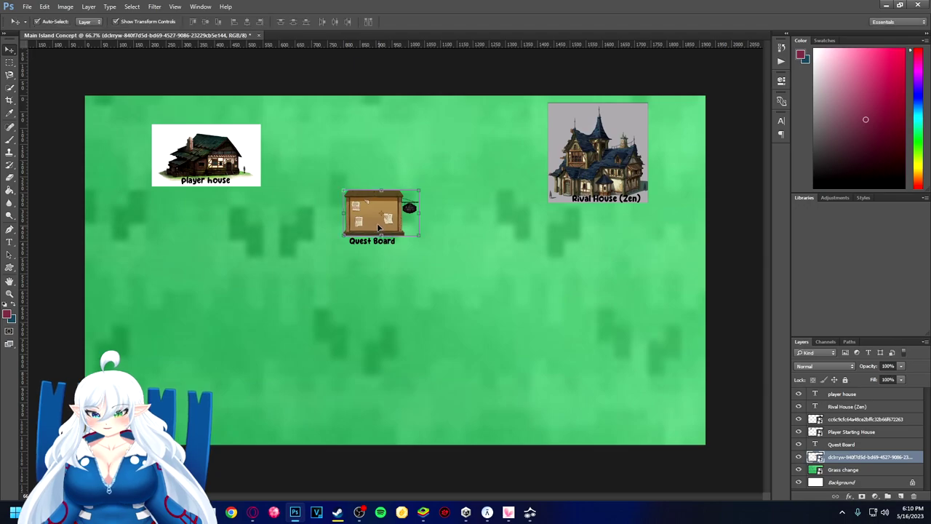
key(ctrl+t)
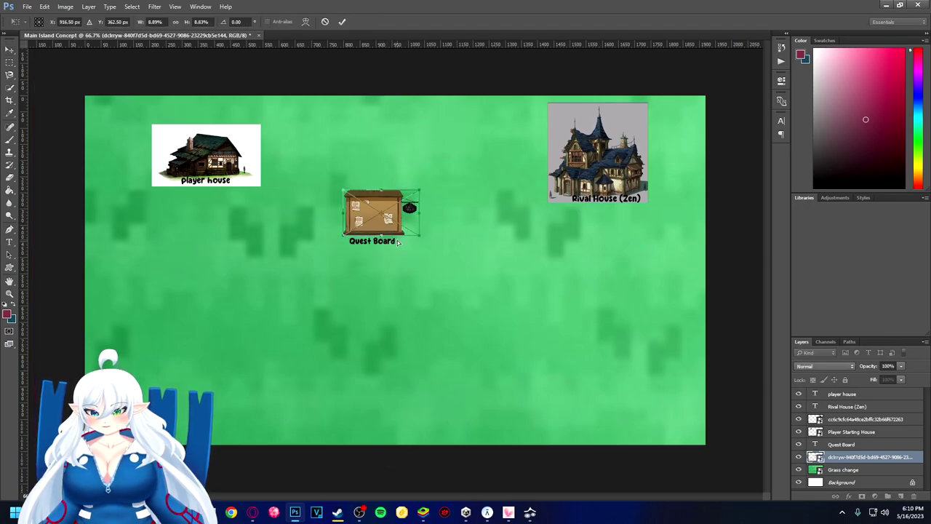
key(Return)
drag(333, 174, 366, 248)
key(ctrl+z)
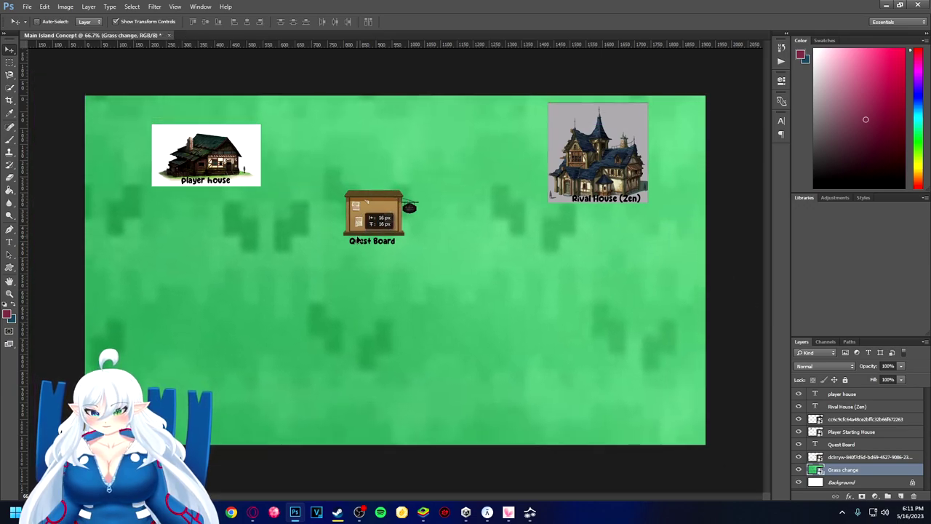
click(862, 457)
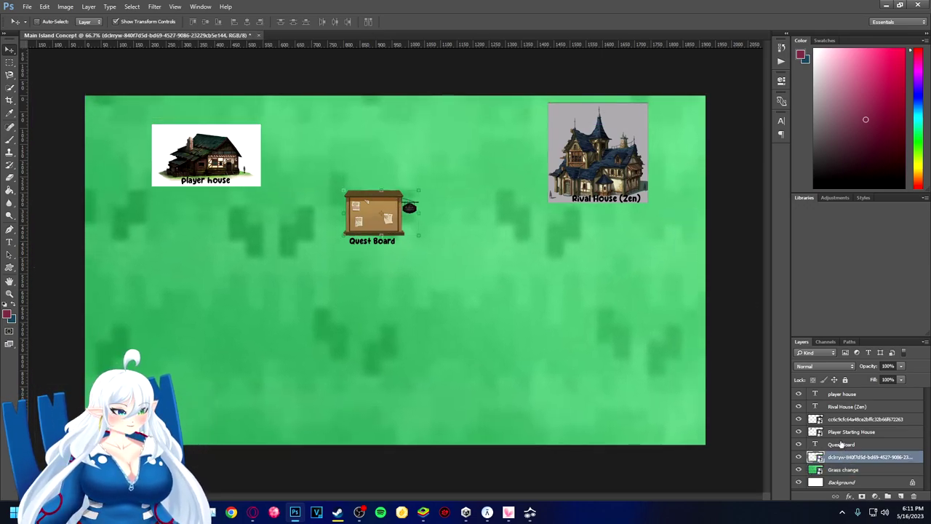
click(844, 444)
ctrl+click(844, 457)
drag(388, 227, 407, 235)
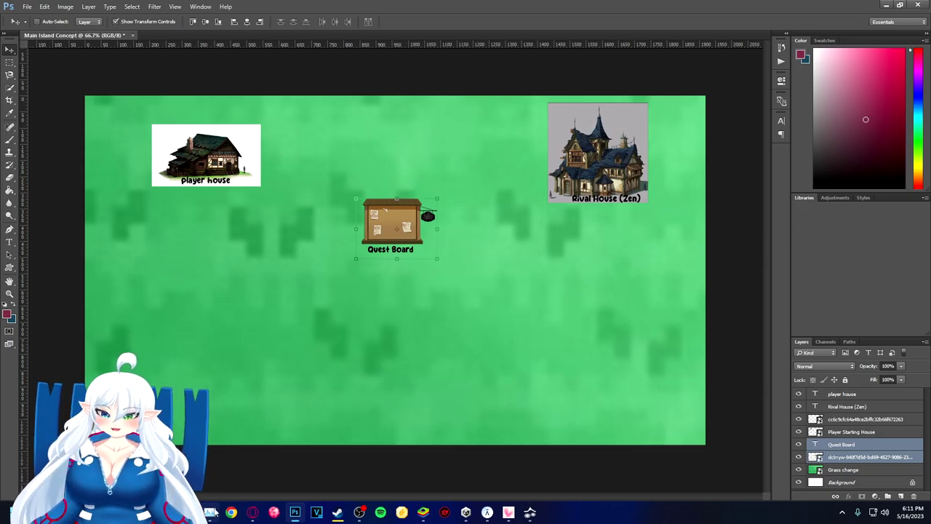
click(253, 512)
Search Google Images for 'sand tileset'
scroll(218, 291, up, 2)
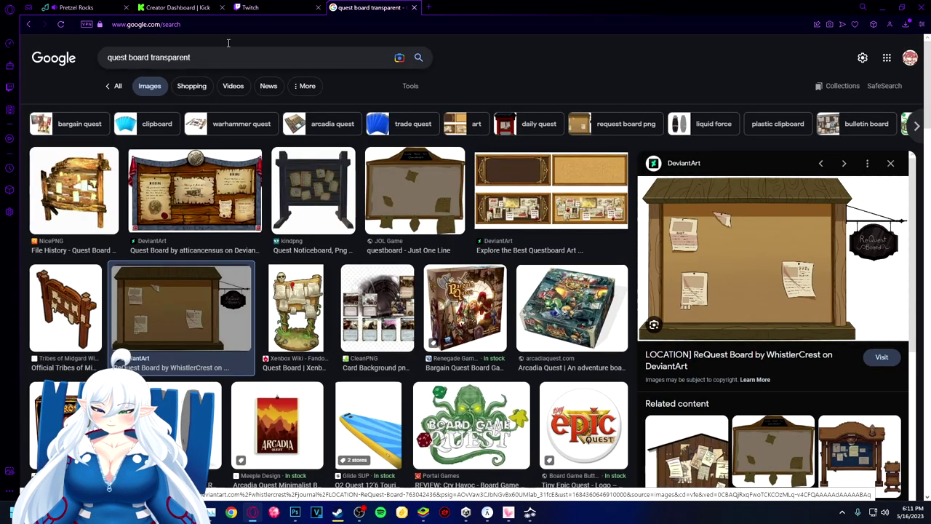
key(/)
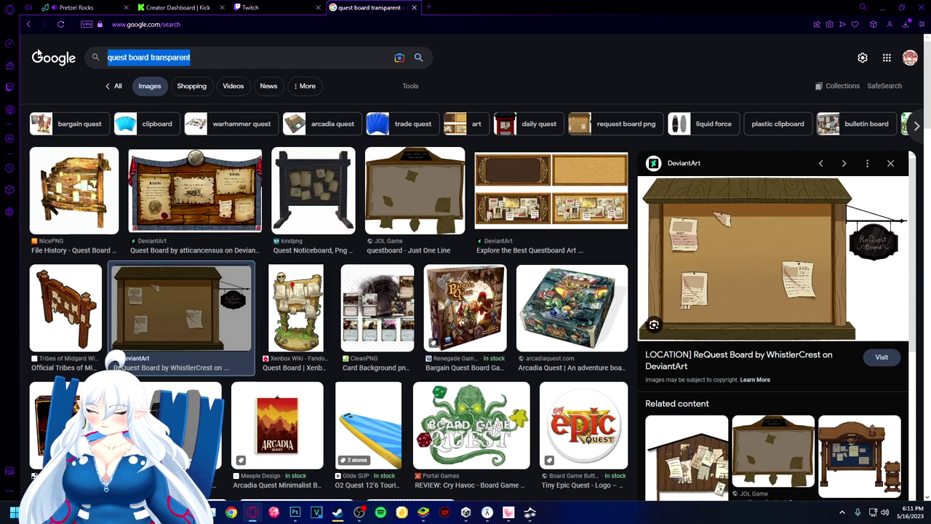
text(sand tile)
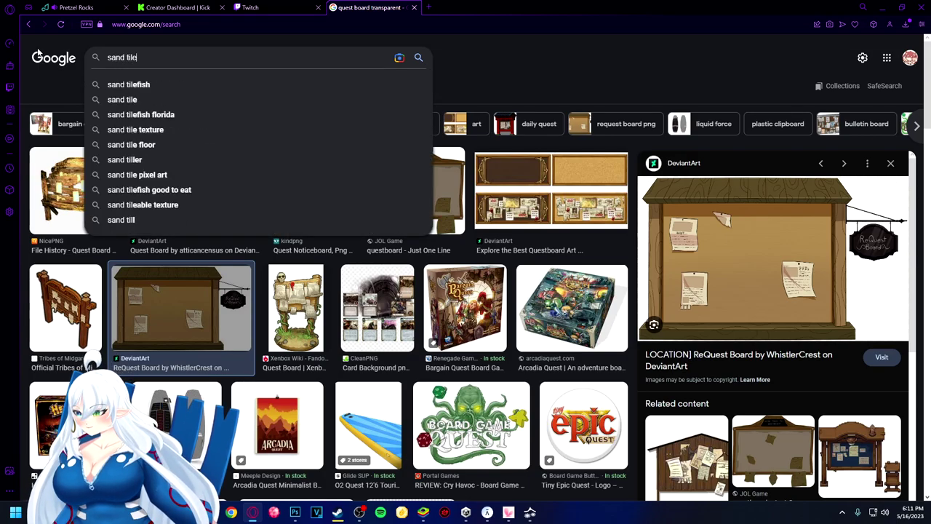
text(set)
key(Return)
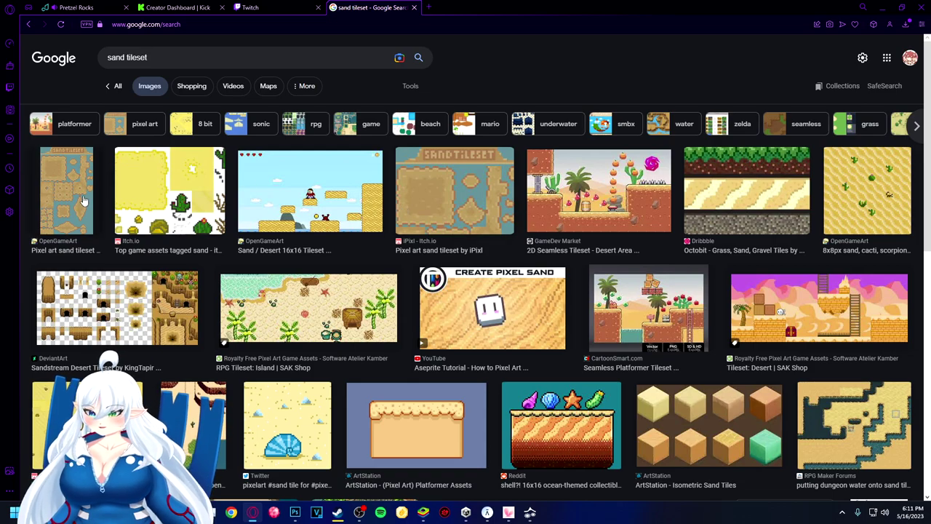
scroll(520, 306, down, 2)
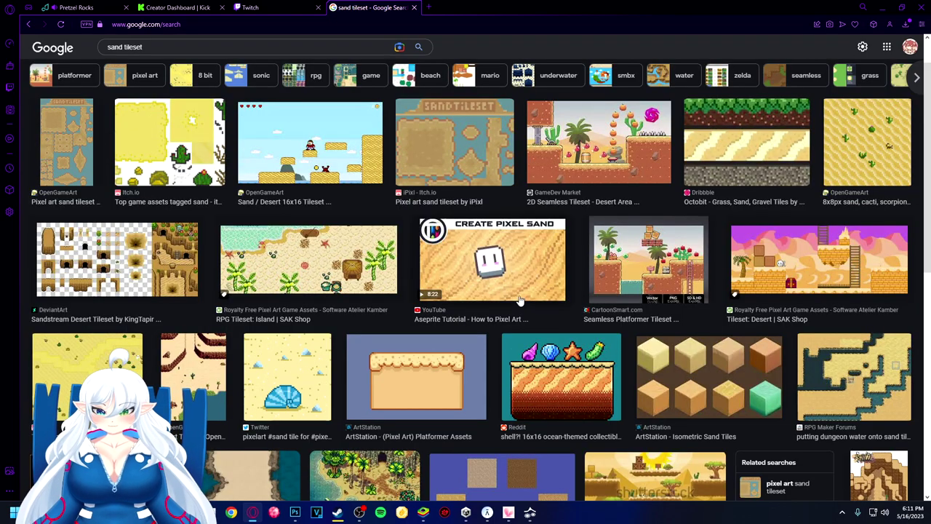
scroll(453, 322, down, 3)
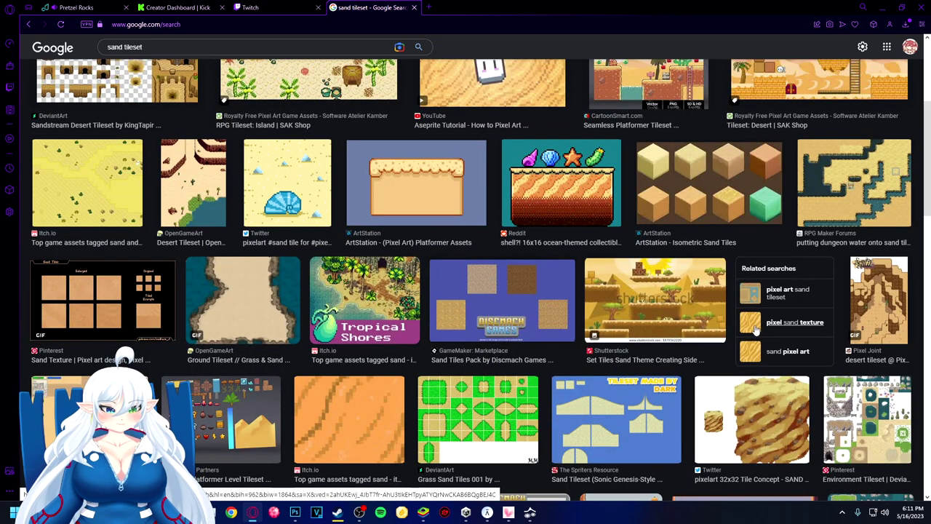
Compare pixel sand texture previews from PNGWing and itch.io
click(753, 327)
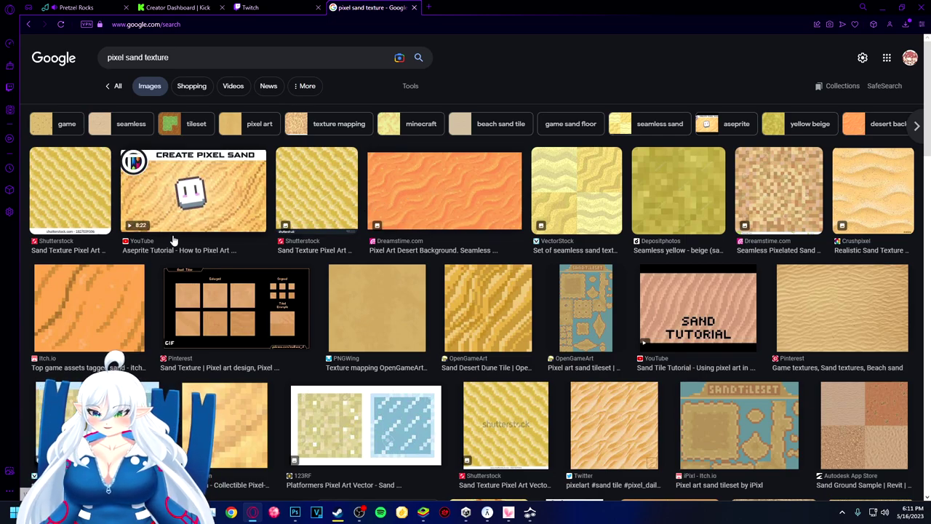
scroll(517, 215, down, 2)
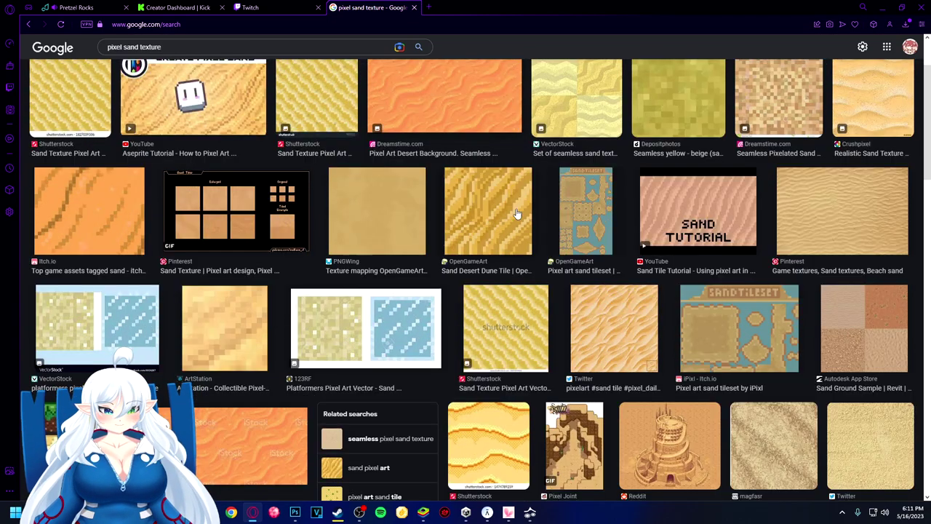
scroll(564, 216, up, 2)
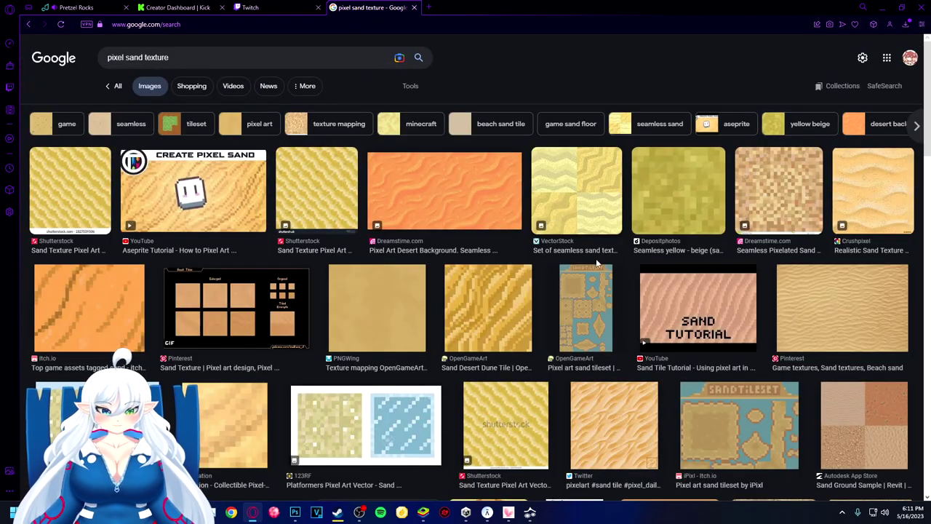
click(374, 301)
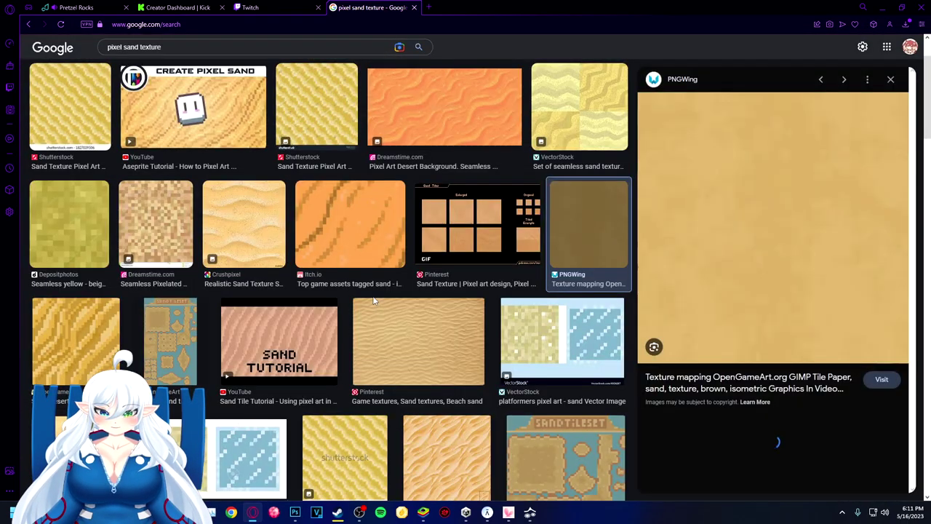
key(alt+Left)
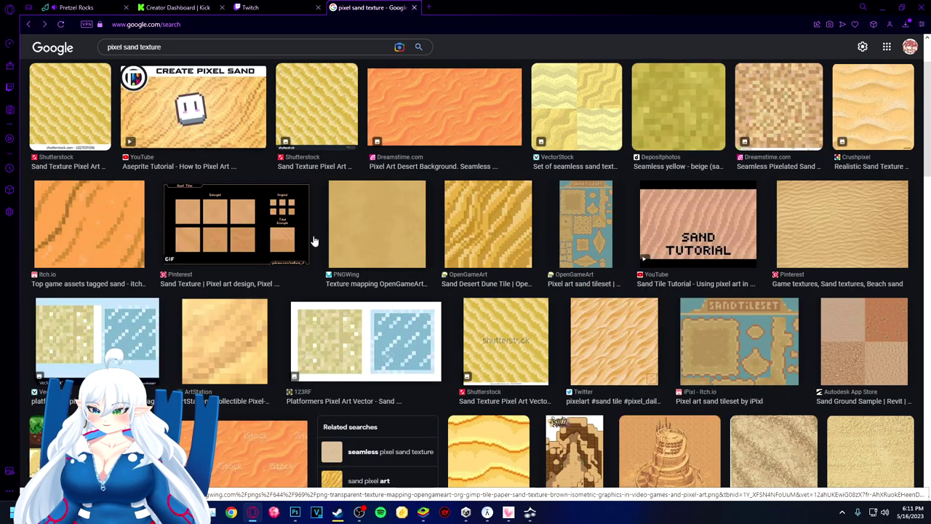
key(alt+Left)
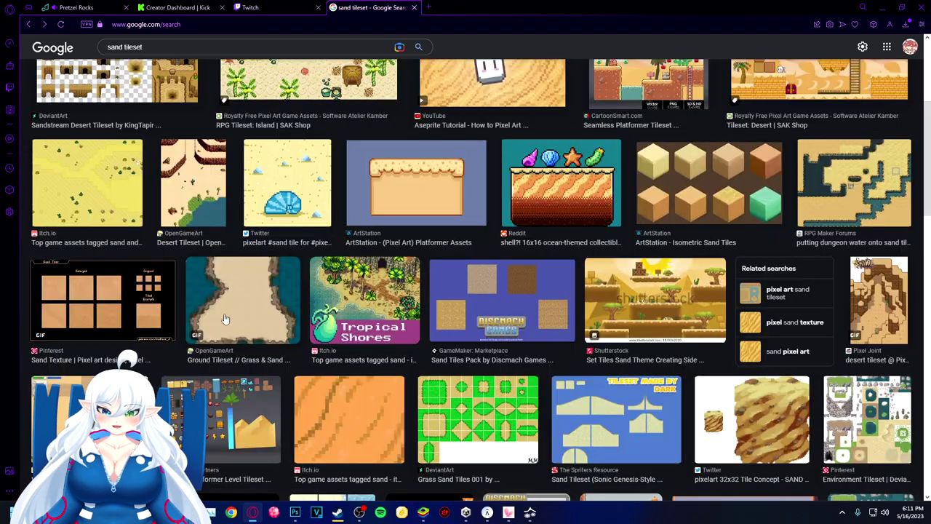
click(331, 424)
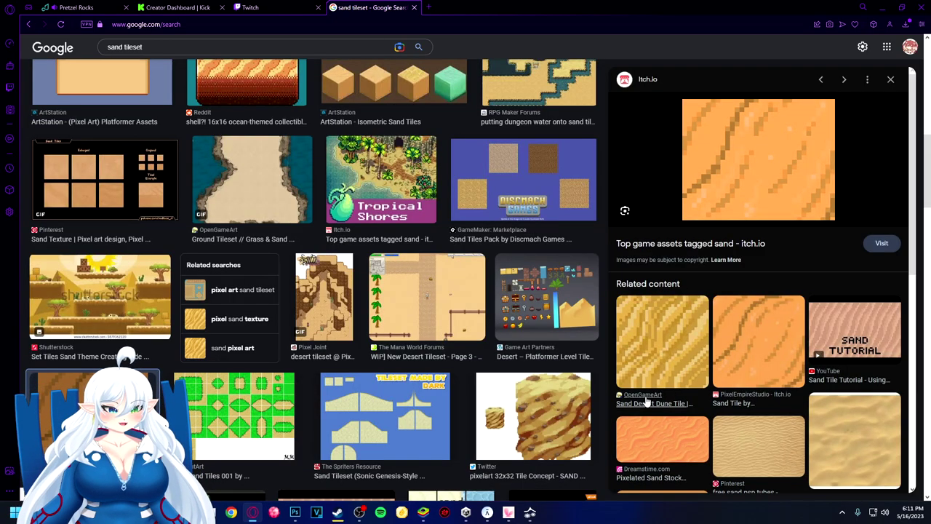
Download the OpenGameArt Sand Desert Dune Tile PNG and return to the island map
click(646, 402)
right_click(750, 161)
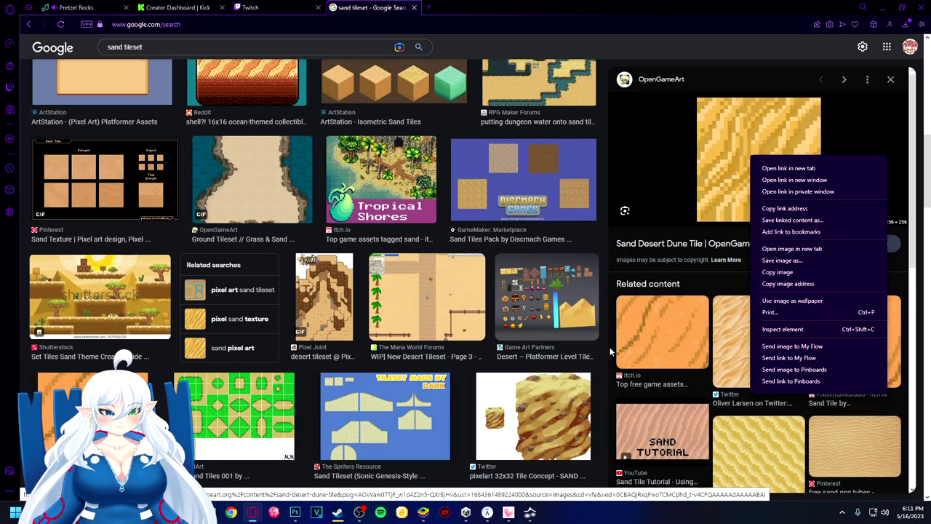
click(791, 263)
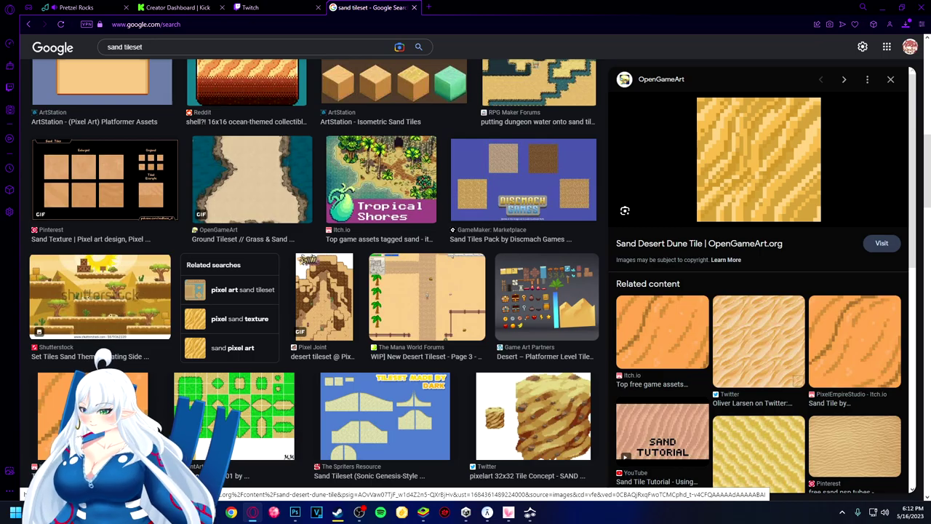
scroll(308, 334, up, 1)
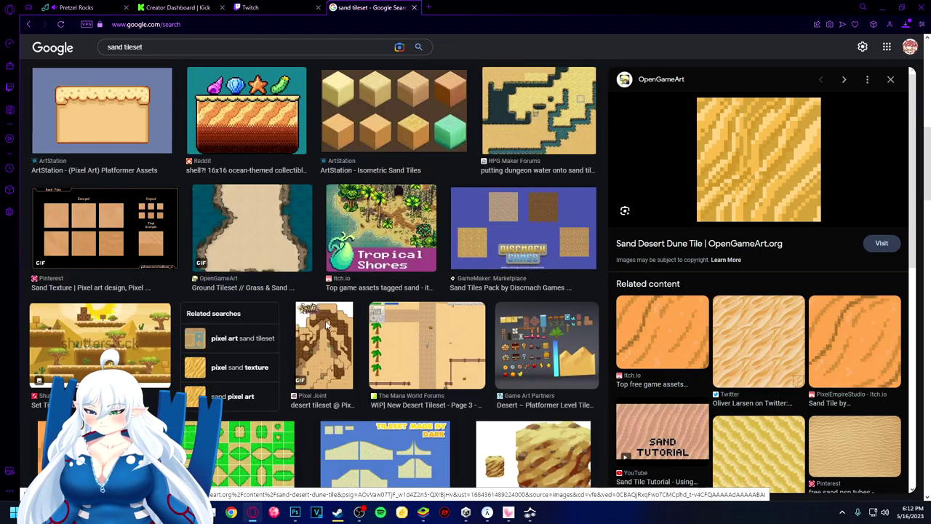
scroll(308, 333, up, 3)
scroll(308, 333, up, 5)
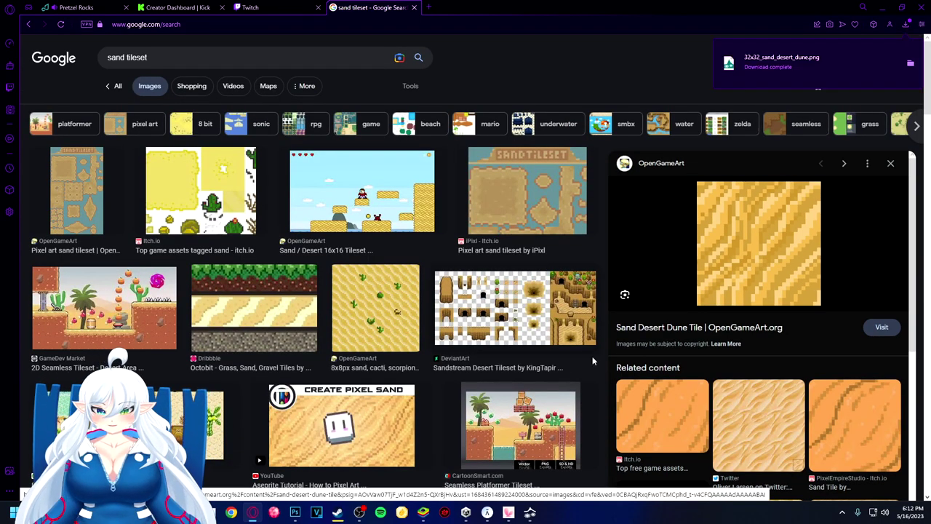
mouse_move(328, 515)
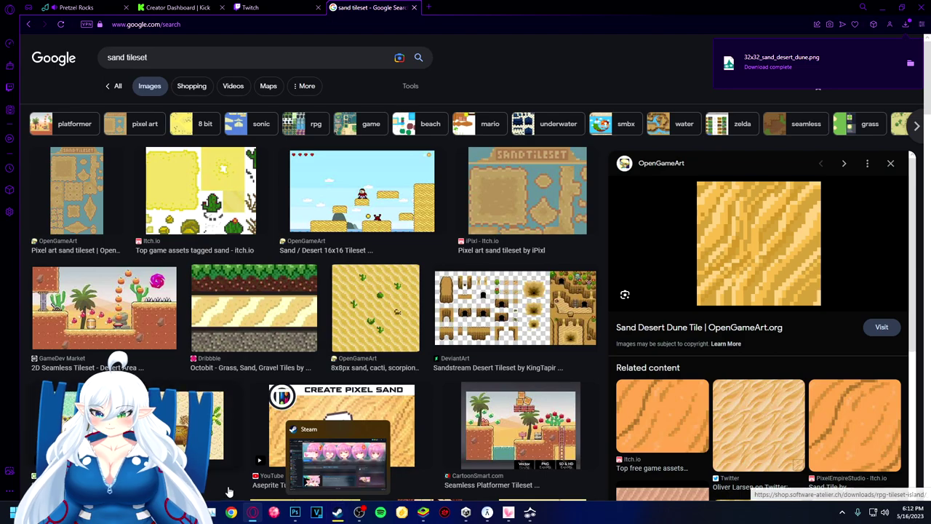
click(294, 512)
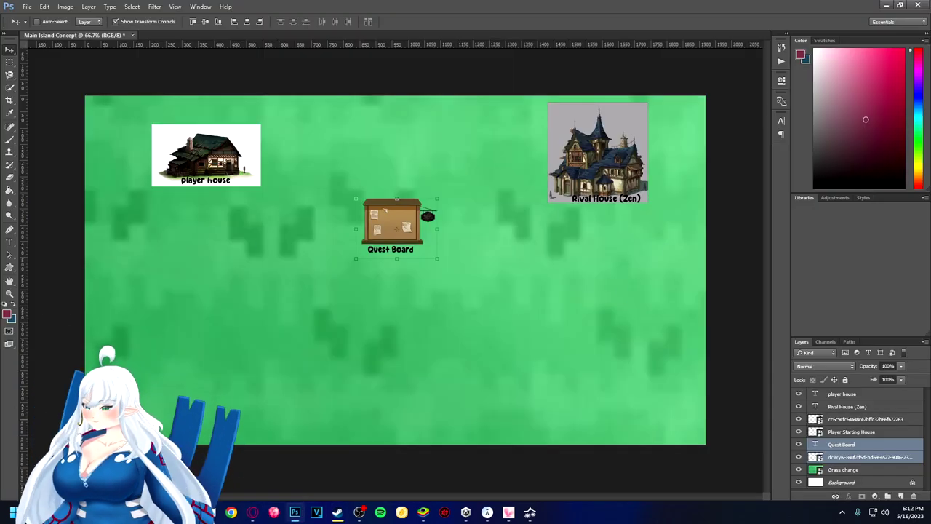
Place the 32x32 sand dune tile and stretch it into a full-width strip along the map bottom
click(253, 512)
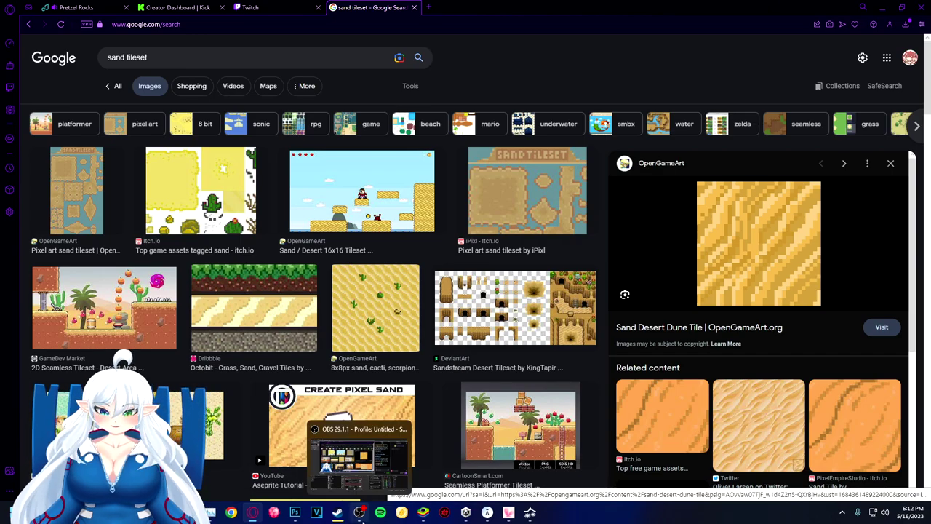
click(295, 512)
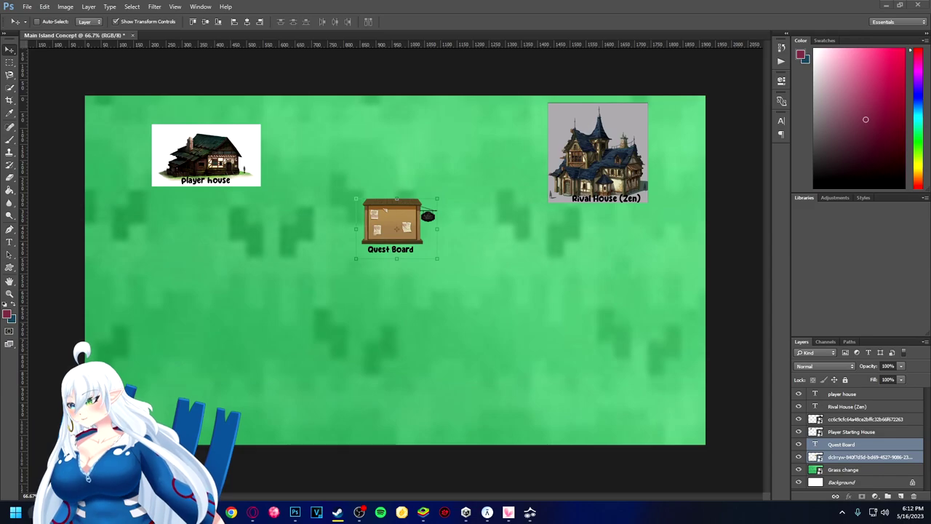
drag(302, 366, 305, 373)
drag(390, 302, 307, 420)
drag(256, 388, 79, 389)
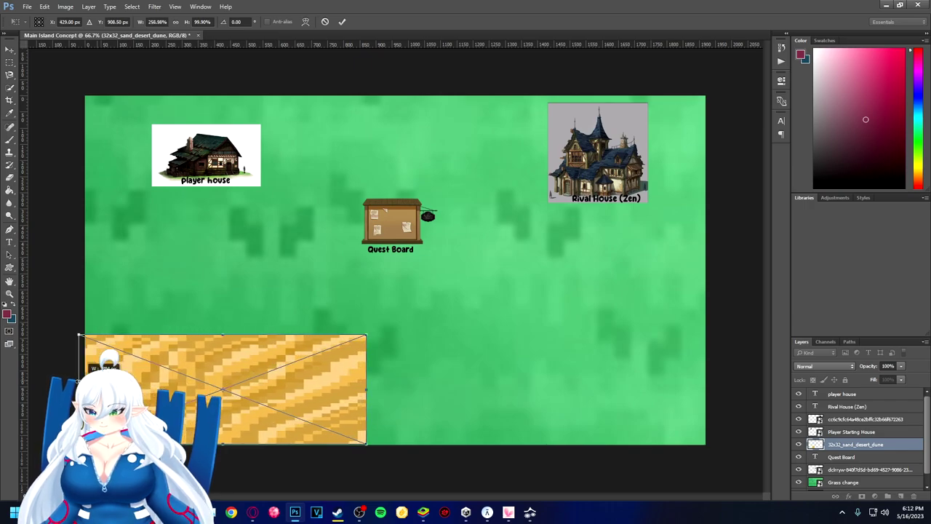
drag(368, 391, 718, 390)
drag(399, 443, 390, 518)
drag(383, 389, 382, 398)
key(Return)
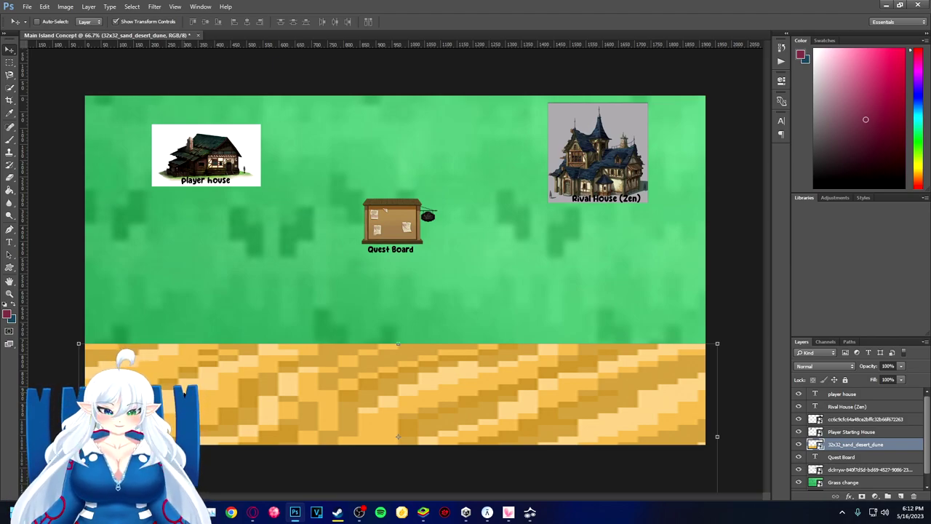
click(10, 246)
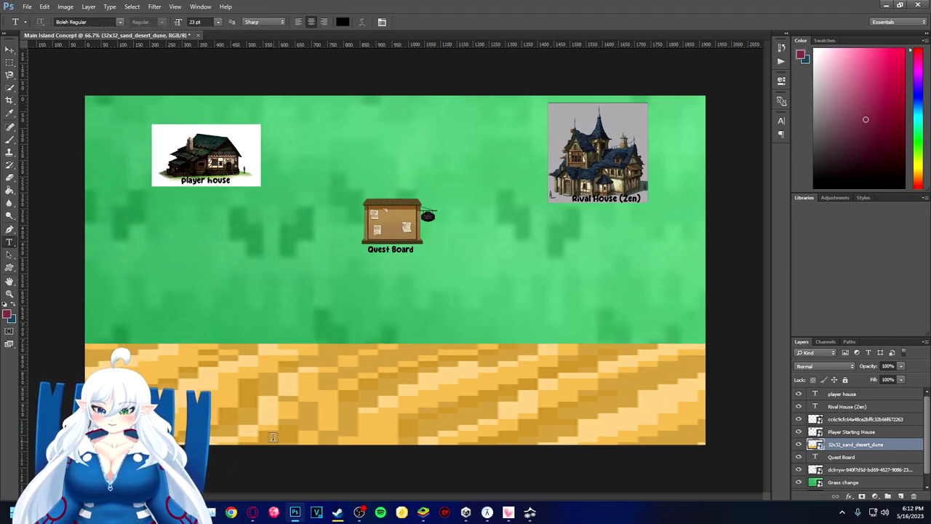
Label the sand strip 'Sandy Beach area /w fishing/trading dock'
drag(207, 411, 266, 402)
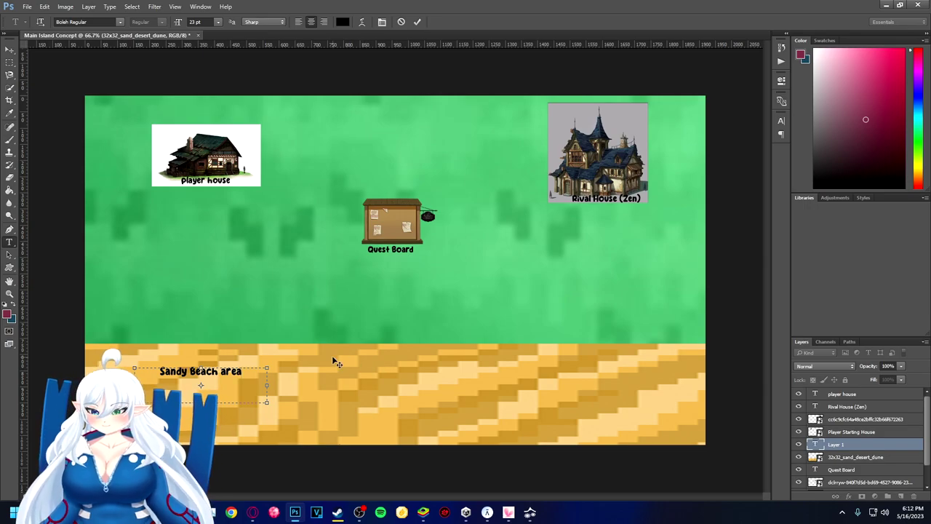
key(ctrl+Return)
click(239, 371)
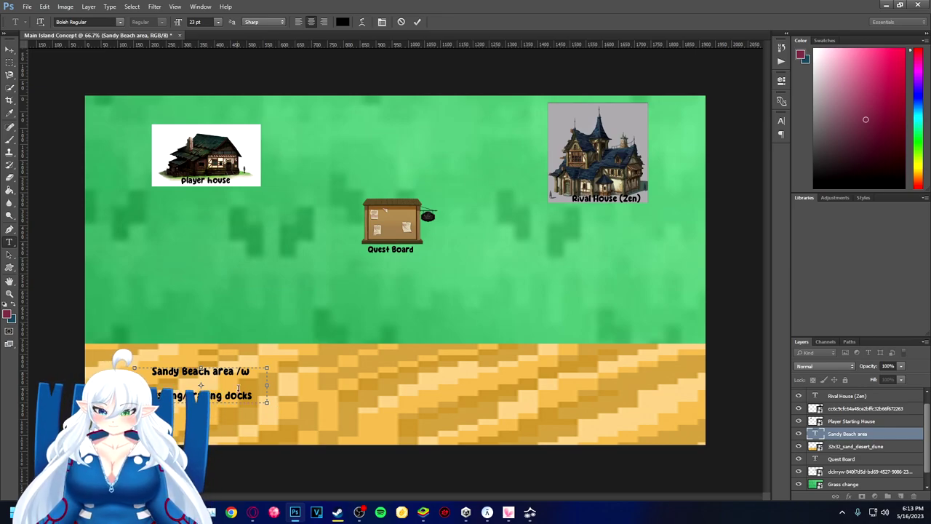
key(BackSpace)
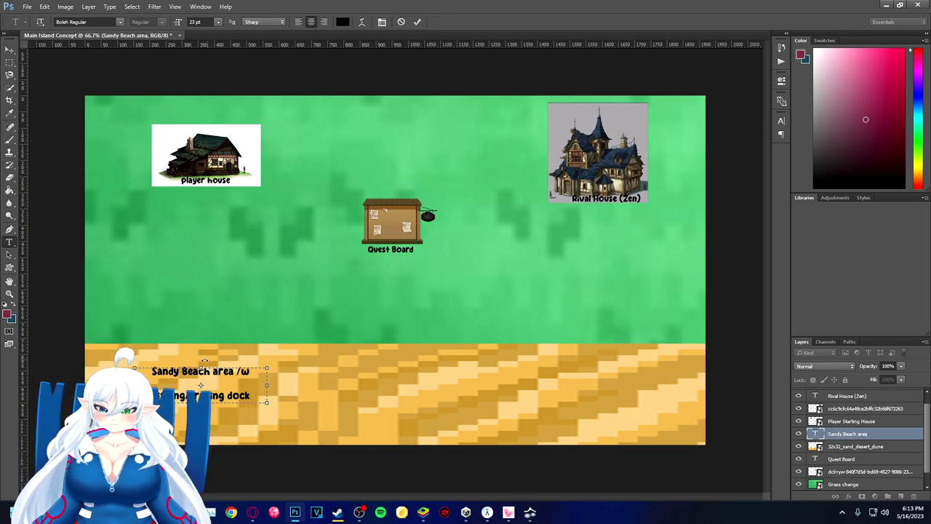
click(9, 49)
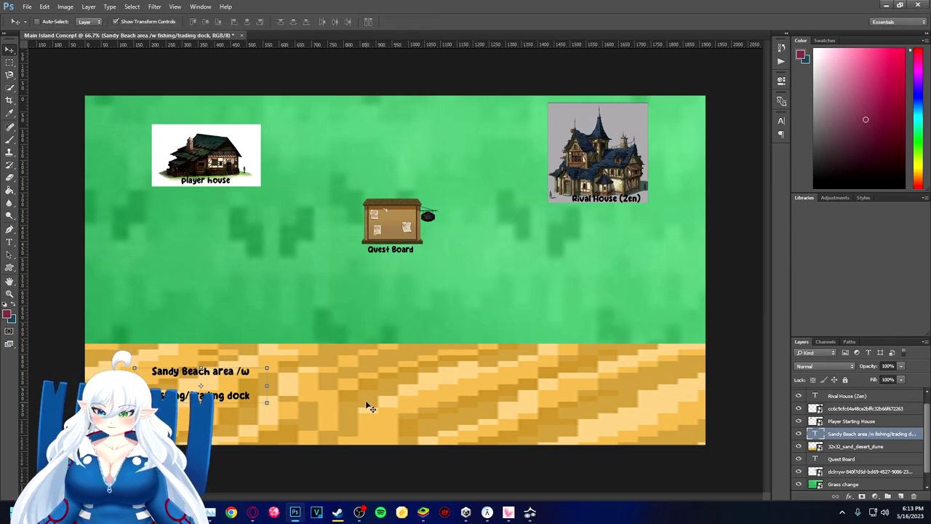
Move the sand strip and label up and squash the strip to about half height
ctrl+click(858, 447)
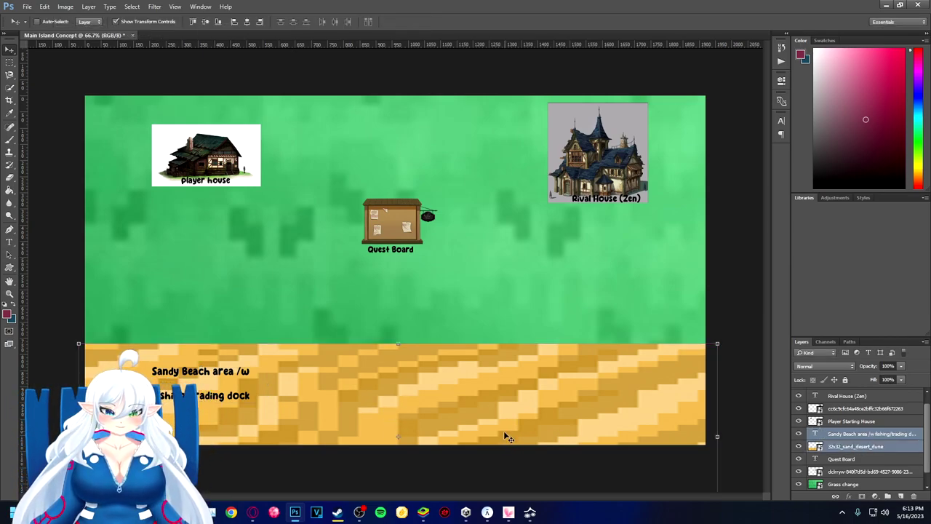
drag(465, 385, 468, 345)
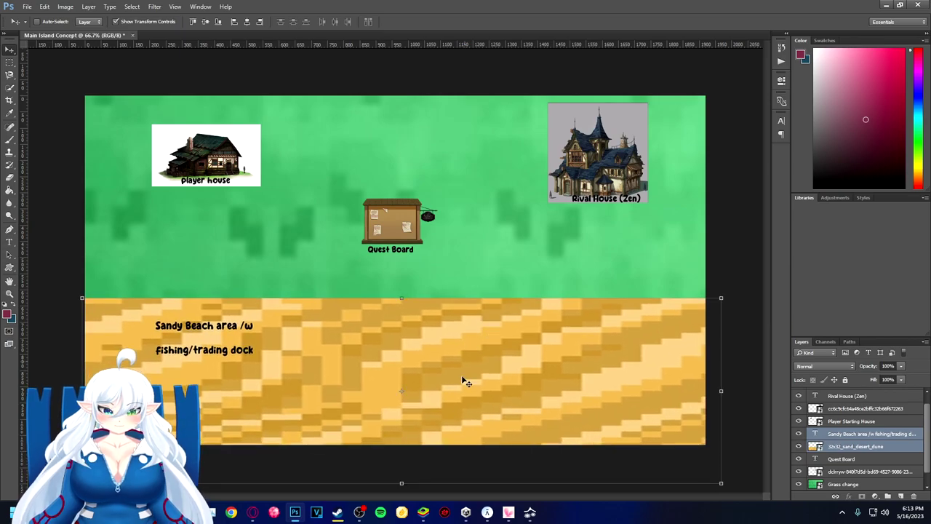
key(ctrl+t)
drag(401, 459, 388, 399)
key(Return)
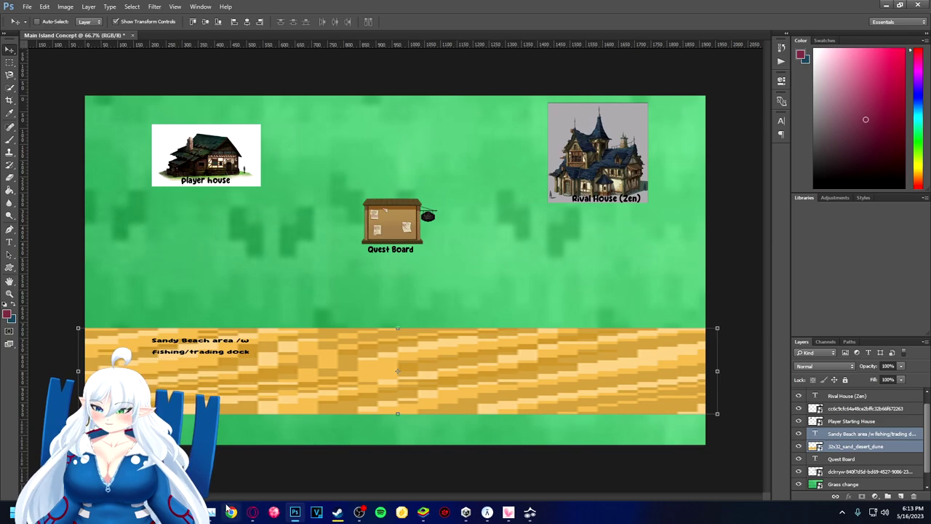
click(252, 512)
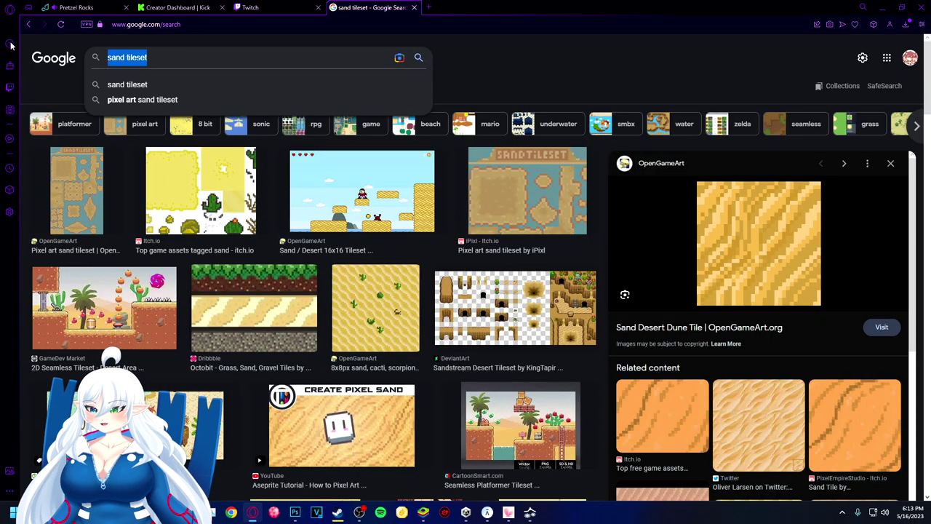
Search Google Images for 'water tileset'
text(water tiel)
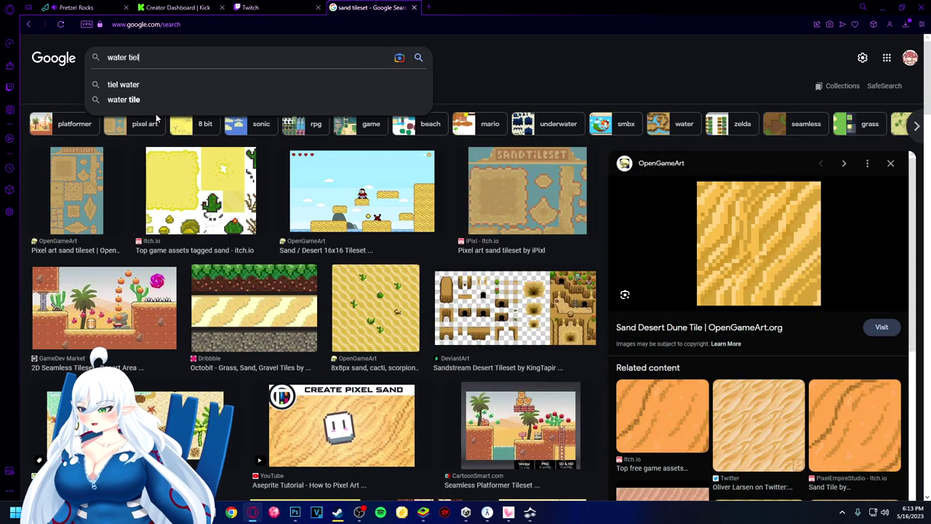
key(BackSpace)
key(BackSpace)
text(leset)
key(Return)
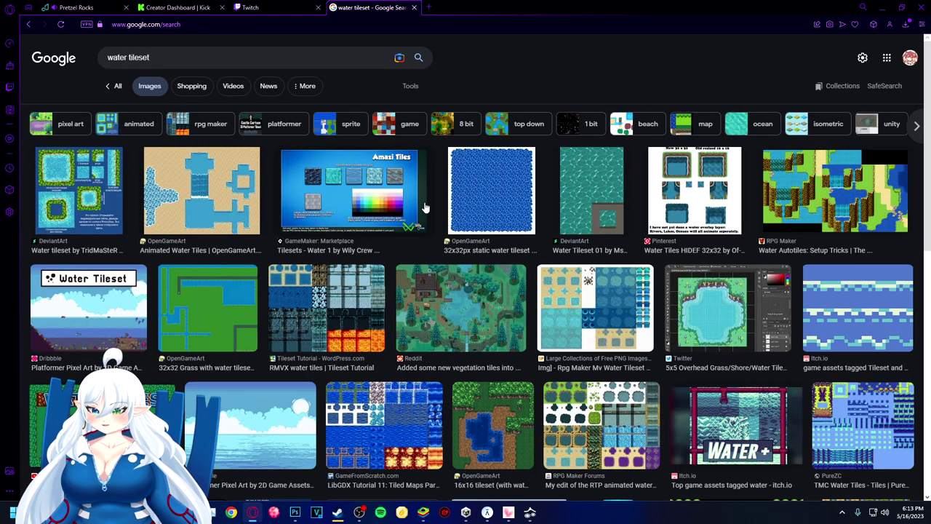
Download the Streak Club water tiles image (nxa40g.png) and return to the island map
click(62, 191)
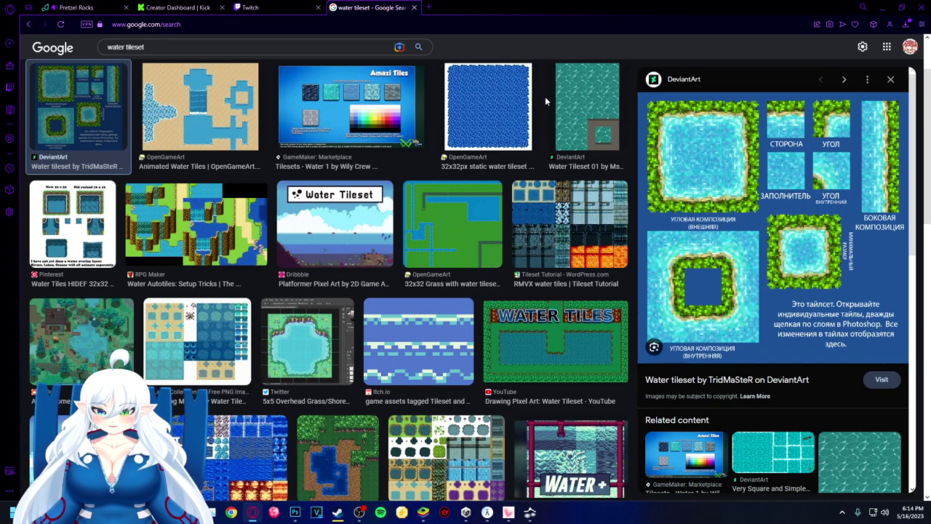
click(485, 119)
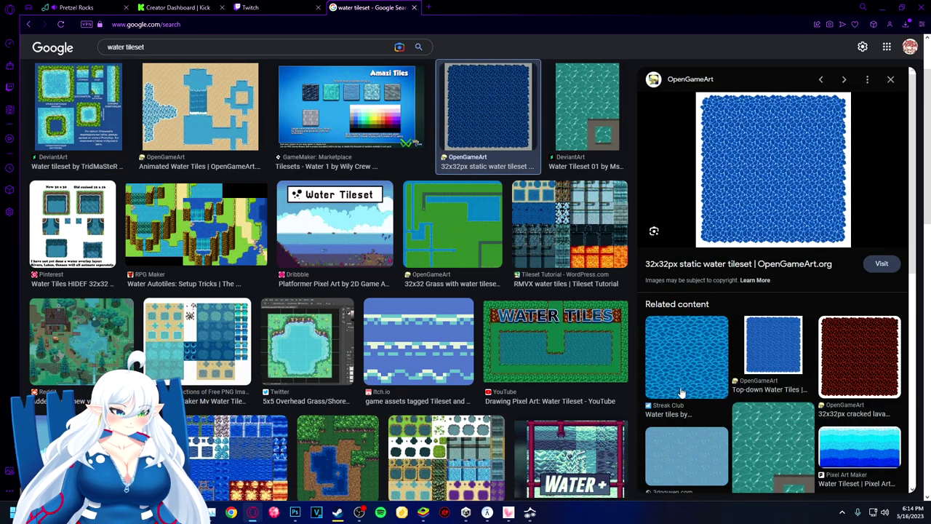
click(693, 367)
right_click(795, 191)
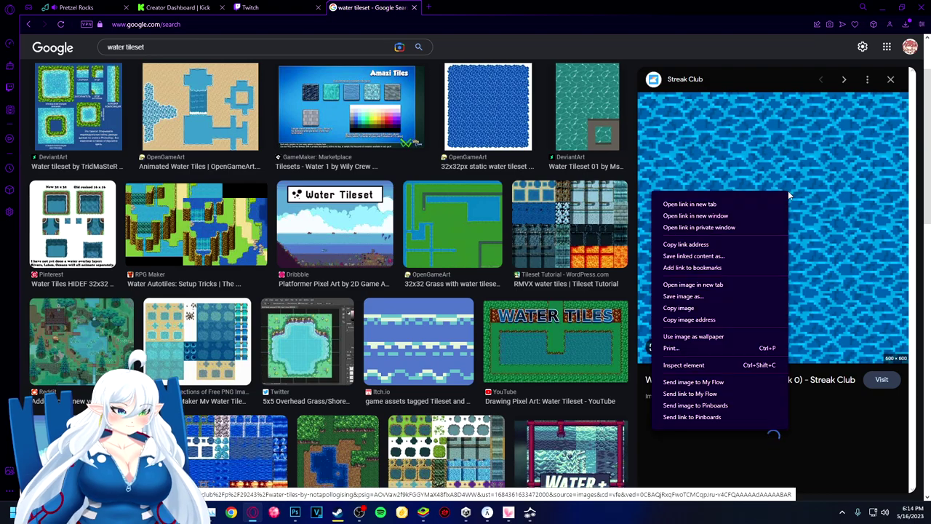
click(699, 284)
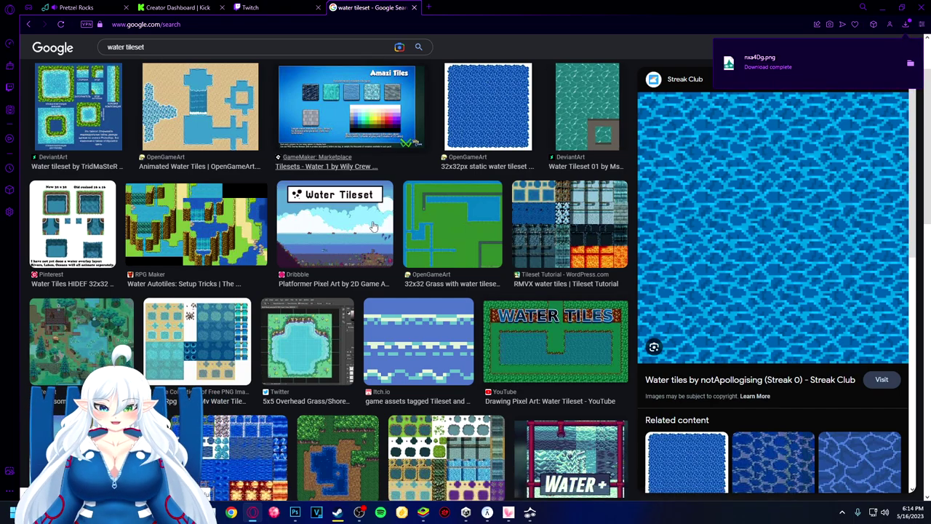
mouse_move(337, 512)
click(295, 512)
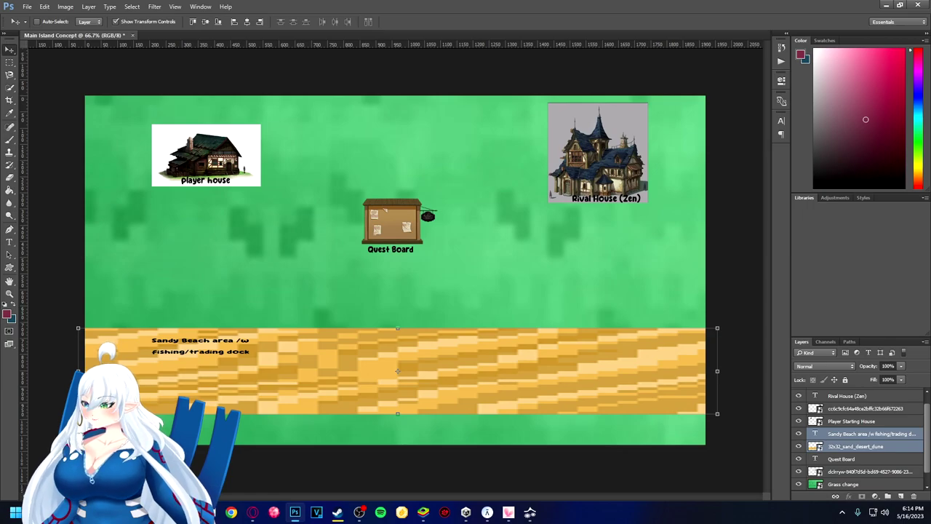
Place the Streak Club water tile as a flat full-width strip below the sand
drag(348, 410, 347, 410)
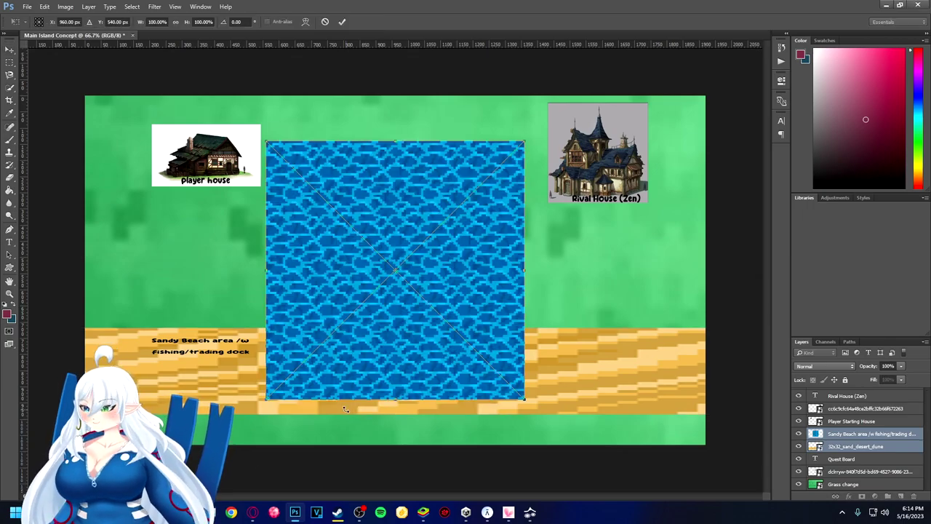
drag(394, 142, 368, 328)
drag(339, 371, 298, 441)
drag(225, 432, 77, 435)
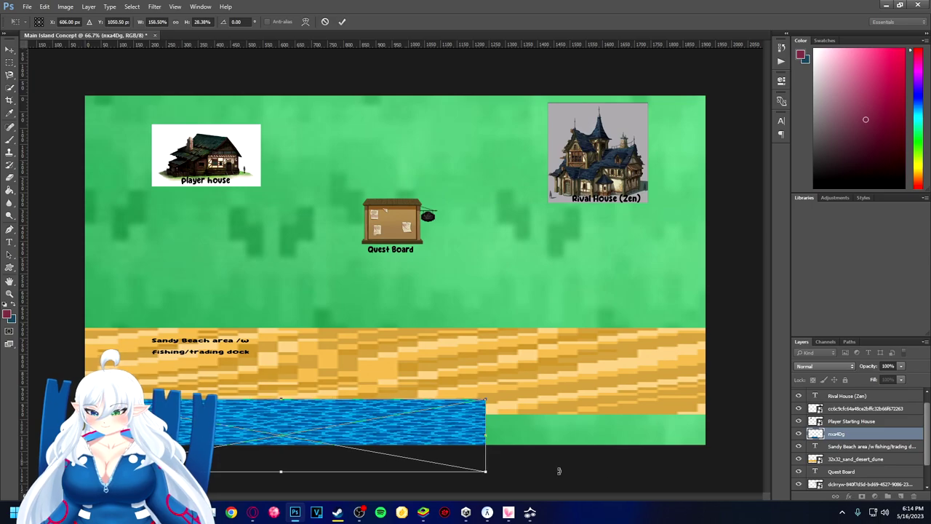
drag(486, 435, 710, 437)
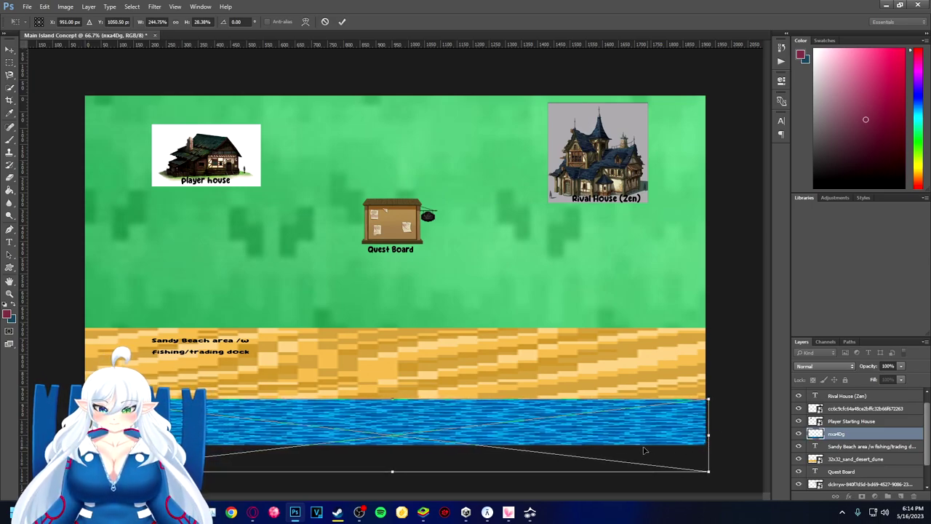
key(Return)
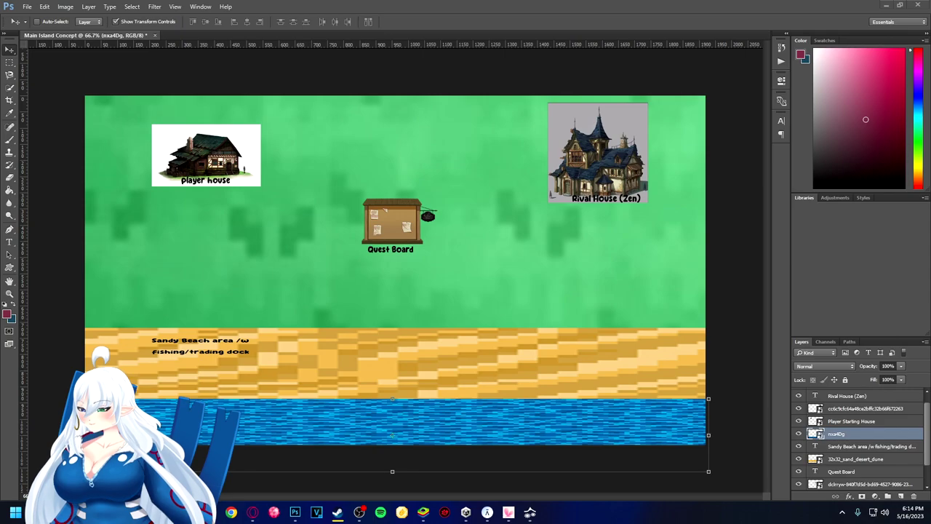
key(alt+Tab)
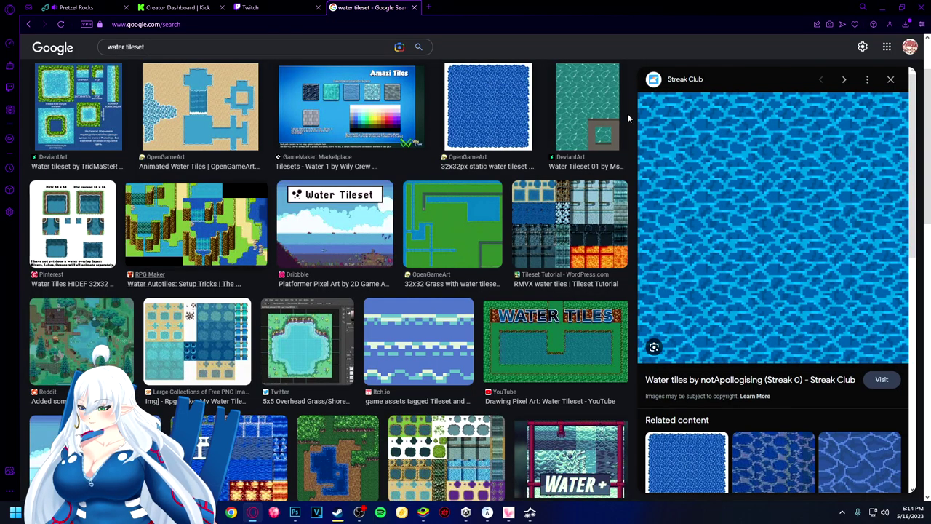
Search Google Images for 'transparent fantasy house'
click(104, 47)
key(ctrl+a)
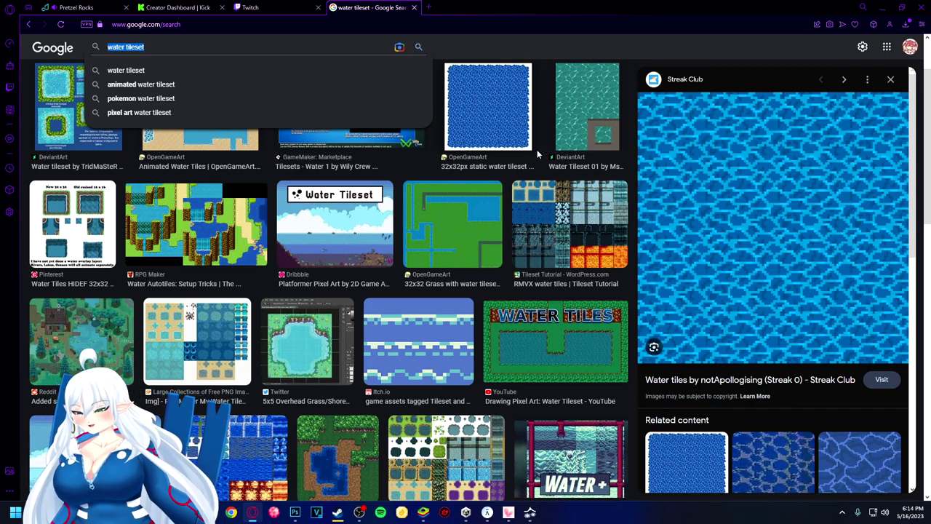
text(tavern)
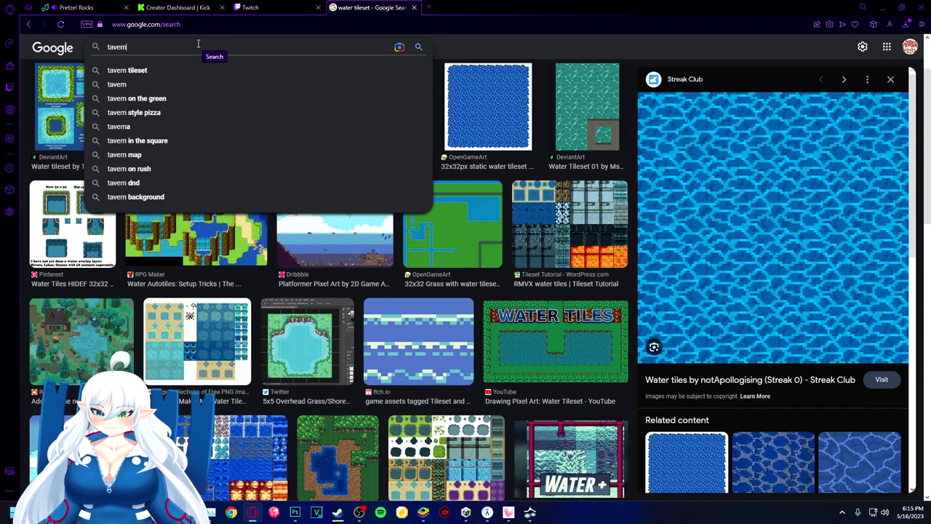
drag(196, 45, 97, 44)
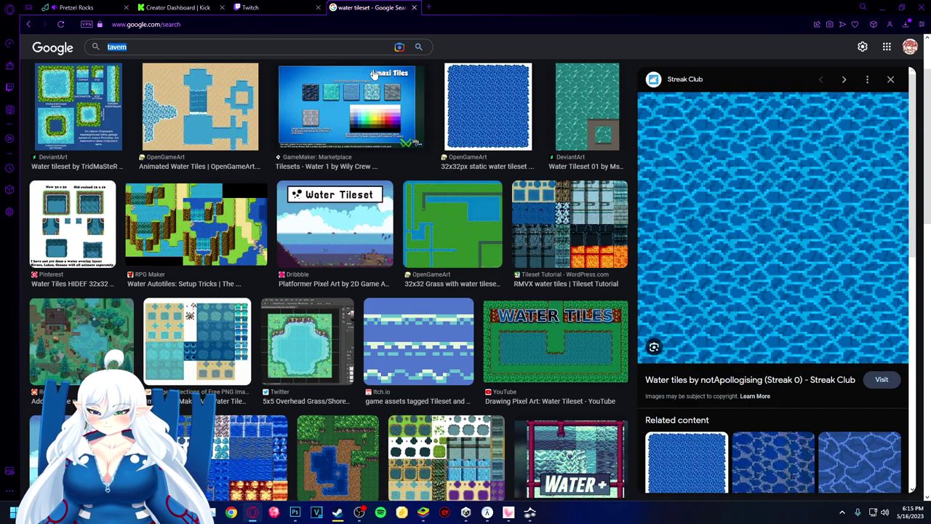
text(trans)
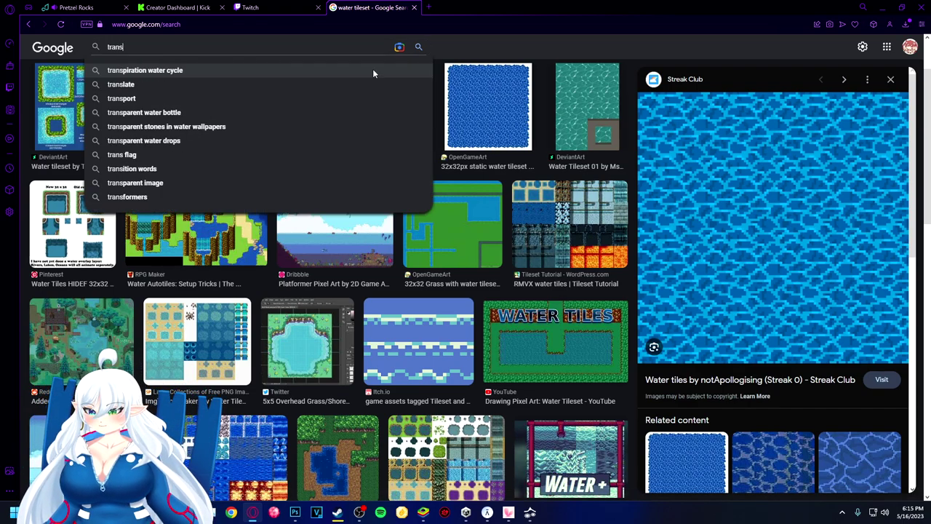
text(parent fluid)
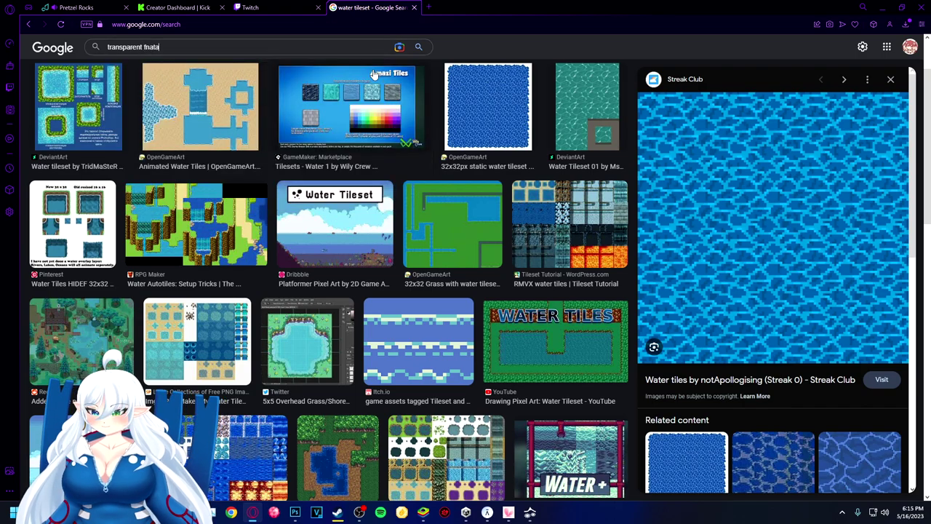
key(BackSpace)
key(BackSpace)
key(BackSpace)
key(BackSpace)
text(antasy)
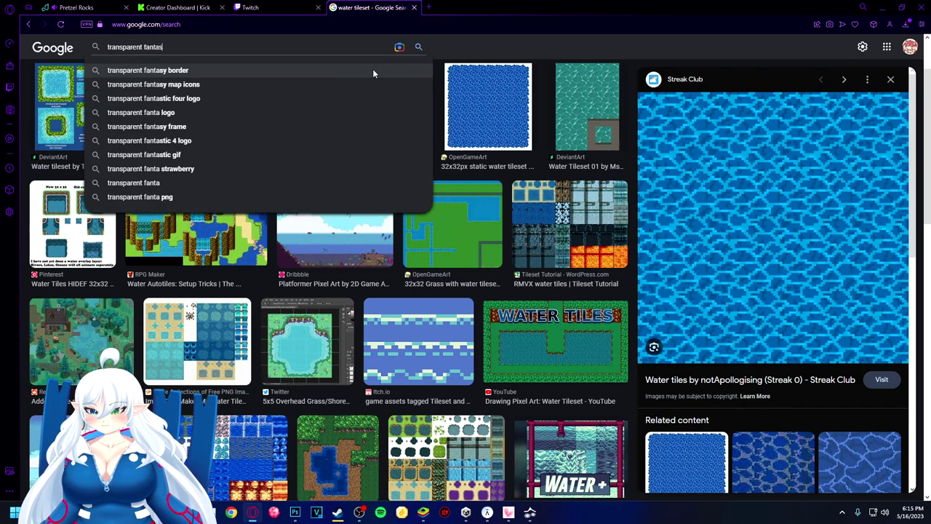
text( house)
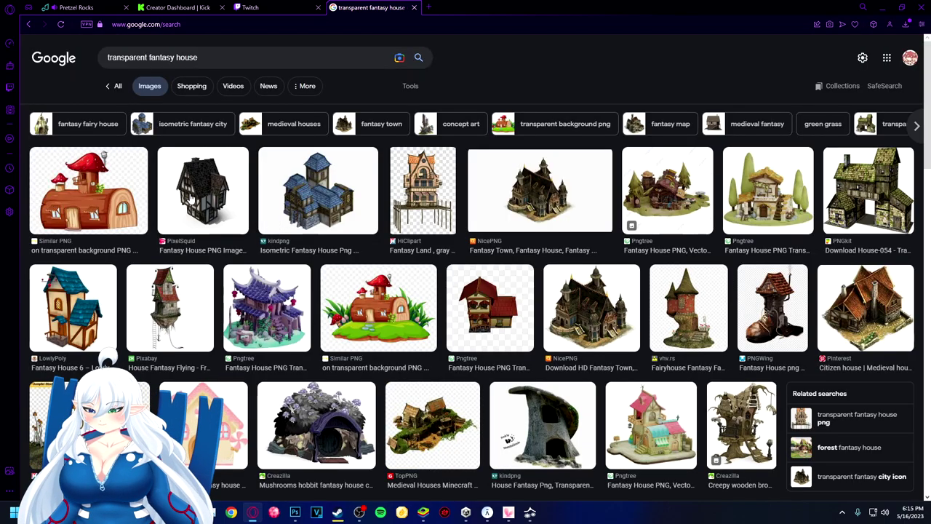
Preview the isometric blue-roofed fantasy house and browse further results
click(326, 196)
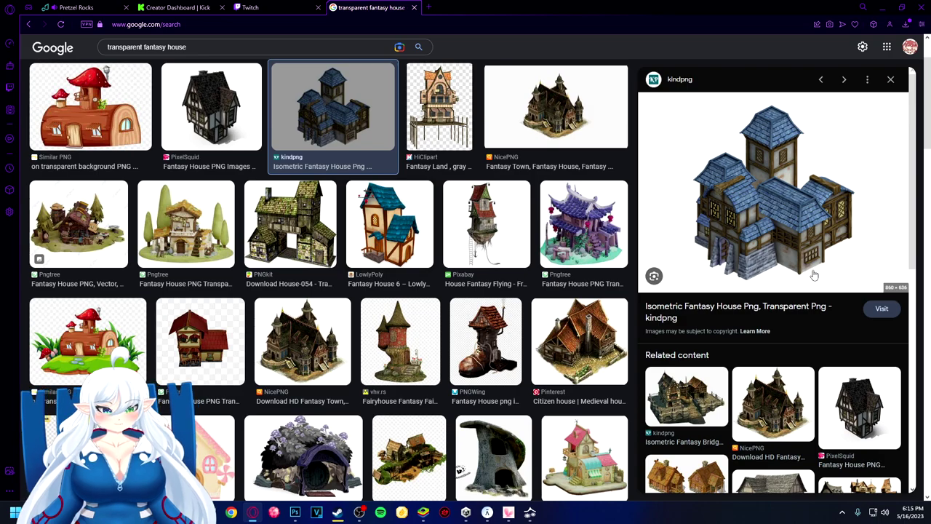
scroll(687, 366, down, 1)
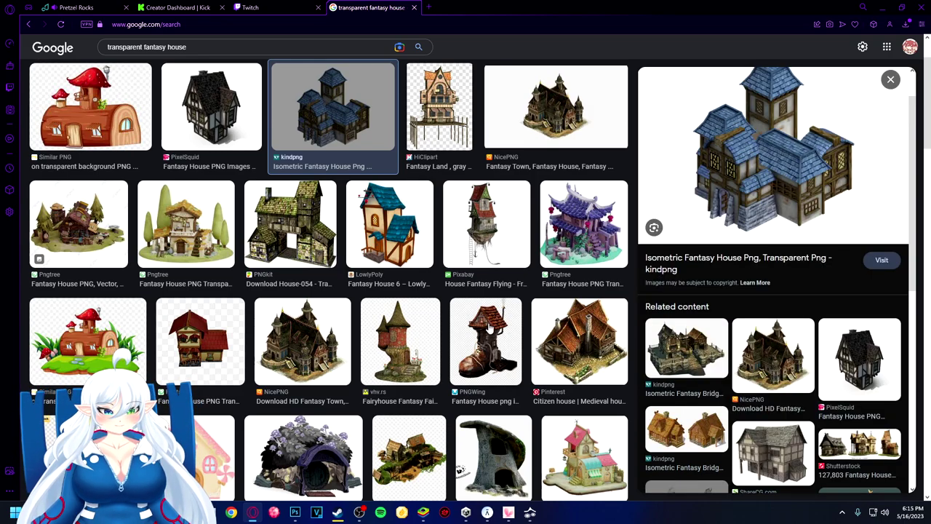
scroll(202, 323, down, 2)
scroll(393, 320, down, 4)
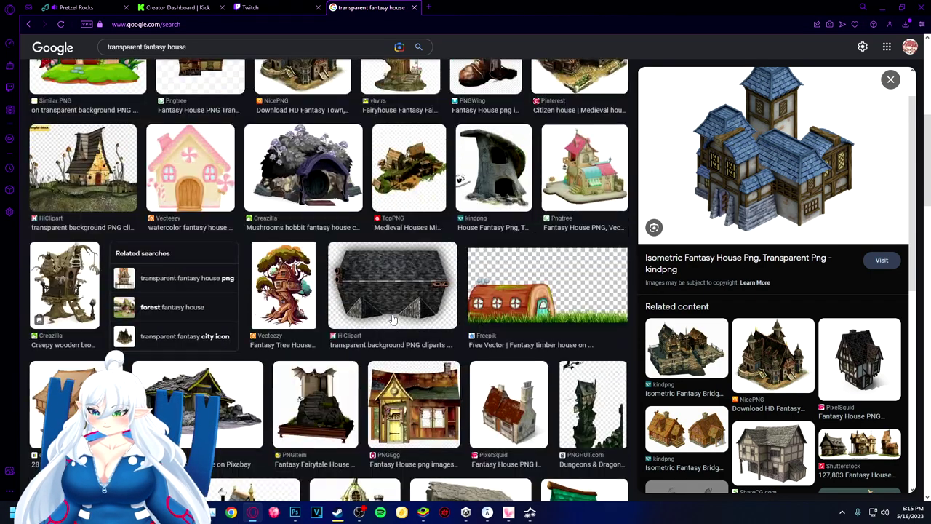
scroll(207, 304, down, 1)
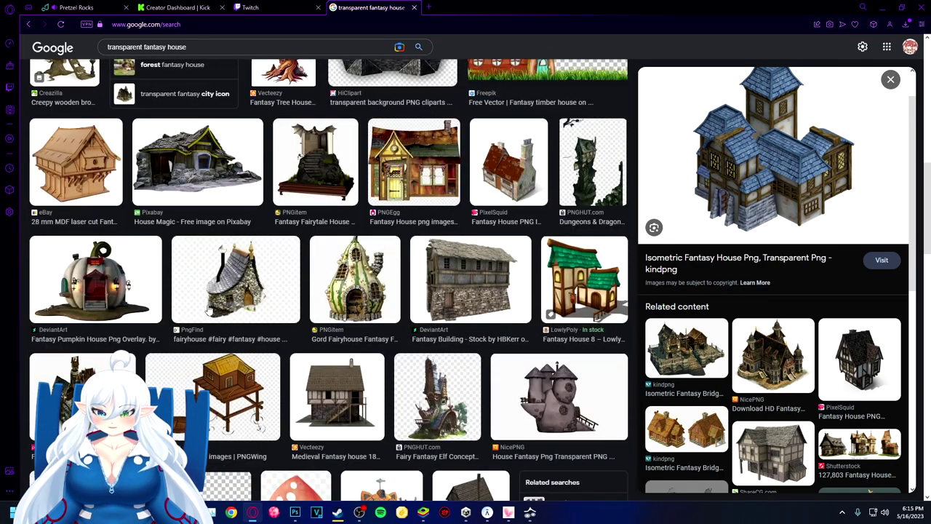
scroll(209, 310, down, 2)
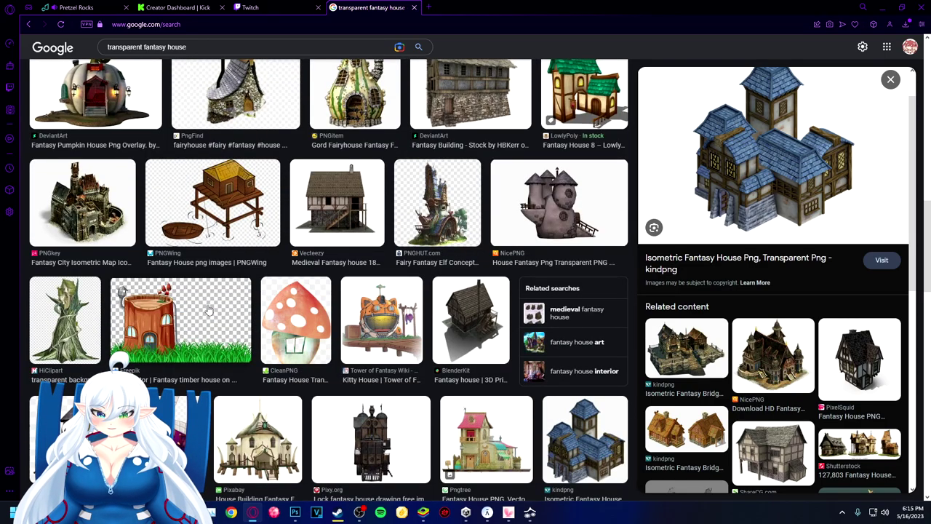
scroll(208, 310, up, 8)
Change the search to 'transparent fantasy dock'
drag(197, 57, 176, 56)
text(dock)
key(Return)
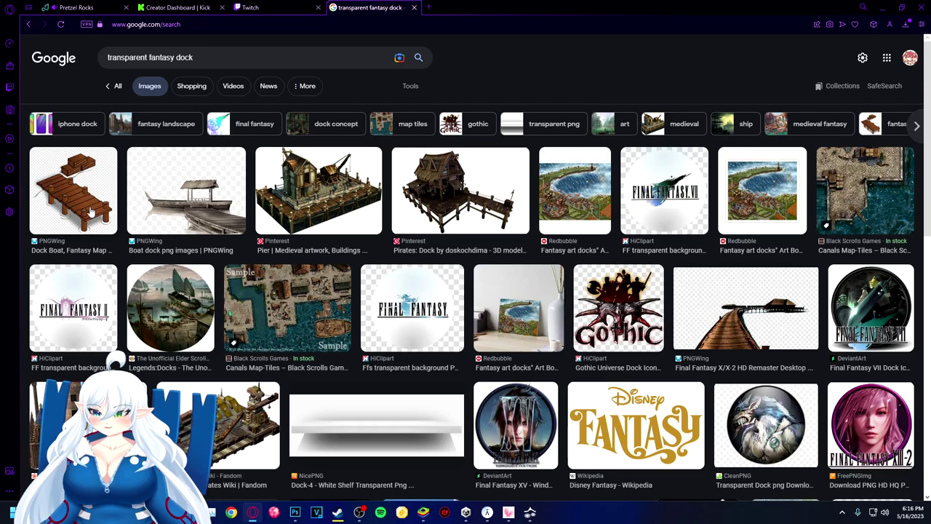
Save the PNGWing wooden dock image from the dock results to the computer
scroll(91, 211, down, 4)
scroll(345, 328, up, 4)
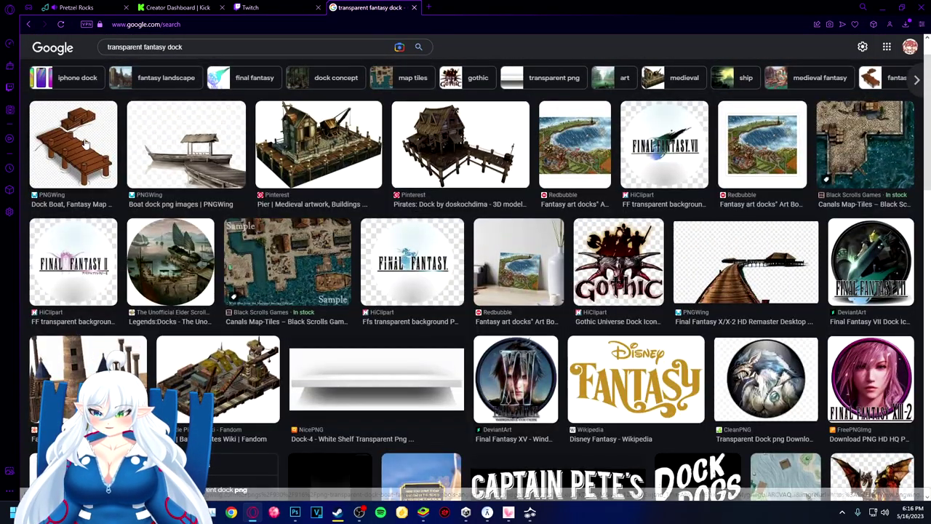
click(85, 144)
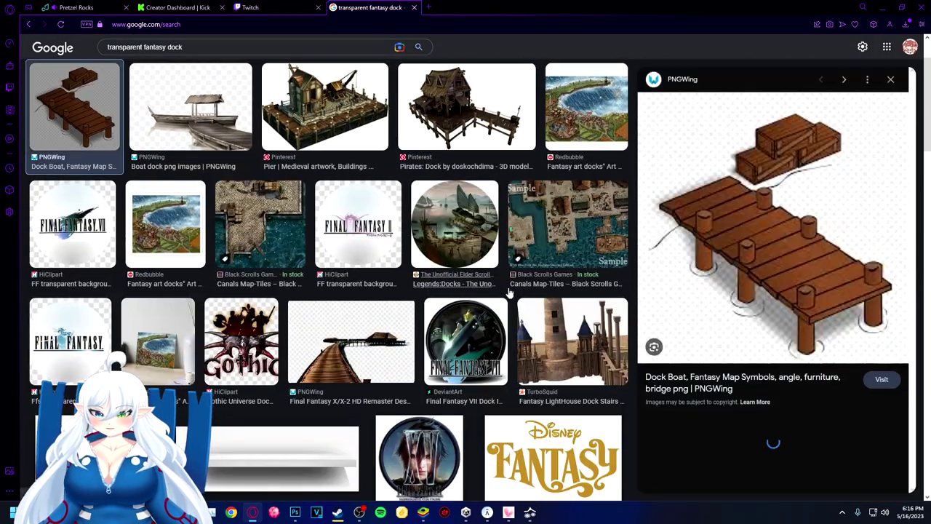
right_click(775, 234)
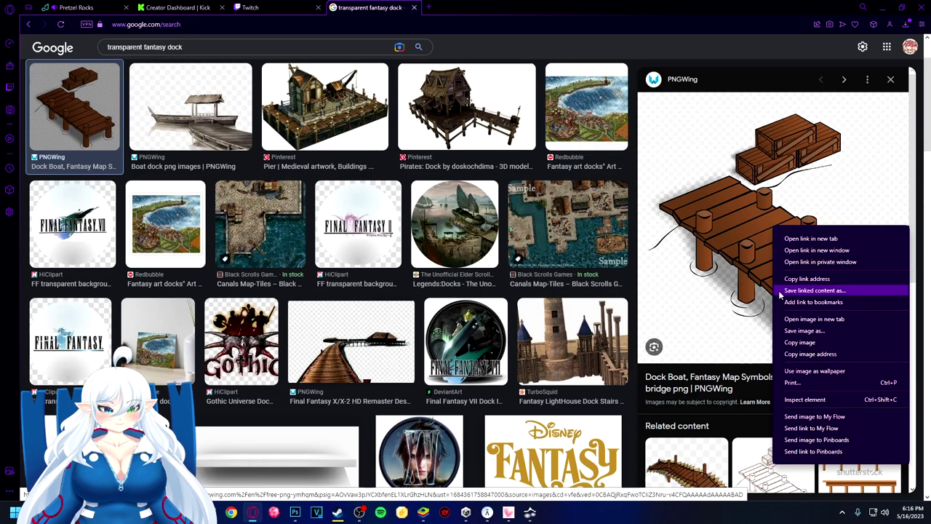
click(804, 330)
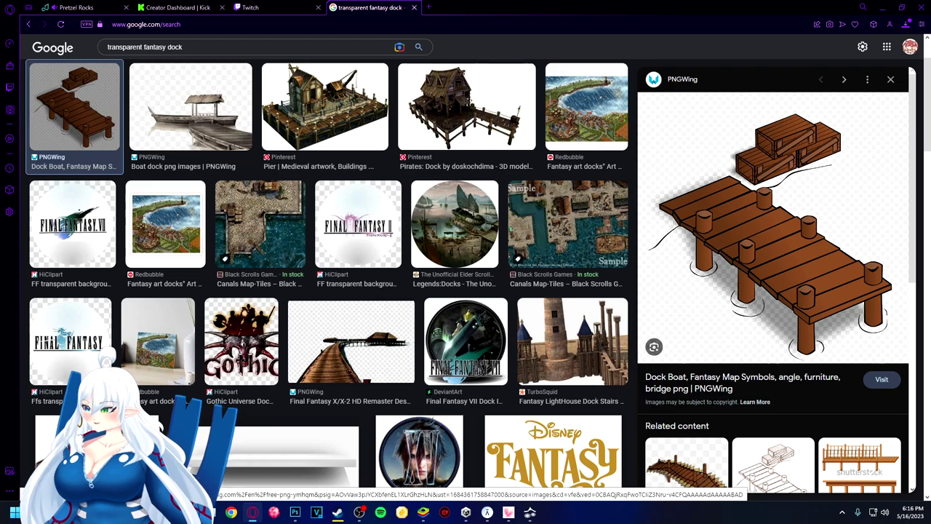
key(alt+Tab)
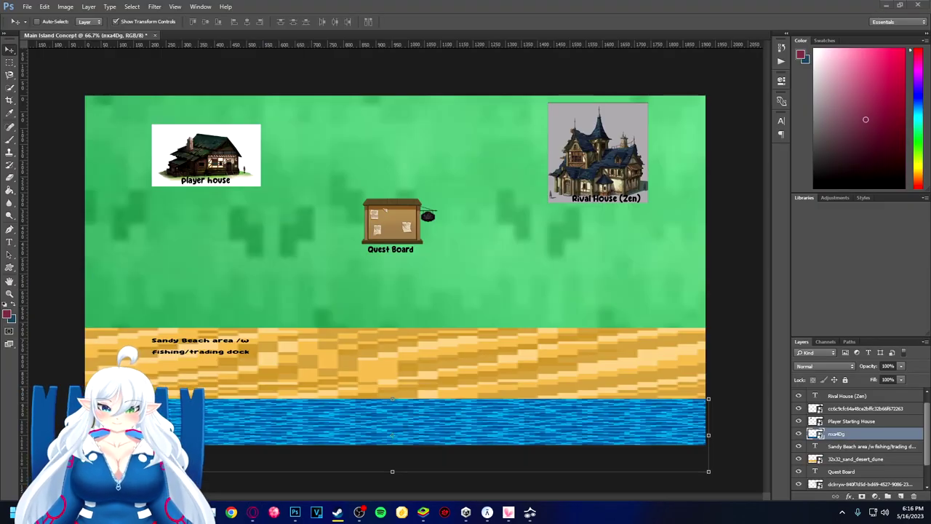
Place the wooden dock upright on the beach, shrunk to about 28%, overlapping the water
drag(312, 392, 420, 348)
mouse_move(454, 291)
mouse_down()
mouse_move(449, 311)
mouse_move(441, 297)
mouse_up()
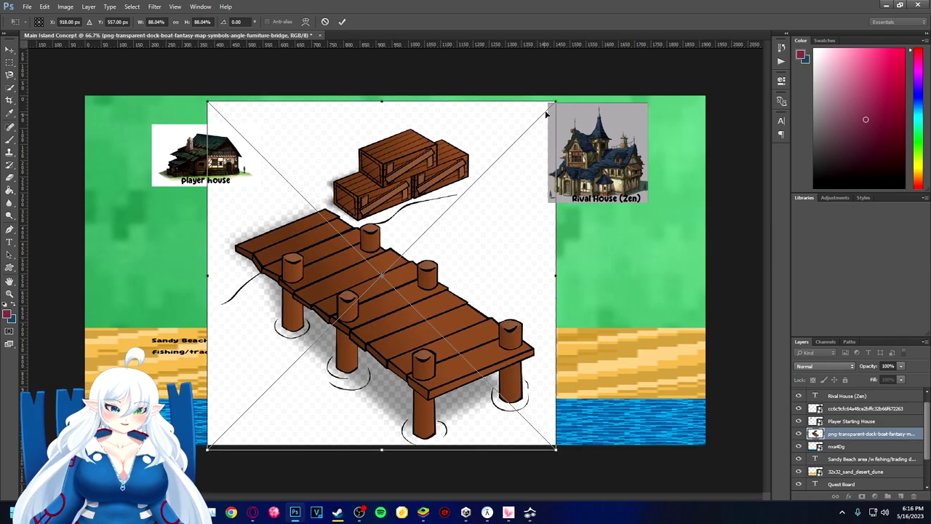
drag(558, 101, 379, 375)
drag(307, 390, 437, 378)
key(ctrl+z)
key(ctrl+z)
key(ctrl+z)
key(ctrl+z)
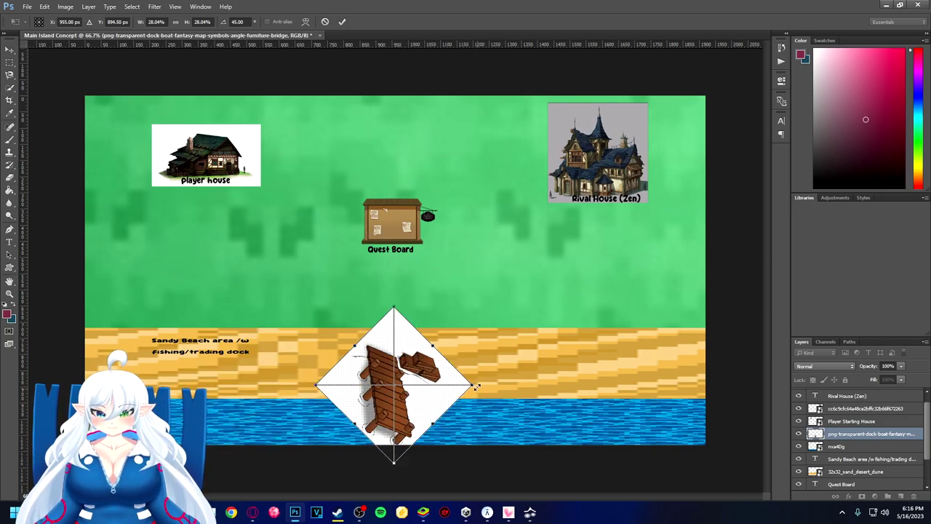
drag(478, 378, 448, 336)
drag(407, 364, 413, 371)
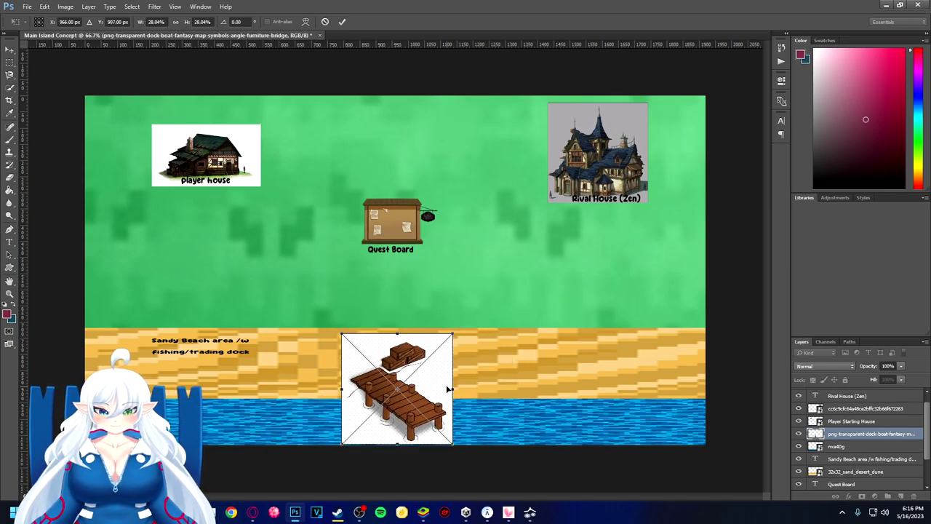
key(Return)
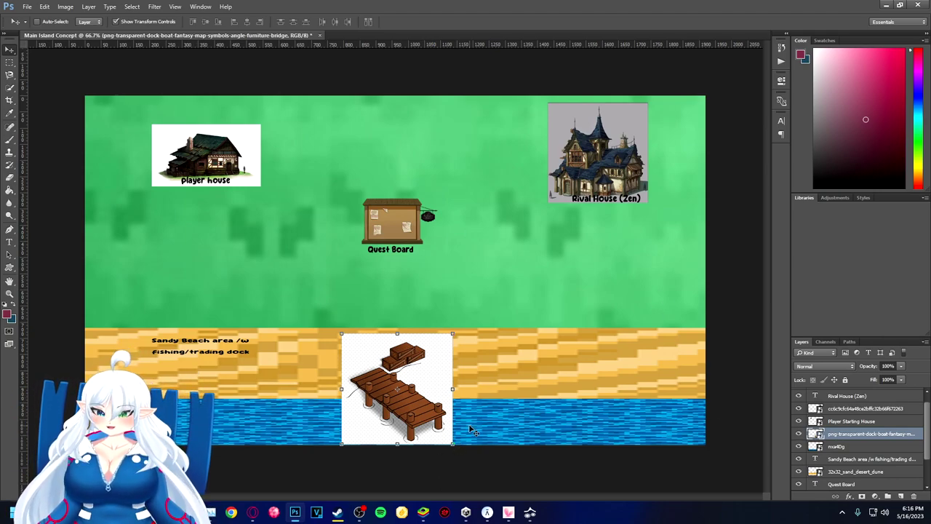
mouse_move(529, 512)
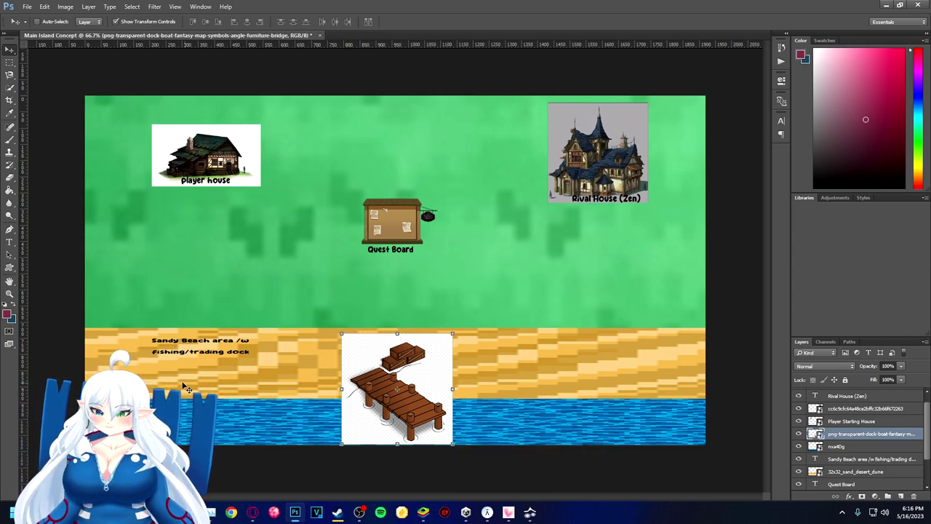
click(844, 460)
Move the Sandy Beach dock label right beside the dock, then return to the image search
drag(245, 347, 322, 346)
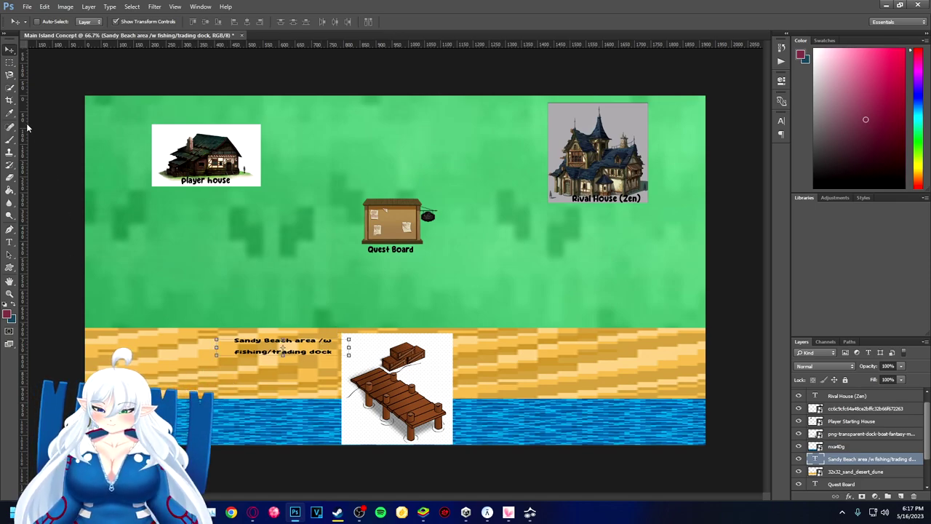
click(10, 242)
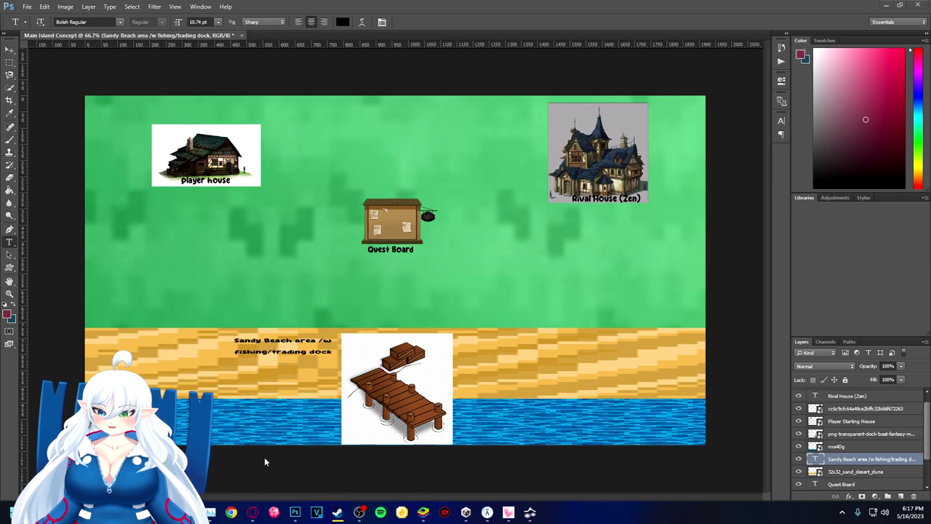
click(254, 511)
drag(211, 47, 145, 48)
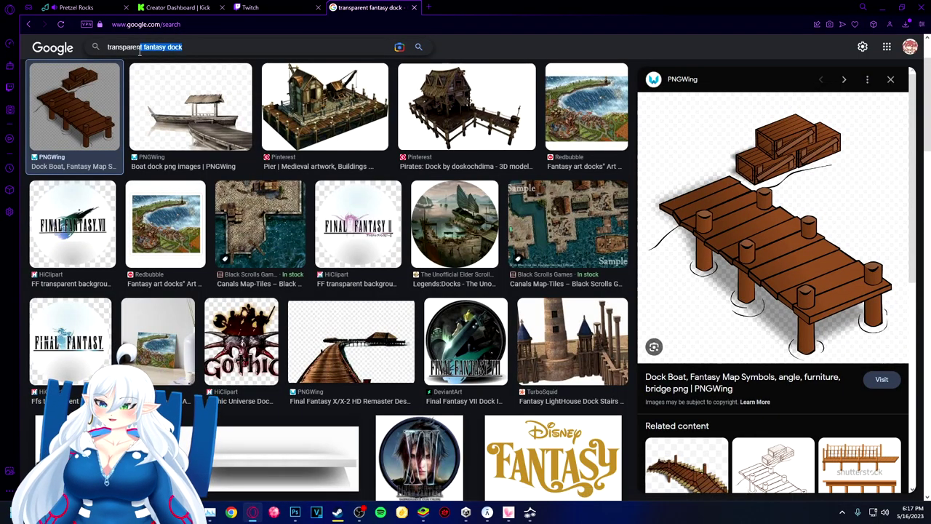
Search Google Images for 'transparent wooden wall'
key(BackSpace)
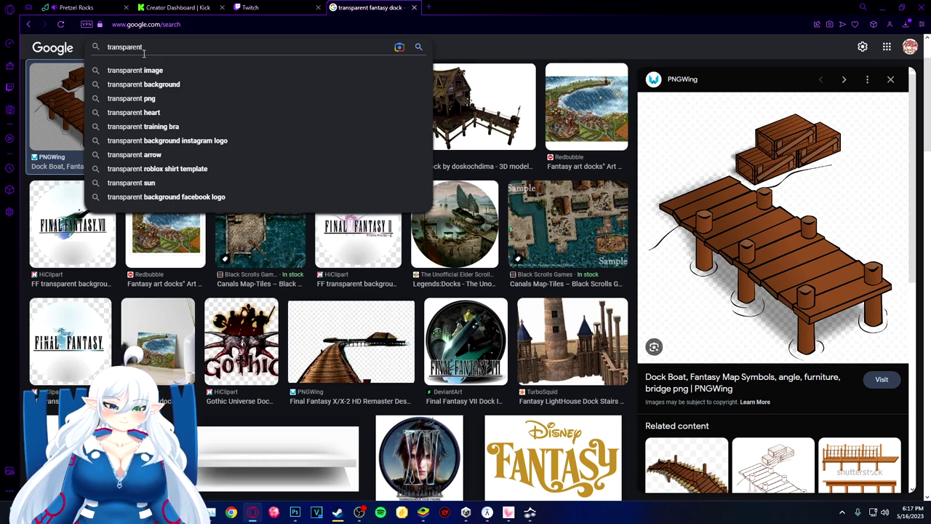
click(466, 48)
click(219, 48)
double_click(182, 48)
click(178, 48)
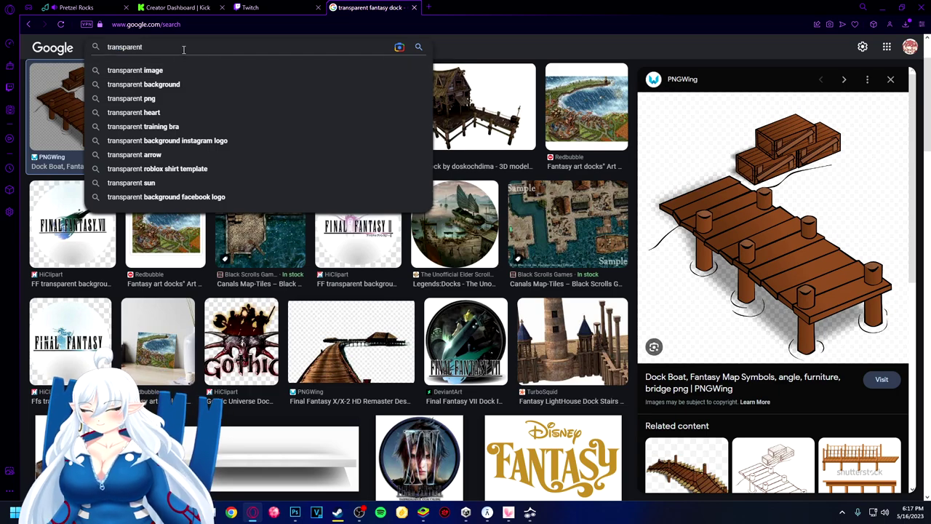
text(wooden wall)
key(Return)
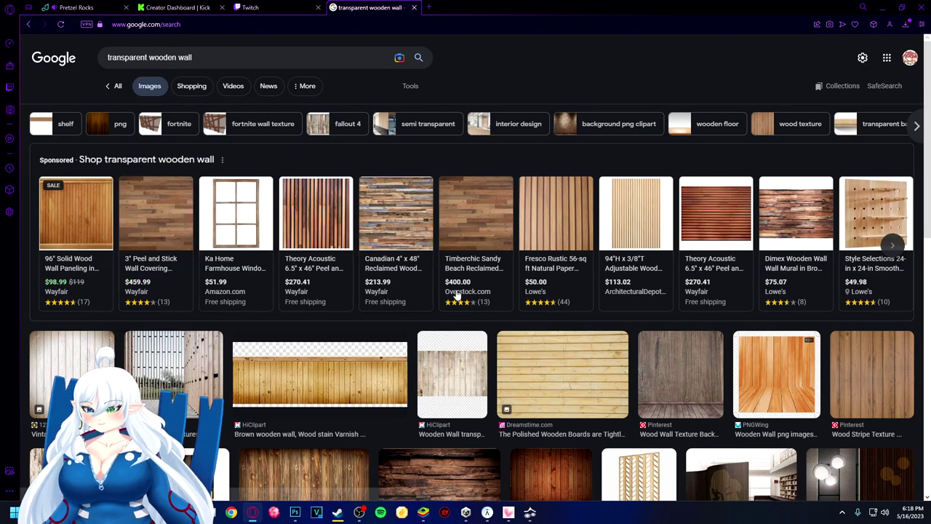
Refine the search to a transparent medieval wooden wall, using the corrected spelling
click(147, 60)
text(ca)
key(BackSpace)
key(BackSpace)
key(BackSpace)
text(mi )
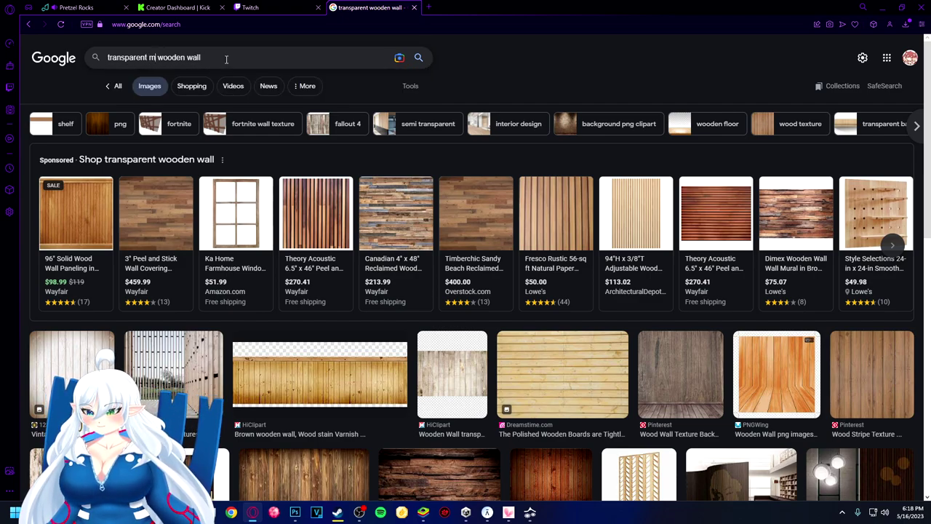
text(devial)
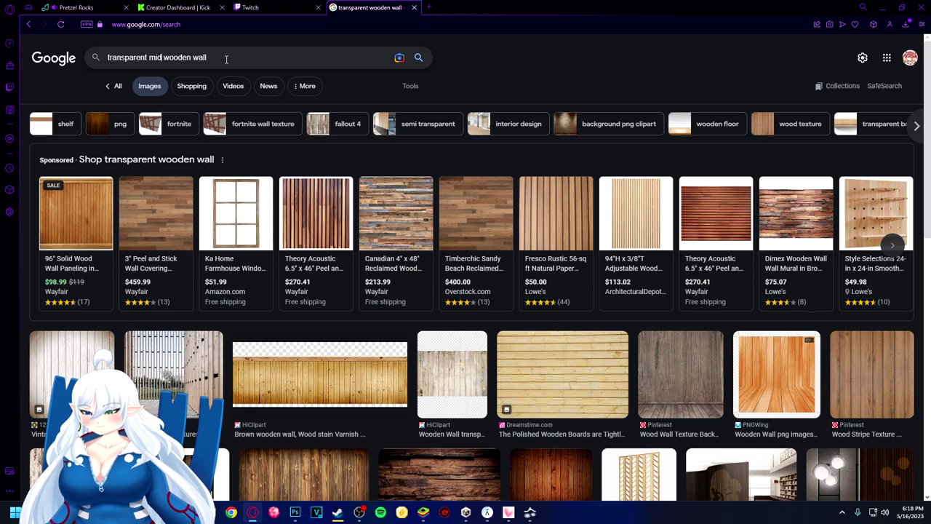
key(Return)
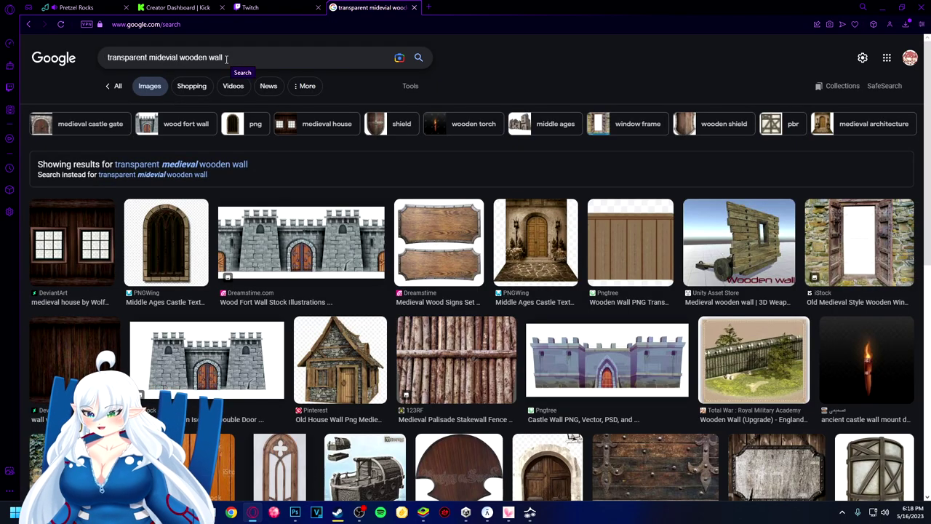
click(230, 165)
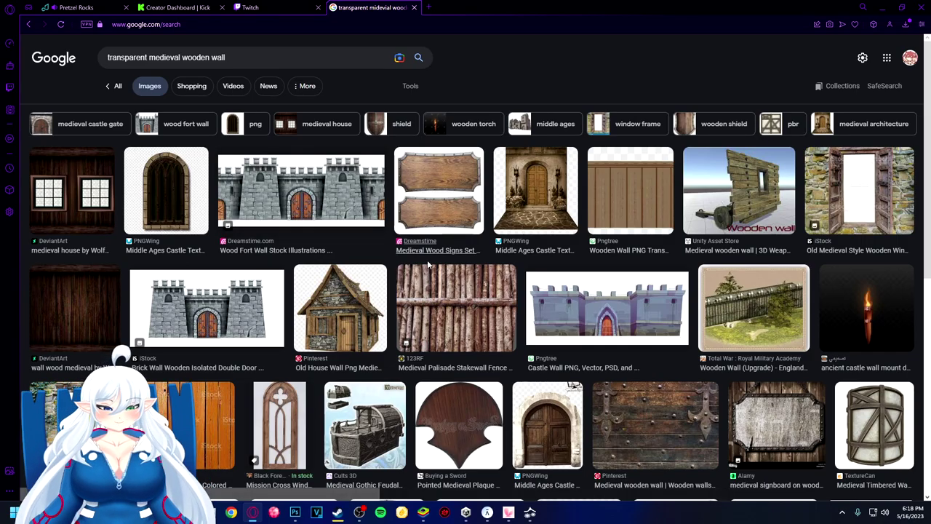
Browse the results and preview the wooden stockade wall image
scroll(436, 312, down, 1)
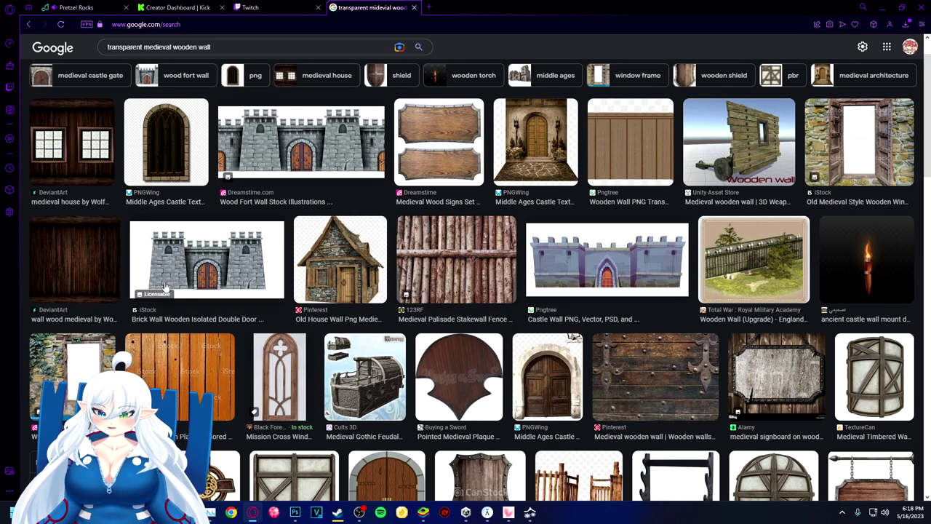
scroll(166, 288, down, 3)
scroll(166, 287, down, 3)
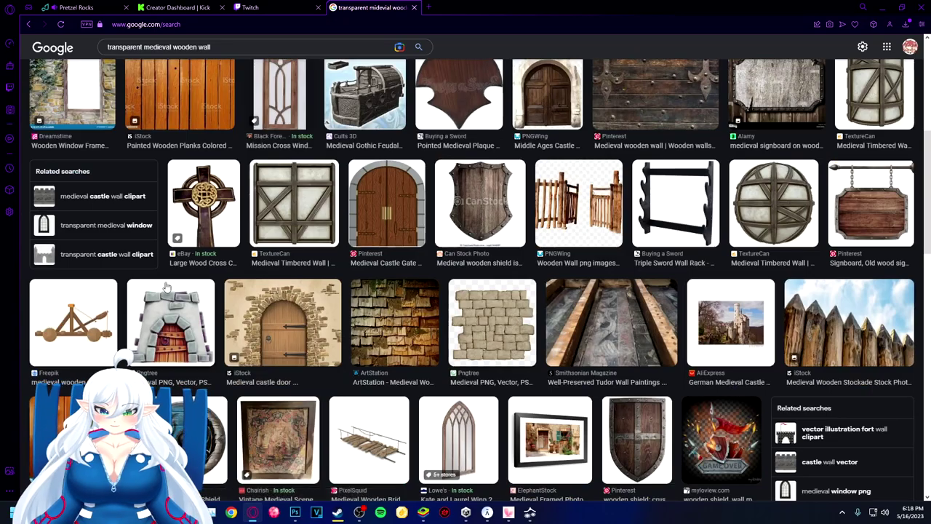
scroll(680, 291, down, 1)
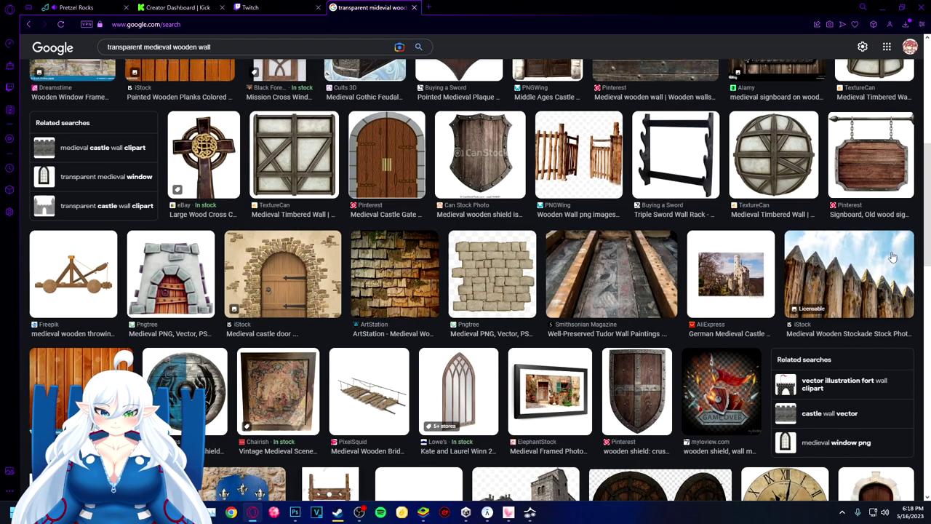
scroll(680, 291, down, 6)
scroll(568, 286, down, 8)
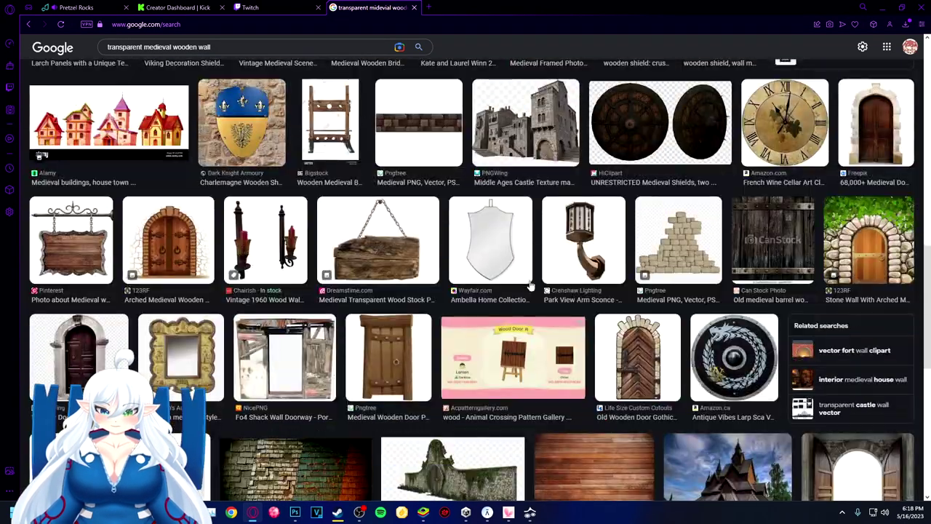
scroll(507, 285, up, 12)
scroll(725, 259, up, 1)
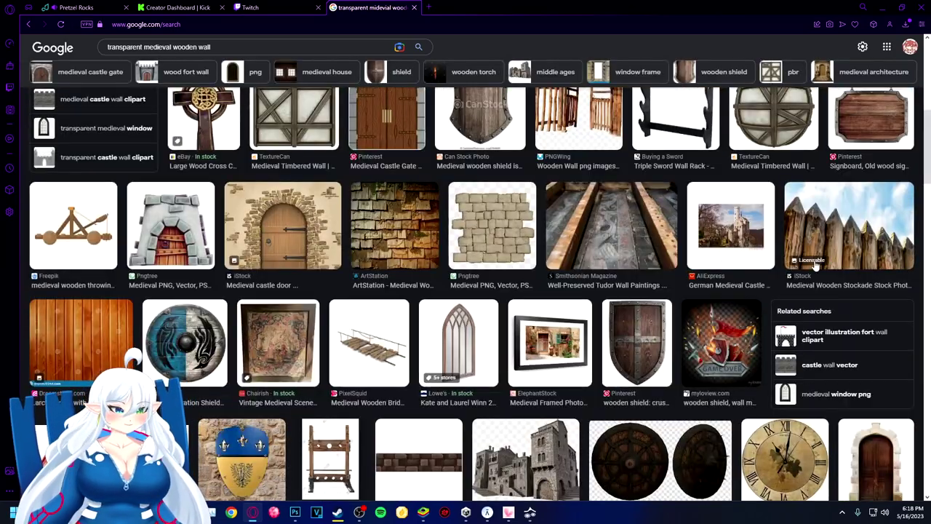
click(844, 224)
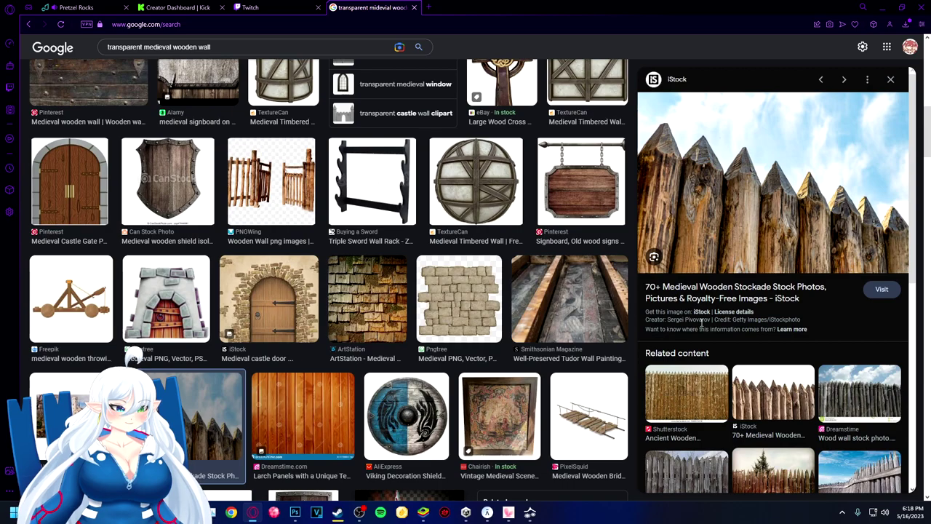
scroll(698, 277, down, 5)
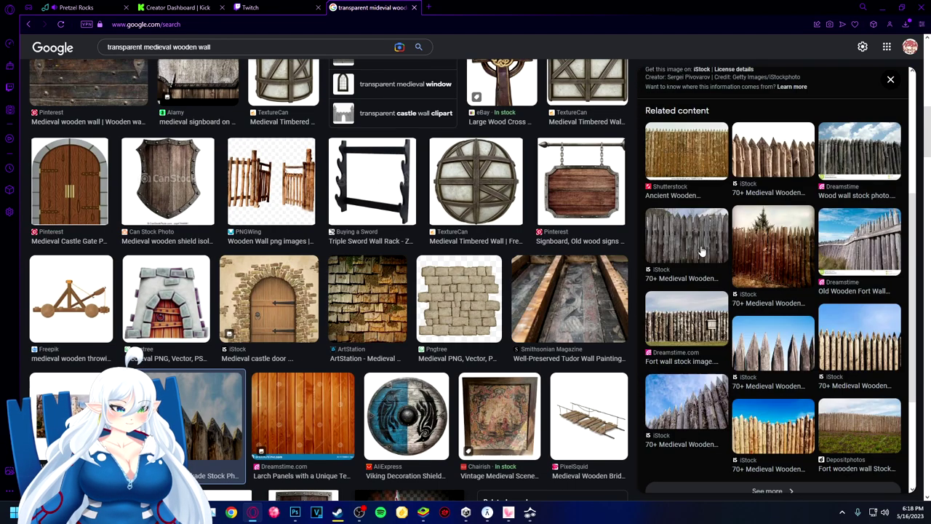
Save the Shutterstock ancient wooden fortress wall image, then return to the Main Island Concept document
click(722, 284)
click(689, 197)
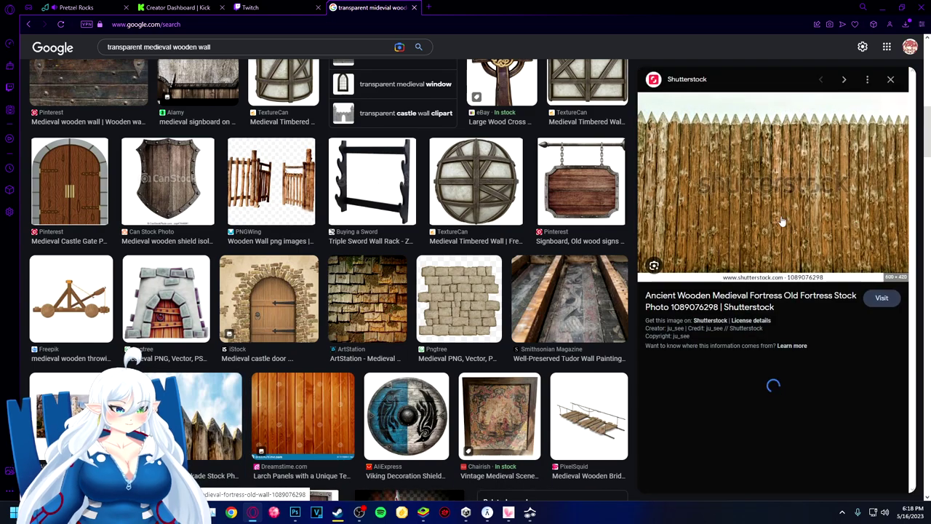
right_click(758, 221)
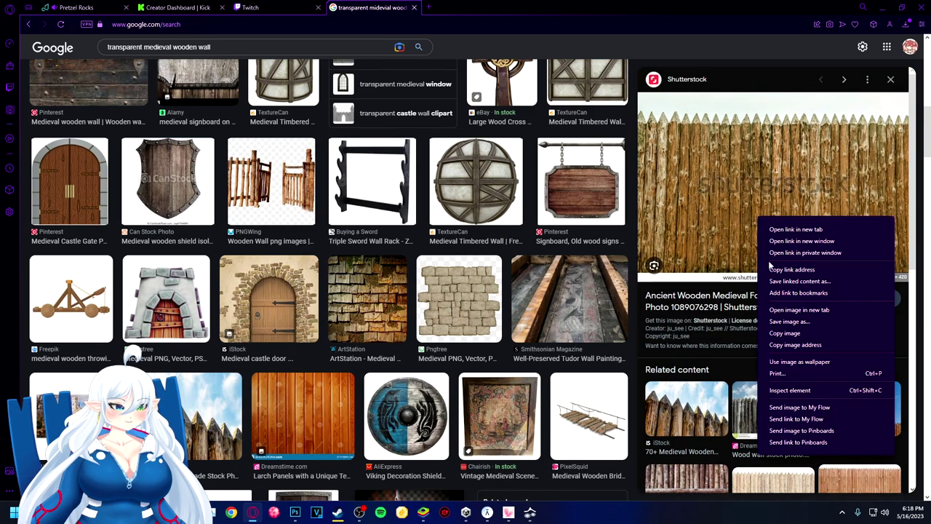
click(796, 324)
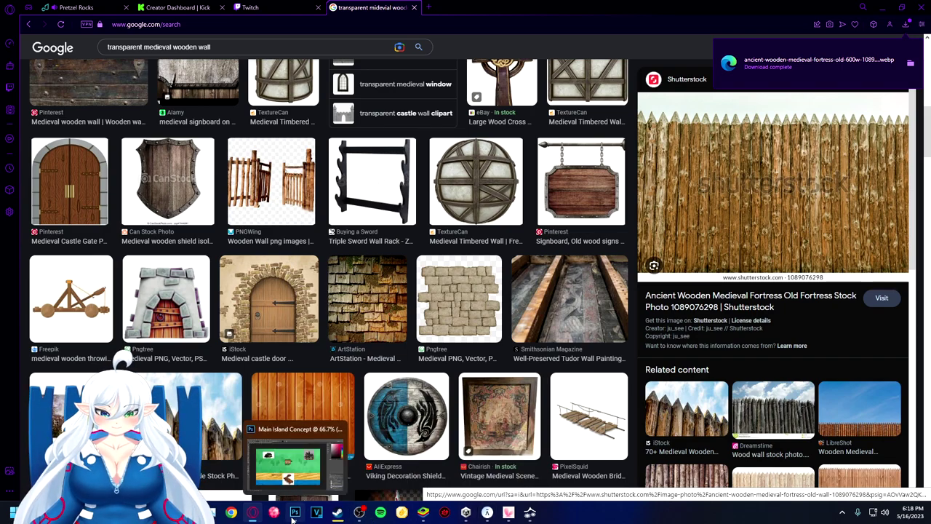
click(268, 455)
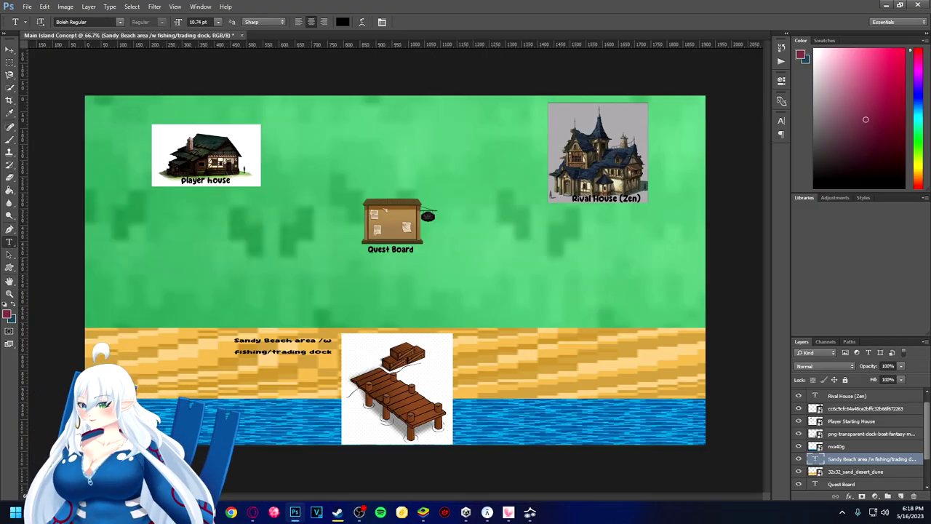
drag(72, 293, 189, 278)
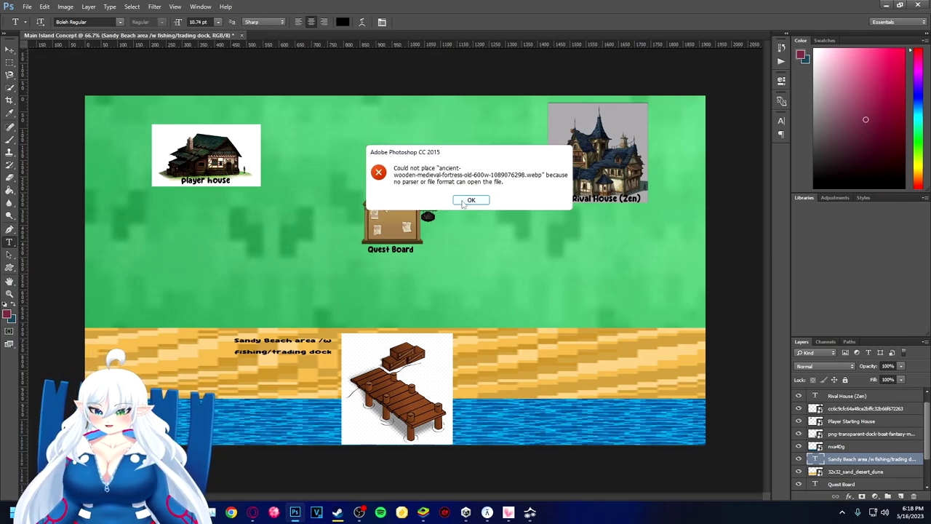
key(Return)
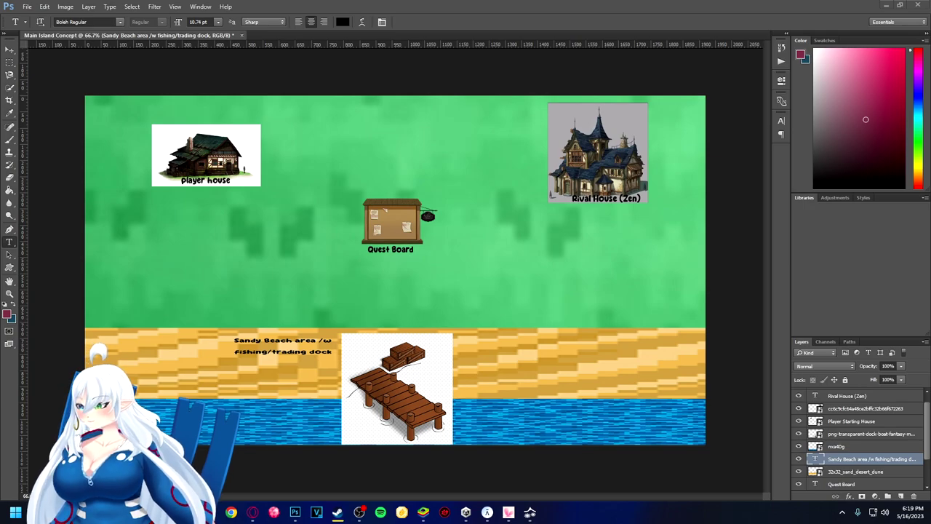
drag(199, 272, 255, 239)
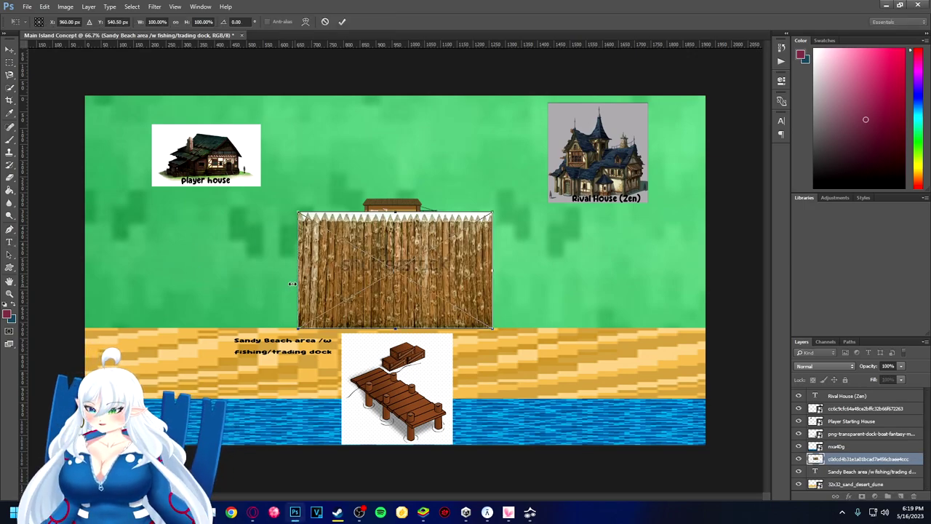
Transform the fence into a thin vertical strip stretching down the left edge to the beach
drag(497, 332, 475, 329)
drag(388, 213, 388, 250)
drag(485, 329, 119, 239)
drag(129, 145, 127, 144)
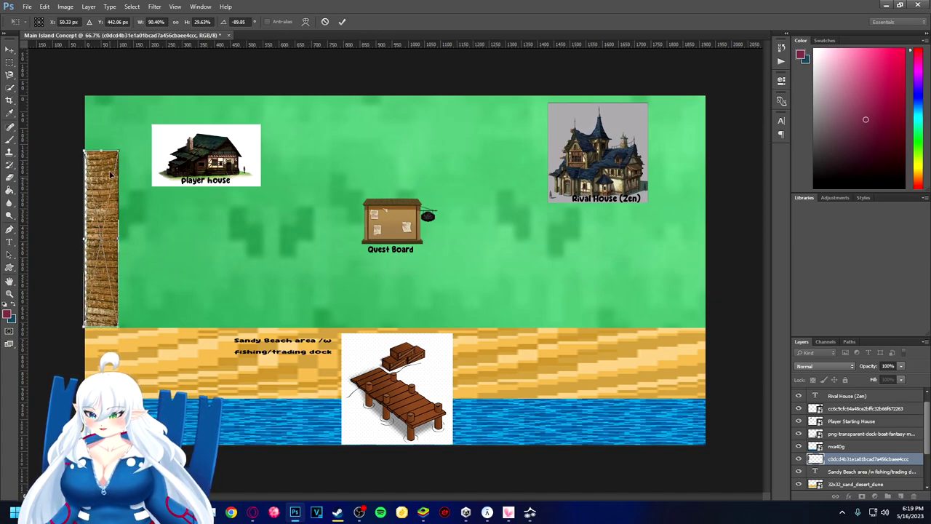
drag(123, 237, 115, 237)
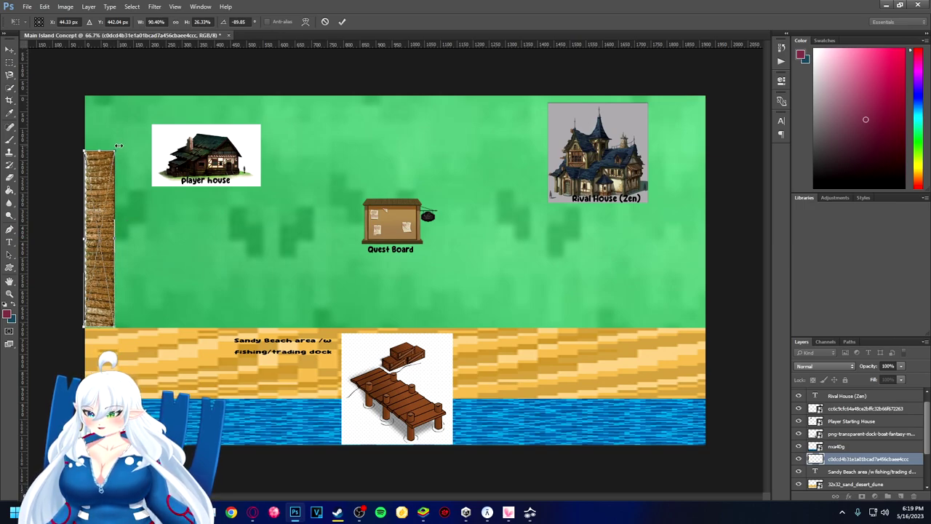
drag(117, 144, 99, 93)
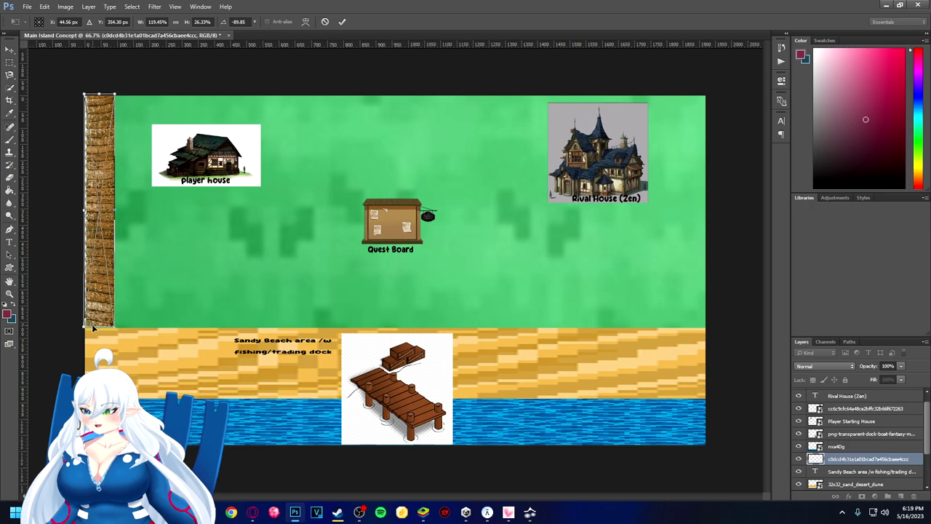
drag(96, 326, 103, 379)
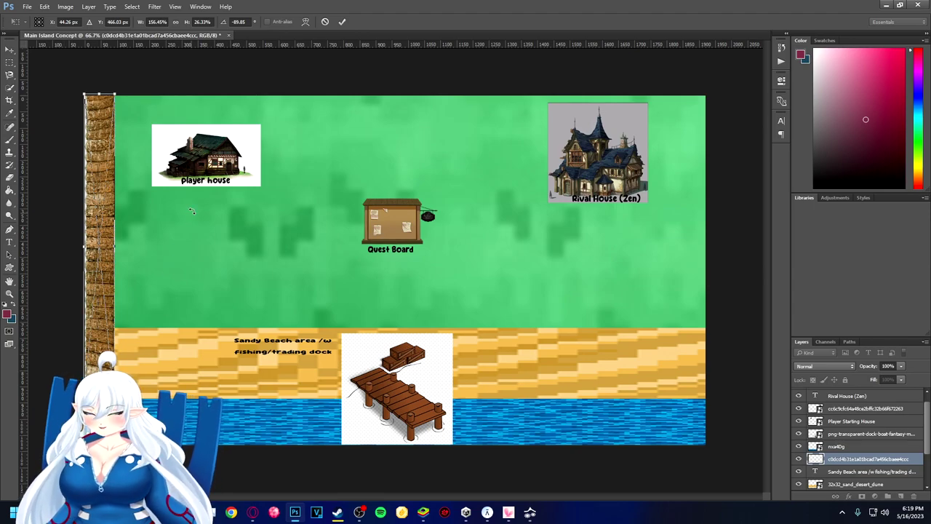
key(Return)
key(t)
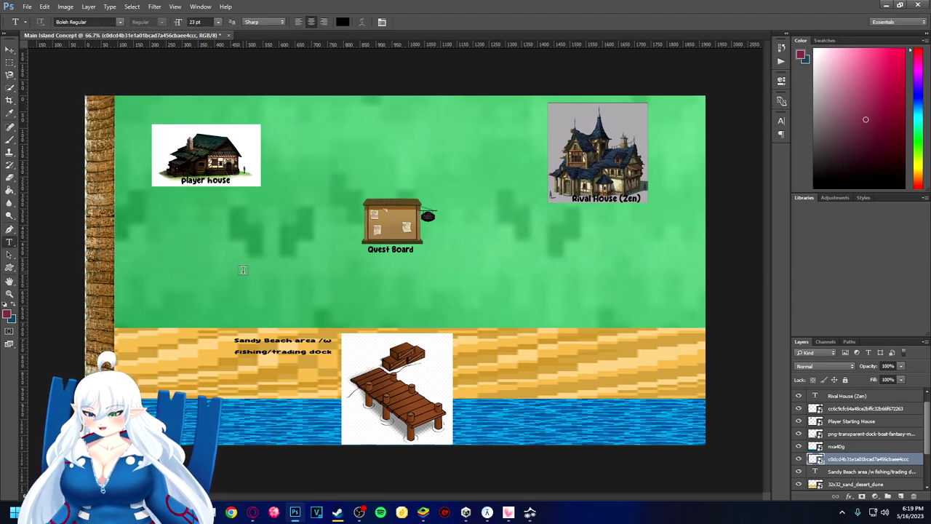
Try shifting the fence slightly right, undo it, and list the layers under it
click(9, 49)
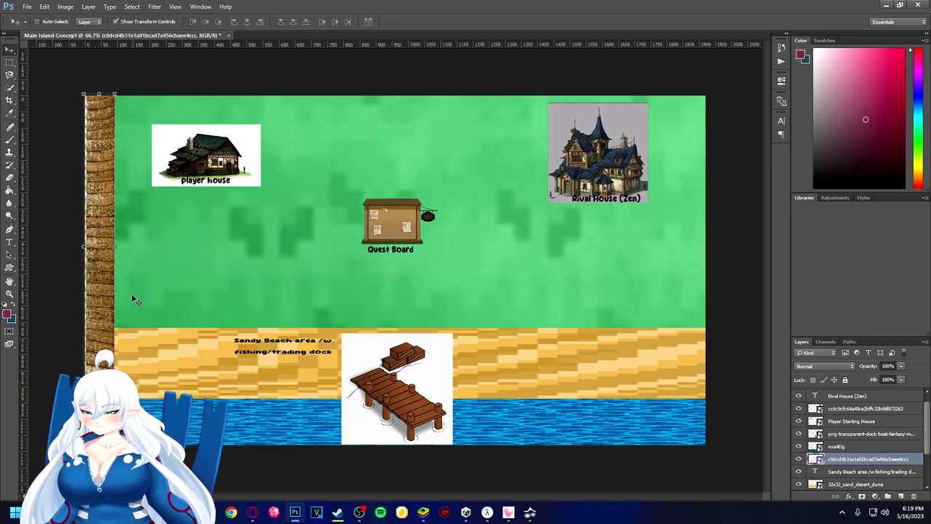
key(ctrl)
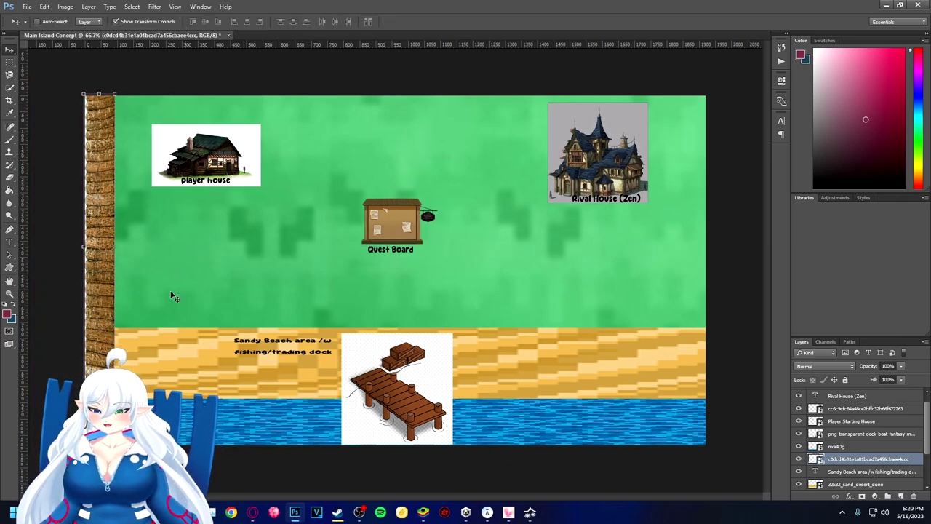
drag(102, 234, 118, 233)
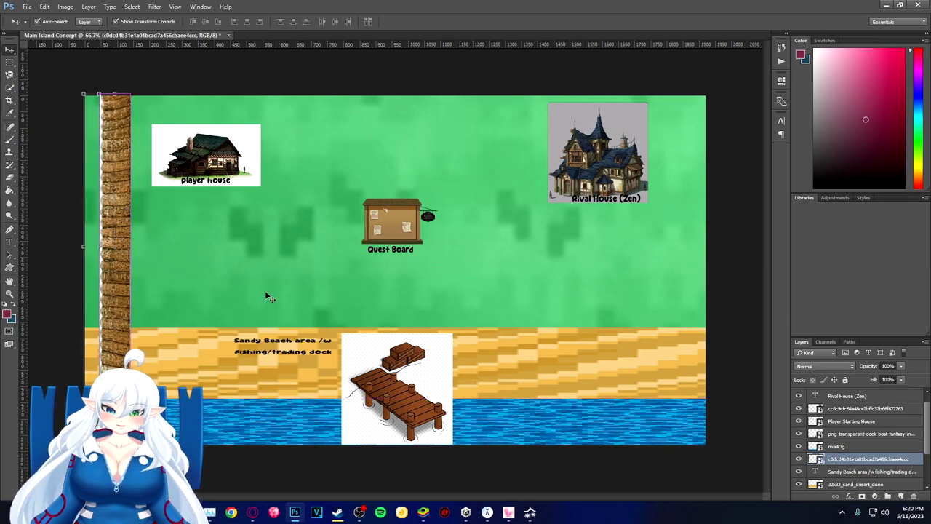
key(ctrl+z)
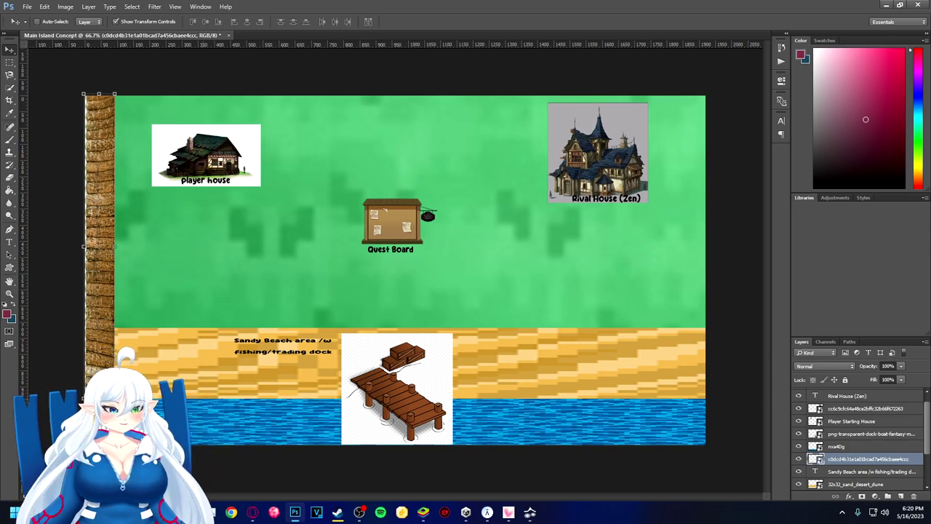
right_click(107, 274)
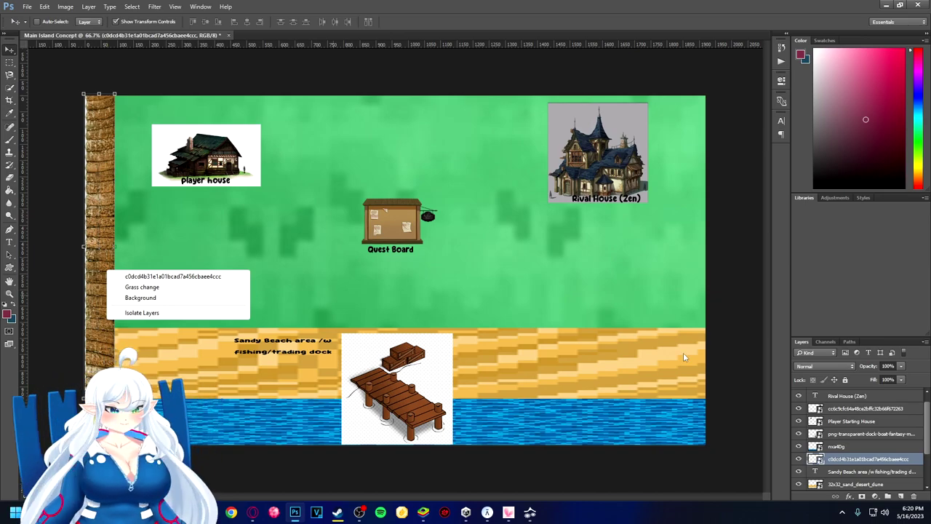
Duplicate the wood strip layer and rotate the copy upright along the map's right edge
click(849, 462)
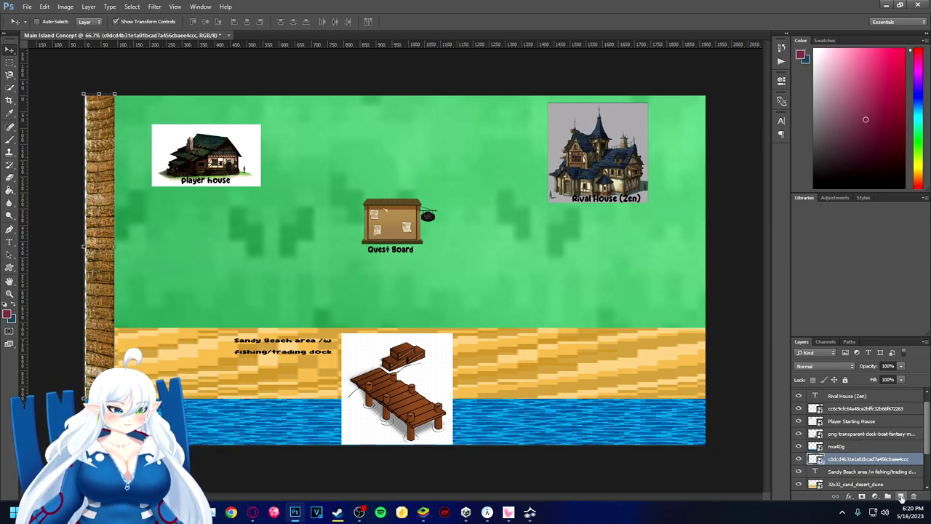
right_click(869, 461)
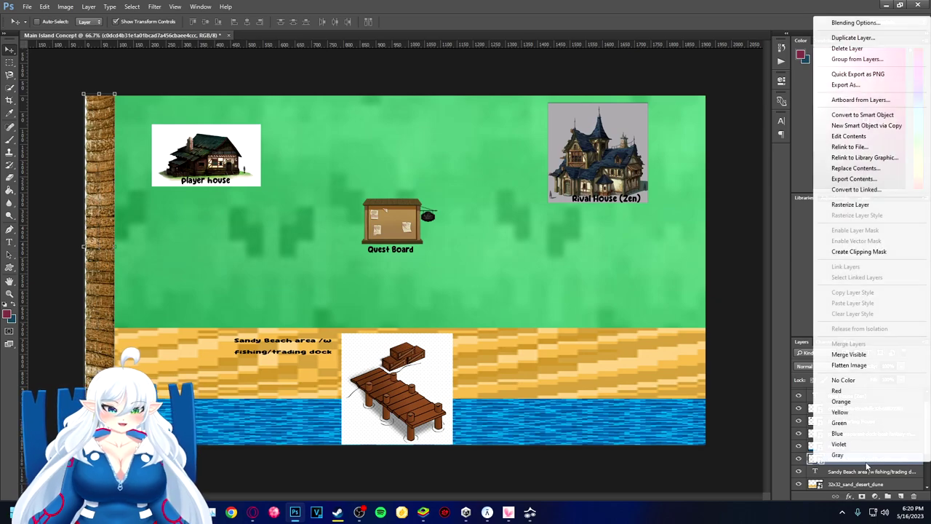
click(853, 38)
click(552, 161)
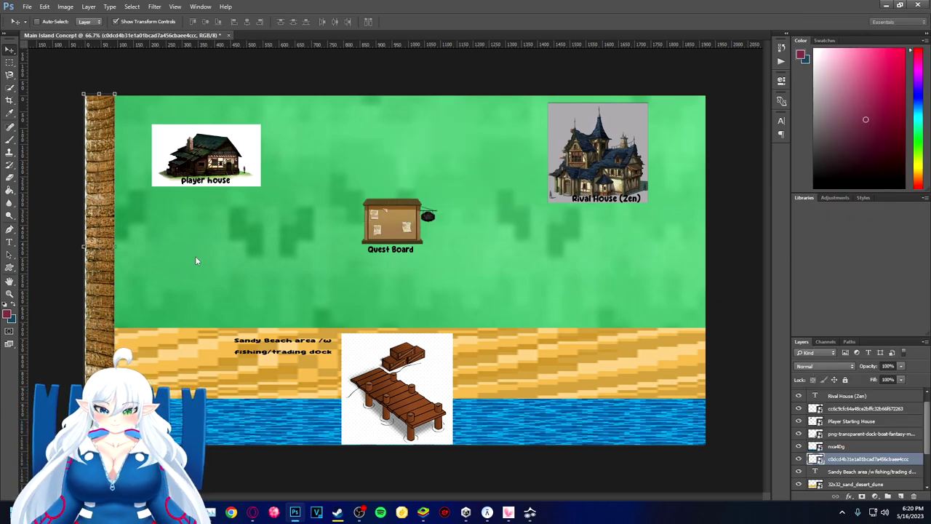
drag(104, 215, 695, 232)
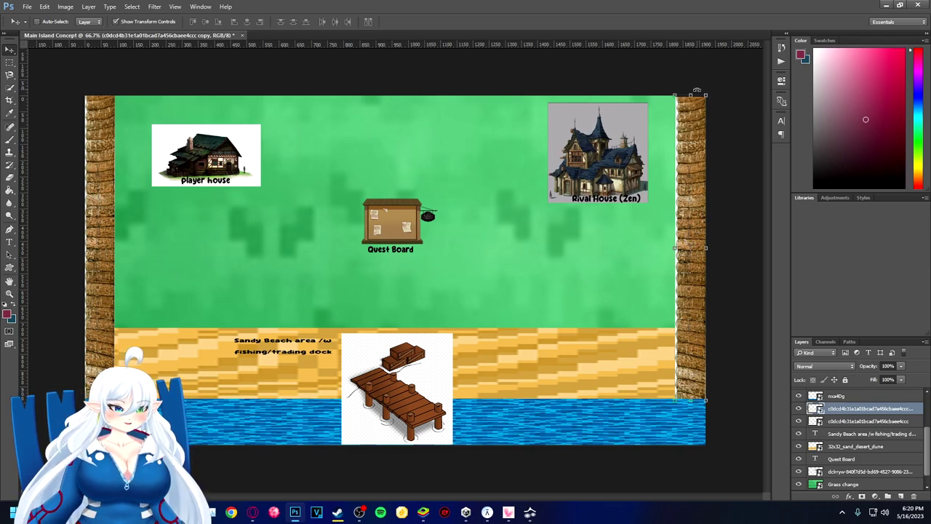
drag(700, 92, 686, 393)
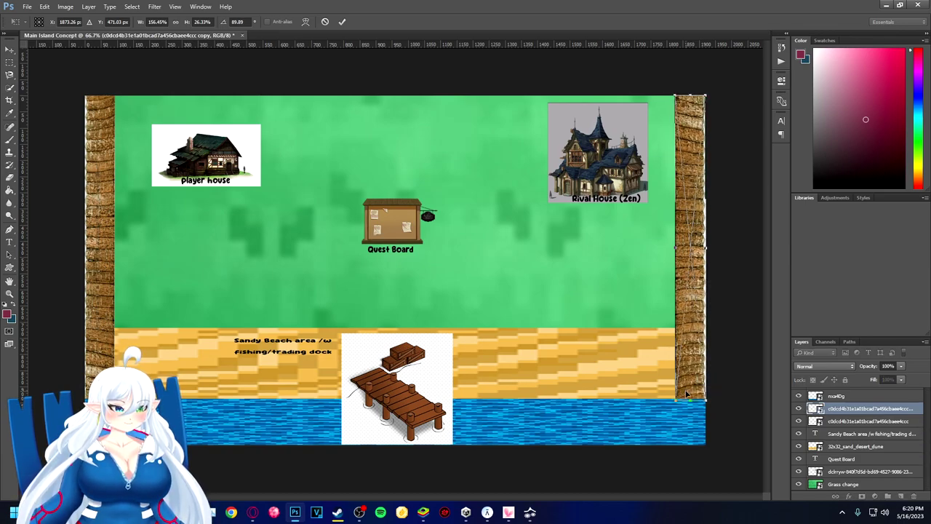
key(Return)
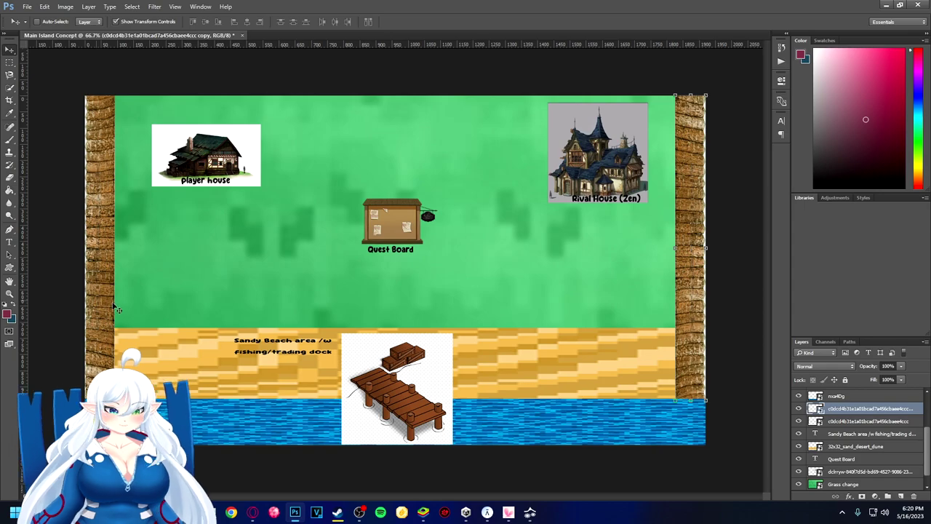
right_click(847, 410)
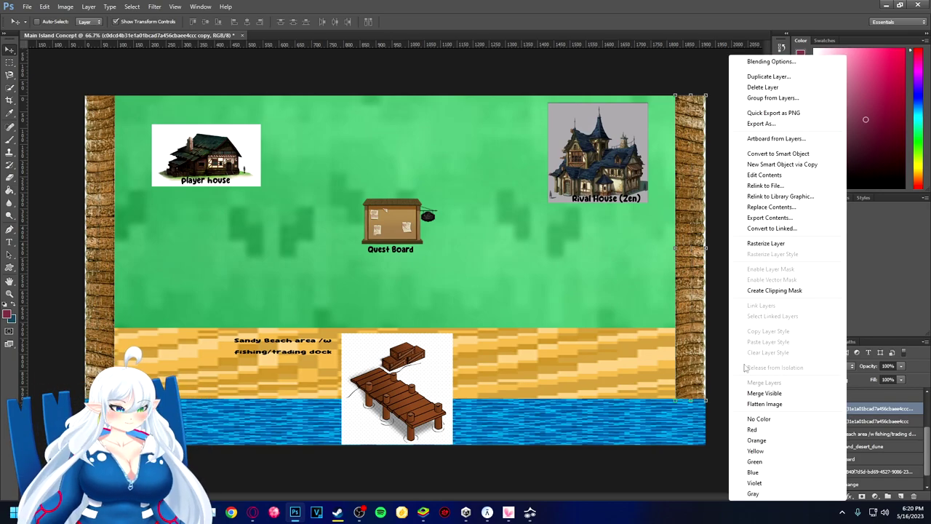
Duplicate the wood wall and rotate the copy horizontal along the map's top edge
click(772, 77)
click(549, 159)
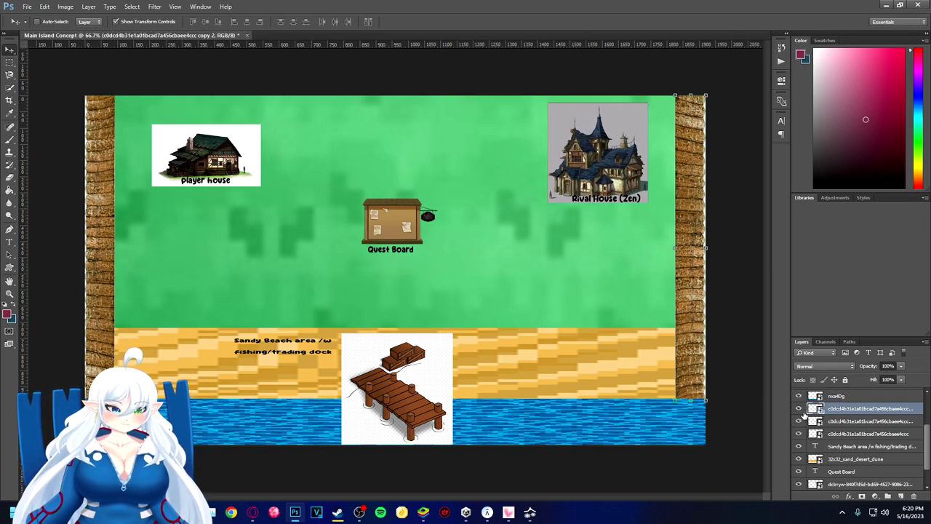
drag(691, 320, 497, 309)
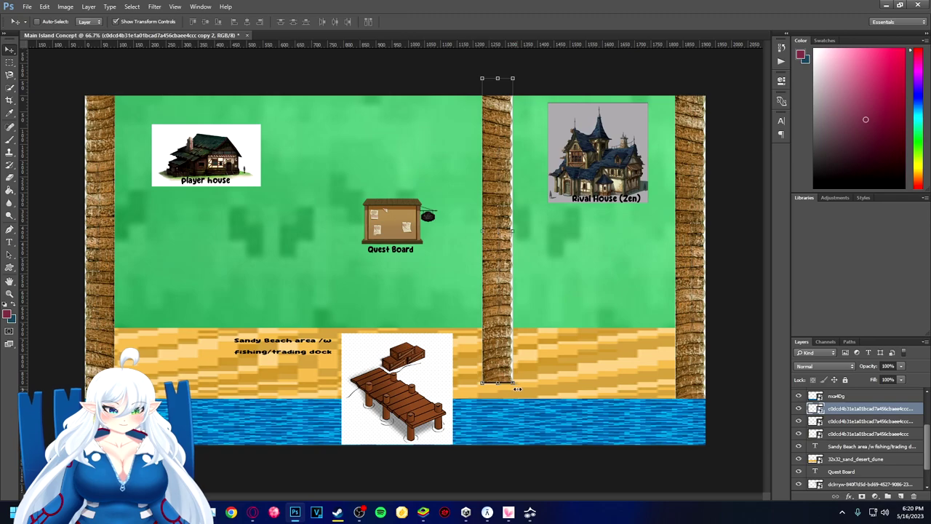
drag(524, 389, 634, 207)
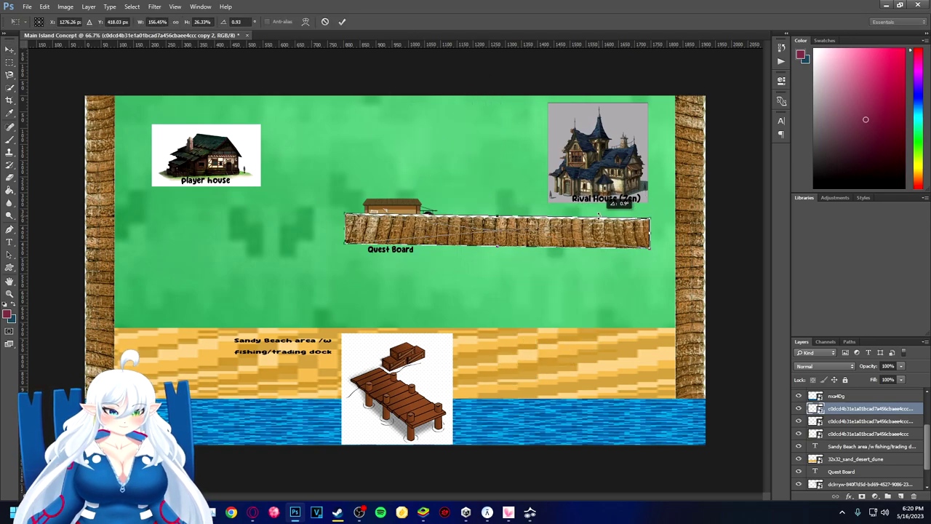
drag(524, 230, 582, 113)
drag(714, 97, 679, 114)
drag(507, 114, 500, 118)
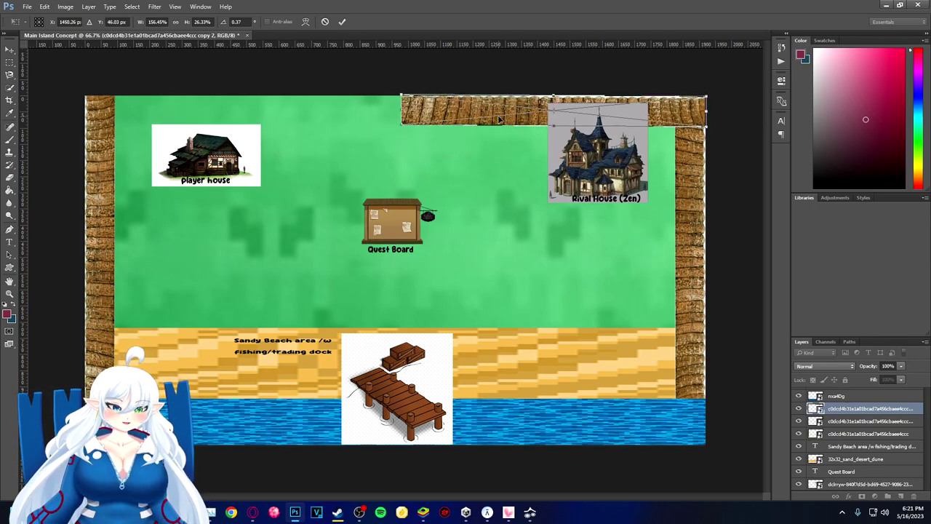
key(Return)
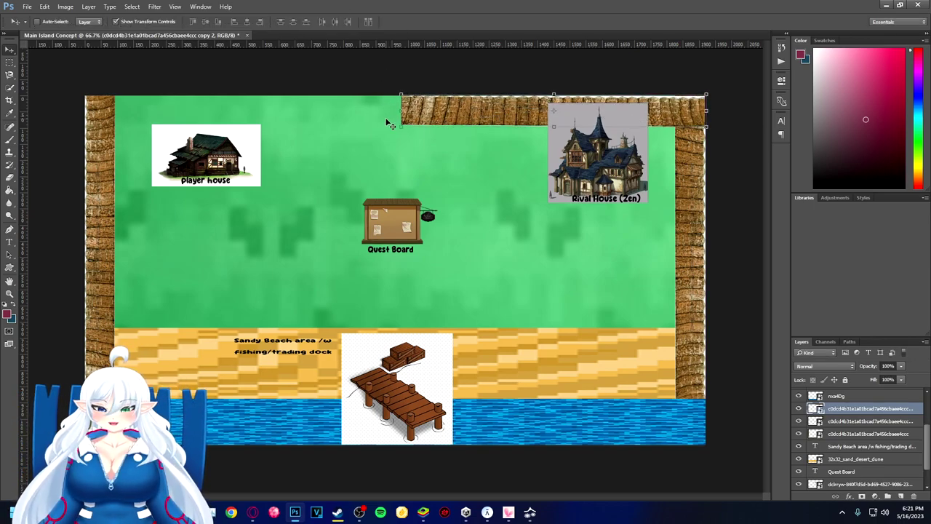
Shorten the top plank from its left end so it starts mid-map, then view the reference image
drag(400, 111, 439, 112)
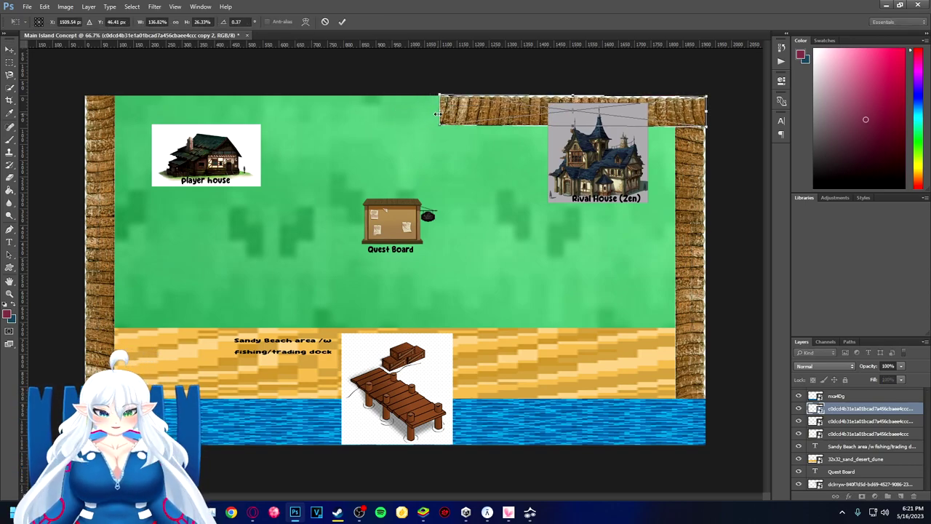
key(Return)
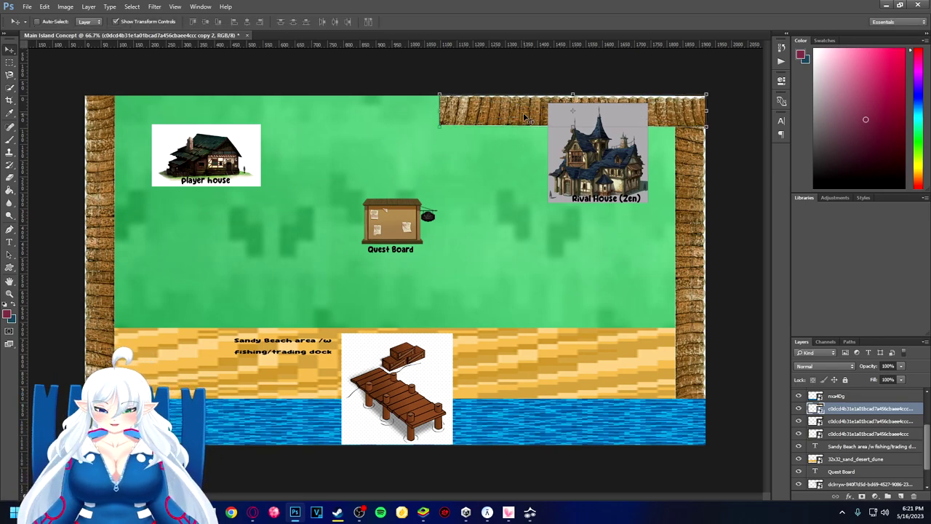
right_click(849, 413)
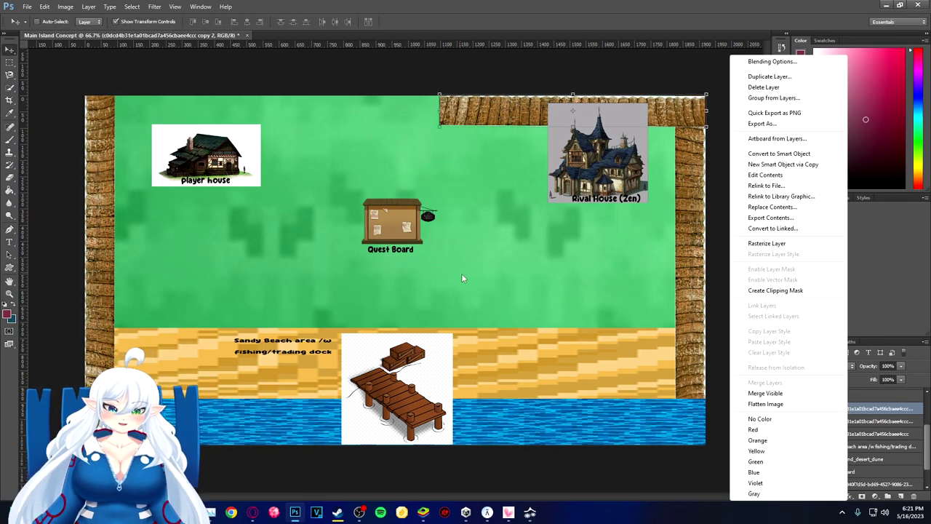
key(Escape)
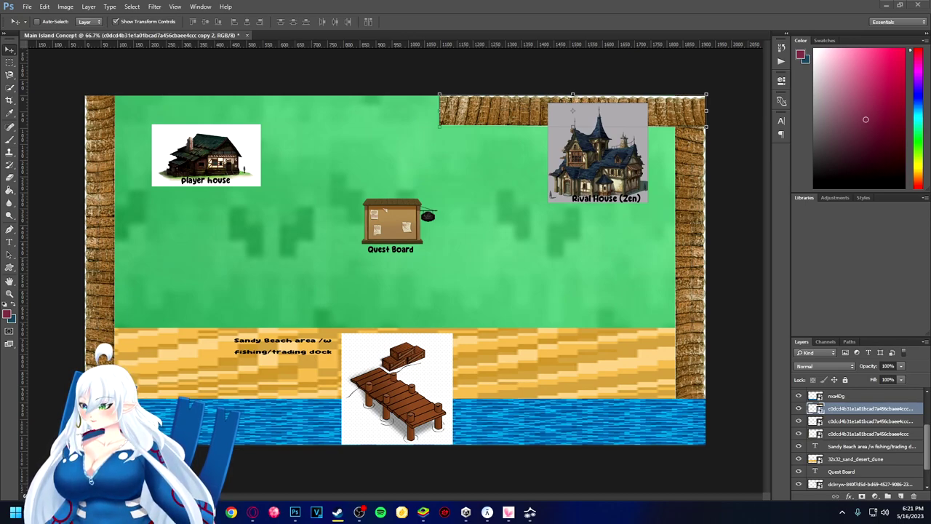
key(alt+Tab)
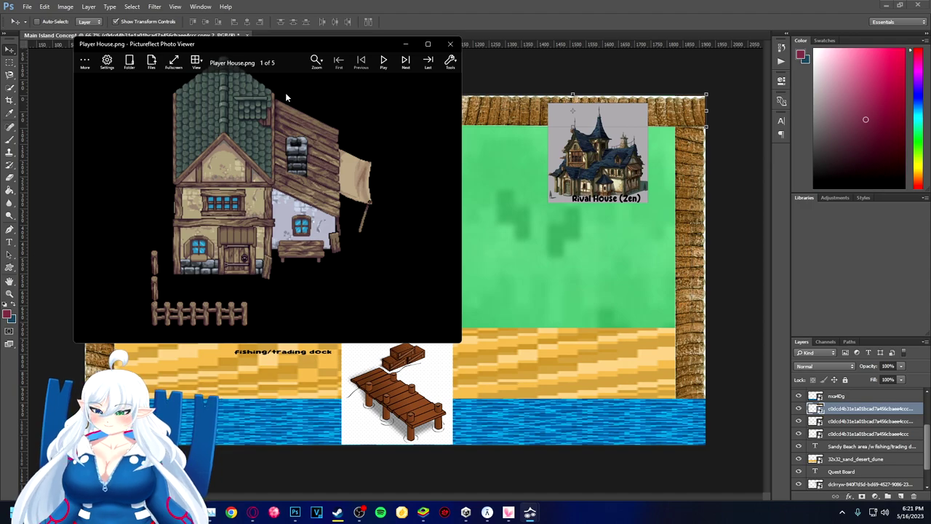
Drag the Player House window to the right of the Player Starting House window
drag(267, 48, 652, 43)
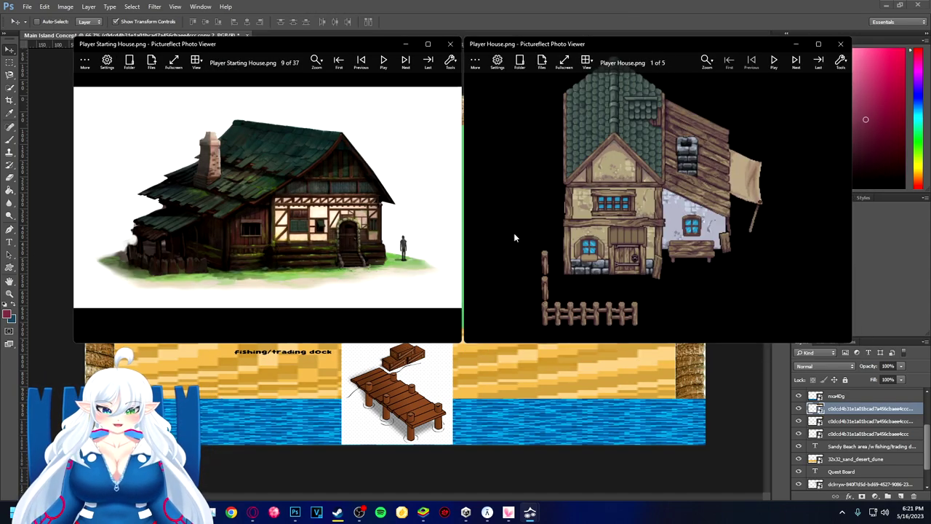
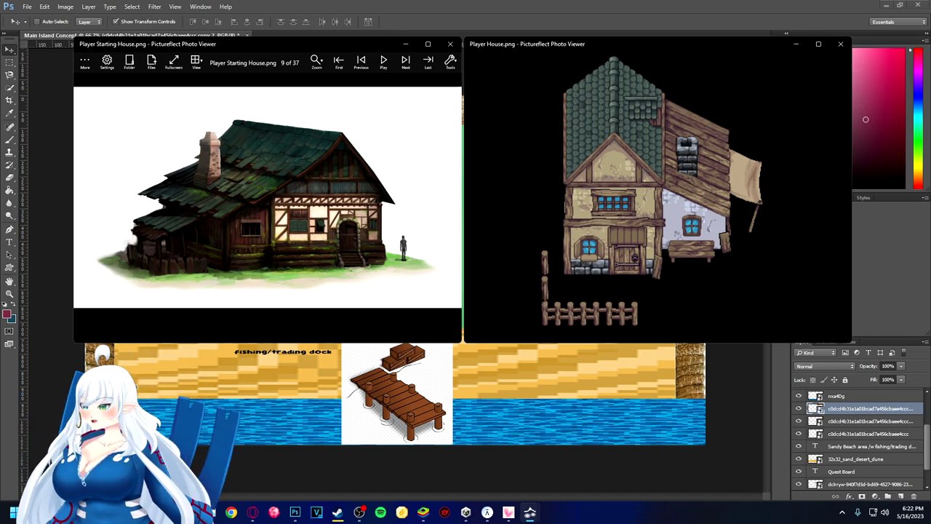
Close the Rival House, Player House and Player Starting House reference viewers
drag(764, 201, 370, 145)
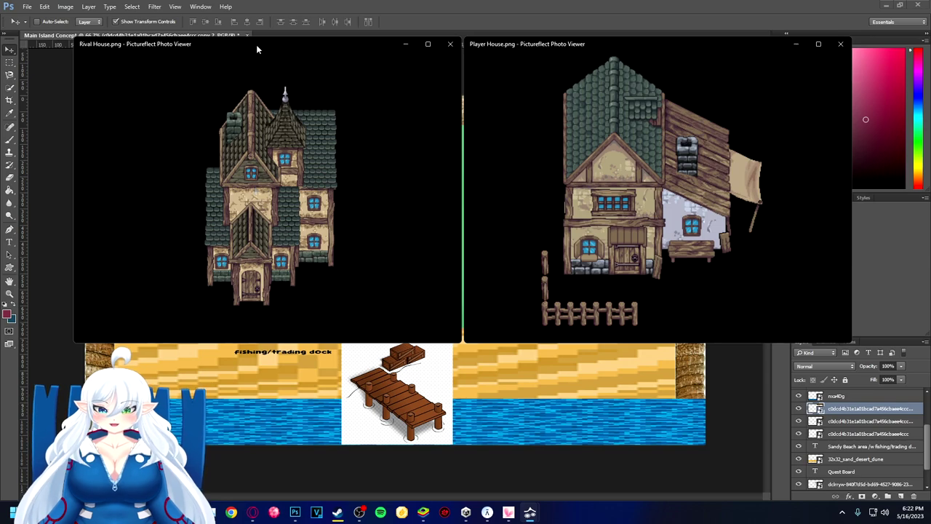
drag(256, 44, 738, 283)
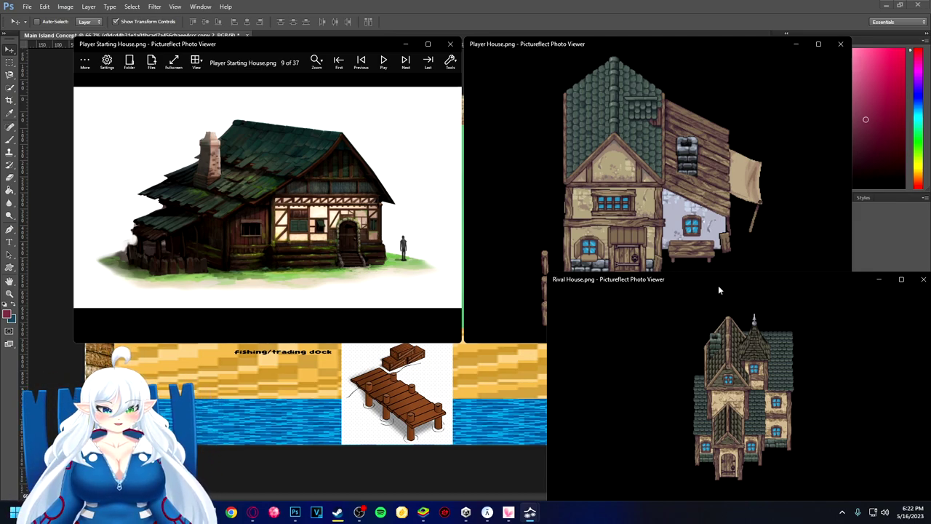
drag(718, 286, 616, 232)
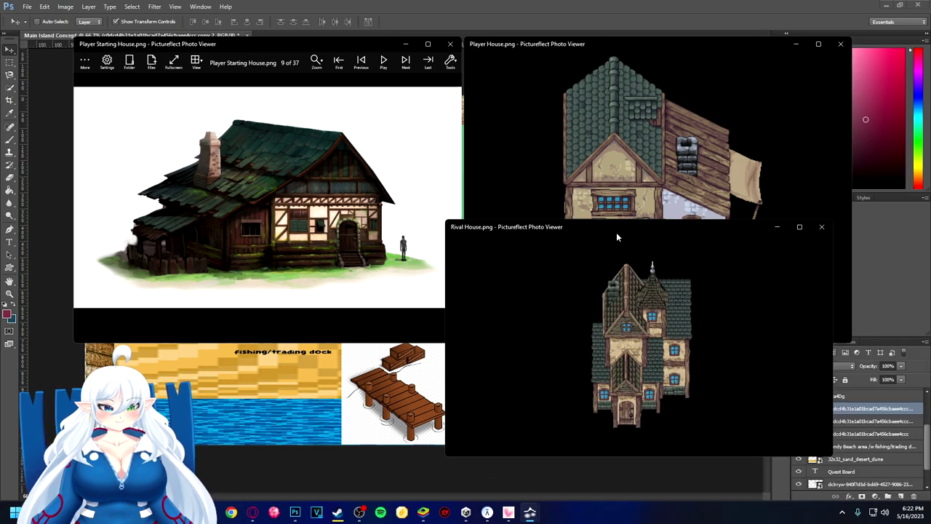
click(818, 229)
click(841, 43)
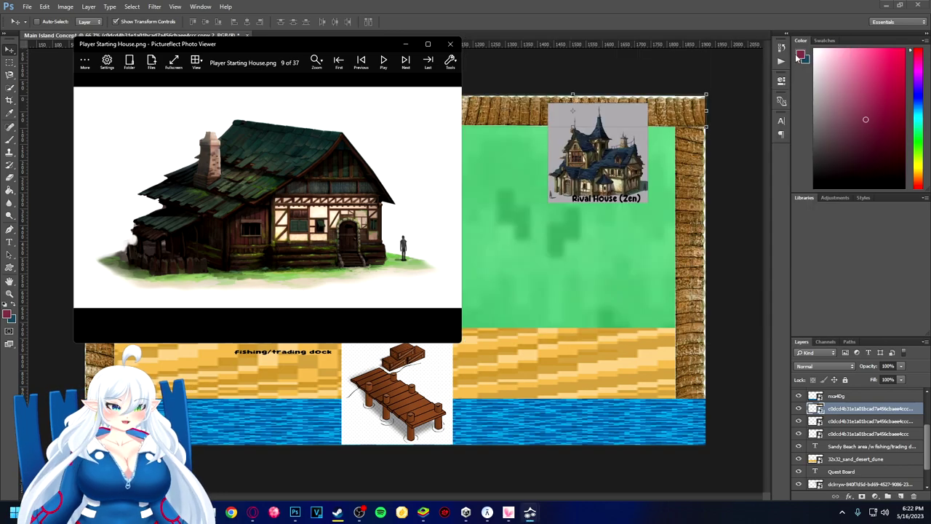
click(450, 43)
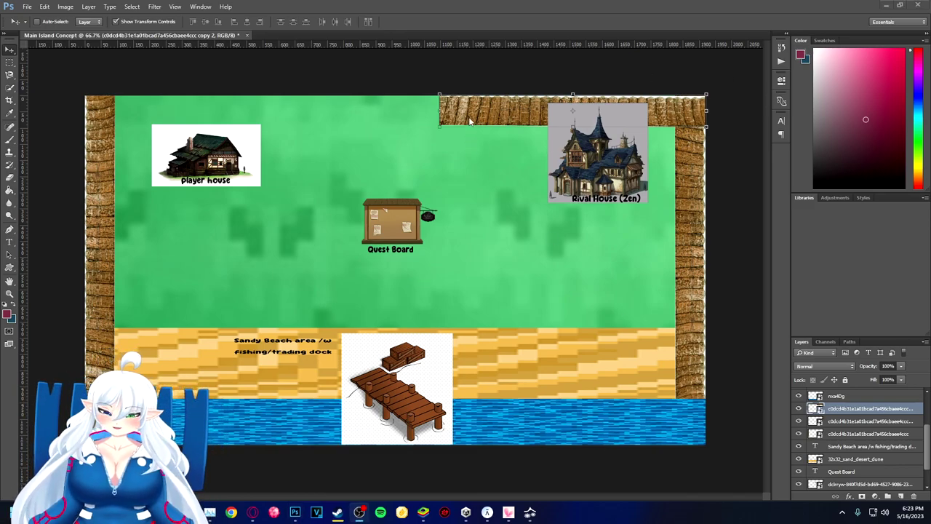
Shift the top wood strip left and duplicate its layer
mouse_move(442, 118)
mouse_down()
mouse_move(319, 120)
mouse_move(443, 121)
mouse_up()
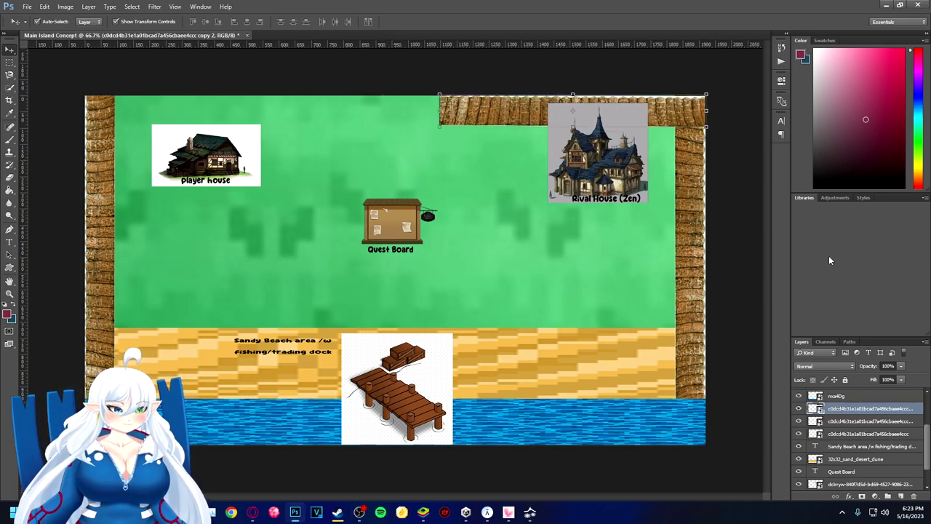
right_click(843, 410)
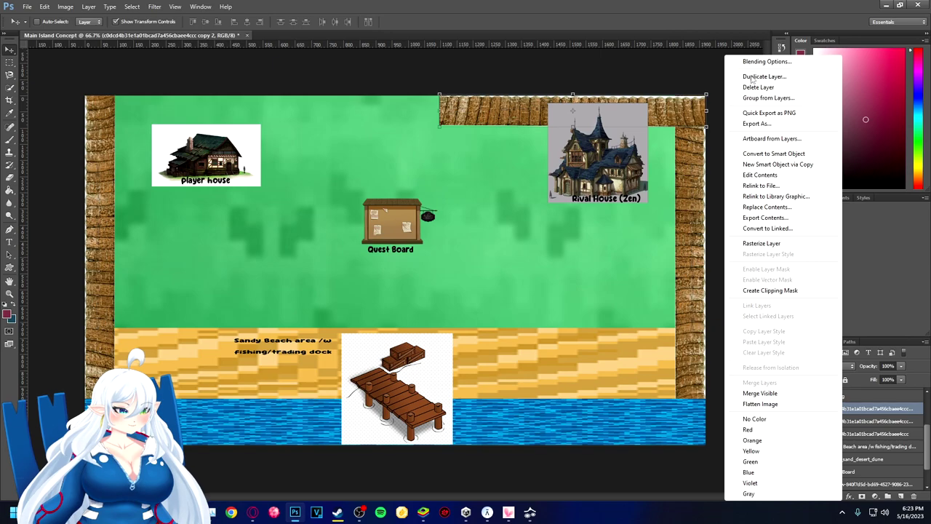
click(753, 78)
key(Return)
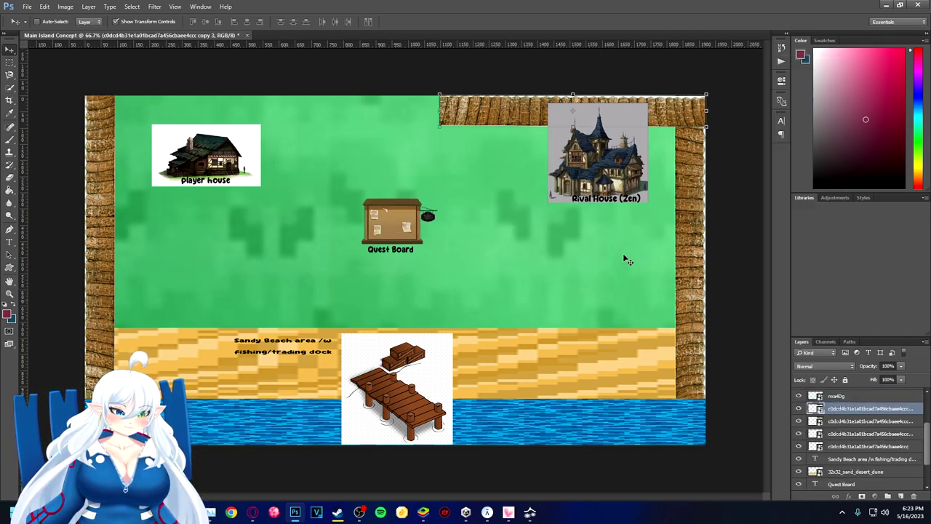
Position the wood strip copy along the top-left edge, leaving a gap near the top centre
drag(529, 115, 172, 115)
key(Right)
key(Right)
key(Right)
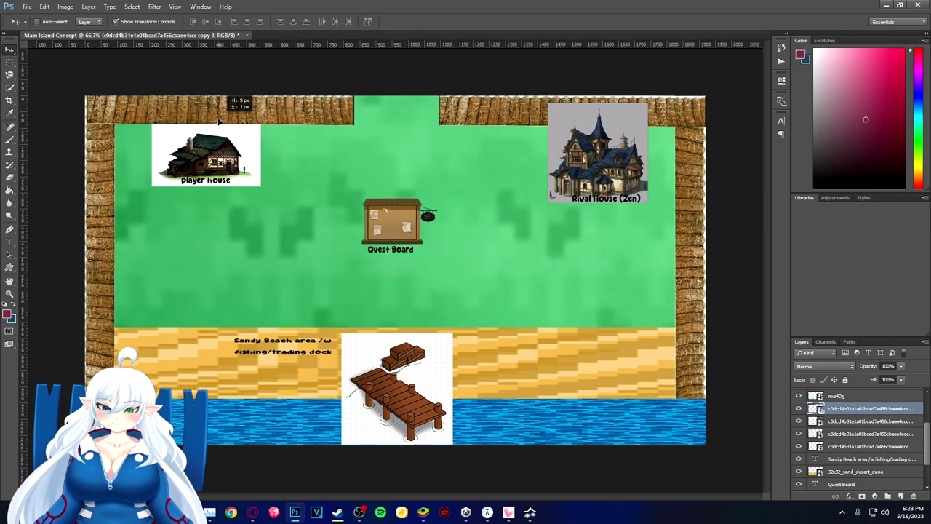
key(Left)
key(Left)
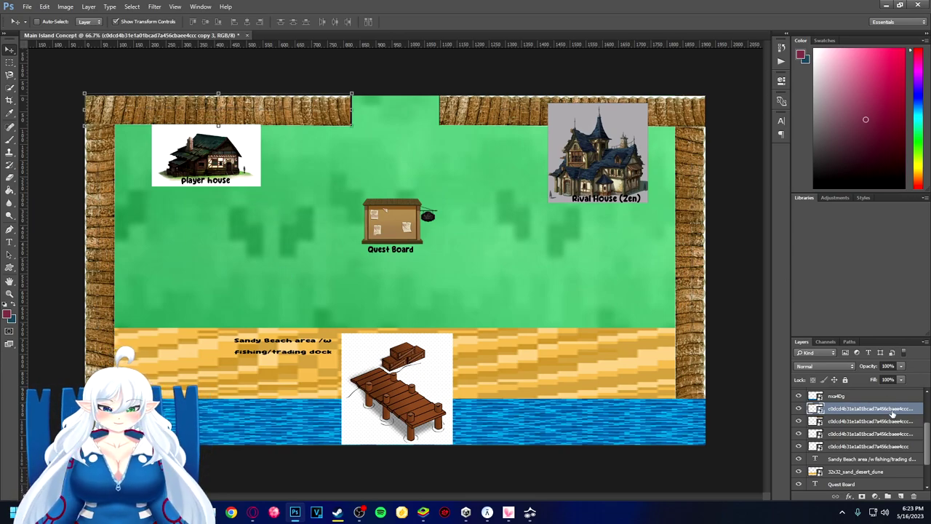
scroll(844, 401, up, 3)
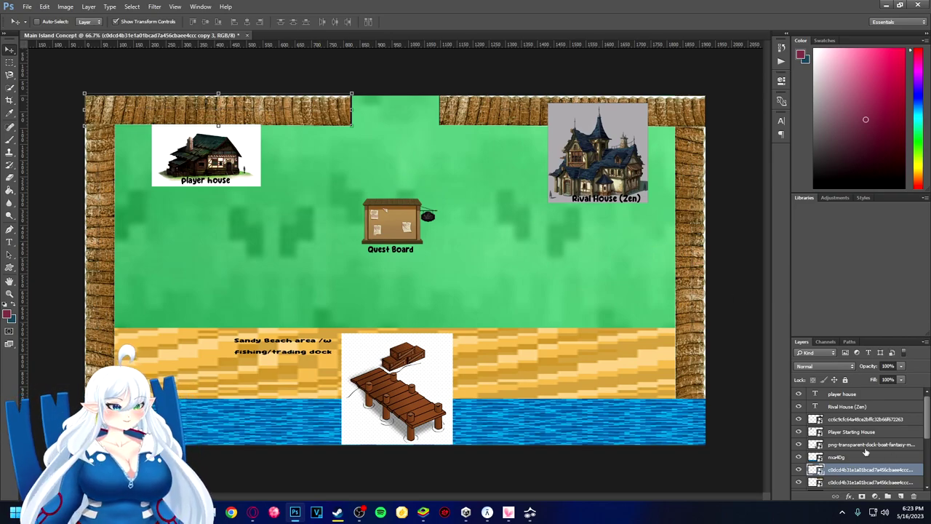
click(848, 419)
click(848, 432)
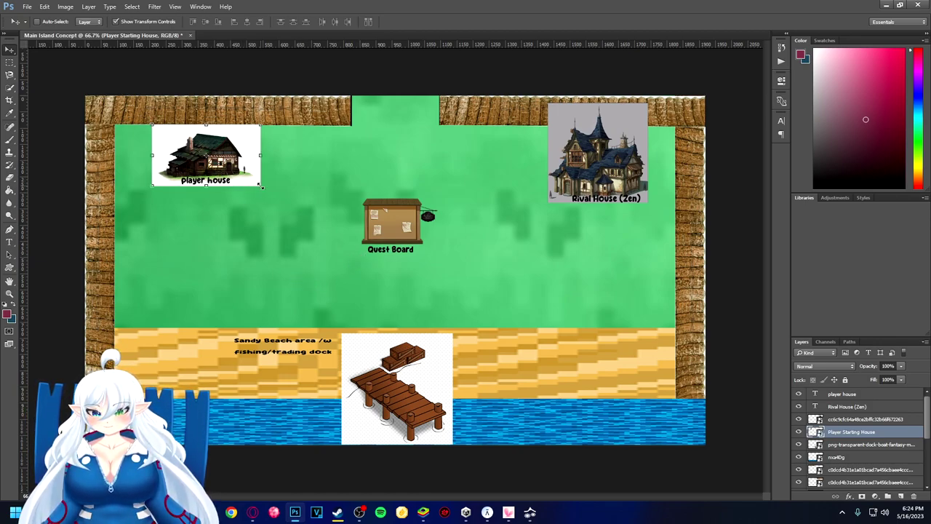
drag(262, 186, 253, 182)
key(ctrl+z)
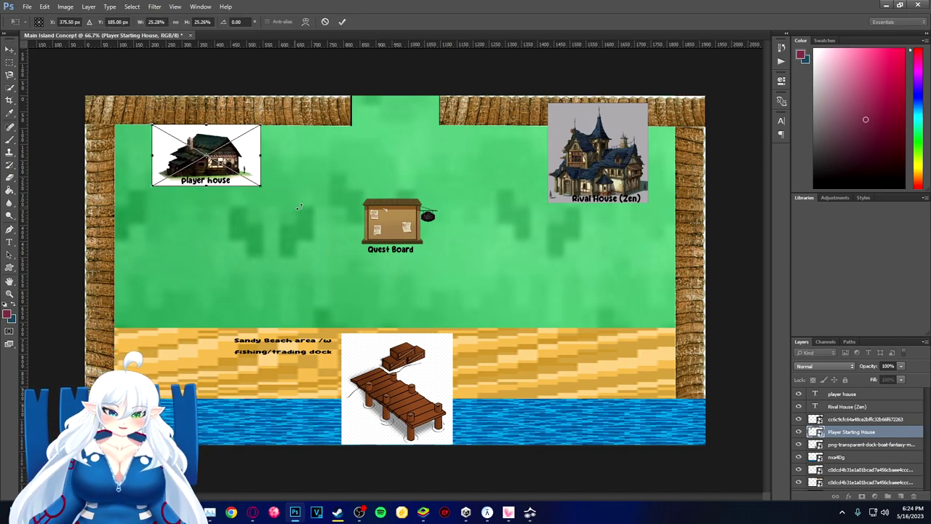
key(Return)
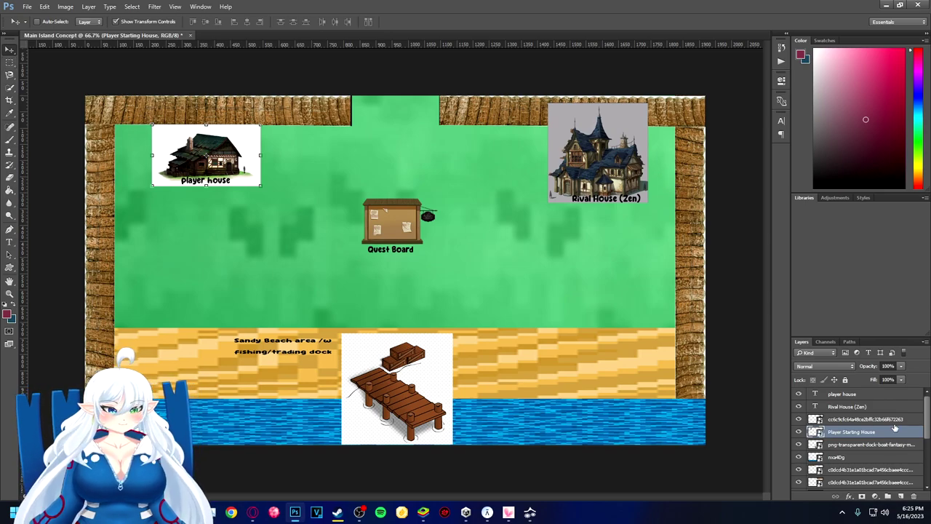
Shrink the Rival House picture slightly from its top-left corner
click(609, 160)
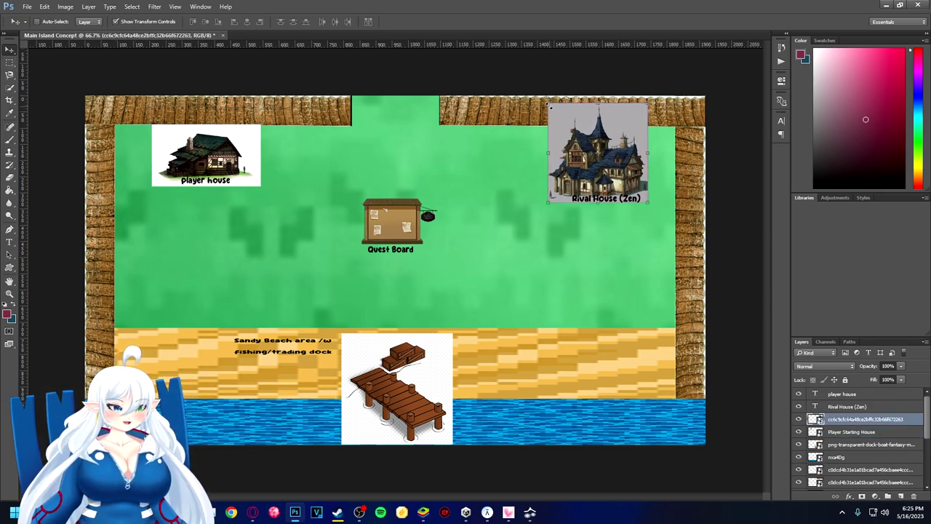
drag(549, 104, 553, 109)
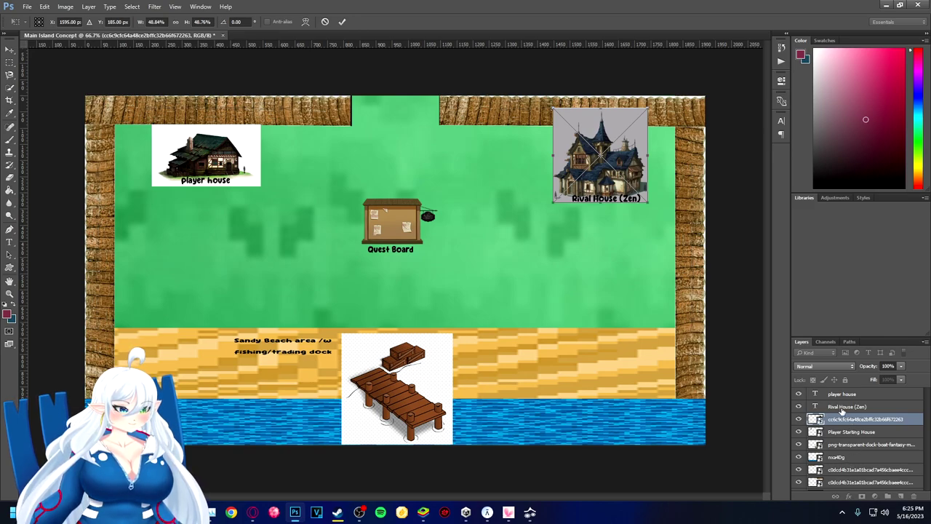
key(Return)
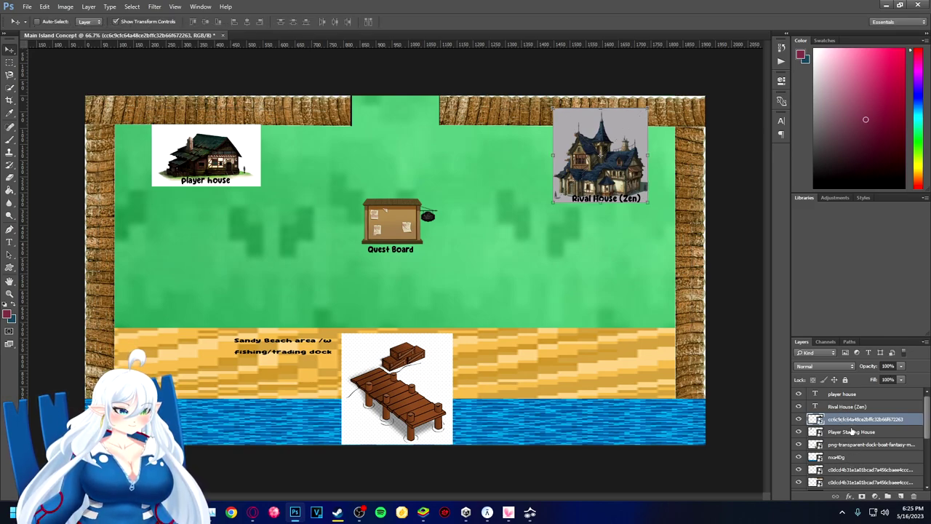
Move the Rival House picture and its (Zen) label layer lower in the layer stack
shift+click(848, 409)
drag(850, 413, 848, 449)
drag(851, 409, 861, 469)
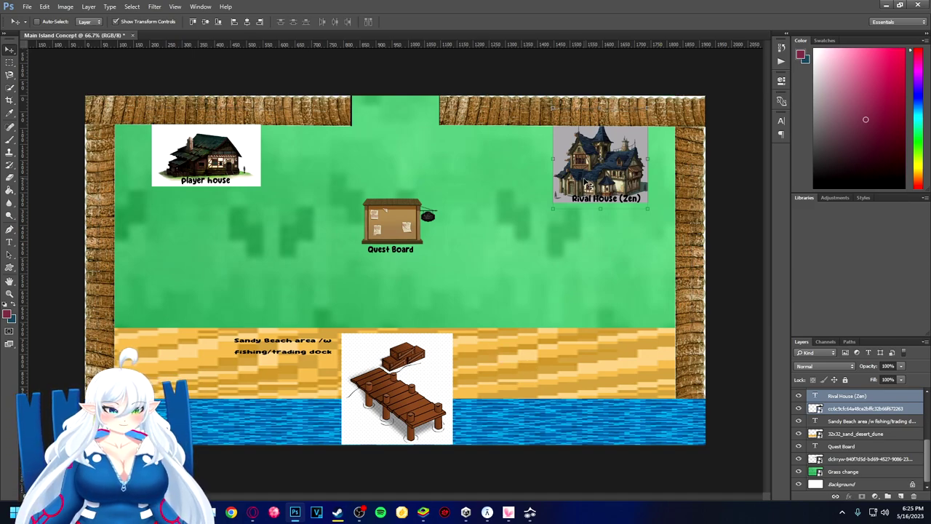
key(ctrl+z)
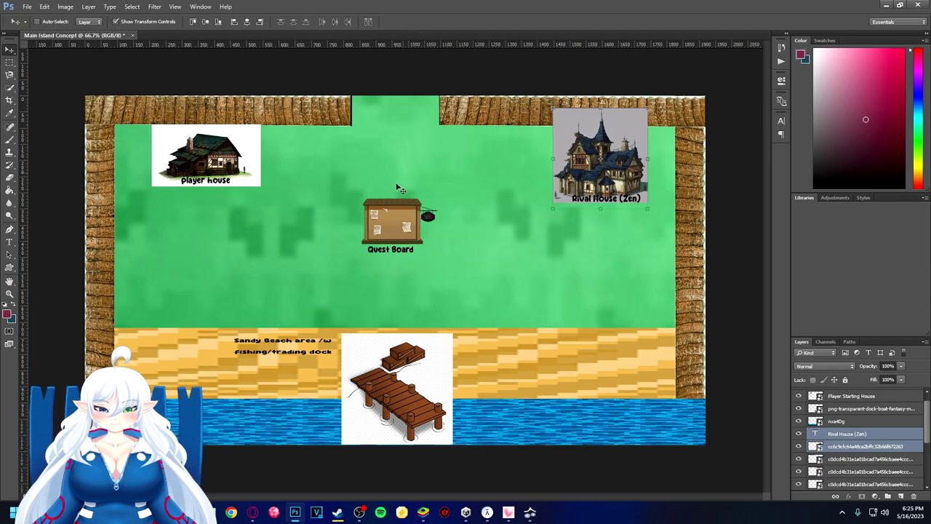
click(9, 241)
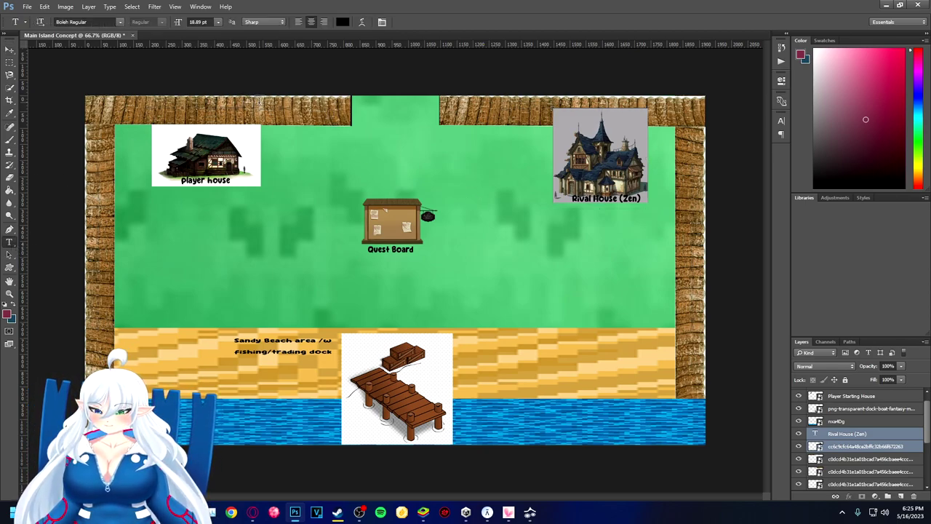
Type a 'wooden wall' label on the top wall at 30 pt
click(299, 120)
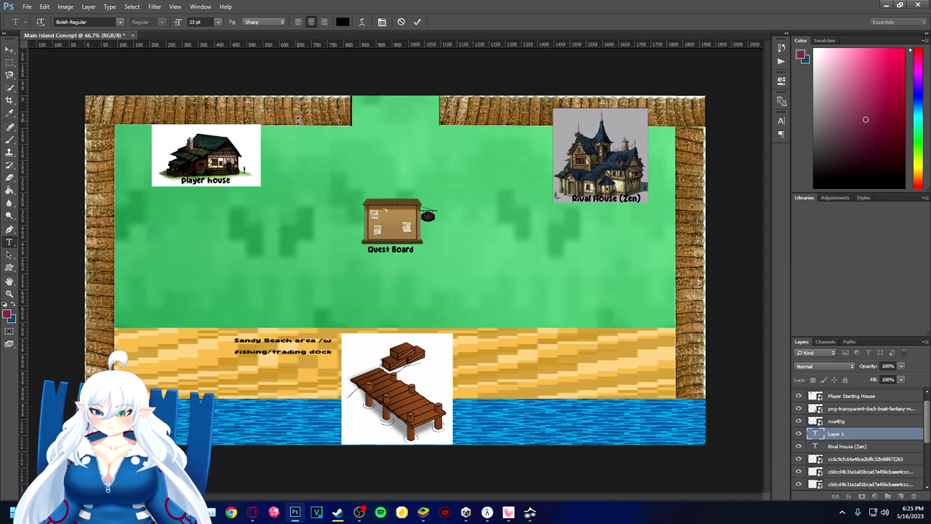
text(wooden wall)
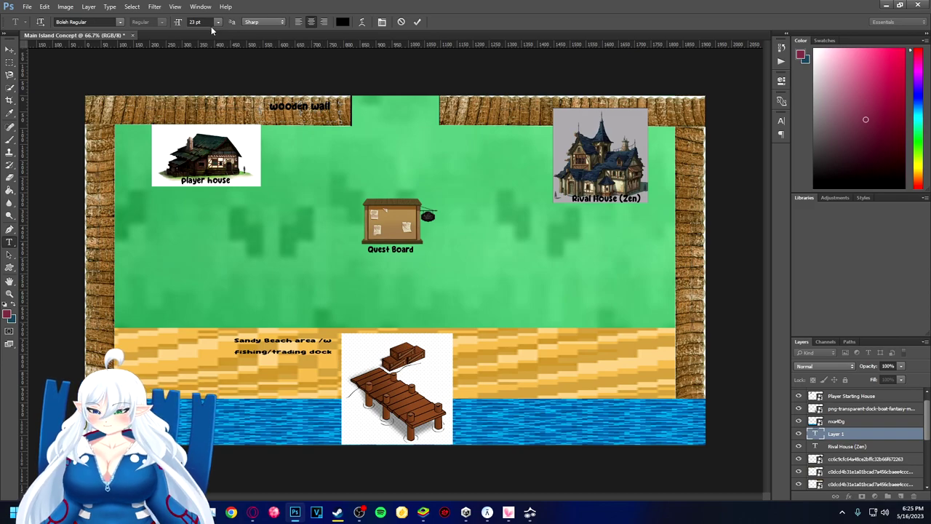
key(ctrl+a)
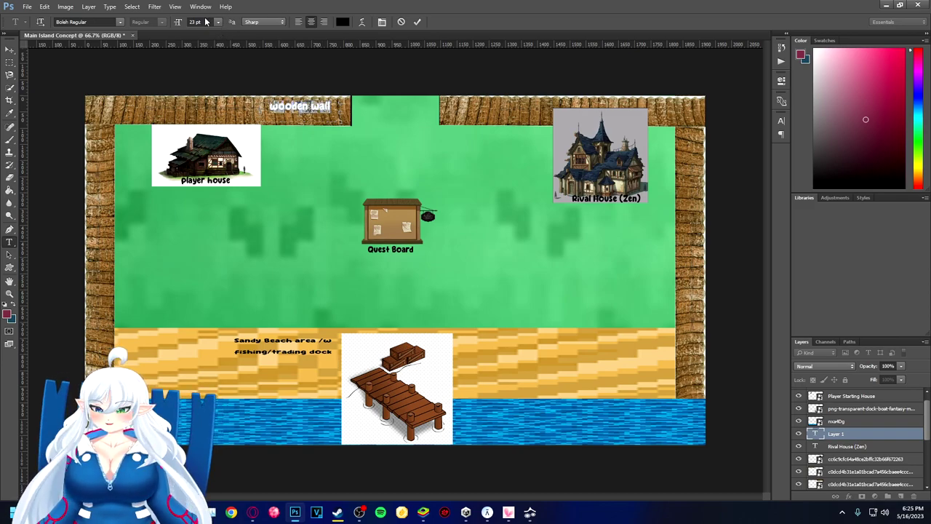
click(207, 22)
key(Up)
key(Up)
key(Up)
key(Up)
key(Up)
key(Up)
key(Up)
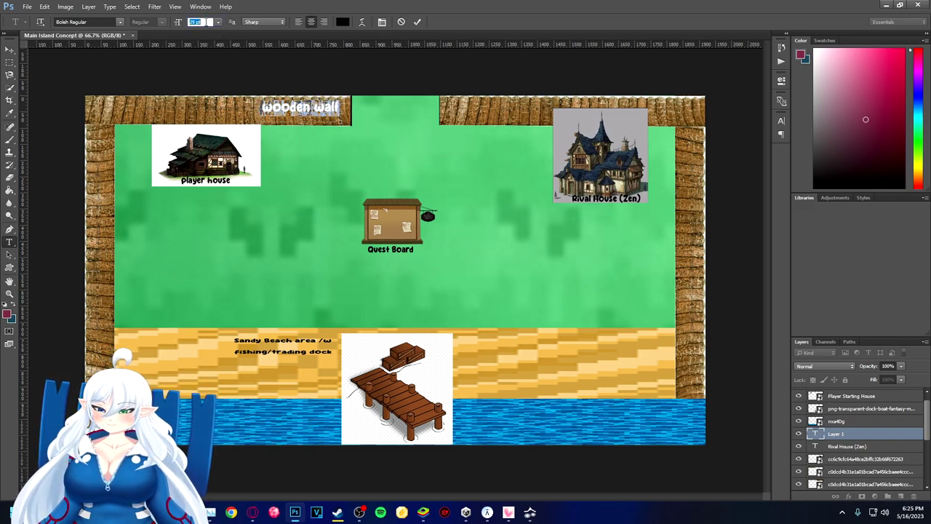
key(Return)
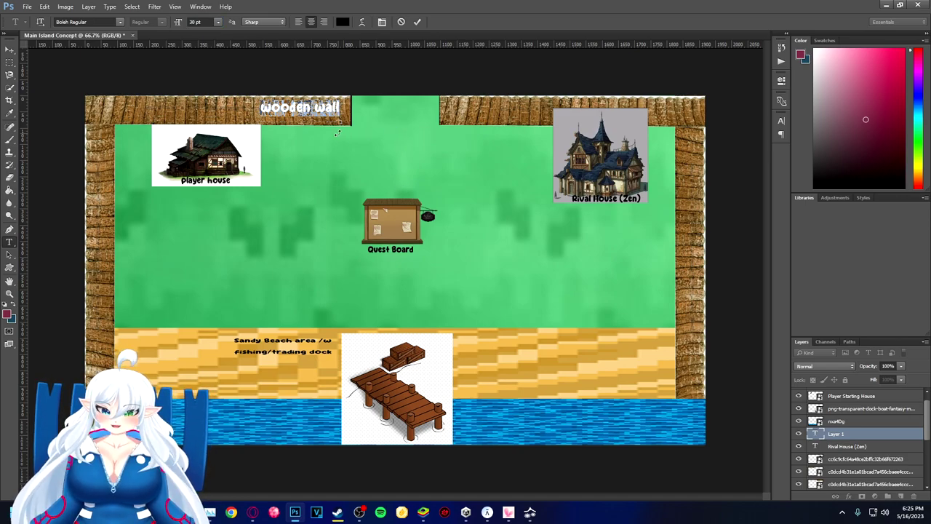
key(ctrl+Return)
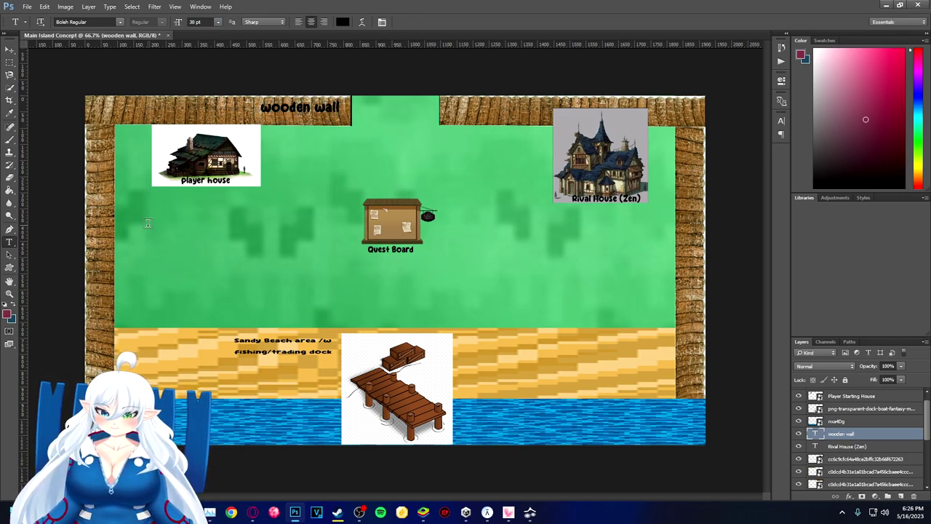
click(12, 49)
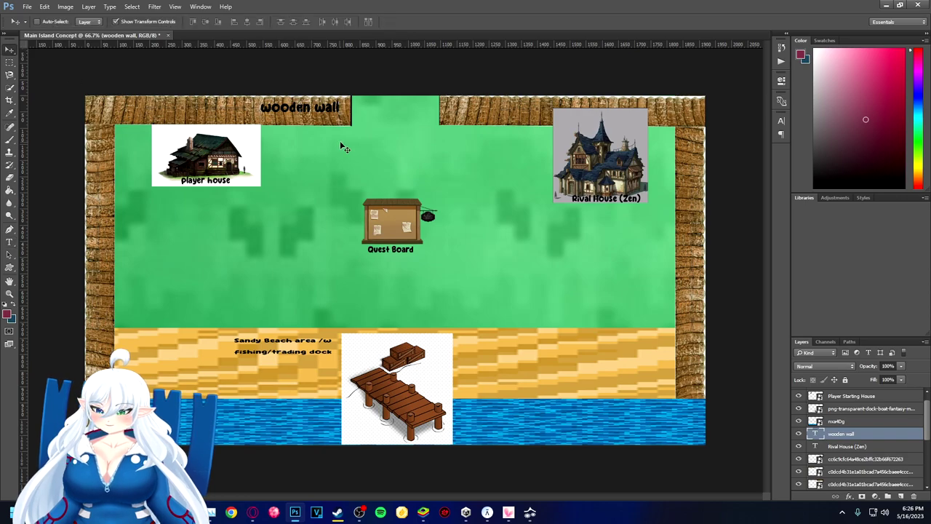
Move the wooden wall label into the wall gap and add '& Gate' beneath it
drag(326, 115, 417, 114)
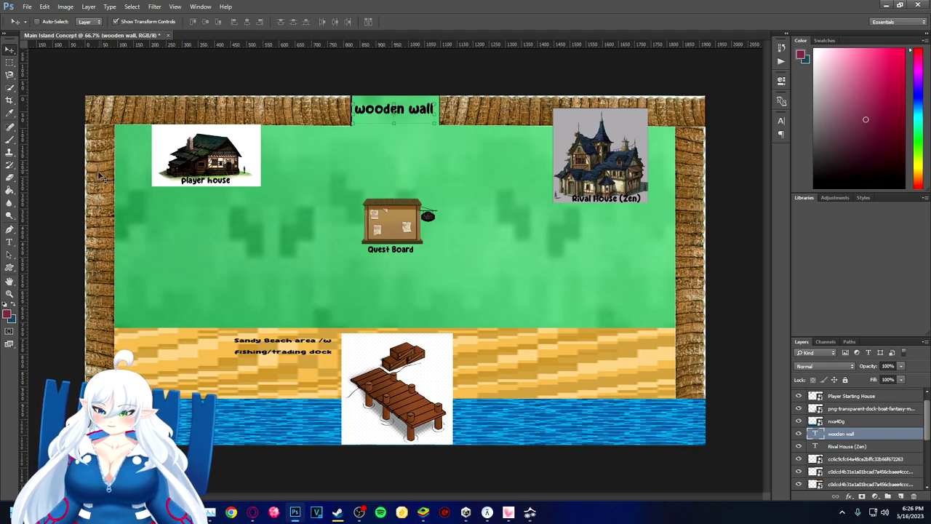
click(9, 241)
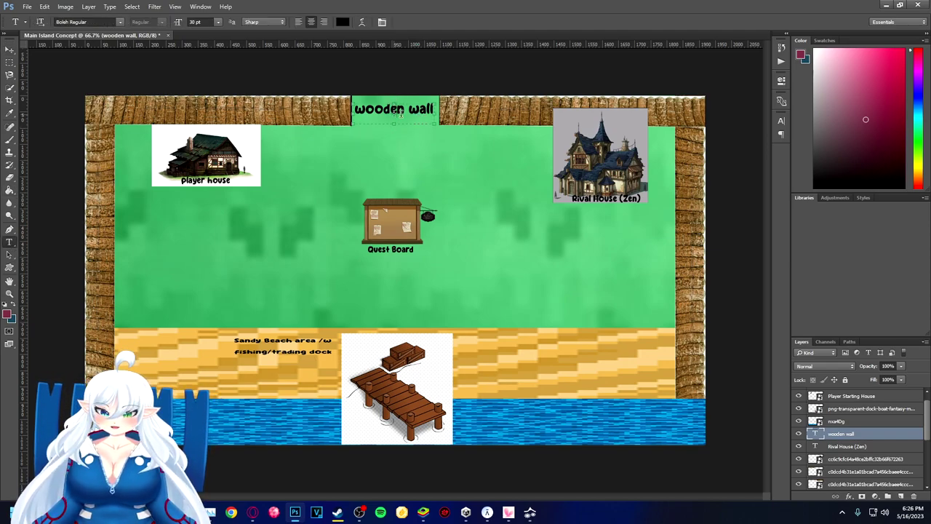
drag(353, 126, 436, 154)
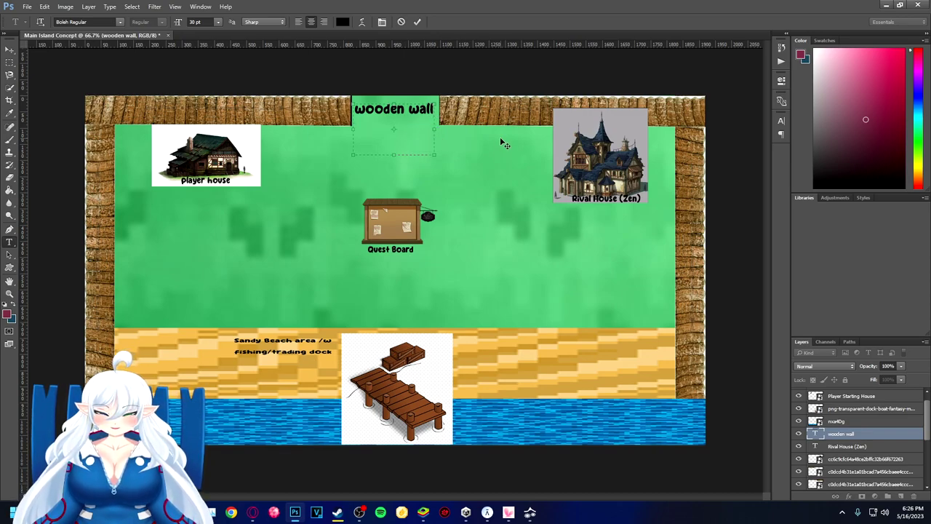
text(& Gate)
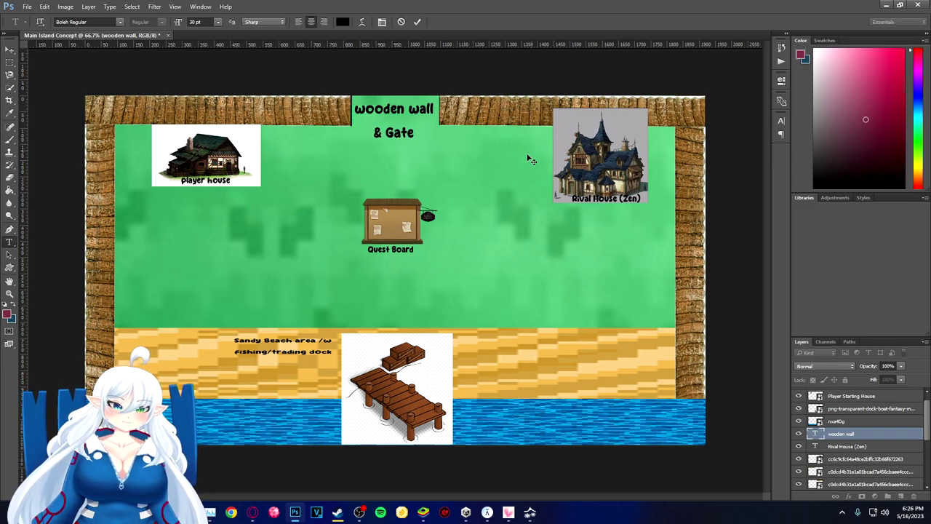
key(ctrl+Return)
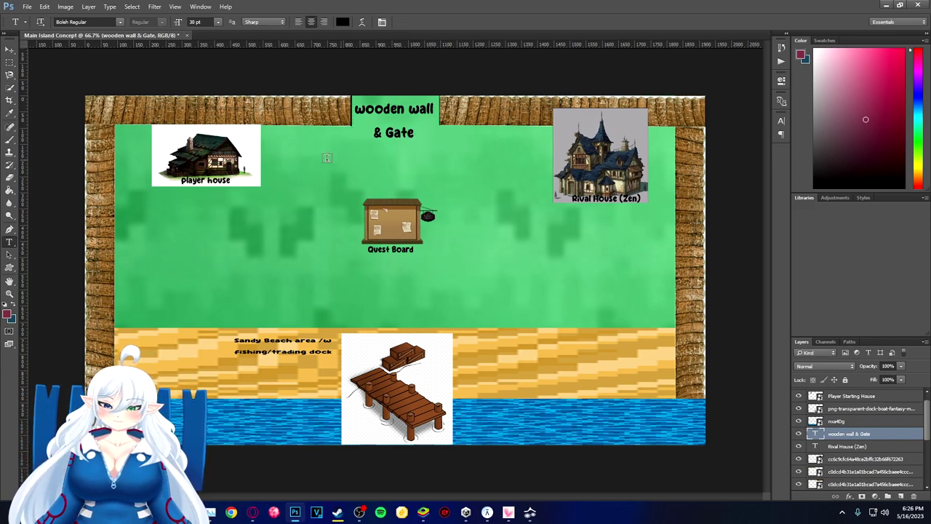
click(11, 51)
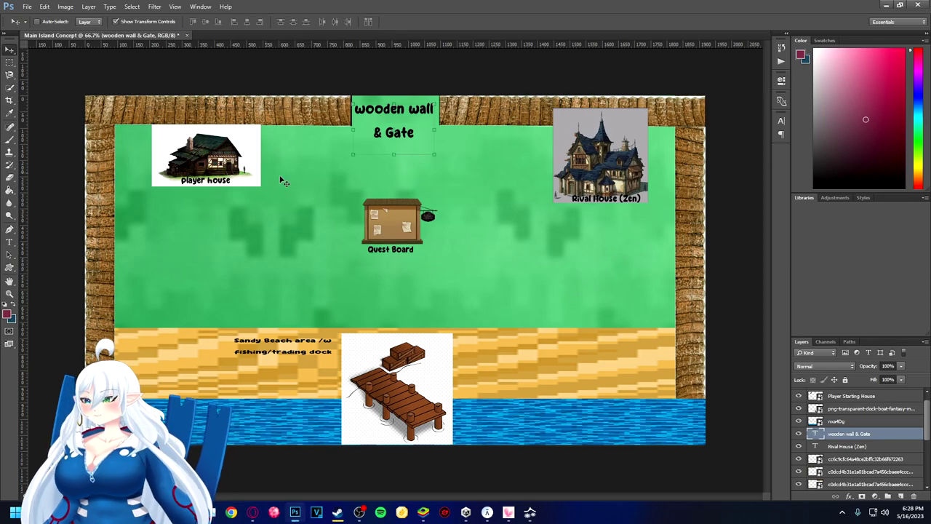
mouse_move(532, 515)
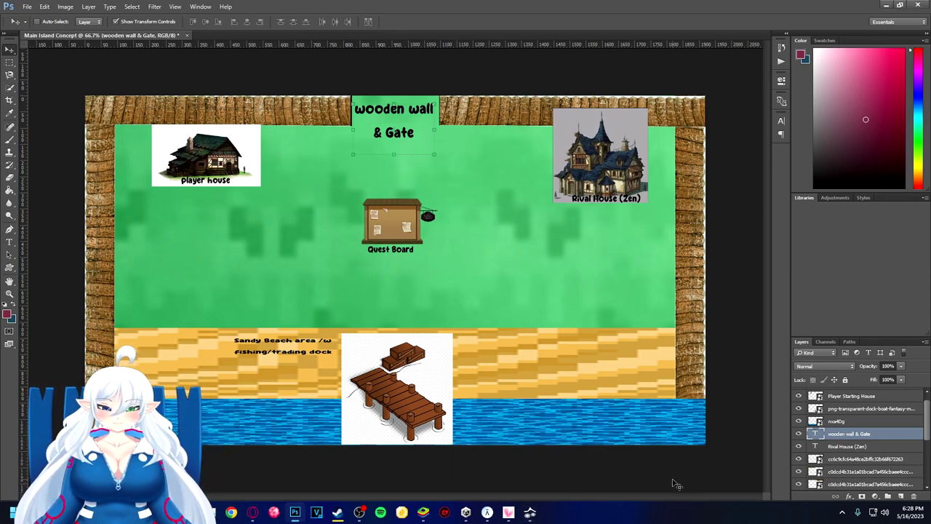
click(253, 512)
Search Google Images for 'pokemon transparent cliff' and browse the Pokemon-style Cliffs result
scroll(269, 142, up, 2)
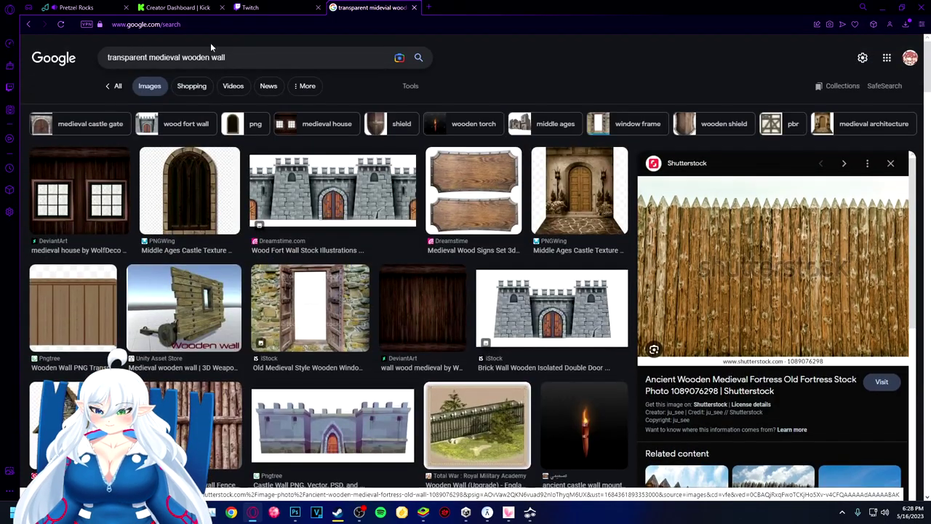
drag(248, 57, 78, 59)
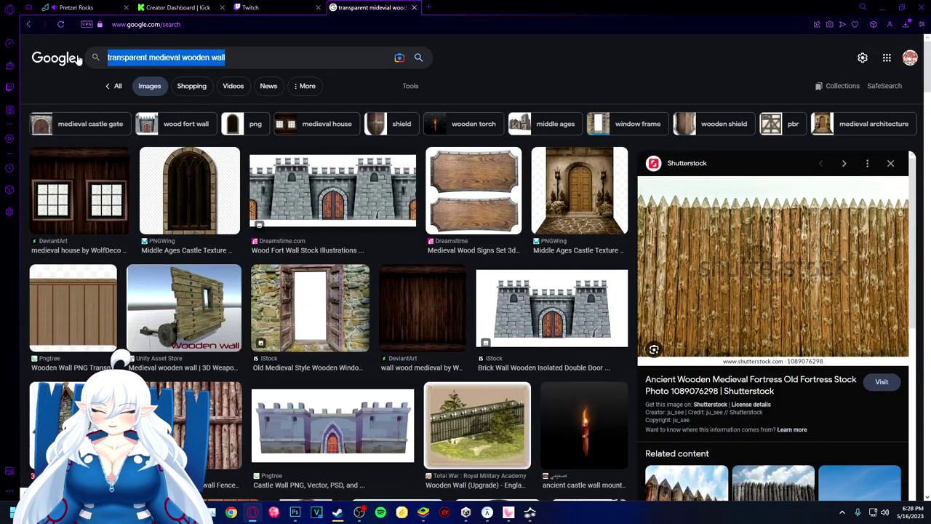
text(pokemon )
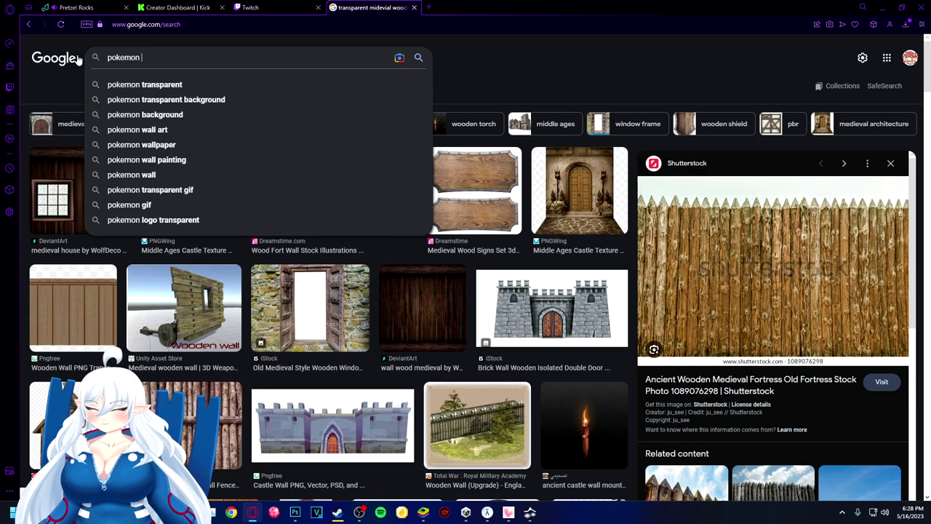
text(transpare)
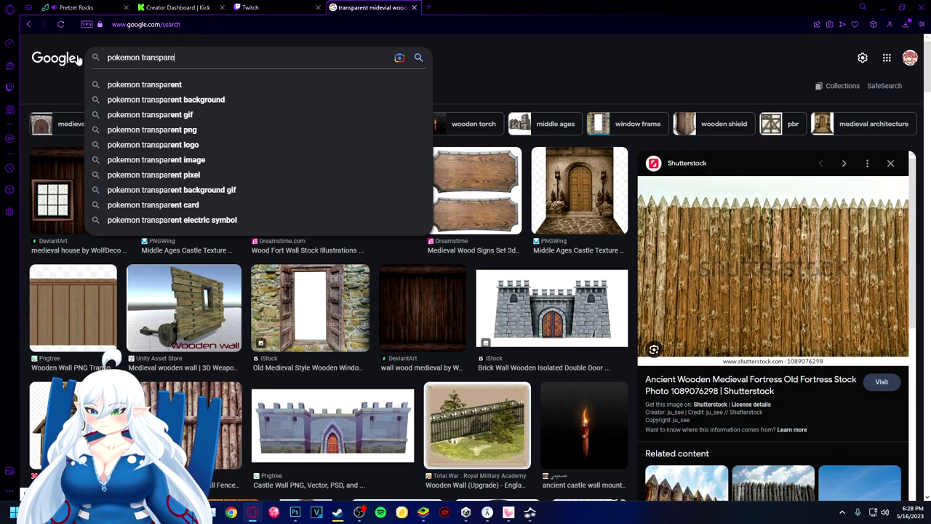
text(nt cliff)
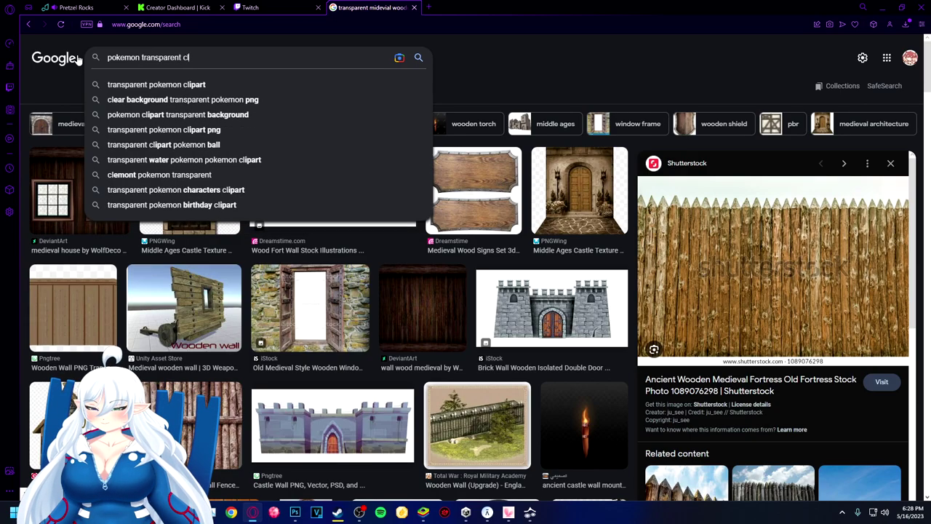
key(Return)
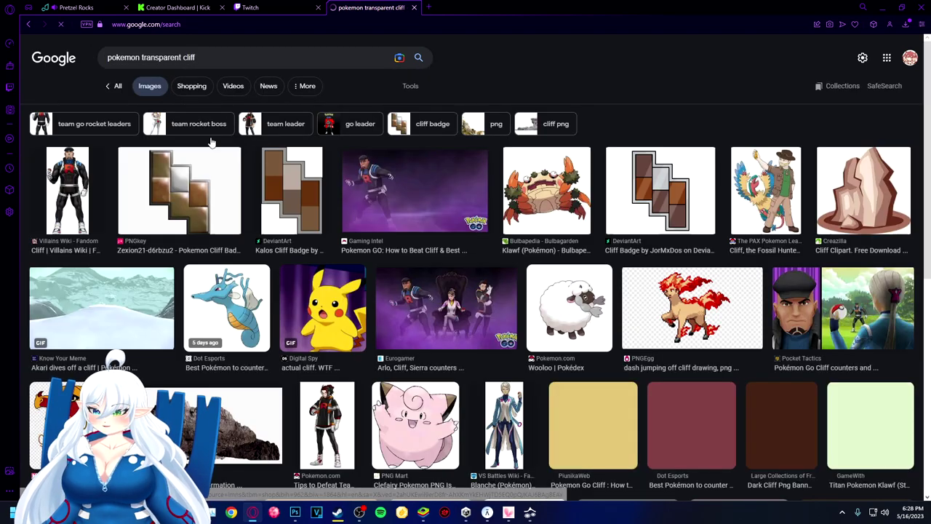
click(214, 57)
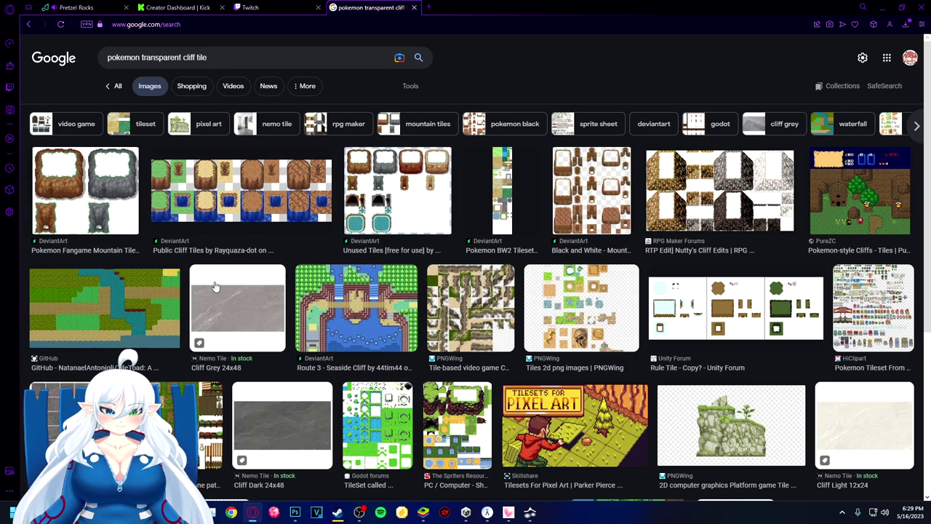
click(857, 219)
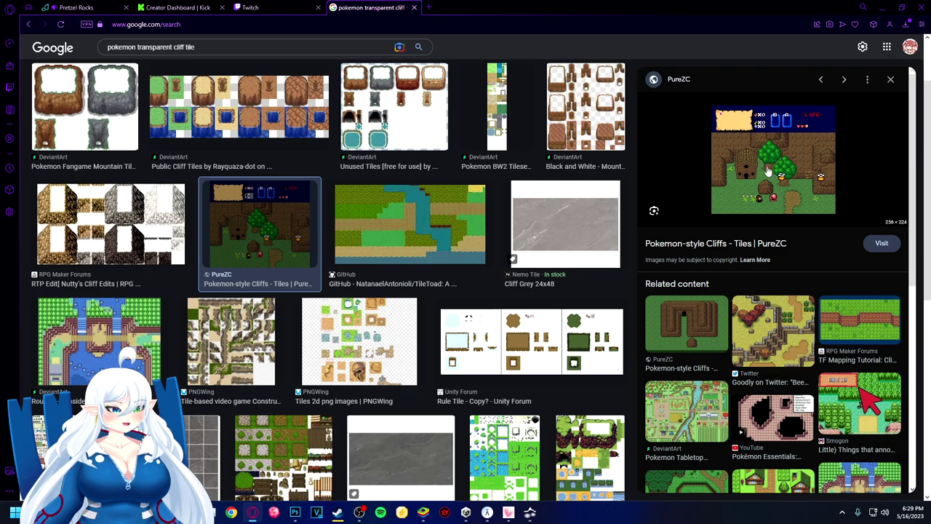
click(806, 182)
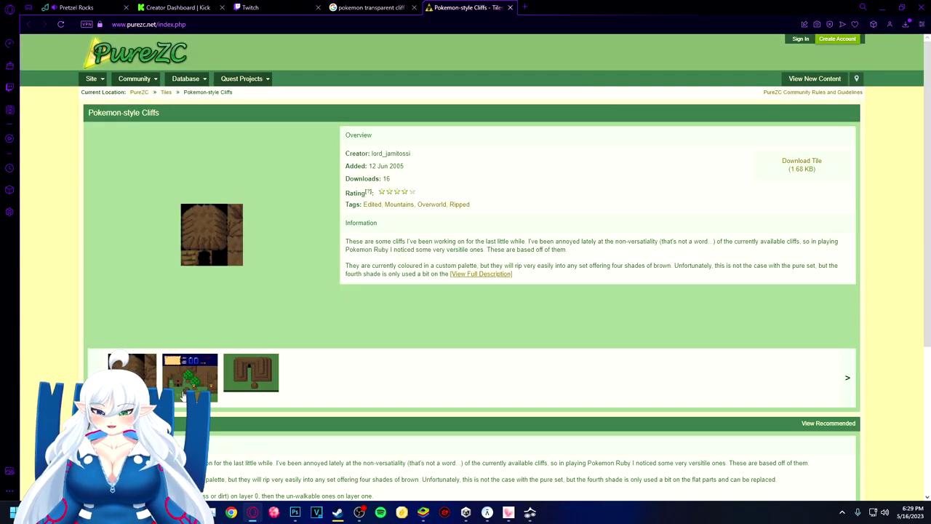
click(184, 395)
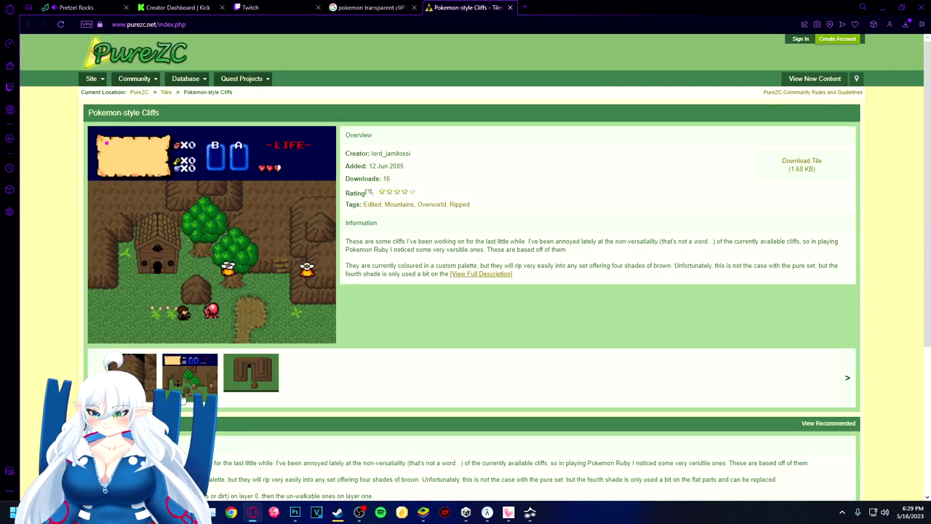
click(251, 385)
click(189, 378)
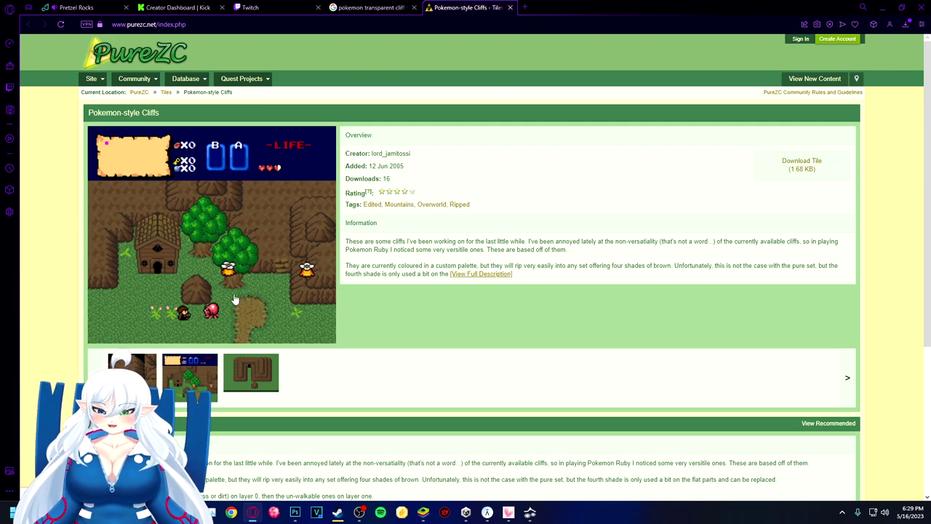
click(371, 7)
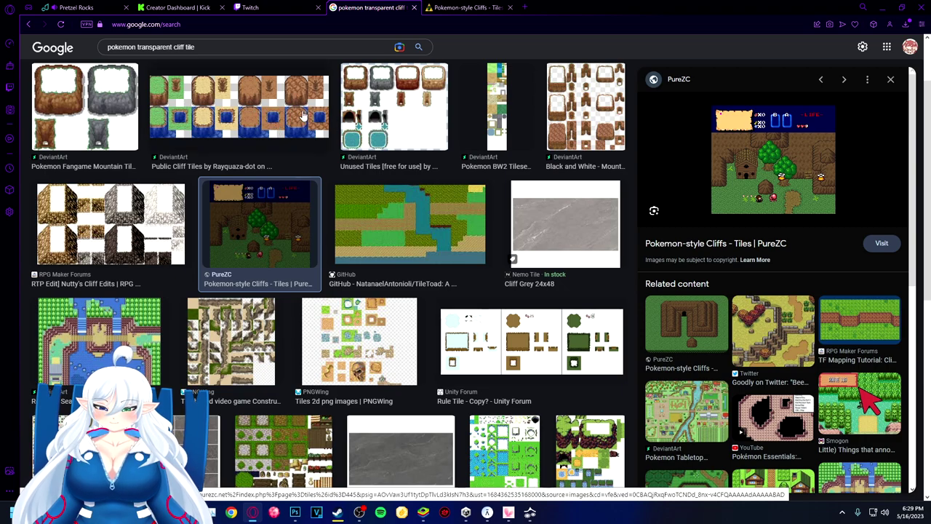
Save the Pokemon Fangame Mountain Tiles image to disk
click(571, 125)
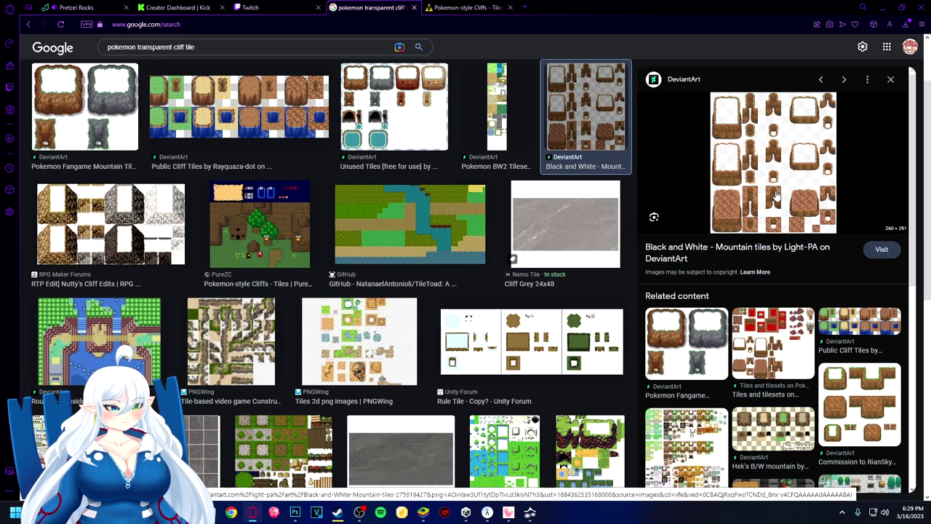
right_click(776, 195)
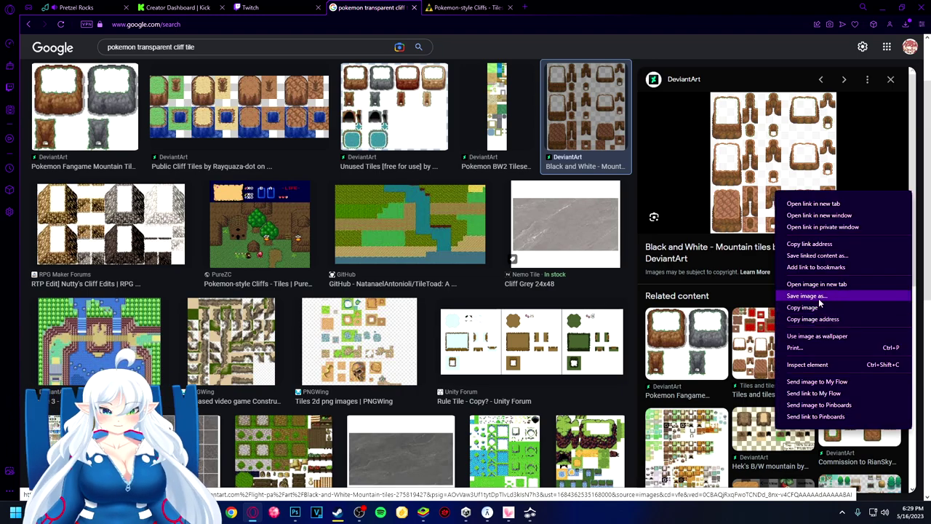
click(807, 296)
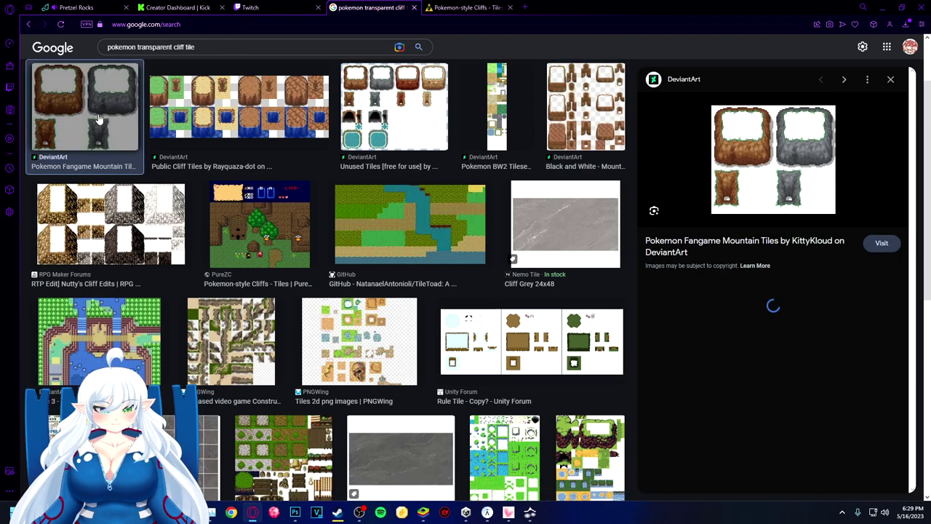
right_click(749, 138)
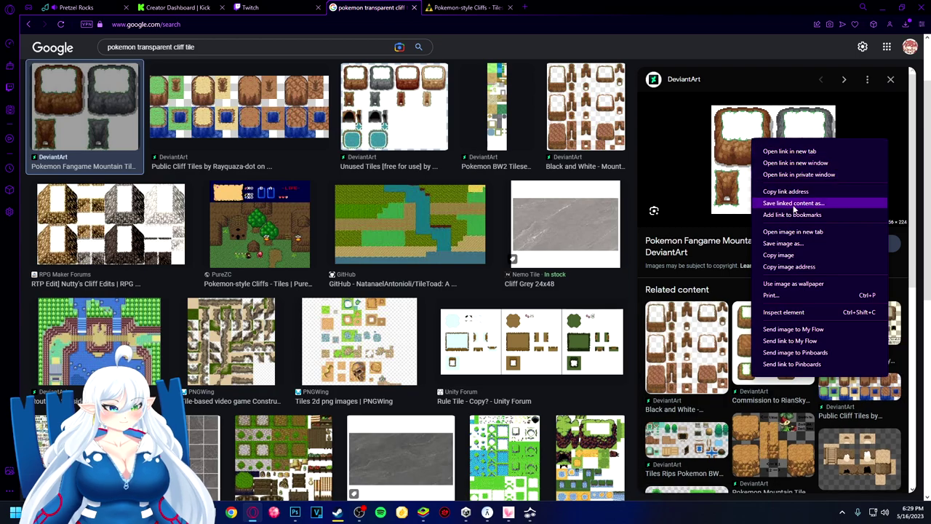
click(771, 249)
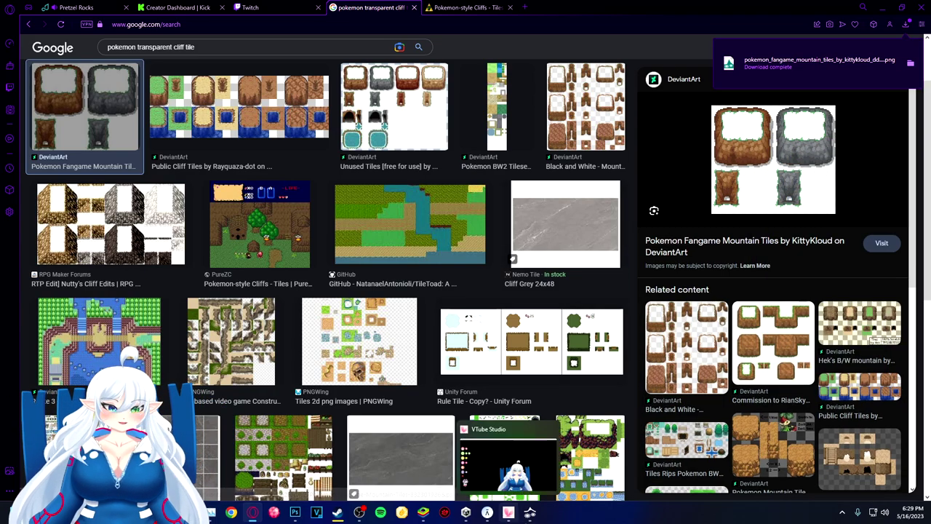
click(292, 518)
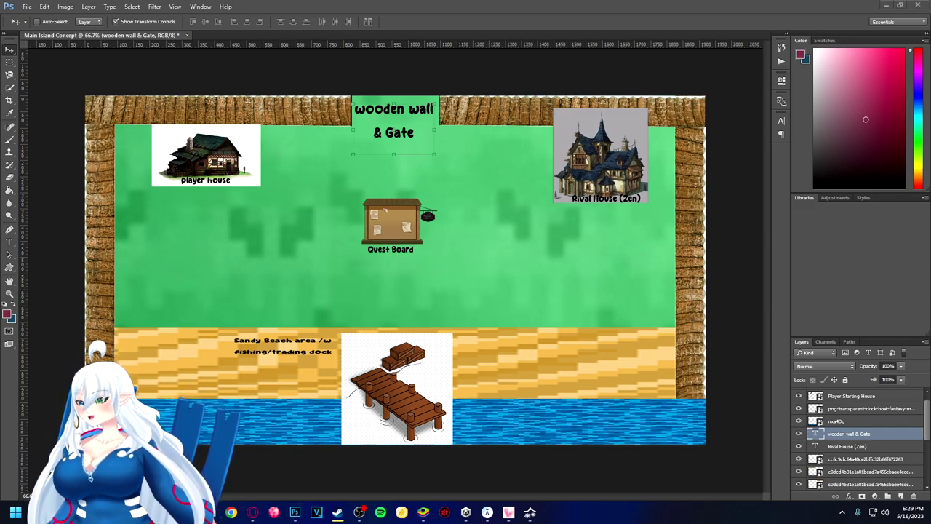
Place the downloaded mountain tiles PNG onto the grass
drag(448, 290, 561, 285)
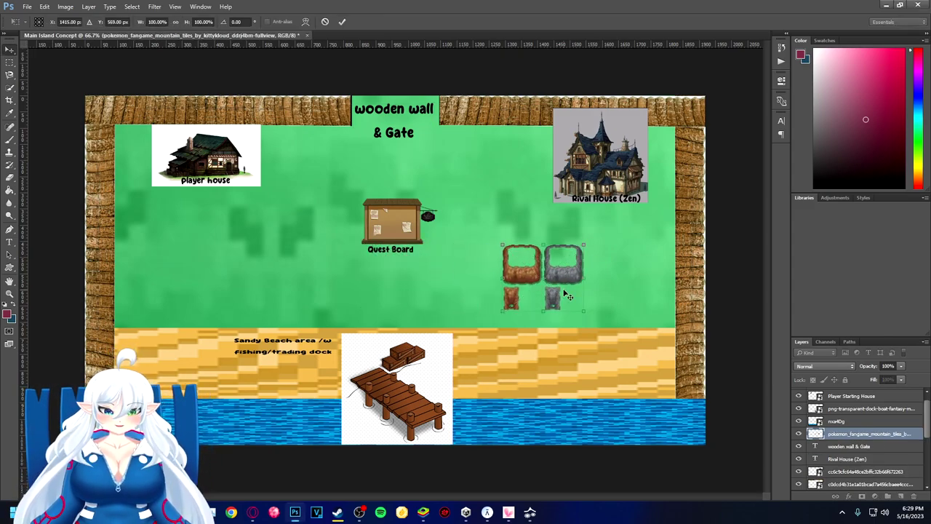
key(Return)
scroll(557, 292, up, 3)
scroll(561, 302, down, 4)
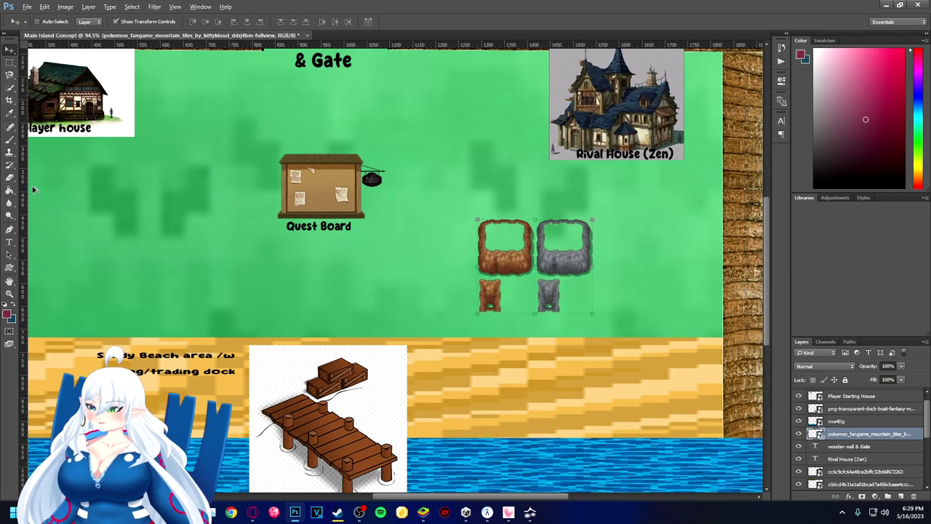
Rasterize the tiles layer and erase everything except the brown log piece
click(15, 181)
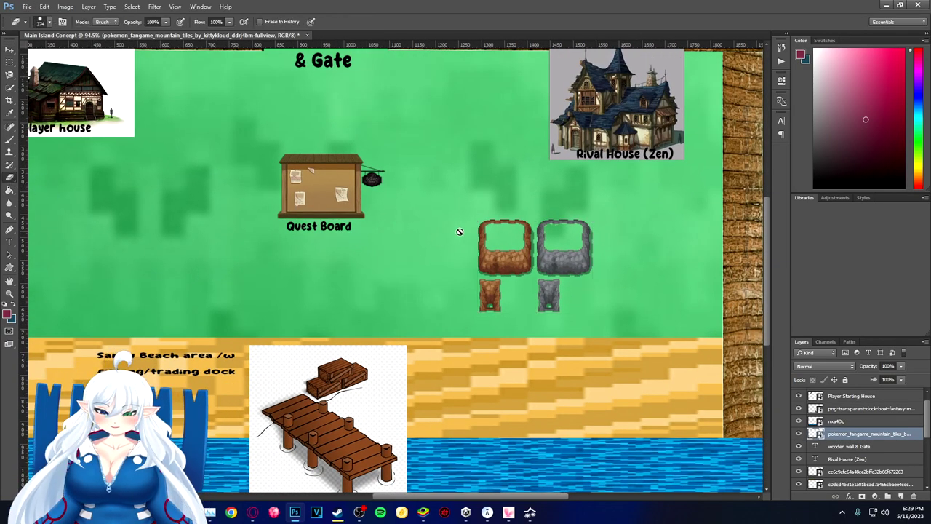
click(488, 238)
click(446, 200)
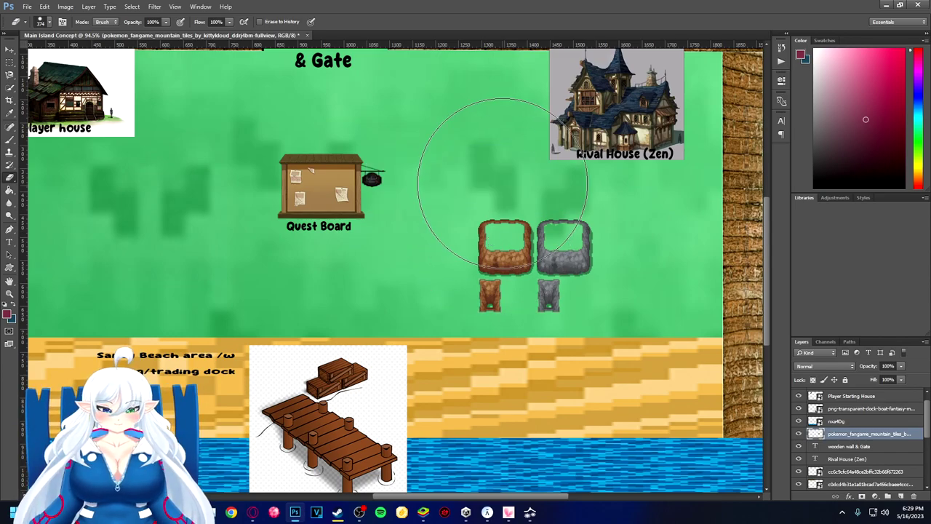
click(518, 163)
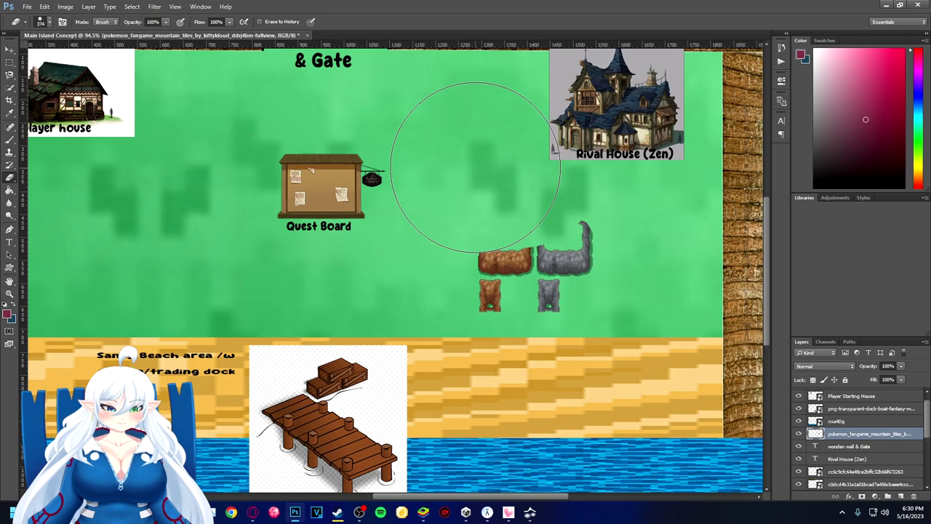
click(536, 164)
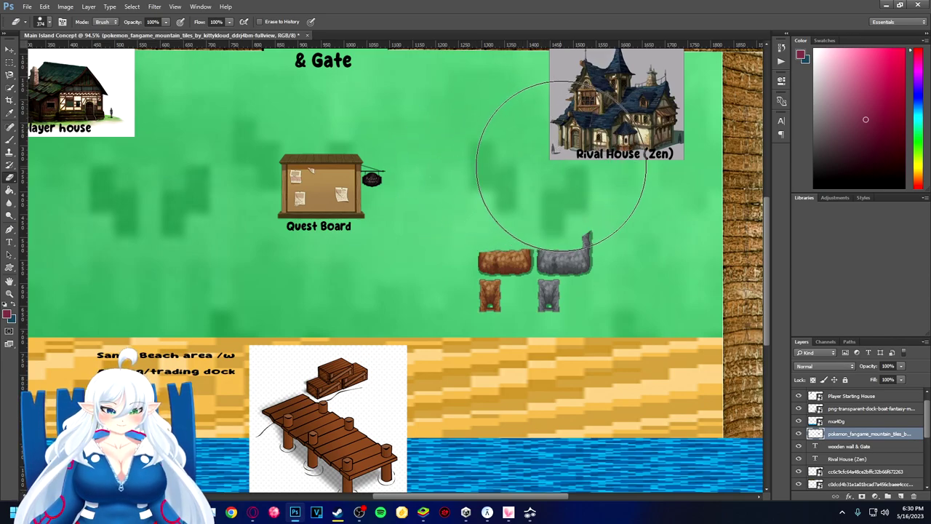
click(618, 274)
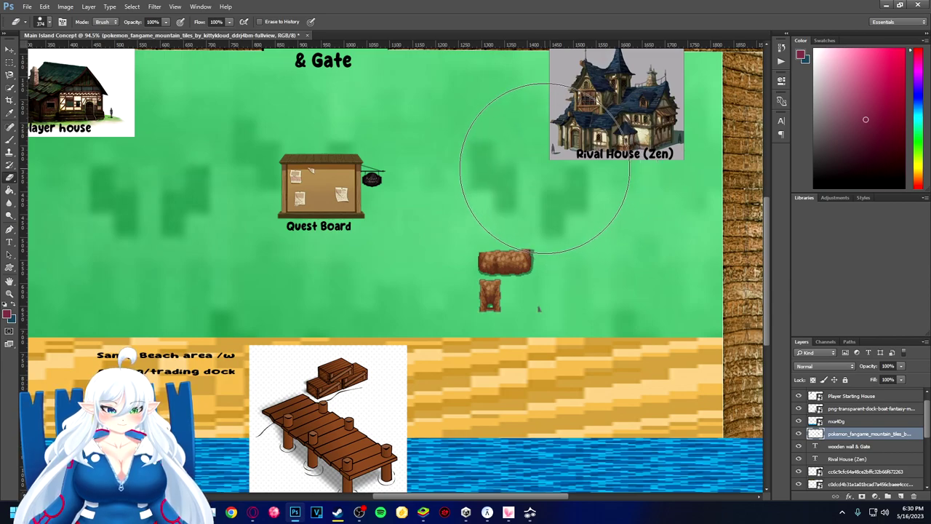
click(509, 320)
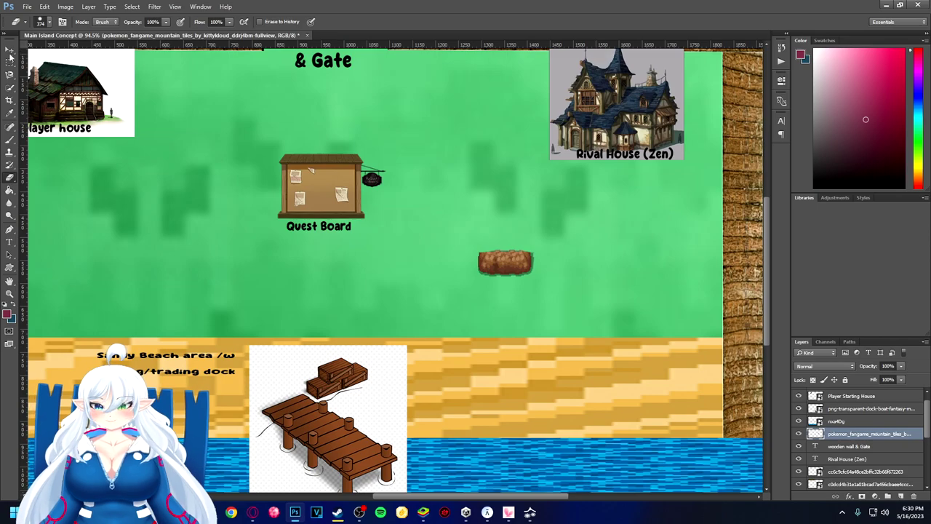
click(9, 49)
scroll(351, 240, down, 3)
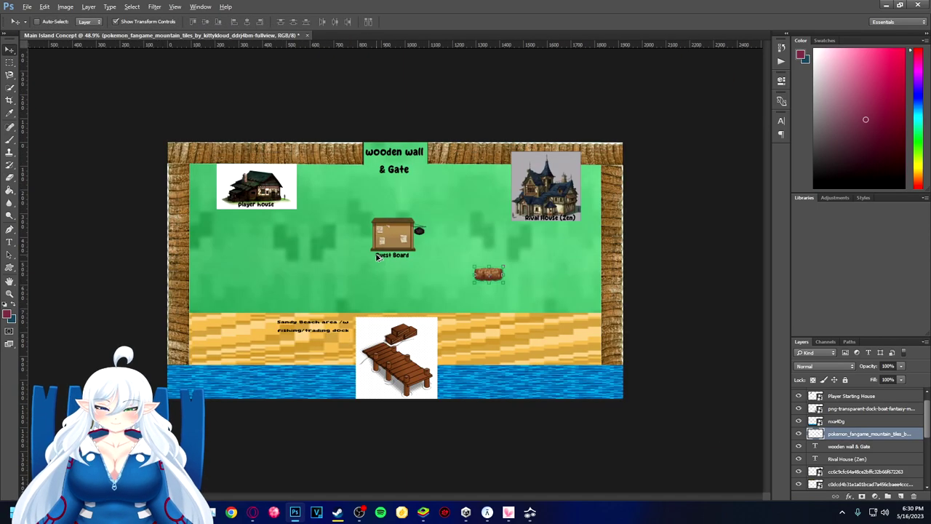
Stretch the dirt strip to about 1878 px wide, commit, and move it into the grass
scroll(385, 261, up, 2)
drag(501, 276, 164, 335)
mouse_move(262, 326)
mouse_down()
mouse_move(657, 327)
mouse_move(712, 336)
mouse_move(716, 326)
mouse_move(257, 320)
mouse_up()
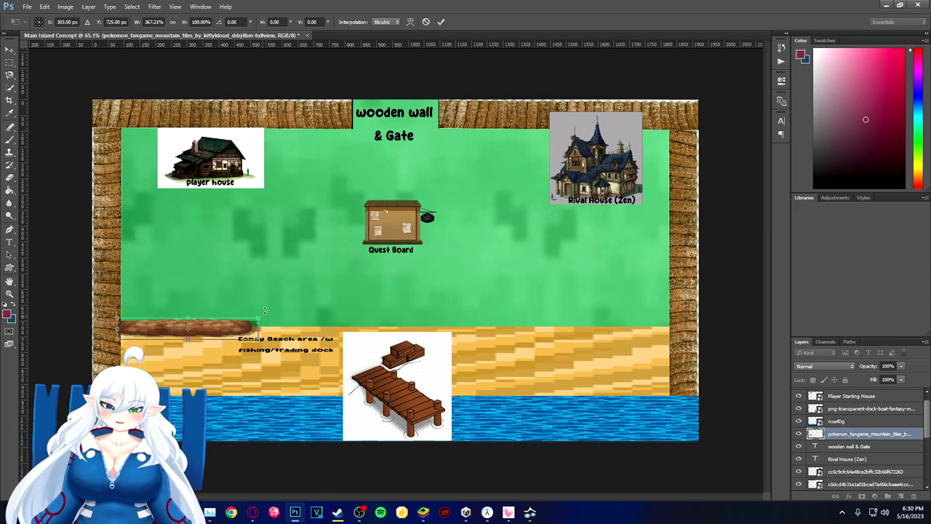
double_click(207, 326)
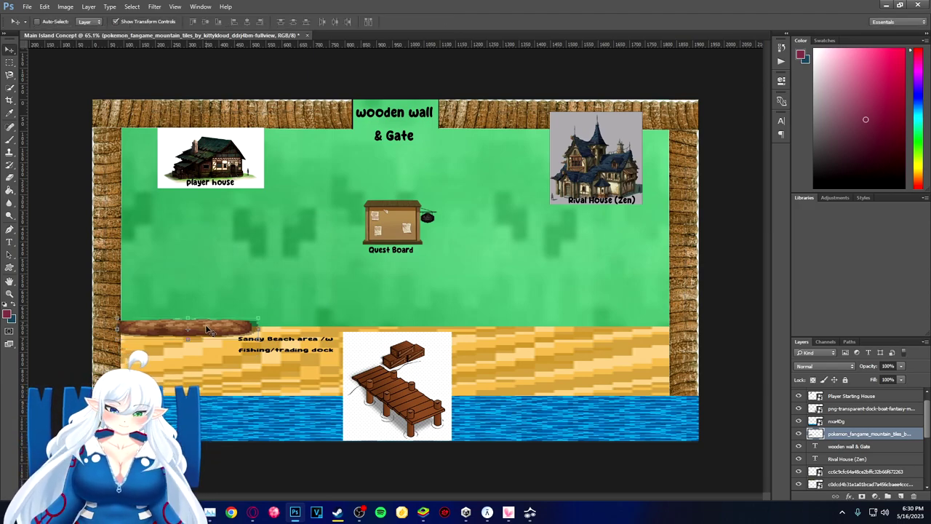
drag(207, 329, 538, 275)
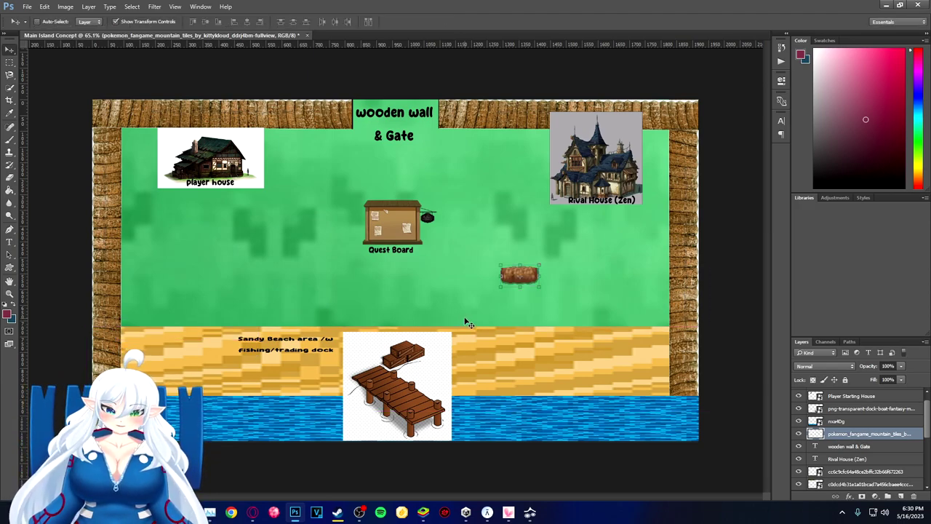
scroll(523, 289, up, 5)
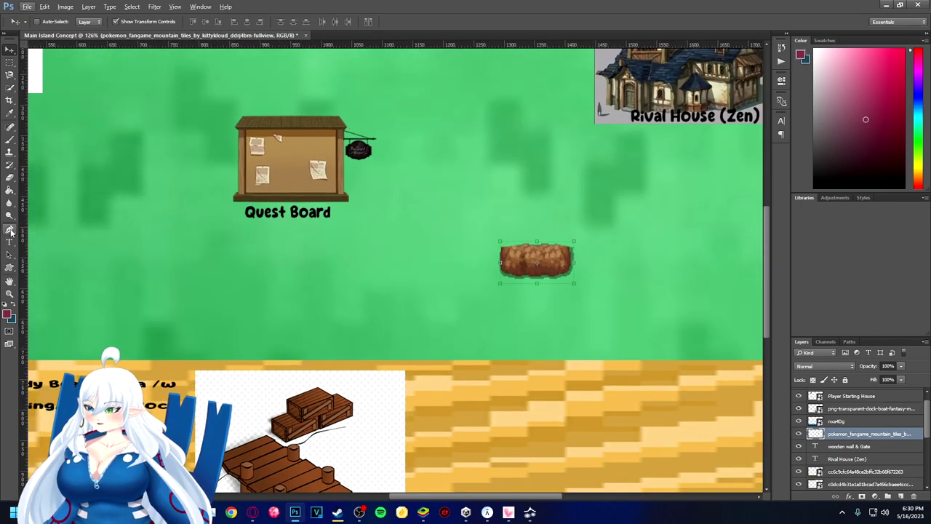
Select the Eraser and adjust its brush size and hardness settings
click(8, 177)
click(9, 179)
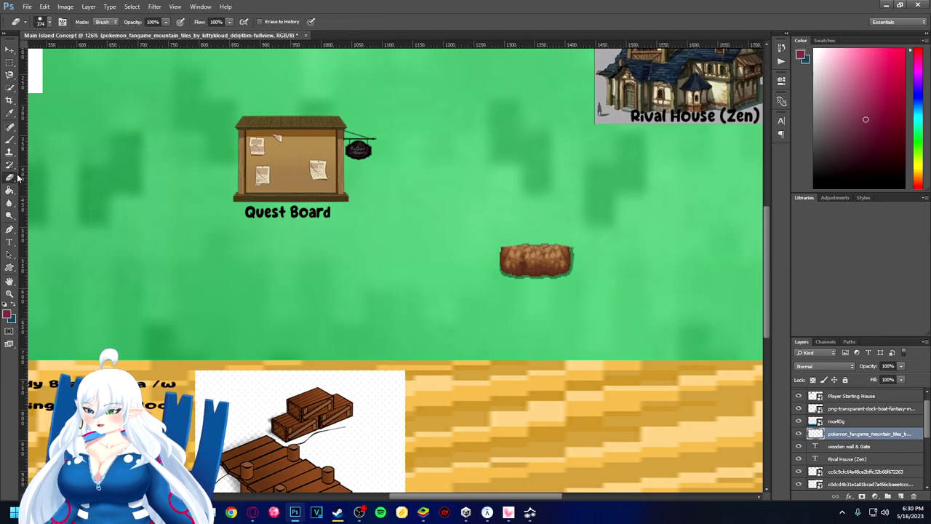
click(48, 23)
click(97, 26)
click(94, 26)
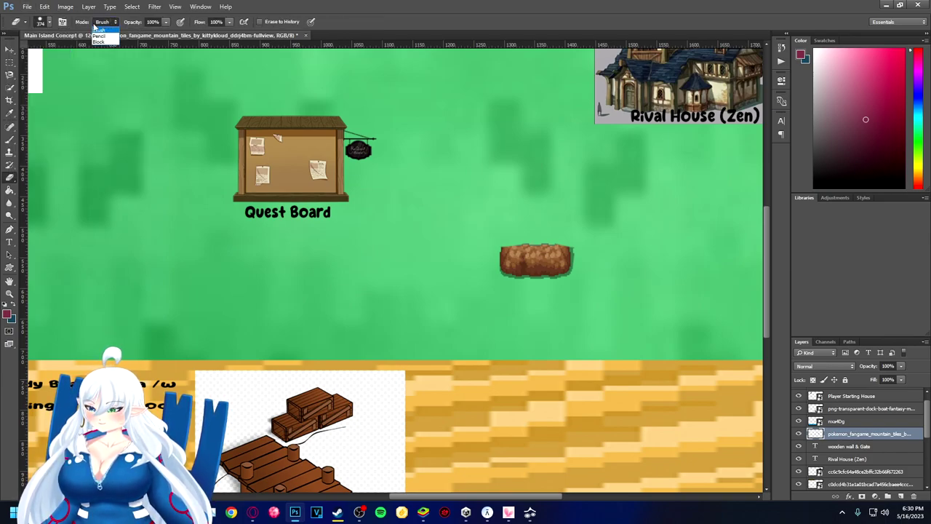
click(49, 26)
click(46, 24)
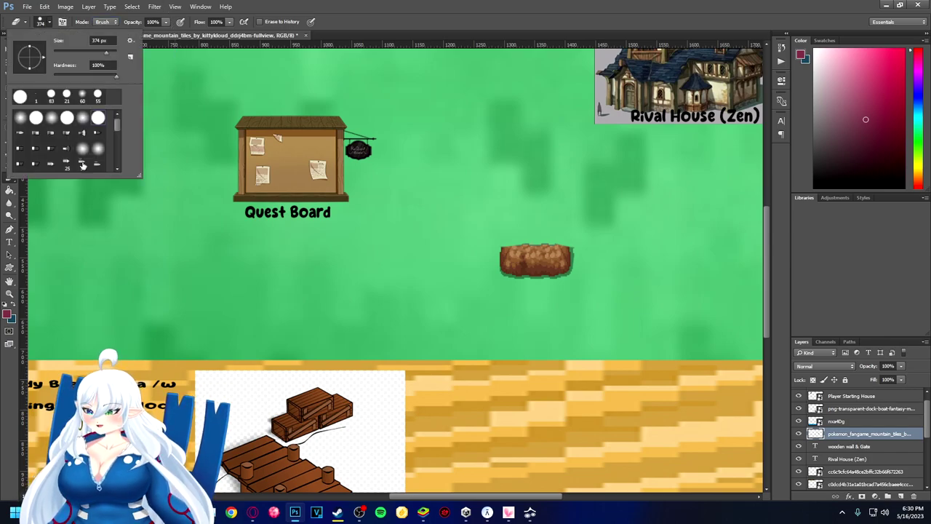
scroll(83, 166, down, 5)
scroll(84, 168, up, 5)
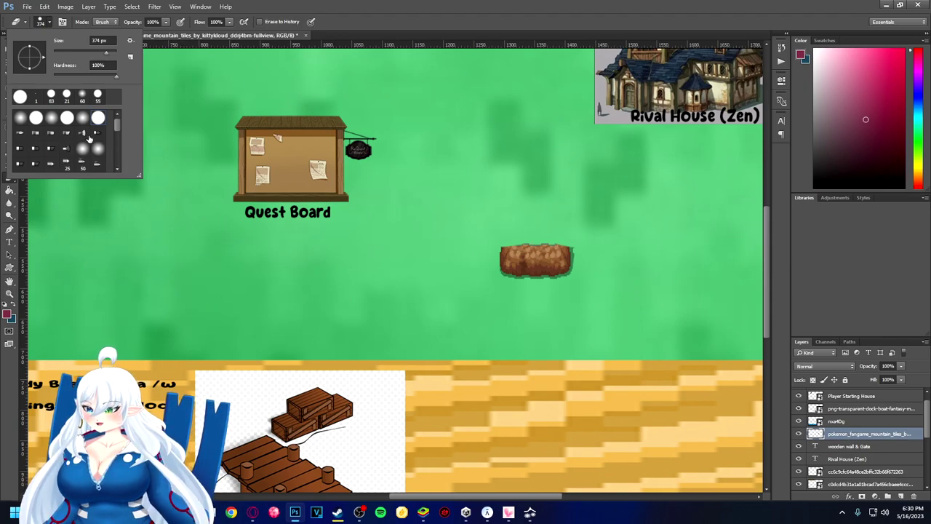
double_click(410, 13)
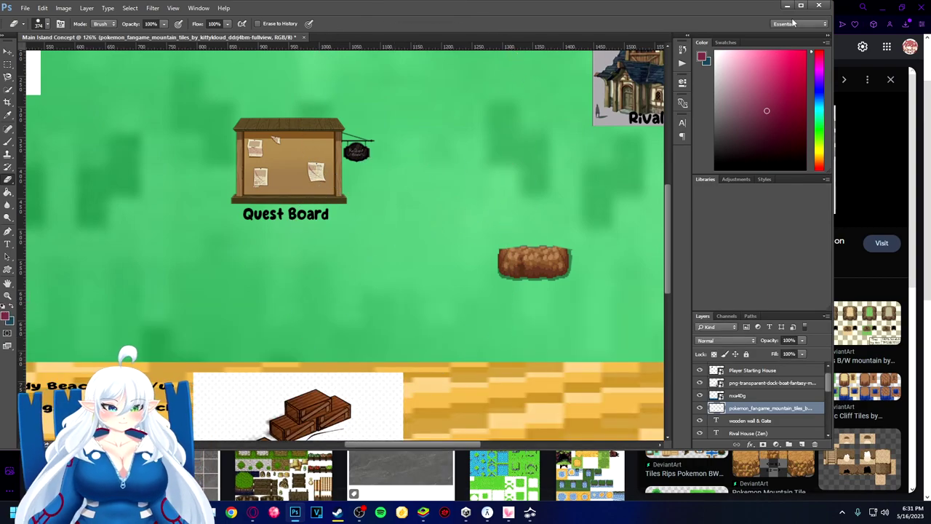
click(802, 6)
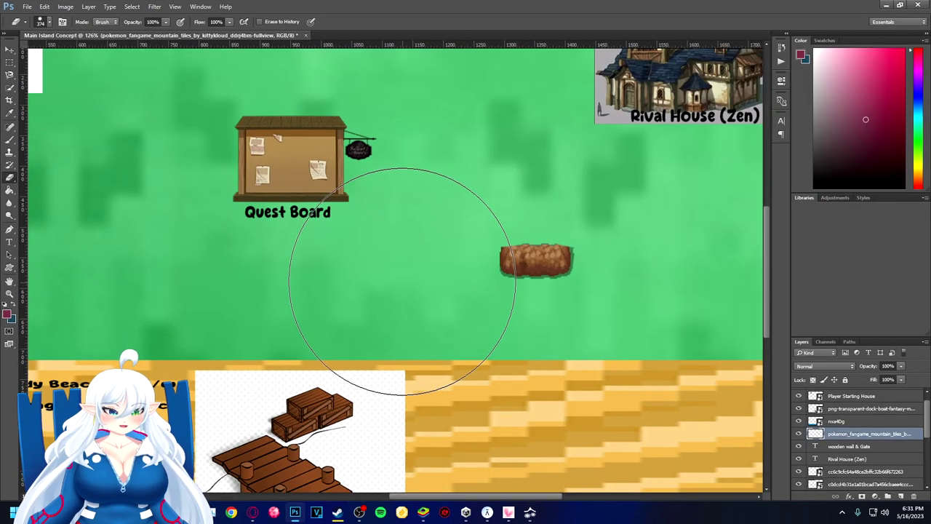
Erase both ends of the dirt piece, leaving a small square tile
click(404, 266)
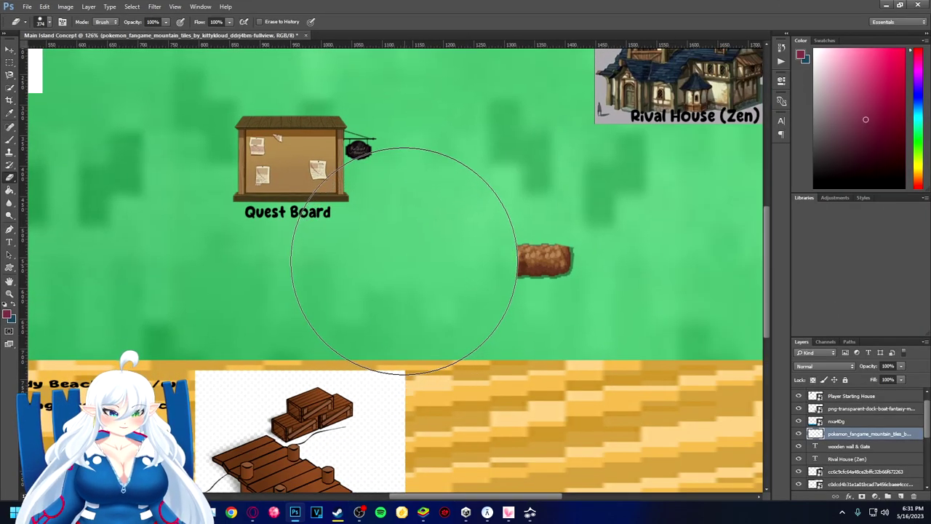
click(668, 266)
click(666, 261)
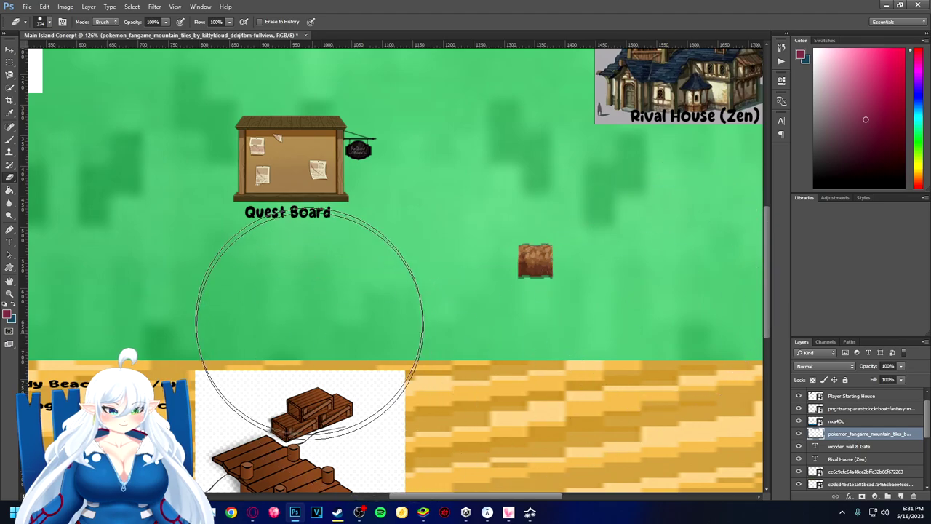
click(9, 49)
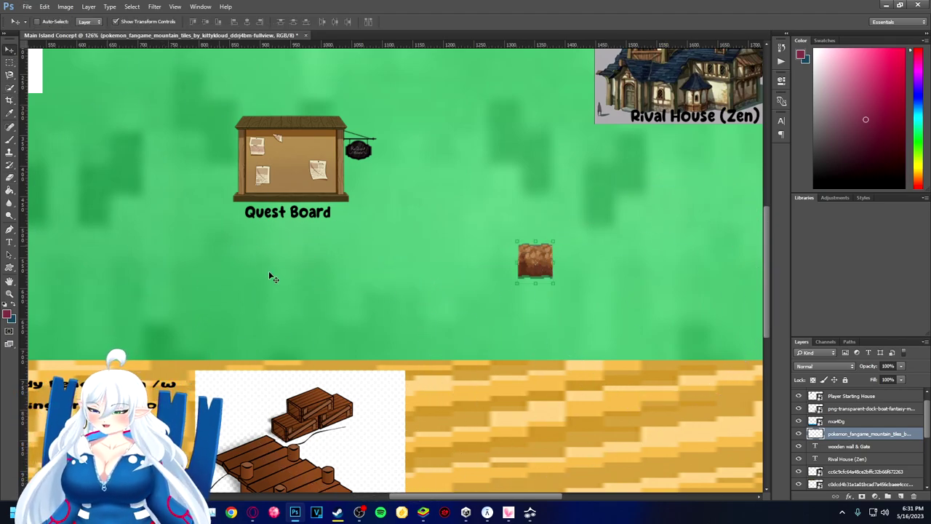
scroll(327, 284, down, 2)
scroll(383, 267, down, 4)
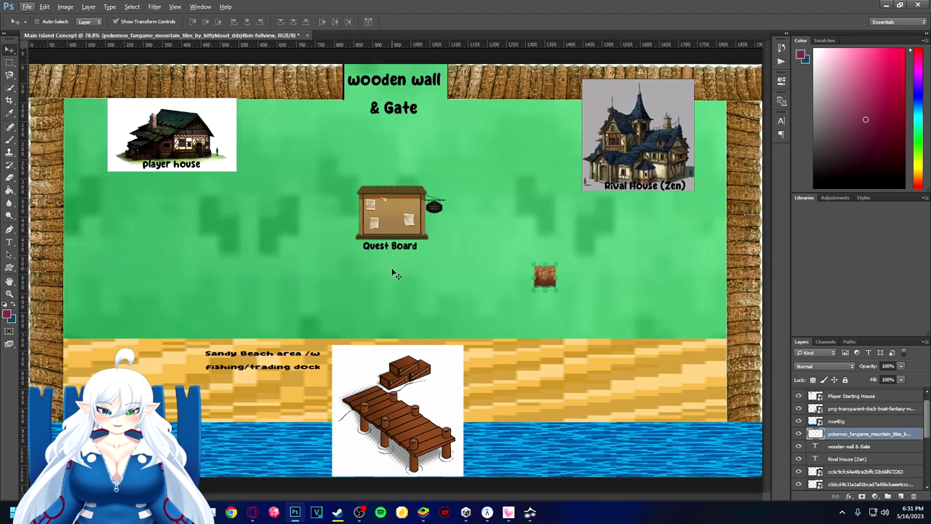
Move the dirt tile to the left edge above the beach and widen it
drag(552, 277, 121, 335)
key(ctrl+t)
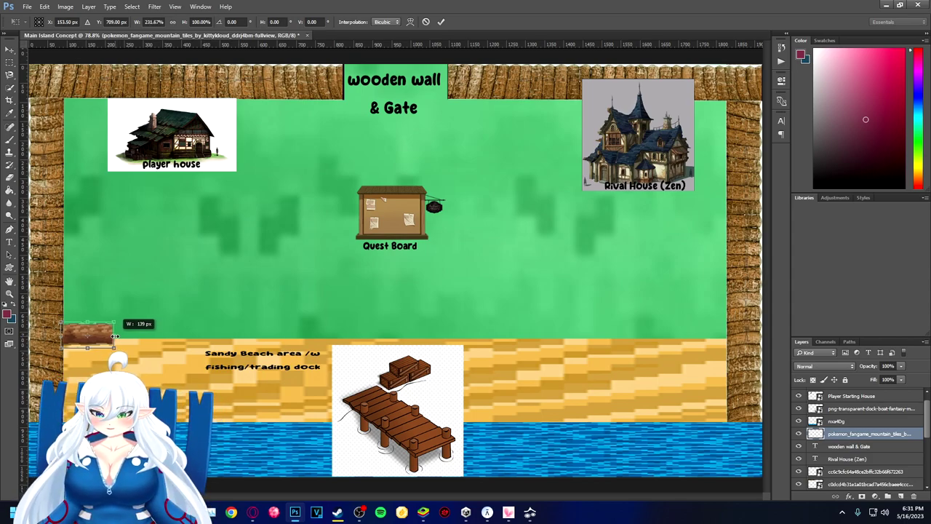
drag(114, 336, 114, 336)
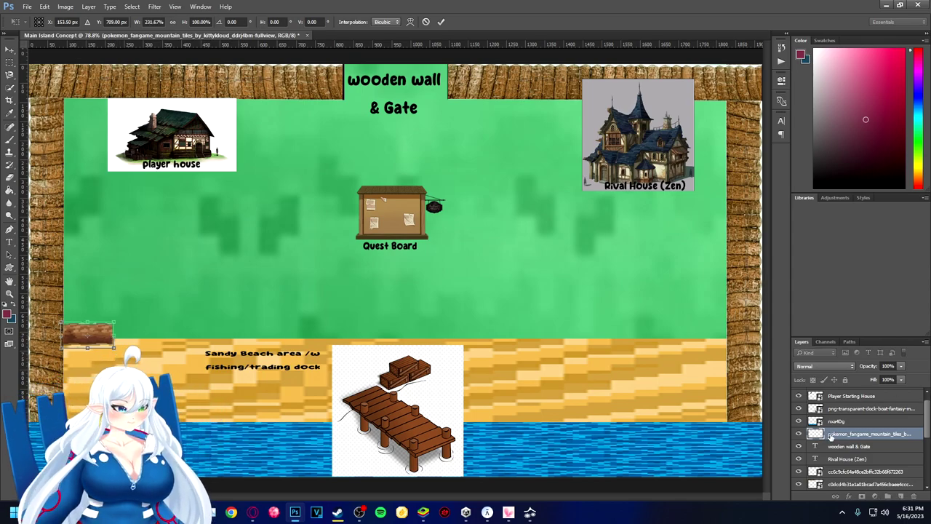
key(Return)
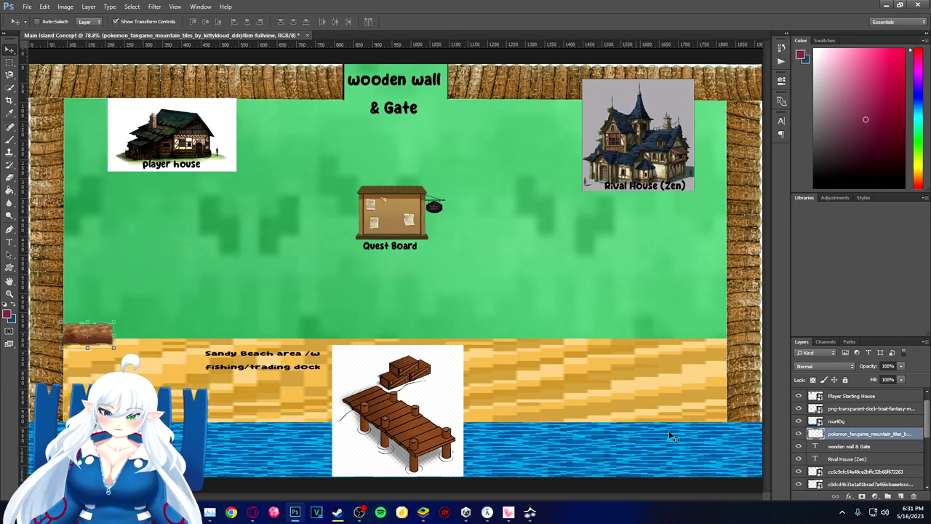
Duplicate the tile twice, placing each copy to the right along the beach edge
right_click(834, 435)
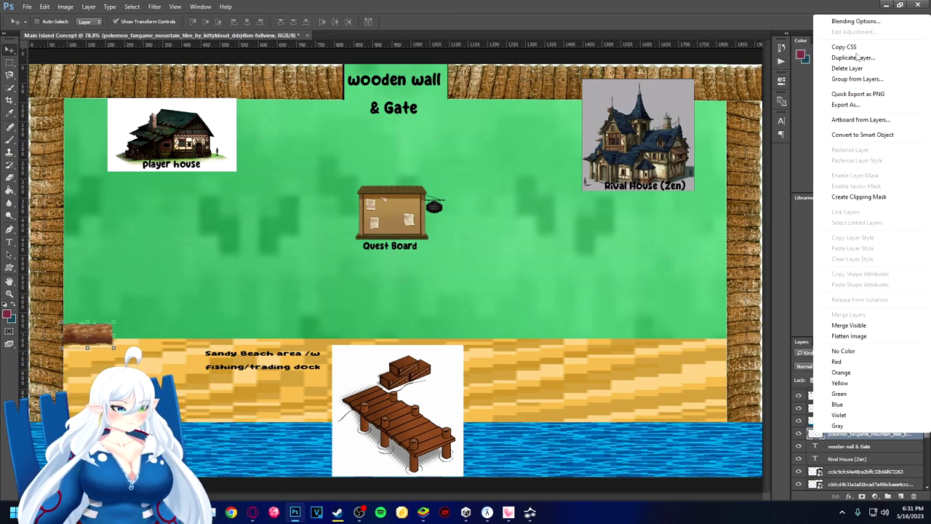
click(852, 57)
click(550, 158)
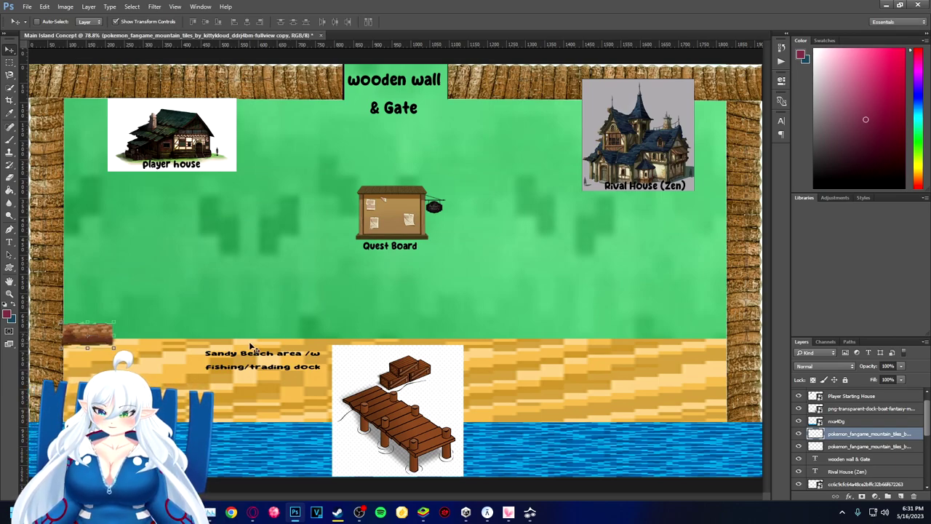
drag(101, 336, 145, 336)
right_click(835, 434)
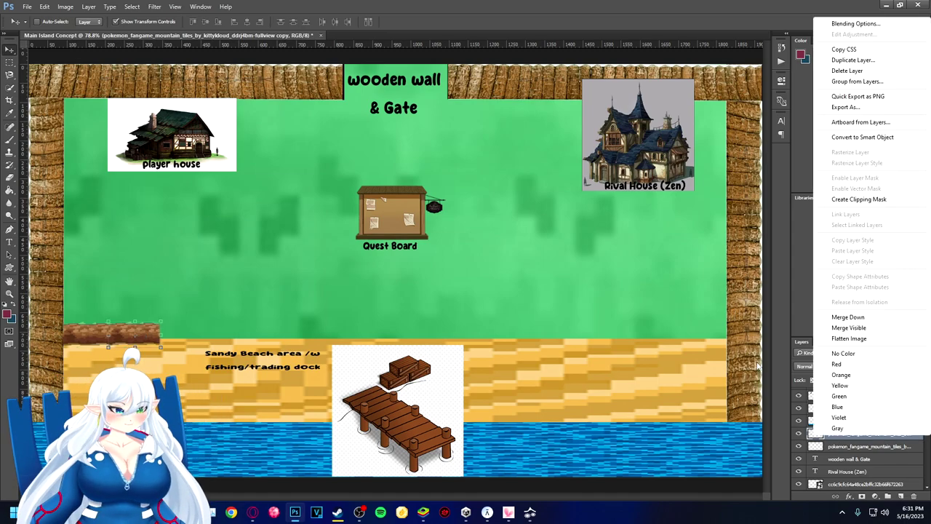
click(869, 61)
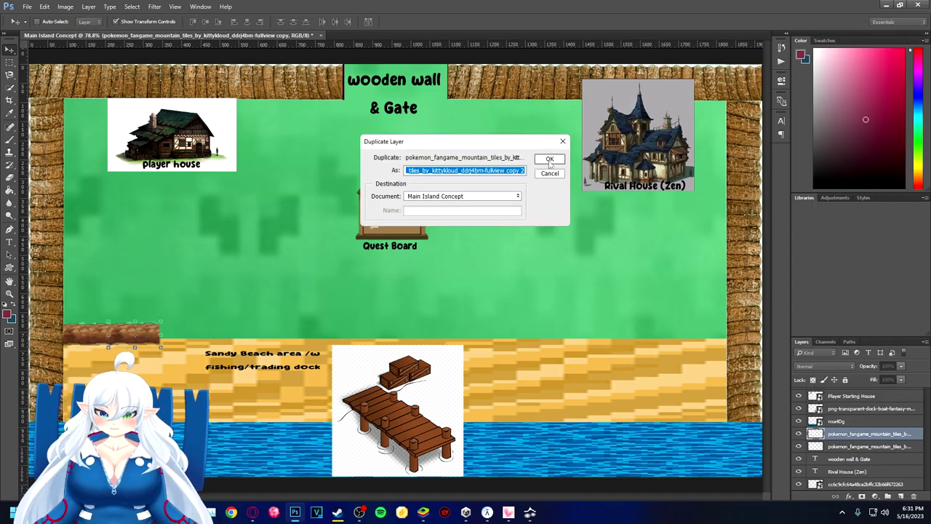
click(550, 161)
drag(105, 336, 195, 338)
Add two more tile copies at the strip's end, then also select the lowest tile layer
right_click(847, 435)
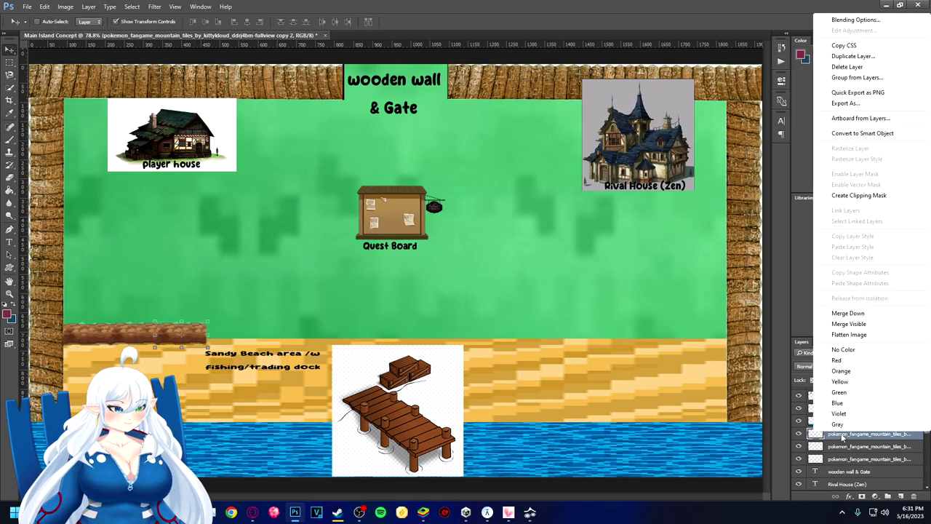
click(851, 56)
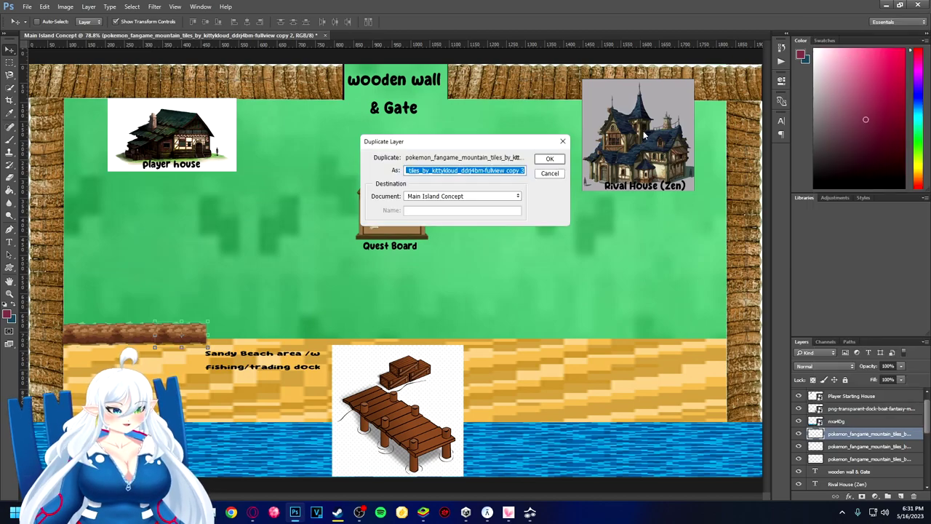
drag(180, 343, 235, 340)
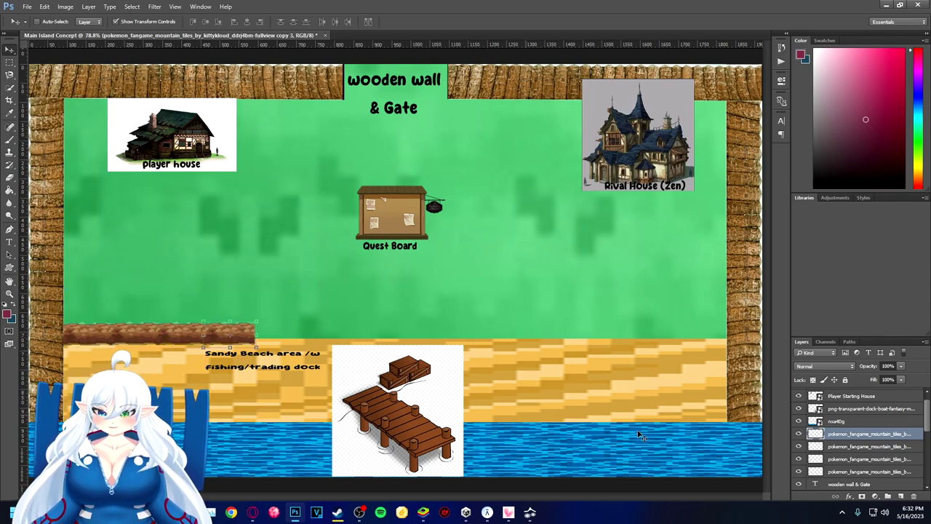
right_click(832, 436)
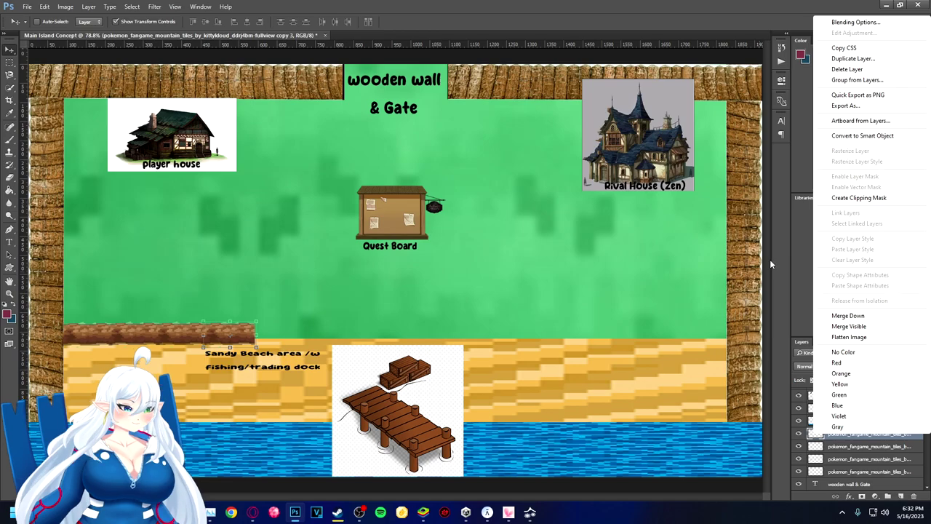
click(860, 61)
click(547, 158)
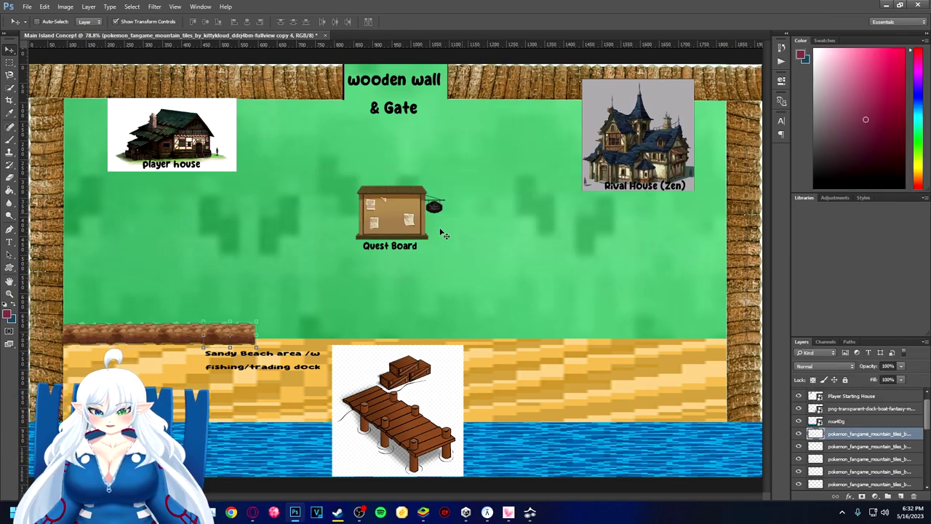
drag(246, 342, 288, 340)
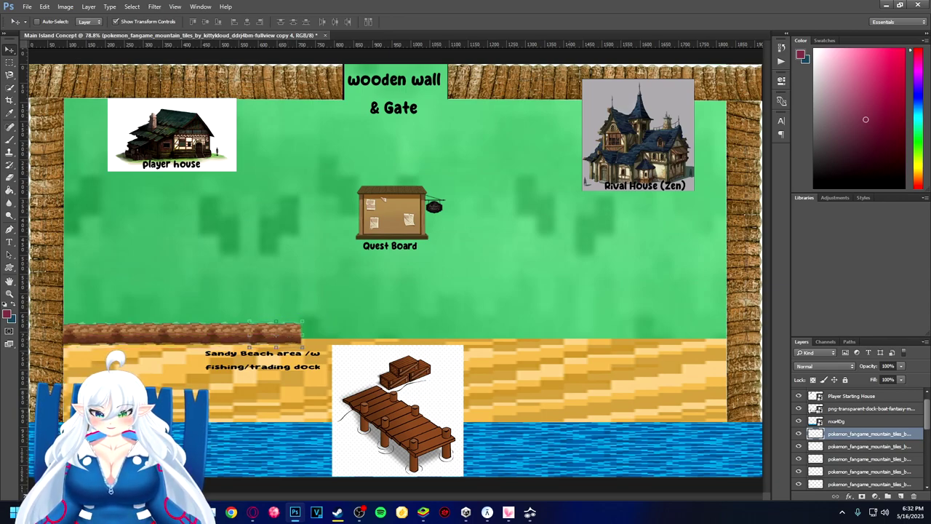
right_click(814, 433)
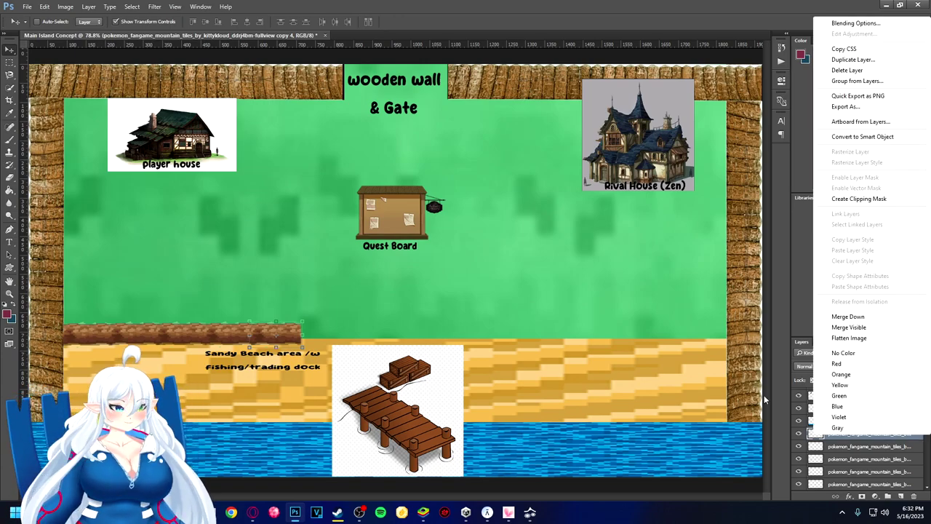
click(852, 474)
scroll(853, 468, down, 2)
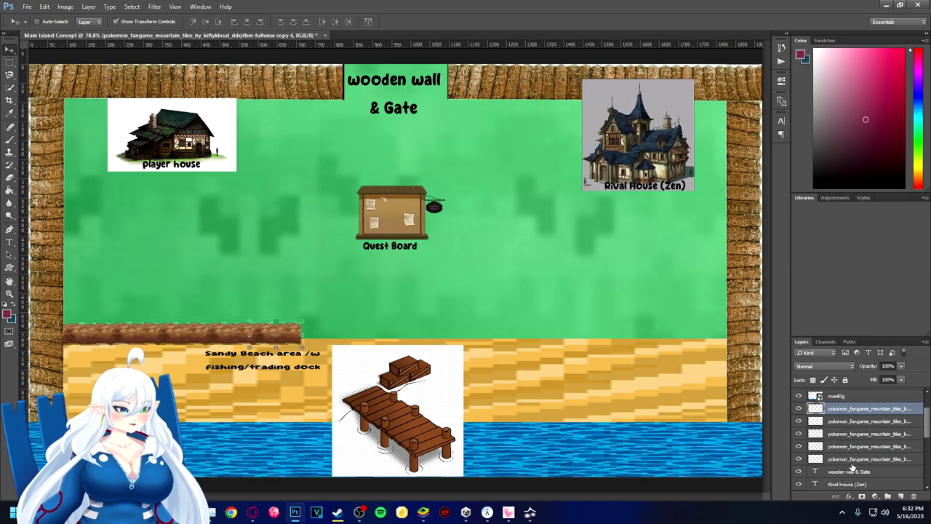
ctrl+click(863, 461)
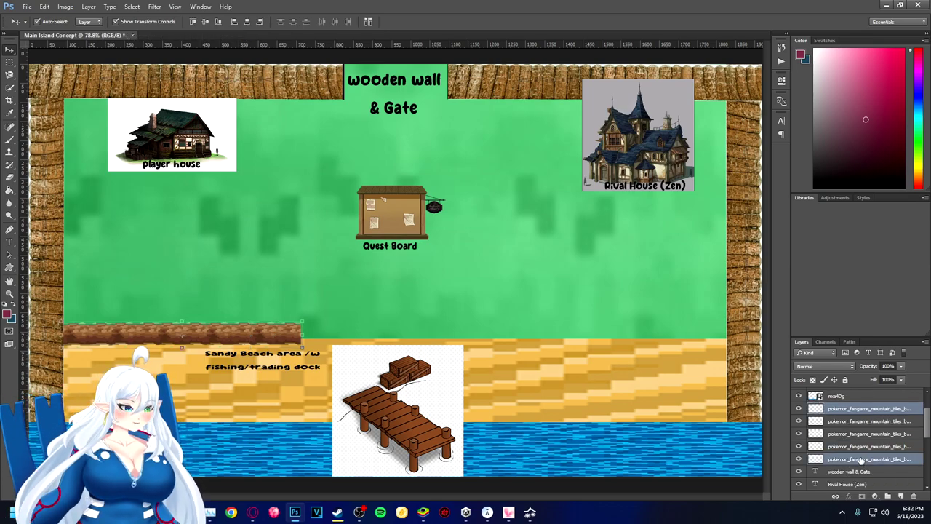
Select all the dirt cliff tile layers and merge them into one strip
click(860, 461)
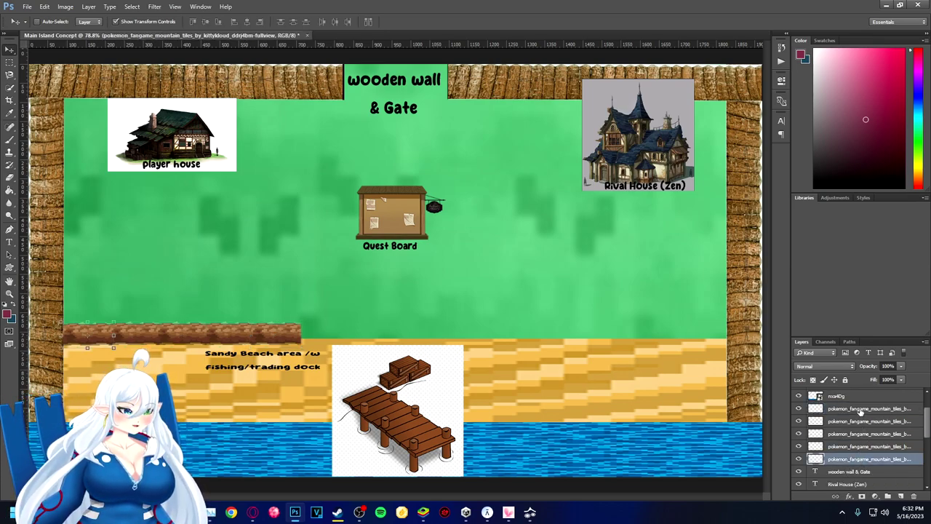
shift+click(861, 411)
right_click(859, 411)
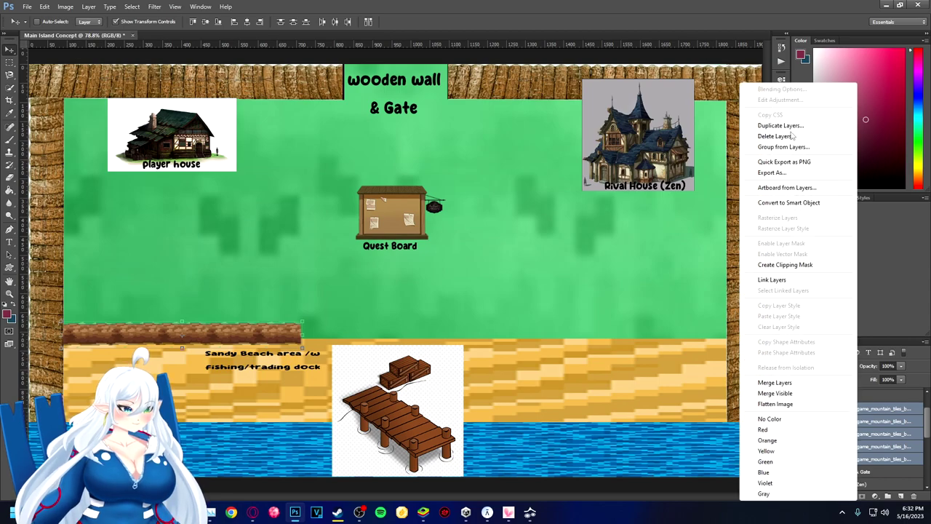
click(776, 382)
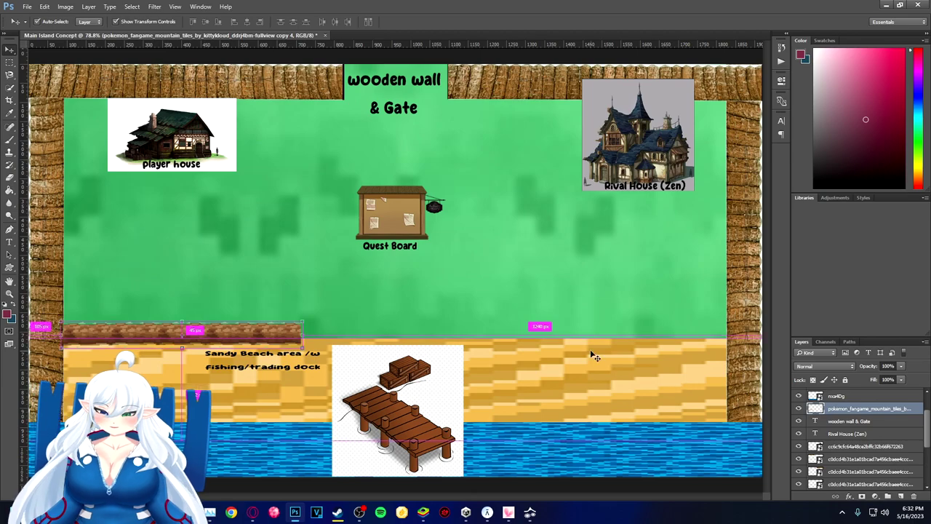
Duplicate the cliff strip twice, moving each copy right until it reaches the map edge
right_click(862, 410)
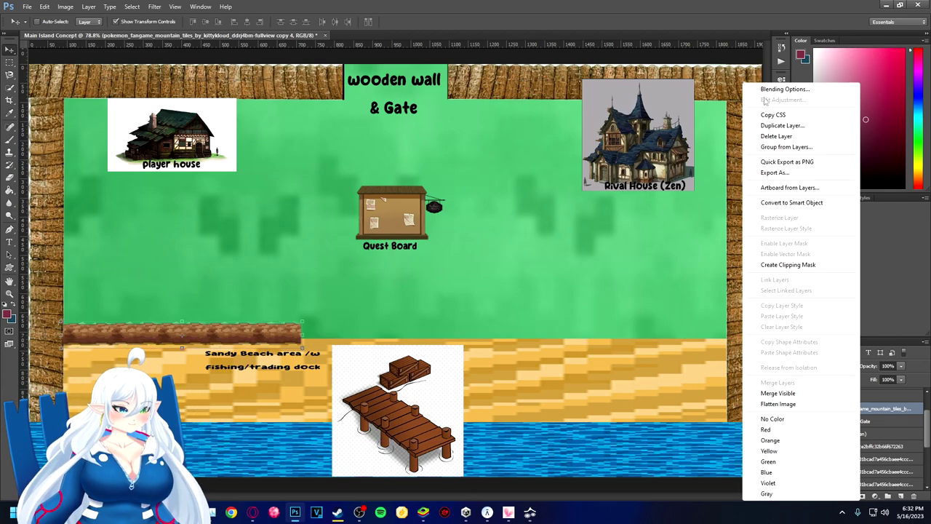
click(779, 126)
click(549, 155)
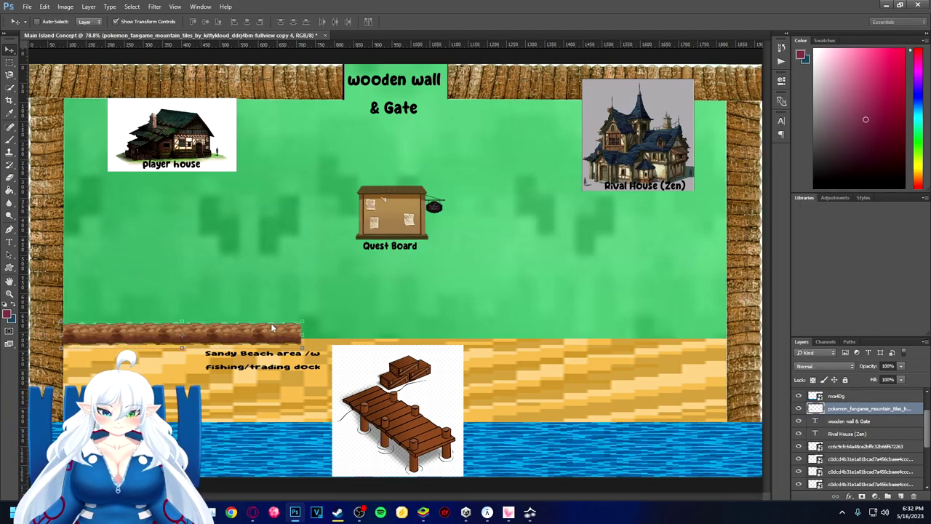
drag(183, 339, 389, 339)
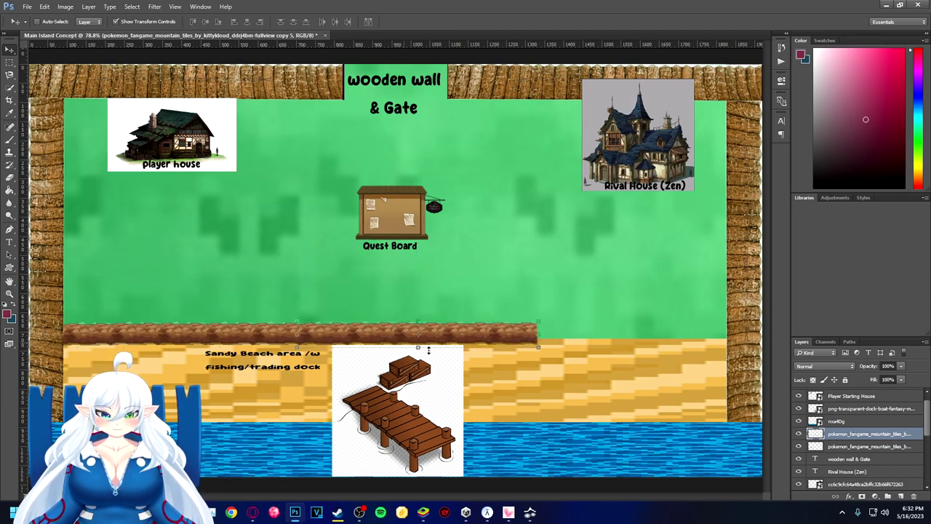
right_click(851, 440)
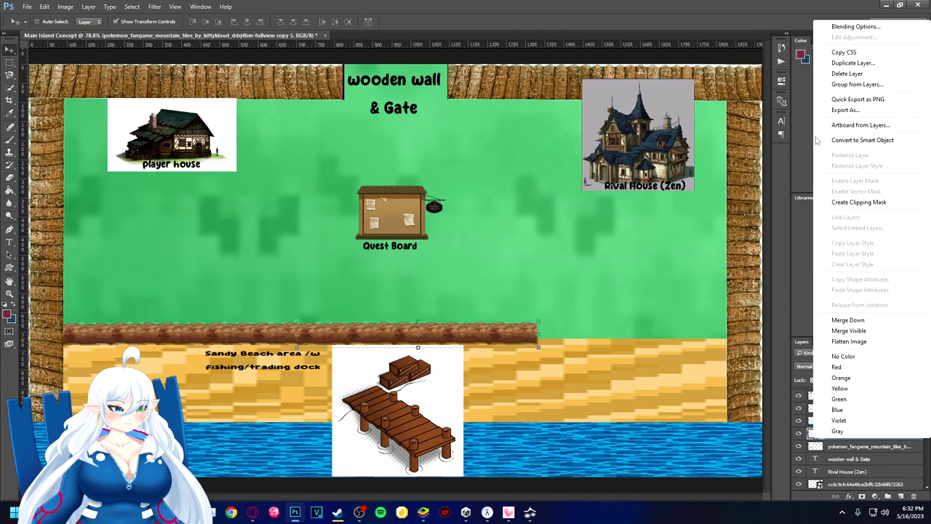
click(854, 64)
click(547, 160)
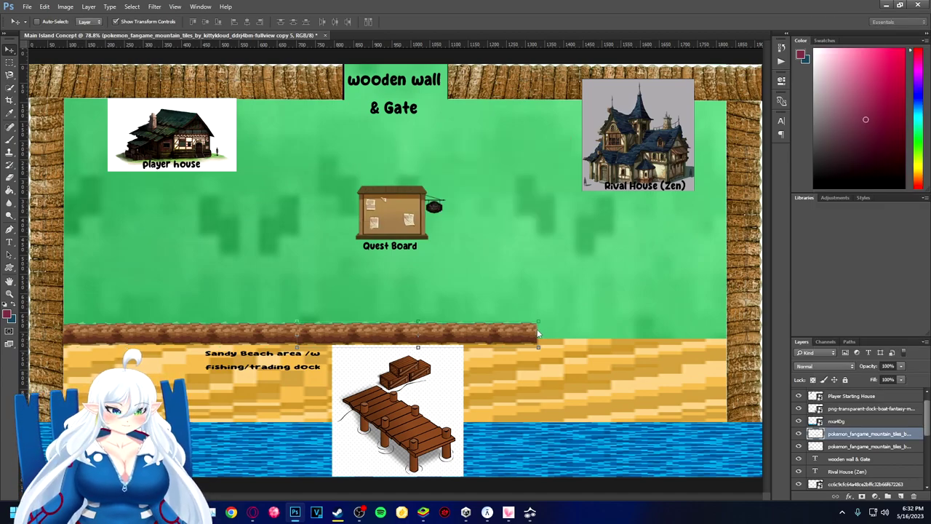
drag(382, 332, 598, 333)
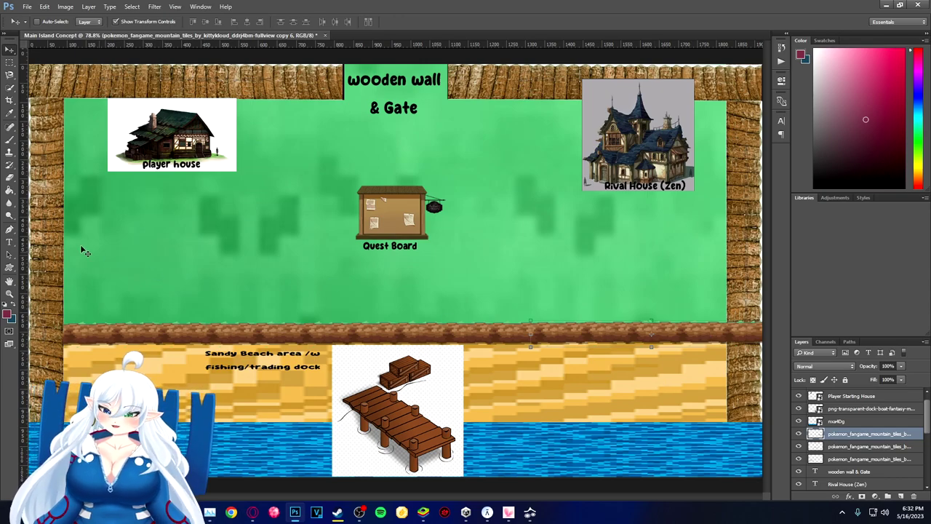
Briefly try the Eraser tool on the strip, then return to the Move tool
click(9, 177)
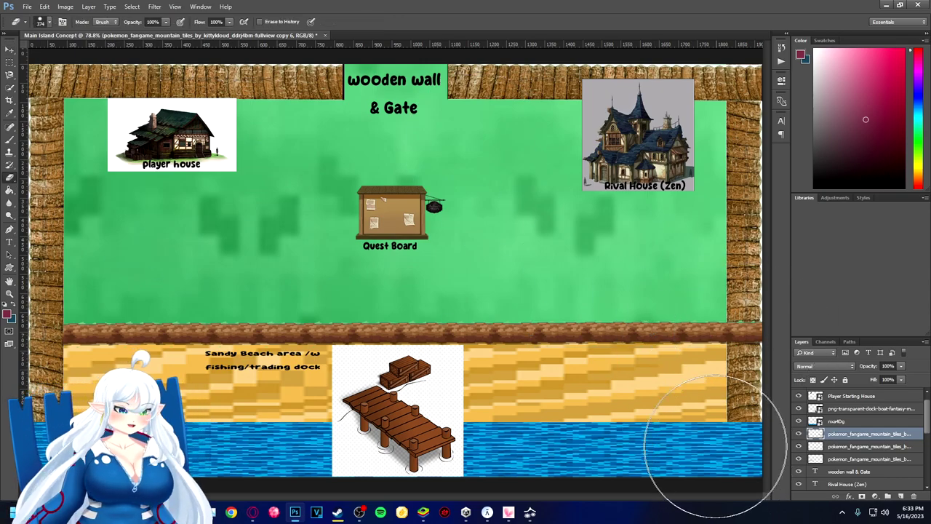
scroll(412, 395, down, 1)
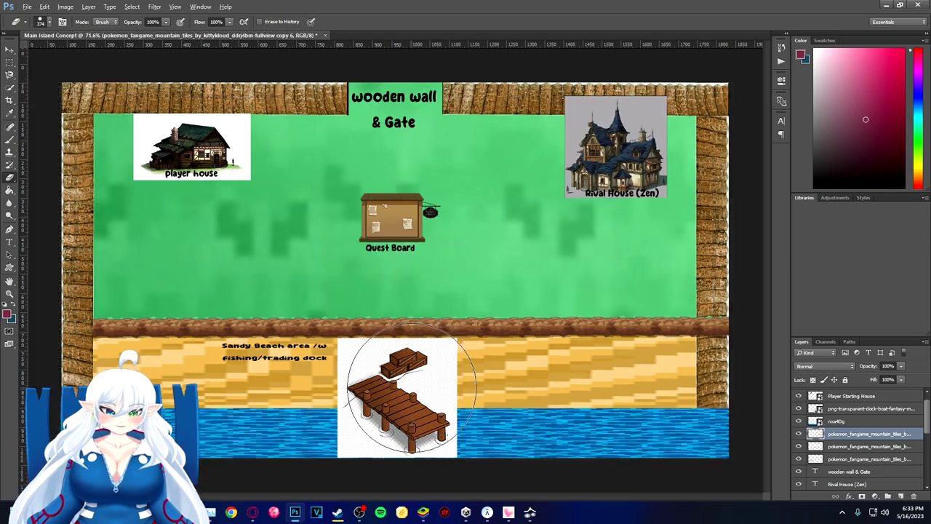
scroll(412, 394, down, 2)
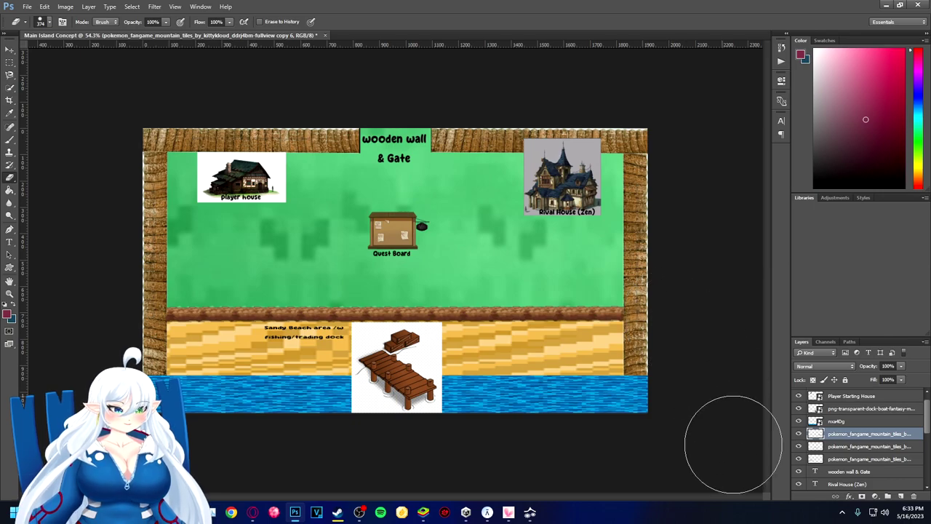
scroll(483, 357, up, 1)
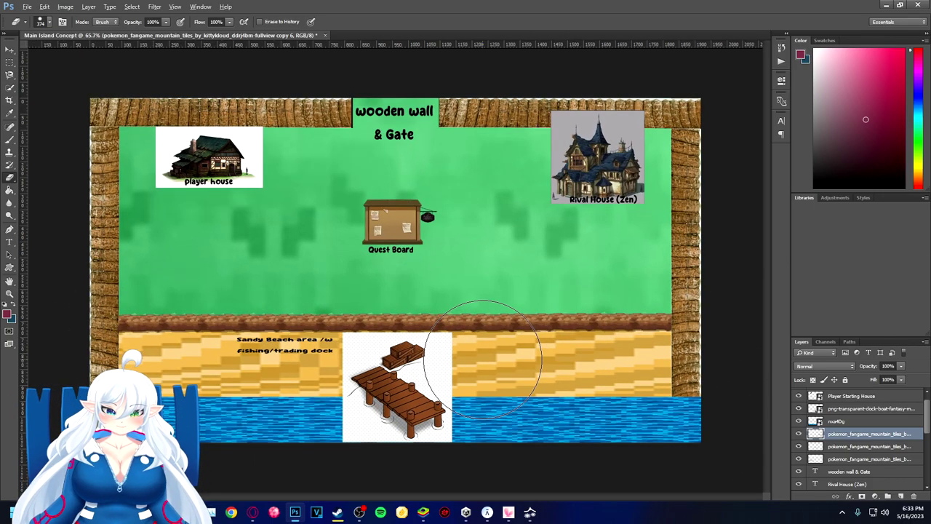
click(11, 49)
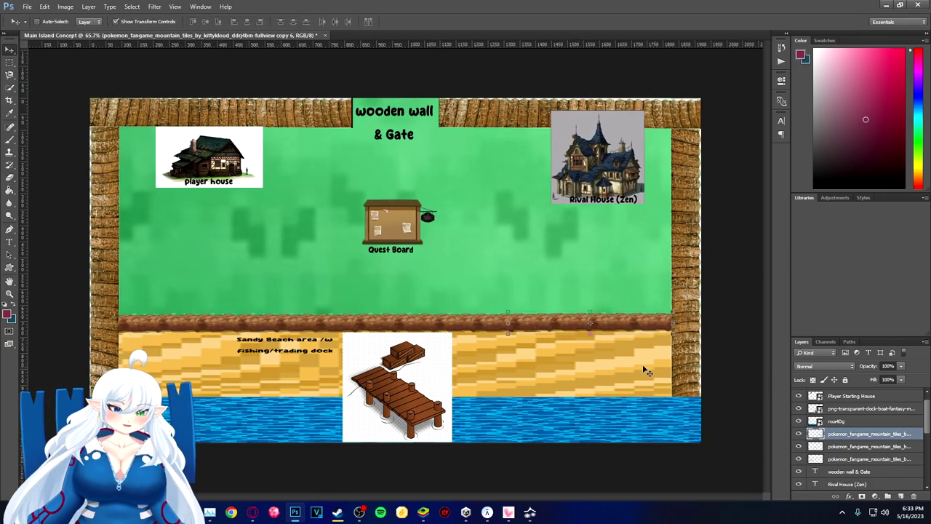
mouse_move(230, 512)
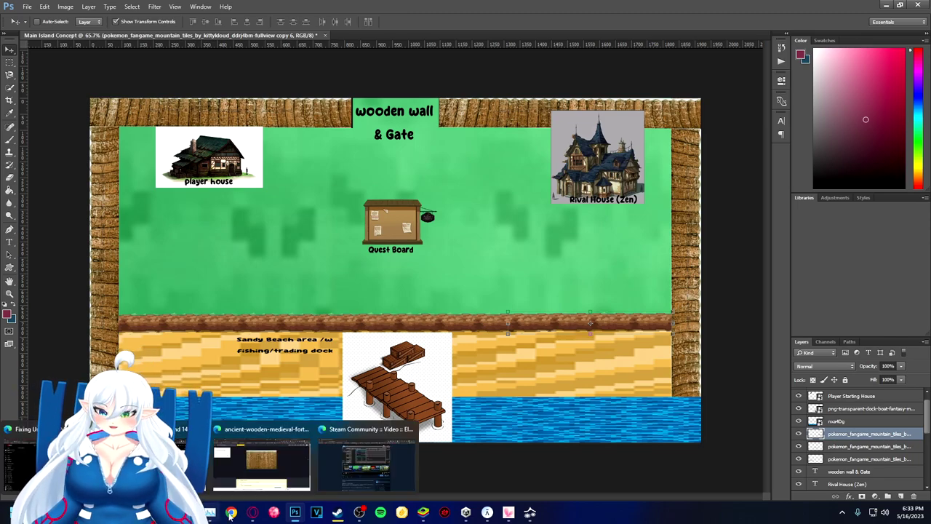
In the image search, replace 'cliff' with 'dirt steps' and search again
click(295, 512)
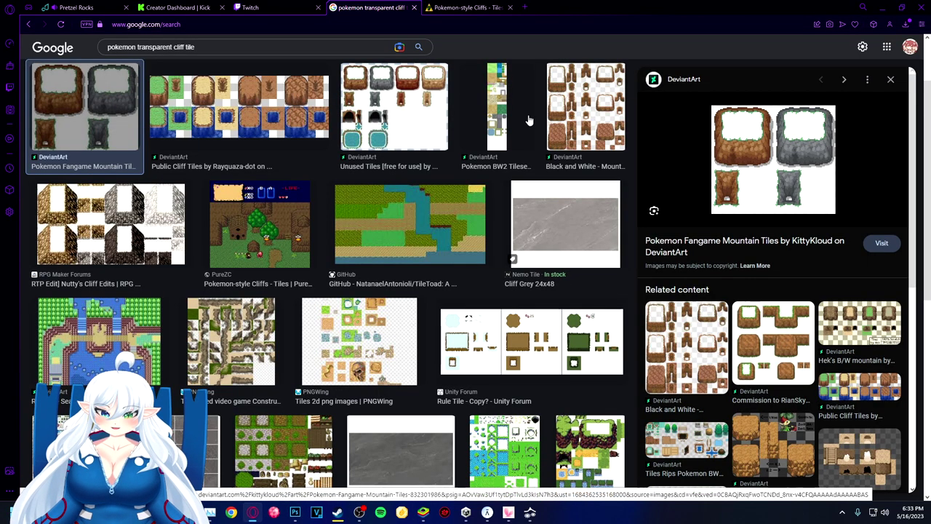
scroll(534, 112, up, 2)
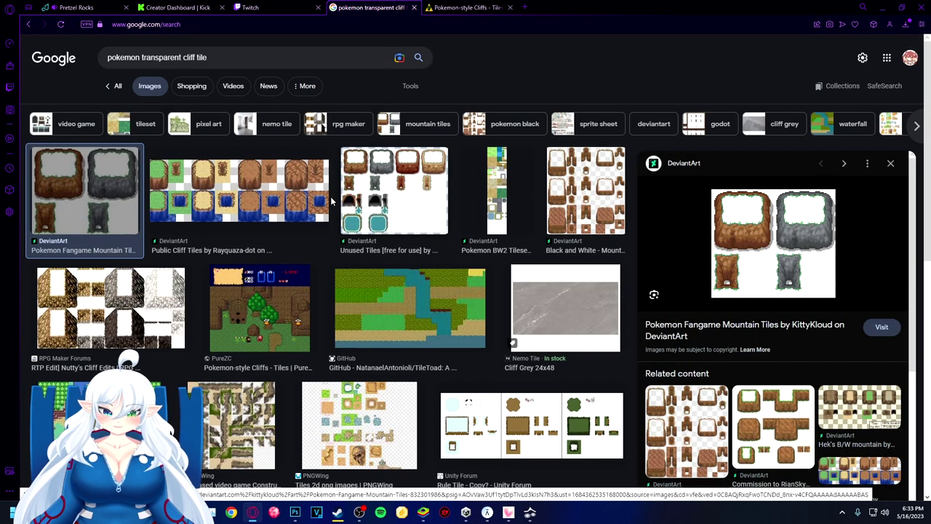
double_click(214, 58)
click(213, 59)
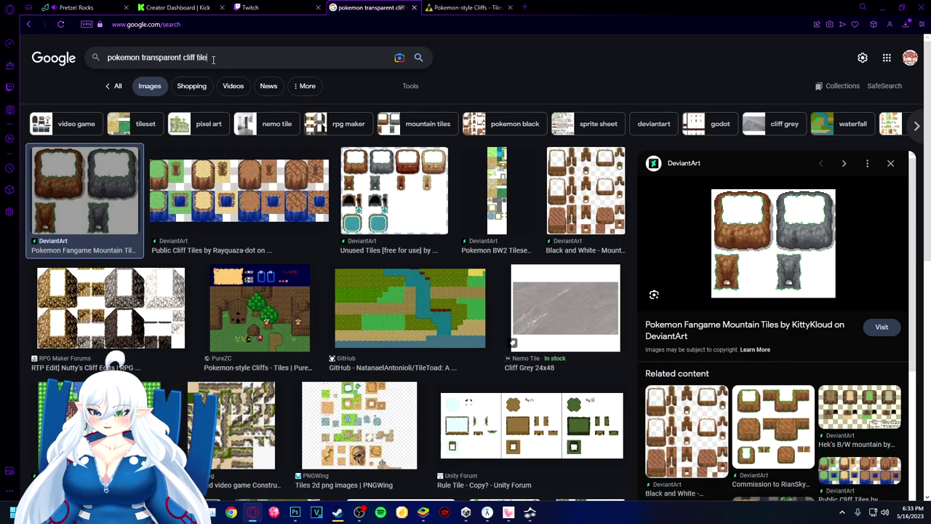
double_click(190, 58)
key(BackSpace)
text(dirt steps)
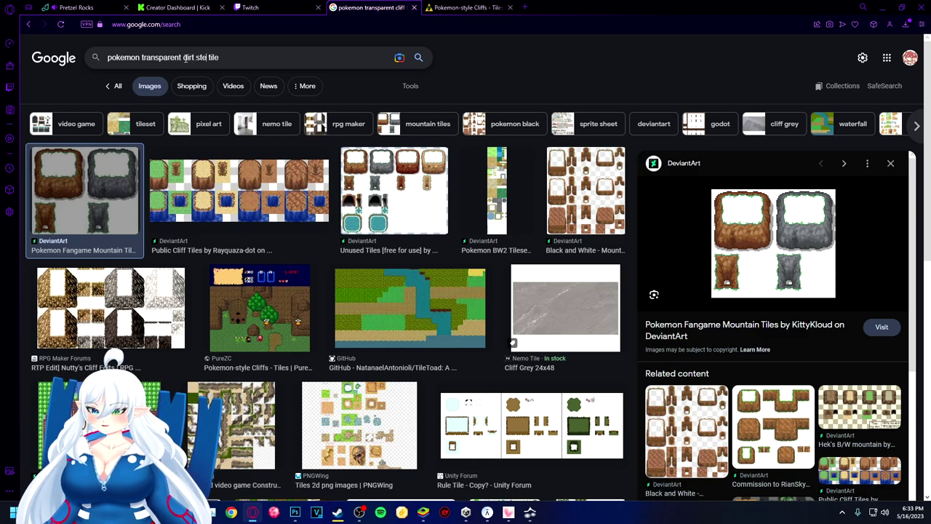
key(Return)
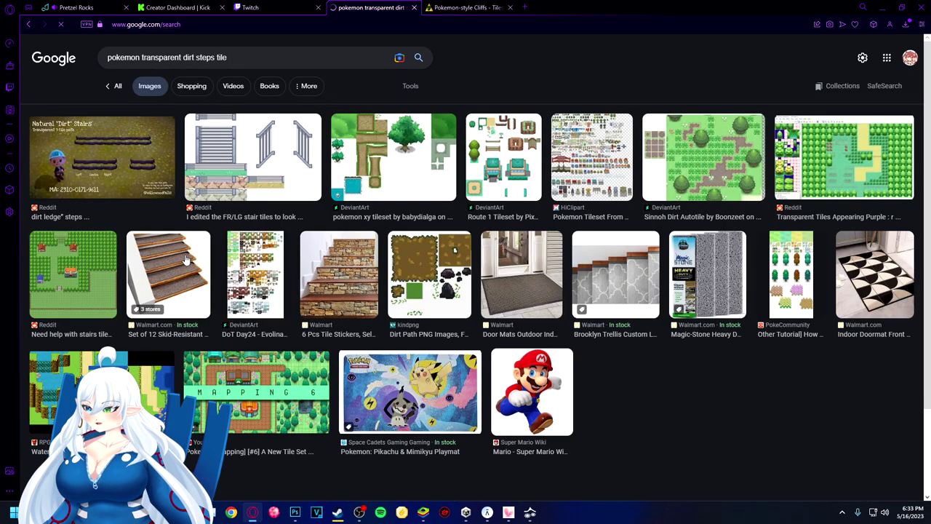
Preview the Natural Dirt Stairs, Route 1 Tileset and FR/LG stair tiles results
click(141, 156)
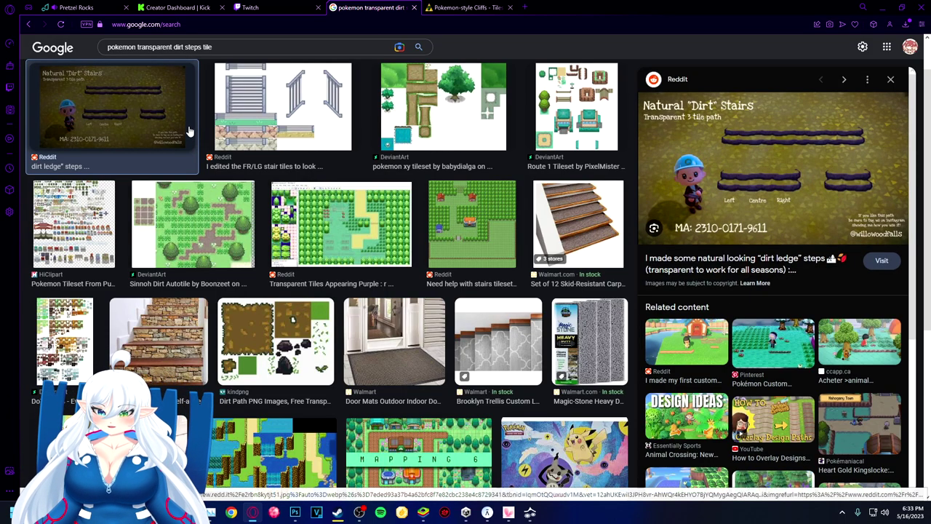
click(582, 117)
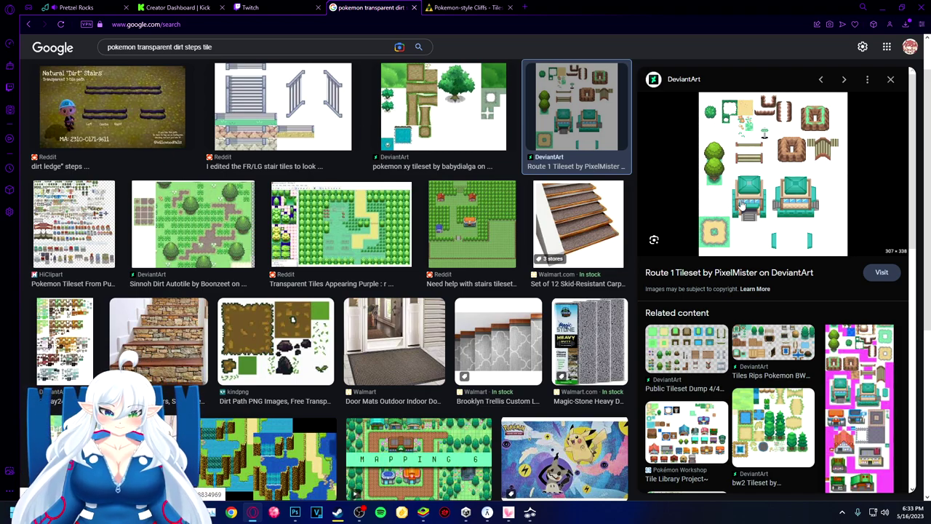
scroll(742, 205, down, 1)
scroll(741, 205, up, 1)
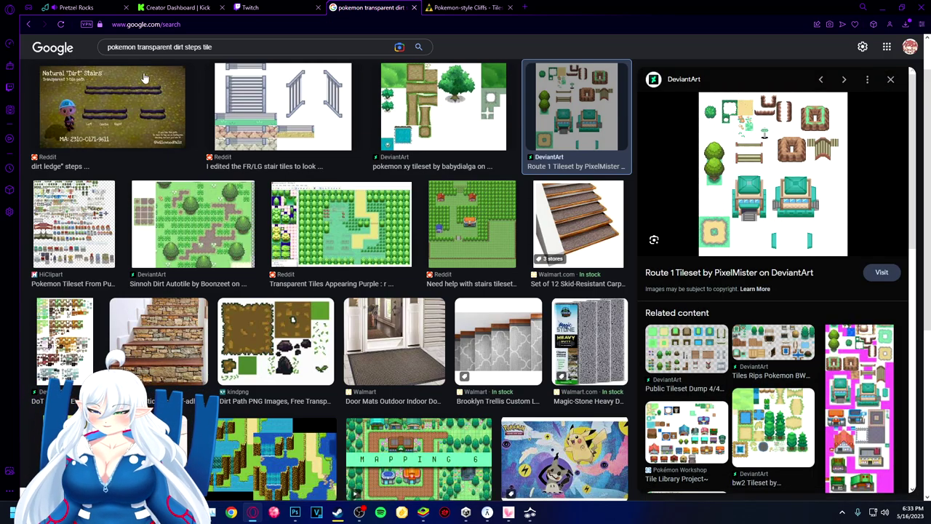
click(328, 128)
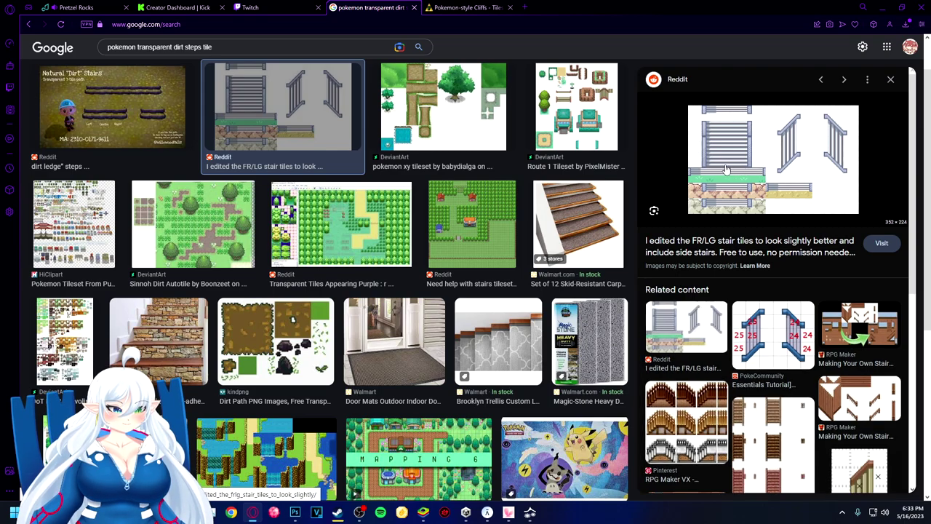
scroll(726, 170, down, 3)
scroll(726, 169, up, 3)
Remove 'pokemon' from the query to search 'transparent dirt steps tile'
click(137, 48)
double_click(127, 46)
key(BackSpace)
key(Return)
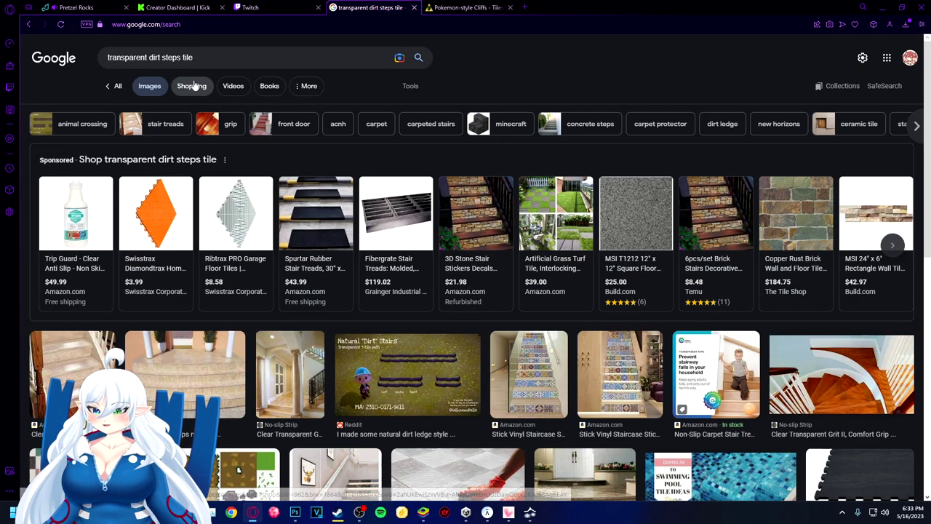
Change the query to 'transparent steps tileset' and search
click(159, 57)
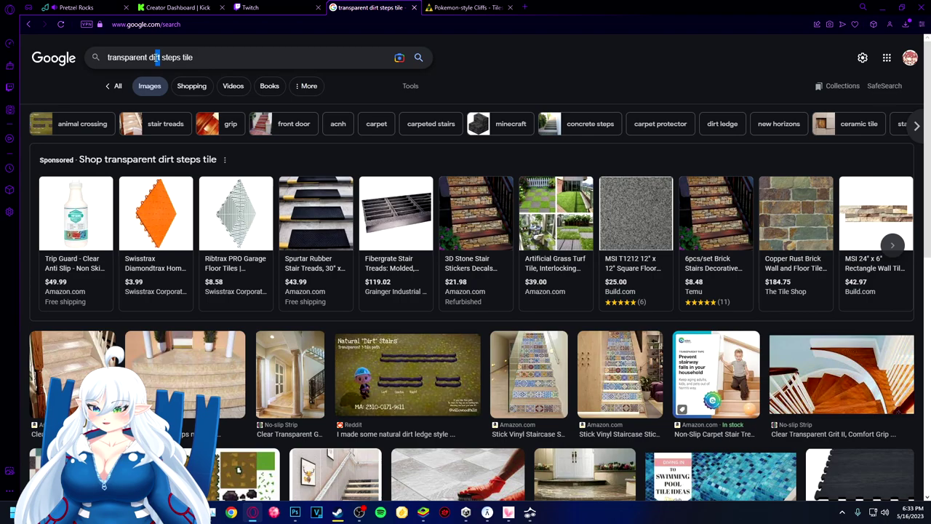
key(BackSpace)
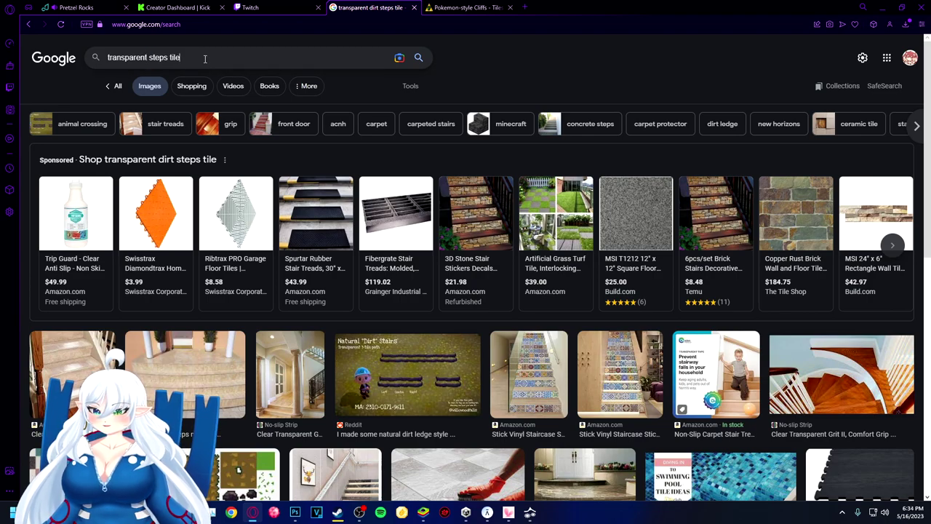
click(204, 58)
text(set)
key(Return)
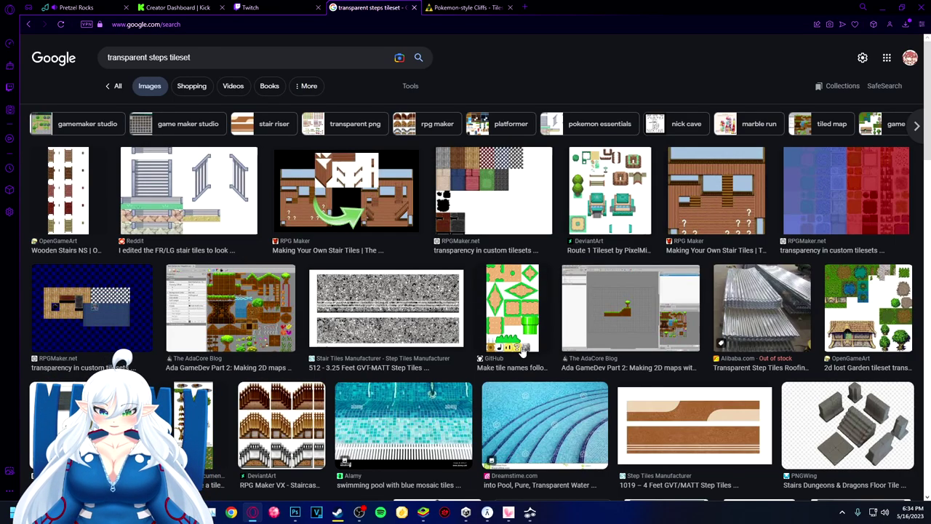
Save the Wooden Stairs NS result as wooden_stairs-ns_1.png and return to Photoshop
click(80, 197)
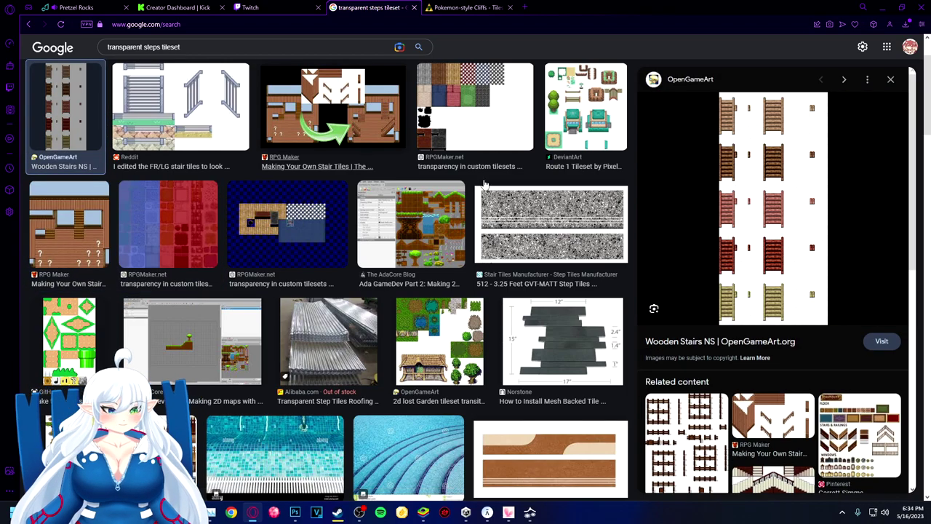
click(776, 260)
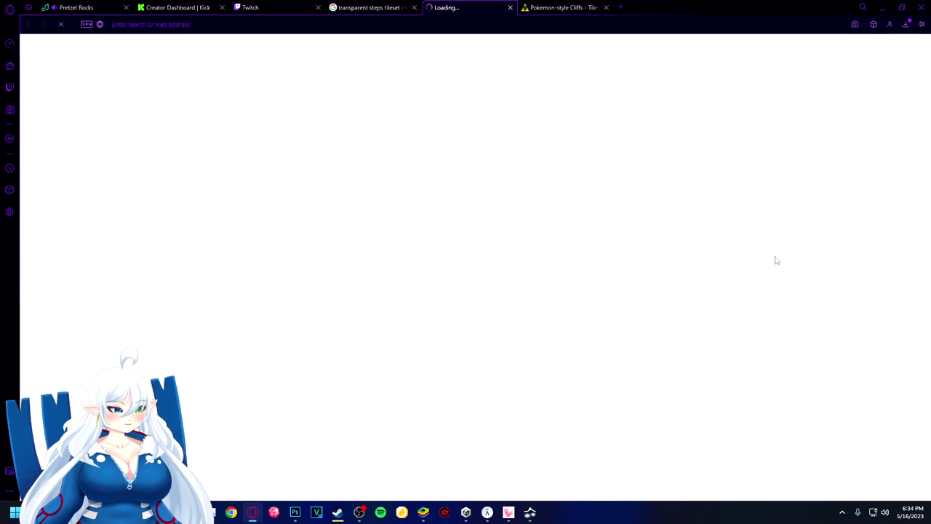
click(510, 8)
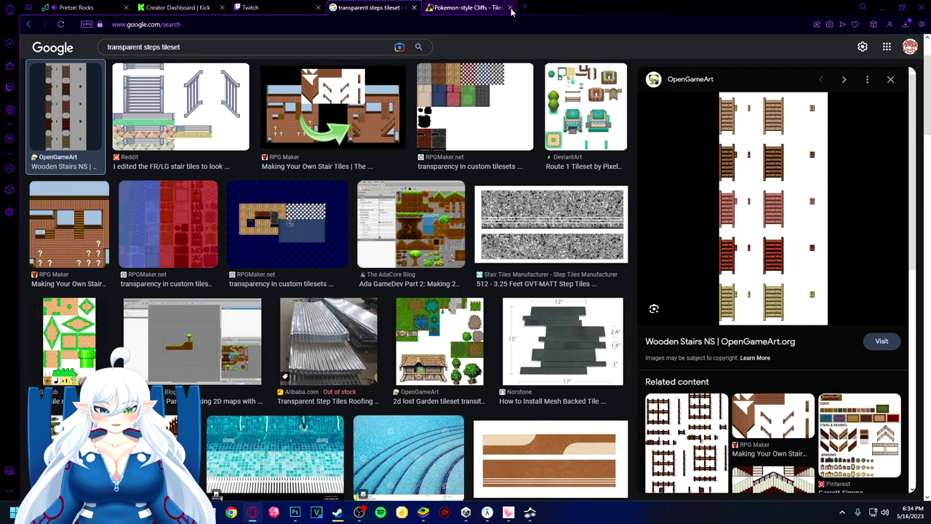
right_click(744, 172)
click(773, 283)
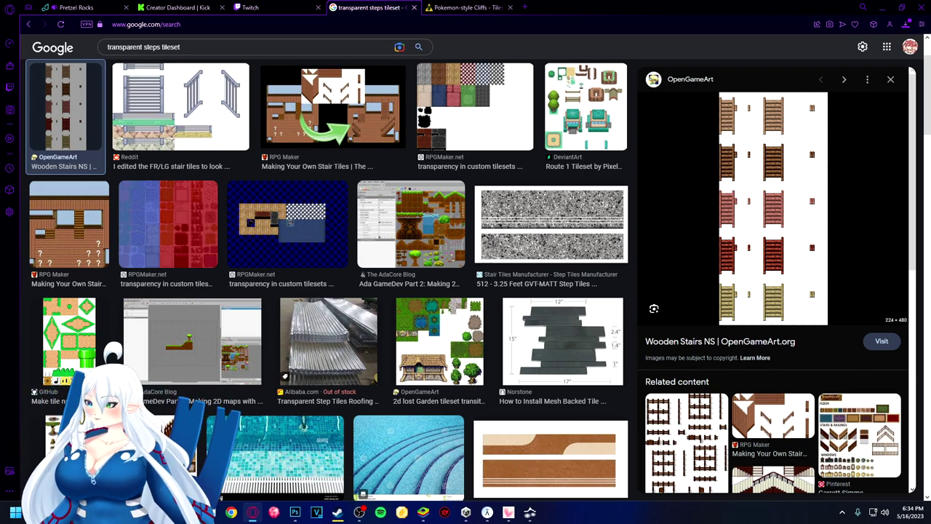
click(294, 512)
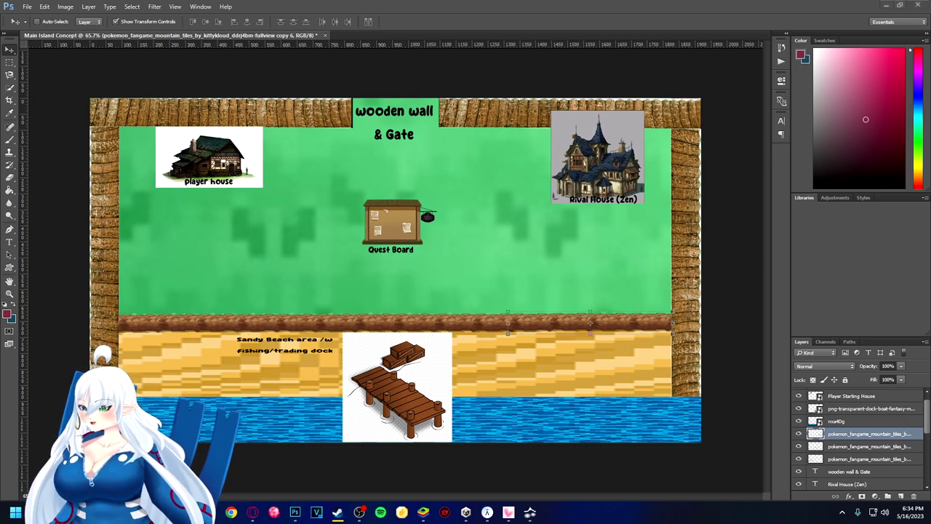
Place the wooden stairs tileset on the map, moving it right across the grass
drag(387, 292, 387, 291)
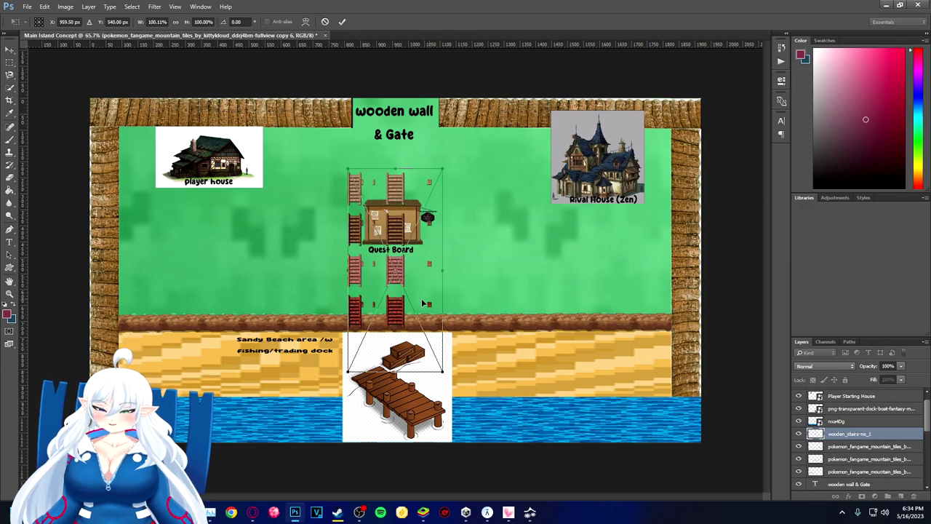
drag(391, 202, 511, 206)
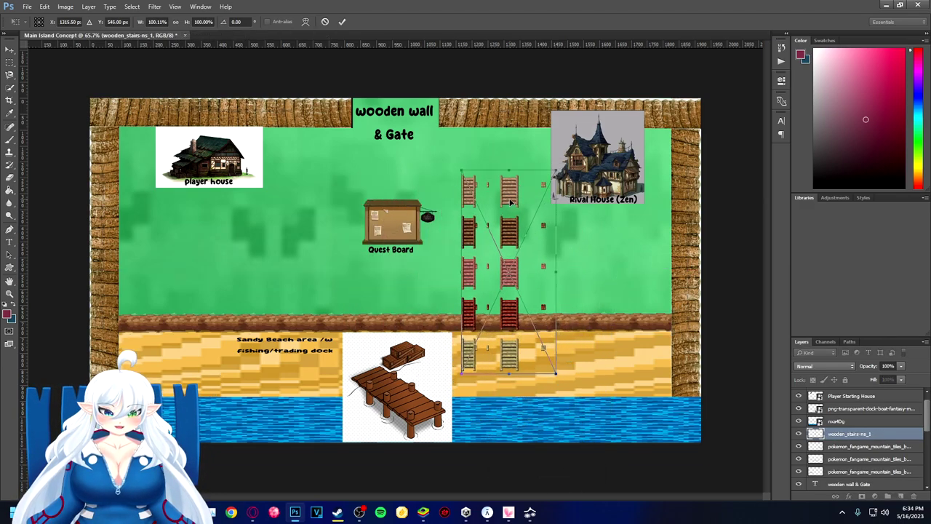
key(Return)
click(10, 99)
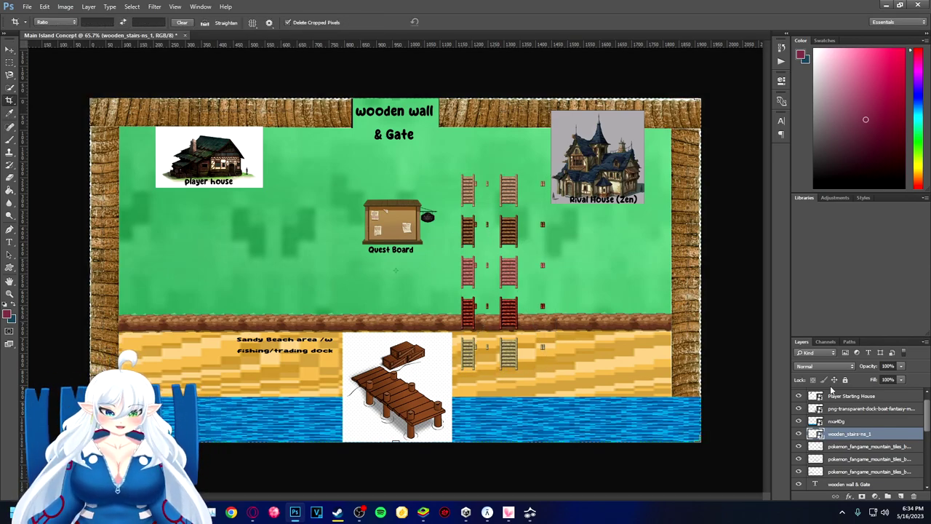
click(511, 198)
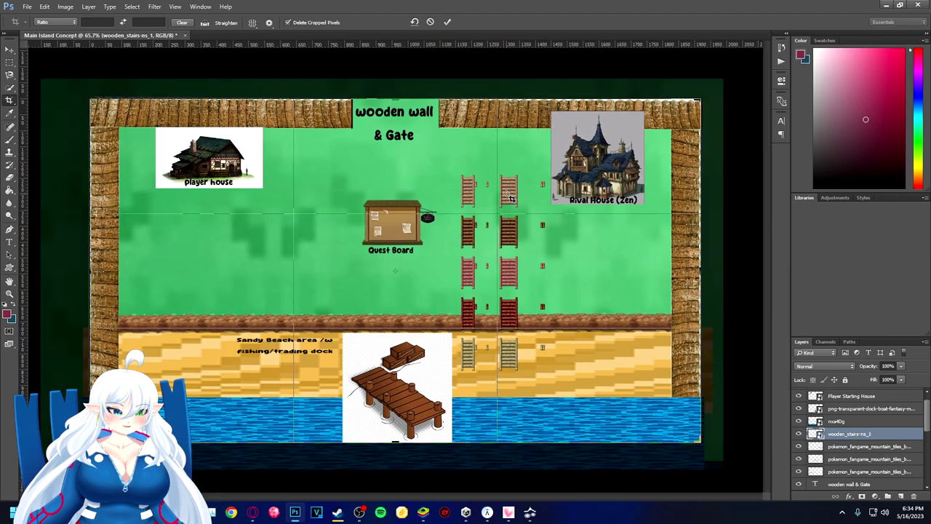
key(Return)
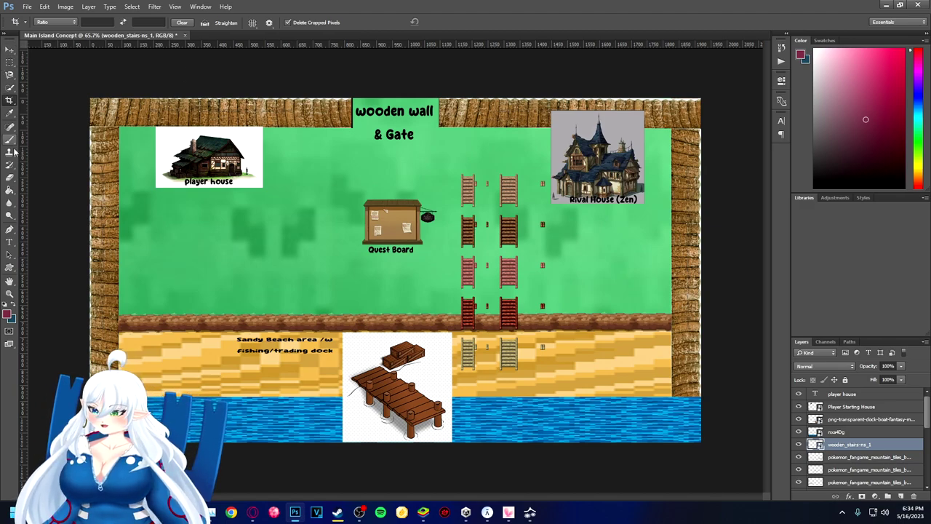
Rasterize the stairs layer and erase every ladder except one
click(9, 178)
click(491, 212)
click(464, 204)
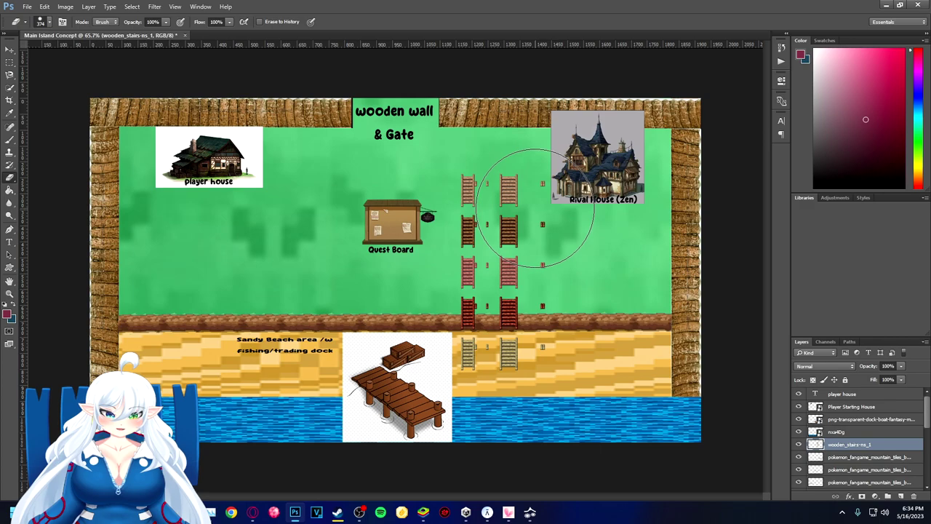
click(11, 102)
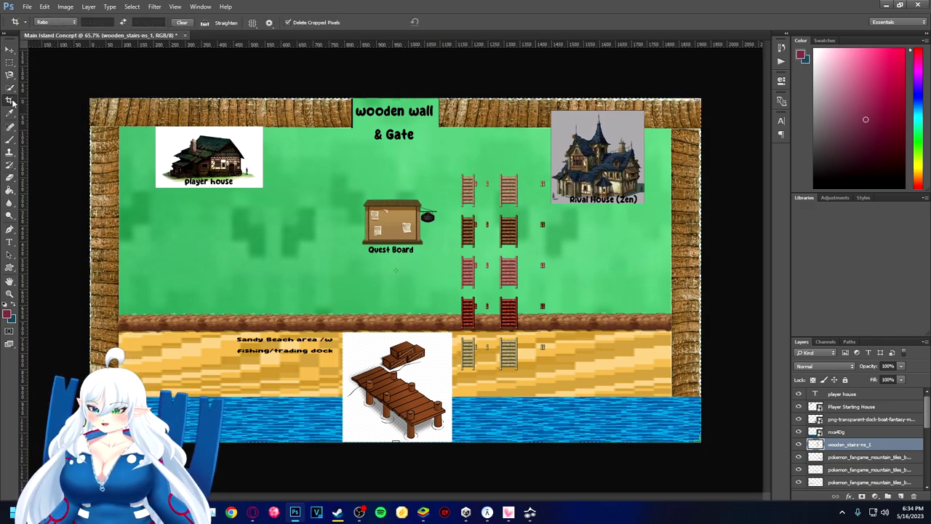
click(10, 177)
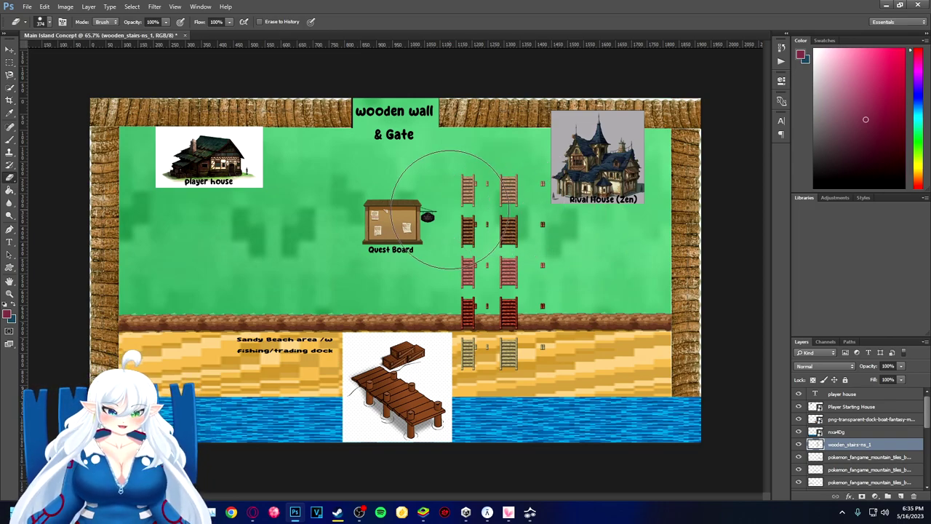
mouse_move(437, 197)
mouse_down()
mouse_move(447, 233)
mouse_move(430, 239)
mouse_move(444, 302)
mouse_move(491, 349)
mouse_move(519, 298)
mouse_move(519, 274)
mouse_move(509, 270)
mouse_move(593, 178)
mouse_move(585, 186)
mouse_up()
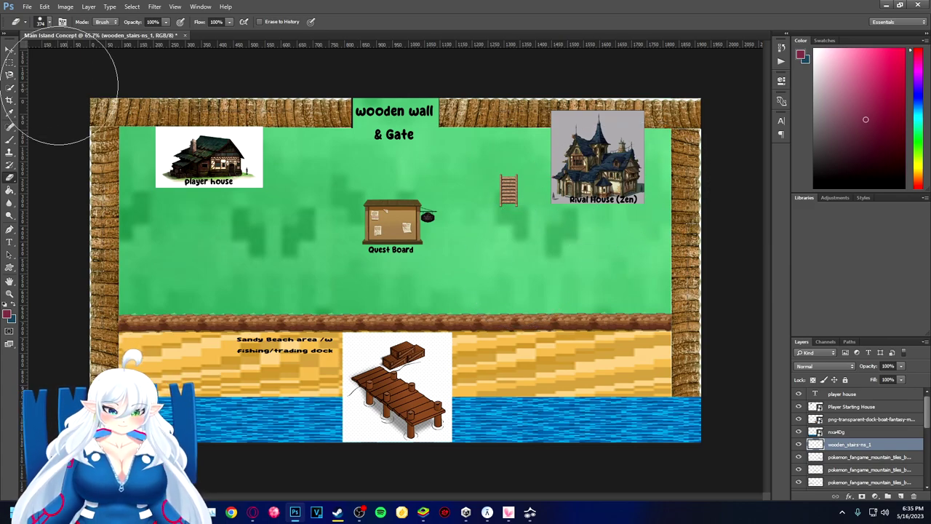
click(9, 48)
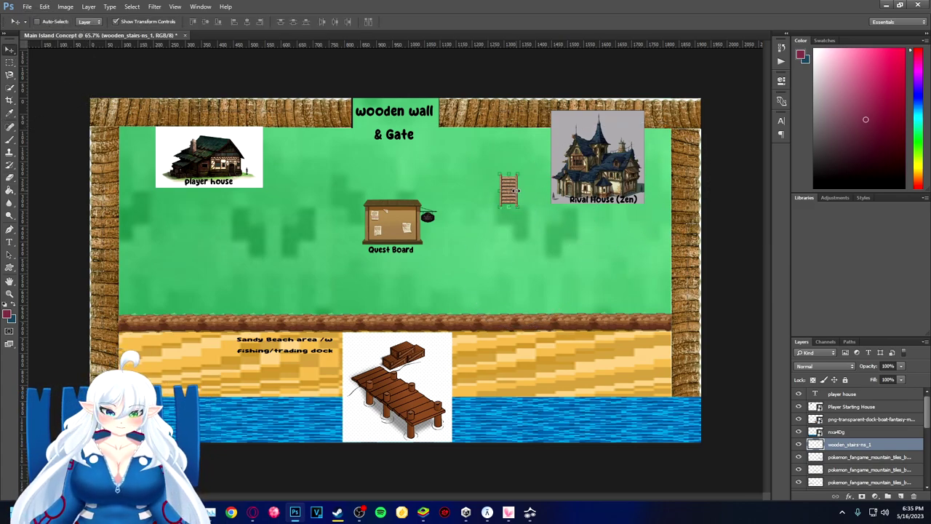
Move the ladder down onto the cliff edge above the beach
drag(508, 203, 477, 340)
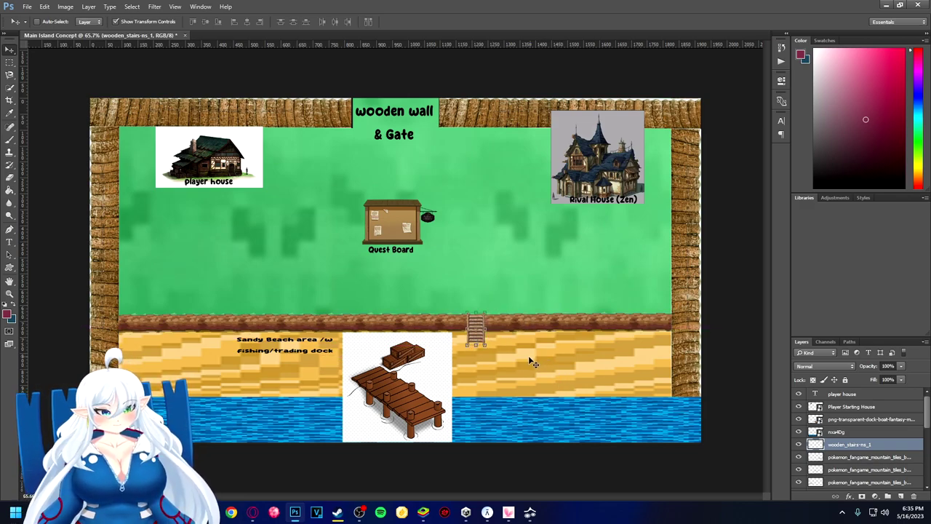
key(ctrl)
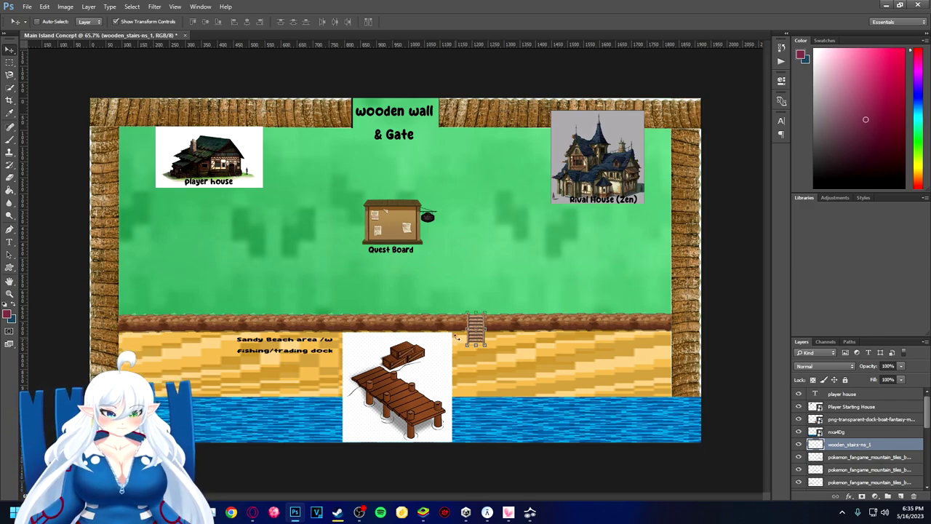
ctrl+click(857, 446)
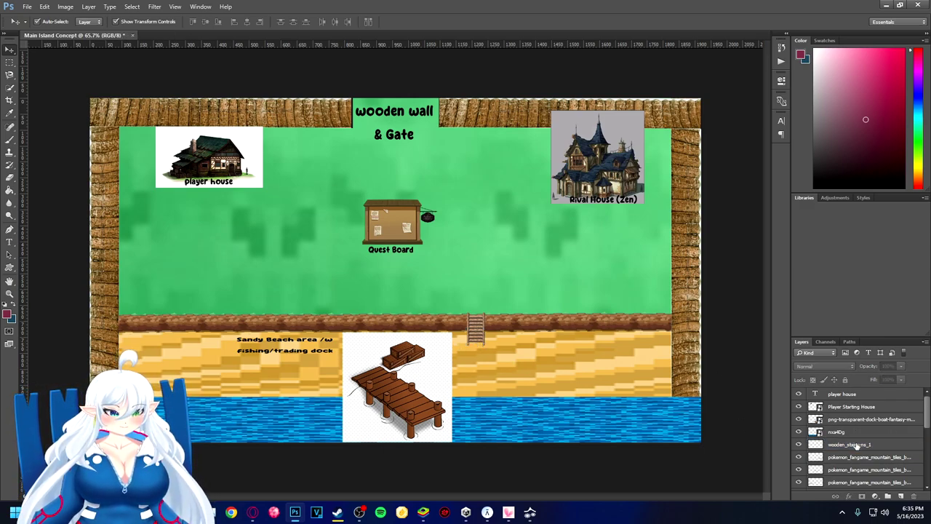
Duplicate the ladder layer, set the copy beside the original, and nudge both right
right_click(857, 445)
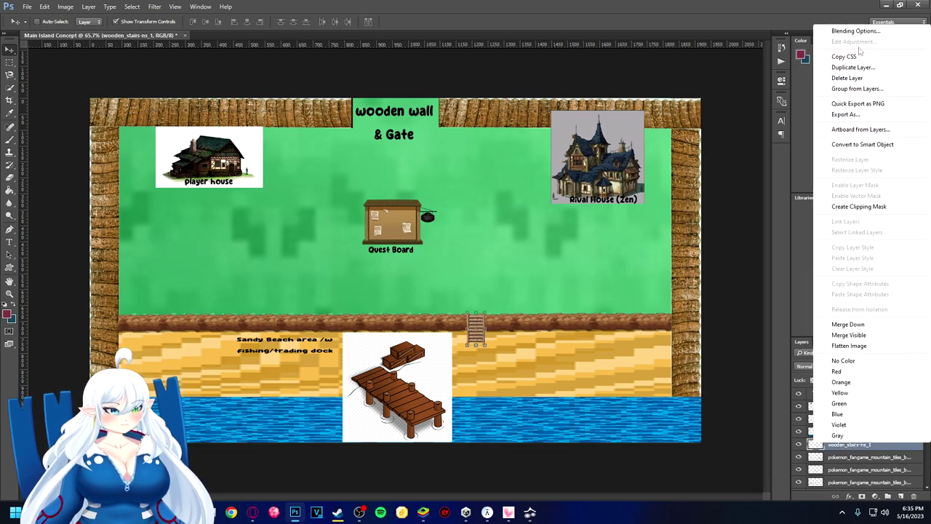
click(853, 67)
click(549, 157)
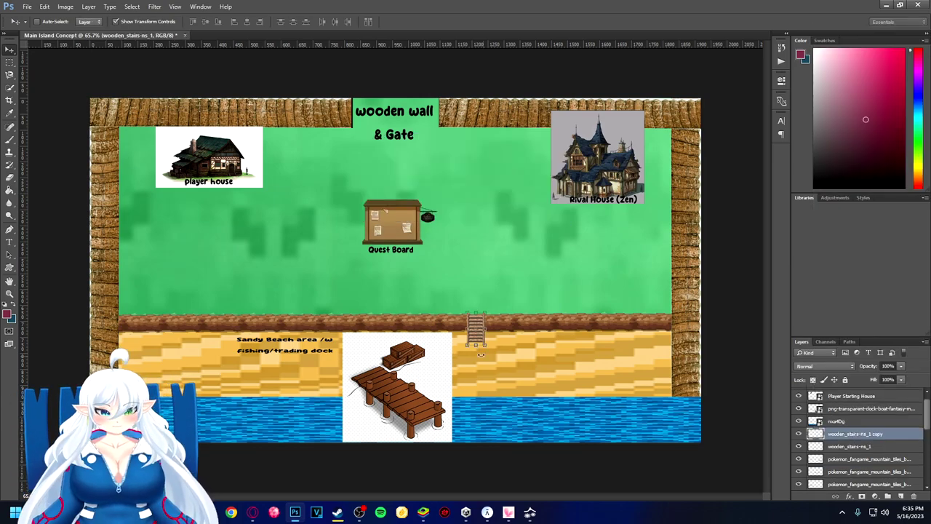
drag(475, 324, 459, 326)
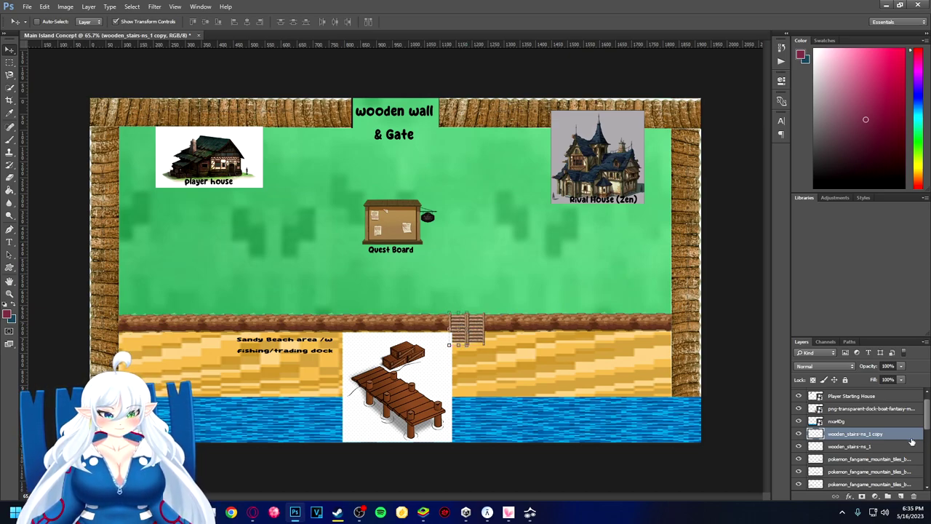
shift+click(844, 445)
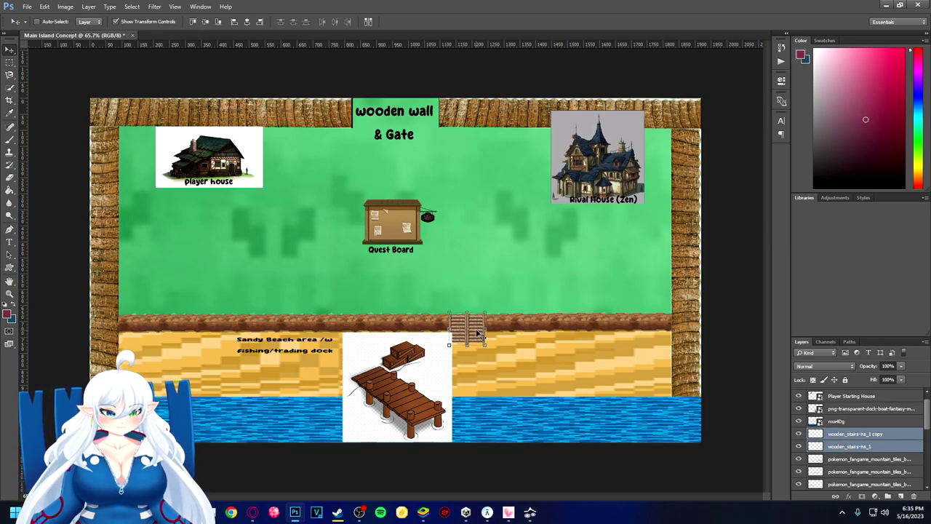
drag(476, 330, 484, 330)
click(412, 371)
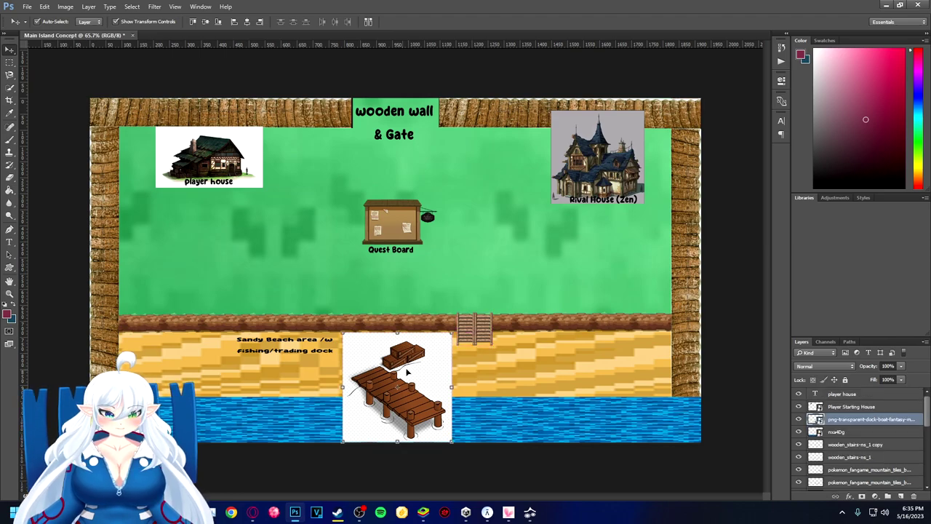
Shrink the dock image with Free Transform
key(ctrl+t)
drag(451, 334, 431, 350)
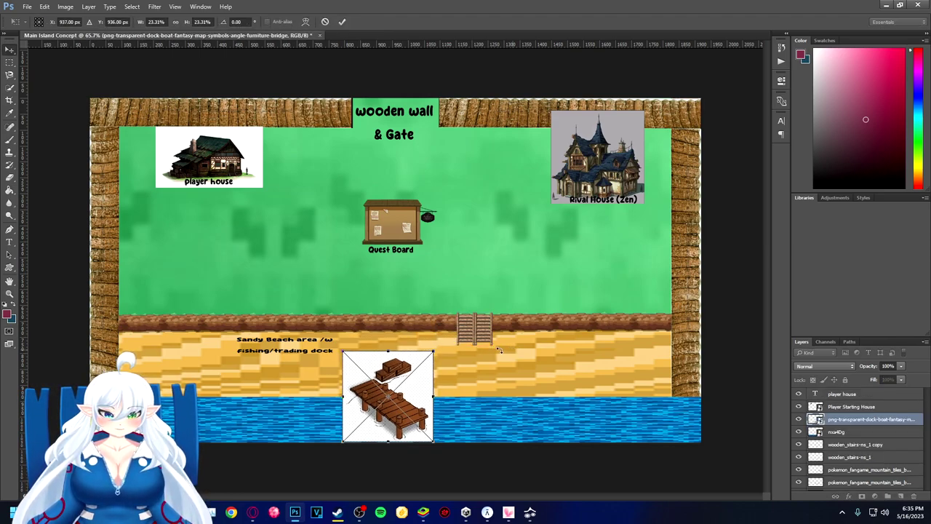
key(Return)
Select both ladder layers and move them left along the cliff edge
mouse_move(486, 339)
mouse_down()
mouse_move(478, 348)
mouse_move(485, 323)
mouse_up()
key(ctrl+t)
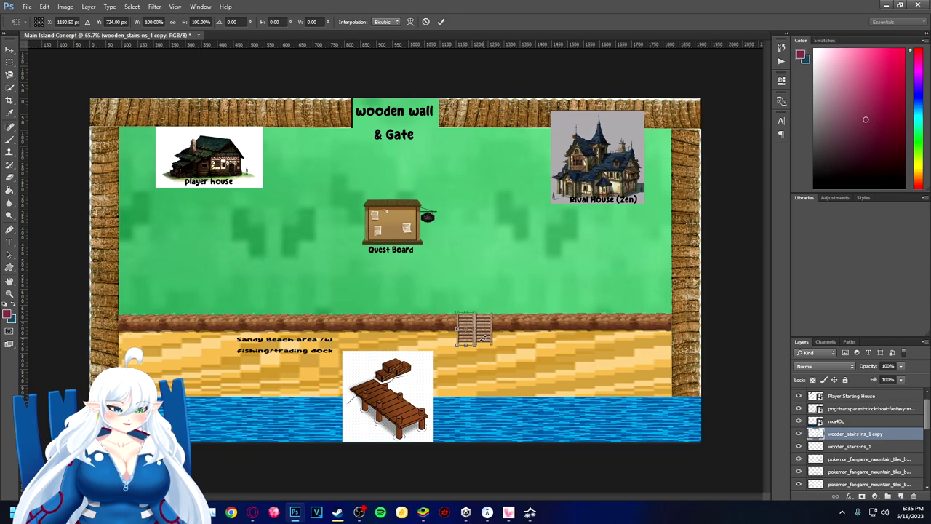
key(Return)
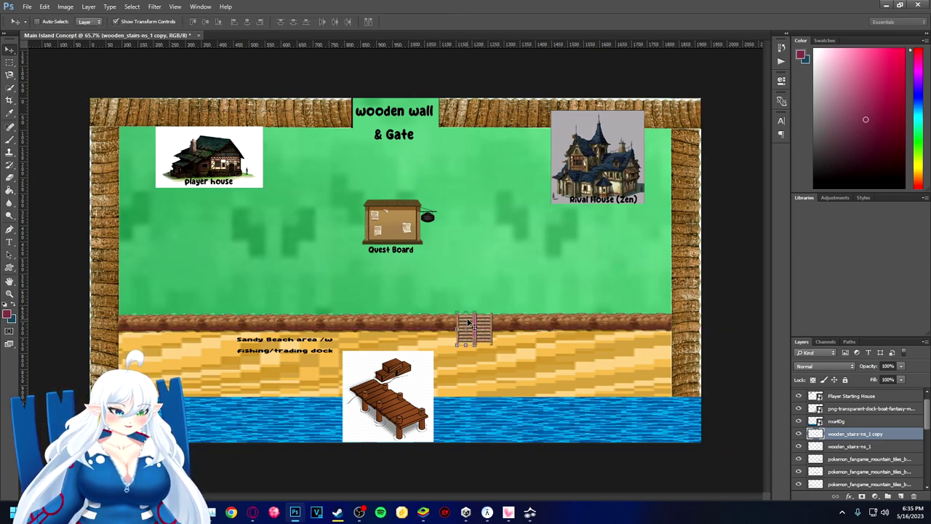
click(844, 447)
shift+click(849, 436)
drag(469, 326, 391, 327)
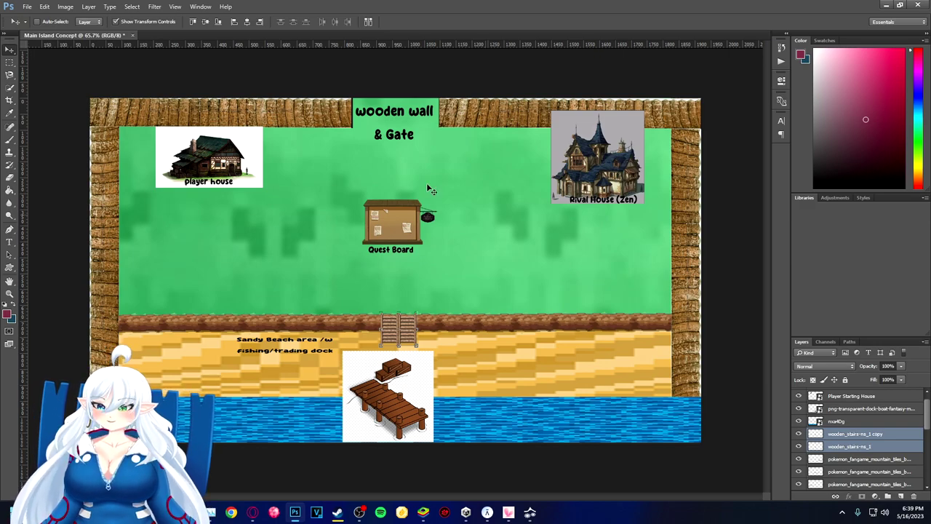
Finish placing the double ladder on the cliff edge directly above the dock
key(ctrl)
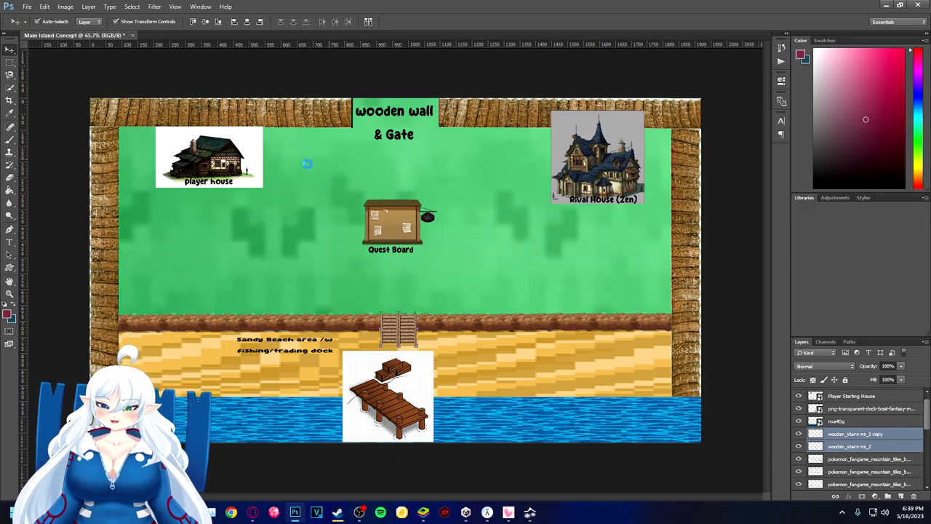
key(ctrl+s)
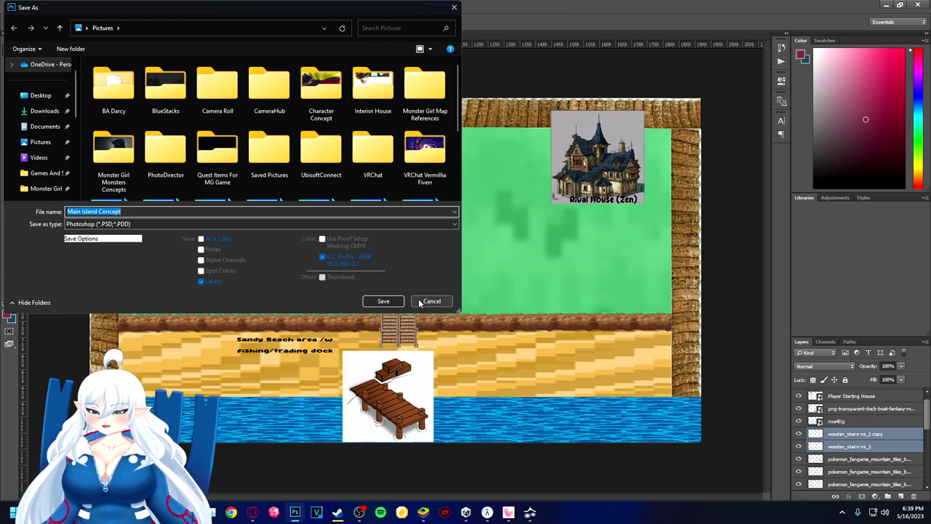
click(428, 302)
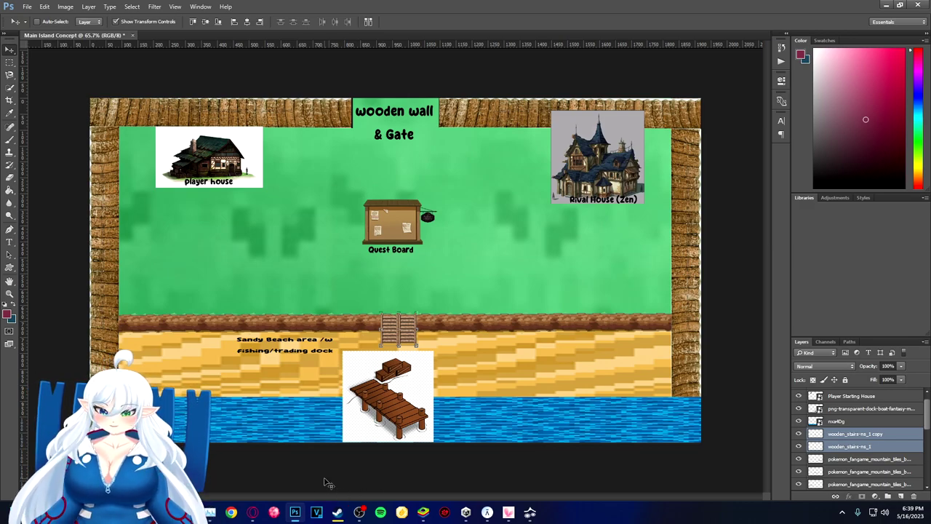
mouse_move(263, 517)
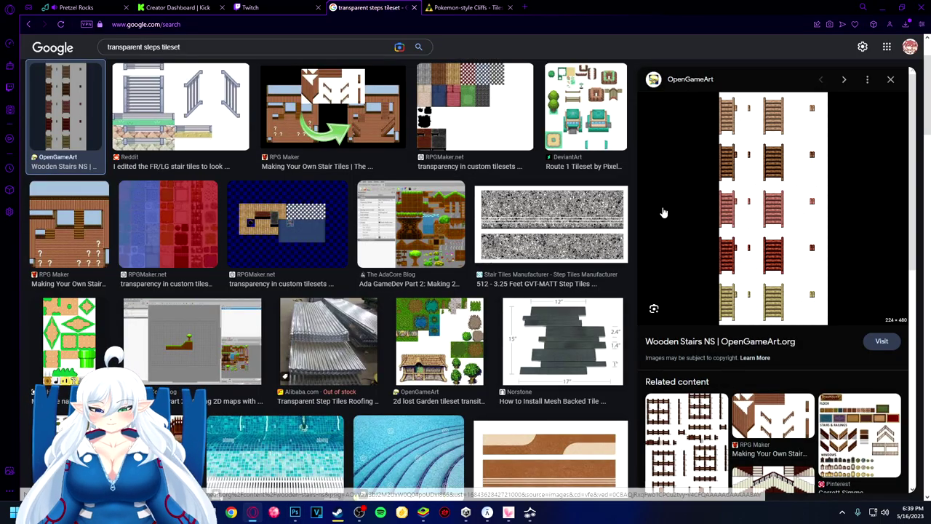
Search Google Images for 'transparent huts'
click(283, 469)
click(102, 50)
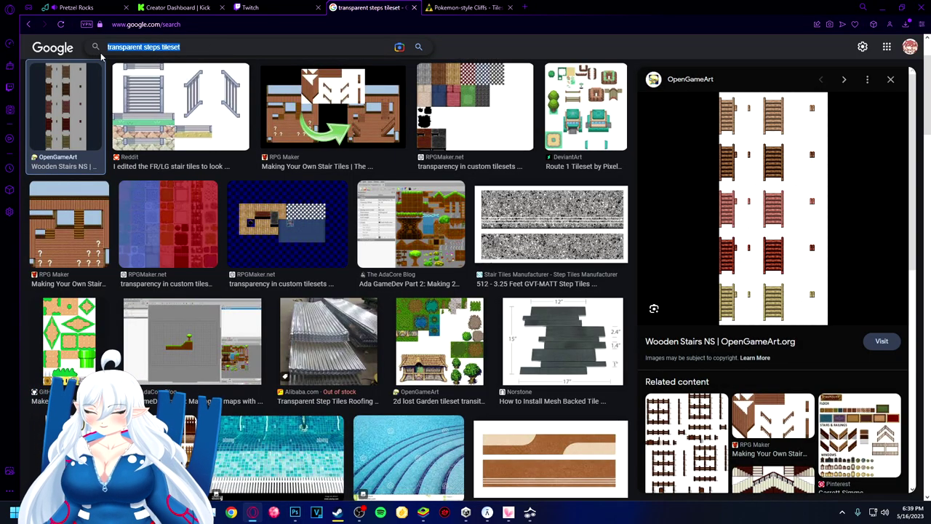
key(BackSpace)
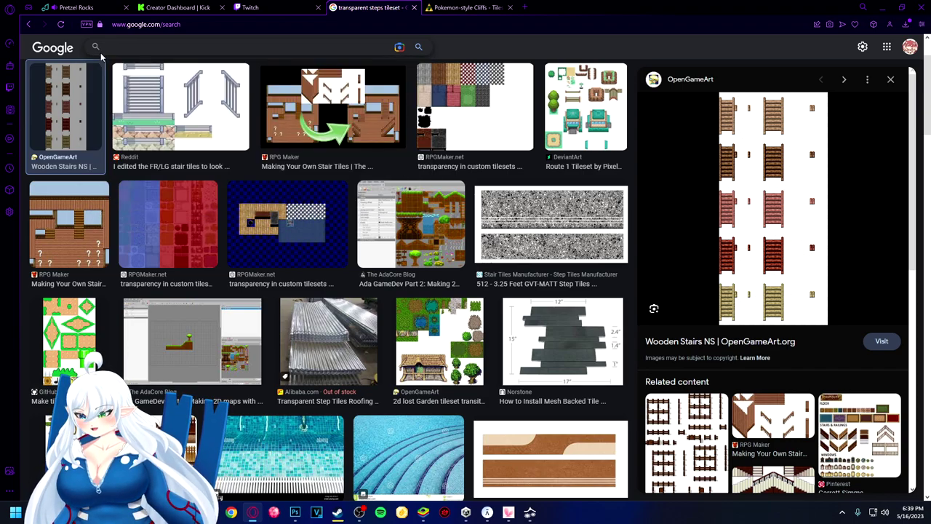
text(transparent hu)
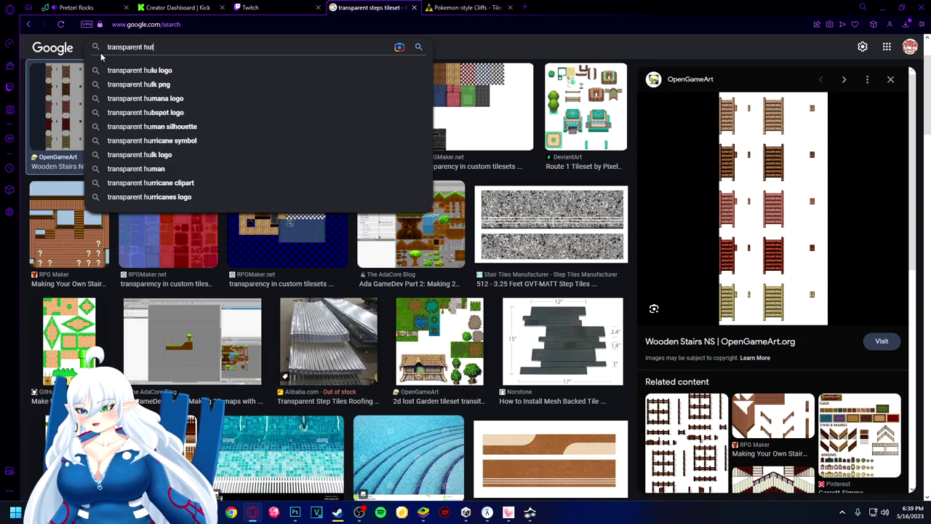
text(ts)
key(Return)
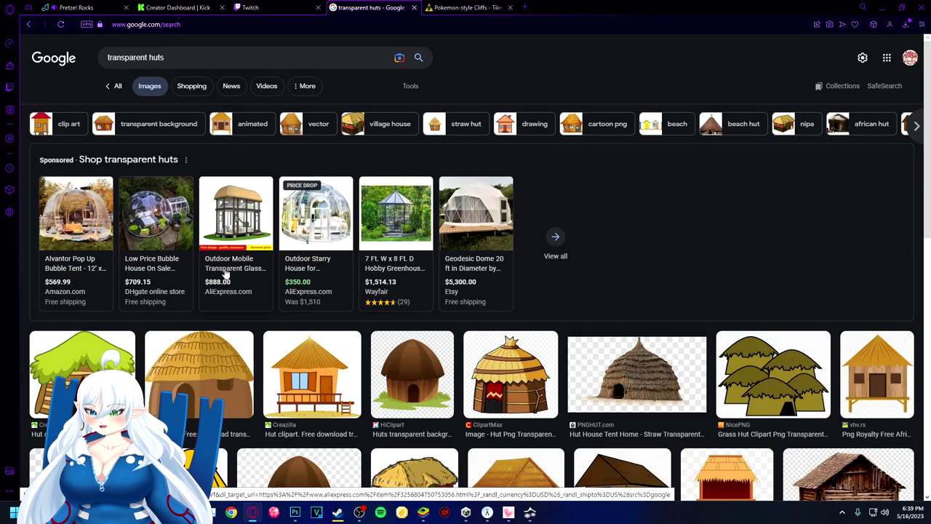
Refine the search to 'transparent fantasy huts', preview the stone medieval hut, and return to Photoshop
click(149, 57)
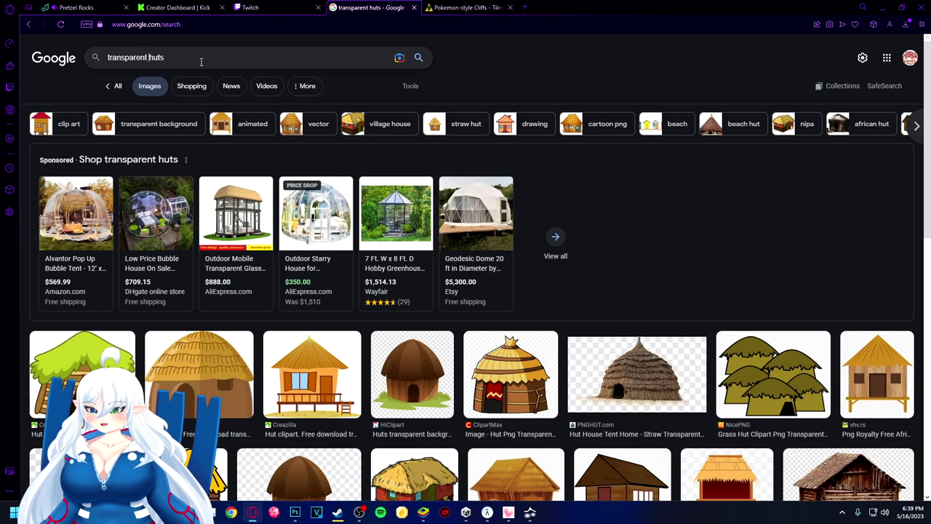
text(thatch)
key(BackSpace)
key(BackSpace)
key(BackSpace)
key(BackSpace)
key(BackSpace)
key(BackSpace)
key(BackSpace)
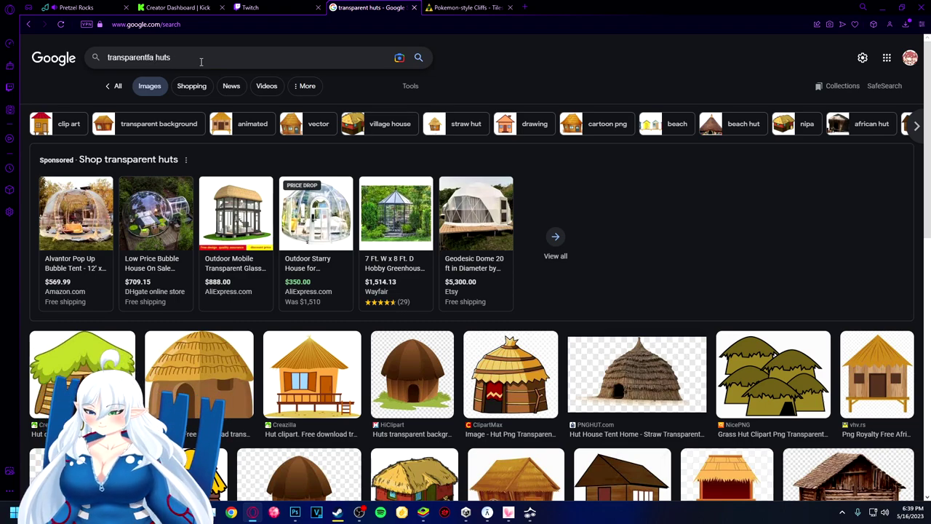
text(fantasy)
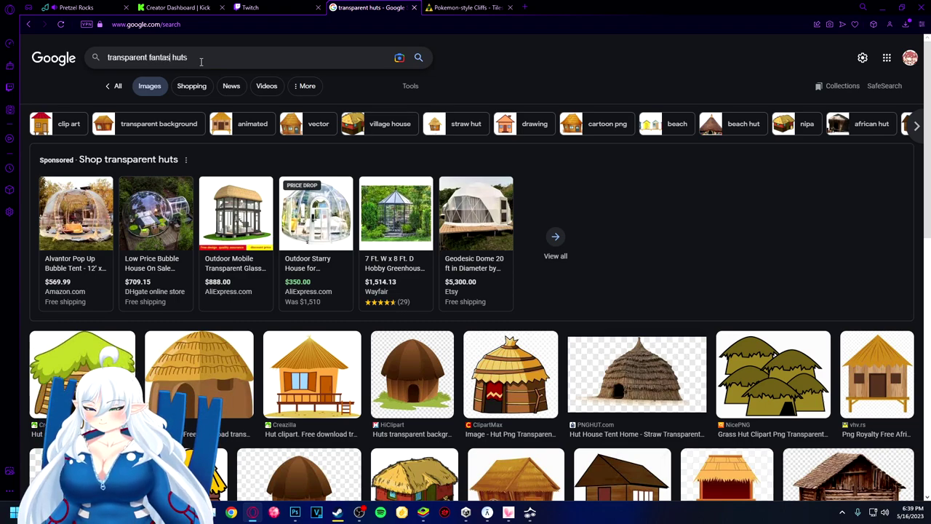
key(Return)
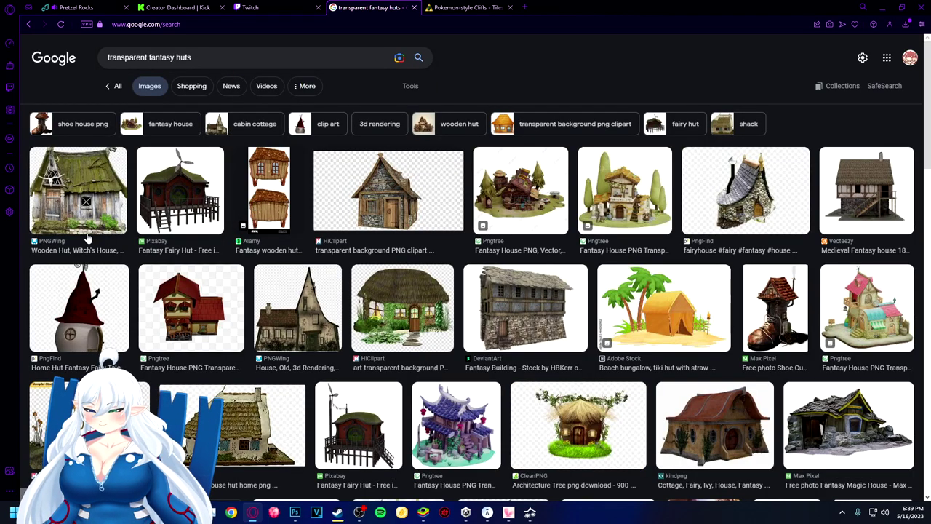
click(444, 206)
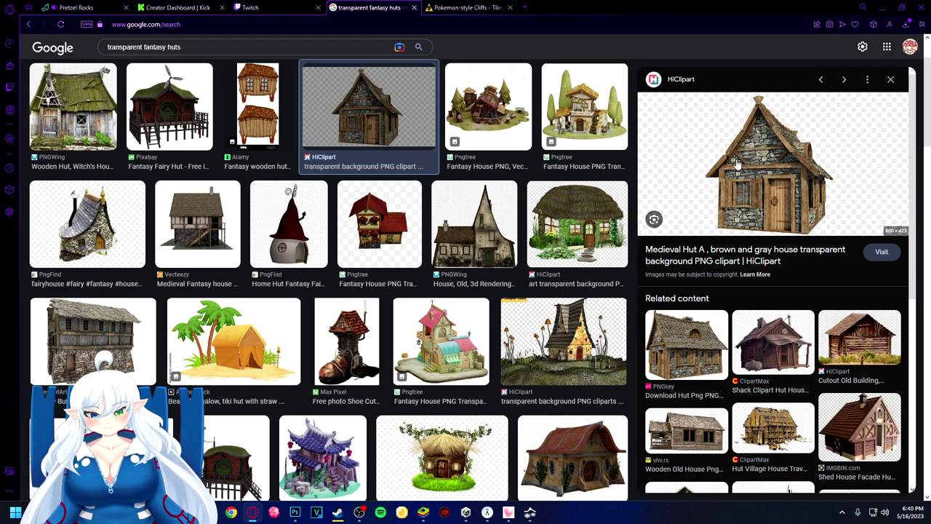
click(295, 513)
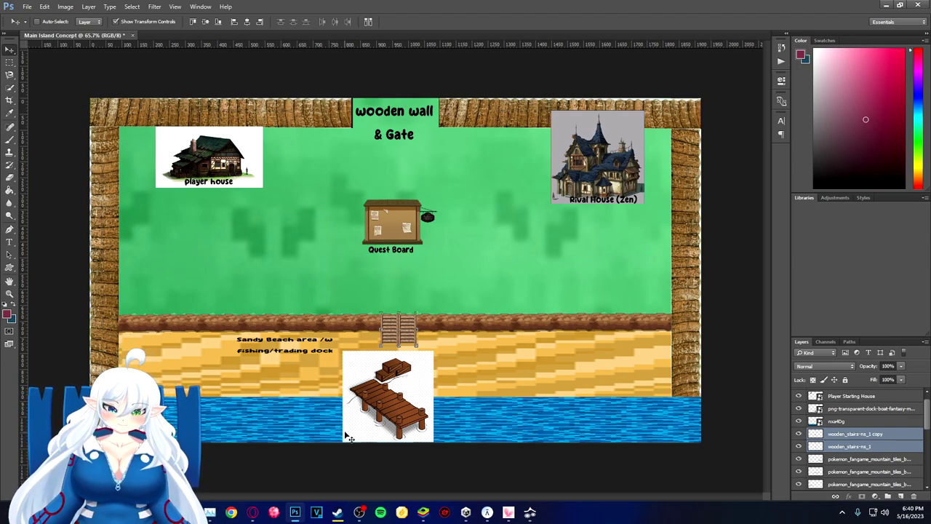
Drag the player house picture and its label together into the grass's top-left corner
key(XF86AudioRaiseVolume)
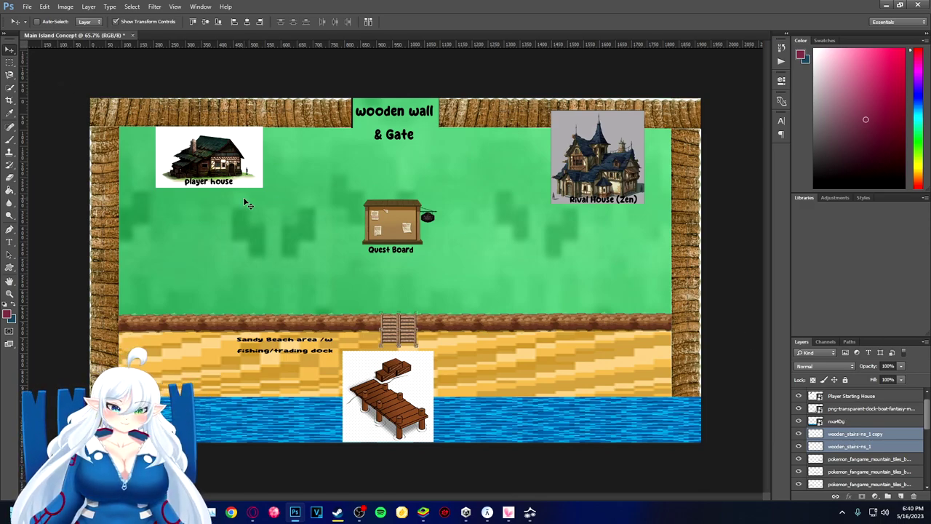
click(211, 161)
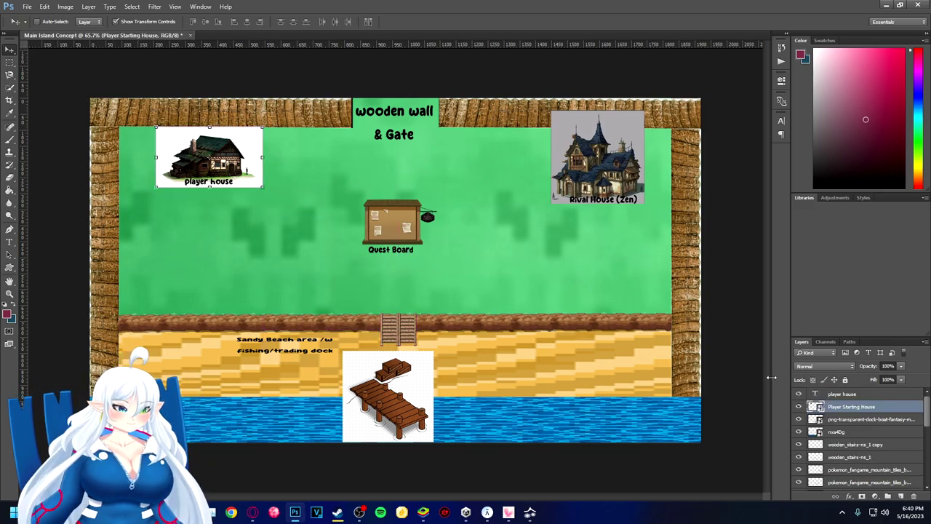
shift+click(844, 394)
drag(249, 179, 213, 181)
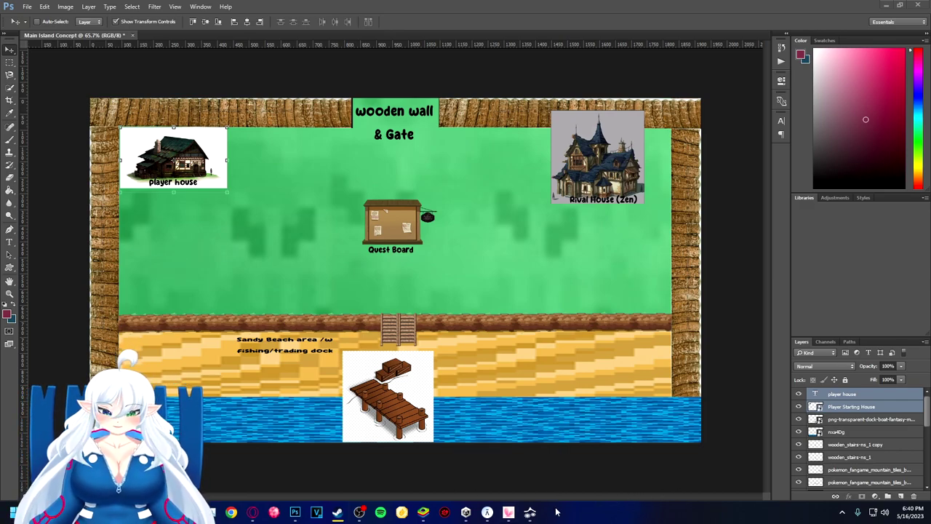
click(252, 512)
Save medieval-hut-a-5-brown-and-gray-house.jpg from the preview and return to Photoshop
right_click(768, 201)
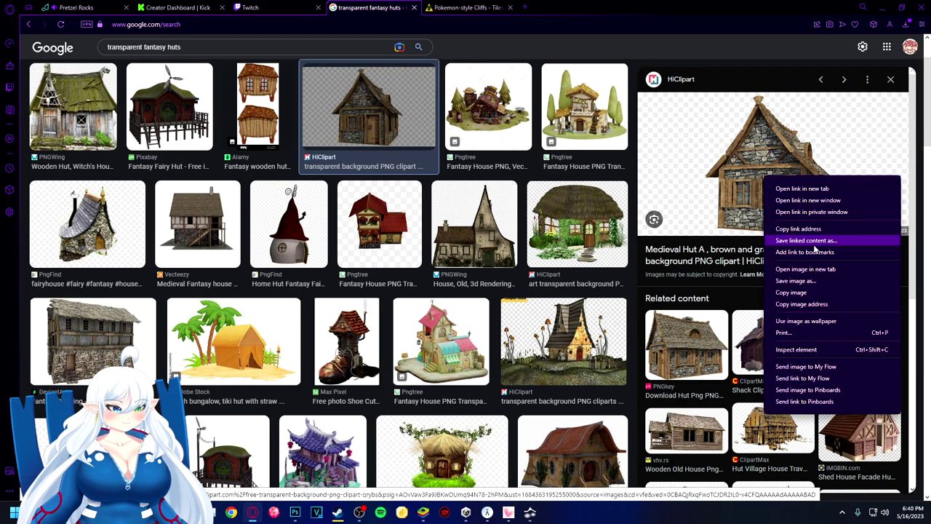
click(804, 286)
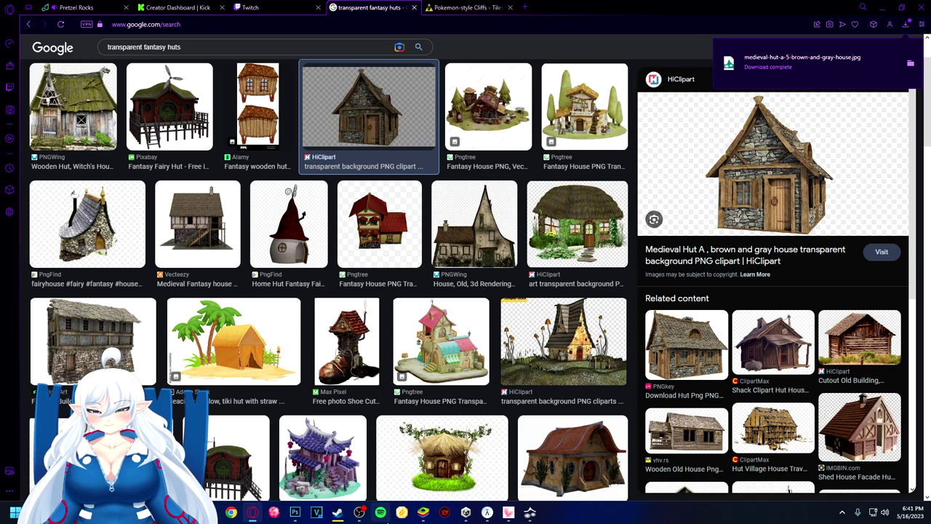
click(297, 516)
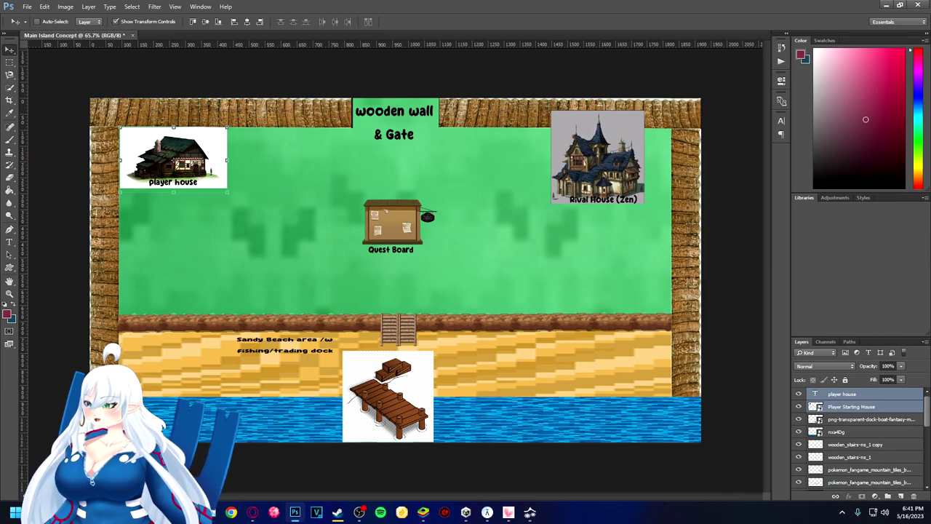
Place the downloaded medieval hut JPG onto the centre of the island map
key(ctrl+t)
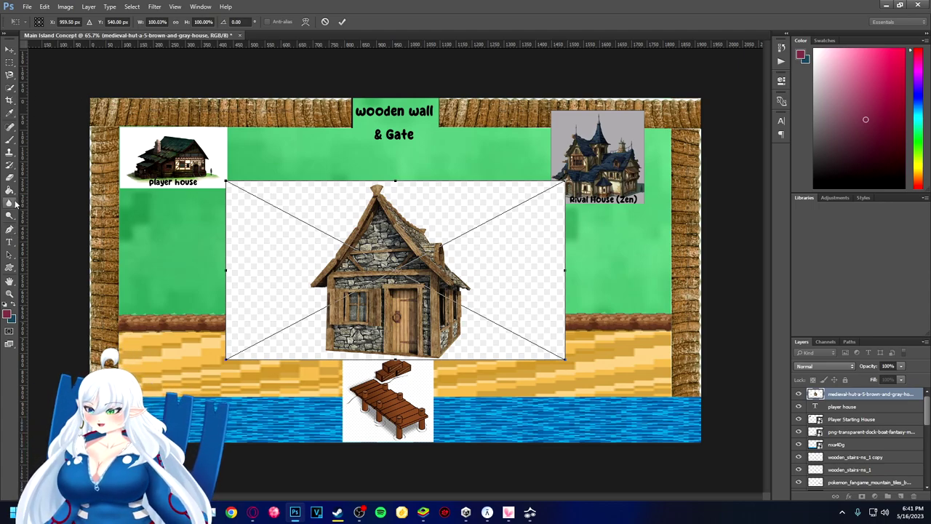
click(9, 76)
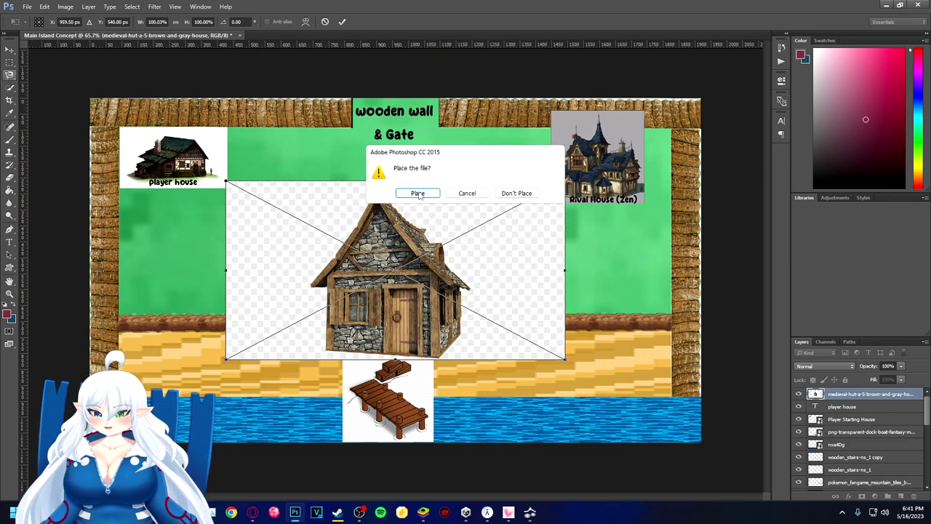
click(416, 192)
Try selecting the hut's background with the Magic Wand, then dismiss the not-editable error
click(10, 77)
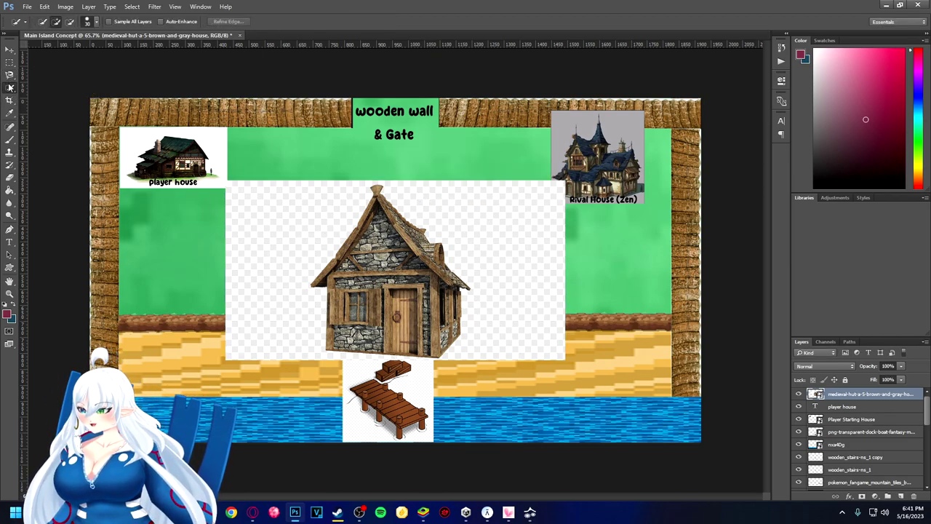
click(10, 77)
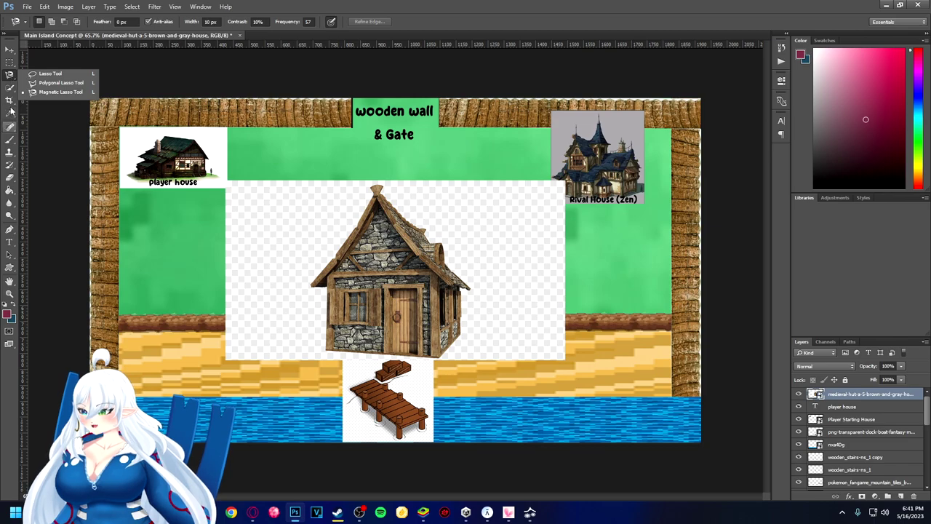
click(10, 88)
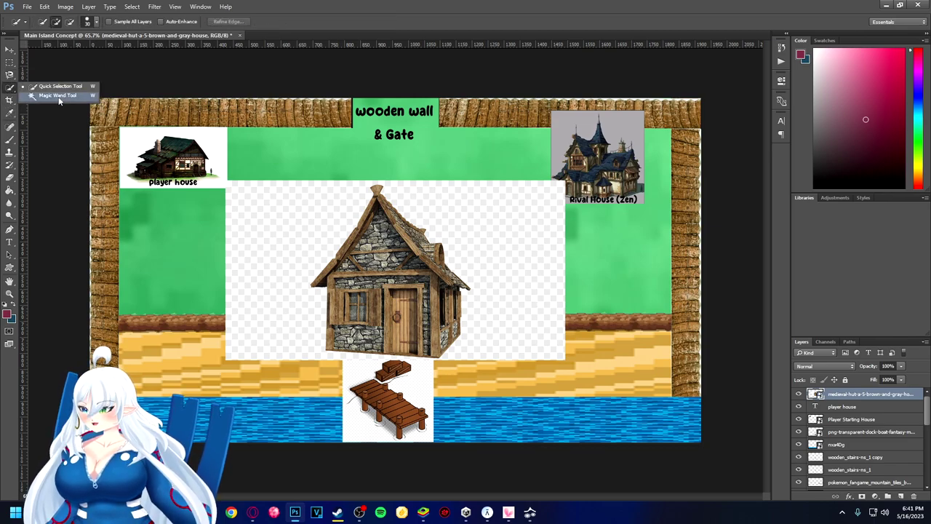
click(59, 101)
click(322, 256)
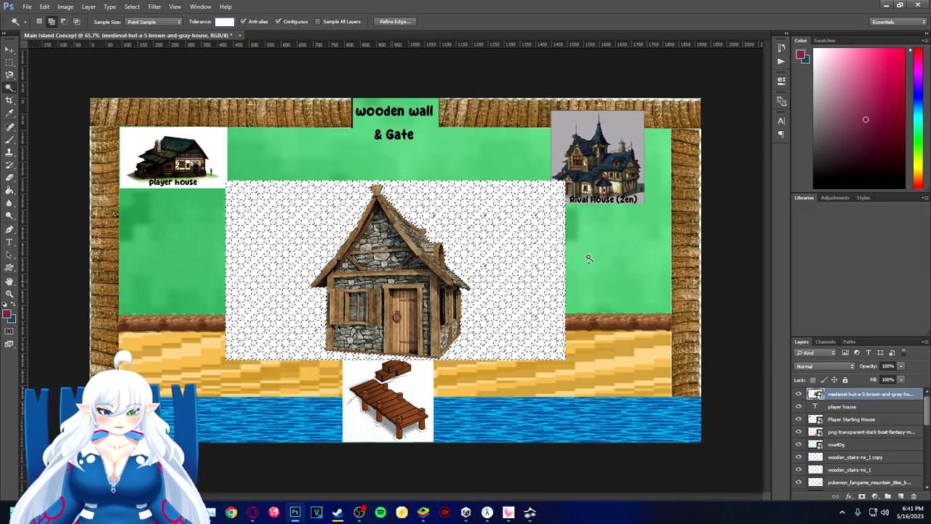
key(Return)
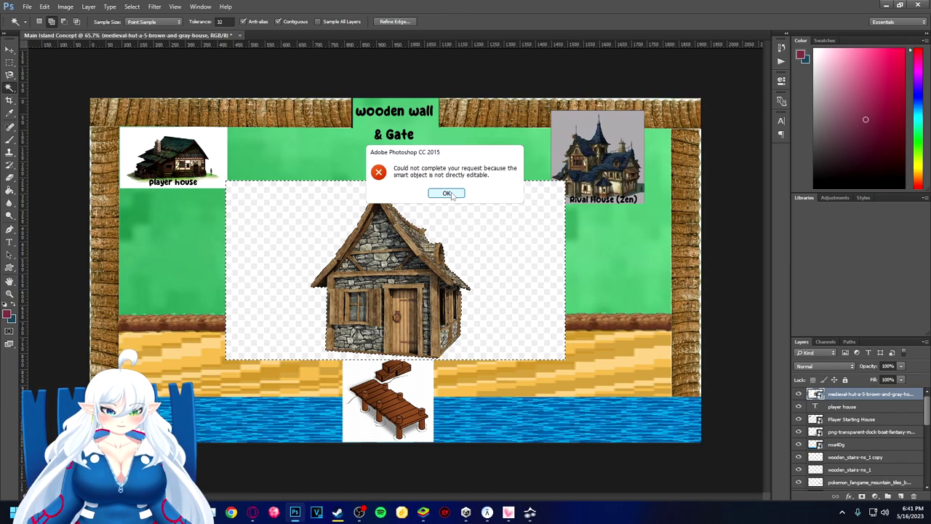
click(448, 193)
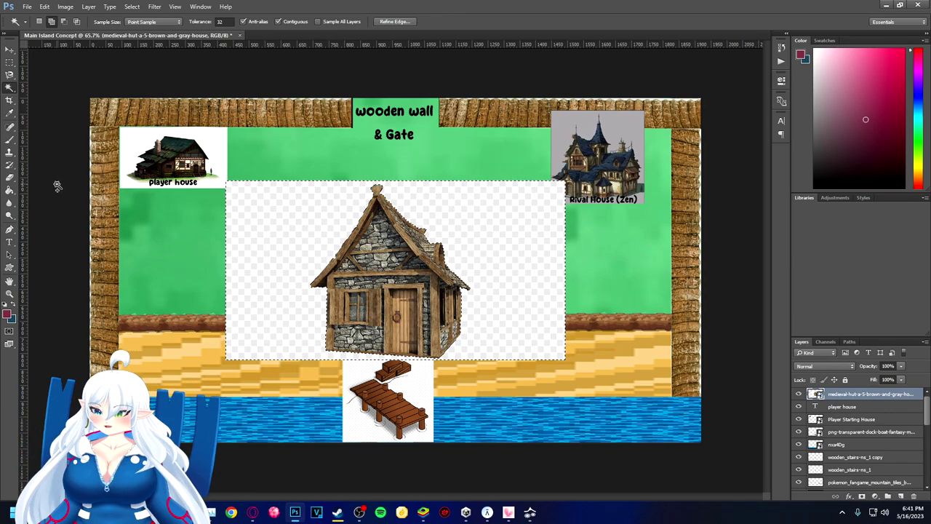
Deselect the background selection and return to the Move tool
click(9, 141)
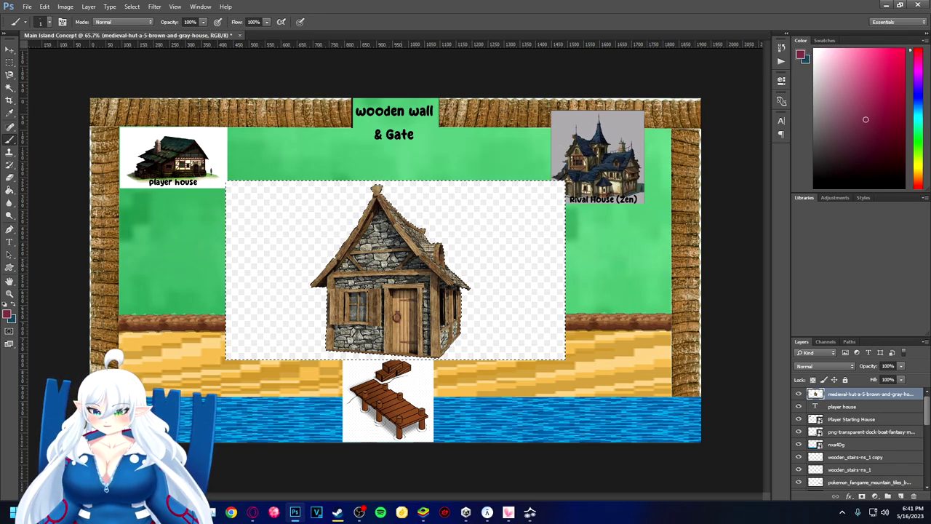
click(10, 49)
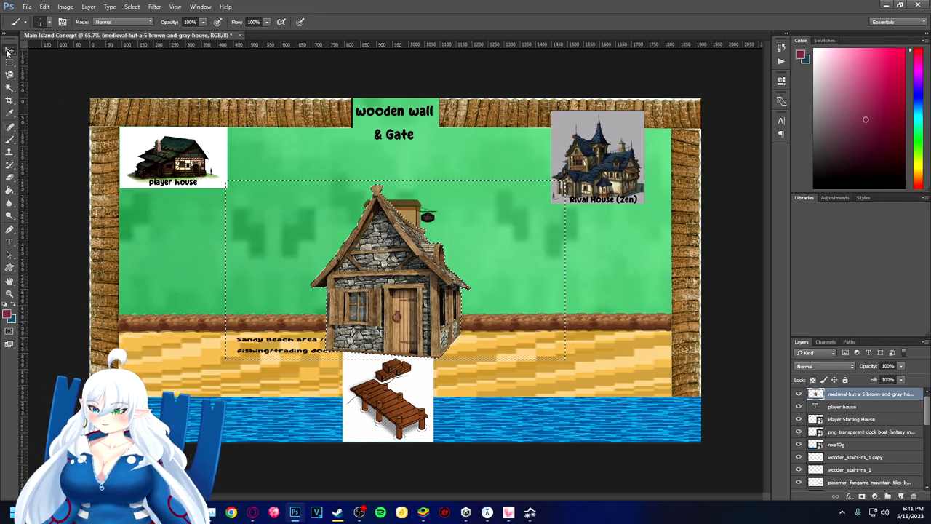
click(10, 88)
right_click(369, 238)
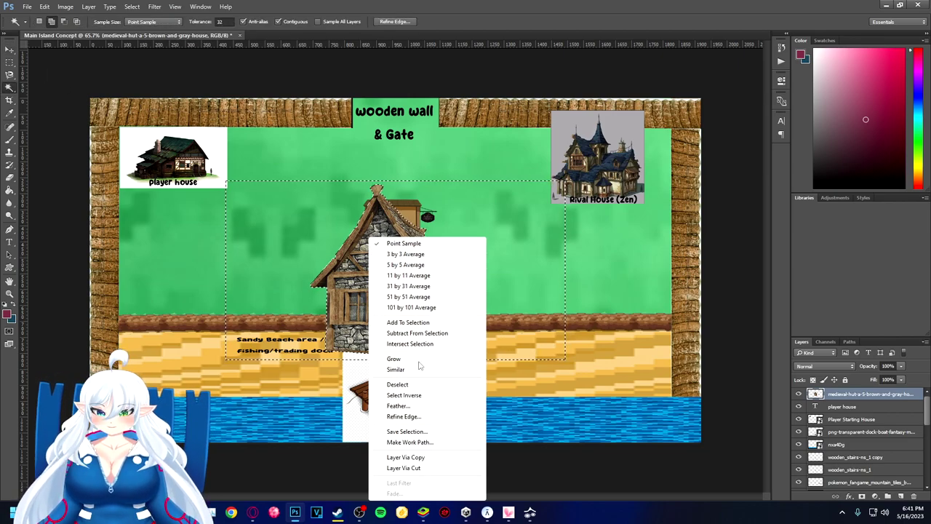
click(397, 384)
click(9, 49)
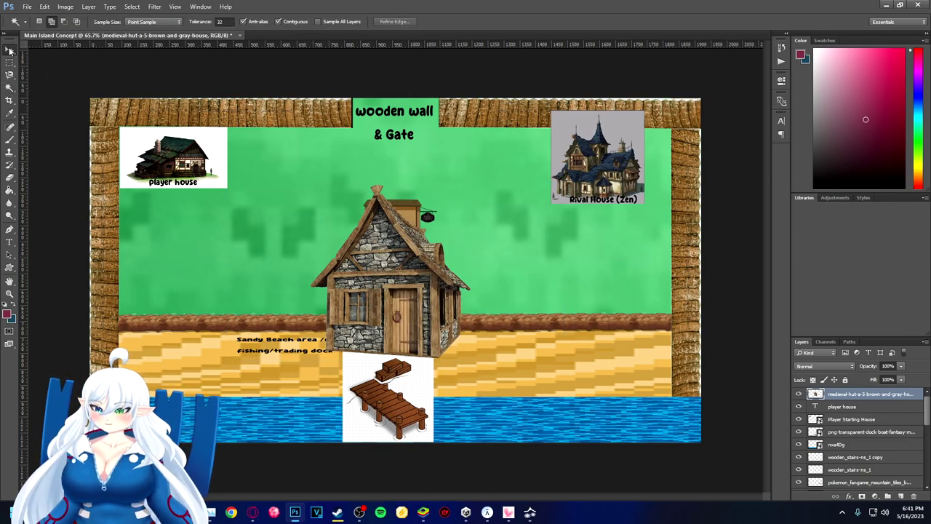
Shrink the hut to about half size, move it below the player house and flip it horizontally
drag(471, 189, 406, 269)
drag(370, 318, 191, 264)
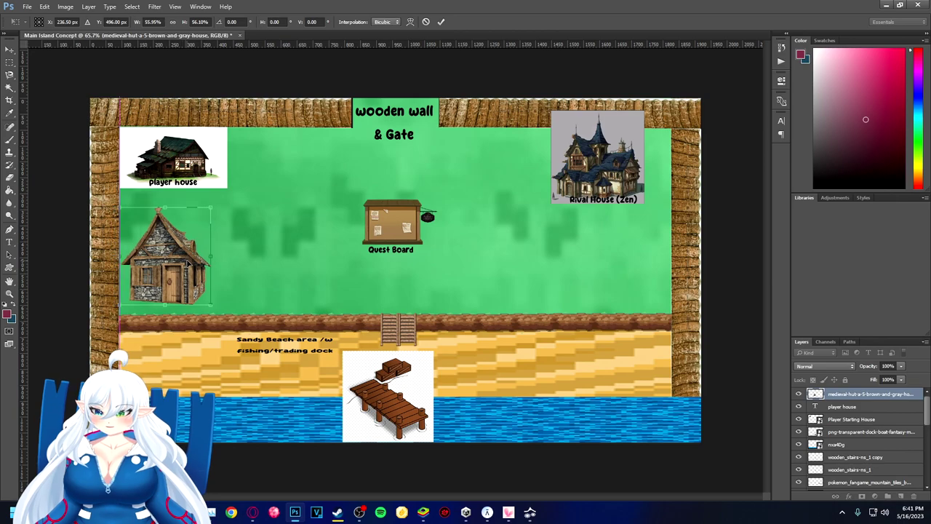
right_click(188, 295)
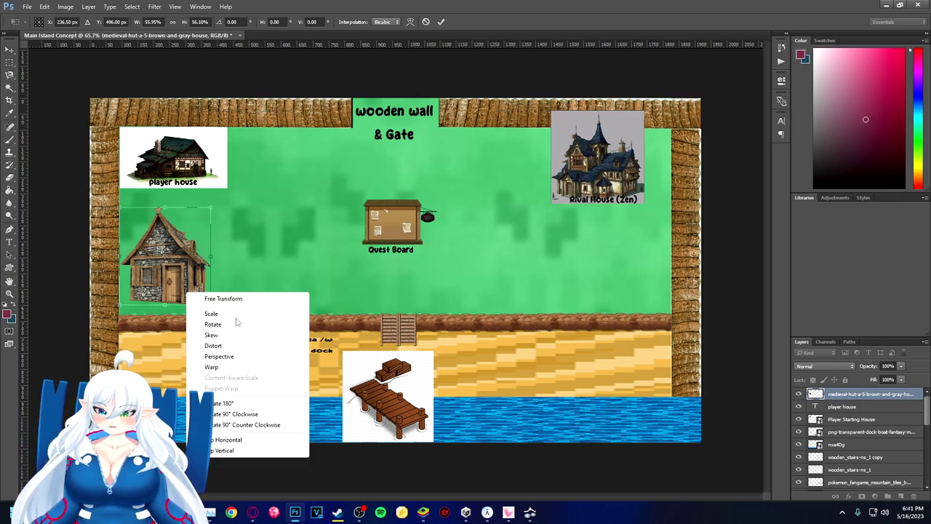
click(237, 440)
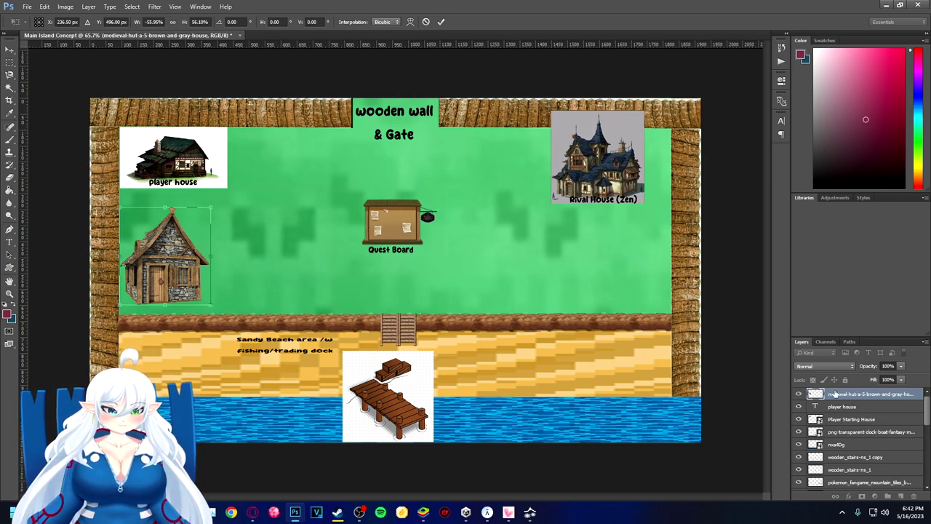
key(Return)
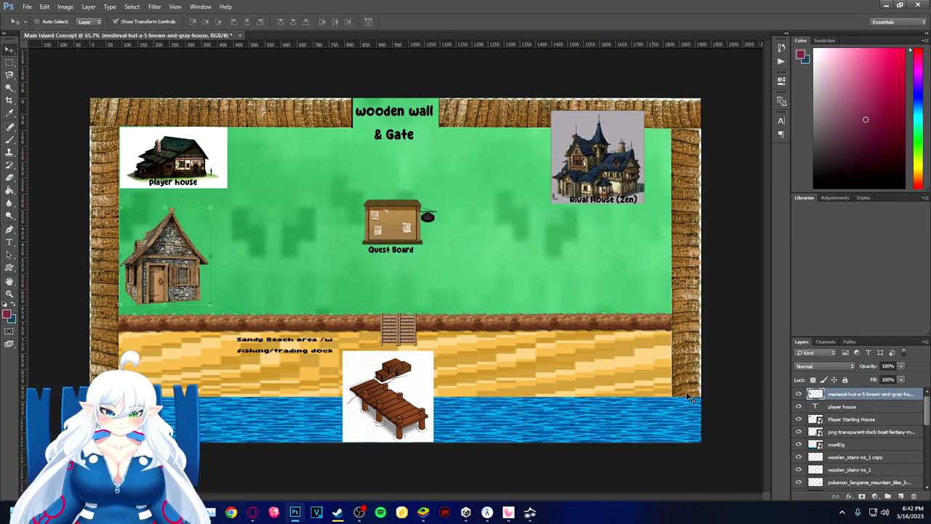
Duplicate the hut layer and place the copy beside the original
right_click(871, 399)
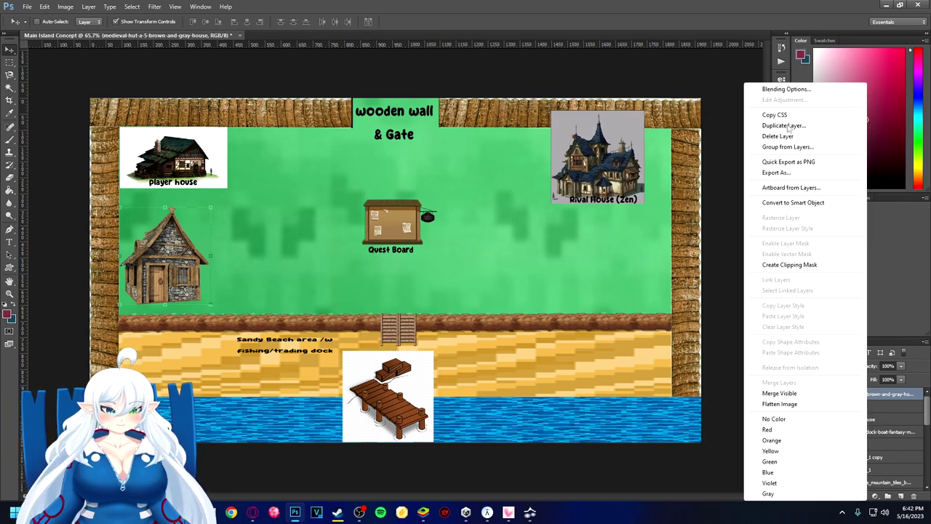
click(782, 135)
click(550, 159)
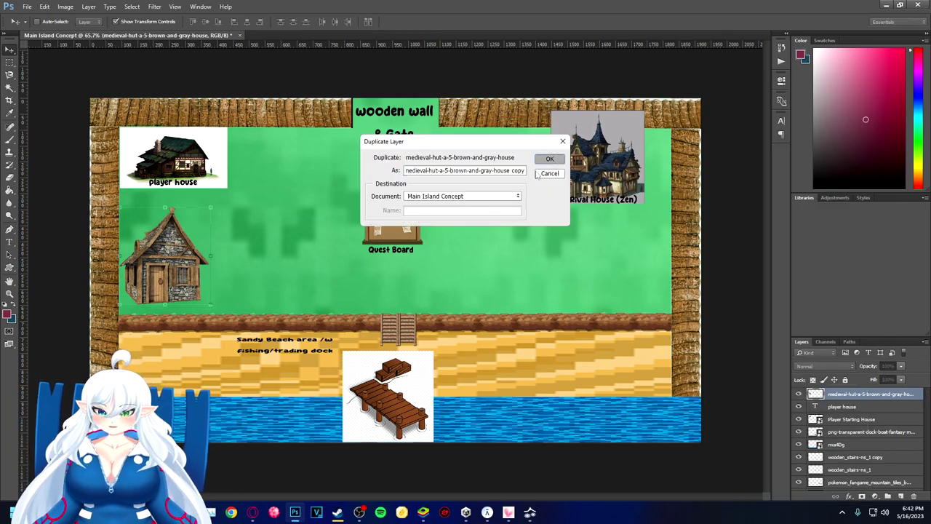
drag(182, 270, 269, 273)
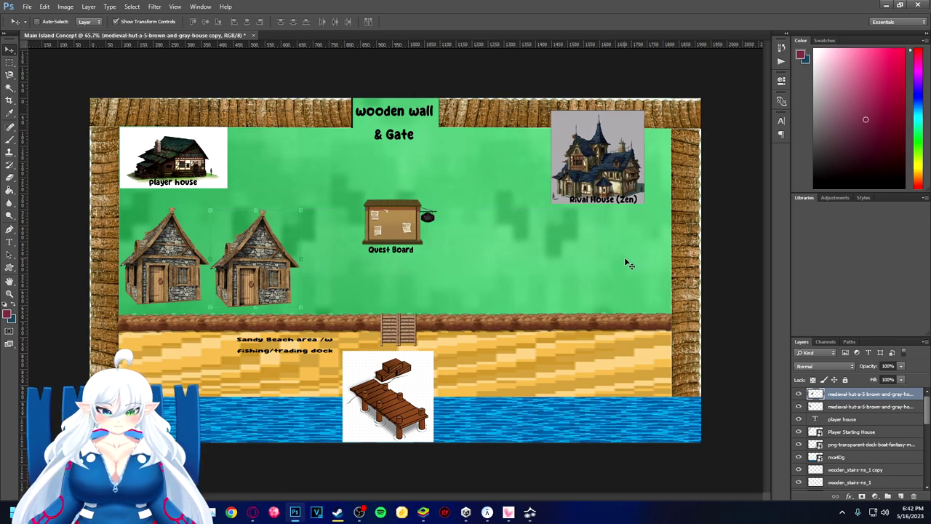
Duplicate the hut again and move the third copy right of the Quest Board
right_click(844, 395)
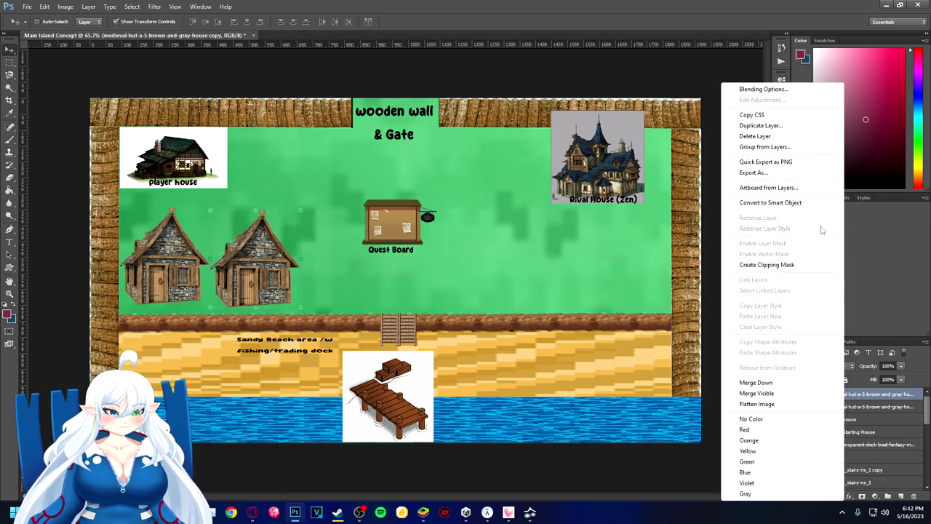
click(752, 128)
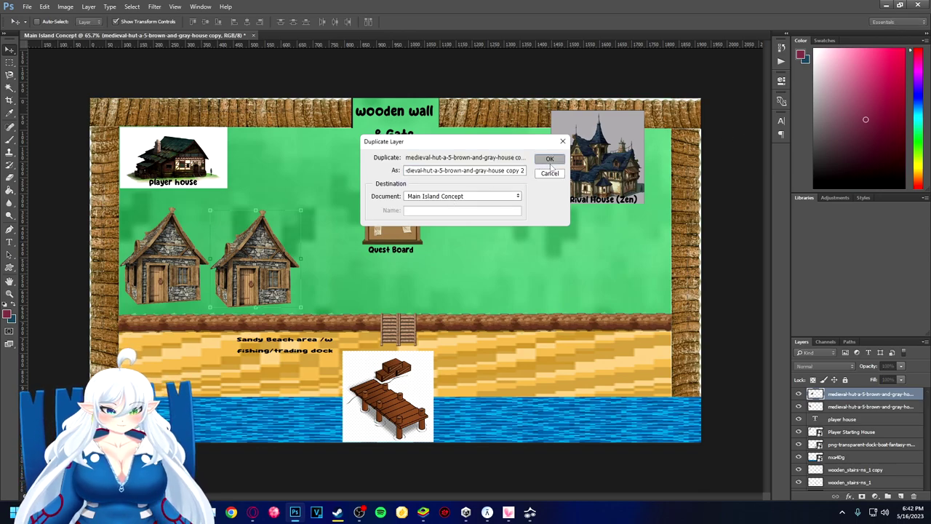
click(546, 158)
drag(279, 284, 498, 291)
right_click(498, 291)
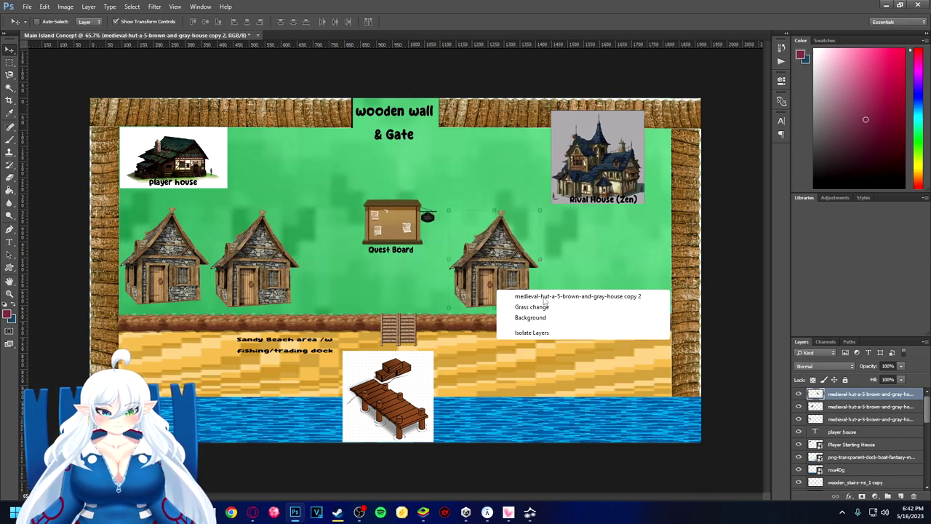
click(479, 267)
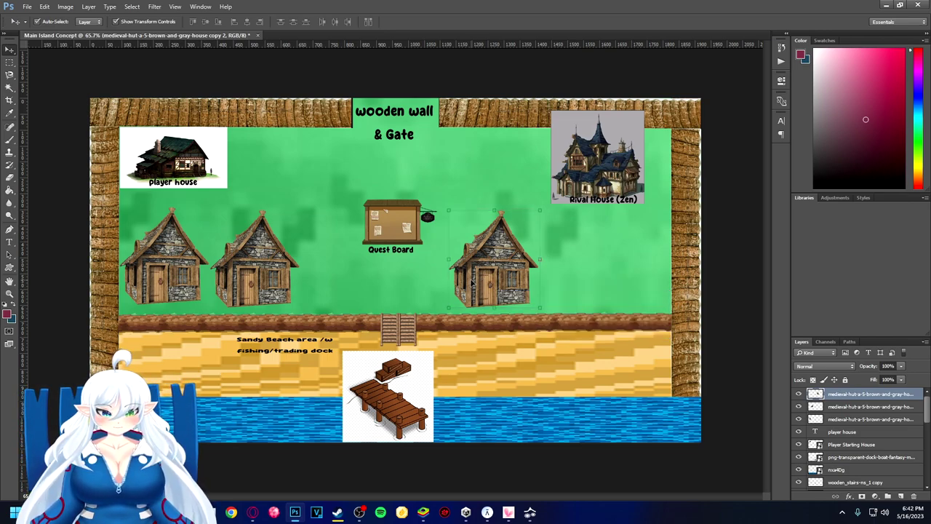
right_click(473, 283)
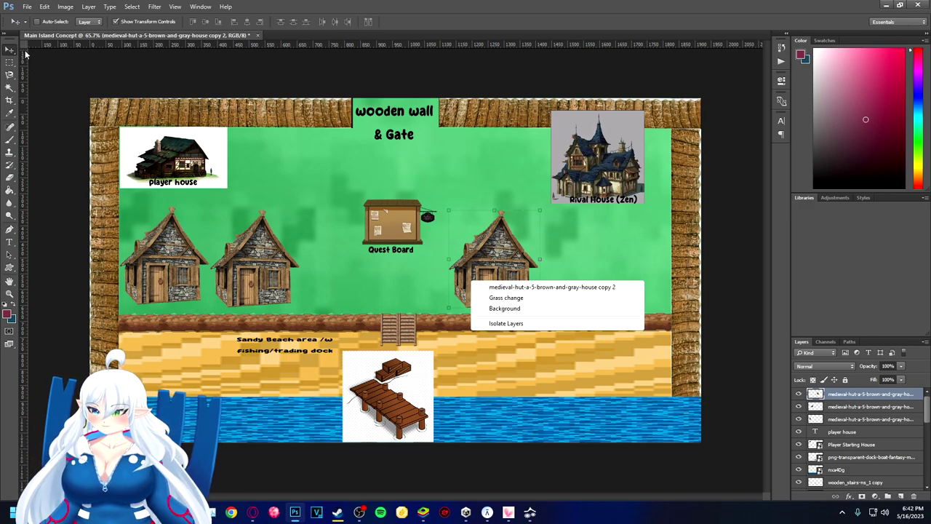
click(480, 214)
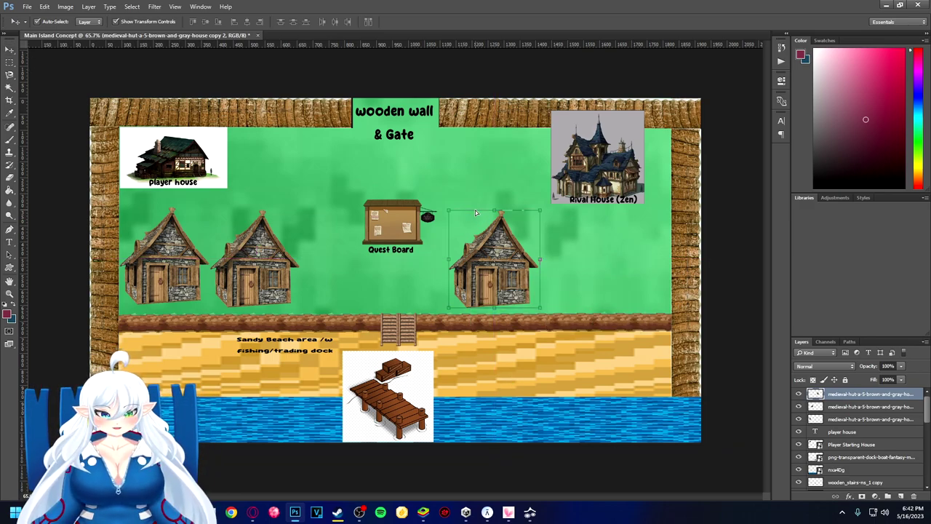
Flip the right-hand hut copy horizontally so it faces the other way
key(ctrl+t)
key(Return)
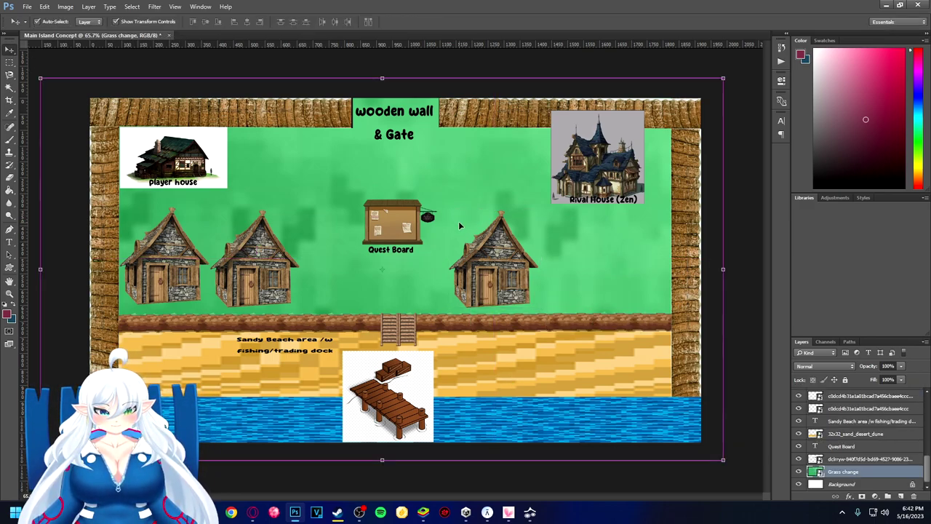
key(ctrl+t)
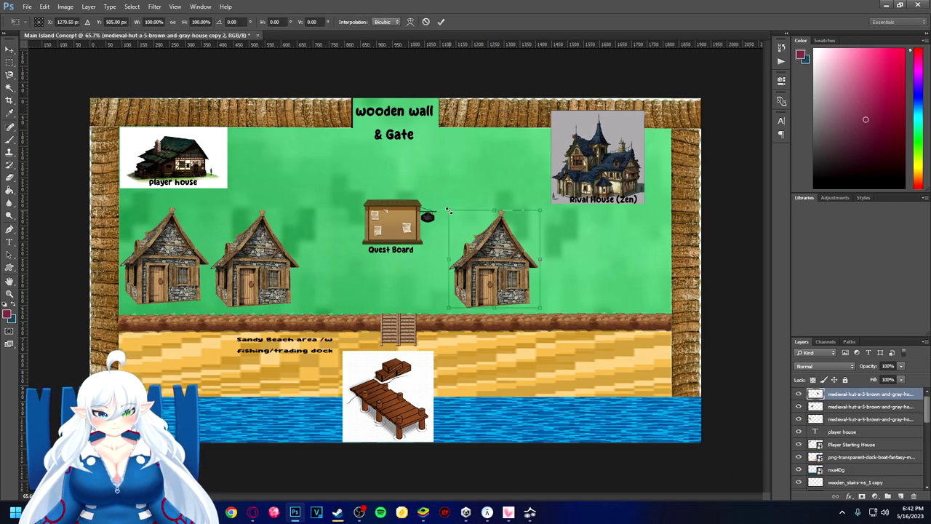
right_click(511, 288)
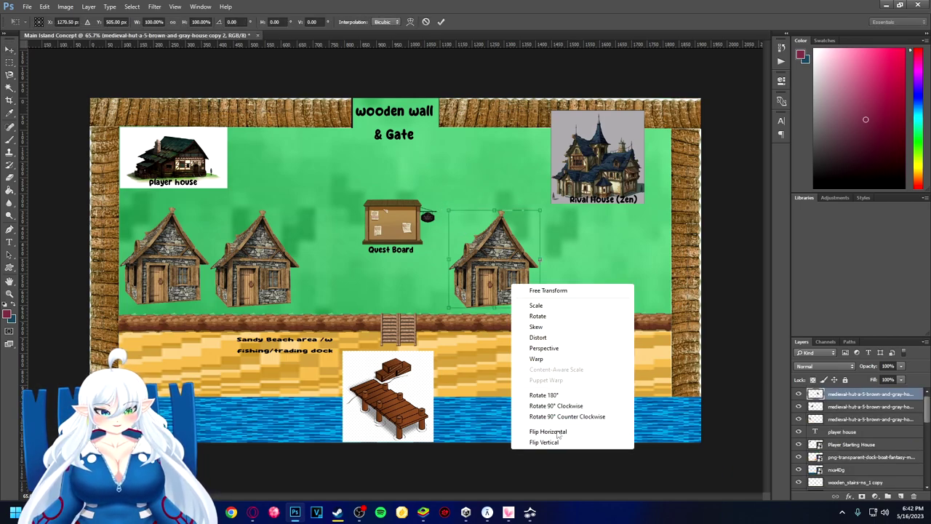
click(548, 432)
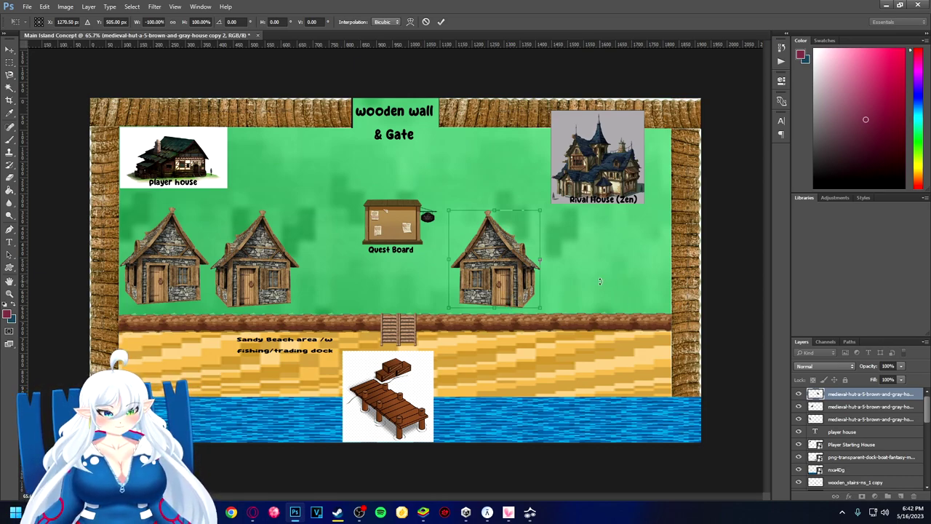
key(Return)
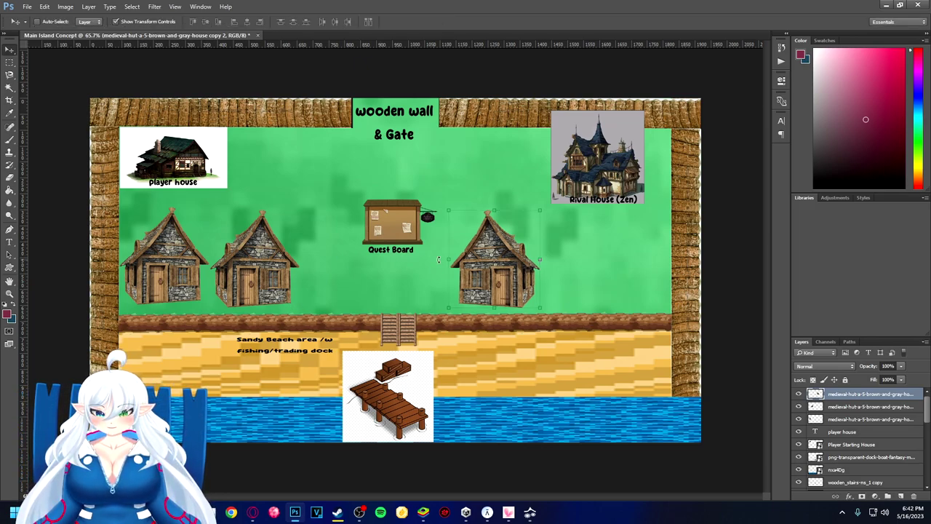
Duplicate the middle hut, move it up near the top wall and scale it to about 75%
ctrl+click(260, 281)
right_click(840, 407)
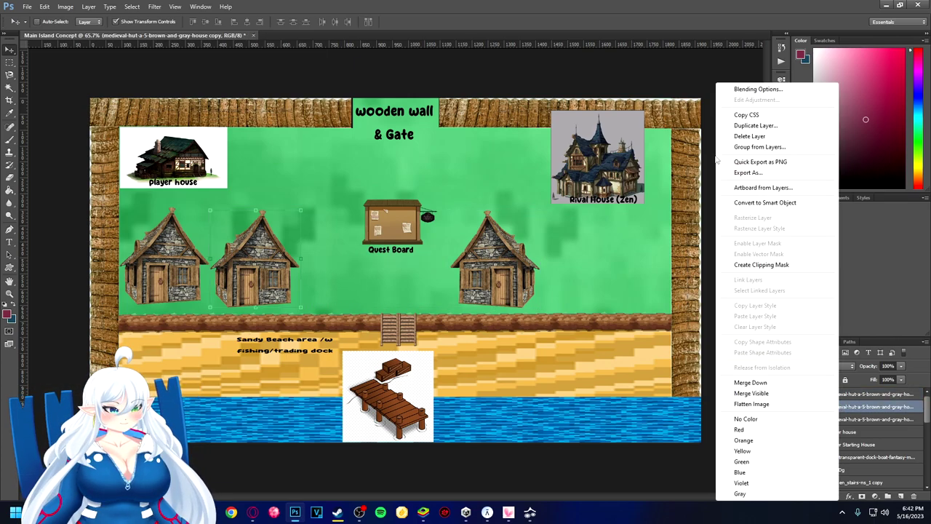
click(757, 125)
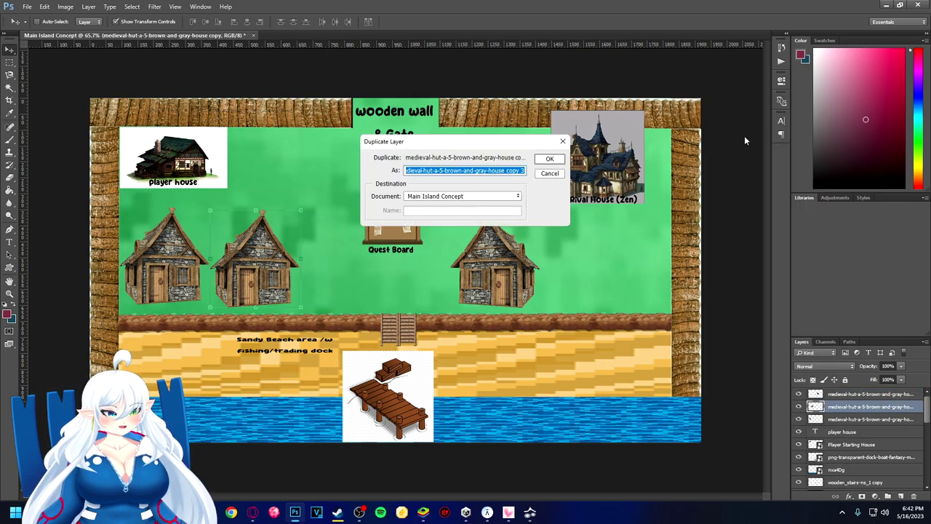
click(550, 159)
drag(267, 275, 317, 181)
key(ctrl+t)
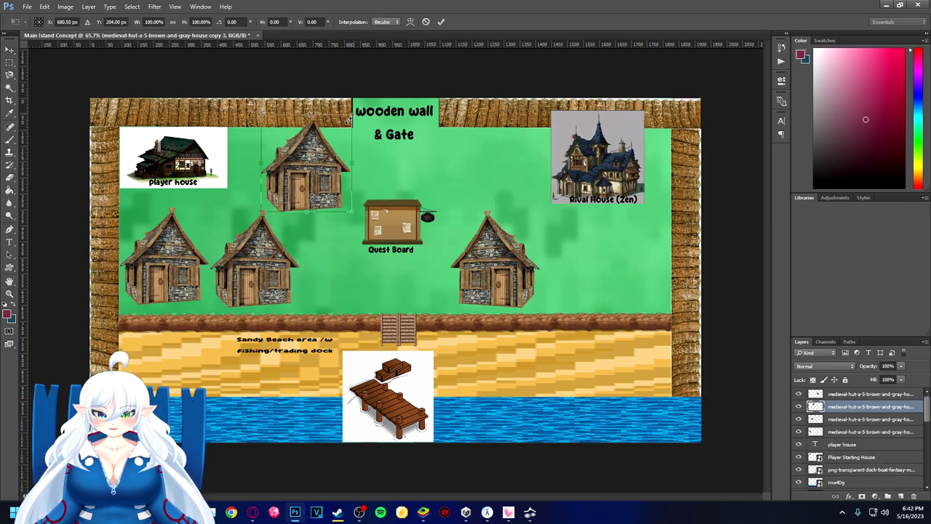
drag(349, 119, 332, 137)
drag(301, 178, 291, 159)
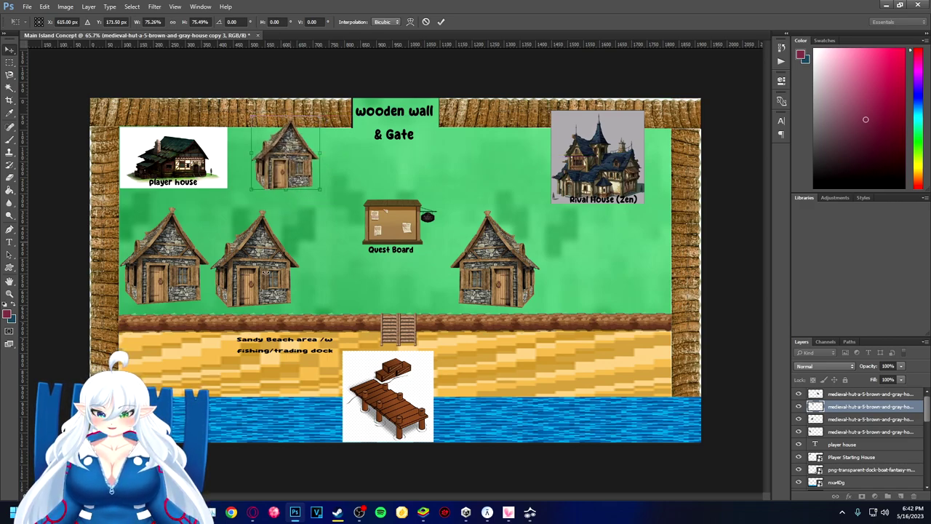
key(Return)
Shrink the leftmost hut to about 80% and the middle hut to about 78%
ctrl+click(166, 275)
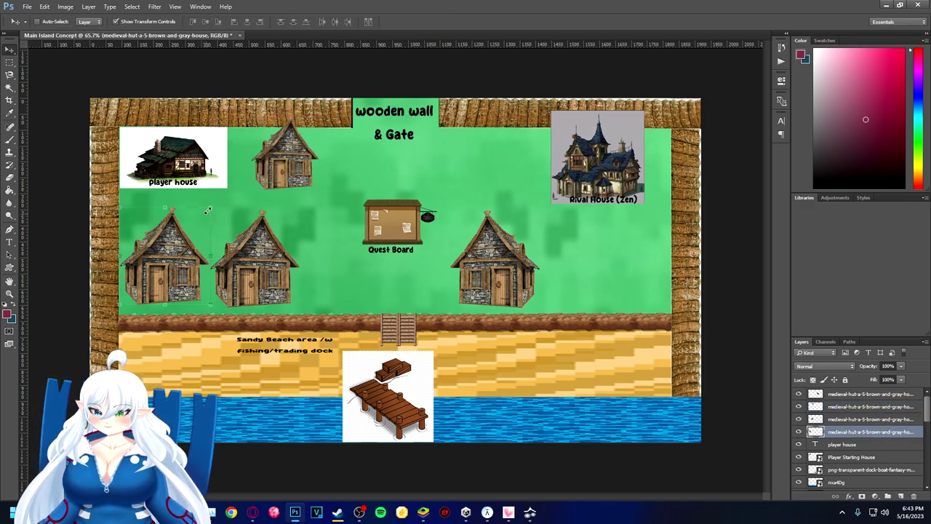
key(ctrl+t)
drag(206, 212, 192, 227)
key(Return)
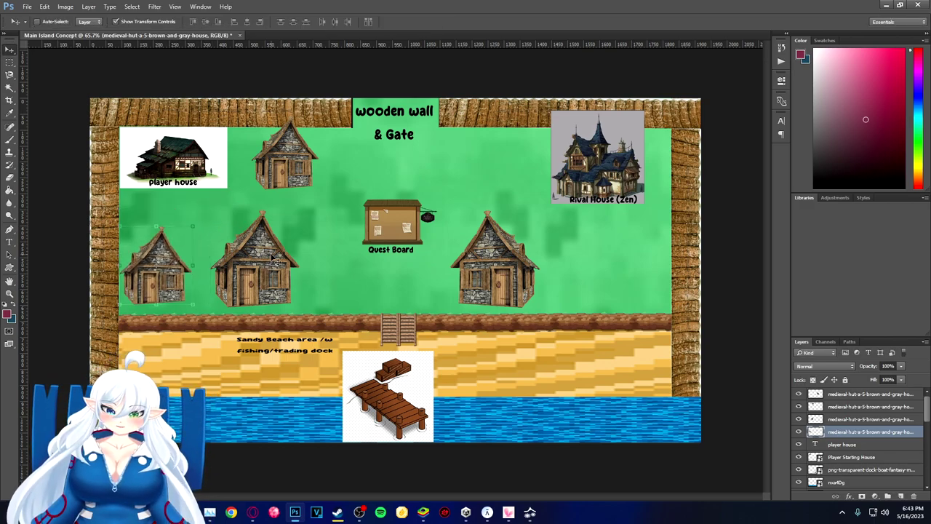
ctrl+click(271, 266)
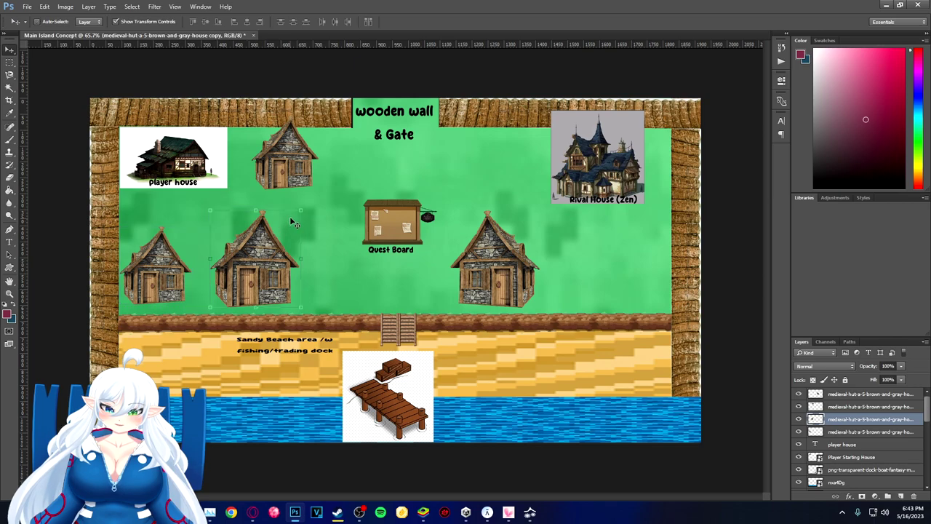
key(ctrl+t)
drag(297, 211, 278, 231)
drag(258, 264, 252, 257)
key(Return)
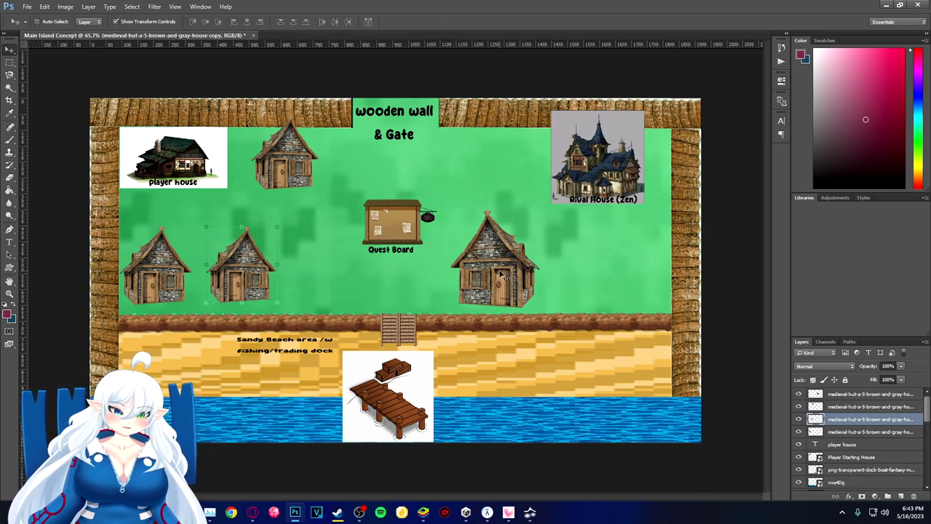
Shrink the hut right of the Quest Board and shift it slightly up and right
ctrl+click(509, 276)
drag(543, 211, 515, 234)
drag(490, 278, 505, 265)
key(Return)
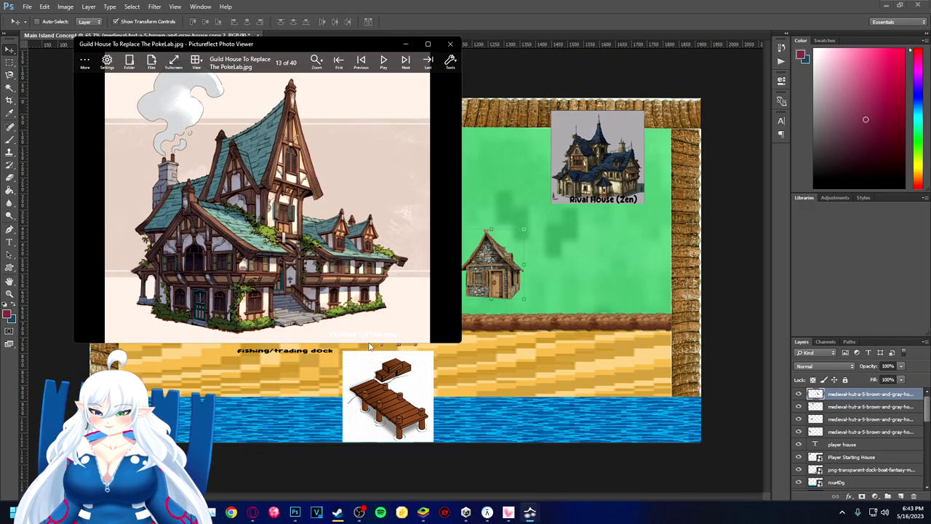
click(451, 44)
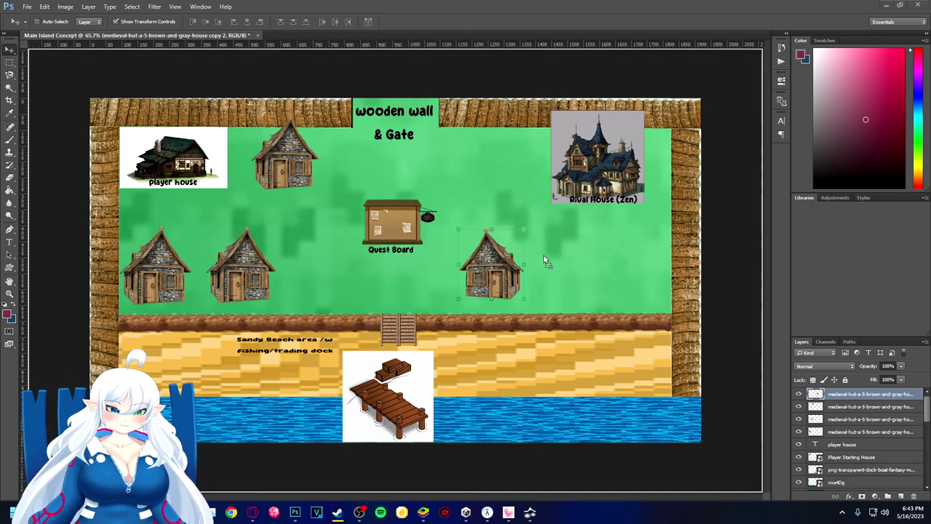
Place the guild house picture on the map, shrink it and move it below Rival House
drag(572, 269, 556, 268)
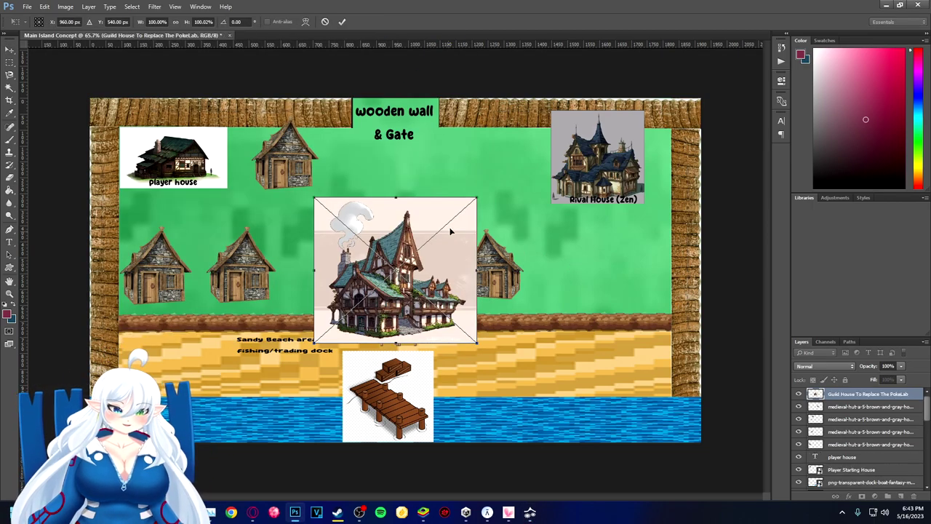
drag(478, 195, 415, 249)
drag(391, 284, 630, 255)
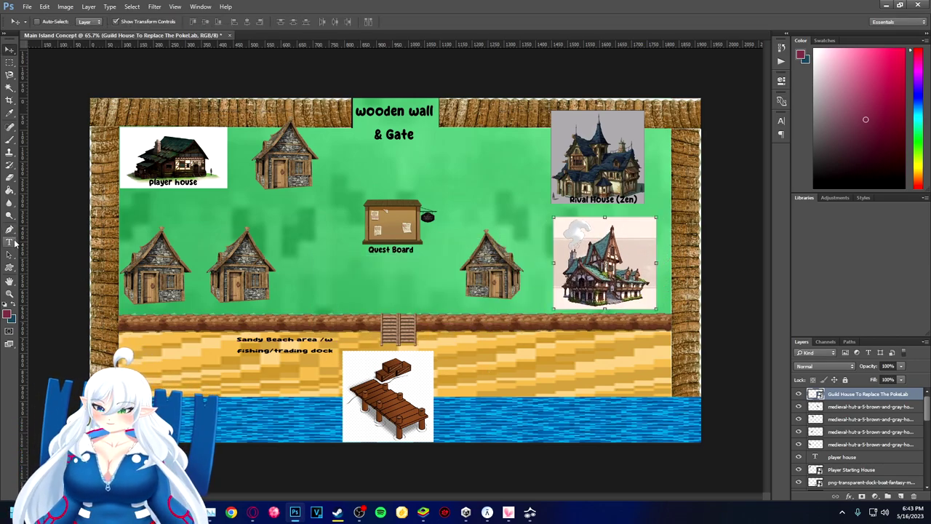
Add a two-line 'Research house' text label over the guild house picture
click(9, 241)
drag(561, 291, 640, 305)
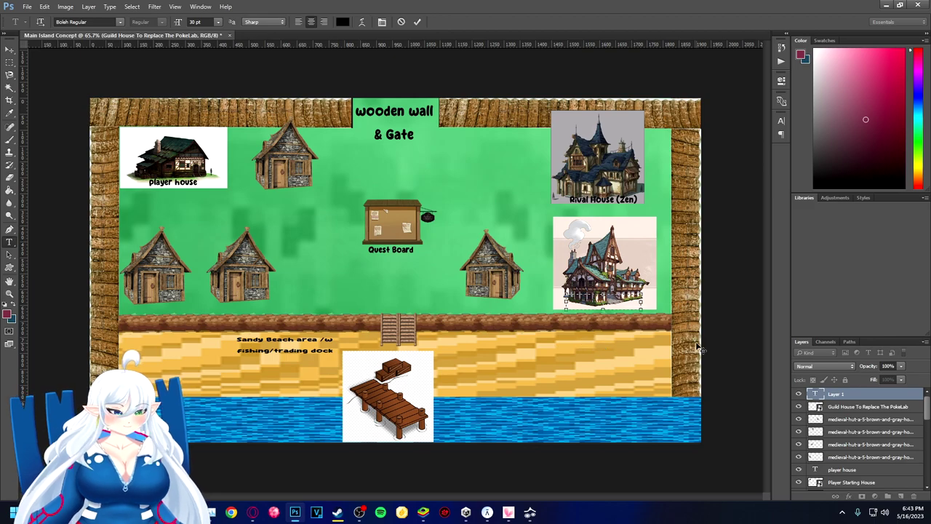
text(Guild)
key(BackSpace)
text(d)
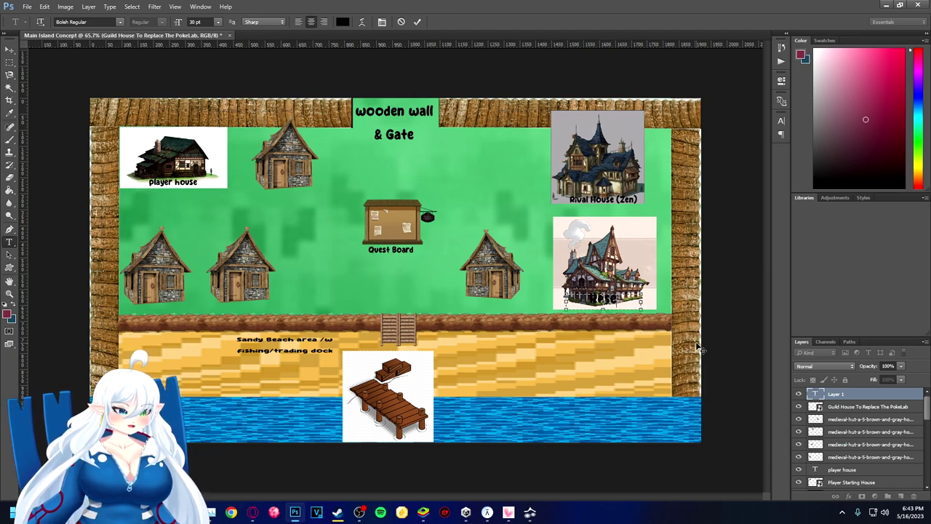
text(arch)
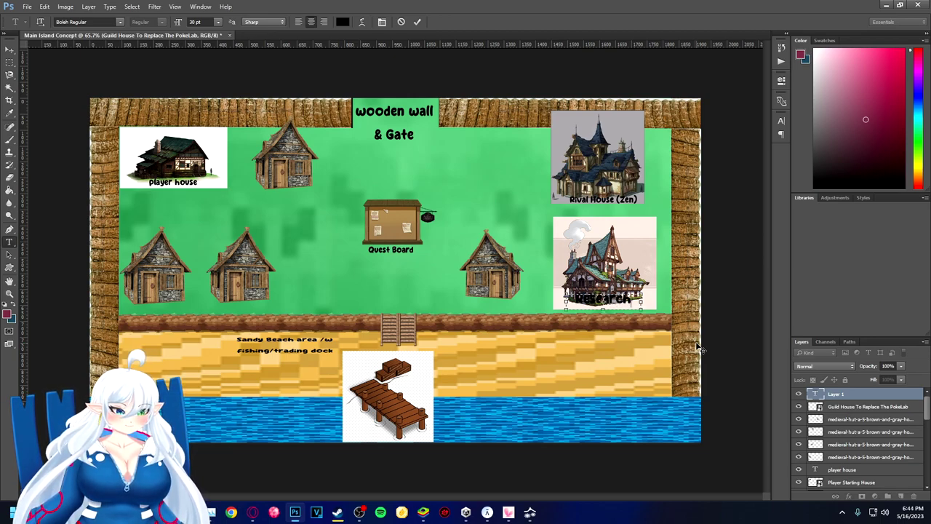
drag(603, 309, 605, 327)
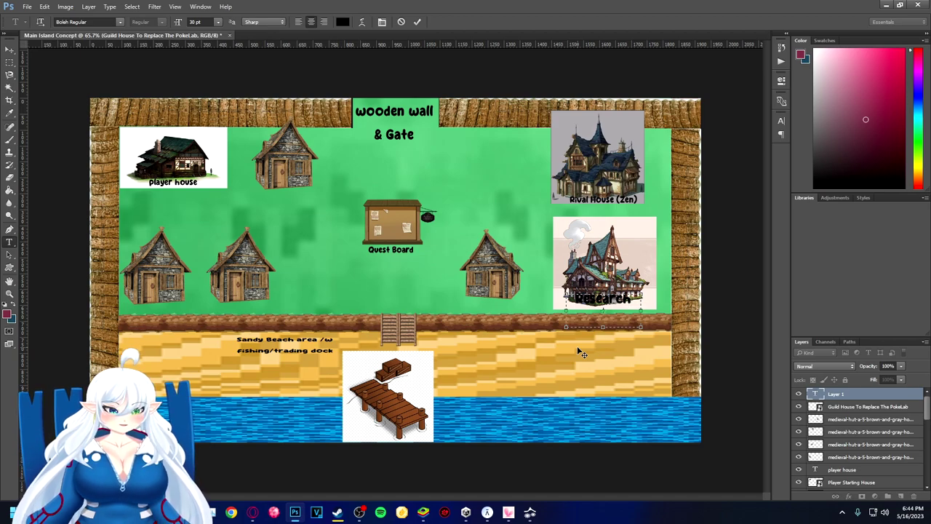
text(house)
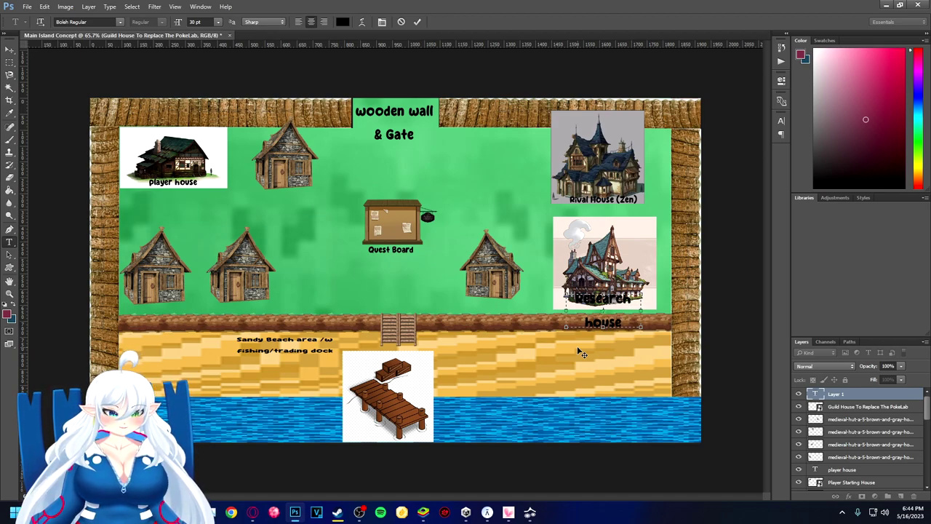
key(ctrl+a)
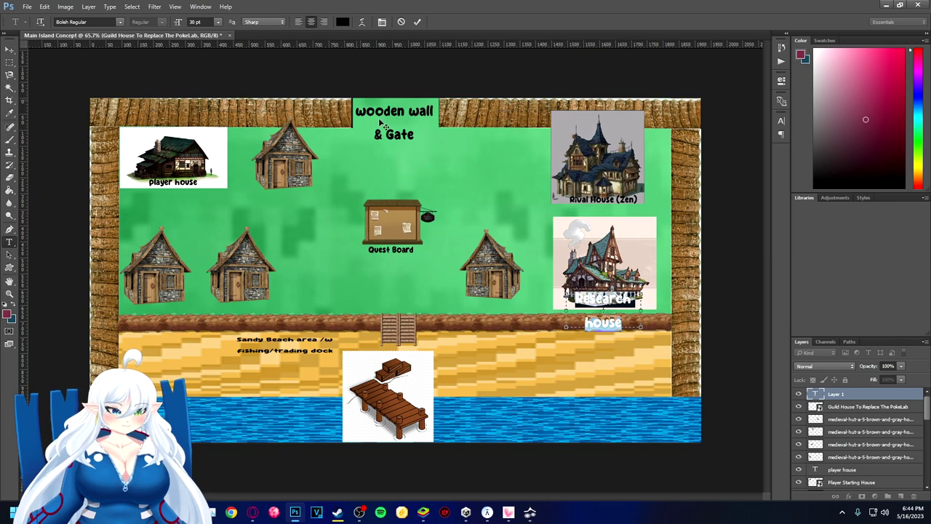
click(851, 395)
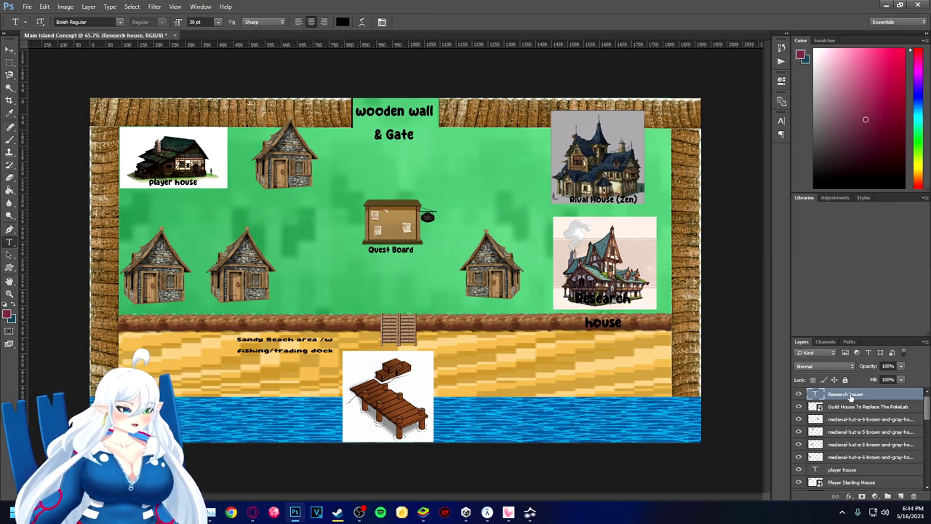
right_click(851, 395)
Apply an Outer Glow at 100% opacity to the Research house text layer
click(692, 85)
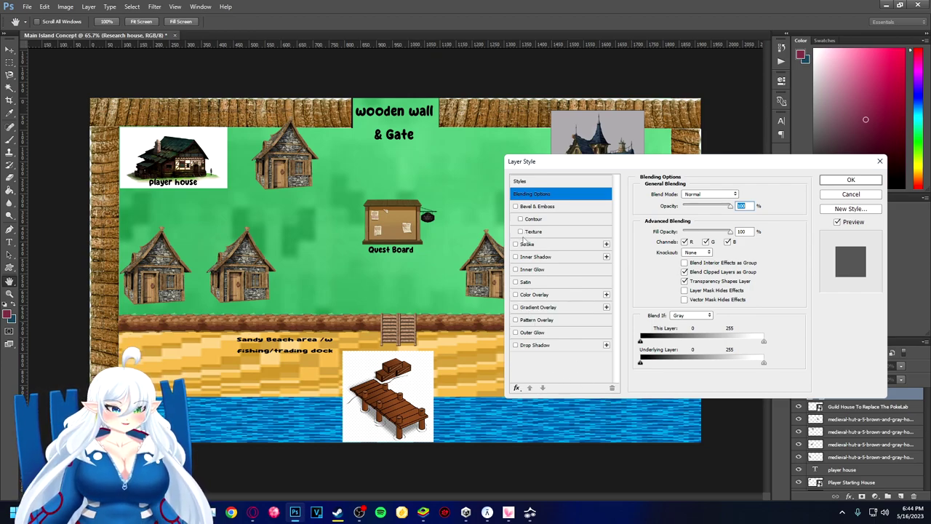
drag(765, 171, 312, 141)
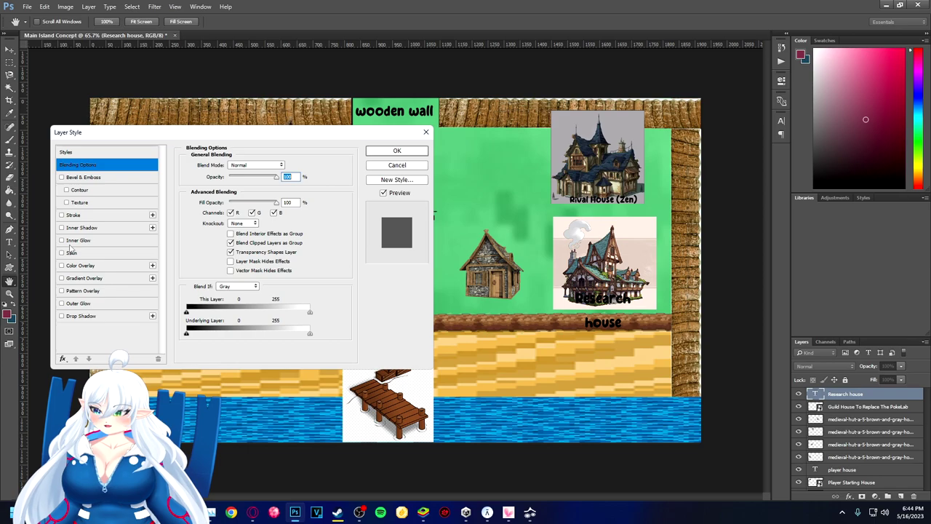
click(62, 304)
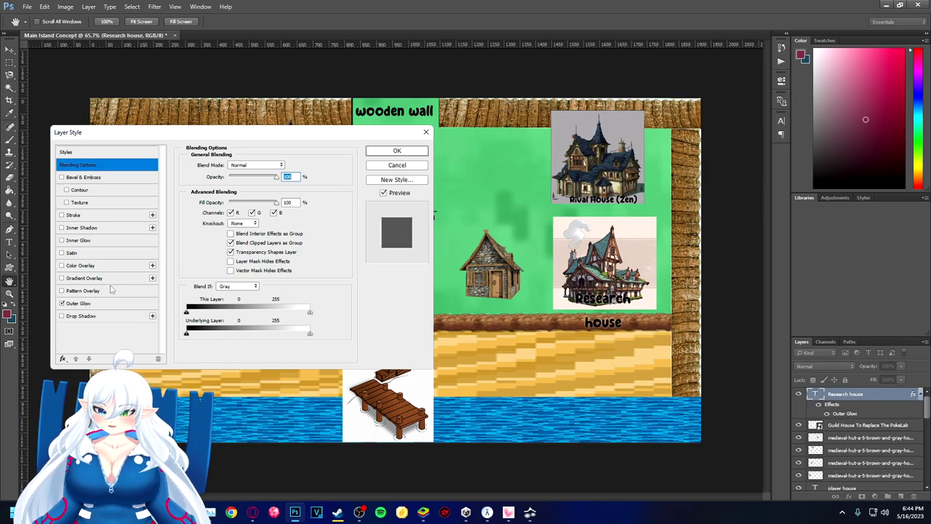
click(98, 304)
drag(240, 181, 277, 183)
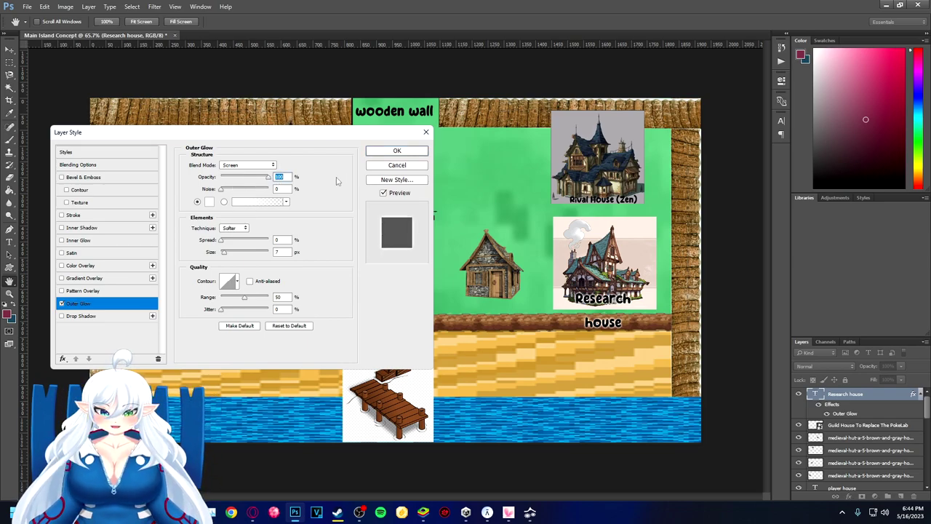
click(398, 151)
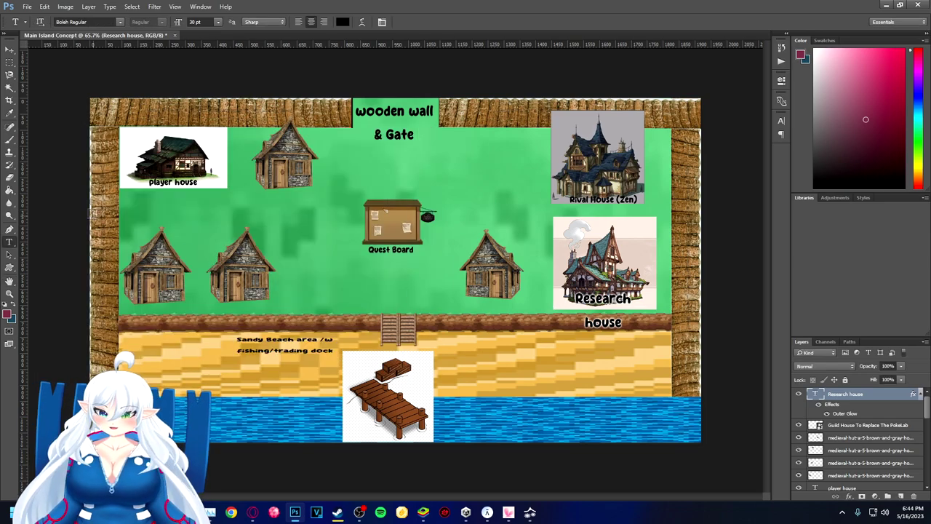
Join 'Research house' onto one line and nudge it along the guild house's bottom edge
click(603, 322)
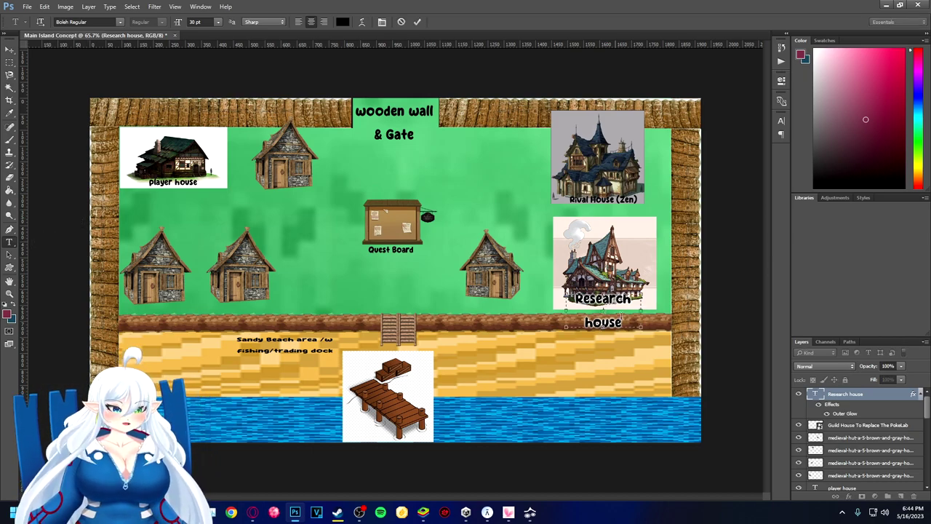
drag(682, 299, 700, 300)
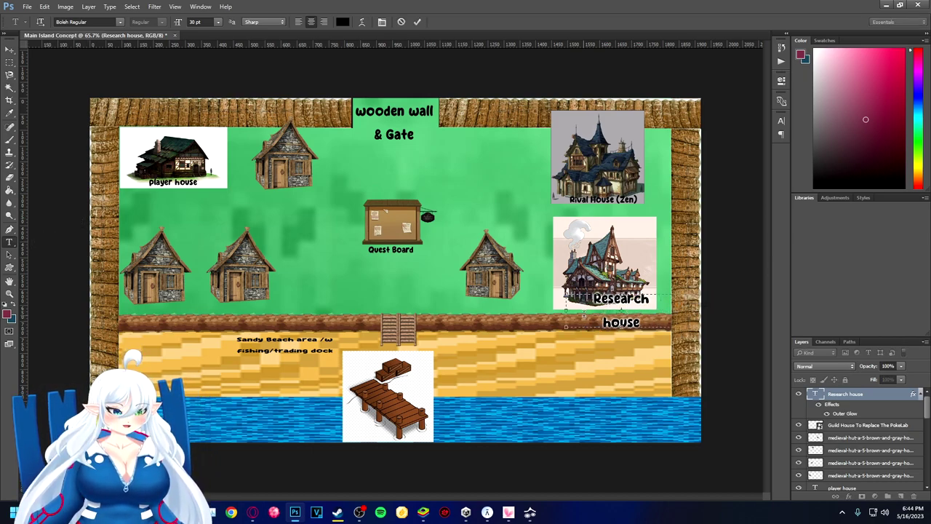
key(BackSpace)
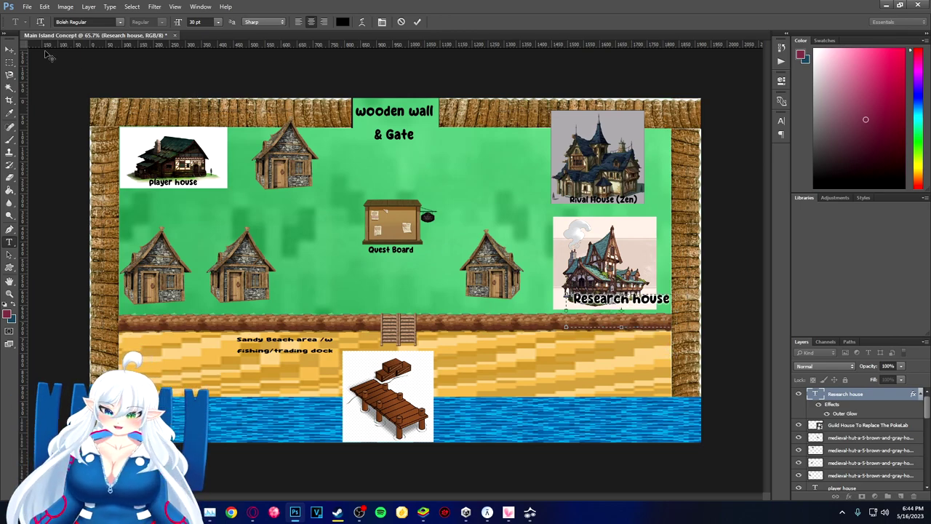
click(12, 50)
drag(611, 306, 598, 308)
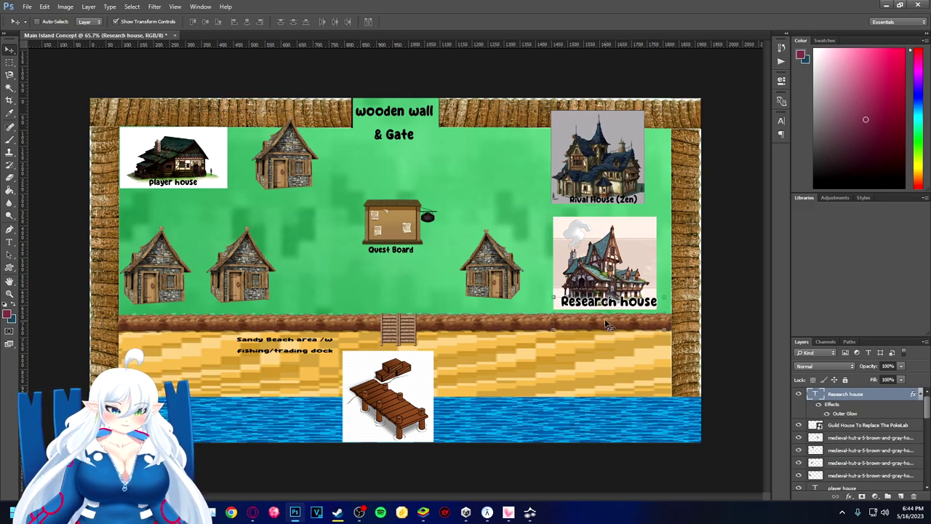
right_click(845, 397)
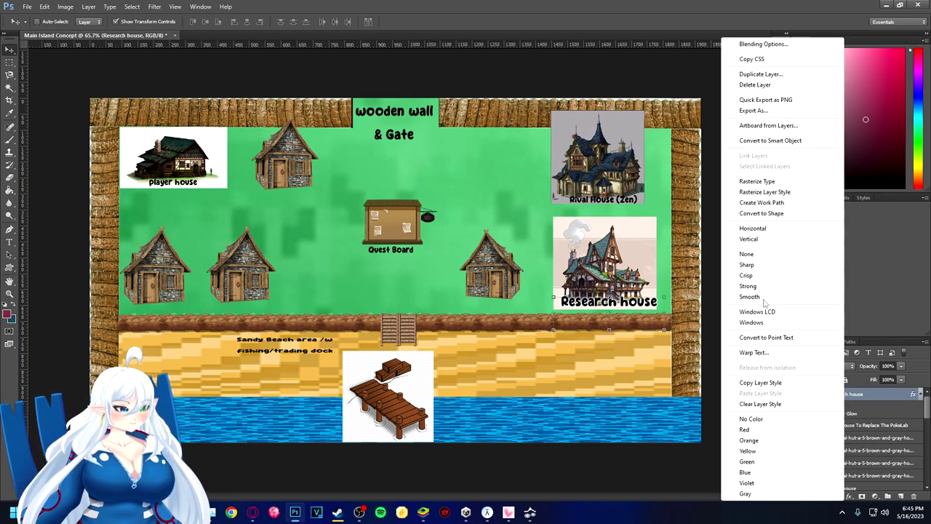
Copy the Research house glow style and paste it onto the player house and wooden wall & Gate labels
click(760, 382)
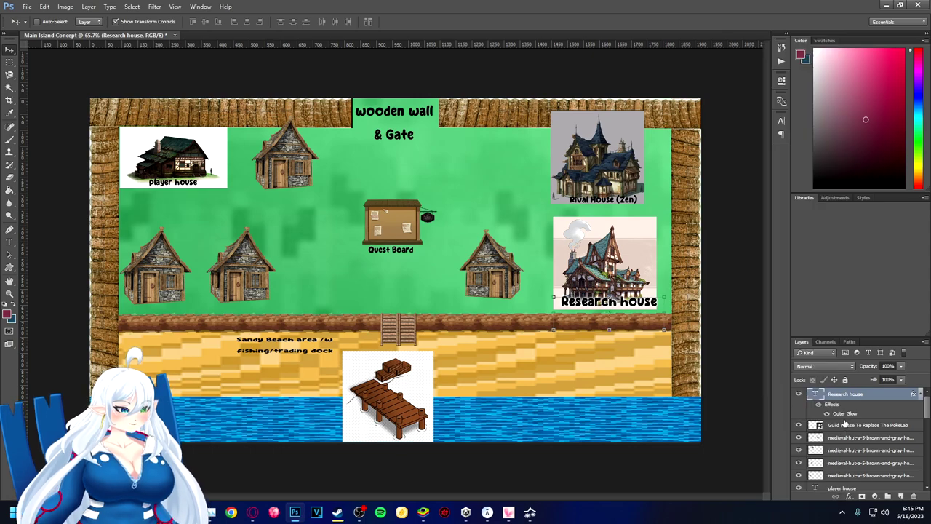
scroll(855, 422, down, 4)
click(844, 396)
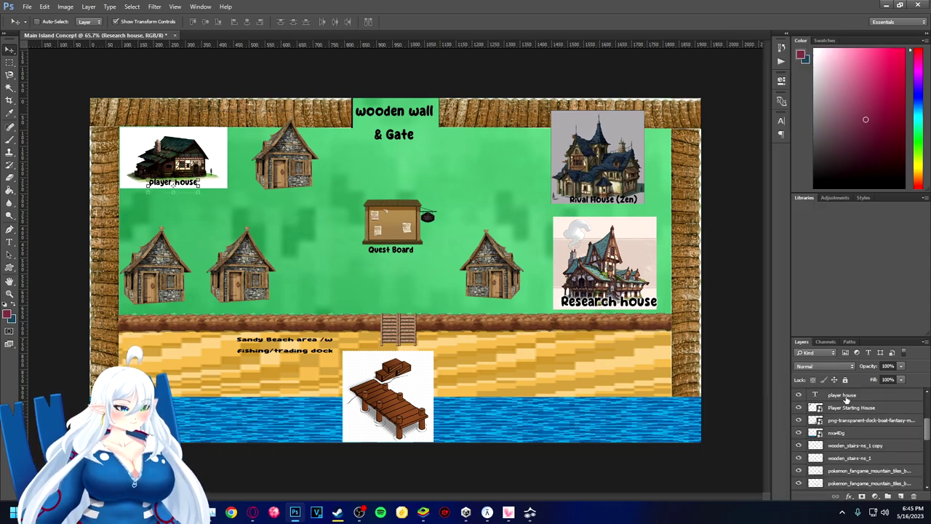
right_click(846, 399)
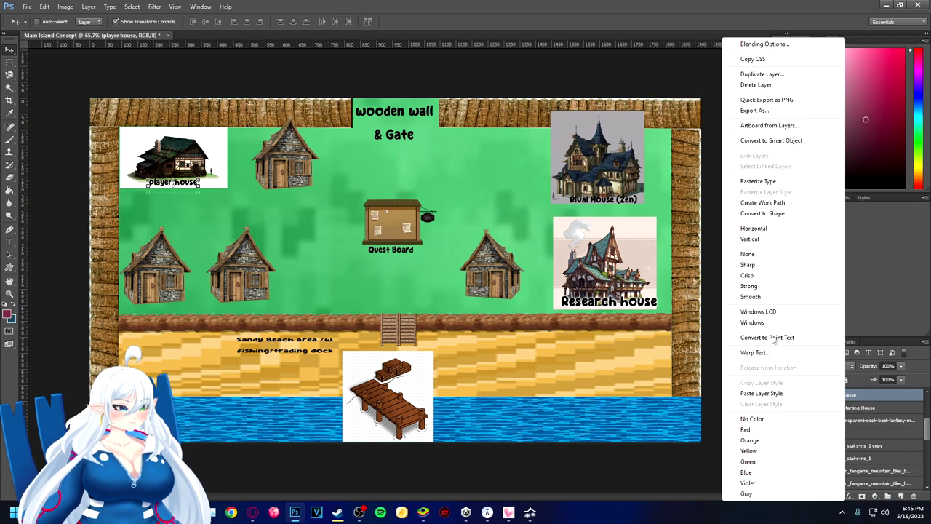
click(762, 394)
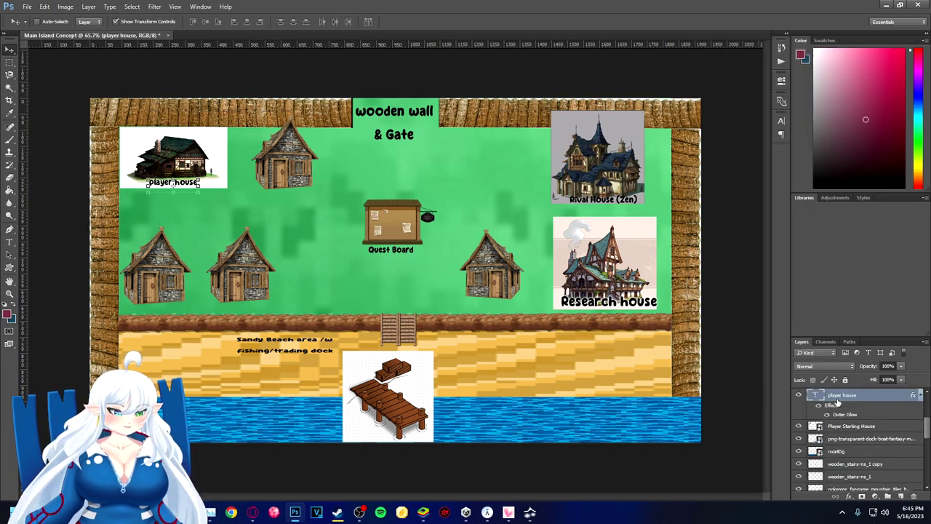
scroll(838, 405, down, 3)
scroll(866, 445, down, 1)
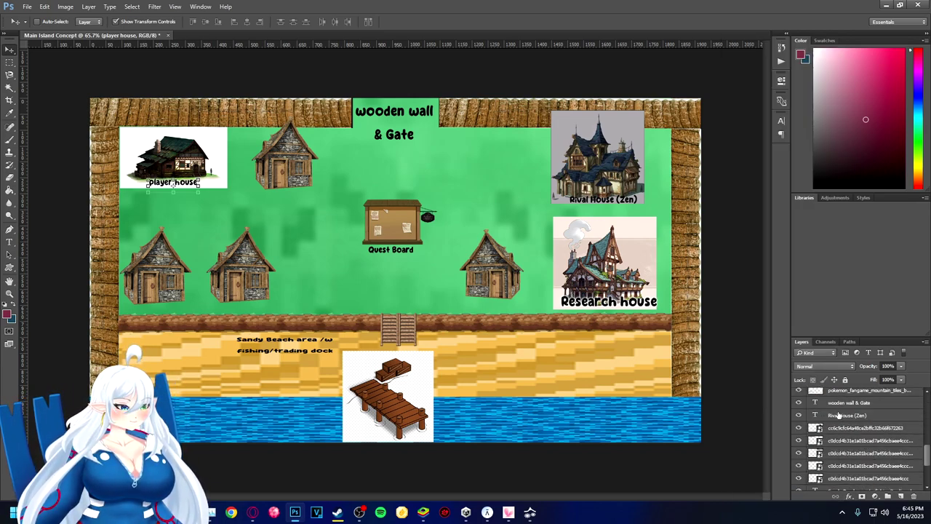
right_click(843, 405)
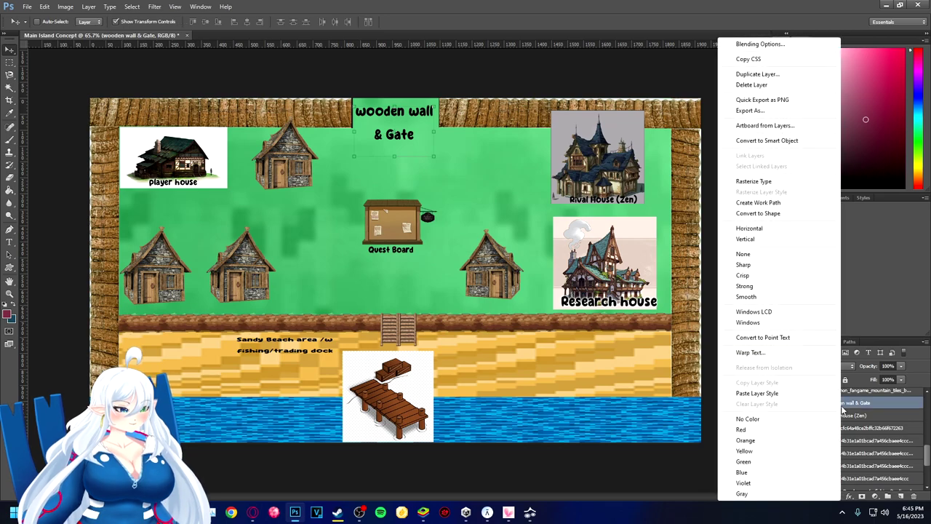
click(760, 393)
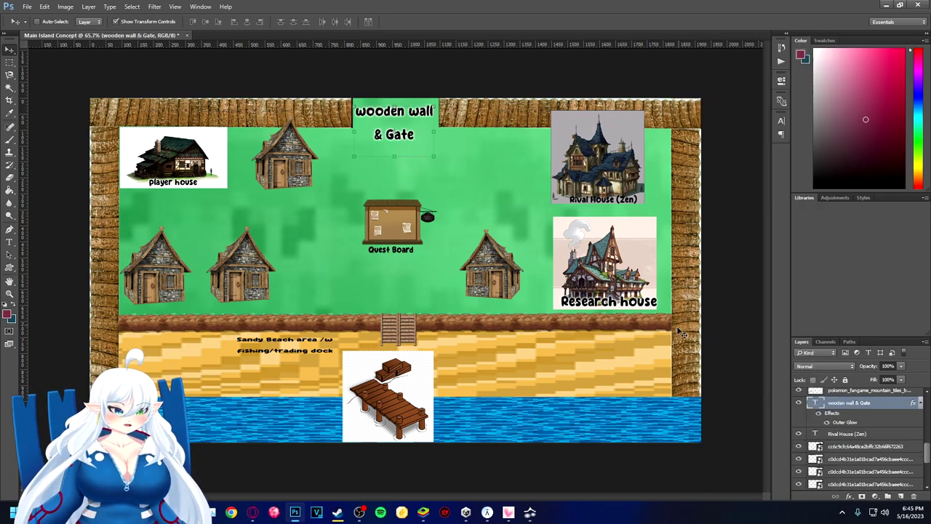
Paste the glow onto the Sandy Beach label and stretch that text larger
scroll(849, 409, down, 3)
scroll(848, 409, down, 2)
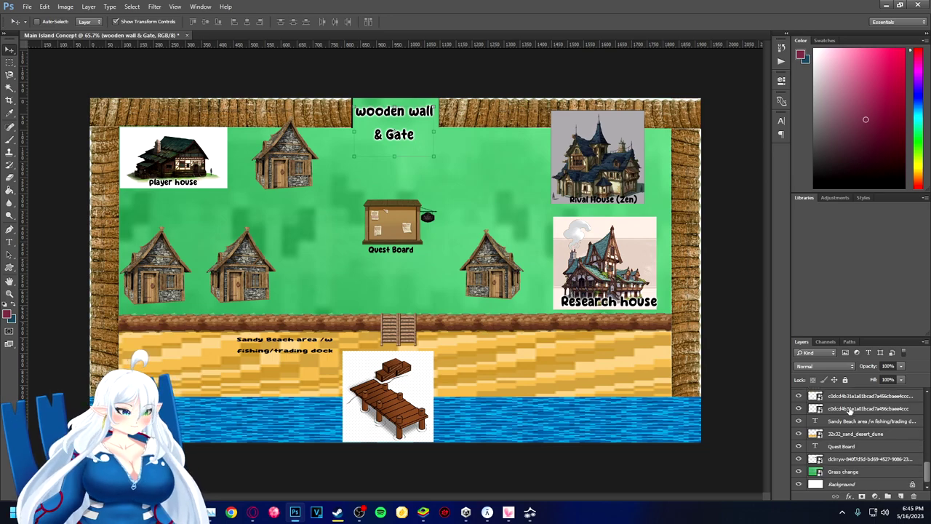
click(853, 423)
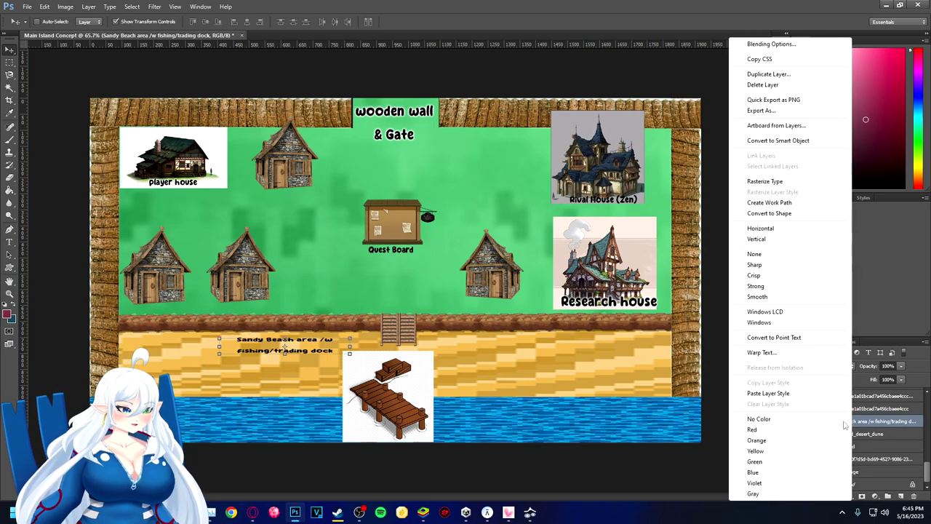
click(771, 393)
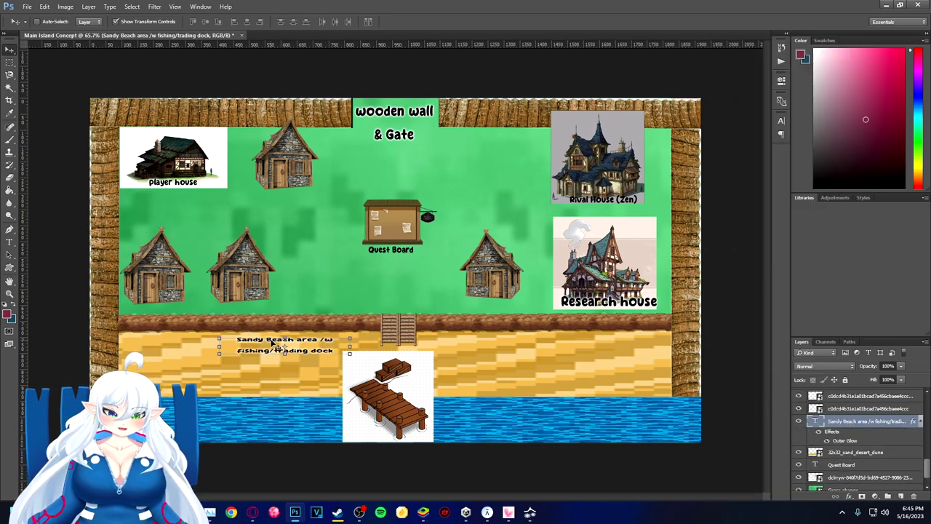
drag(285, 338, 299, 366)
key(Return)
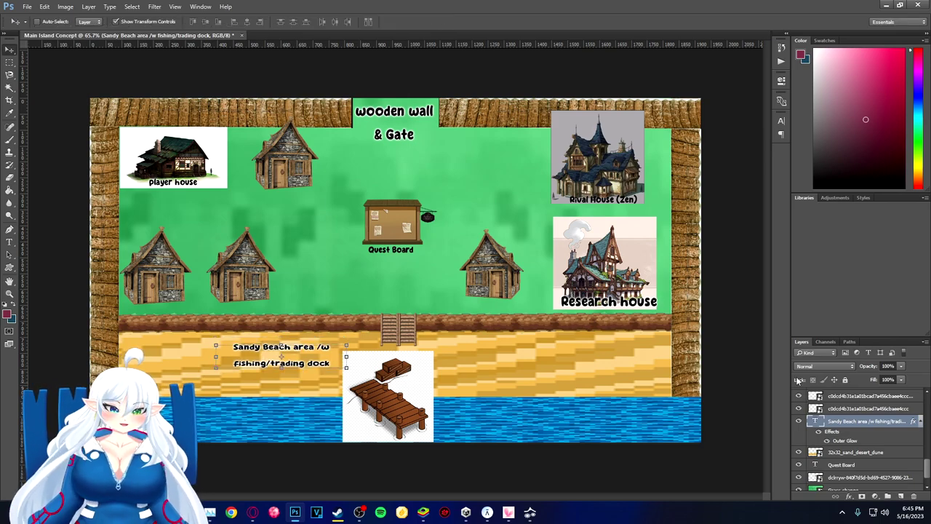
scroll(849, 449, down, 1)
click(849, 447)
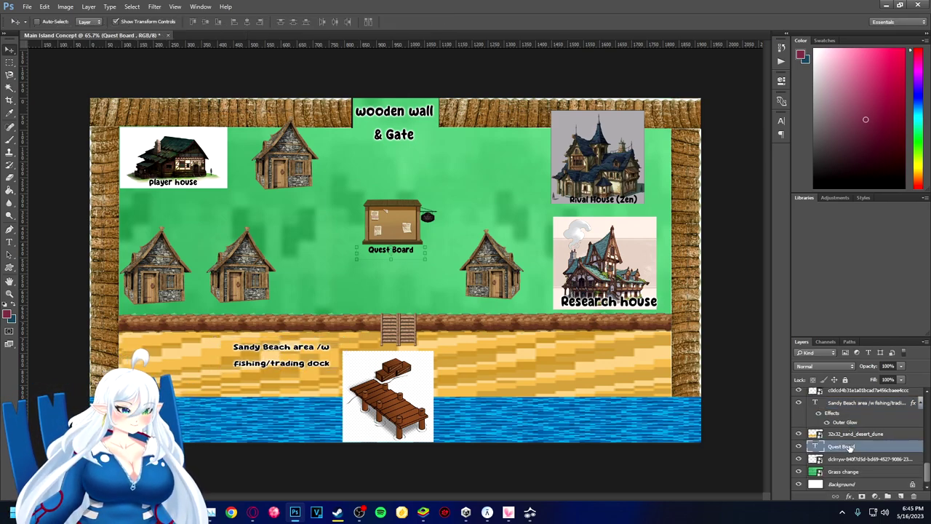
Paste the copied Outer Glow style onto the Quest Board and Rival House (Zen) text layers
right_click(849, 447)
click(755, 395)
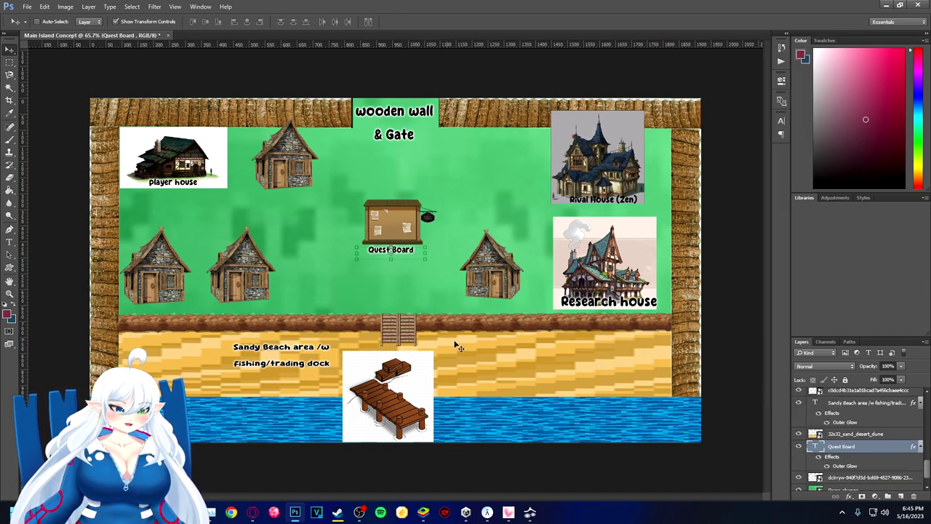
scroll(851, 445, down, 1)
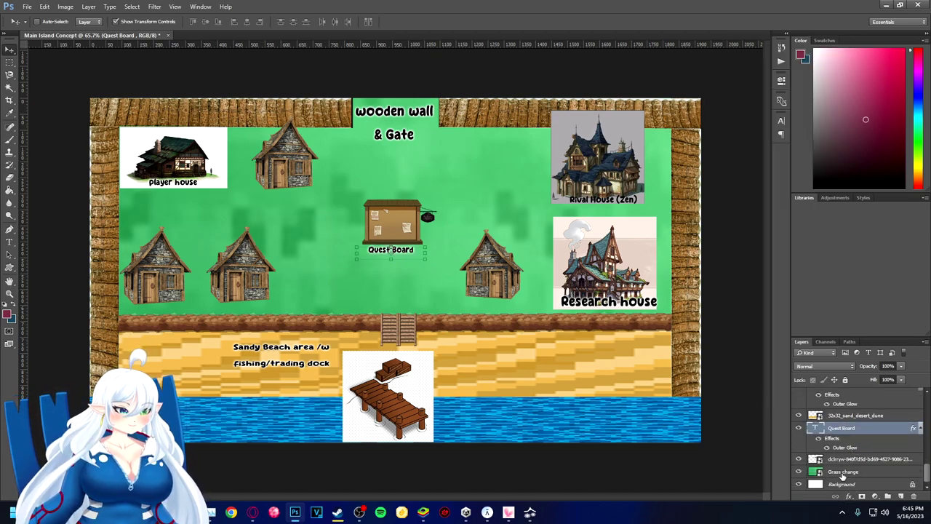
scroll(839, 443, up, 1)
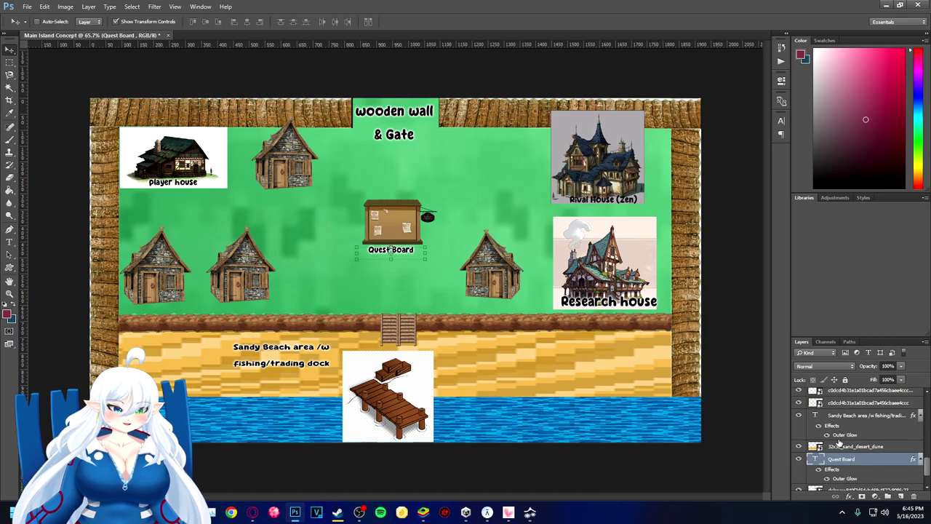
scroll(839, 444, up, 3)
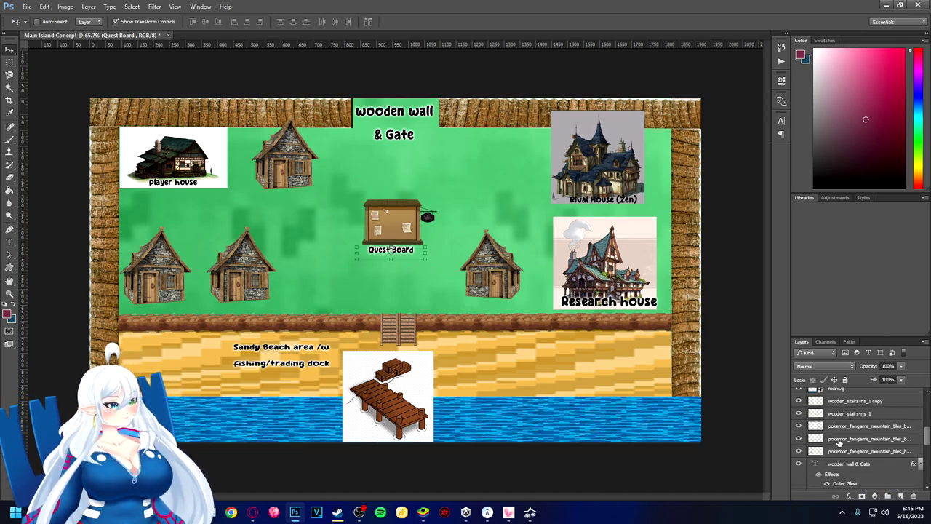
scroll(843, 448, up, 4)
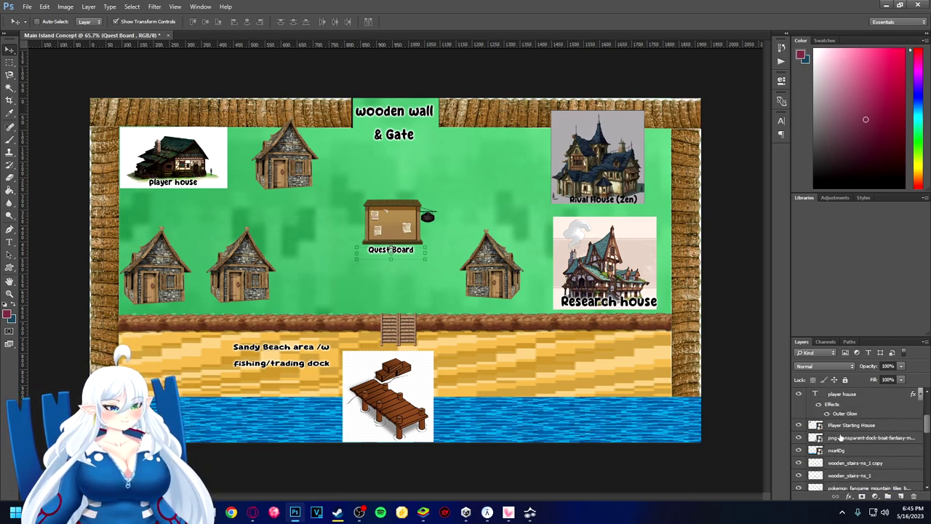
scroll(839, 436, down, 5)
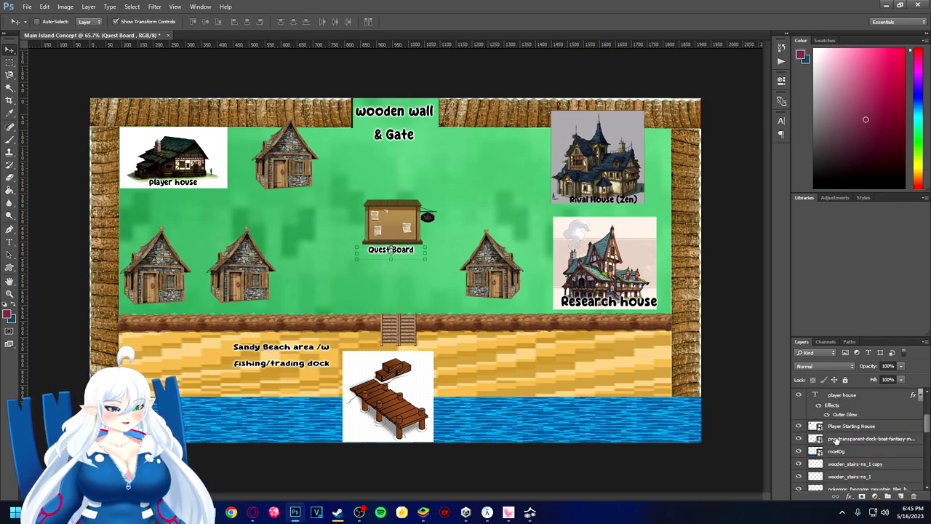
scroll(837, 440, down, 5)
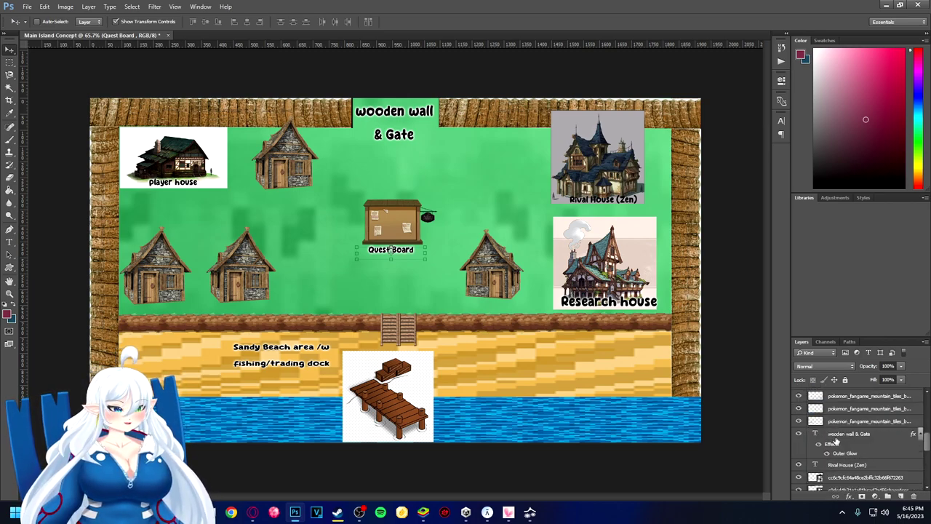
click(628, 207)
right_click(847, 397)
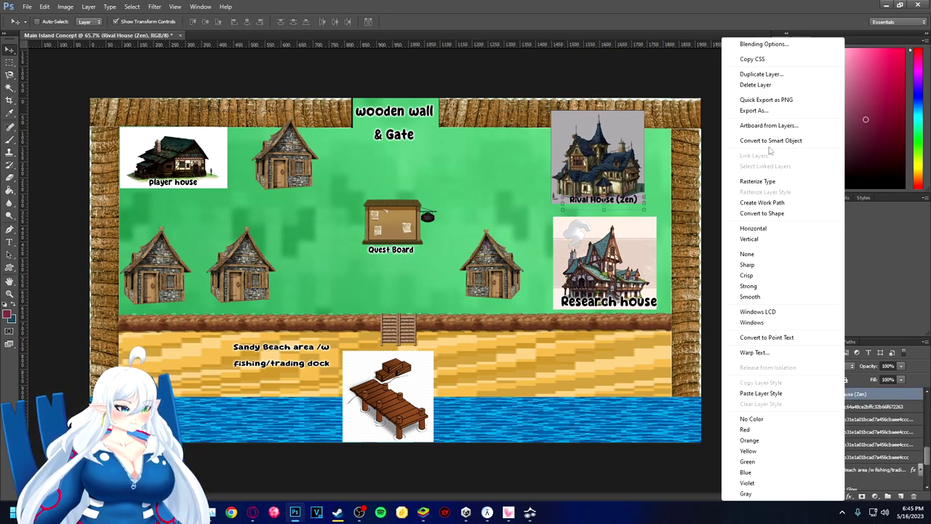
click(764, 393)
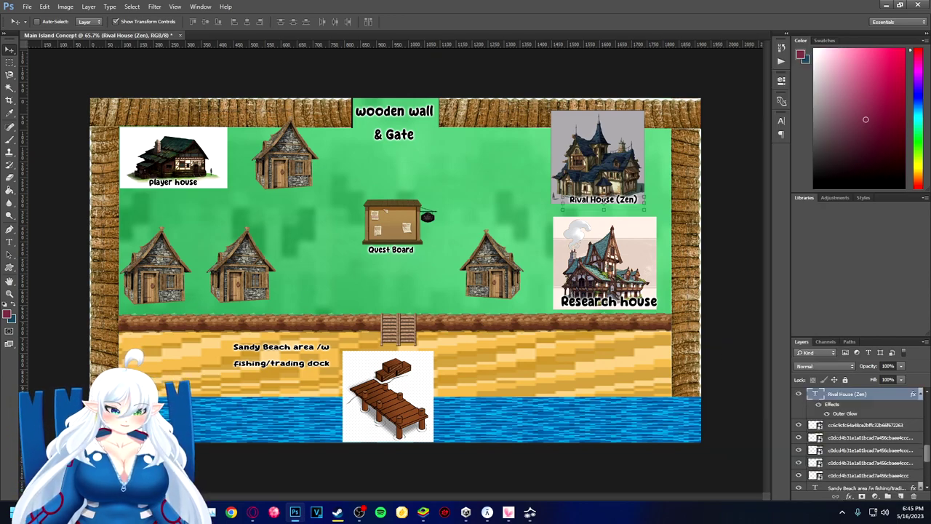
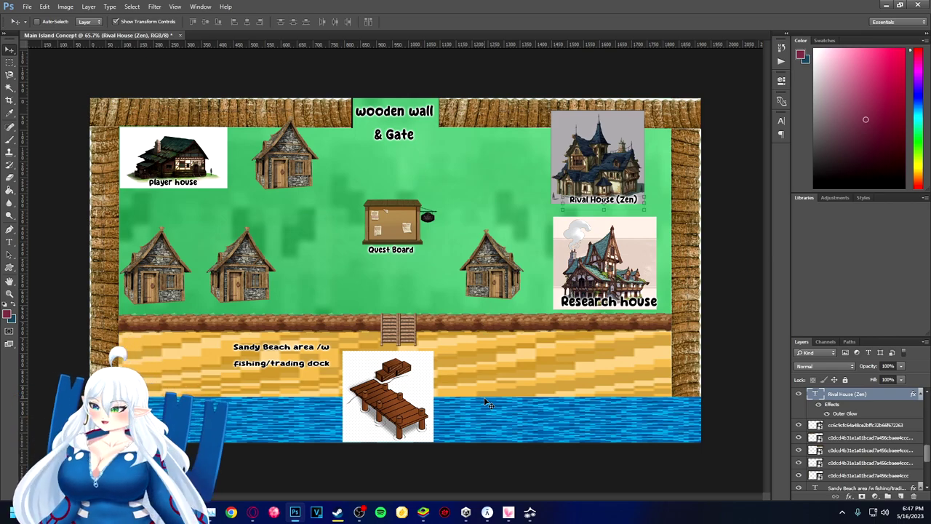
Bring up the browser's Google Images results for 'transparent fantasy huts' and focus the search box
mouse_move(293, 513)
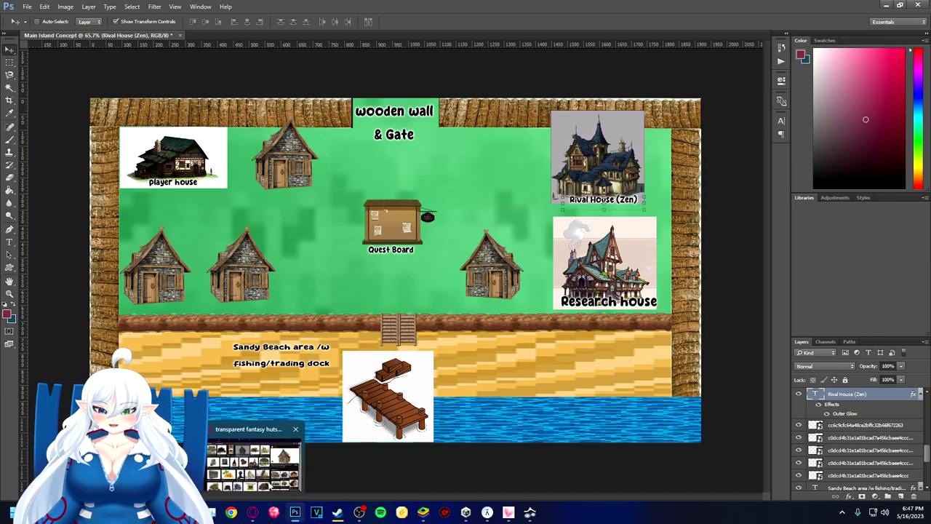
click(252, 512)
click(184, 47)
Change the image search from huts to 'transparent fantasy run down shack' and run it
drag(181, 46, 168, 47)
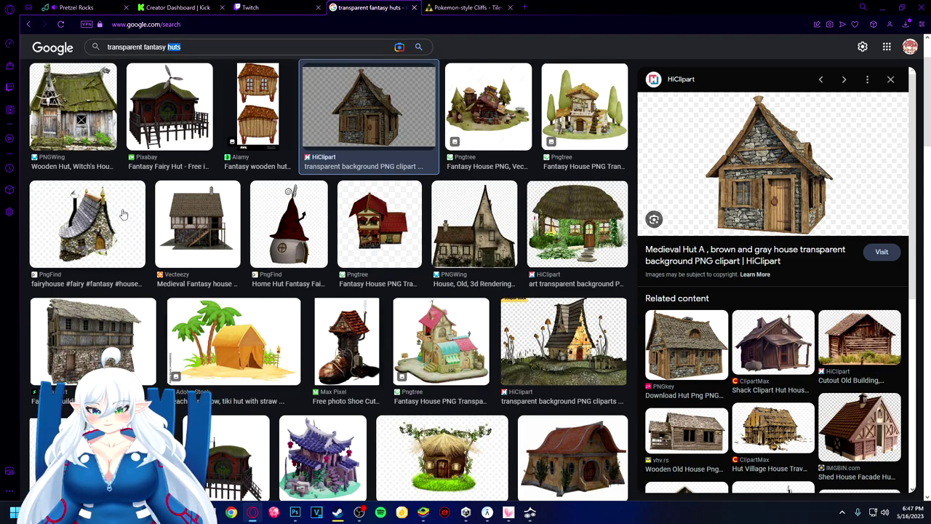
text(run down )
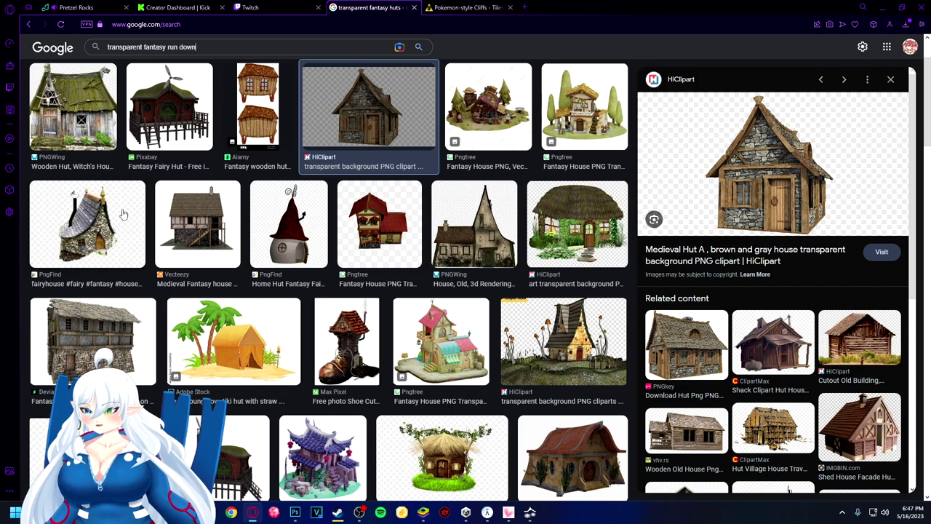
text(shad)
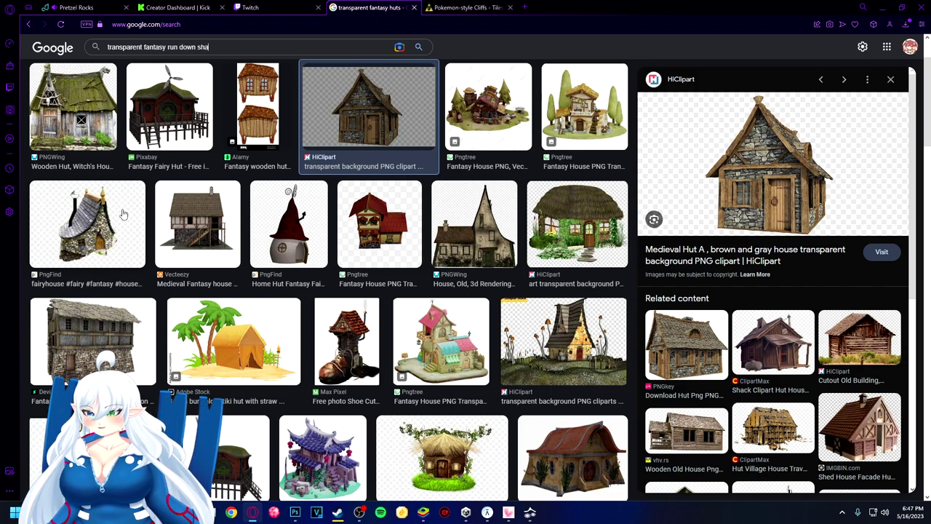
text(k)
key(Return)
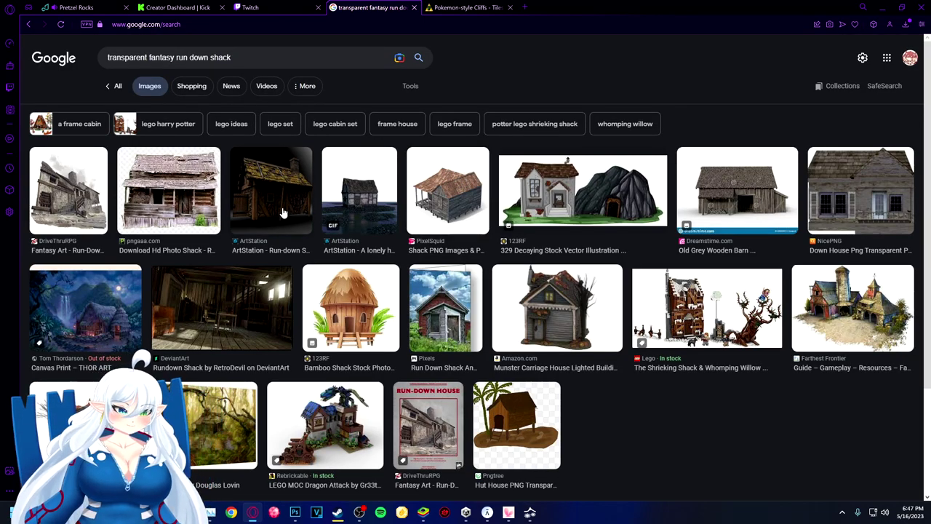
Save the pngaaa run-down shack image as 674875-middle.png and return to Photoshop
click(182, 206)
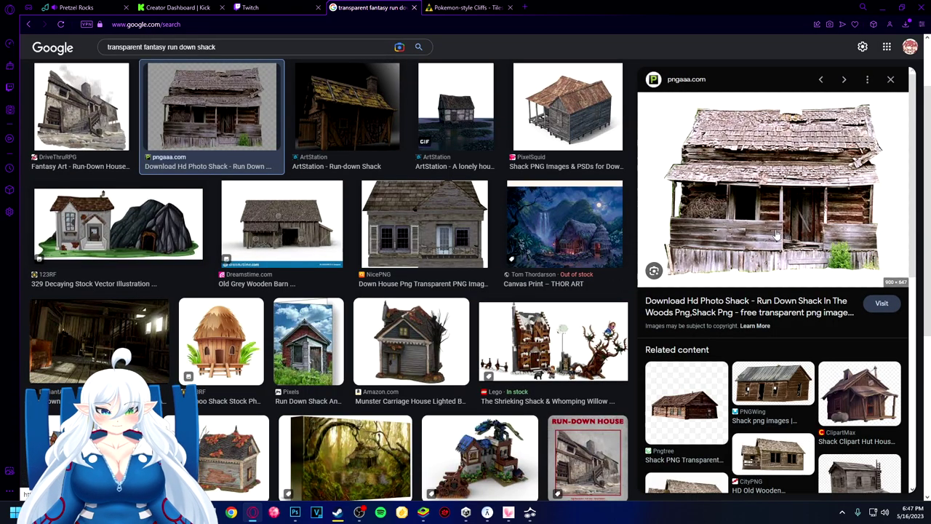
click(289, 230)
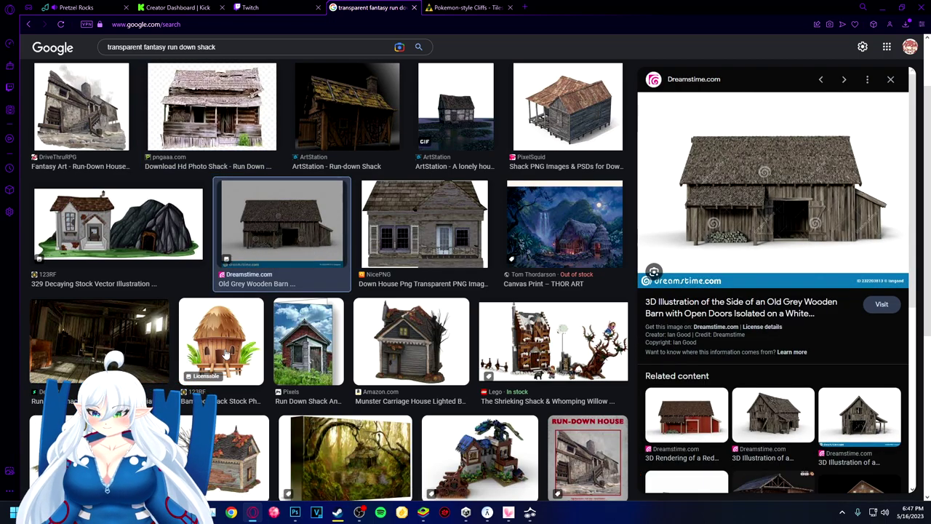
scroll(244, 331, down, 2)
scroll(245, 331, up, 4)
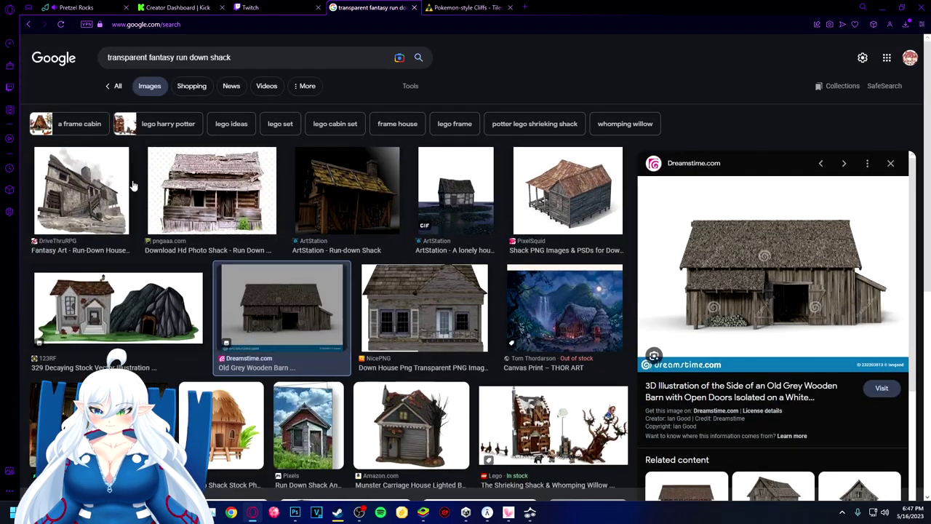
click(182, 169)
right_click(795, 283)
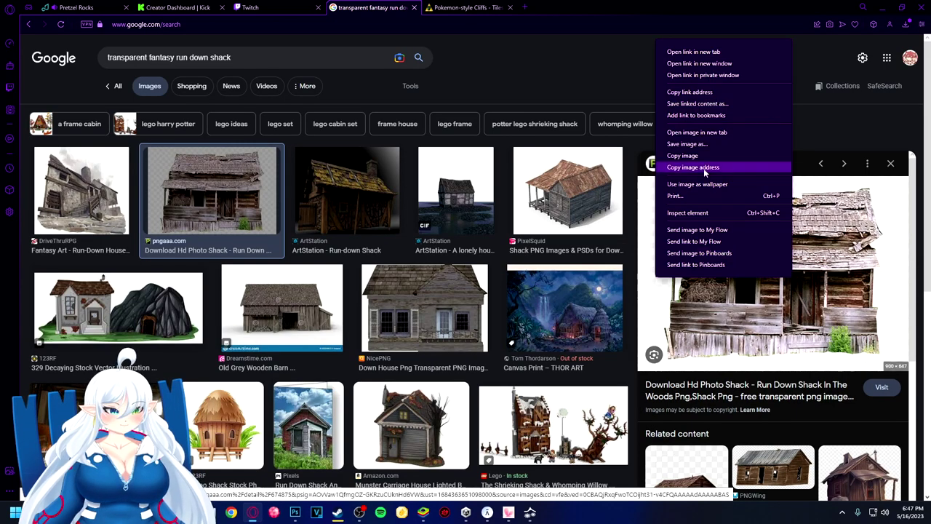
click(720, 147)
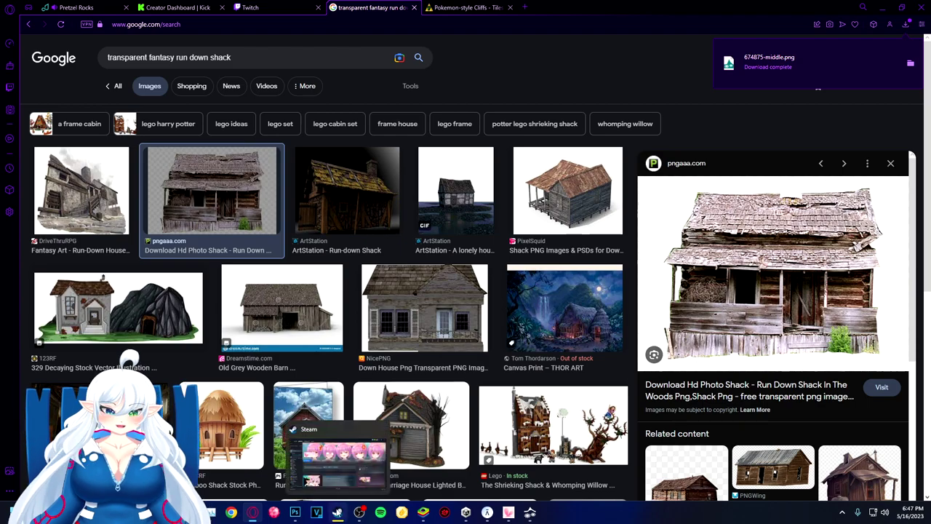
click(296, 514)
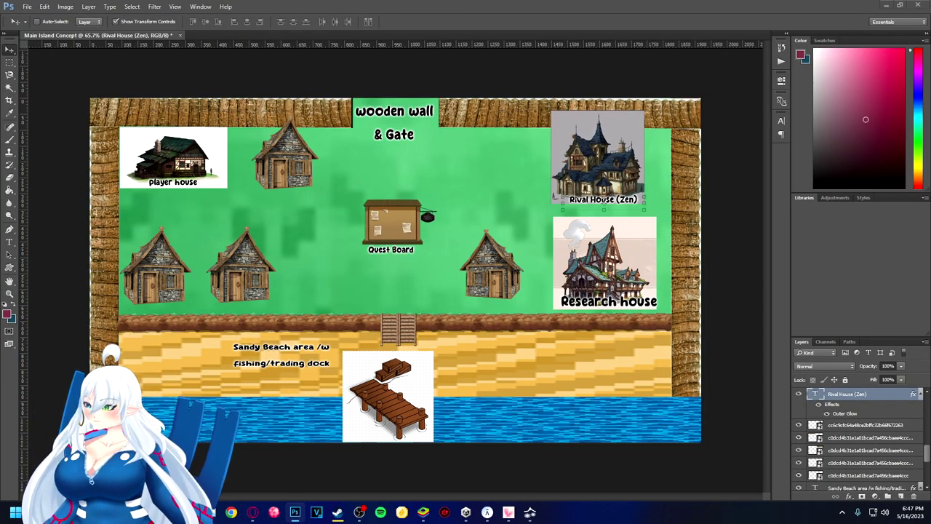
Place the downloaded 674875-middle shack image on the map as a rasterized layer
key(ctrl+t)
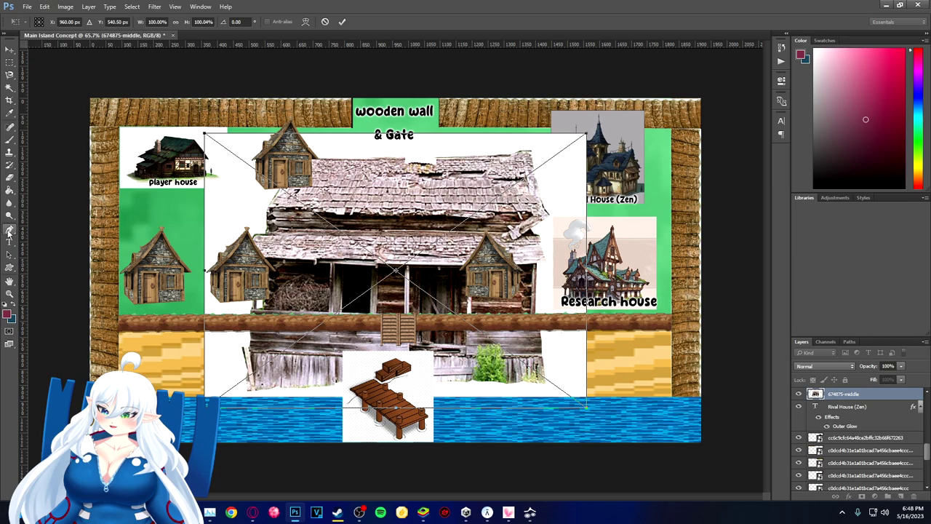
click(10, 166)
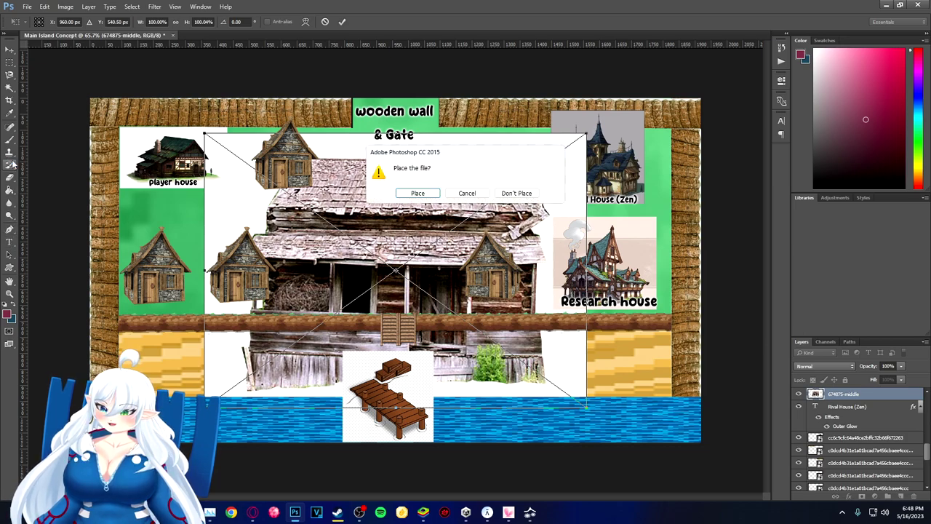
click(418, 194)
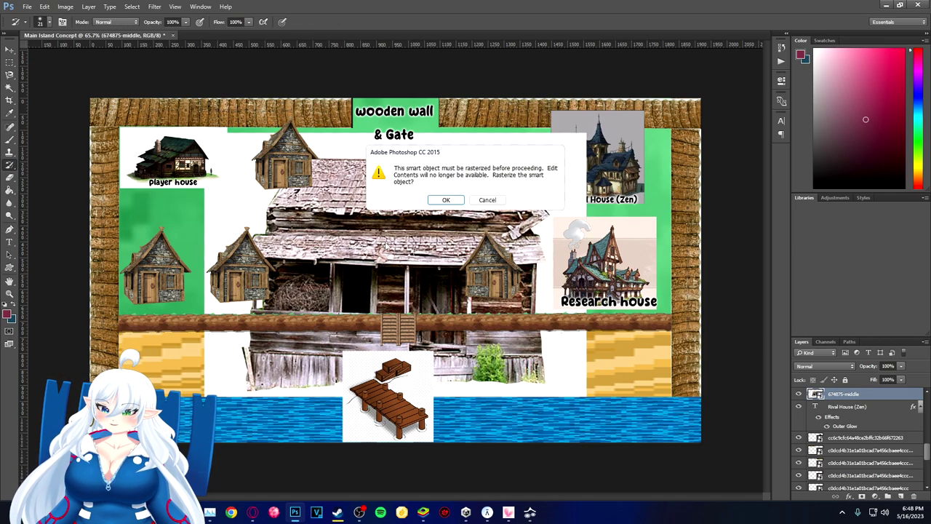
key(Return)
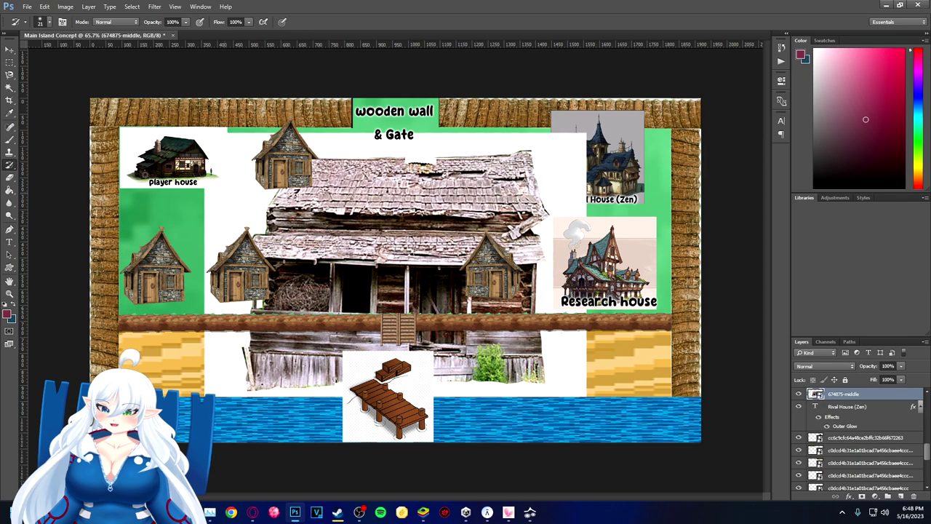
Select the shack's white background with the Magic Wand and delete it
click(10, 87)
click(246, 213)
key(Delete)
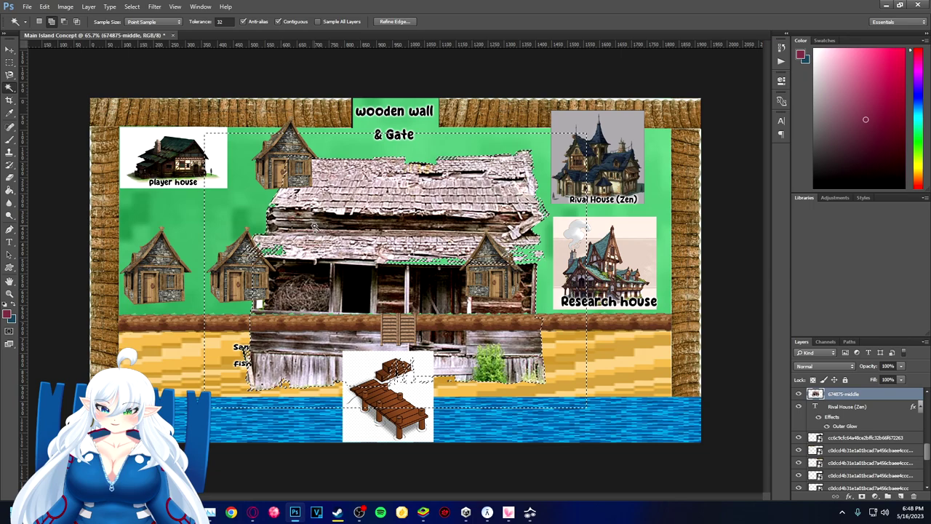
key(ctrl+z)
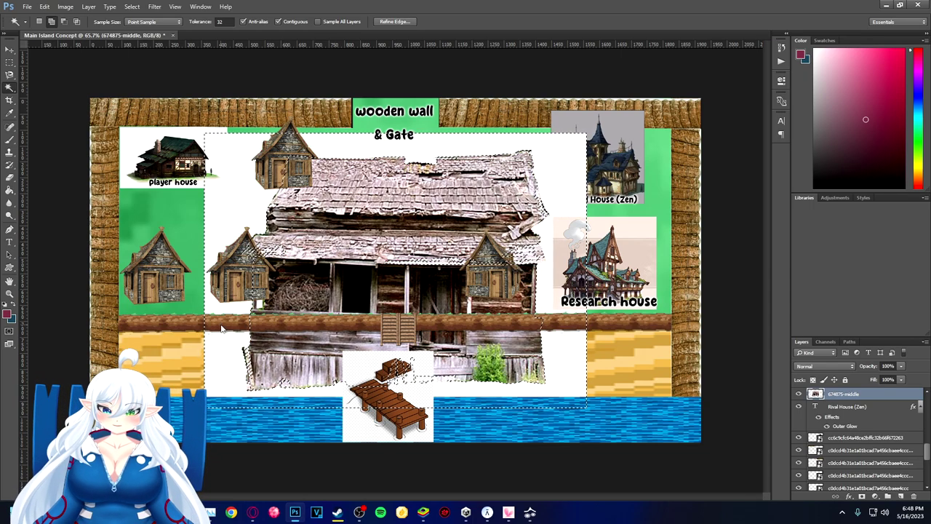
right_click(228, 360)
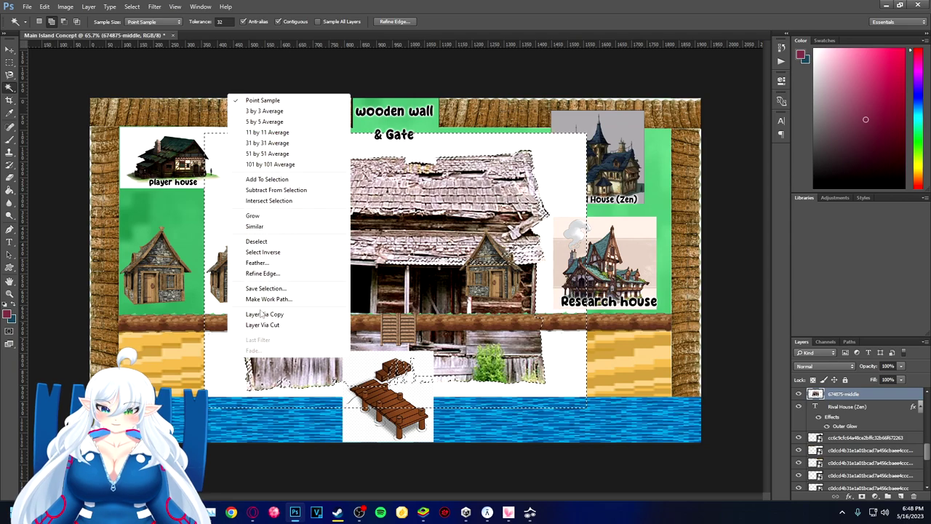
key(Escape)
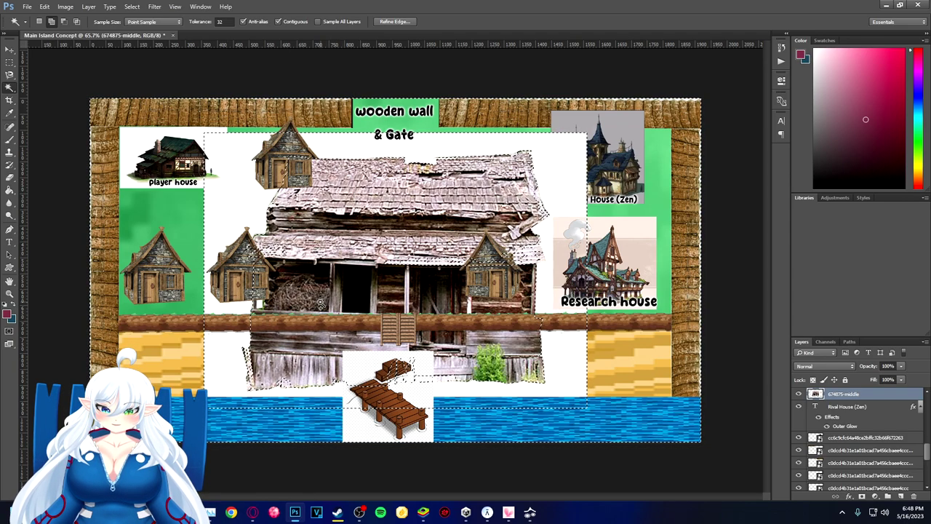
key(Delete)
key(ctrl+z)
key(ctrl+z)
key(ctrl+z)
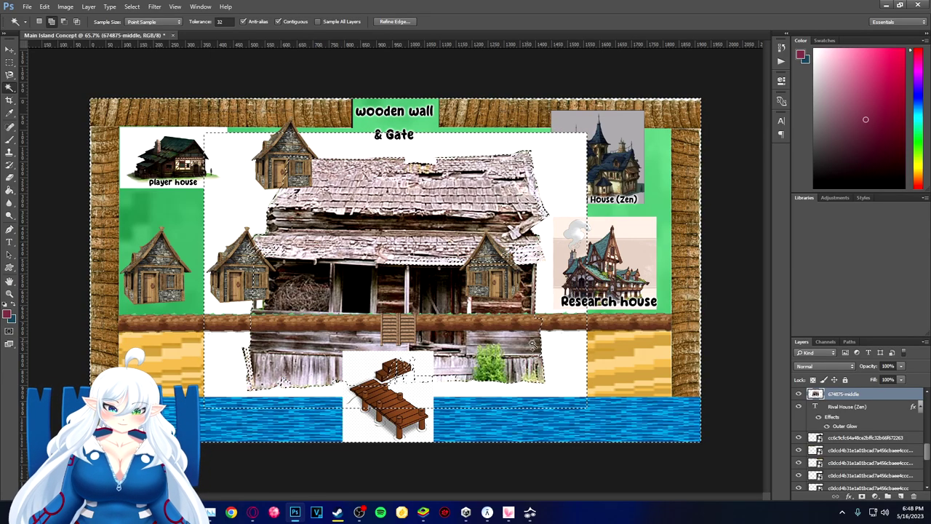
right_click(580, 82)
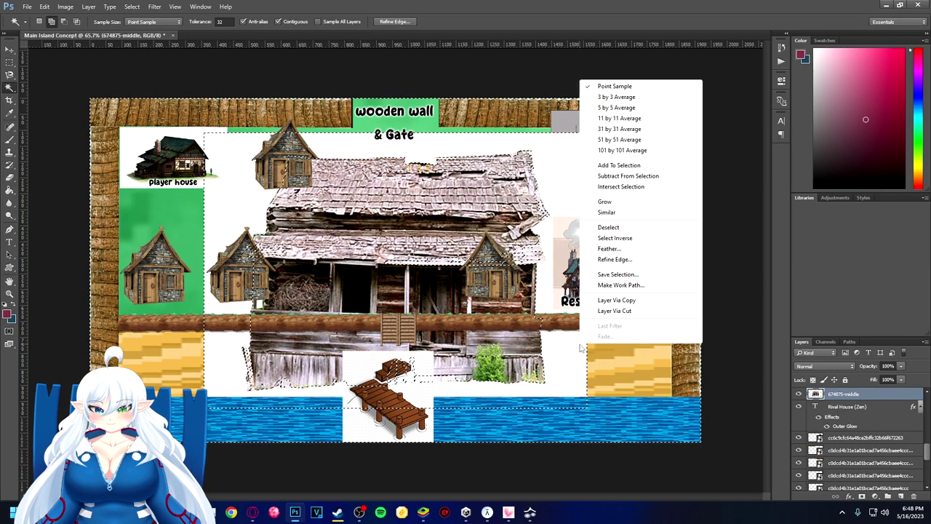
click(615, 237)
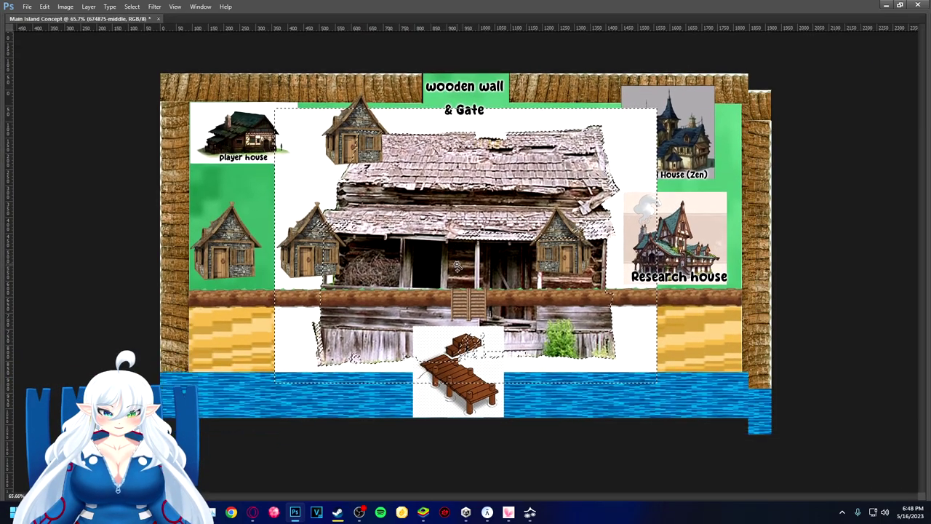
key(Tab)
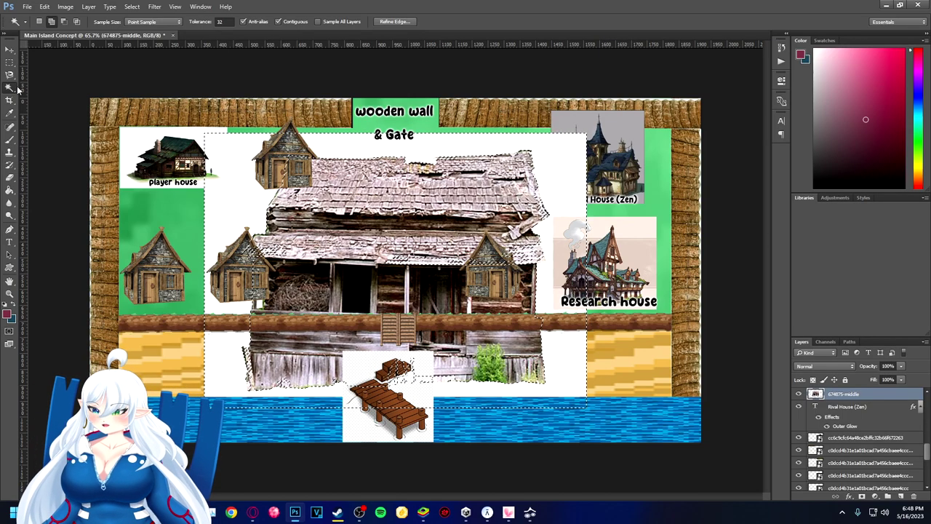
right_click(411, 265)
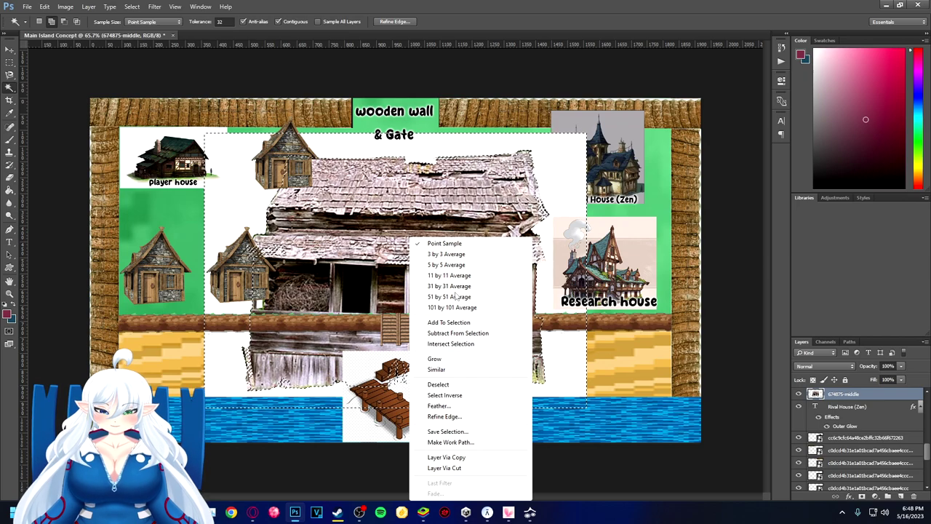
click(451, 336)
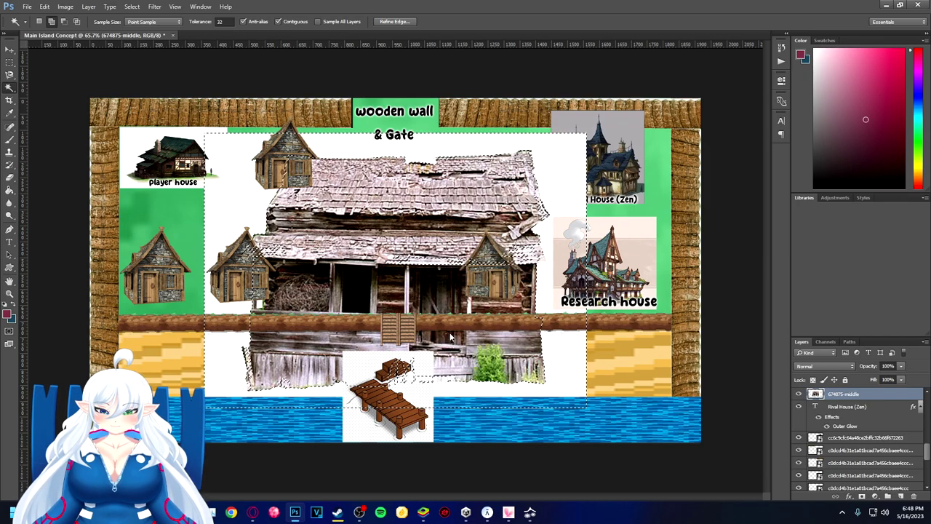
right_click(14, 90)
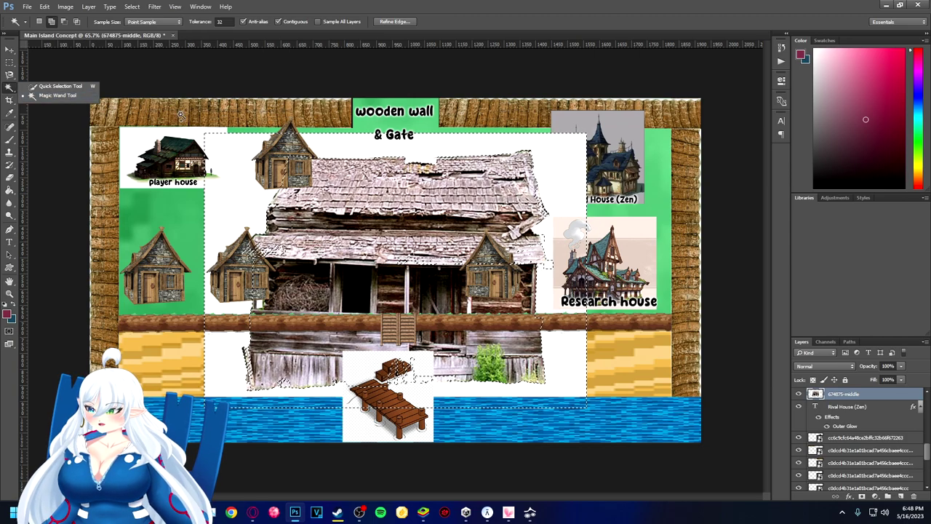
right_click(435, 267)
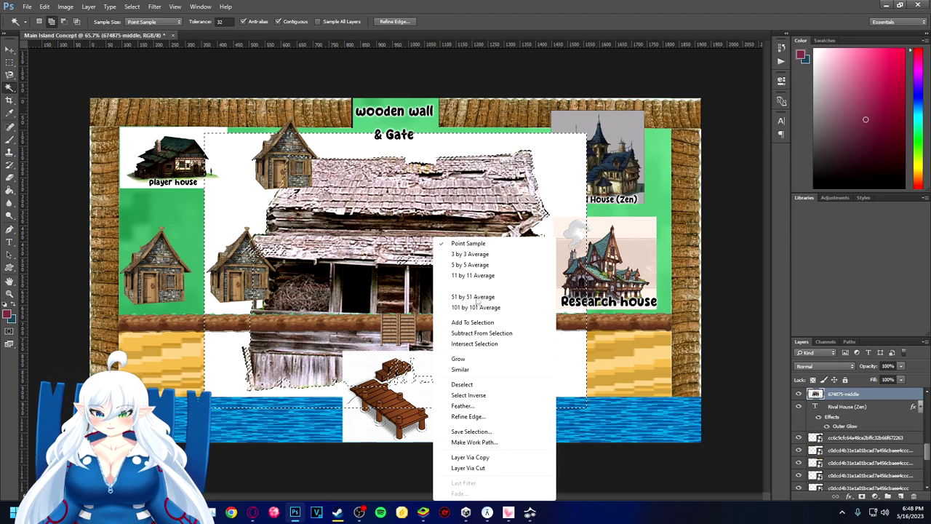
click(482, 333)
right_click(473, 265)
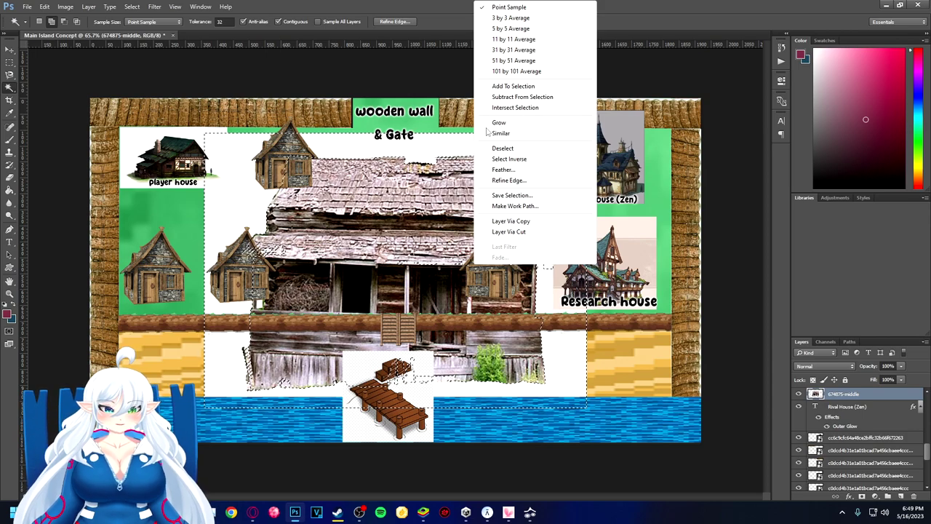
click(13, 94)
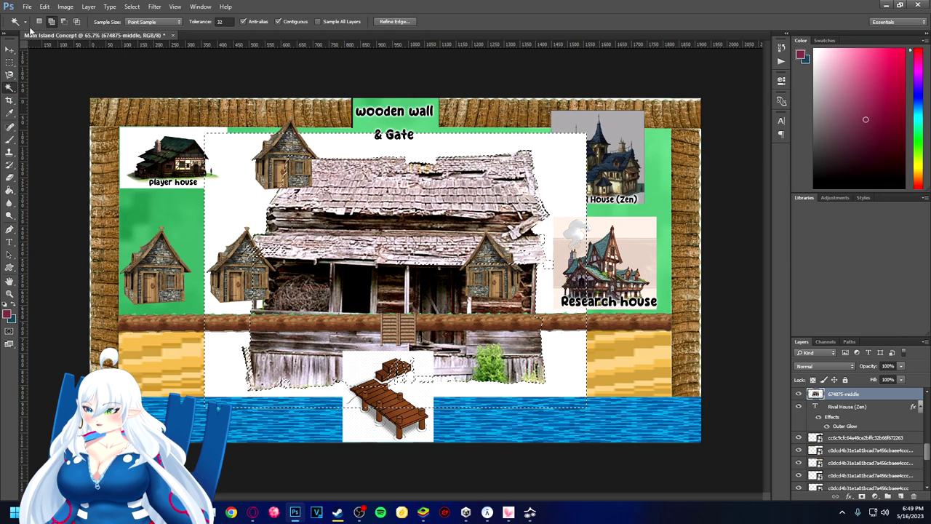
Check the selection tool presets, swap colours back and forth, and return to the Magic Wand
click(26, 22)
click(260, 8)
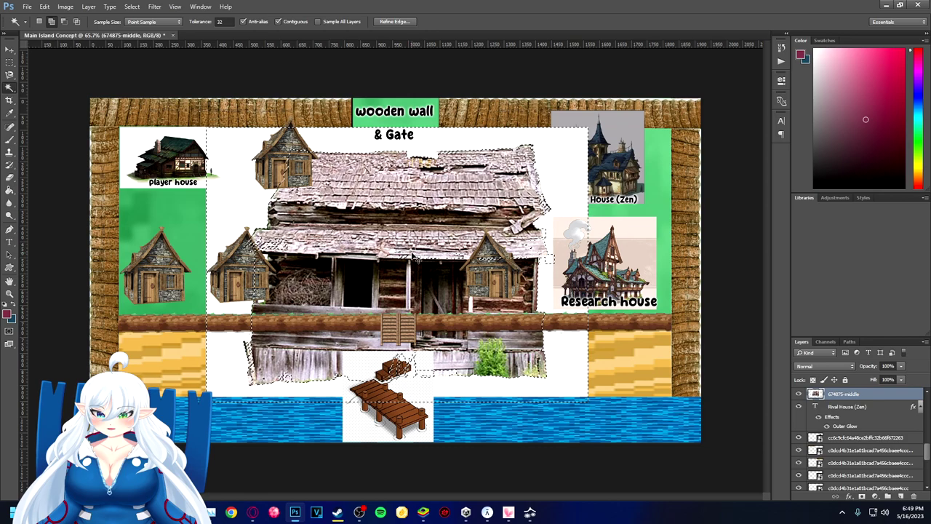
key(z)
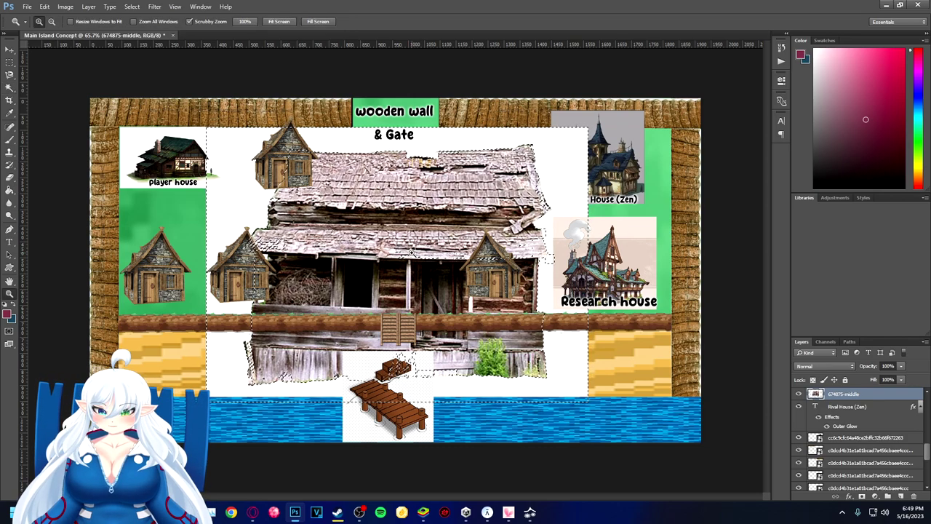
key(x)
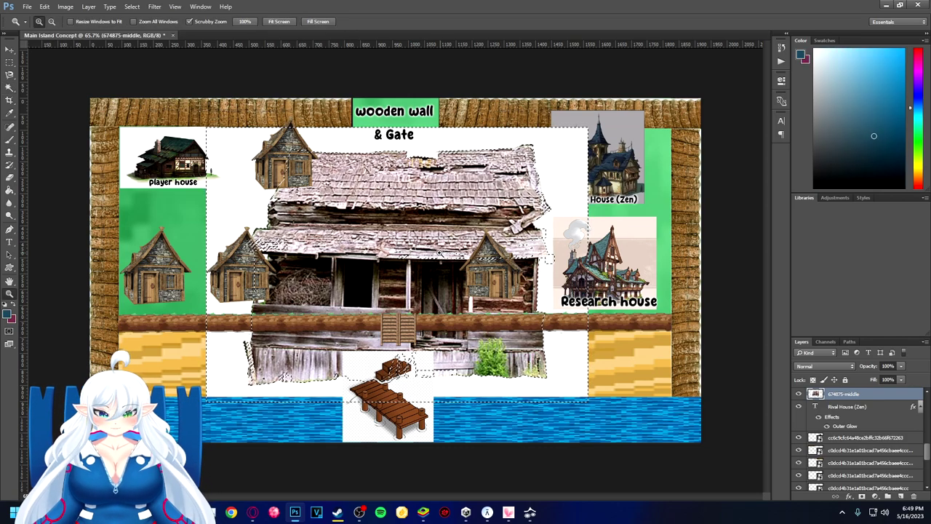
key(x)
key(x)
key(x)
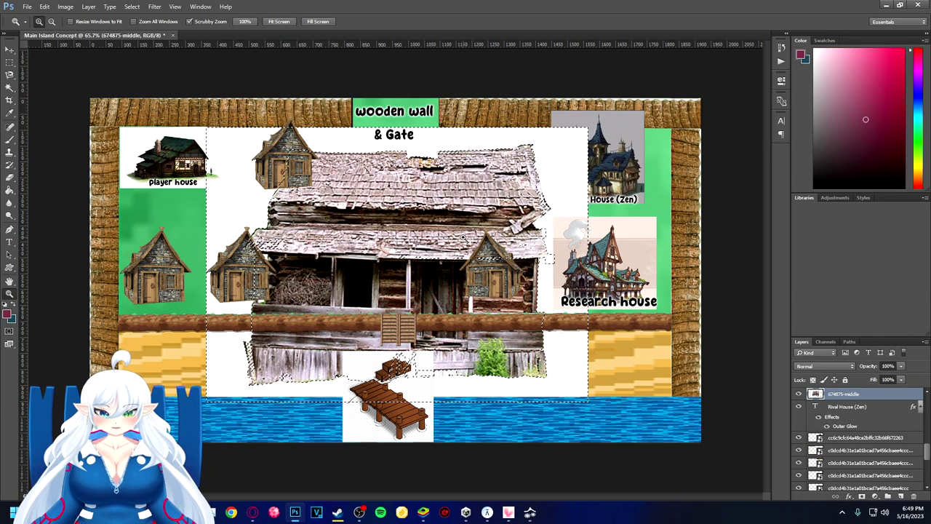
key(w)
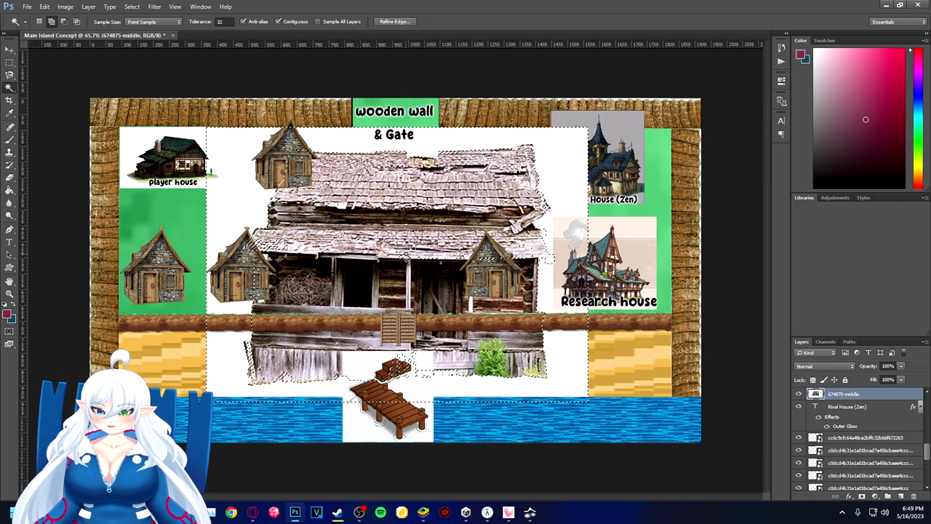
Clear the existing selection on the canvas
right_click(486, 259)
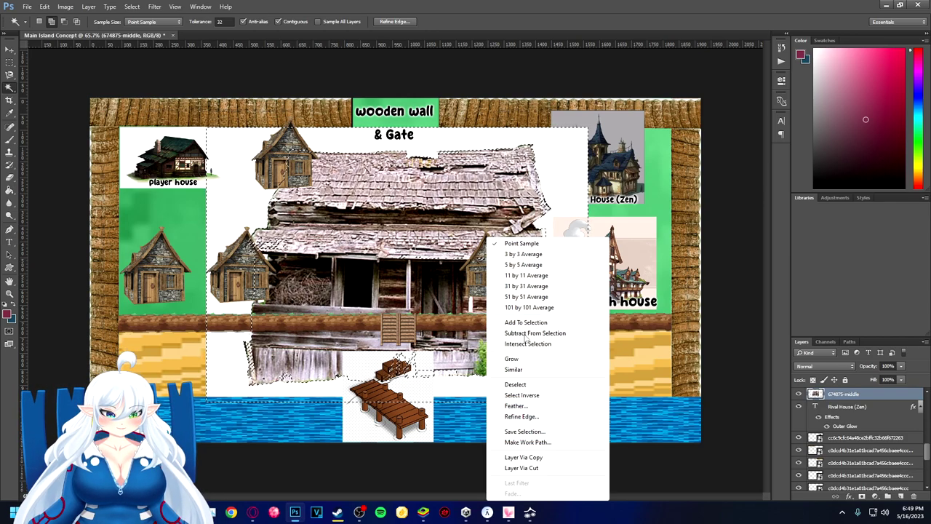
click(467, 281)
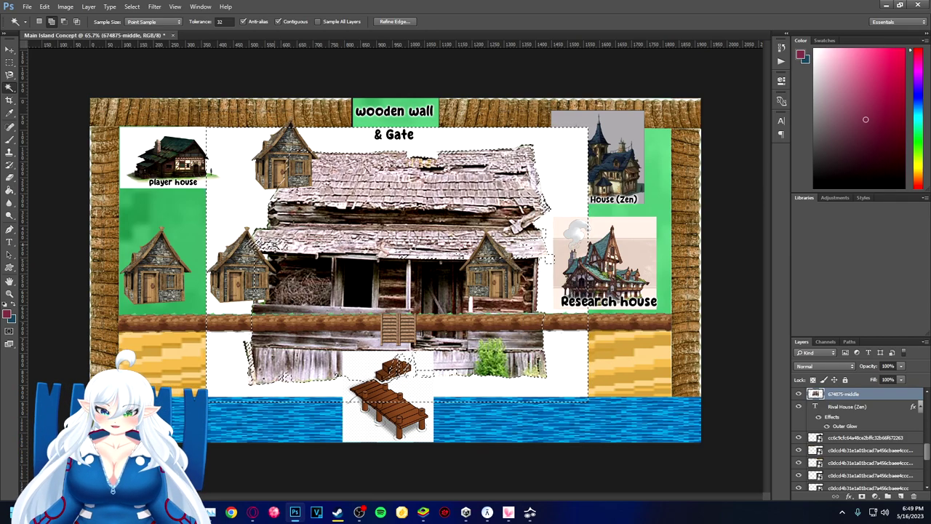
right_click(276, 246)
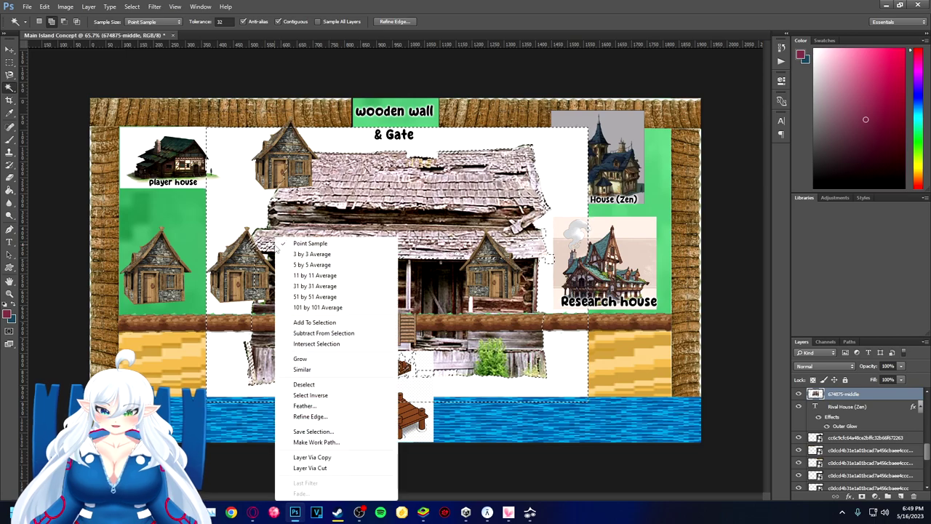
click(304, 384)
Select the cabin layer's white surround and delete it
click(297, 266)
right_click(280, 237)
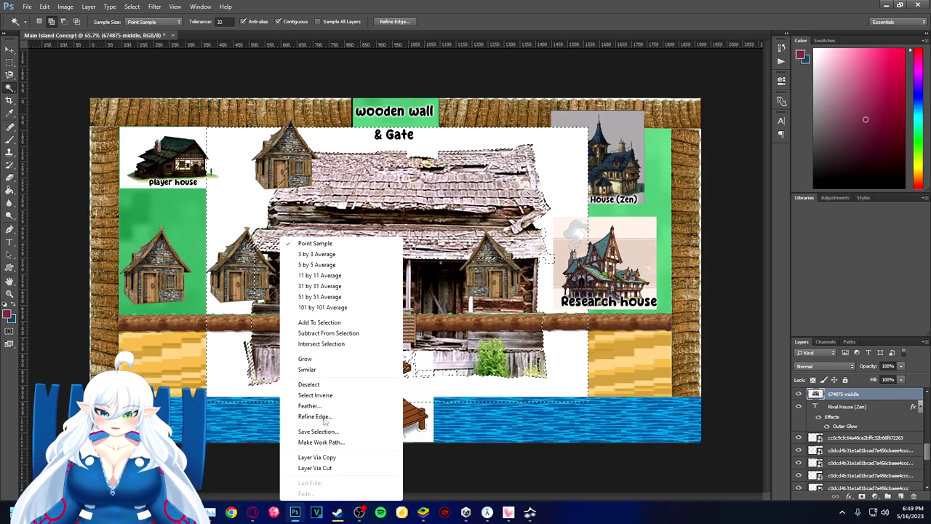
click(328, 333)
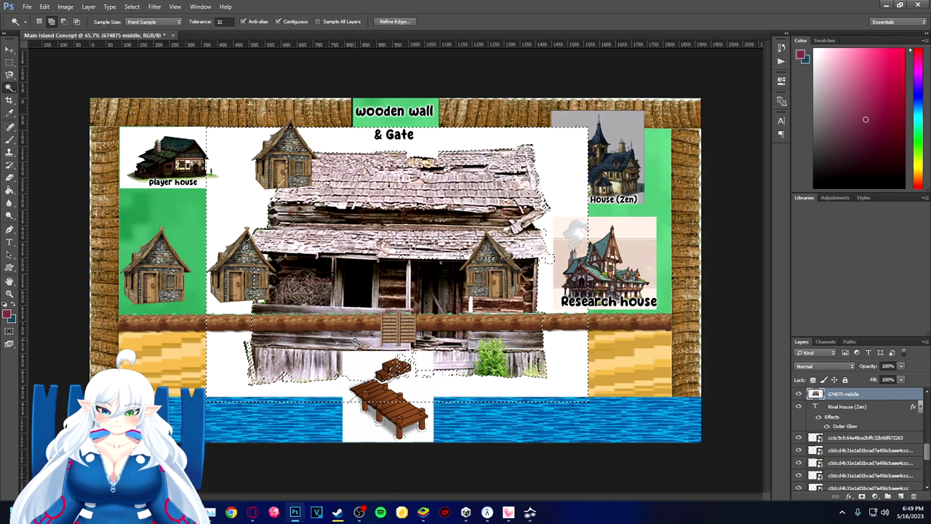
key(Delete)
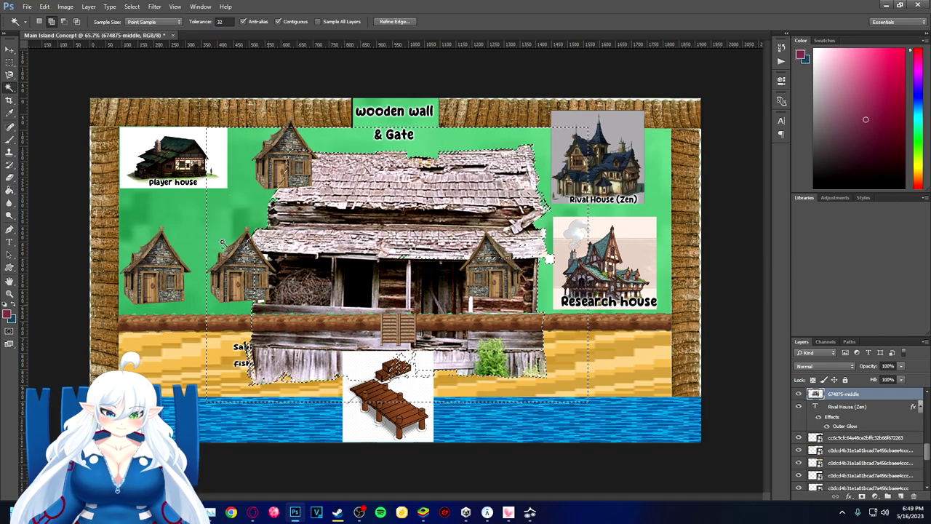
Try scaling the cabin with Free Transform, undo it, and apply the unchanged transform
click(11, 49)
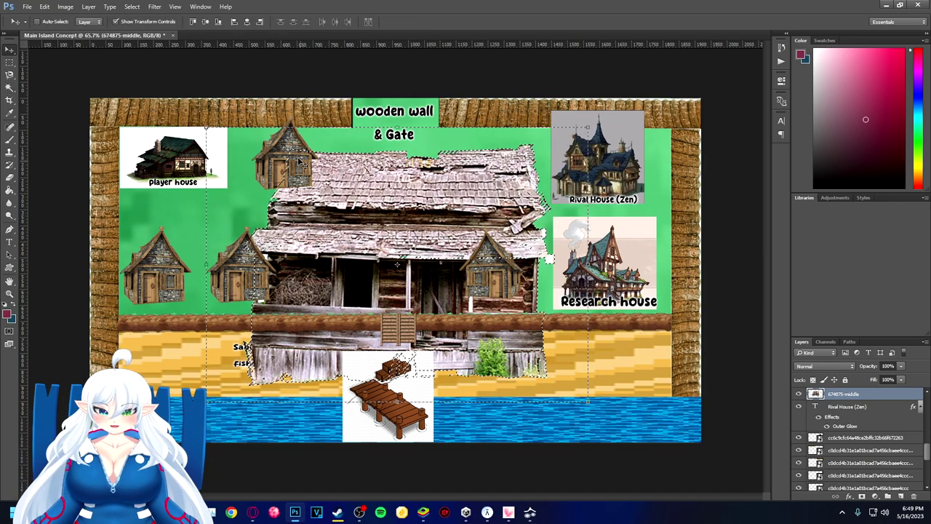
key(ctrl+t)
drag(348, 229, 350, 232)
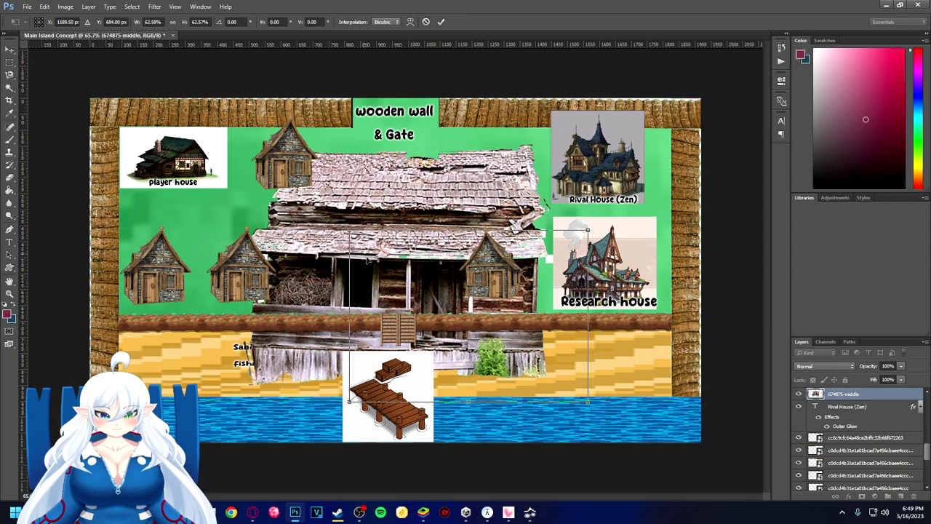
key(ctrl+z)
key(ctrl+z)
click(10, 86)
click(419, 194)
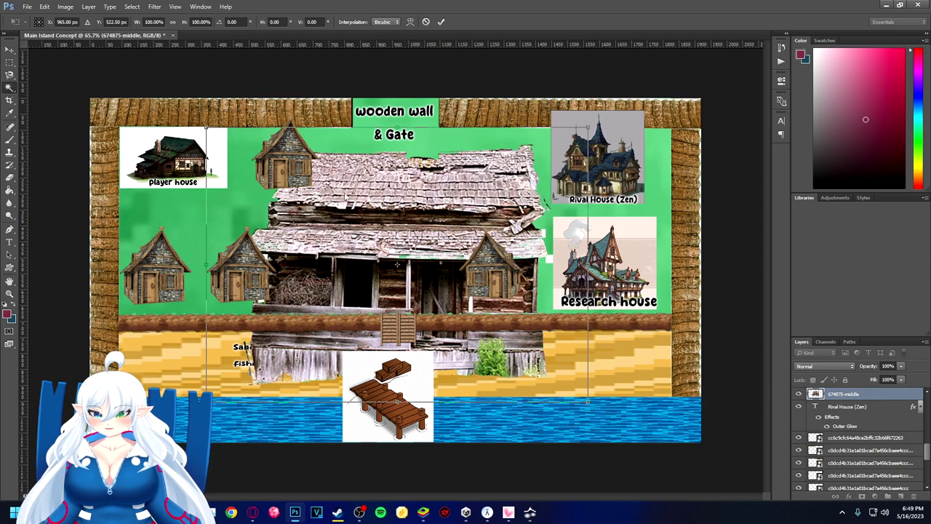
Try shrinking and moving the cabin again, undo both, apply, then deselect
click(9, 49)
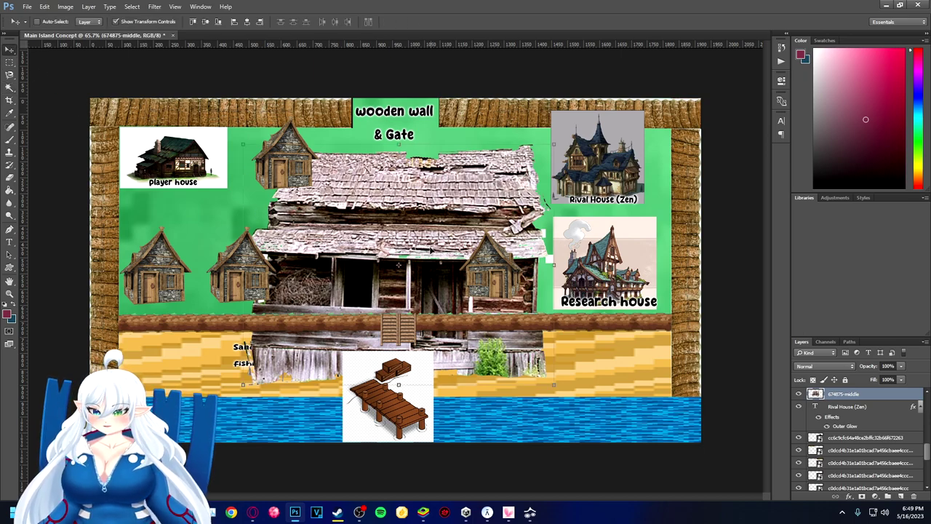
key(ctrl+t)
drag(242, 144, 436, 258)
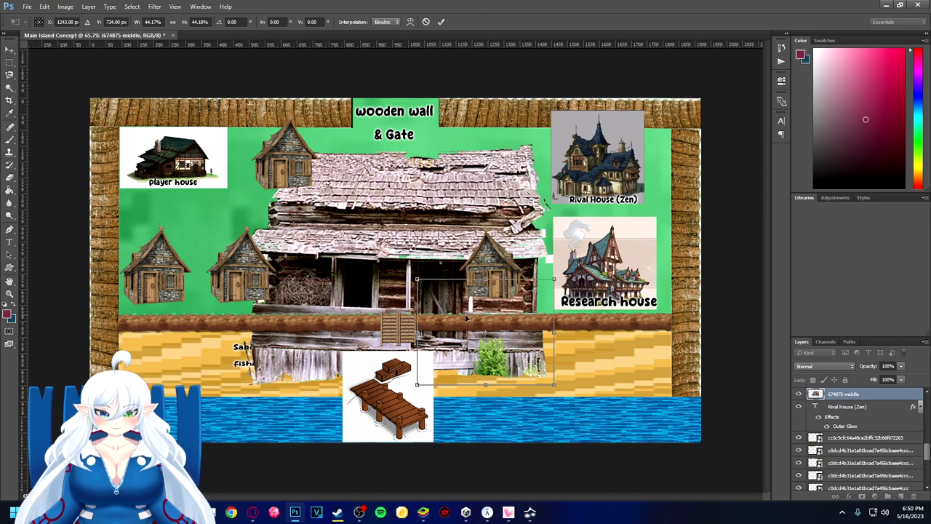
key(ctrl+z)
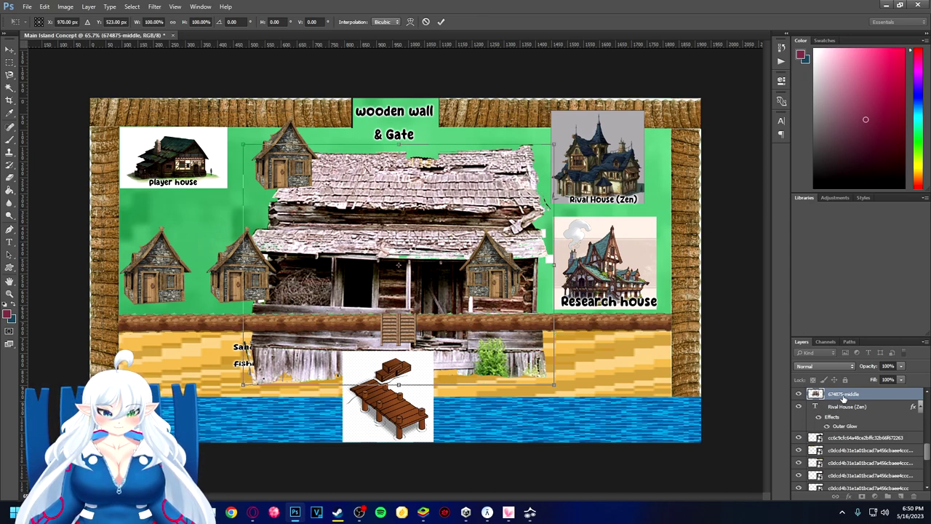
drag(443, 273, 476, 264)
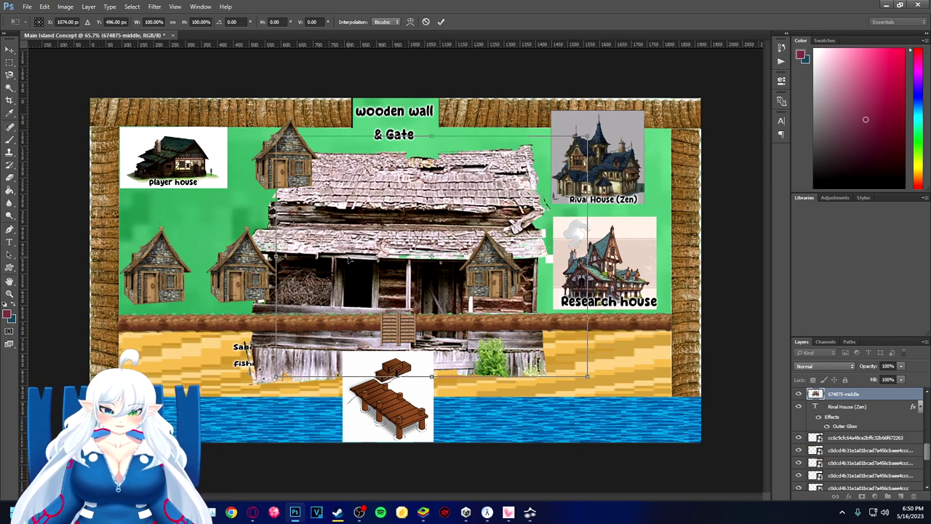
key(ctrl+z)
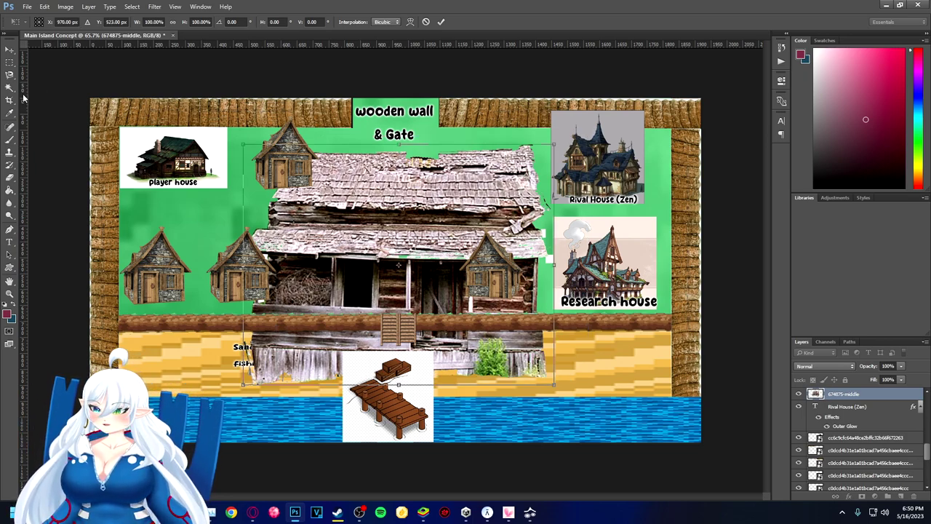
click(10, 87)
click(418, 194)
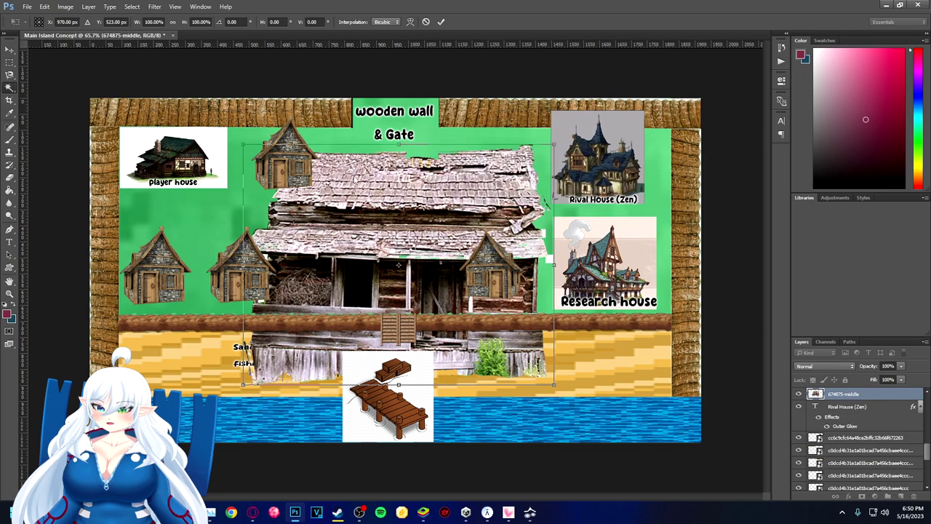
right_click(282, 208)
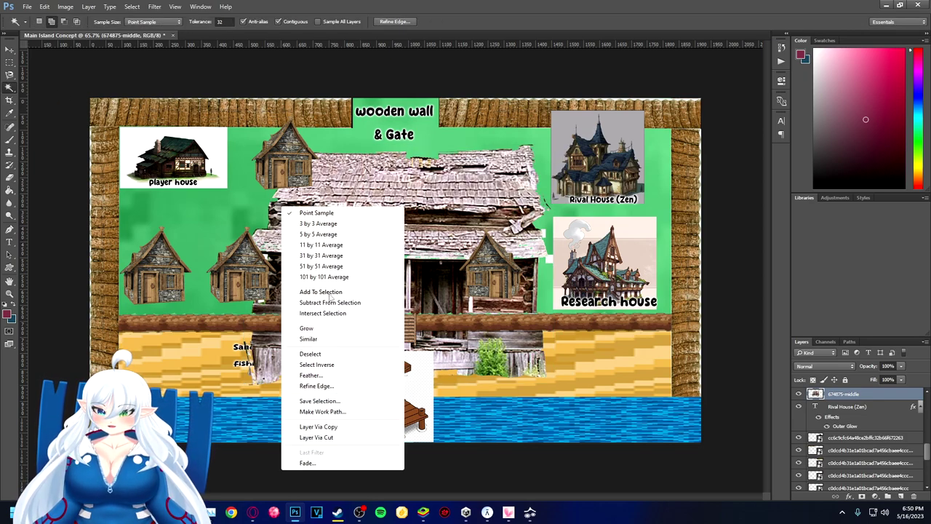
click(322, 356)
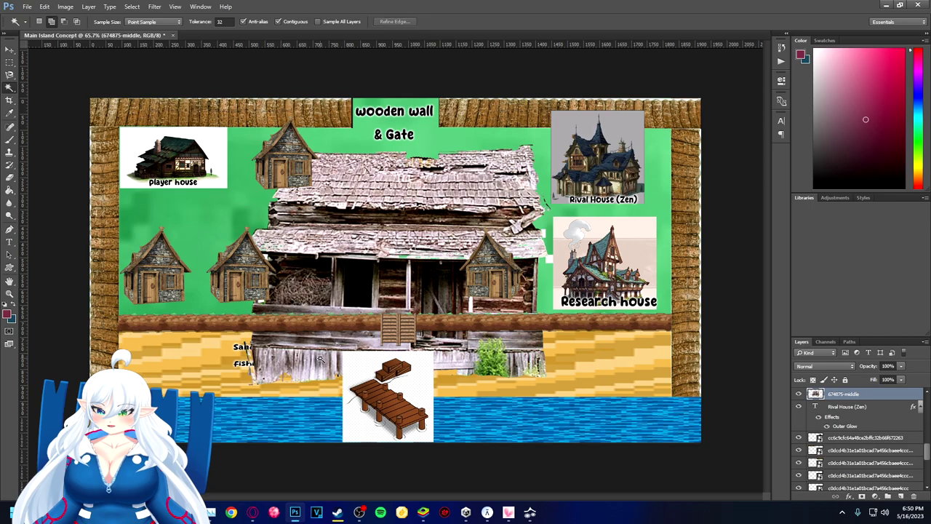
Scale the shack to about 24% (294×219 px) and set it on the beach's right end by the dock
click(10, 49)
drag(342, 217, 488, 236)
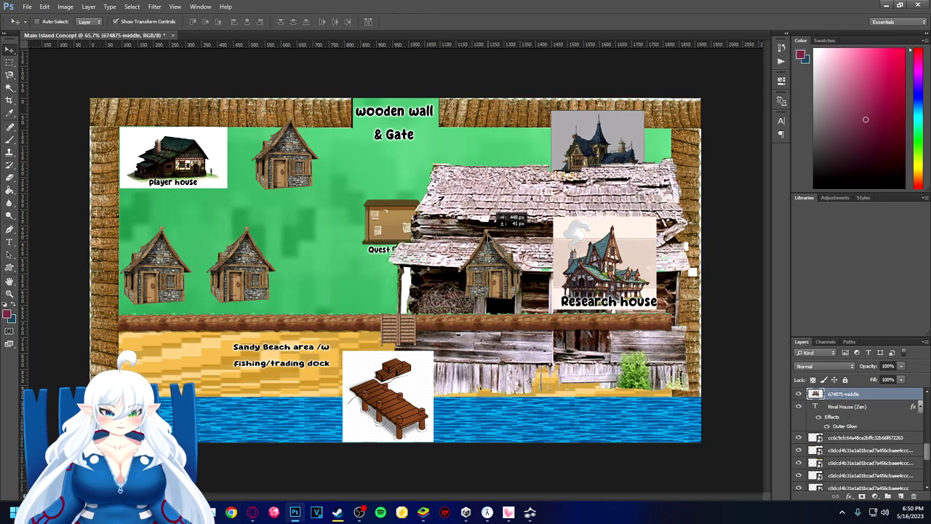
key(ctrl+t)
drag(385, 157, 623, 341)
drag(647, 372, 620, 369)
key(Return)
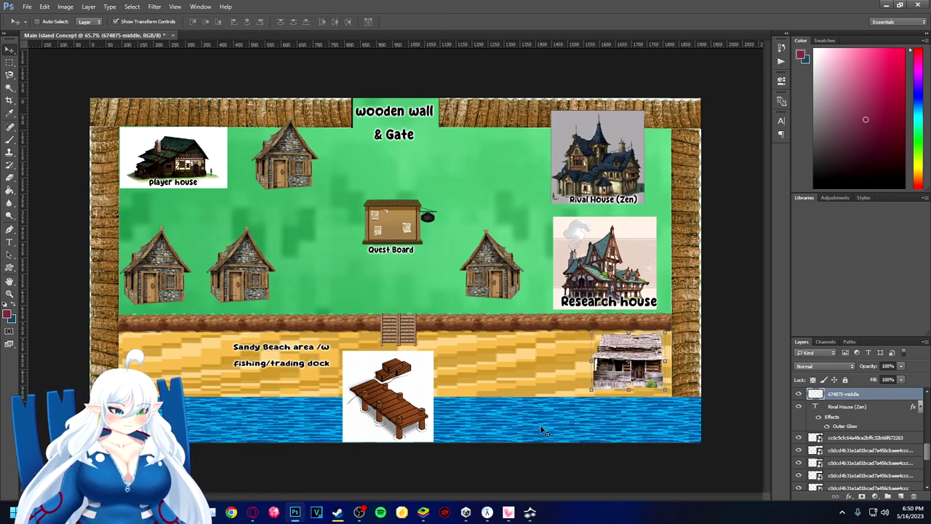
click(9, 242)
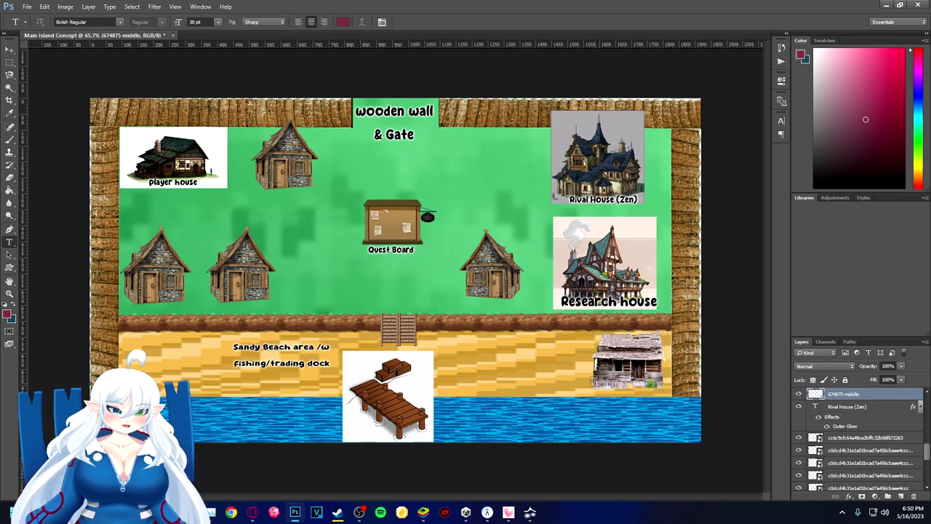
Add a 'Ran down Shack' text label beneath the beach shack
drag(597, 379, 665, 393)
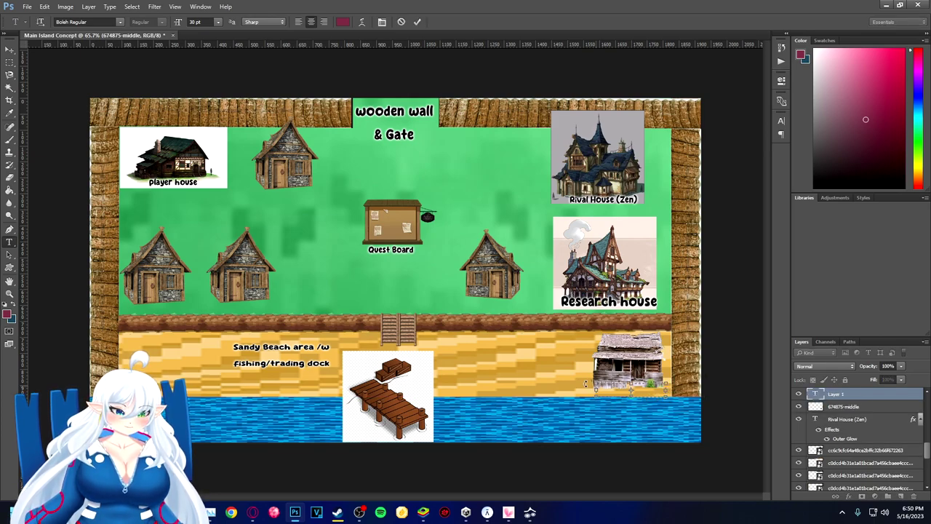
text(Ran)
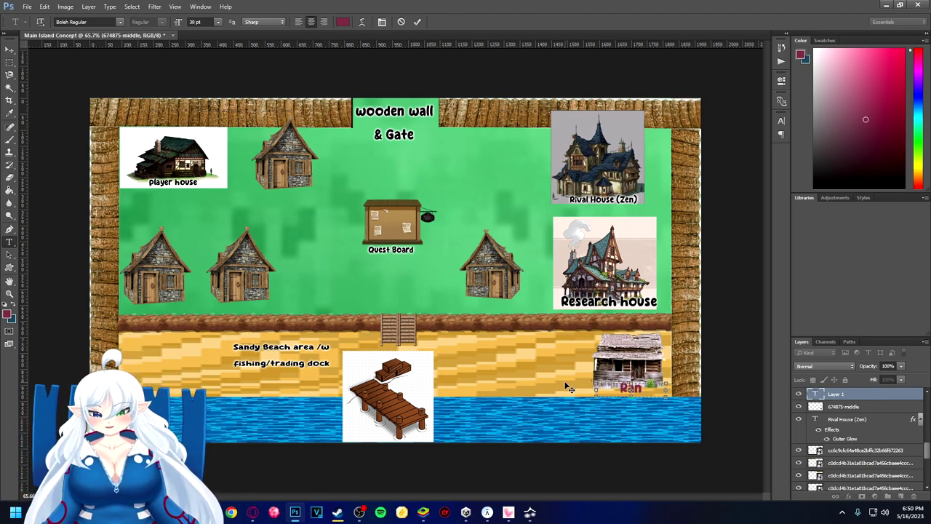
text( down)
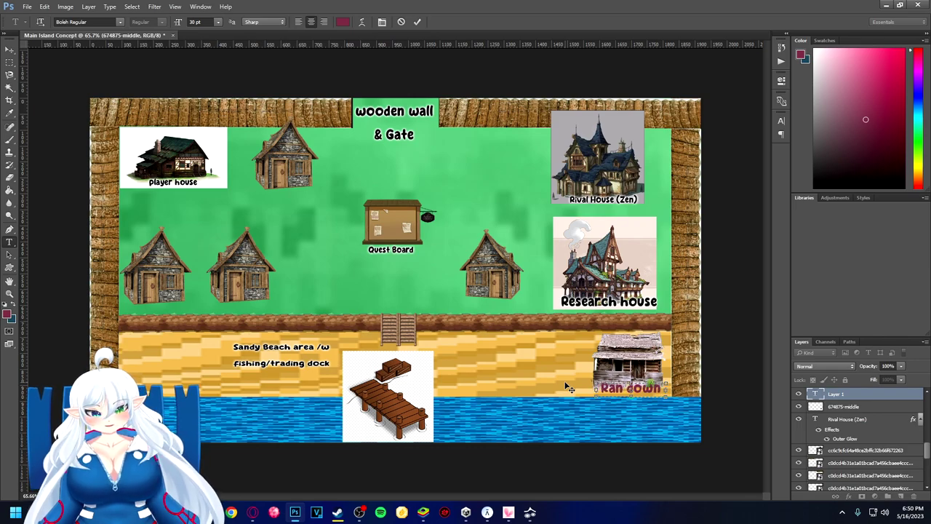
drag(626, 397, 627, 417)
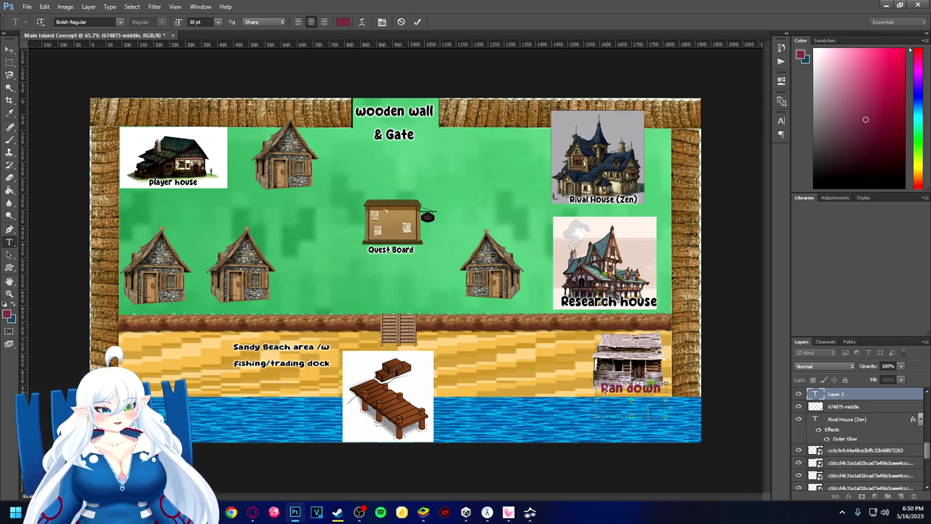
text(Shack)
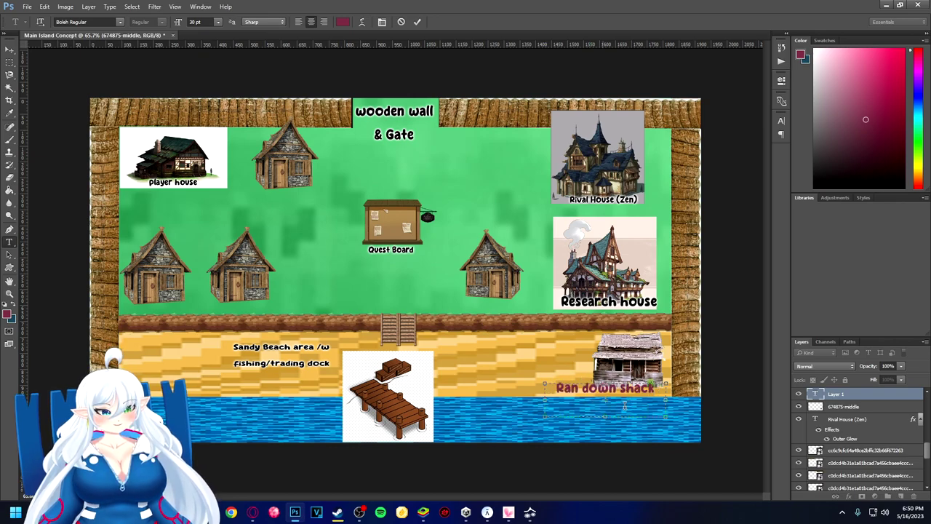
drag(584, 373, 603, 376)
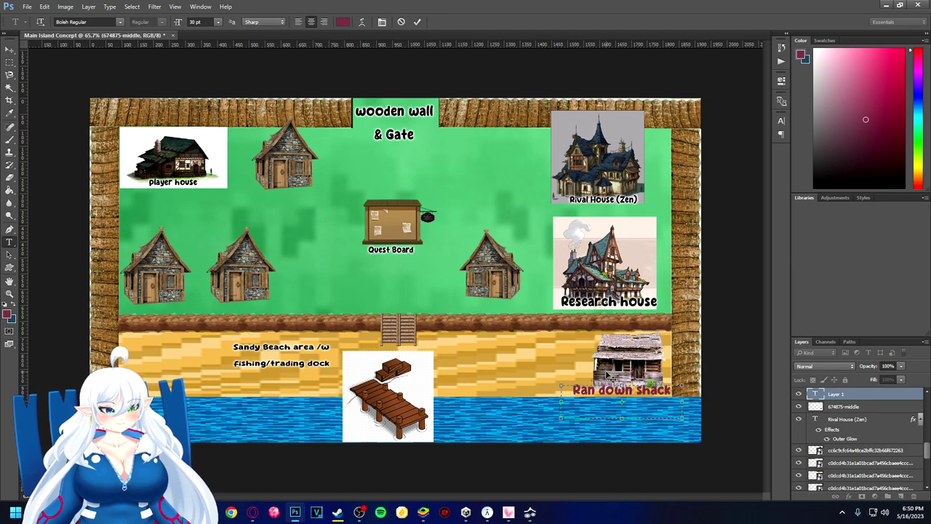
Make the label text black and paste the other labels' outer glow style onto it
click(825, 182)
key(ctrl+a)
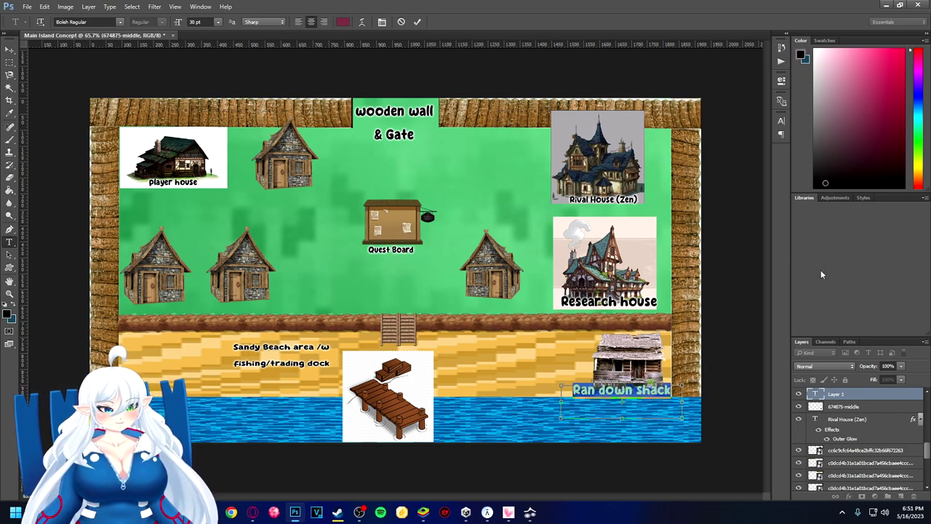
click(806, 188)
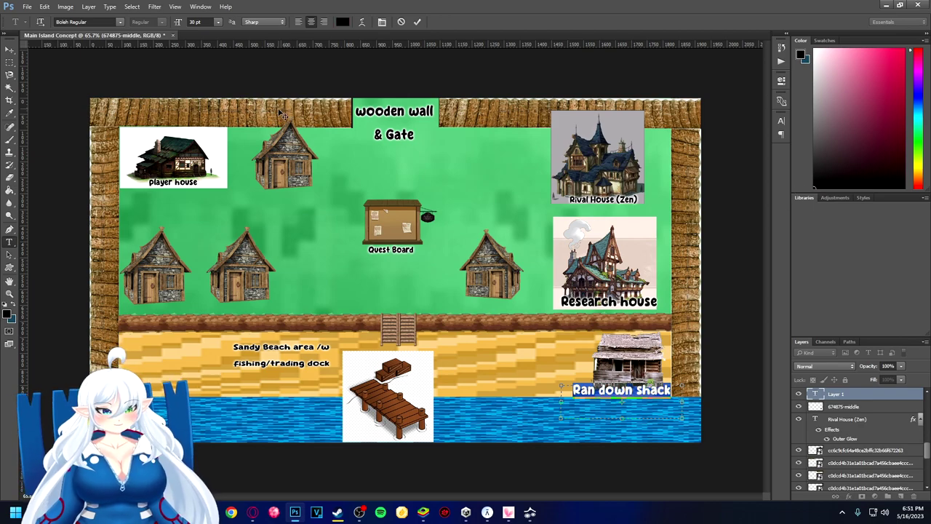
click(717, 395)
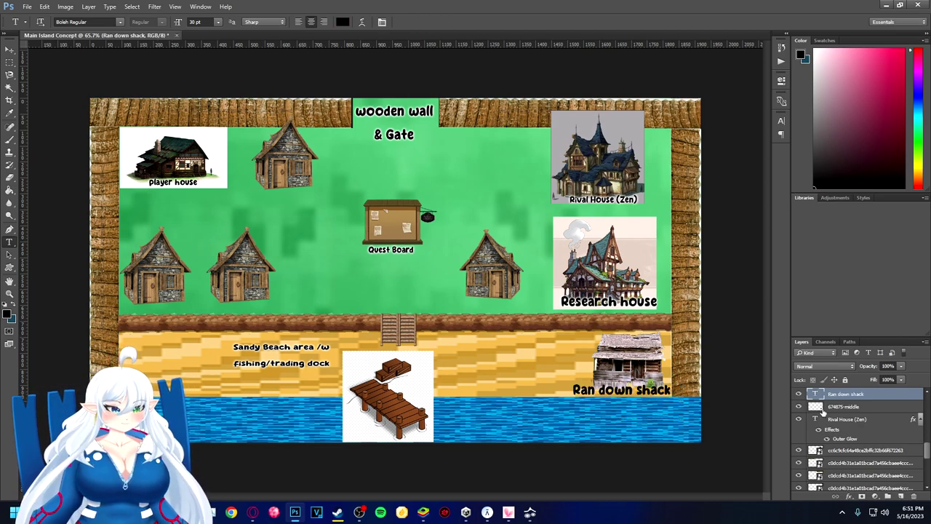
right_click(840, 397)
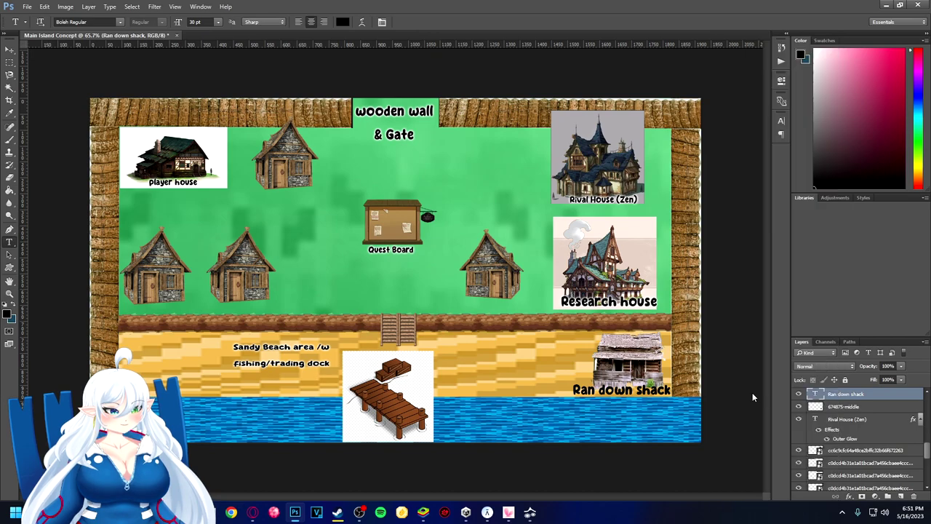
click(758, 390)
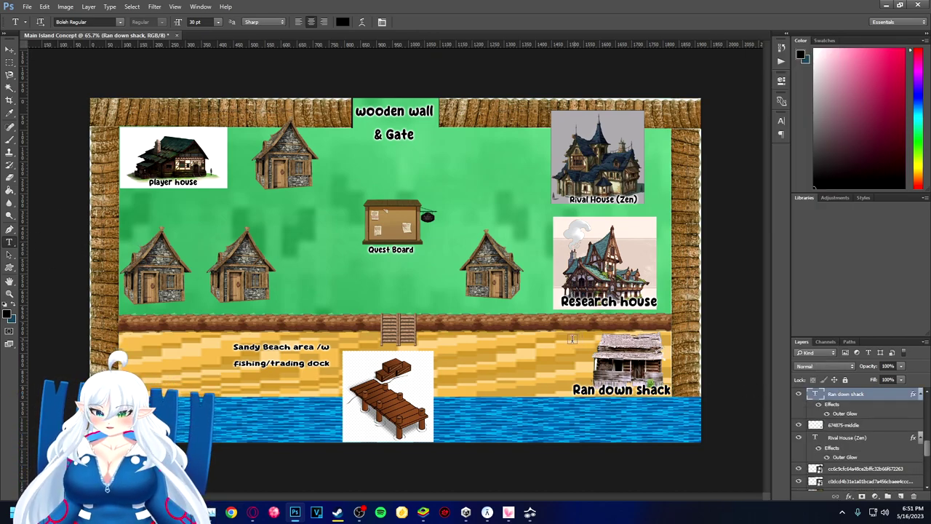
Move the shack picture and its label together to the left end of the beach
click(10, 50)
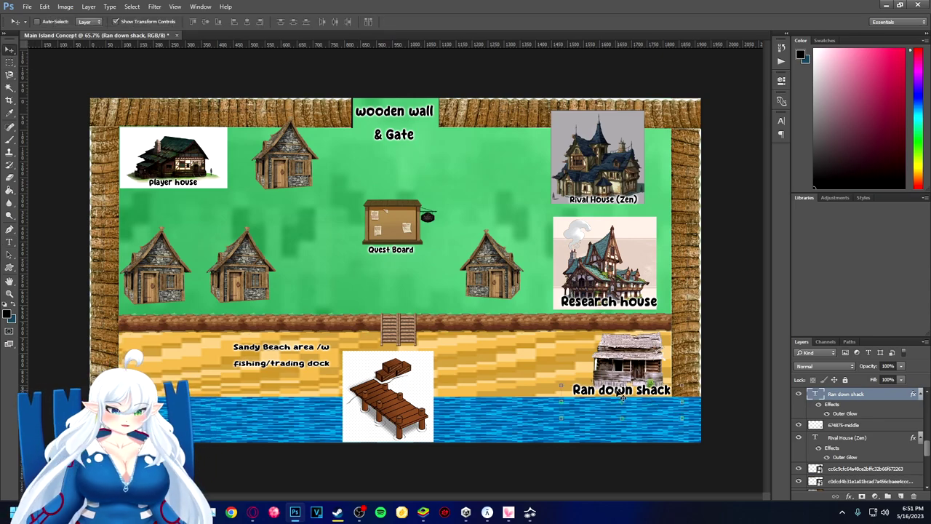
click(617, 364)
click(569, 397)
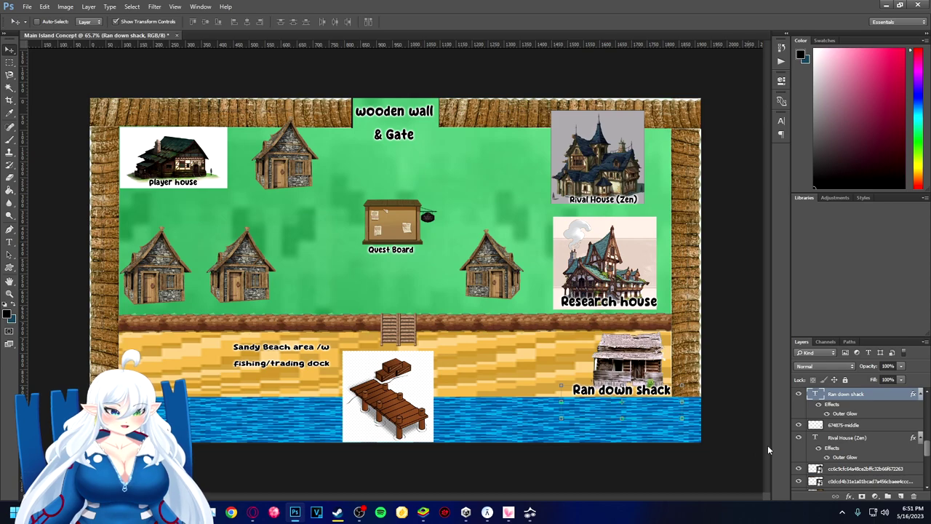
scroll(833, 435, up, 3)
scroll(834, 435, down, 2)
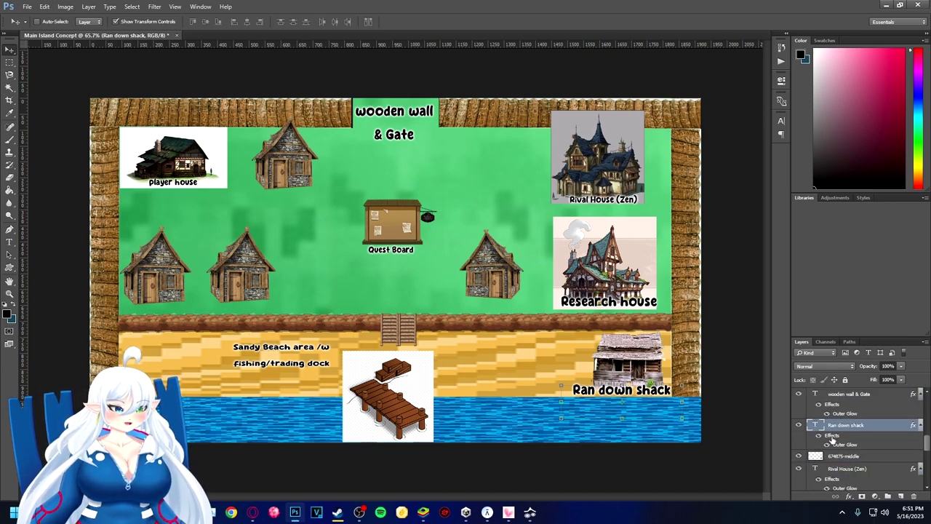
click(837, 456)
ctrl+click(838, 425)
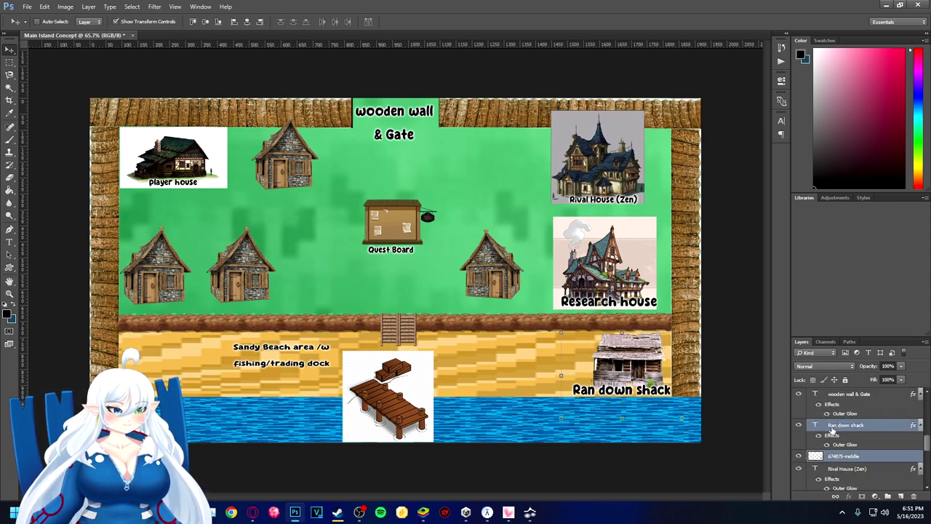
drag(630, 375, 155, 376)
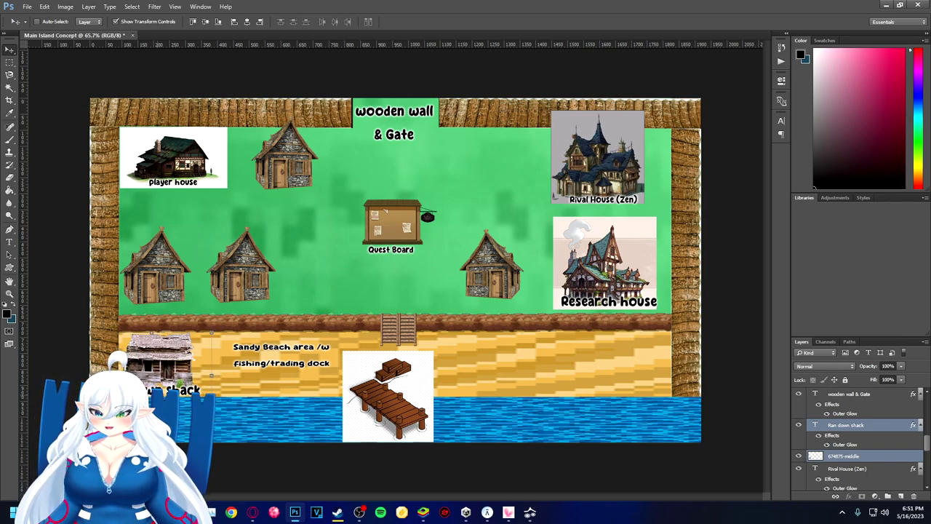
Select only the label layer and glance at the browser's shack results before returning
click(842, 433)
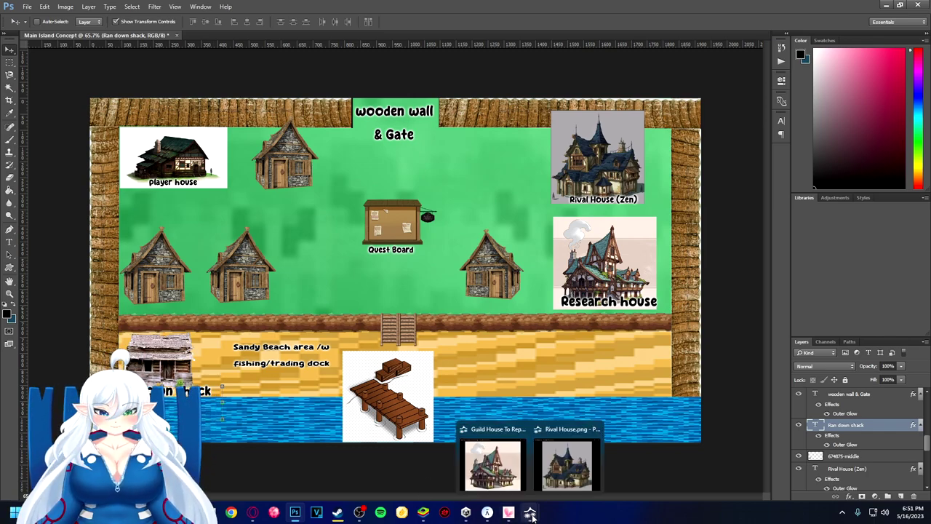
click(253, 512)
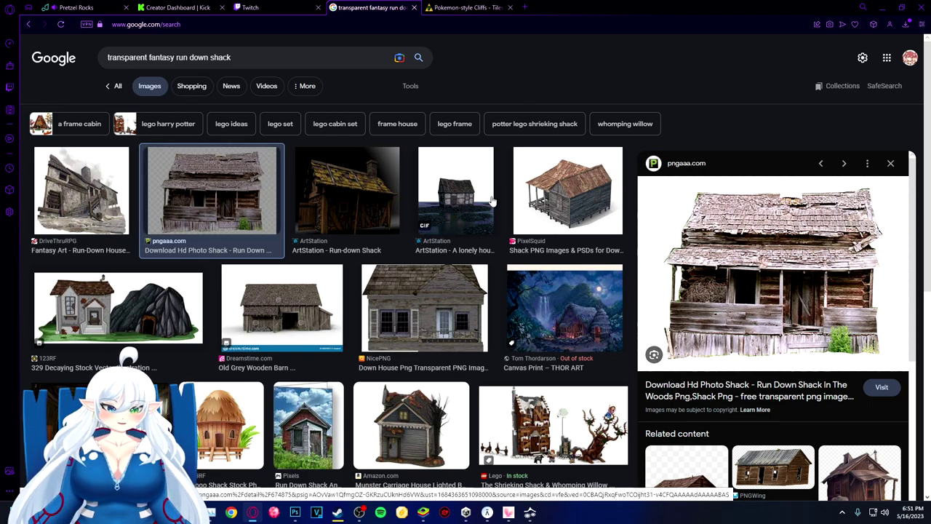
click(296, 515)
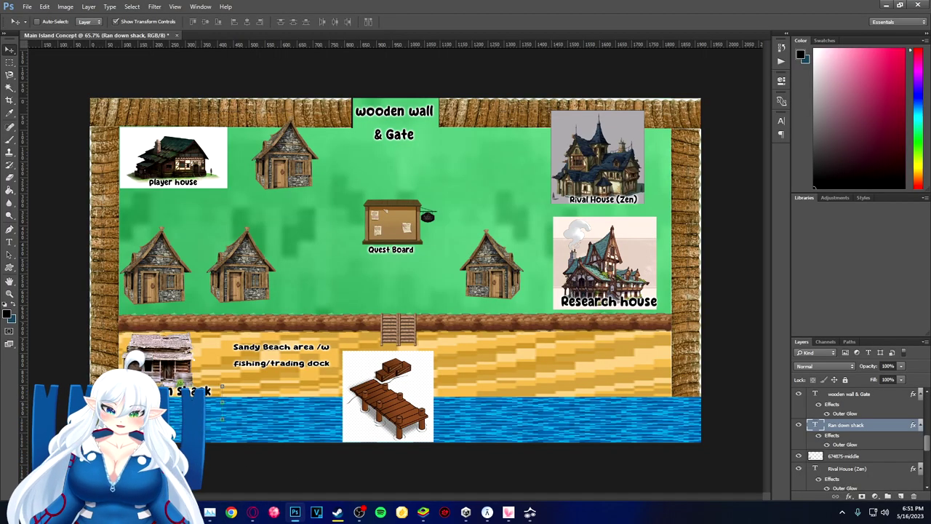
Commit a transform on the label, then delete the shack picture and label layers
key(ctrl+t)
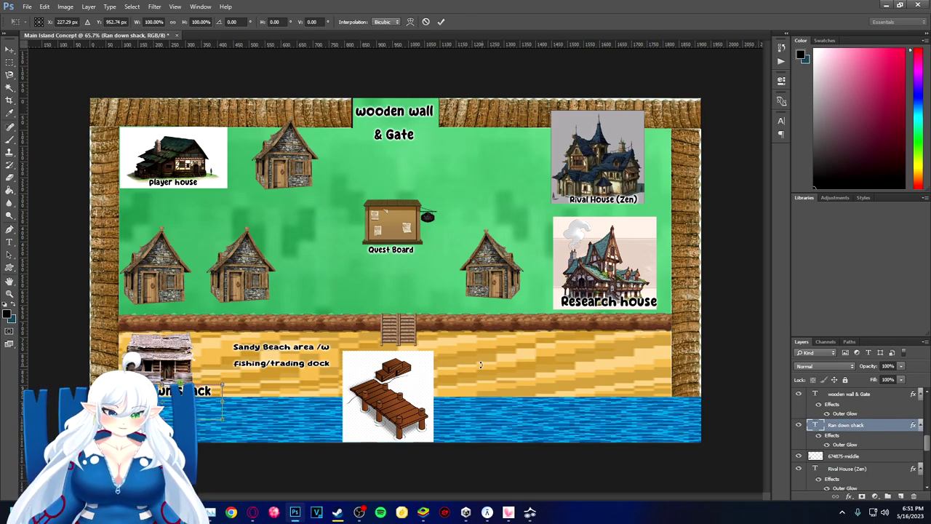
key(Return)
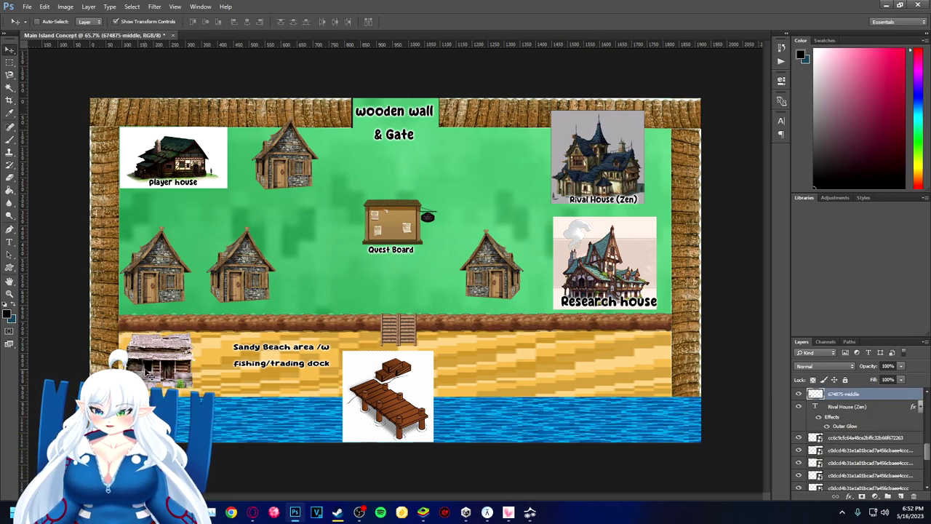
key(Delete)
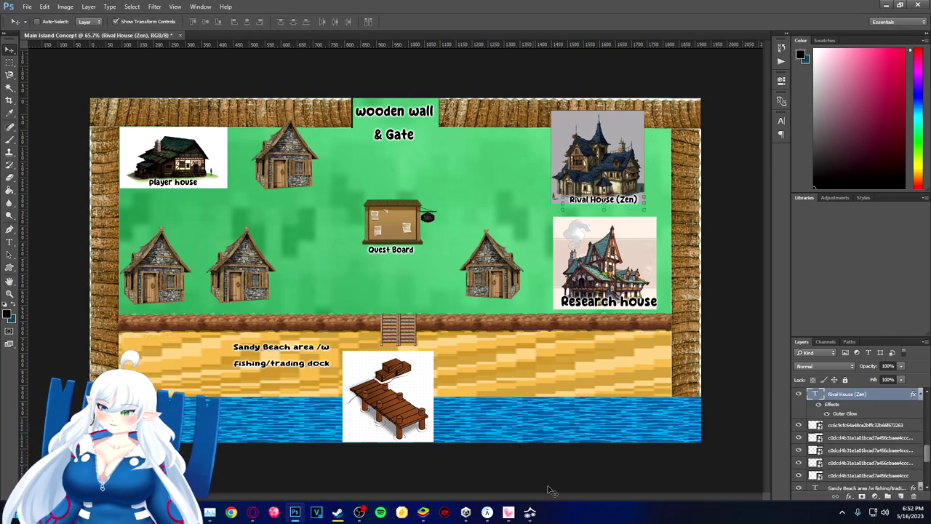
Switch back to the browser's Google Images shack results
mouse_move(529, 512)
mouse_move(551, 465)
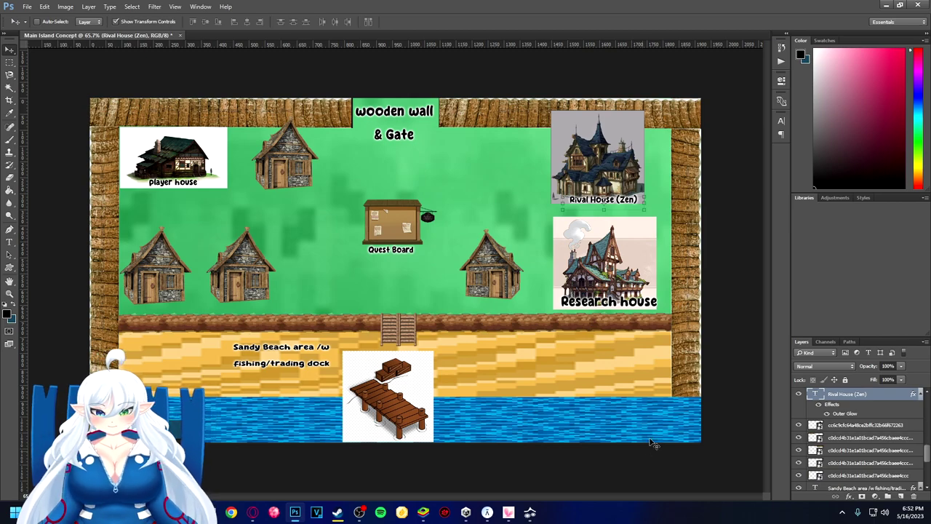
click(254, 510)
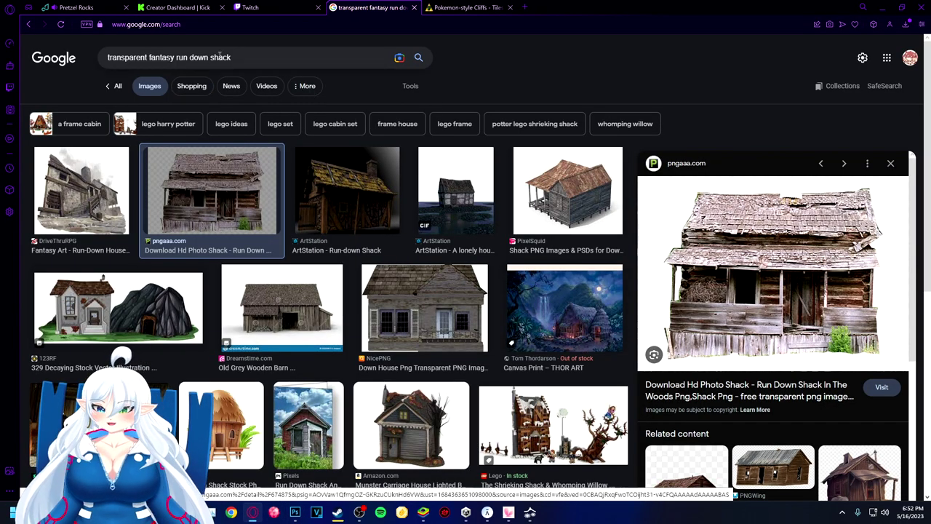
Erase 'run down shack' from the query, leaving 'transparent fantasy' ready for a new term
drag(261, 58, 186, 61)
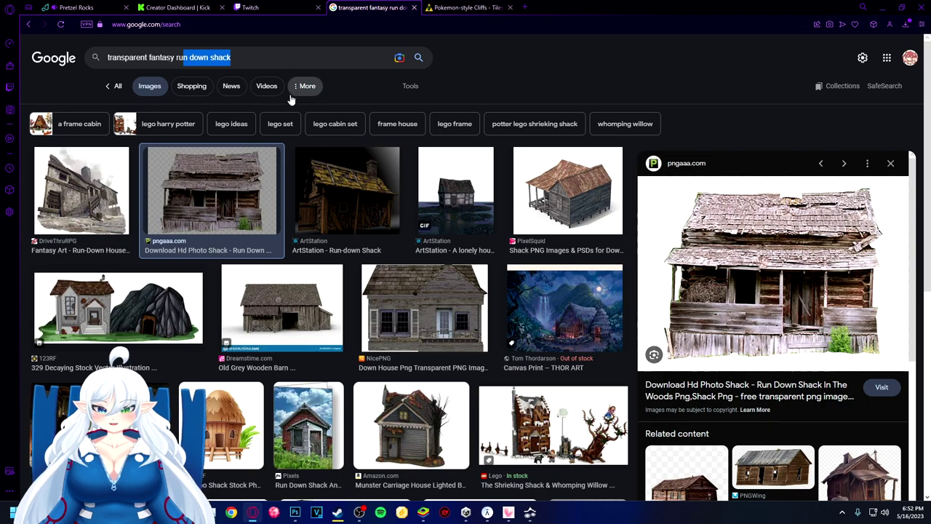
drag(234, 58, 177, 64)
key(BackSpace)
Search for transparent fantasy storage house images and preview the Pngtree and DriveThruRPG results
text(st)
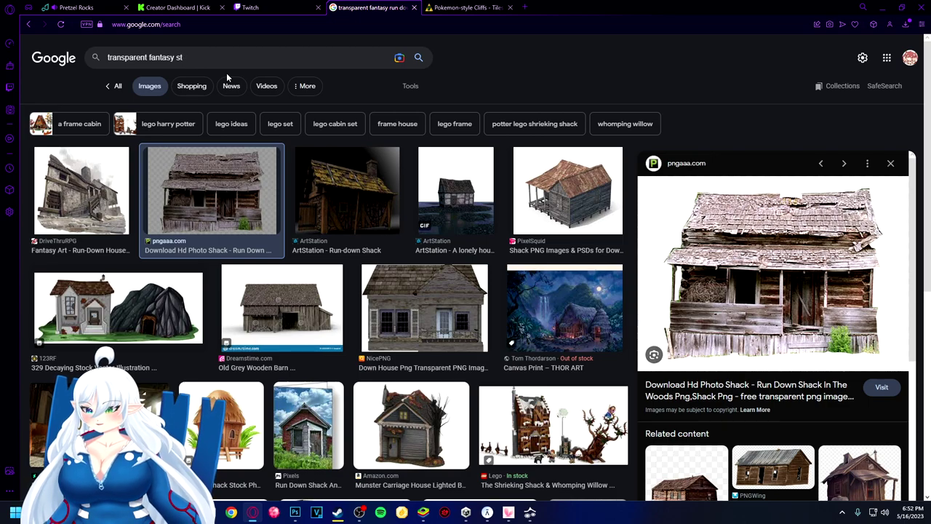
text(orage house)
key(Return)
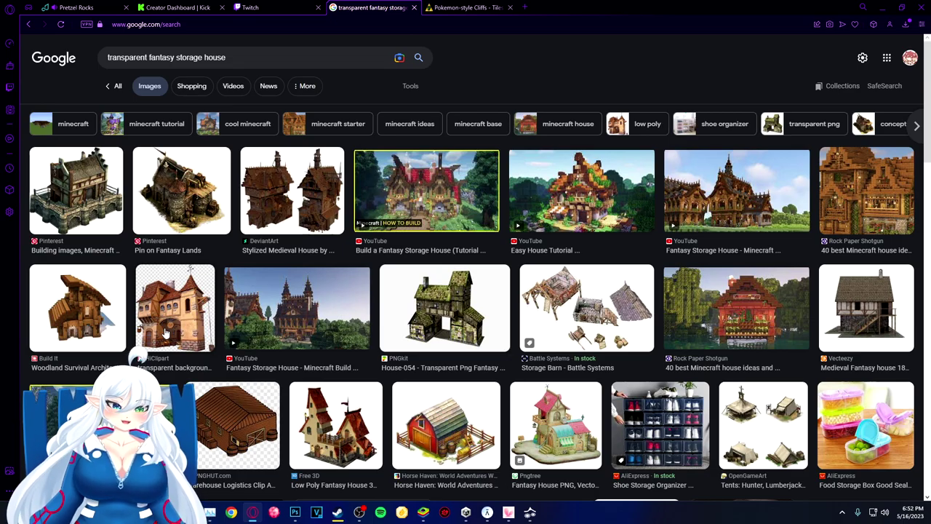
scroll(203, 358, down, 3)
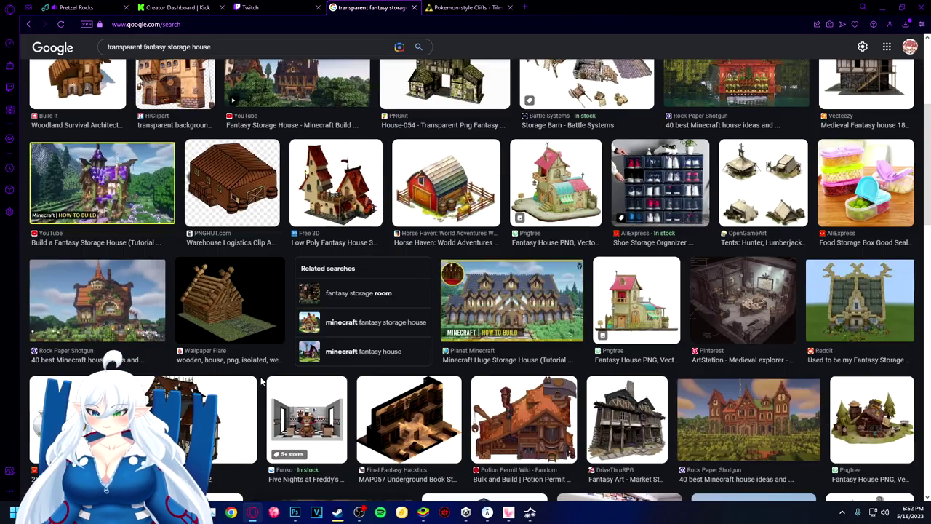
scroll(617, 233, down, 1)
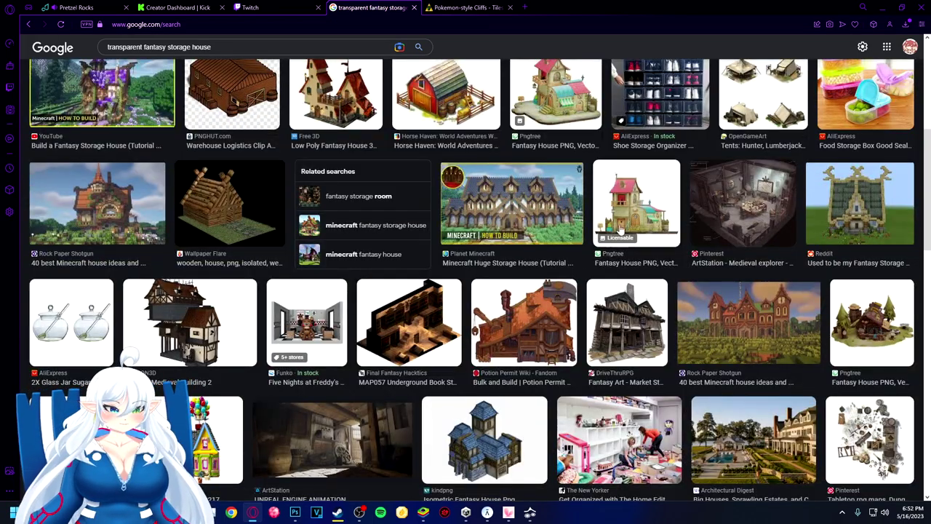
click(648, 189)
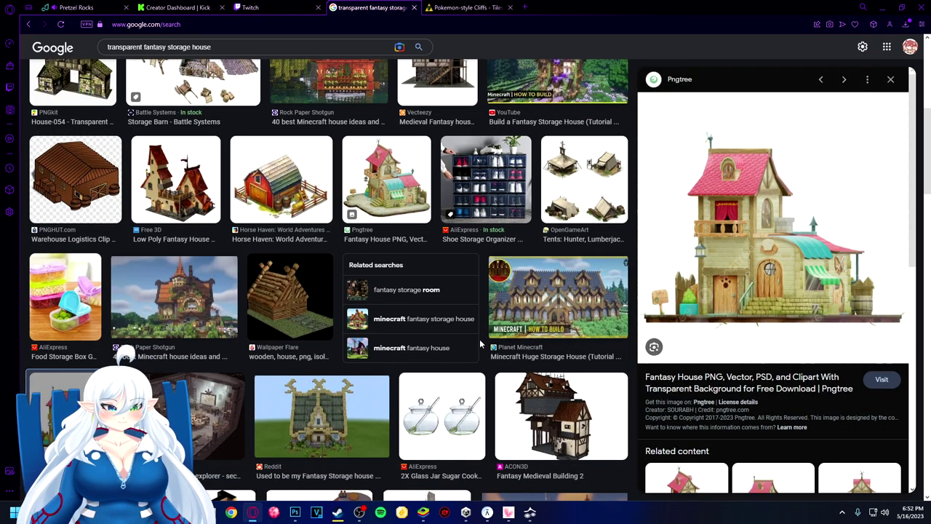
scroll(480, 343, down, 4)
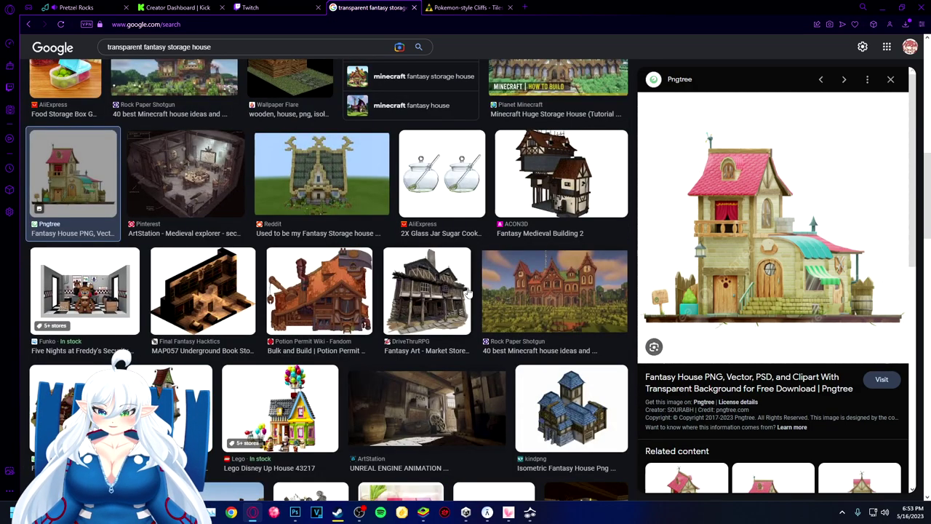
scroll(436, 298, down, 2)
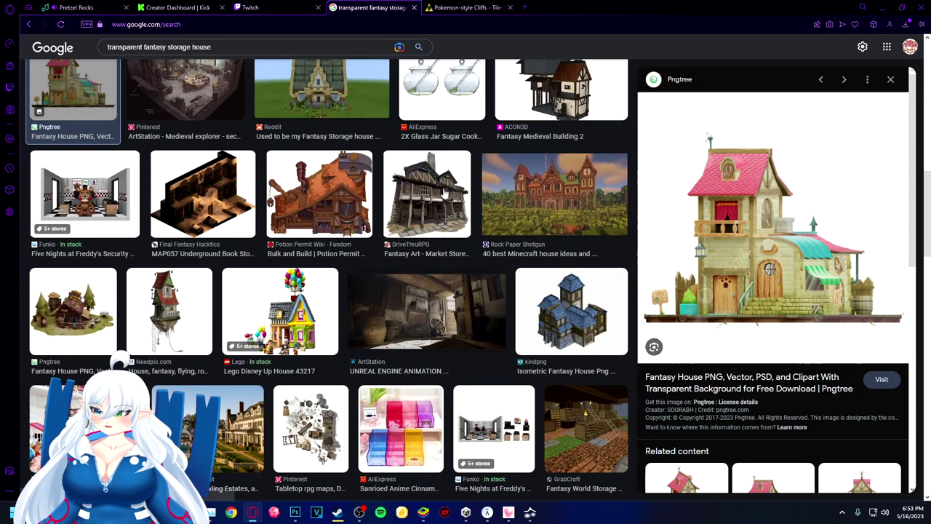
click(441, 205)
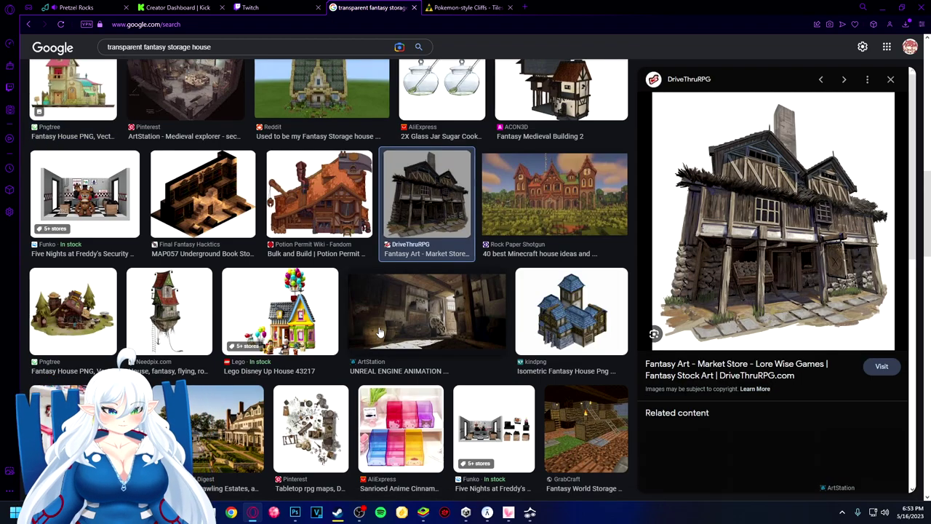
scroll(688, 427, down, 1)
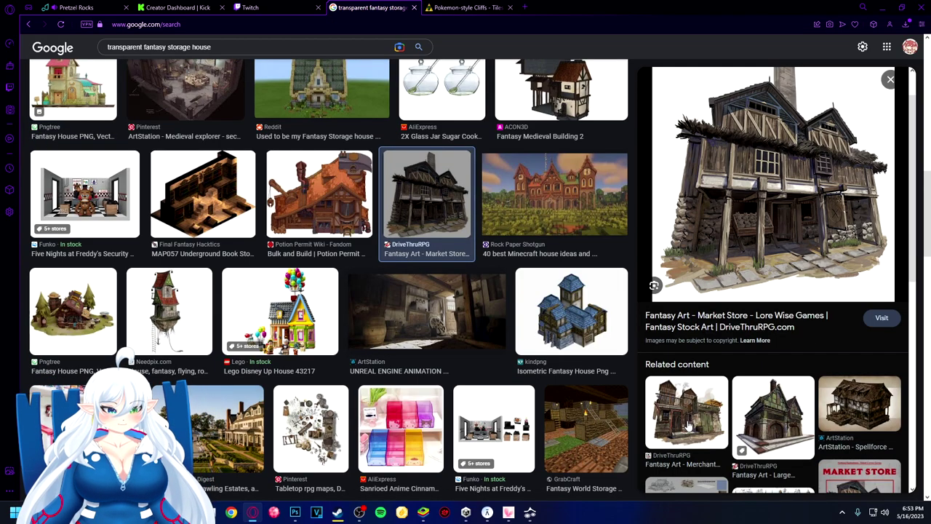
Preview the Spellforce 3 building concept and browse related castle and Elven House images
click(876, 421)
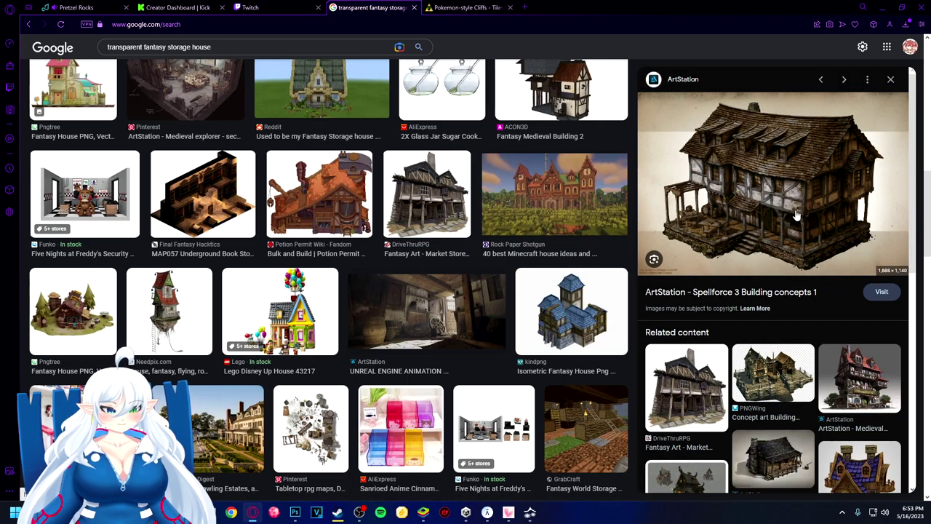
right_click(777, 190)
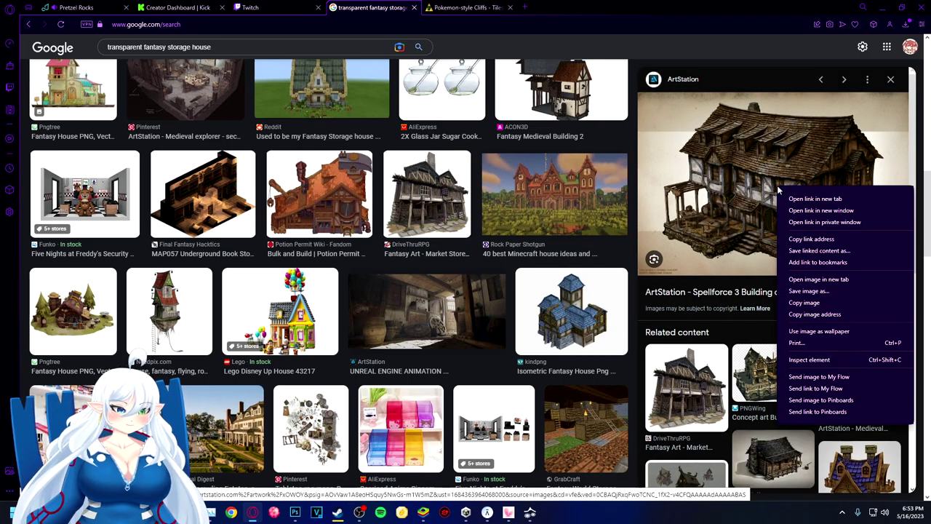
click(736, 326)
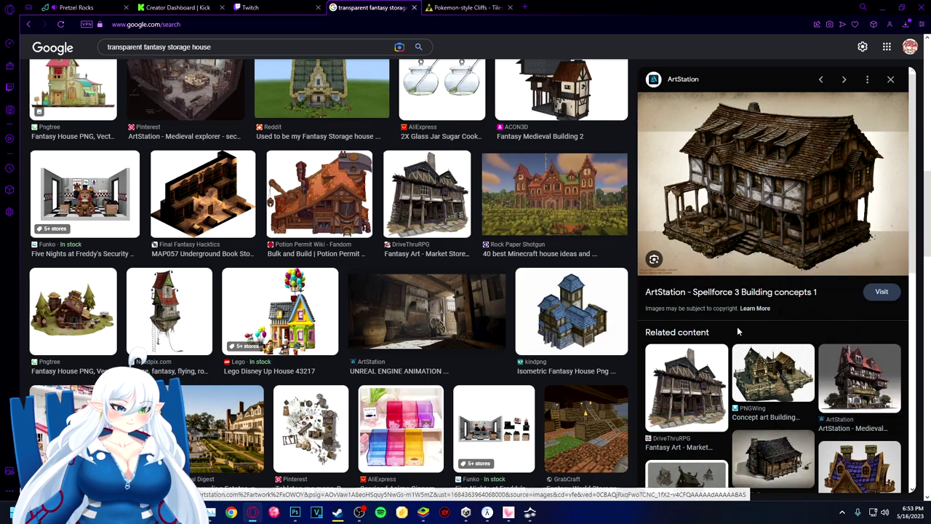
click(747, 384)
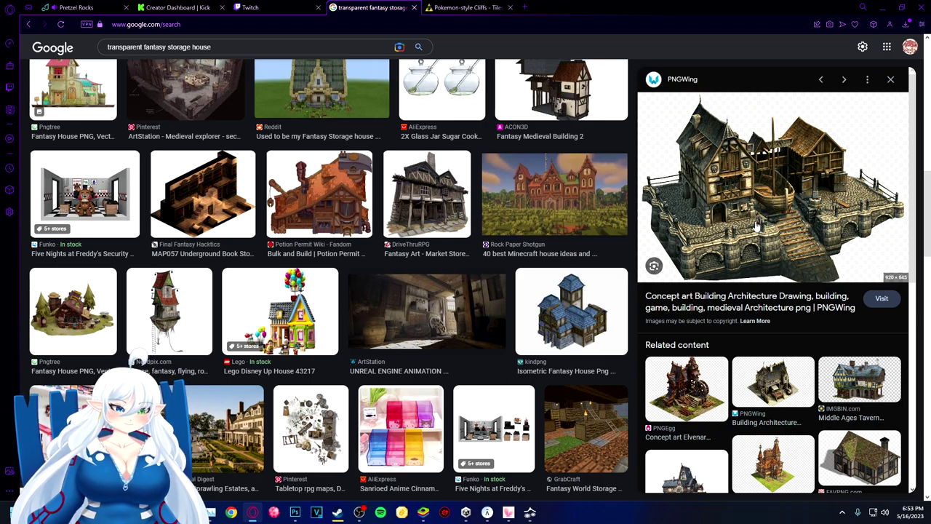
scroll(784, 368, down, 2)
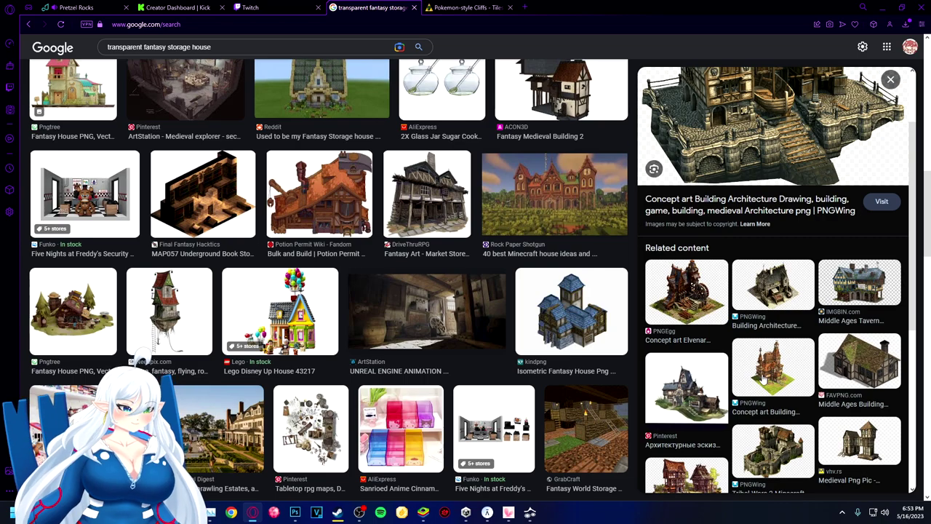
click(769, 372)
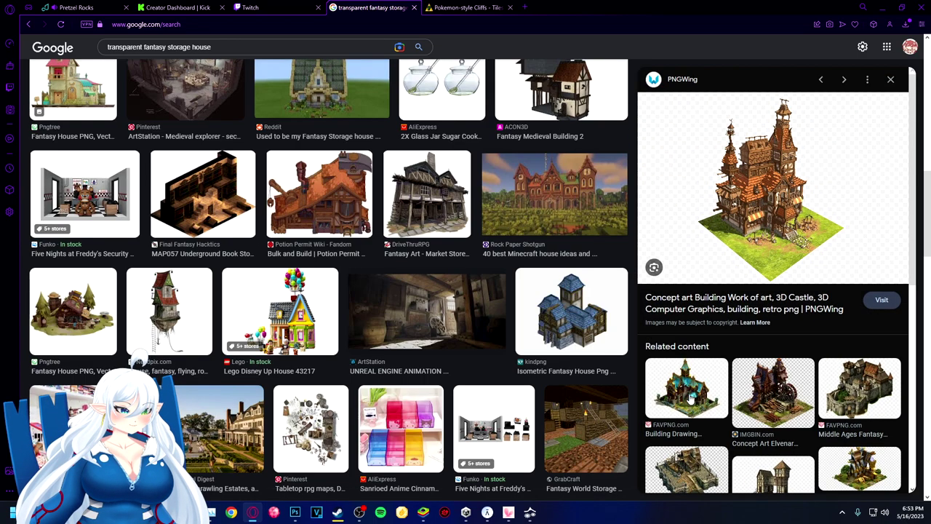
scroll(699, 409, down, 1)
click(685, 342)
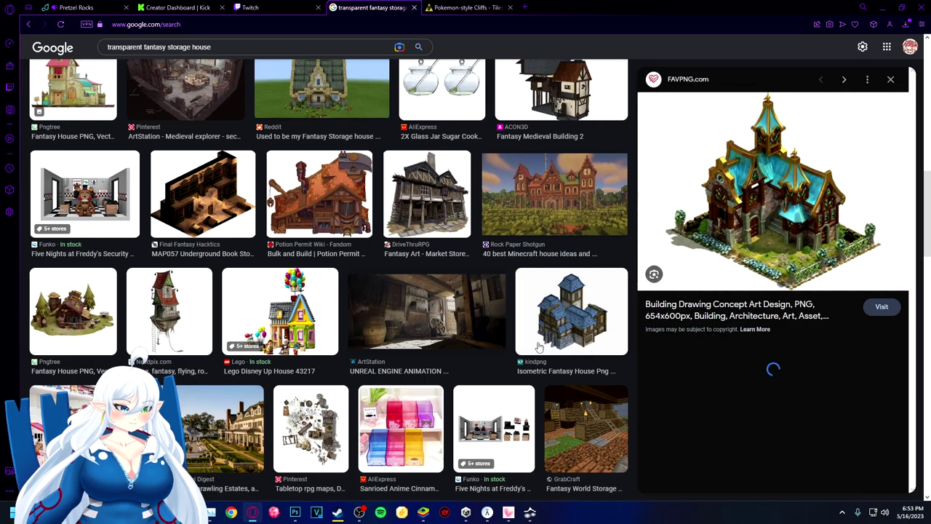
click(848, 409)
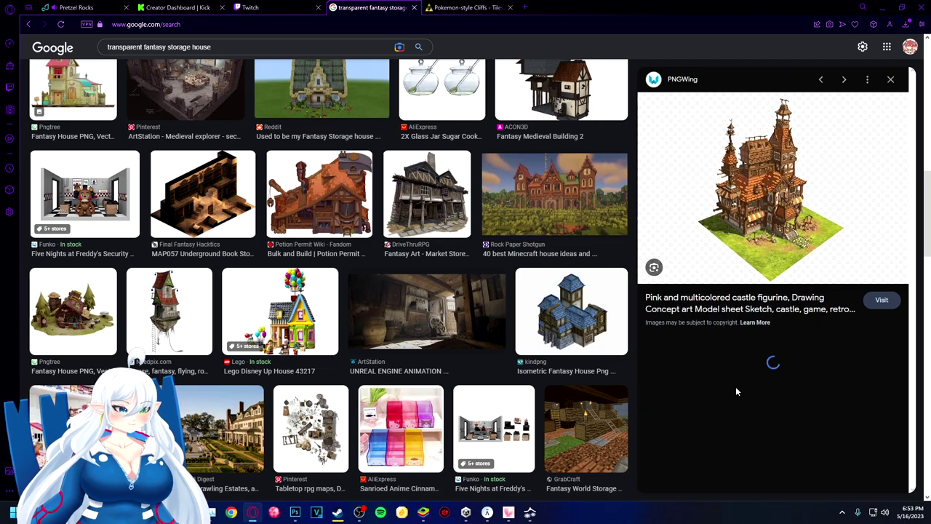
scroll(757, 368, down, 4)
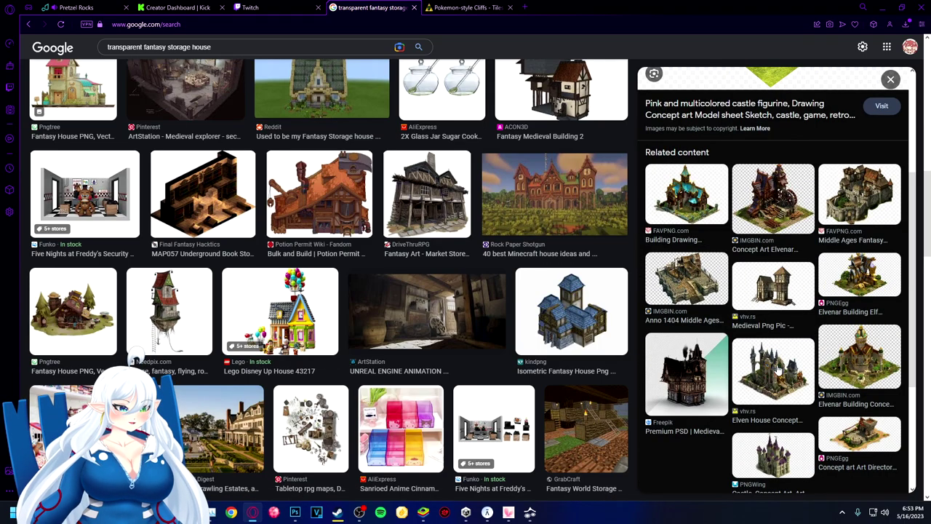
click(778, 369)
Return to the Spellforce 3 tavern image and save it to the computer as a JPG
key(alt+Left)
key(alt+Left)
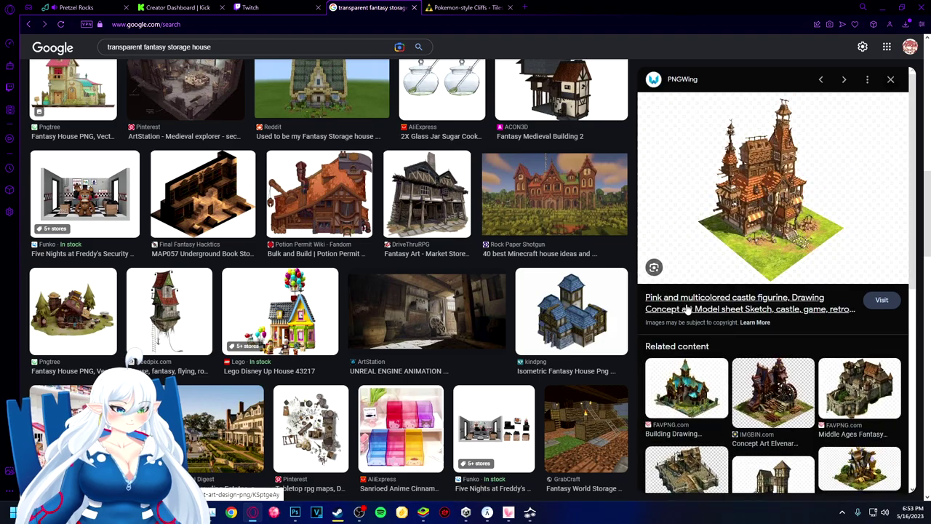
key(alt+Left)
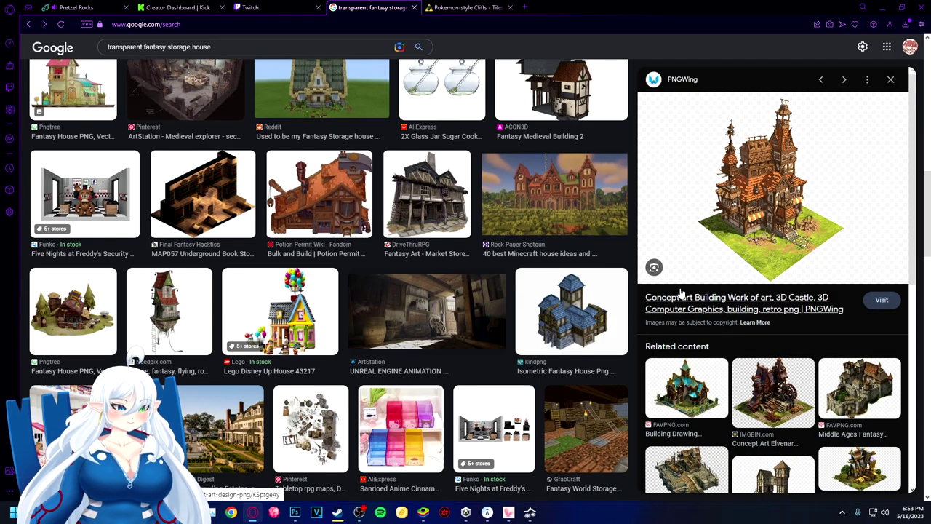
key(alt+Left)
key(alt+Left)
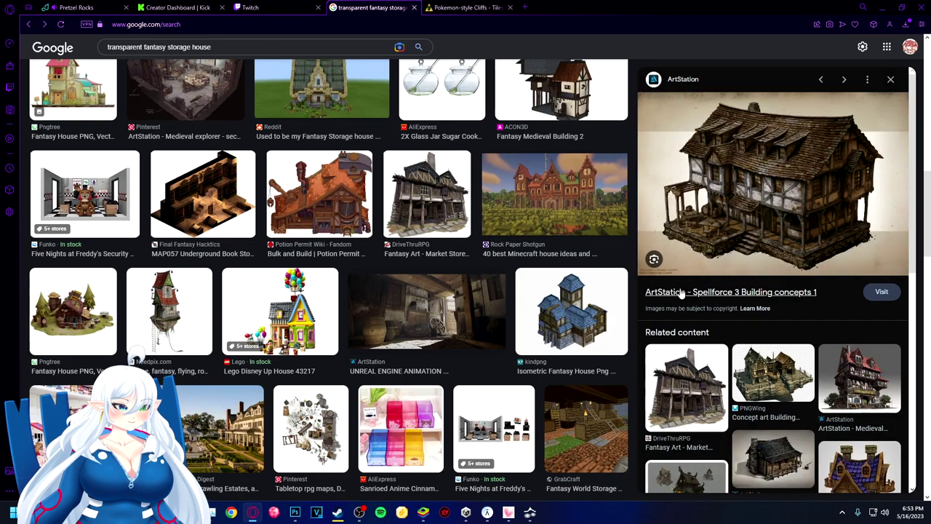
right_click(757, 198)
click(789, 302)
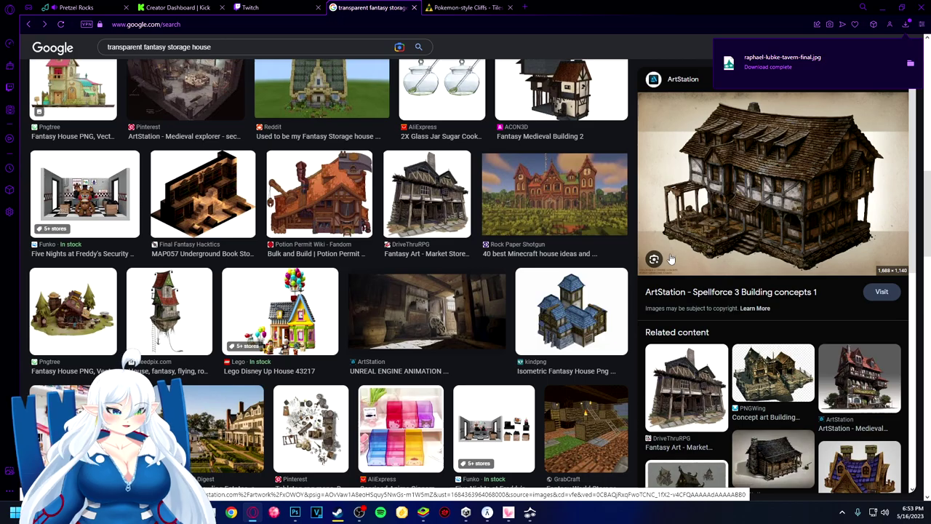
Preview the Horse Haven storage barn result, then bring the Photoshop island map back to the front
scroll(290, 210, up, 5)
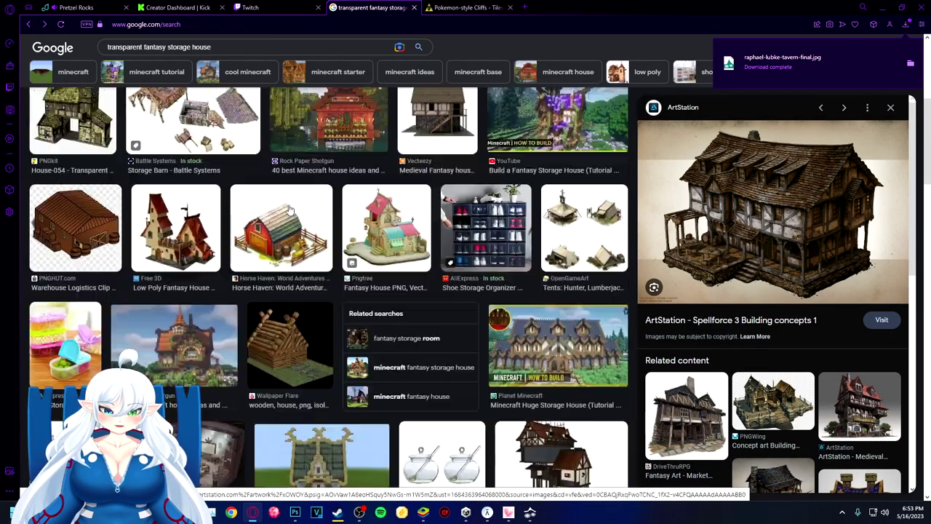
scroll(290, 210, up, 1)
click(261, 287)
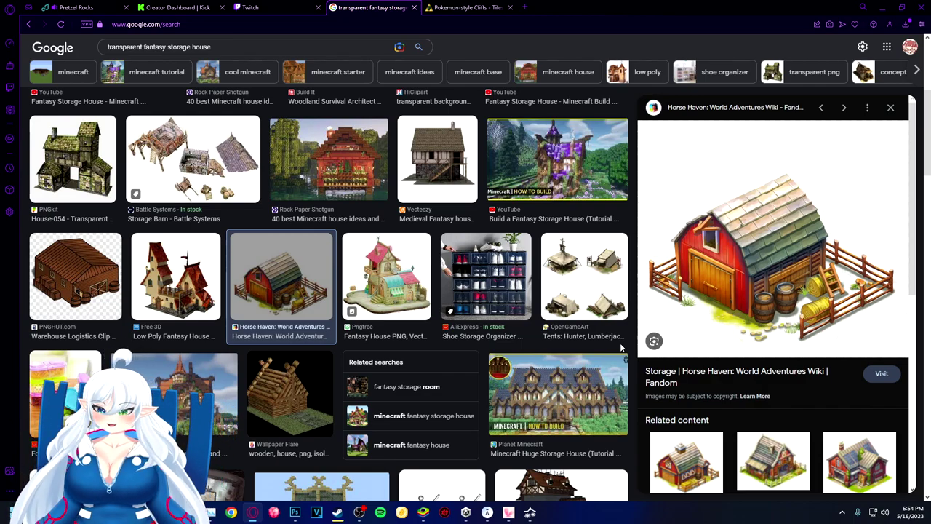
scroll(755, 305, down, 3)
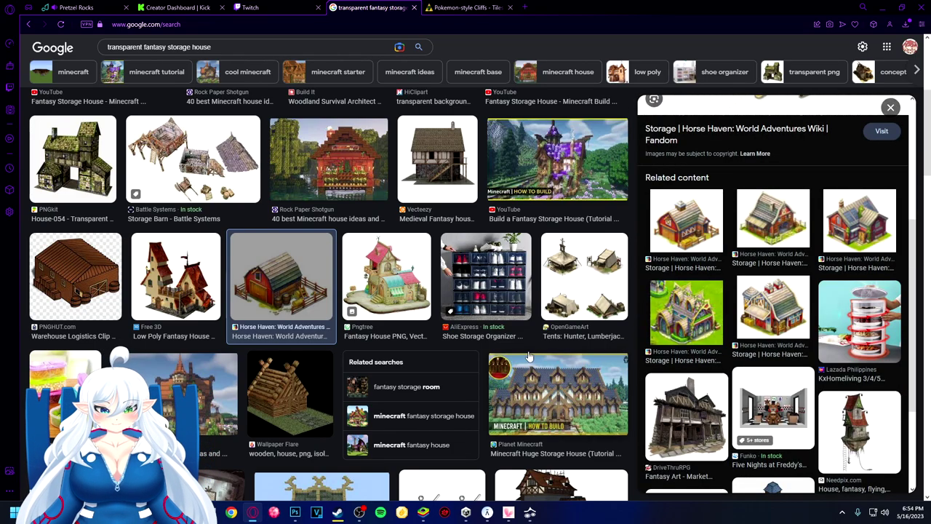
scroll(526, 445, down, 10)
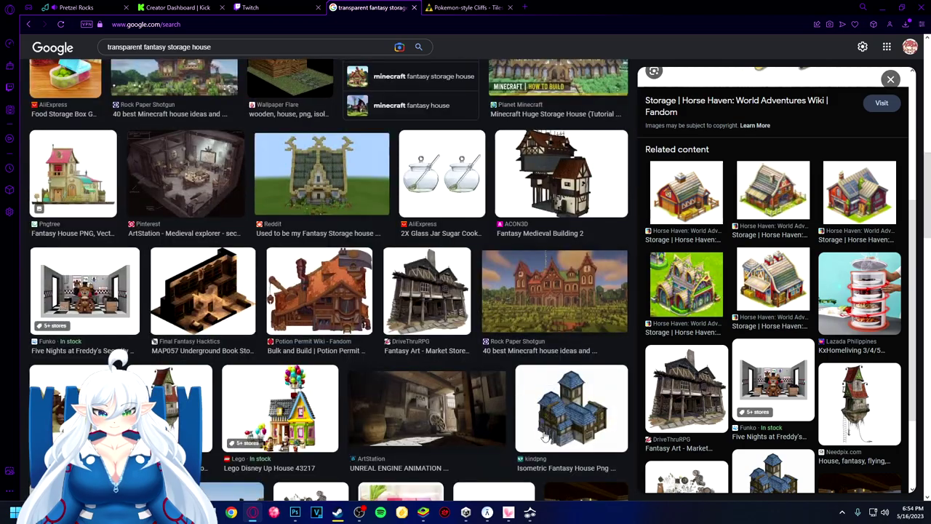
scroll(544, 436, down, 2)
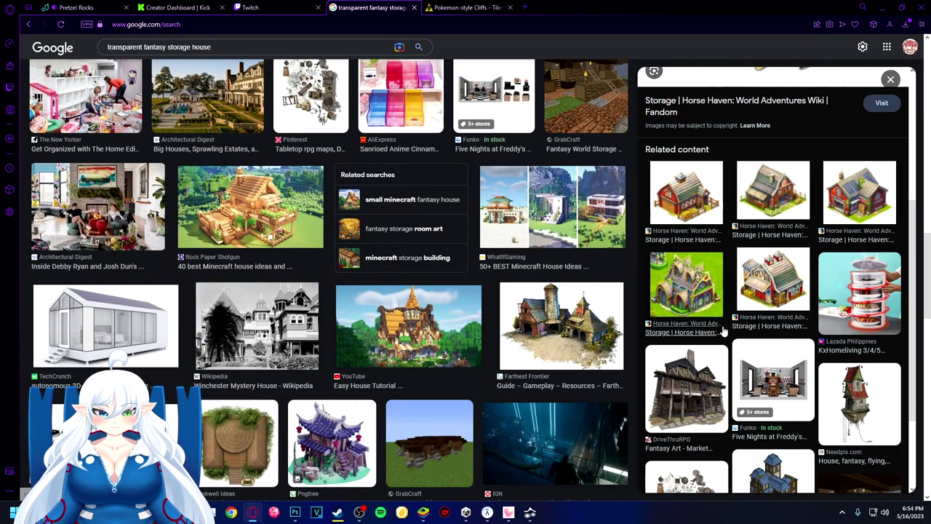
scroll(701, 341, up, 3)
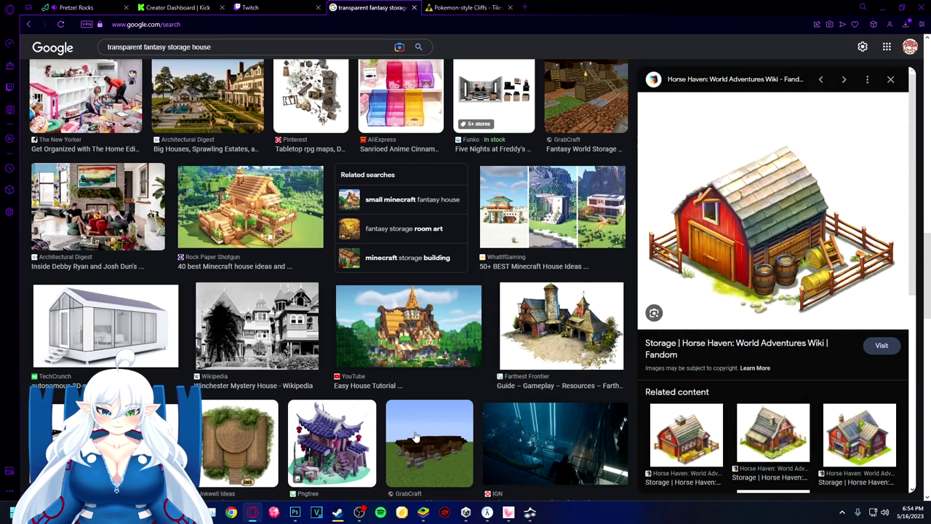
click(295, 512)
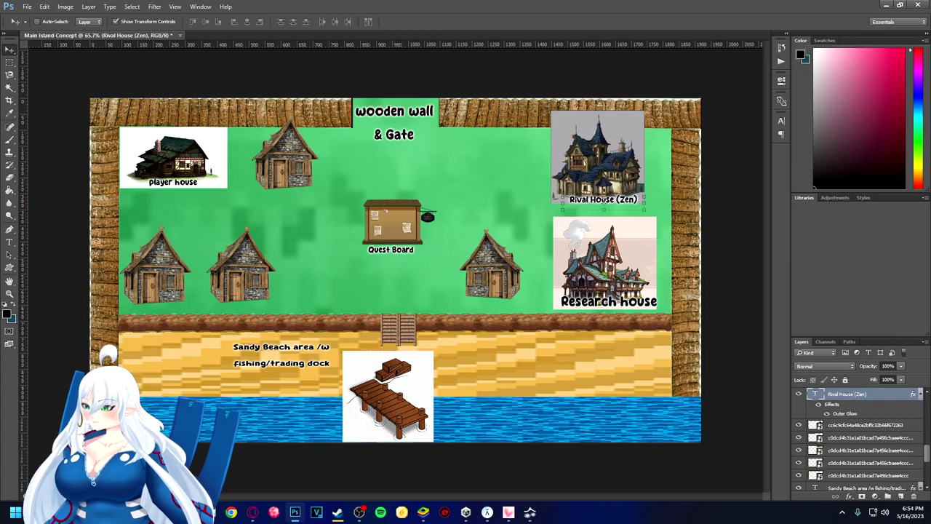
Scale the pasted tavern image down and place it on the right end of the sandy beach
key(ctrl+t)
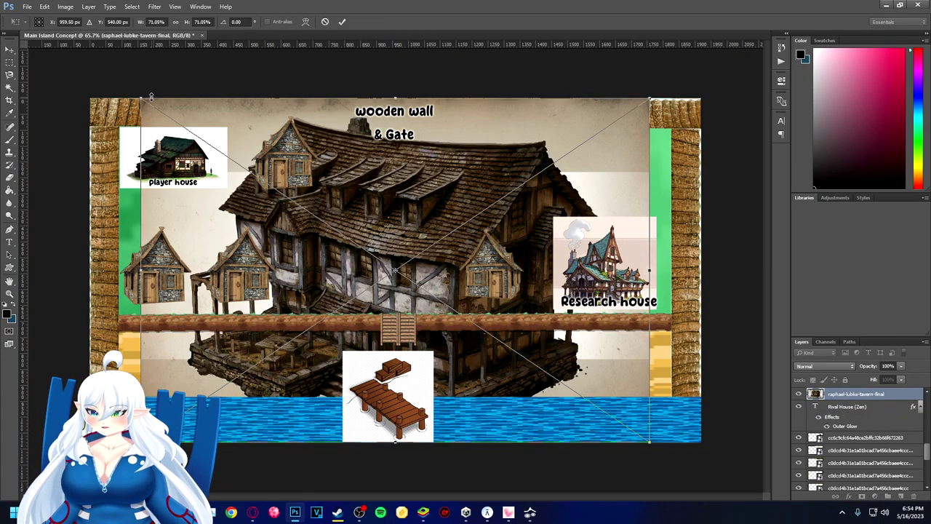
drag(136, 97, 618, 282)
drag(588, 388, 611, 341)
key(Return)
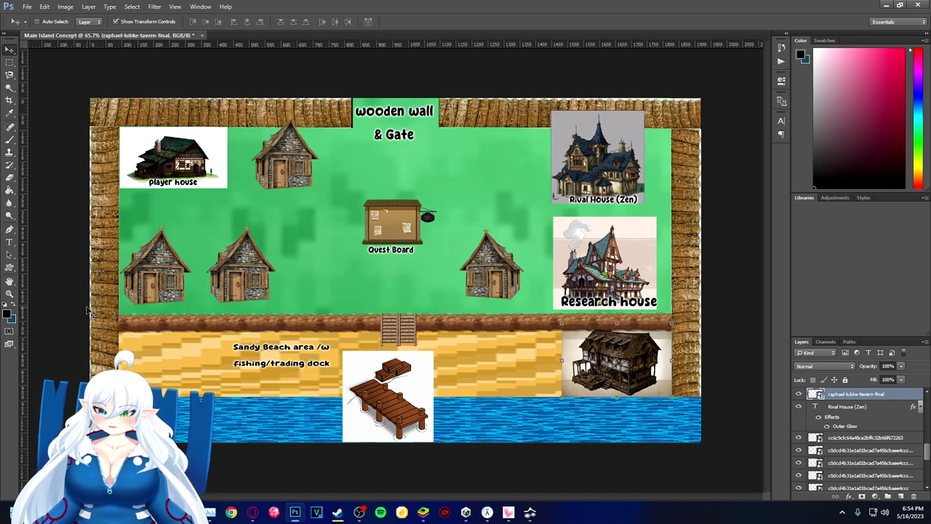
click(11, 243)
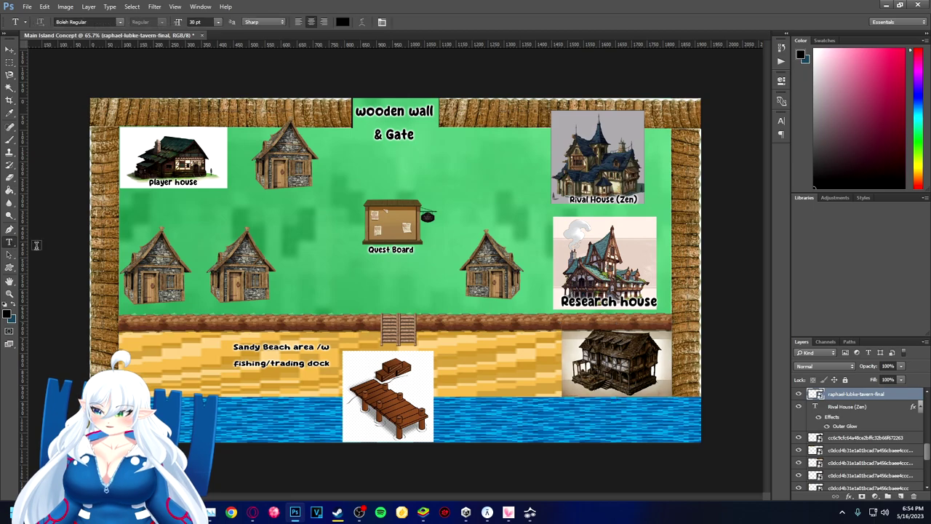
Label the tavern 'storage house' in black and paste the copied Outer Glow style onto it
drag(569, 381, 665, 393)
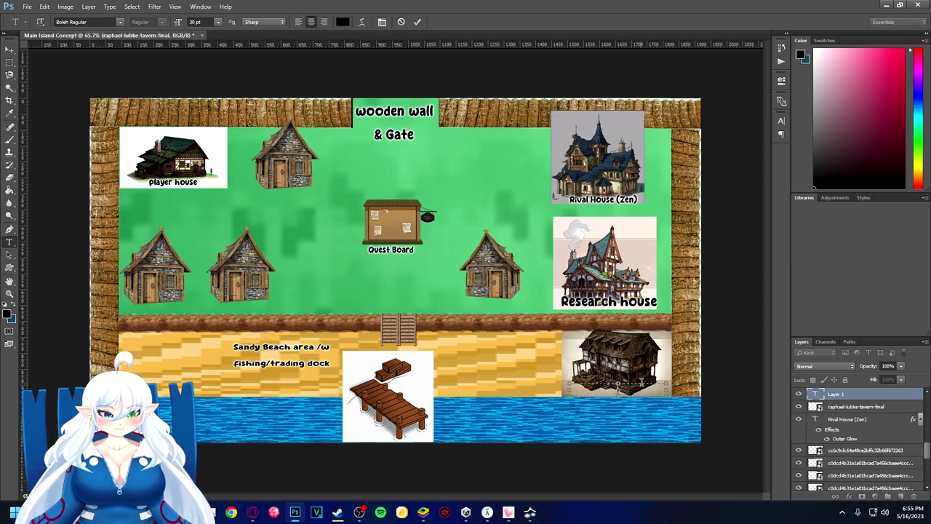
text(storage house)
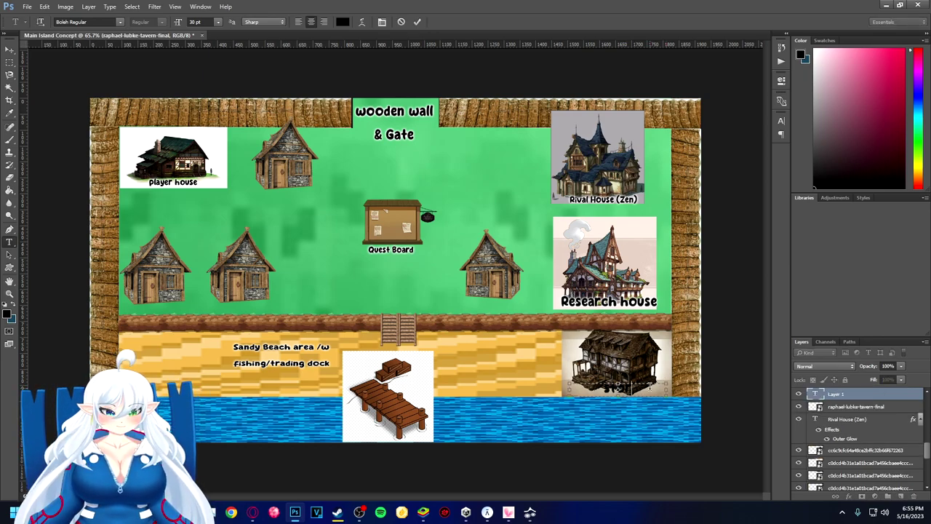
text(e)
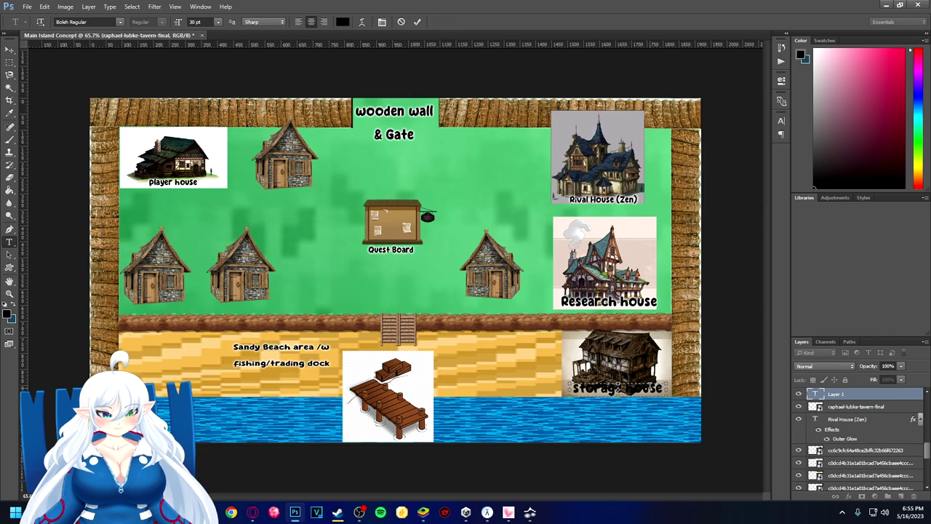
key(ctrl+Return)
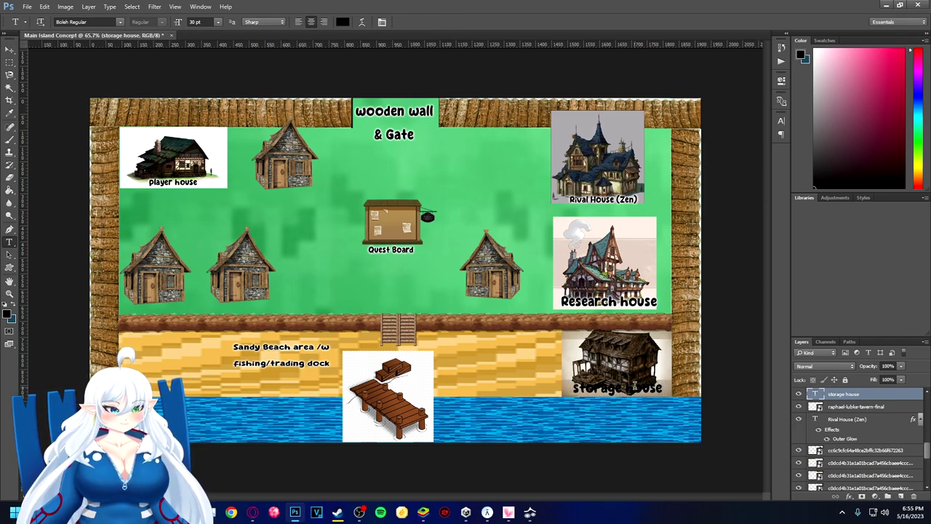
right_click(837, 399)
click(768, 395)
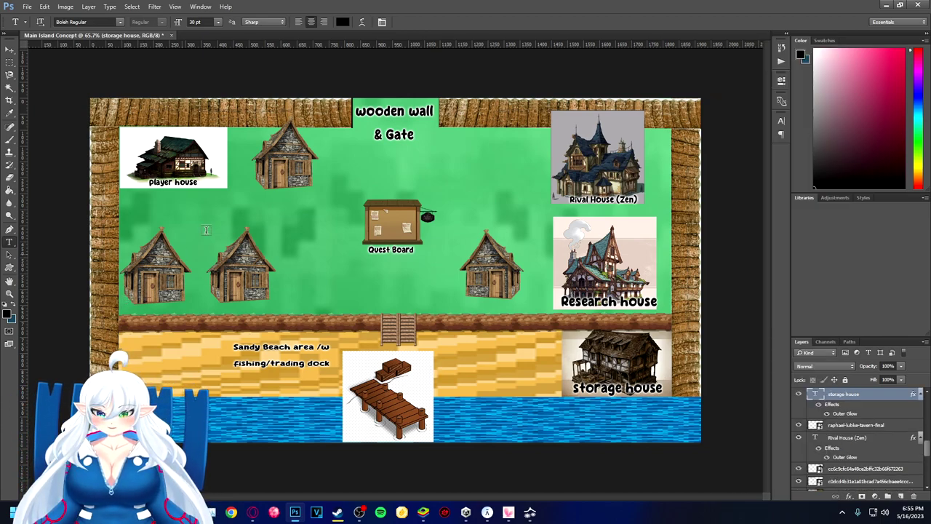
drag(252, 183, 316, 197)
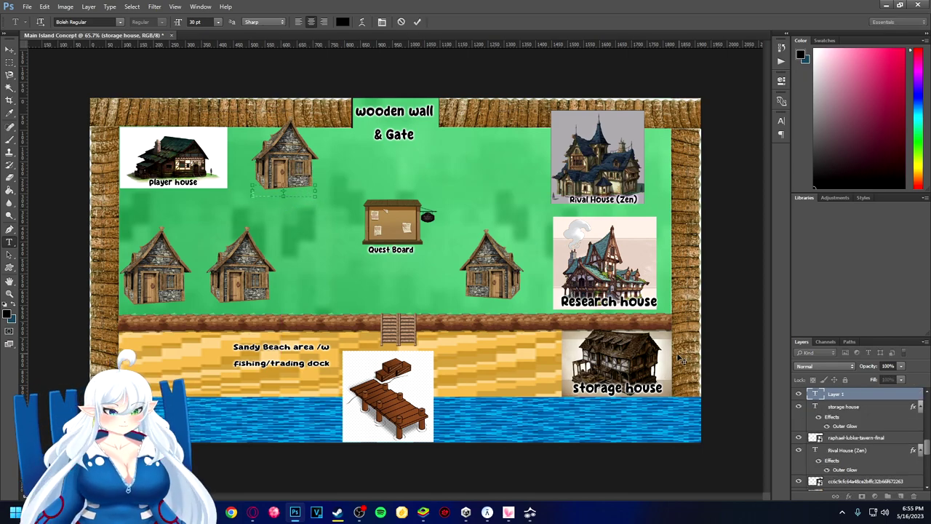
Type the 'NPC House 1' label and move its layer above the hut images
text(NPC HOU)
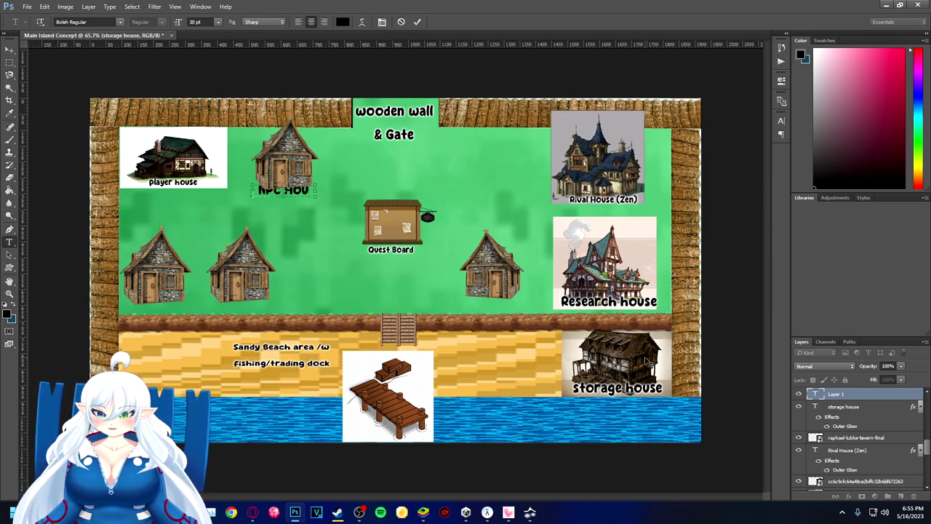
key(ctrl+z)
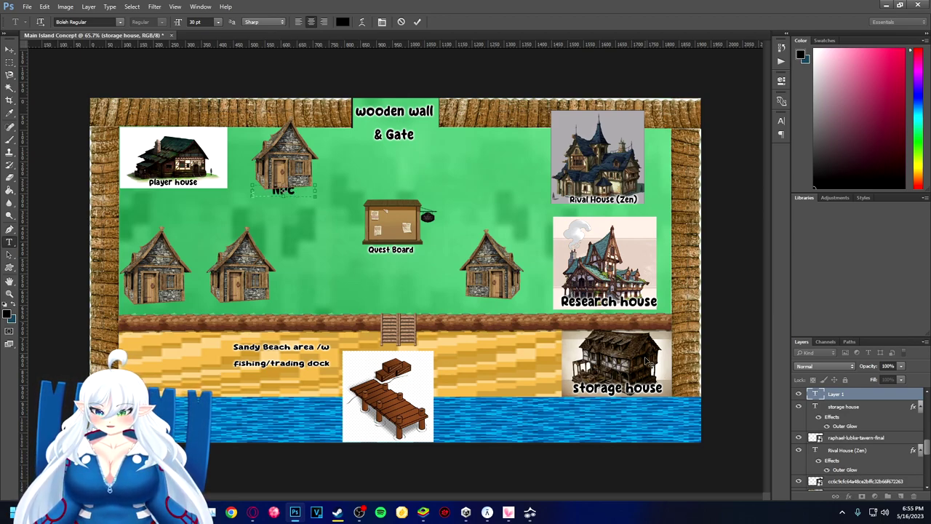
text(House 1)
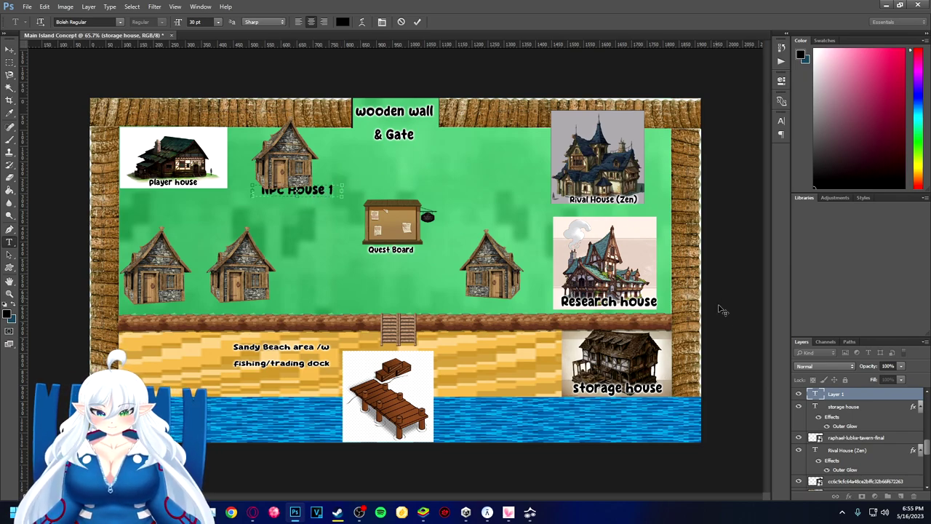
drag(830, 395, 869, 429)
scroll(870, 433, up, 5)
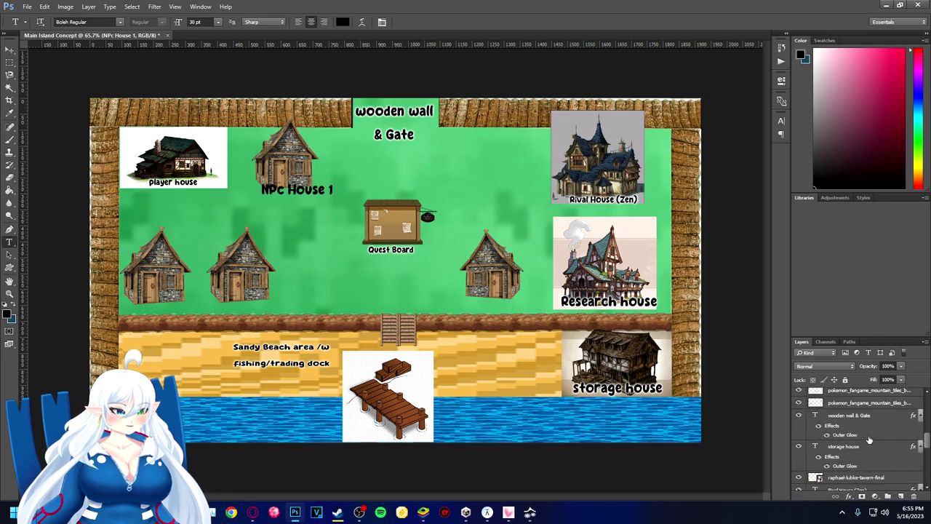
scroll(868, 441, up, 8)
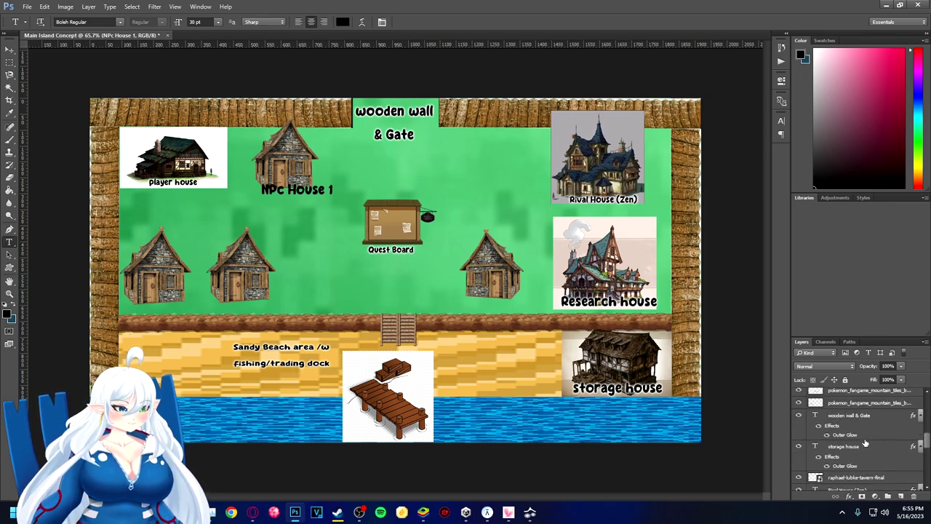
scroll(866, 441, up, 4)
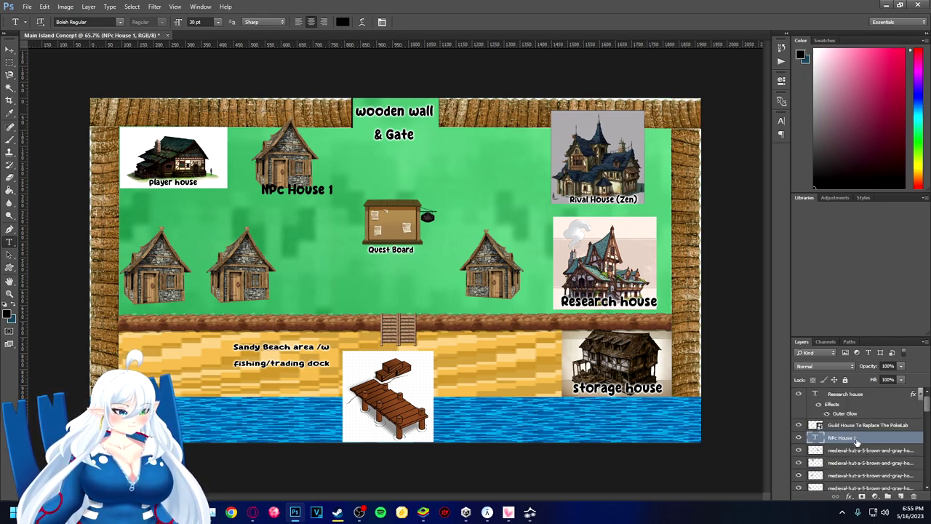
drag(853, 442, 848, 478)
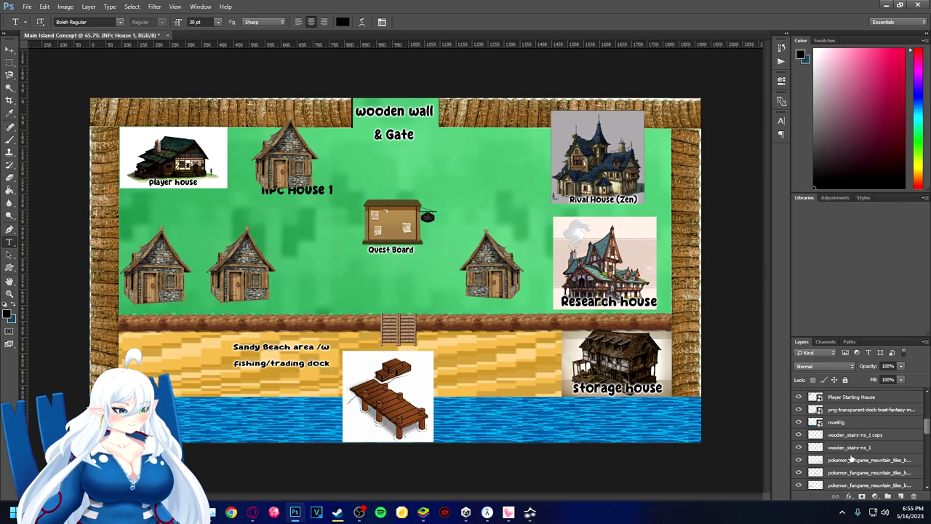
scroll(852, 460, up, 5)
drag(852, 467, 840, 426)
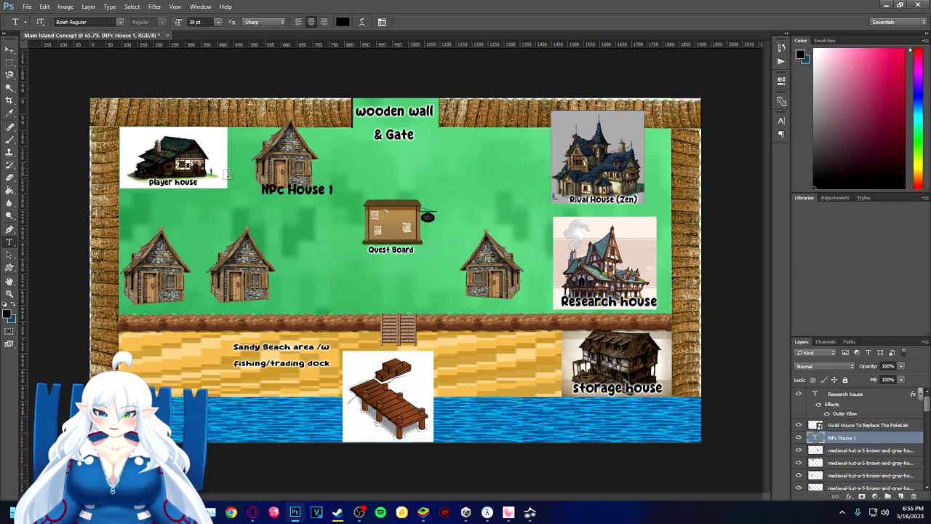
Correct the label to read 'NPC House 1', shift it slightly left, and commit
click(277, 190)
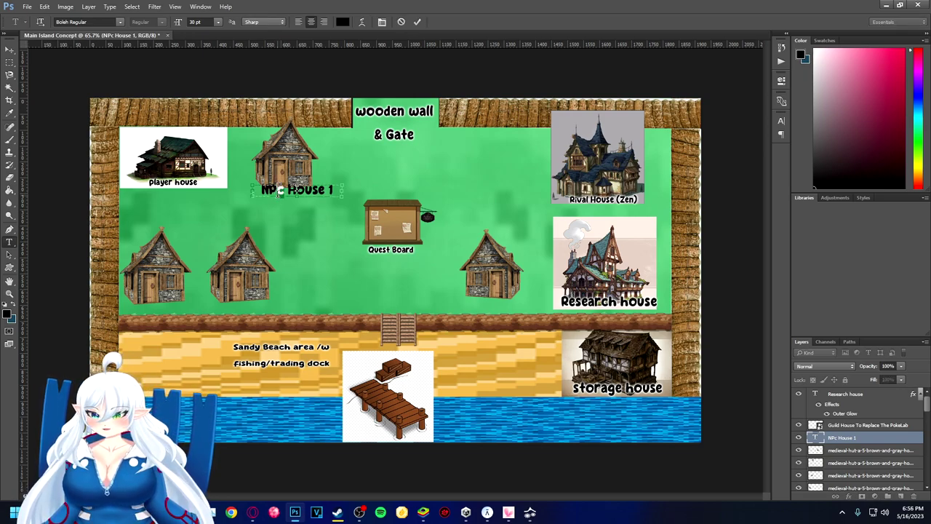
key(BackSpace)
text(p)
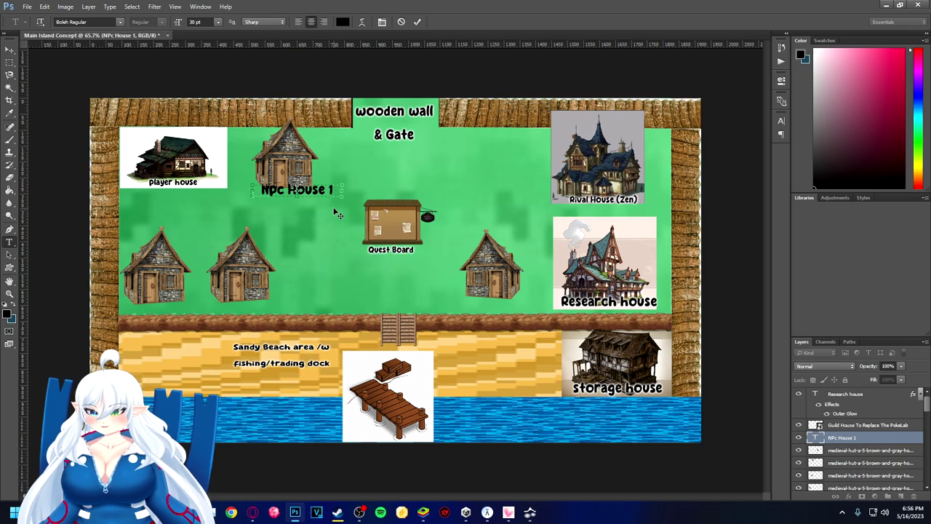
key(BackSpace)
text(n)
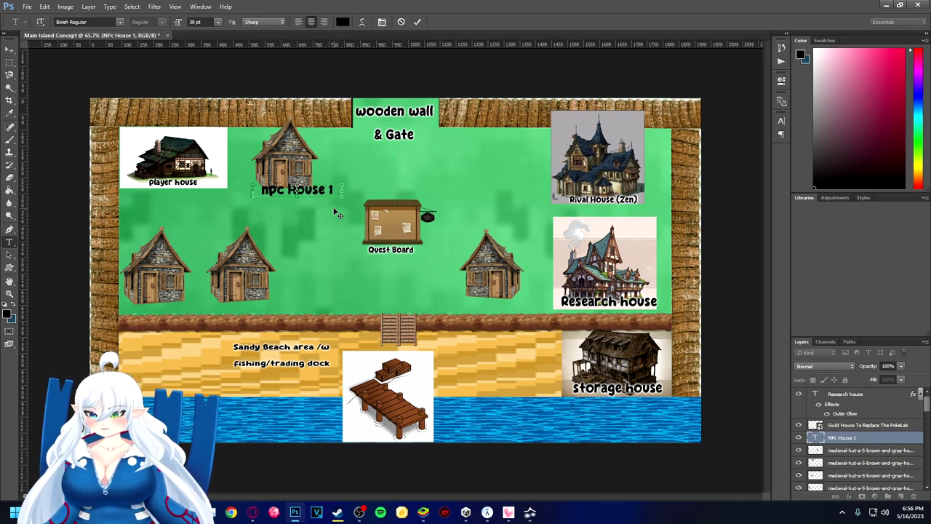
key(BackSpace)
key(Delete)
key(Delete)
key(Delete)
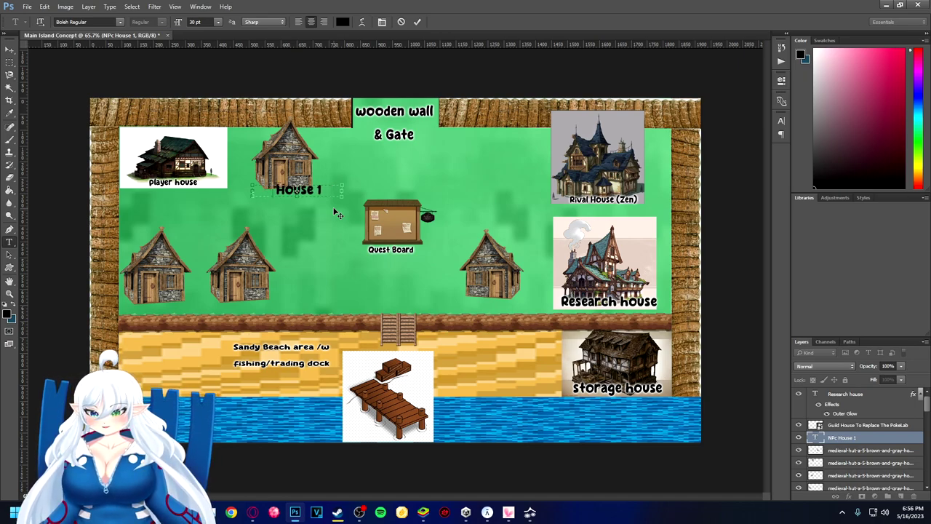
text(NPC)
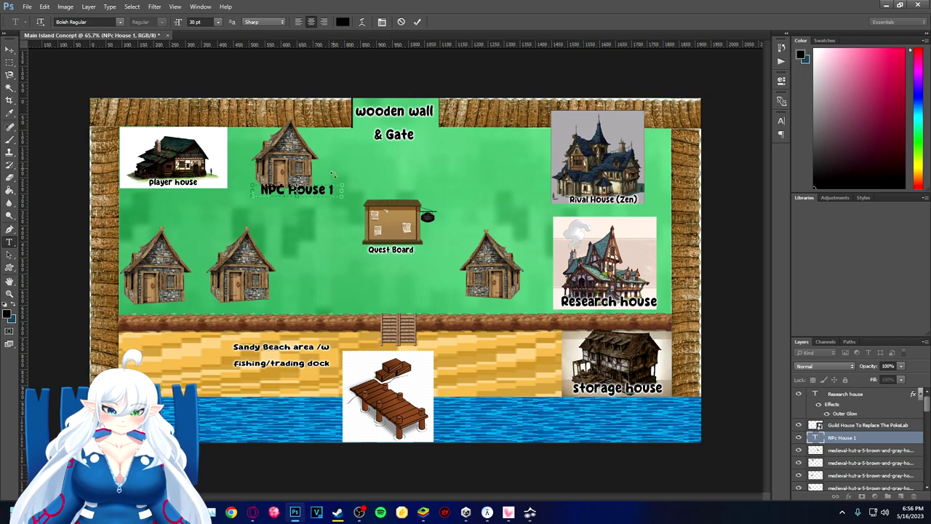
drag(327, 171, 317, 169)
key(ctrl+Return)
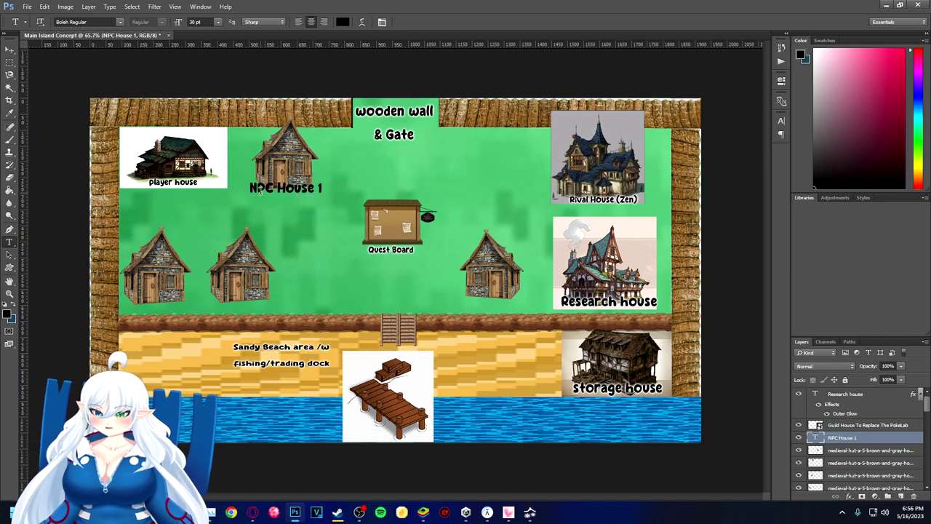
Paste the Outer Glow style onto NPC House 1 and duplicate its label layer
right_click(843, 440)
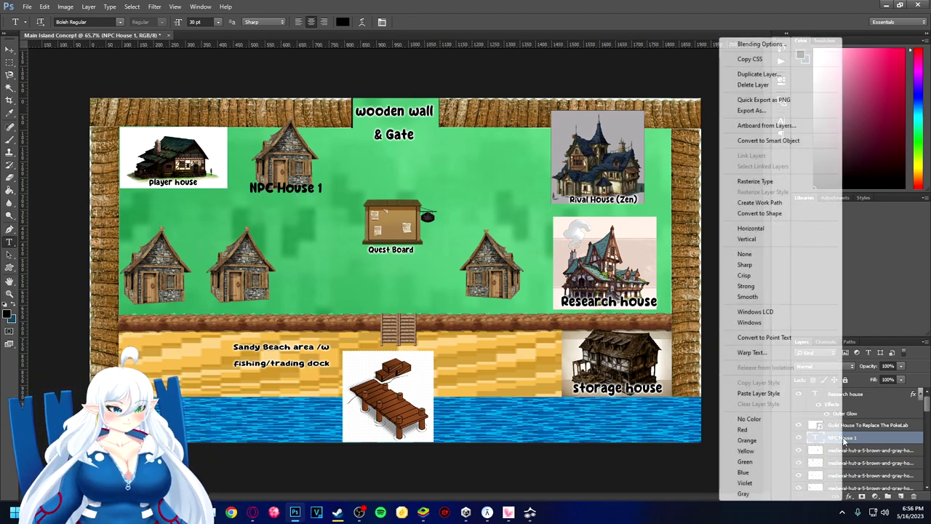
click(763, 397)
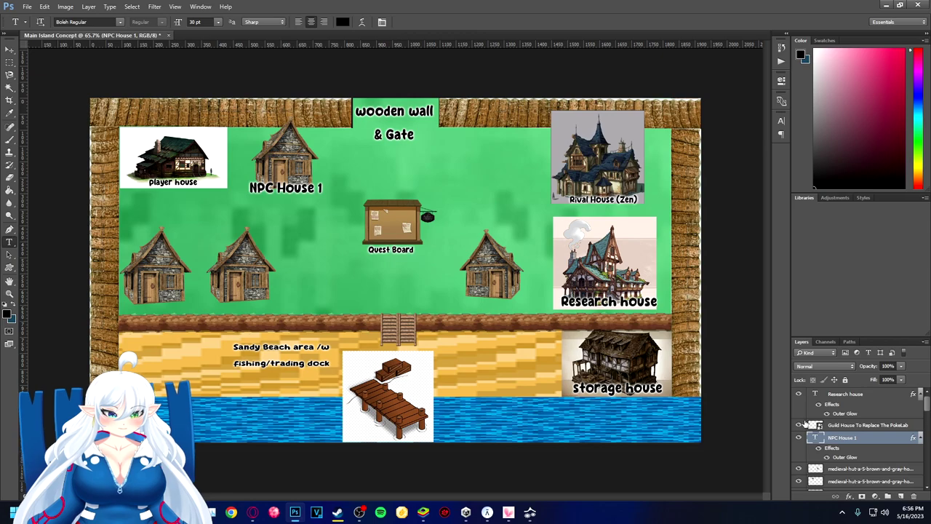
right_click(841, 438)
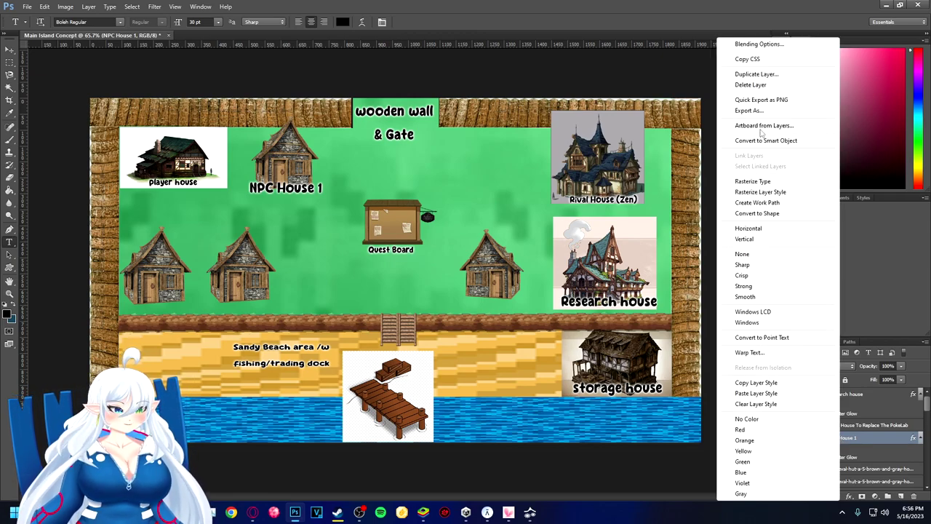
click(757, 74)
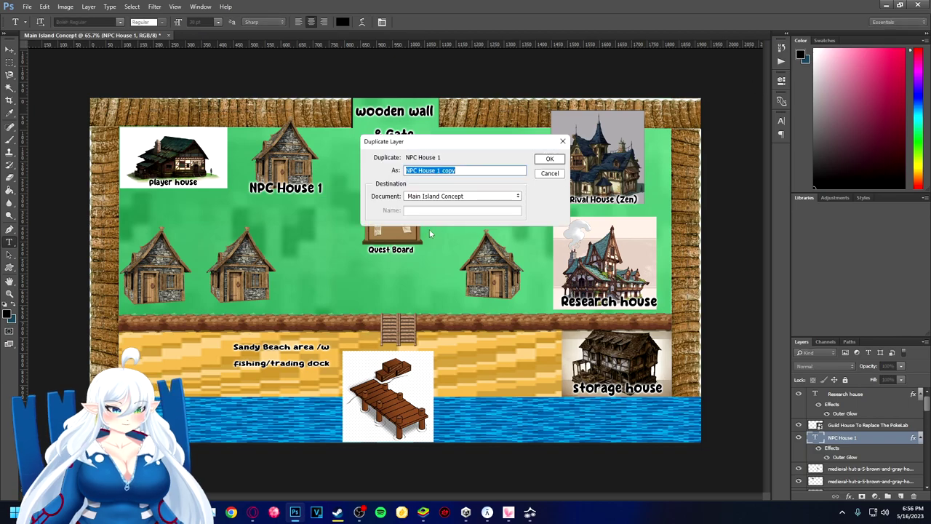
click(551, 157)
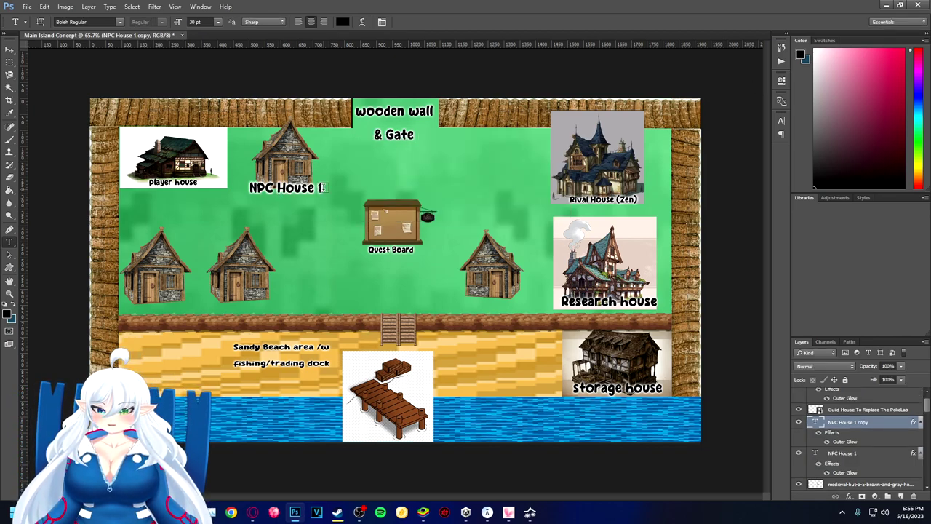
Change the copy to 'NPC House 2' and place it below the left middle-row house
click(319, 187)
key(BackSpace)
text(2)
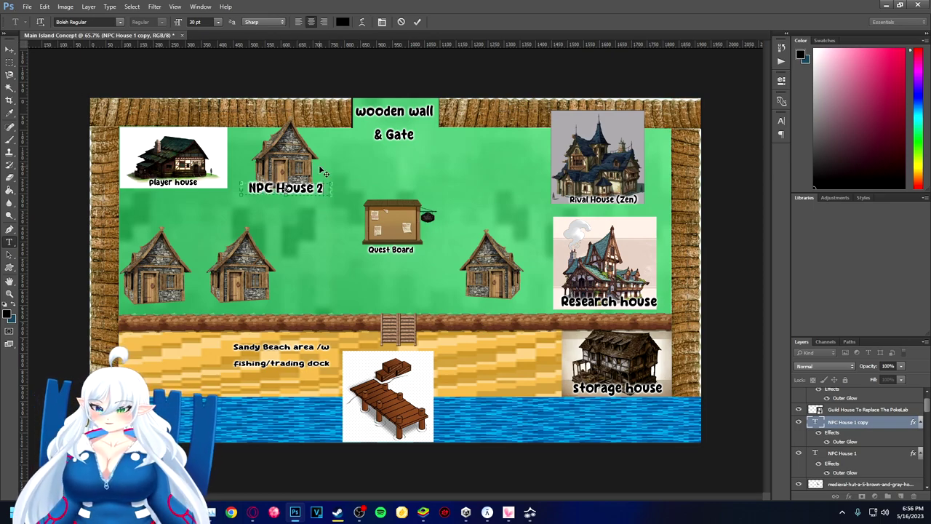
drag(320, 171, 191, 287)
click(564, 325)
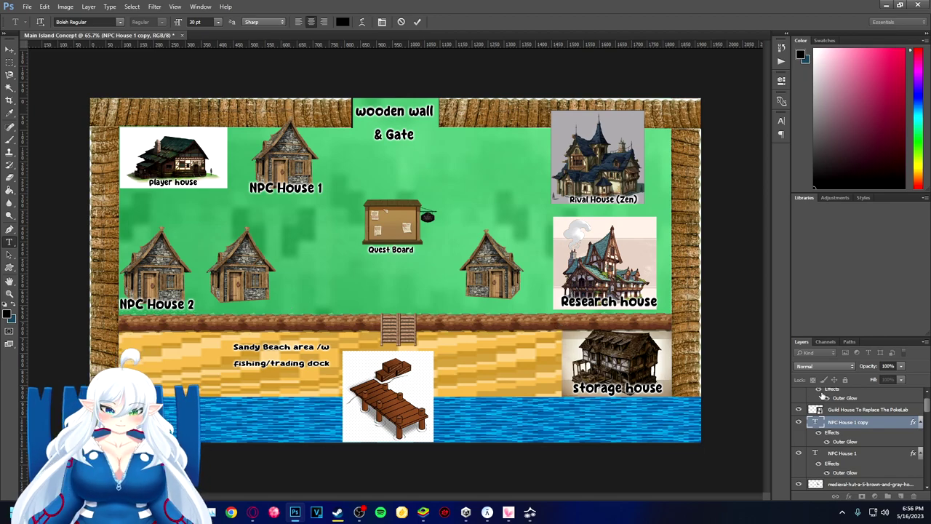
right_click(849, 427)
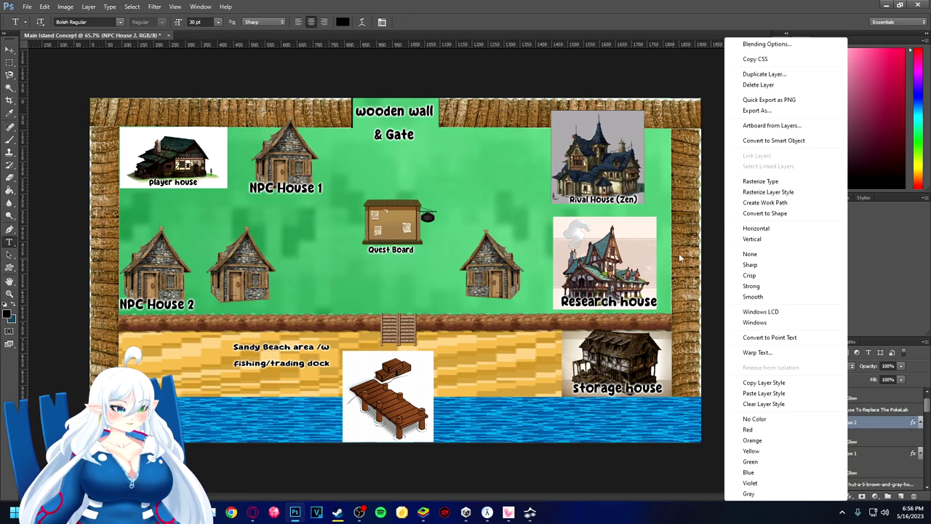
Duplicate the NPC House 2 label and position the copy beneath the second middle-row house
click(764, 75)
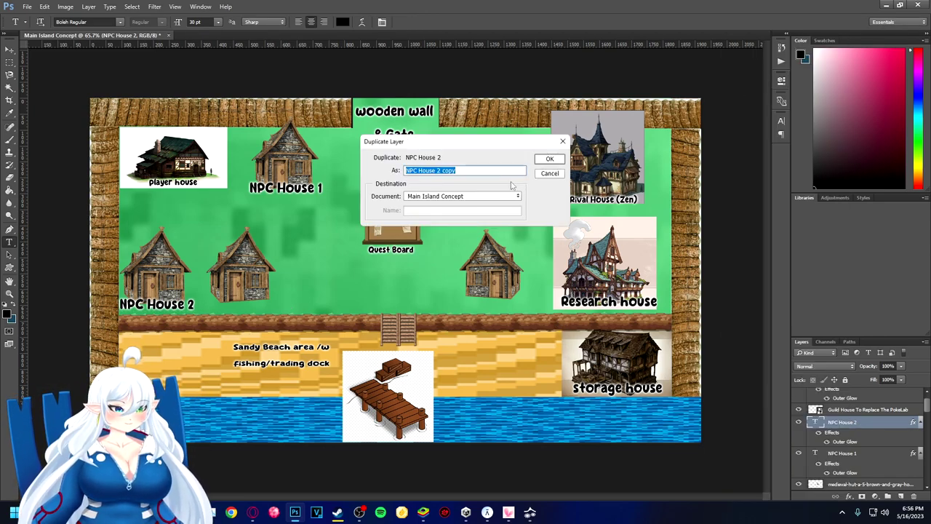
click(546, 157)
key(v)
drag(183, 309, 270, 310)
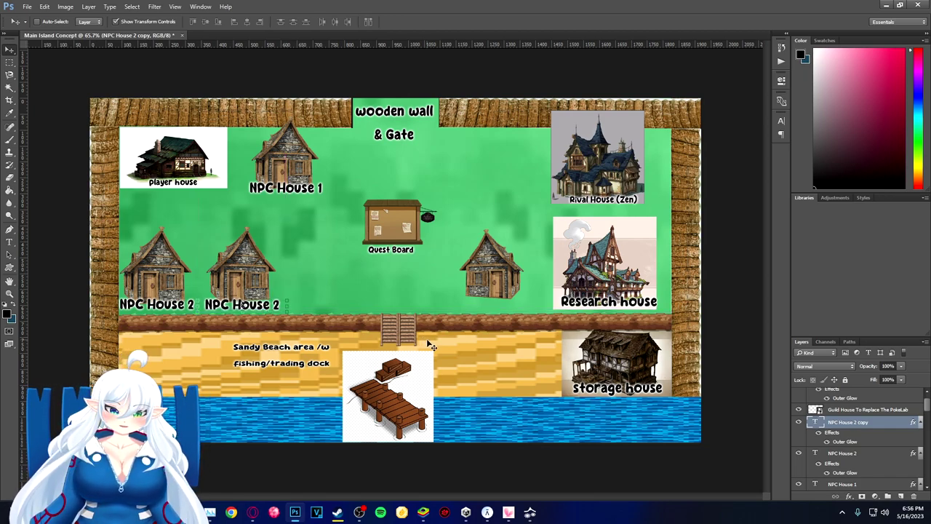
drag(228, 310, 228, 309)
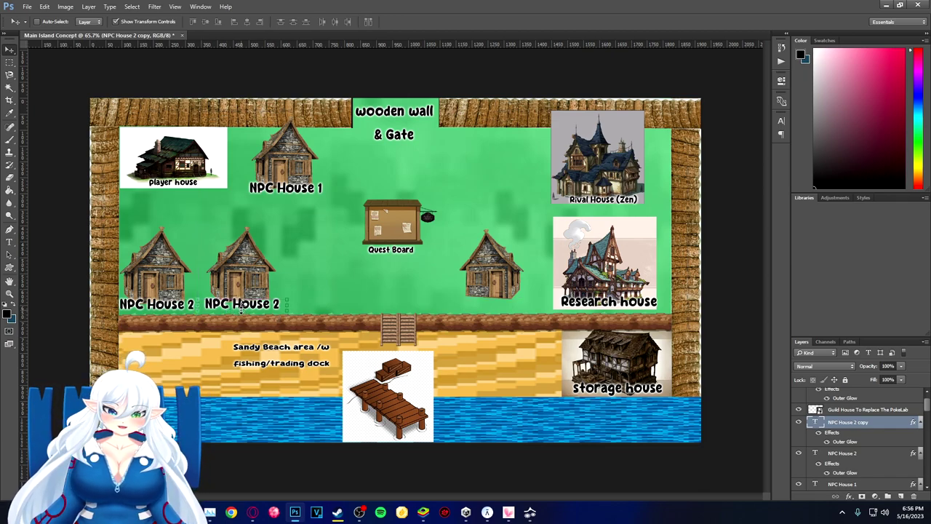
drag(225, 304, 226, 307)
Change the copied label's number so it reads 'NPC House 3'
click(10, 242)
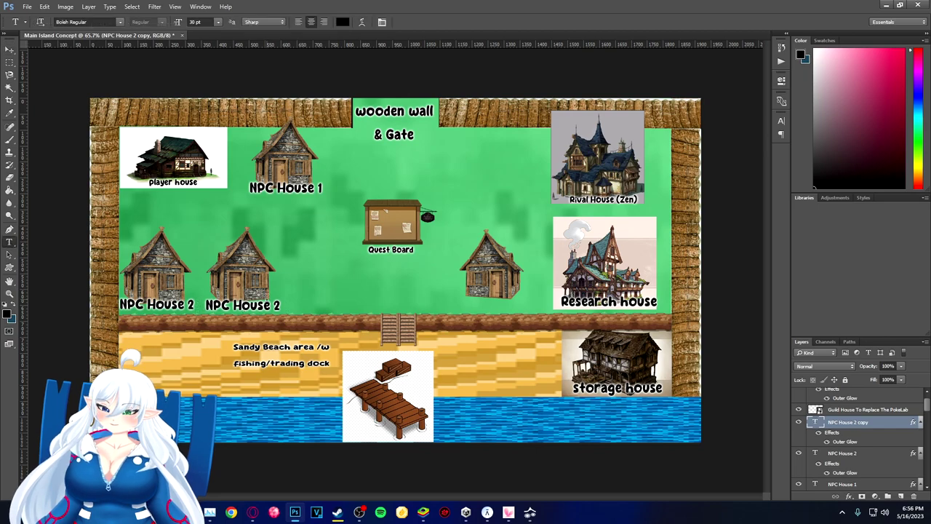
click(242, 305)
key(BackSpace)
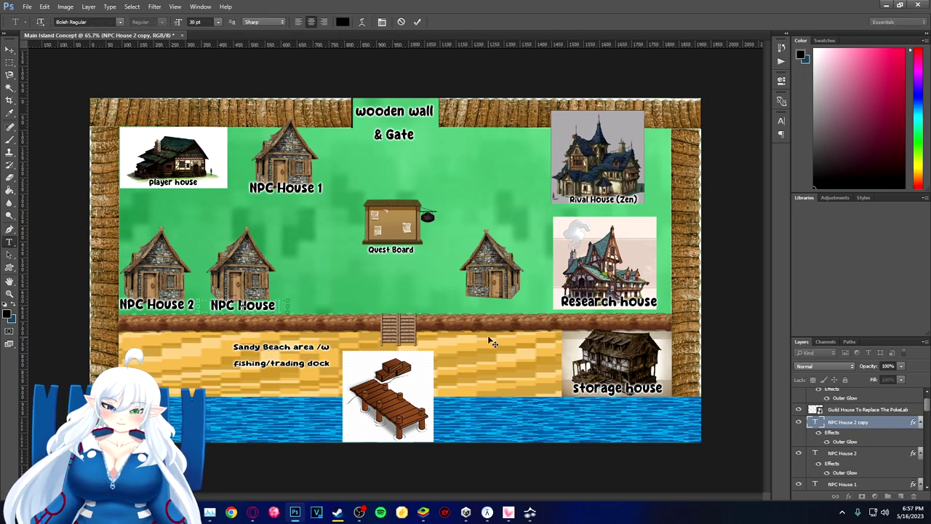
text(3)
click(473, 291)
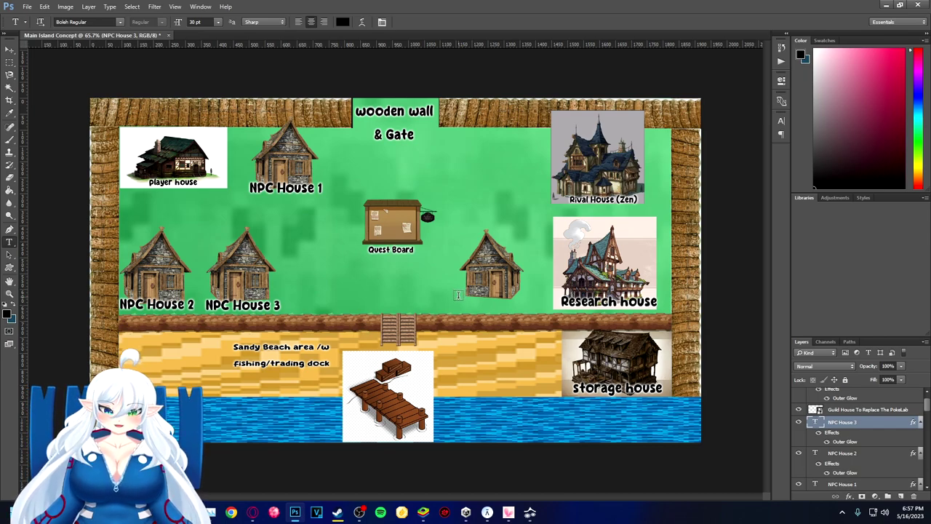
Discard an accidental empty text layer started beside the right house
click(460, 301)
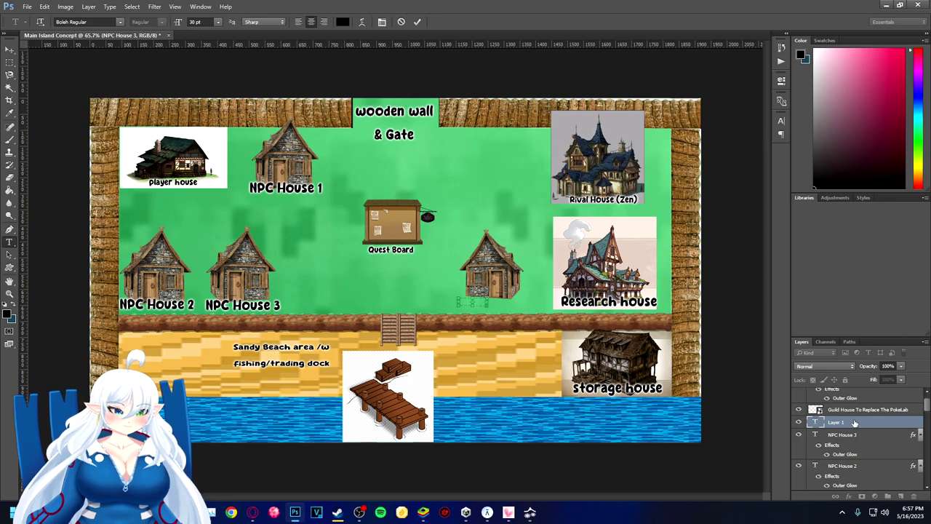
click(855, 424)
key(Delete)
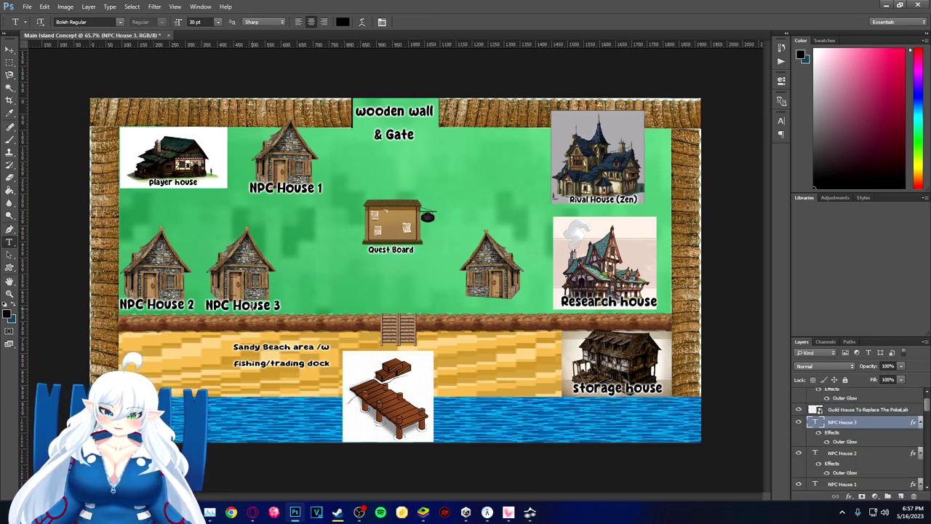
right_click(851, 423)
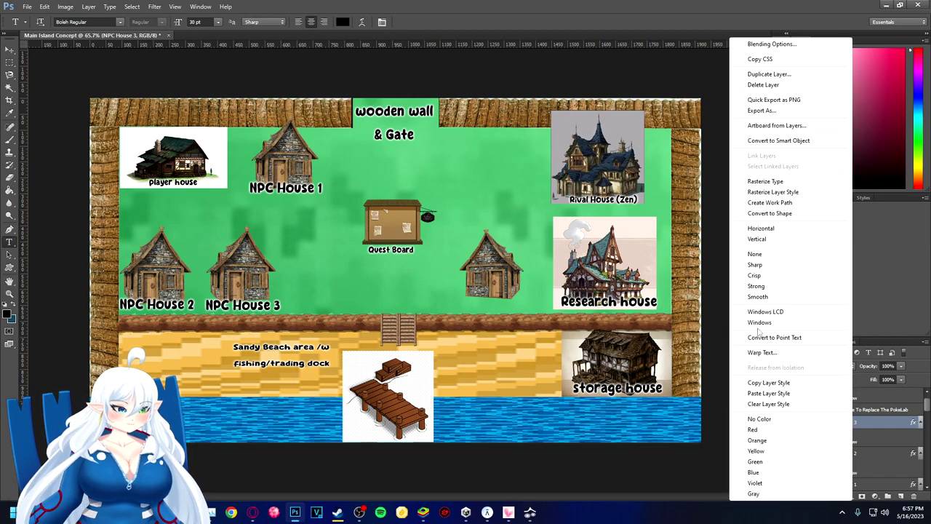
Create an 'NPC House 4' label under the right-hand house and nudge the Research house label left
click(772, 75)
click(549, 158)
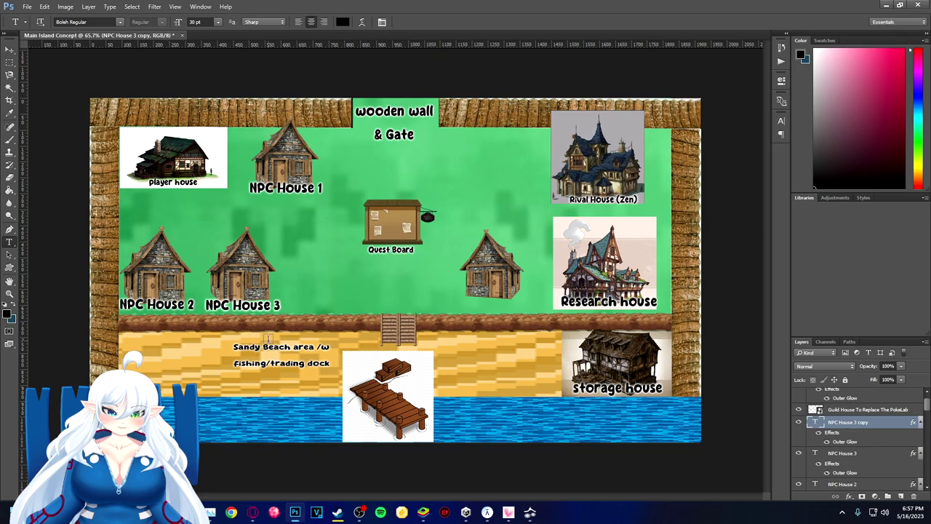
click(242, 305)
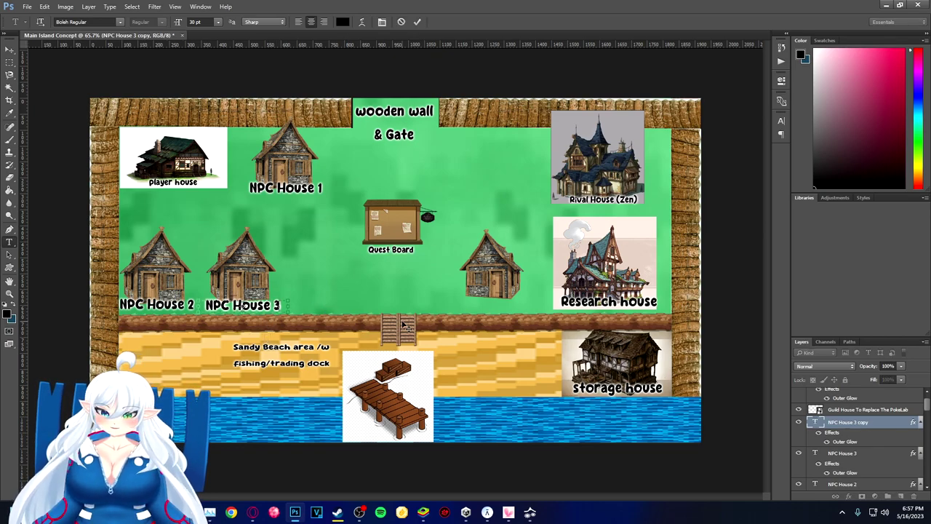
key(BackSpace)
text(4)
click(309, 311)
click(9, 50)
drag(254, 309, 509, 303)
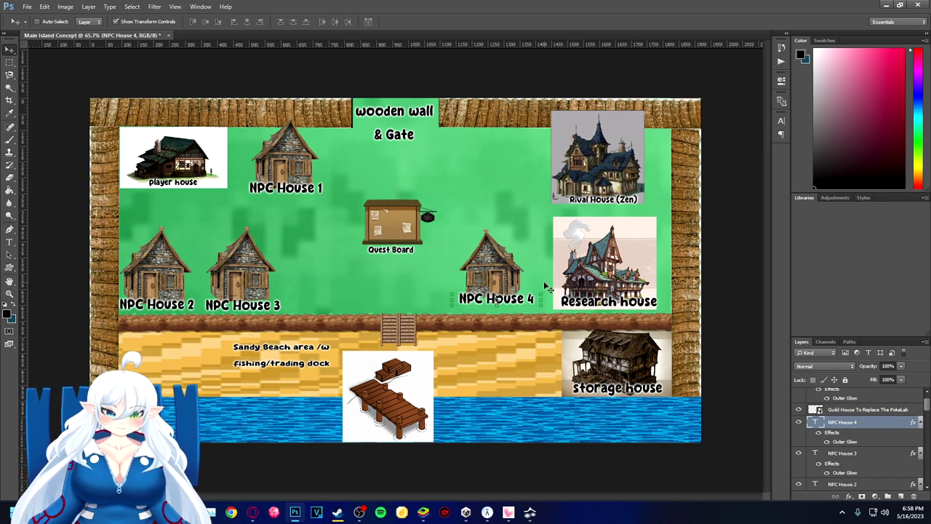
click(591, 310)
key(Left)
key(Left)
key(Left)
key(Left)
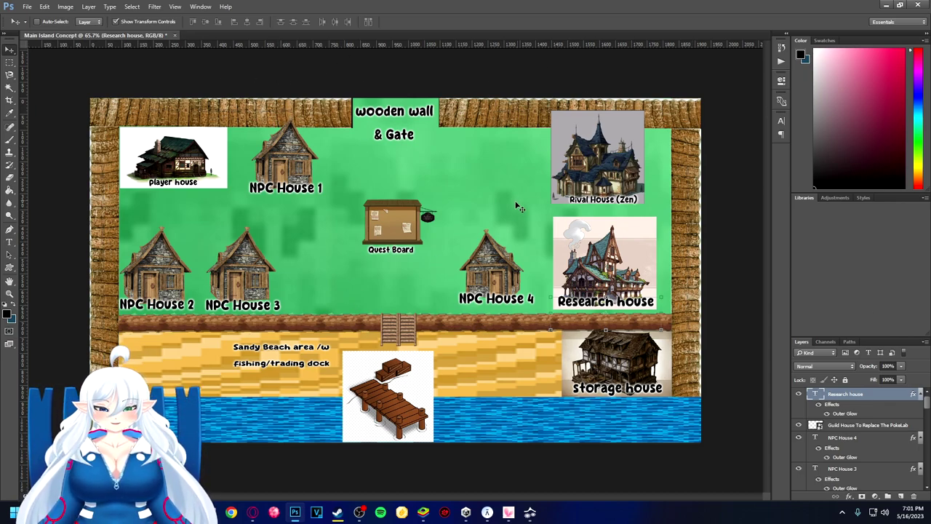
scroll(475, 242, down, 4)
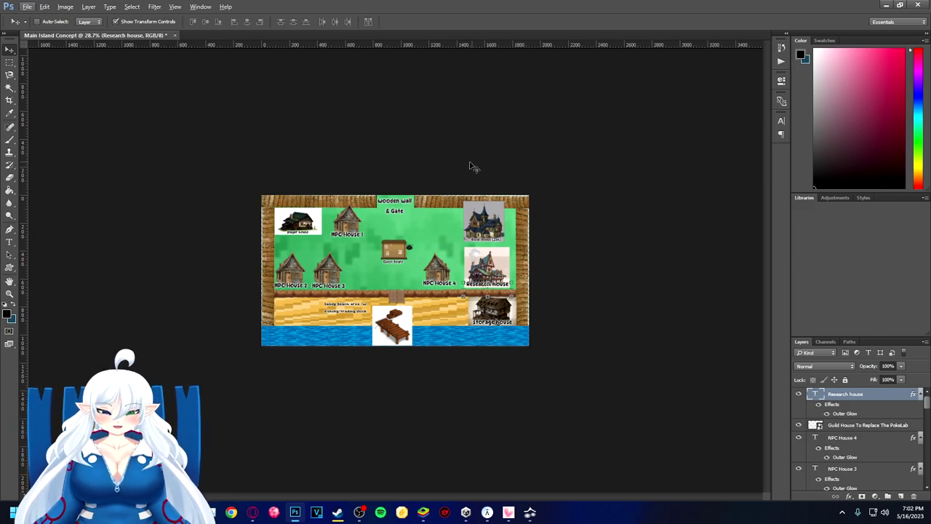
scroll(469, 167, down, 3)
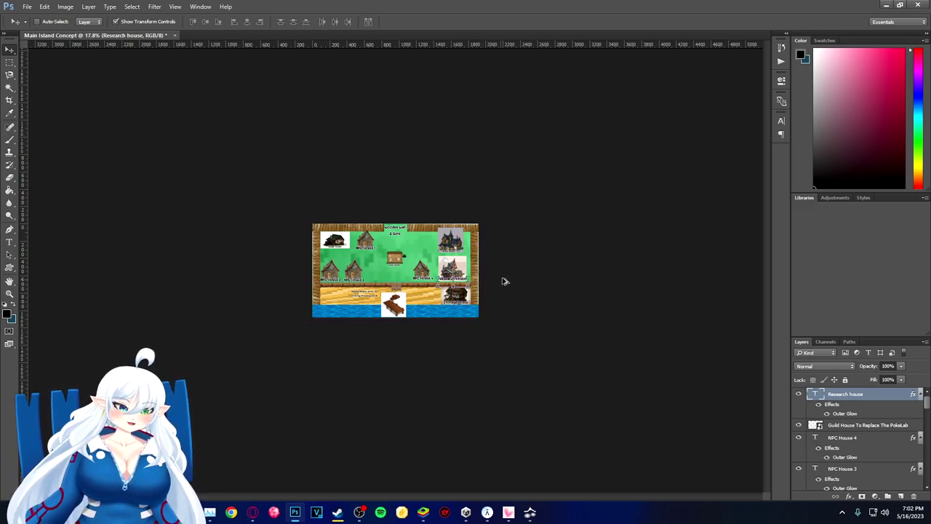
key(ctrl+plus)
key(ctrl+plus)
key(ctrl+plus)
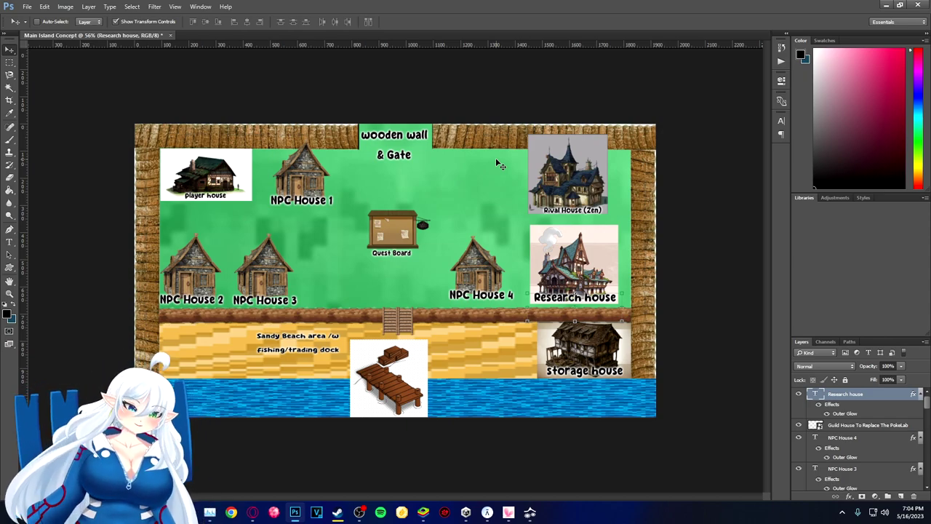
scroll(500, 165, down, 3)
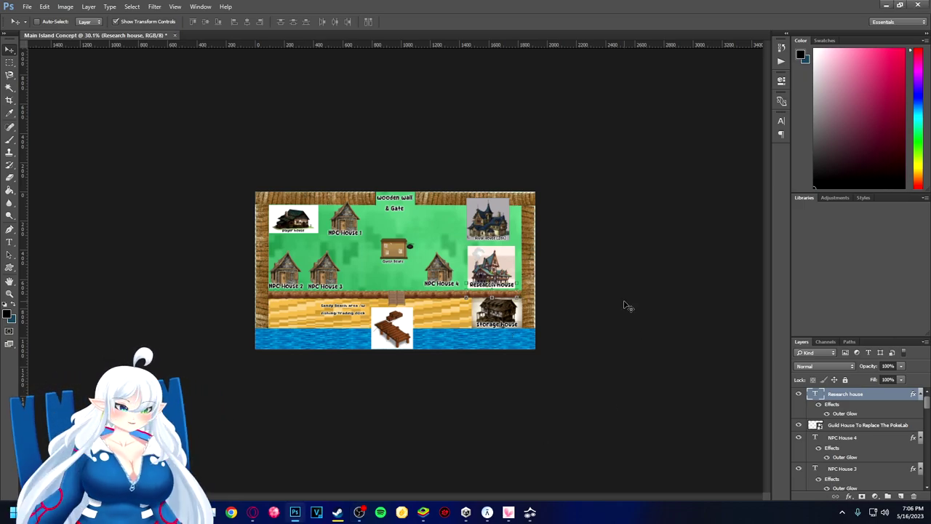
Zoom in and pick the NPC House 4 hut, applying a free transform to it
scroll(625, 308, up, 3)
scroll(625, 318, up, 1)
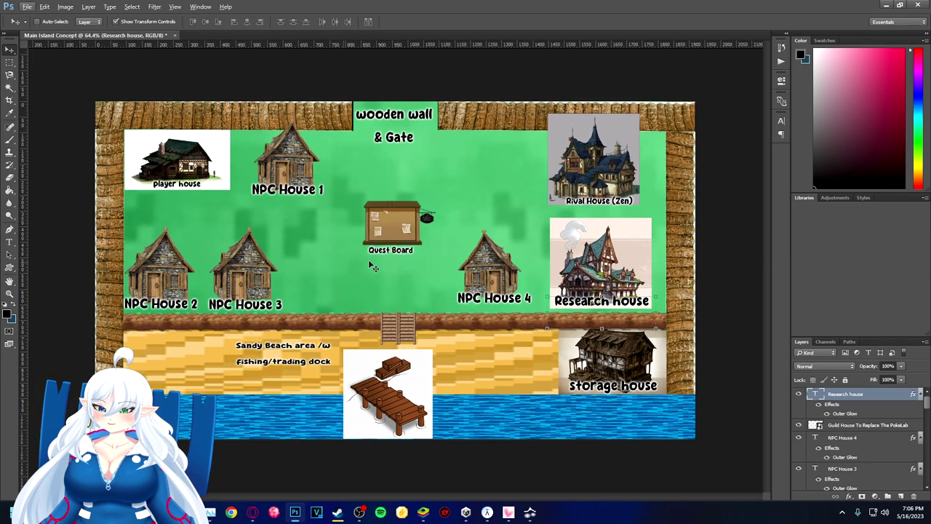
drag(482, 289, 521, 301)
key(ctrl+t)
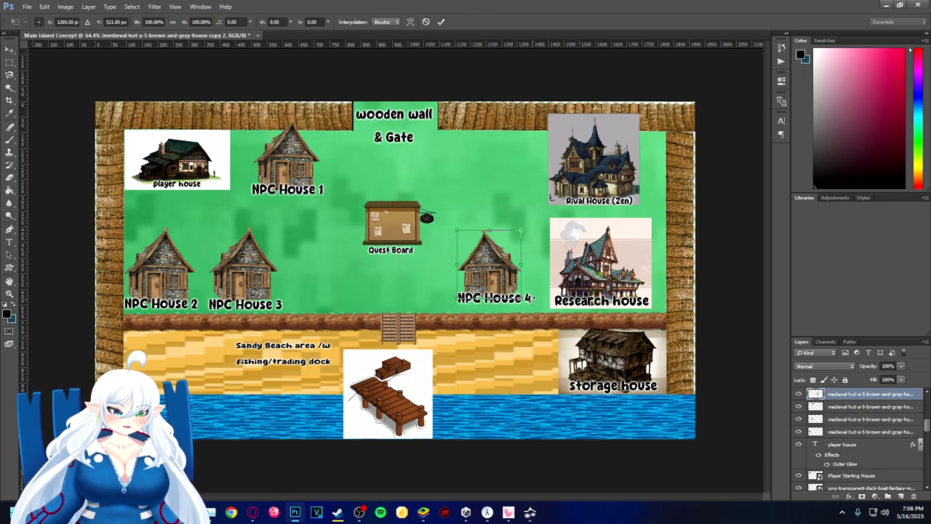
scroll(864, 429, up, 1)
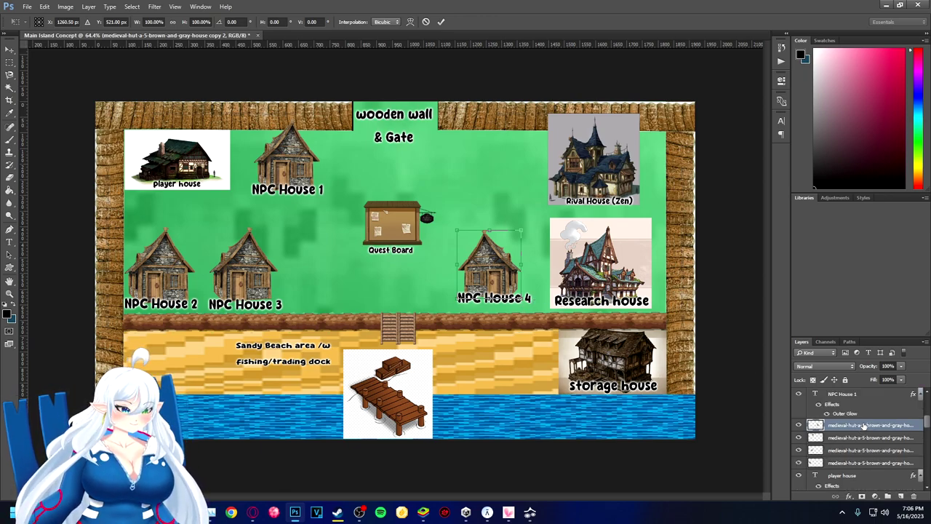
scroll(854, 429, up, 5)
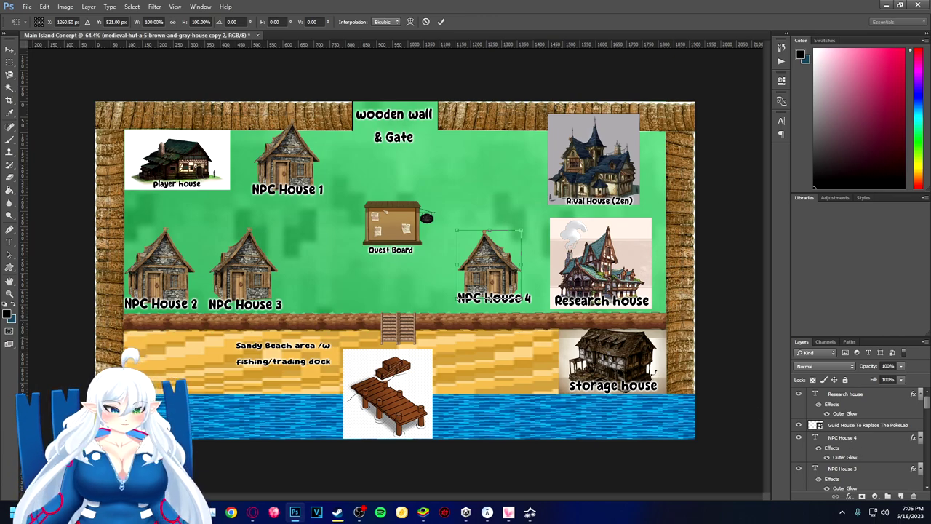
key(Return)
Move the NPC House 4 hut and label up beside the Rival House, then down beside NPC House 3
click(851, 439)
scroll(862, 447, down, 3)
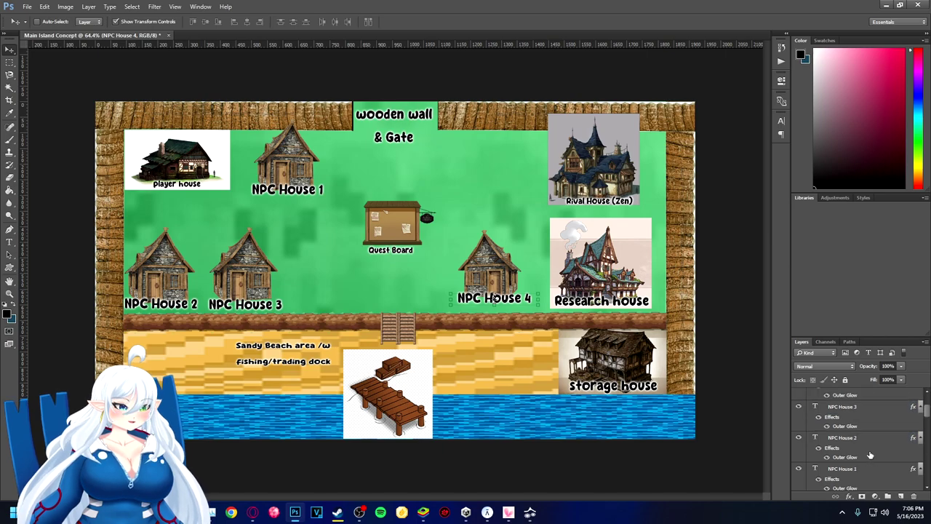
scroll(858, 443, down, 1)
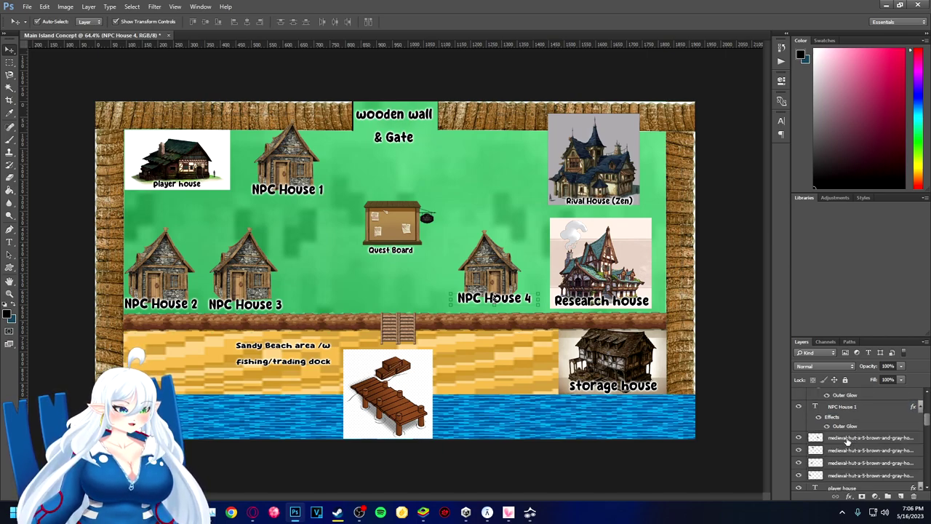
click(847, 439)
drag(506, 284, 507, 172)
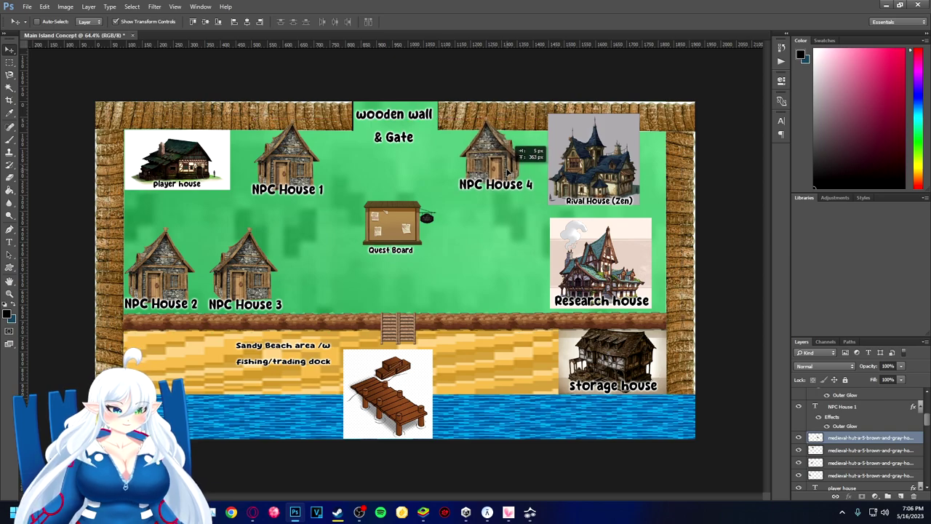
ctrl+click(504, 184)
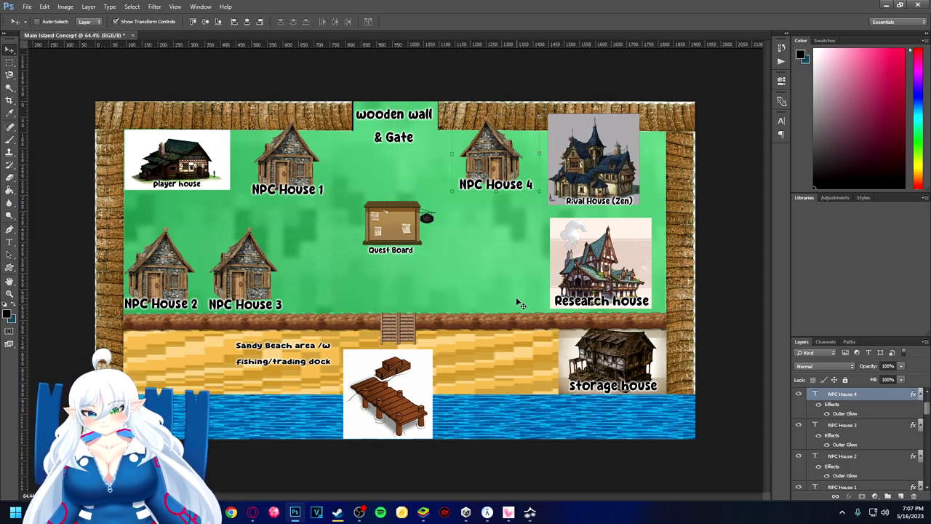
drag(509, 158, 342, 271)
Return NPC House 4 to the grass beside the Rival House and bring up its layer actions
right_click(334, 279)
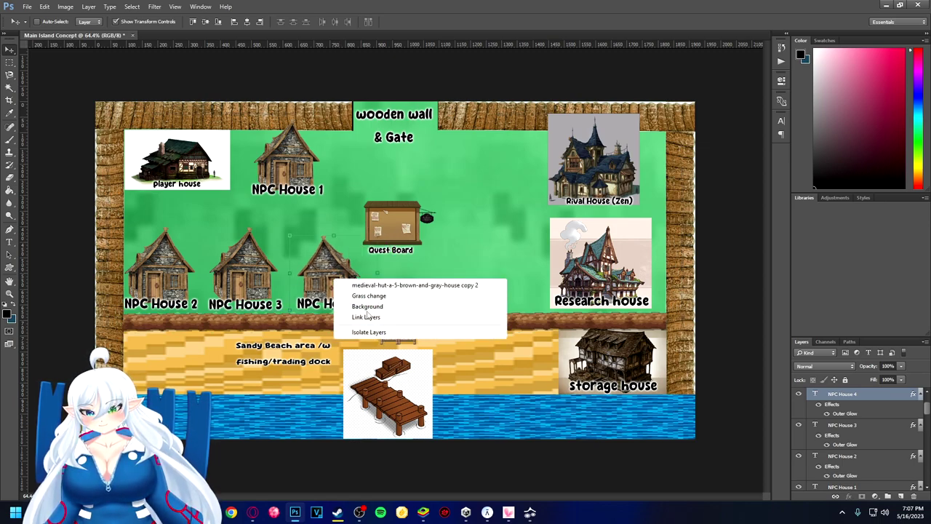
click(314, 283)
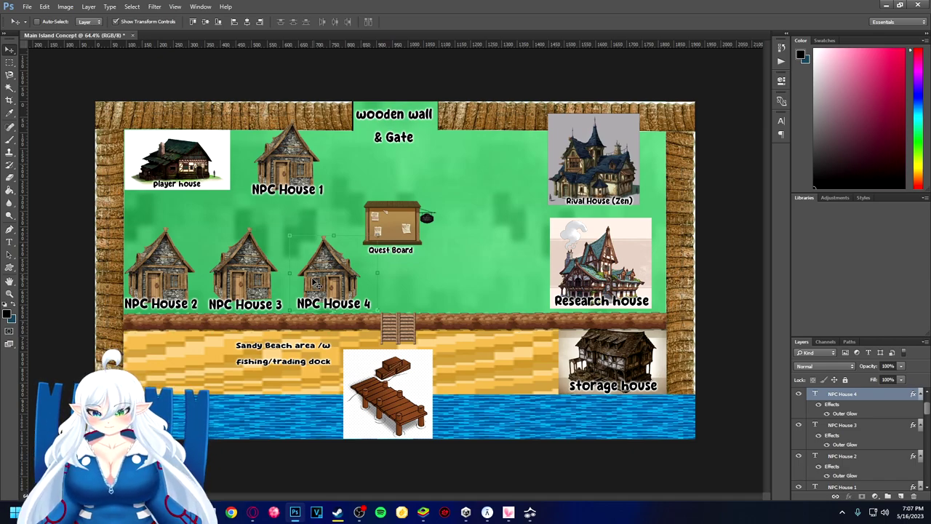
drag(314, 283, 479, 158)
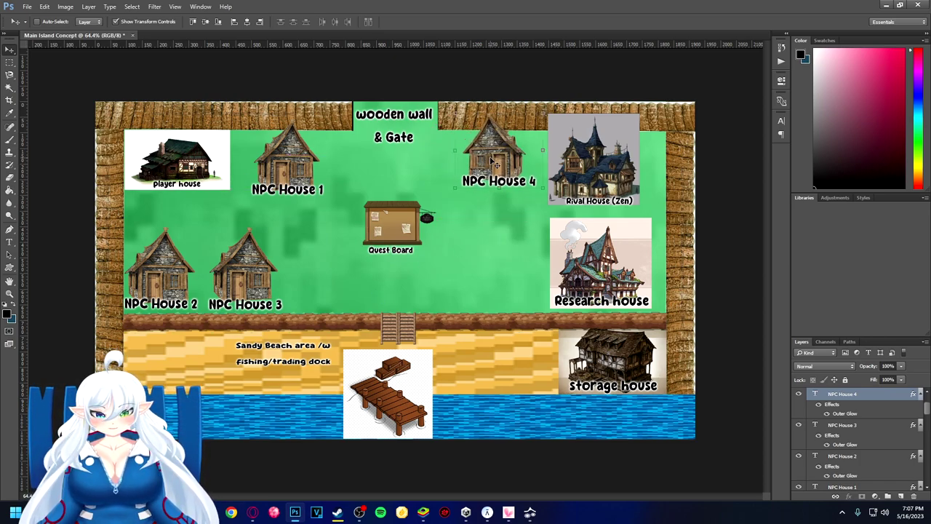
right_click(835, 398)
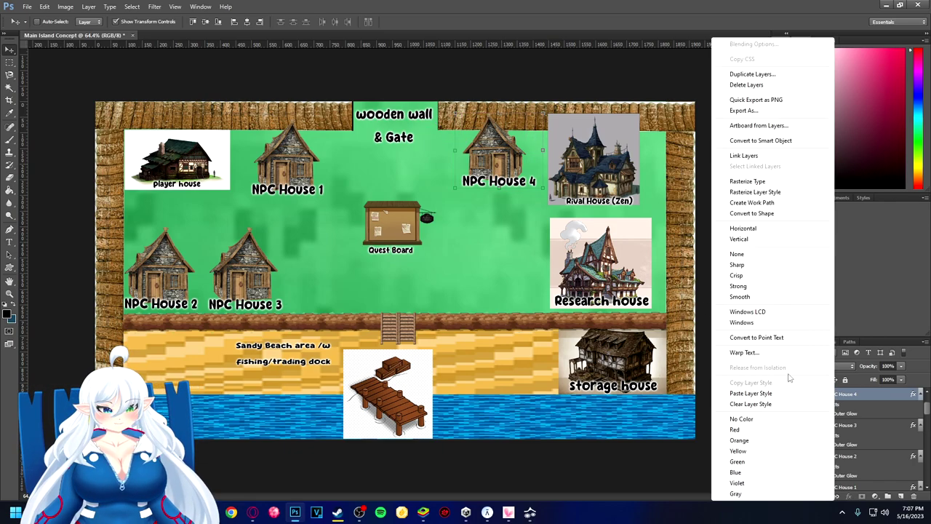
Duplicate the NPC House 4 hut and label and drag the copy beside NPC House 3
click(756, 75)
click(550, 161)
drag(503, 172, 335, 289)
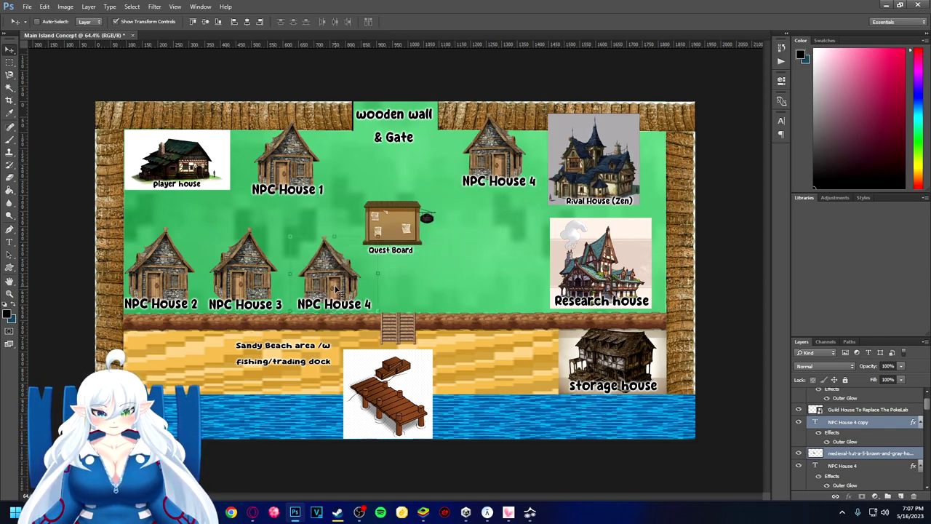
Flip the copied hut layer horizontally
click(836, 454)
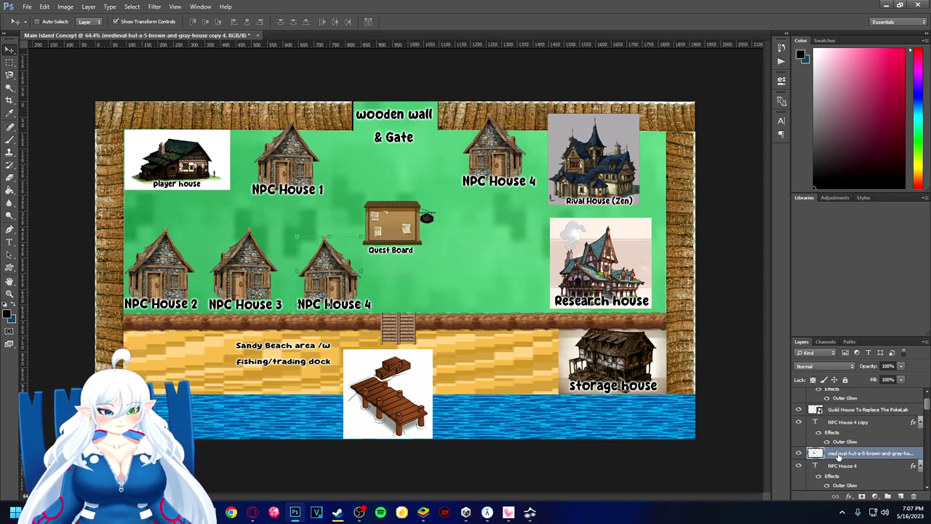
right_click(337, 283)
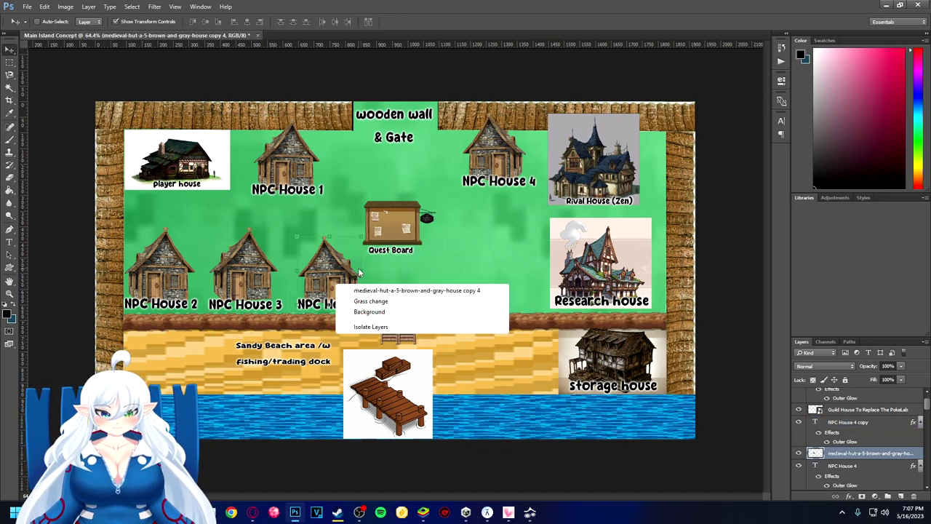
click(360, 269)
right_click(338, 282)
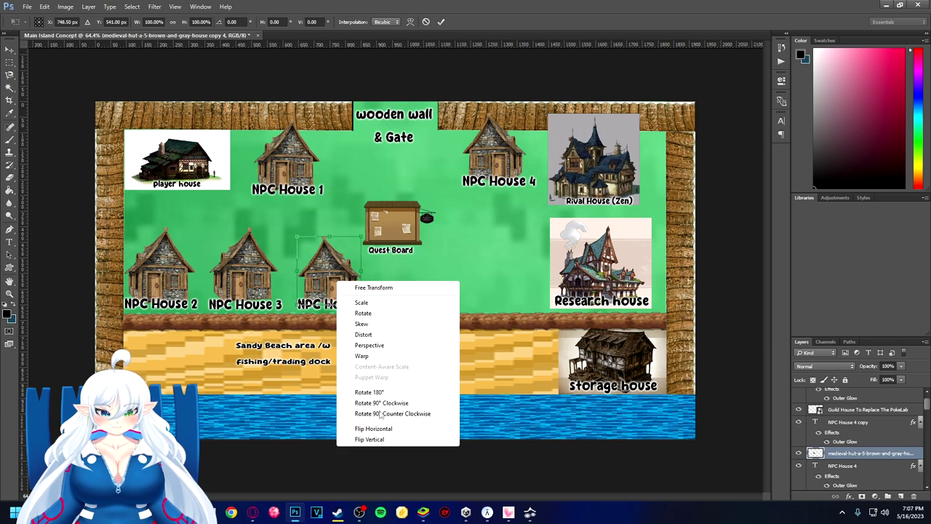
click(390, 429)
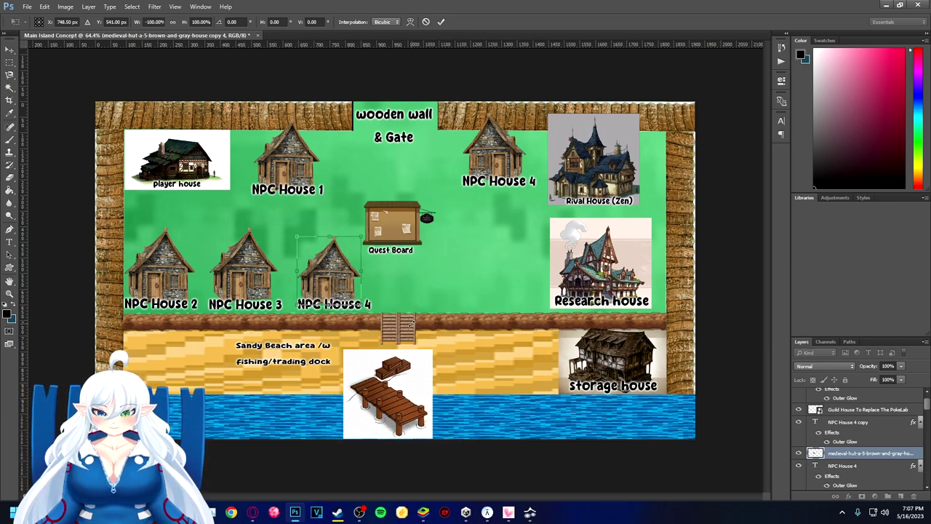
key(Return)
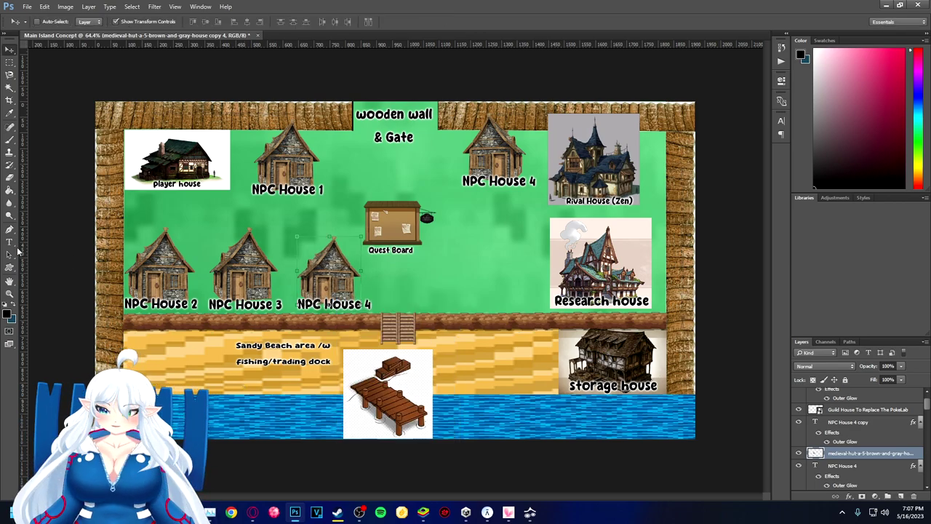
With the Type tool, start editing the upper NPC House 4 label
click(10, 241)
click(371, 304)
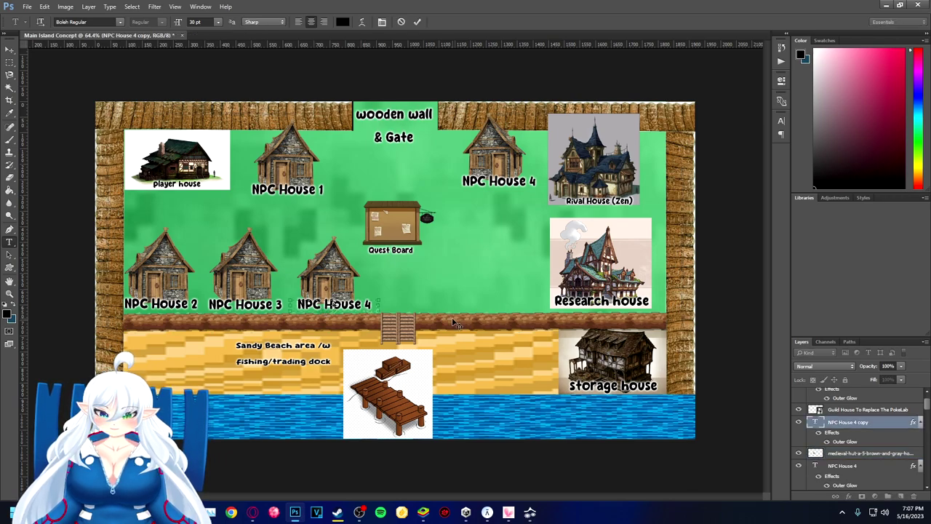
click(536, 194)
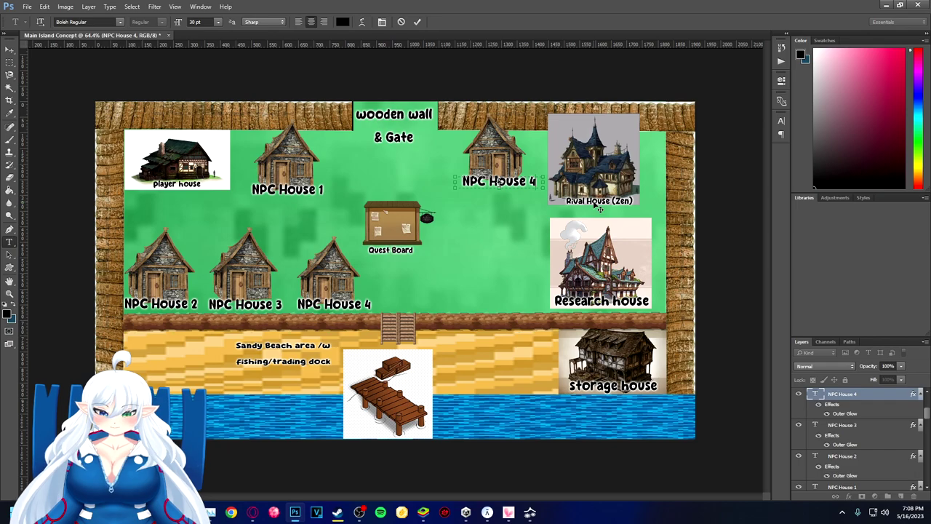
Change the label to 'NPC House 5' and save as 'Main Island Main Village Concept.psd' with Maximize Compatibility
key(BackSpace)
text(5)
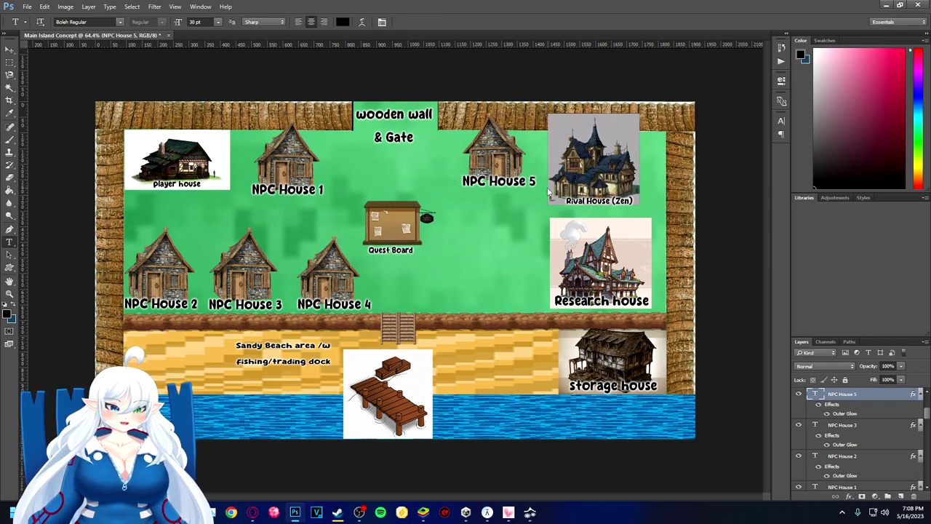
key(ctrl+s)
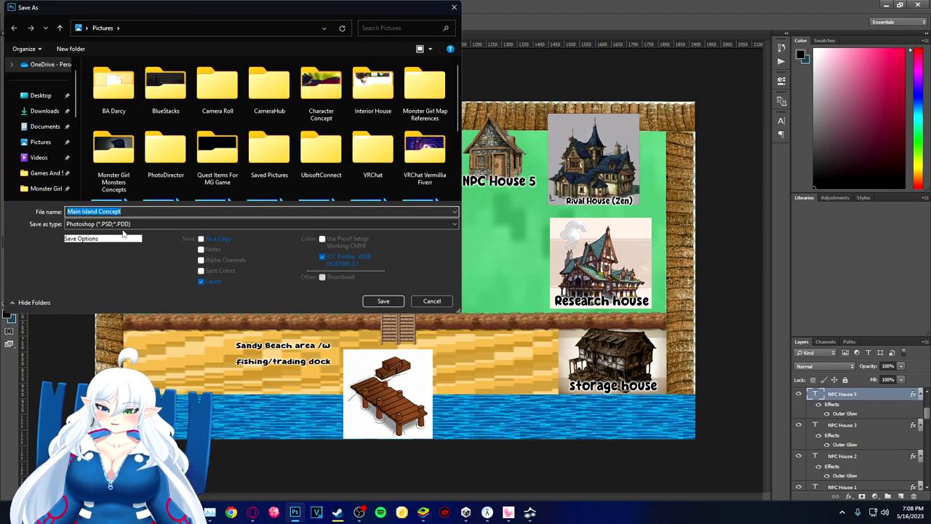
click(92, 211)
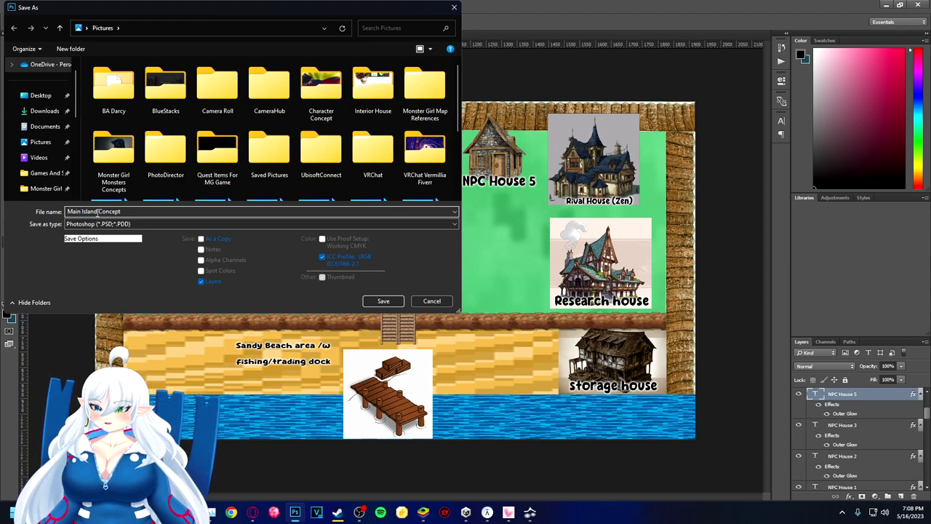
text(Main Village)
key(Return)
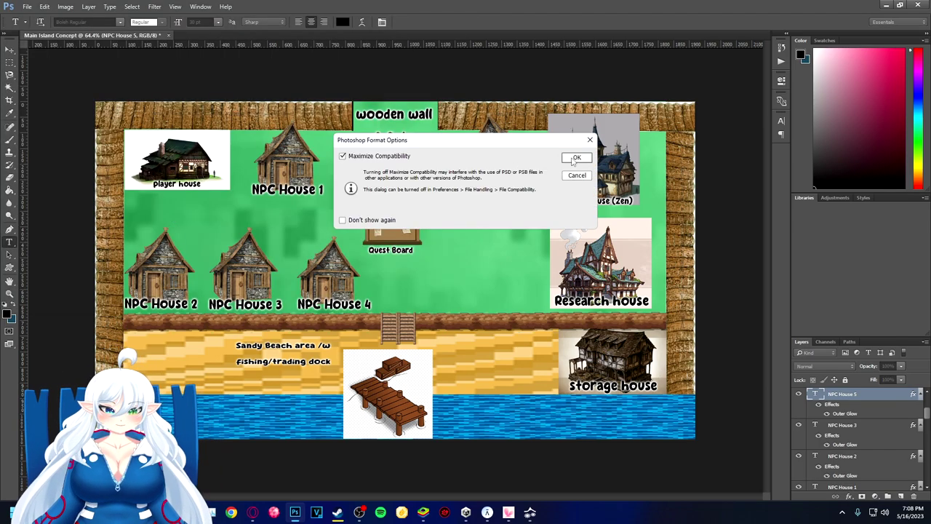
click(574, 158)
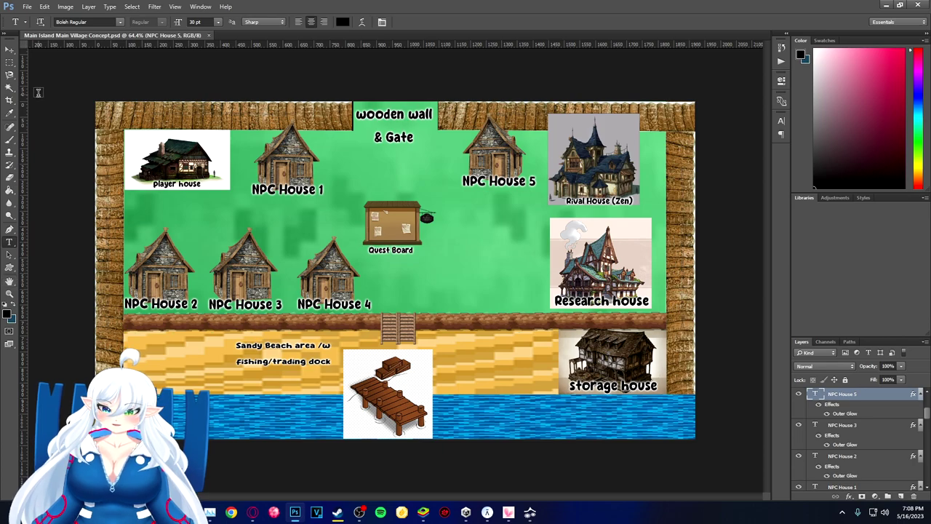
click(10, 48)
Raise the quest board image and reposition the Quest Board label just beneath it
drag(411, 225, 387, 222)
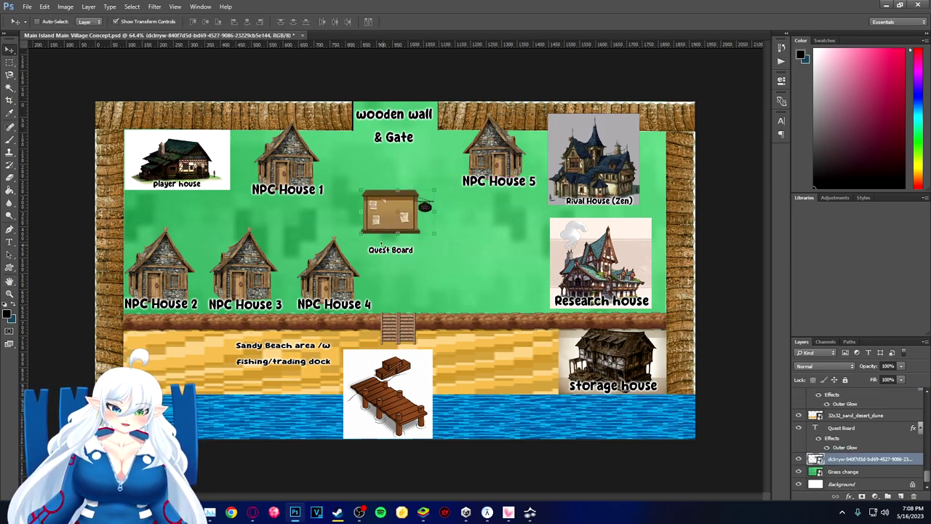
click(383, 252)
drag(389, 256, 381, 244)
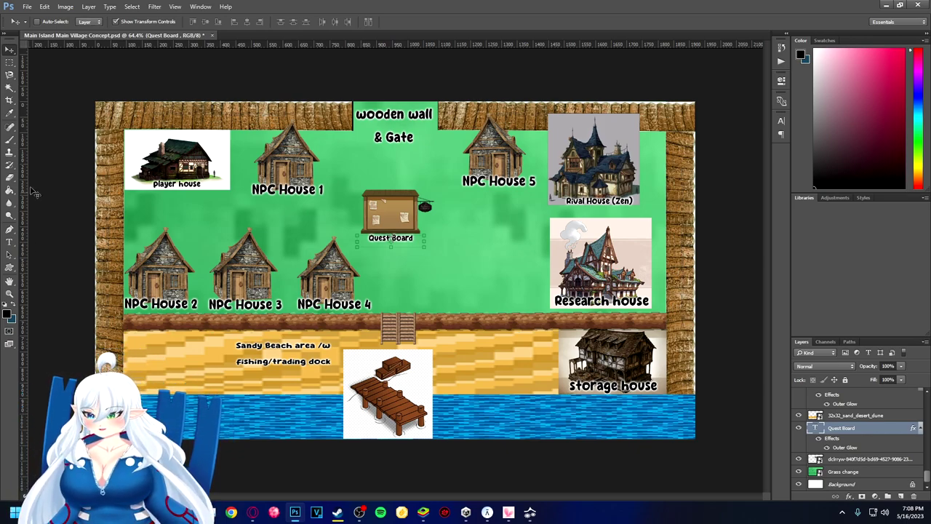
click(253, 512)
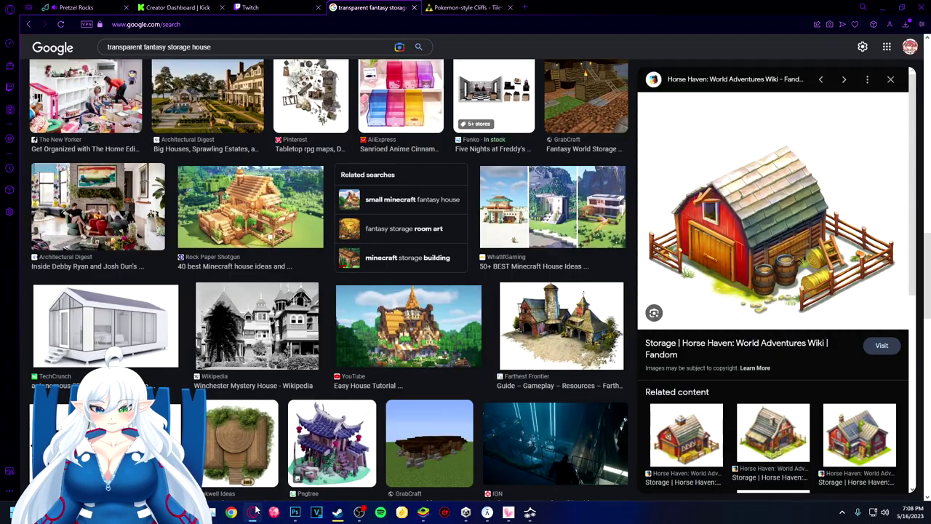
Change the image search from 'storage house' to 'transparent fantasy tavern'
scroll(240, 218, up, 2)
drag(212, 46, 168, 40)
text(tavern)
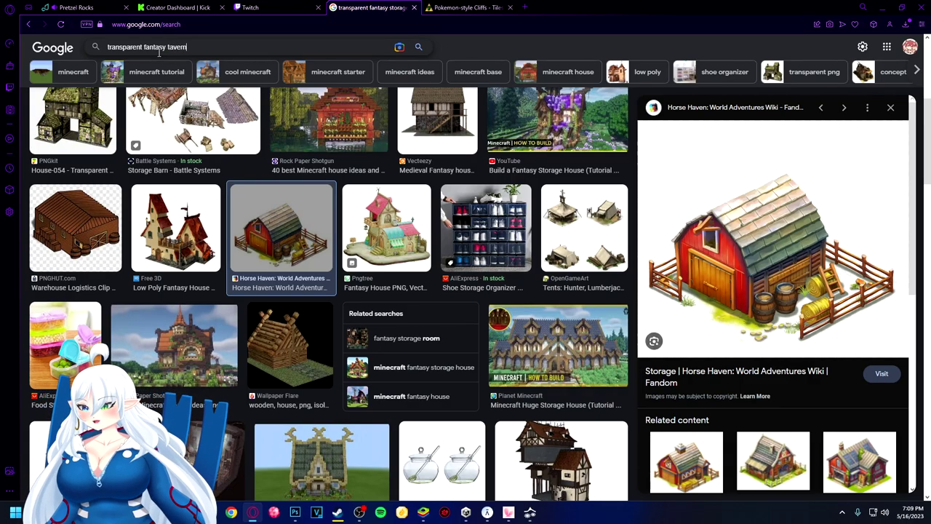
key(Return)
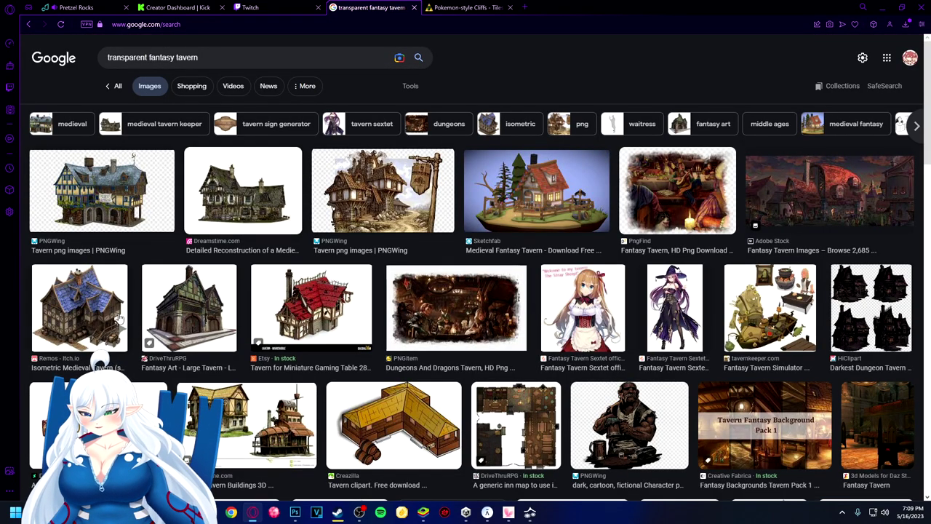
Preview the Dreamstime, Darkest Dungeon and Remos Isometric Medieval Tavern images
click(248, 202)
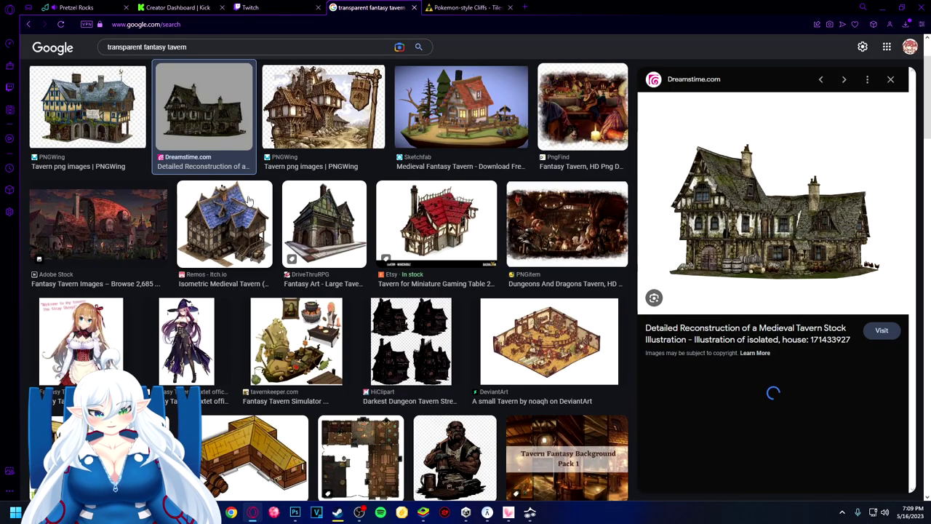
click(388, 351)
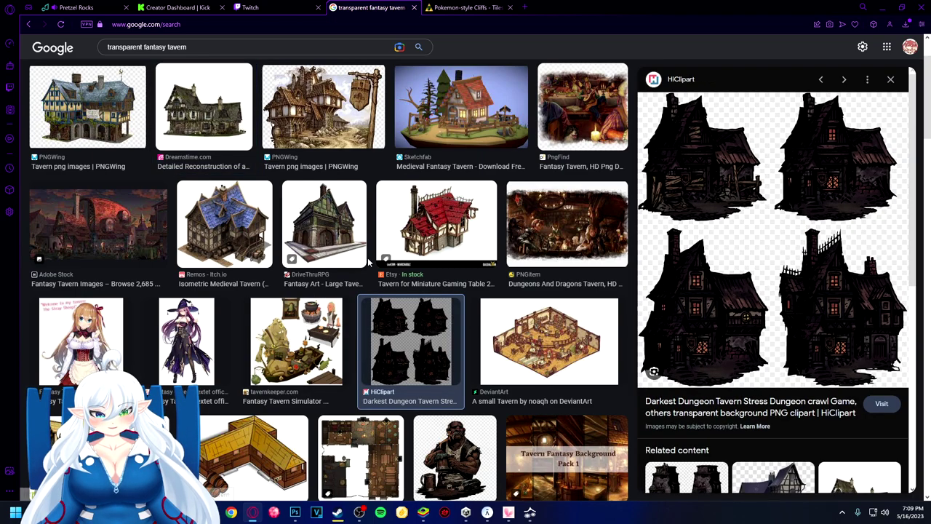
click(259, 230)
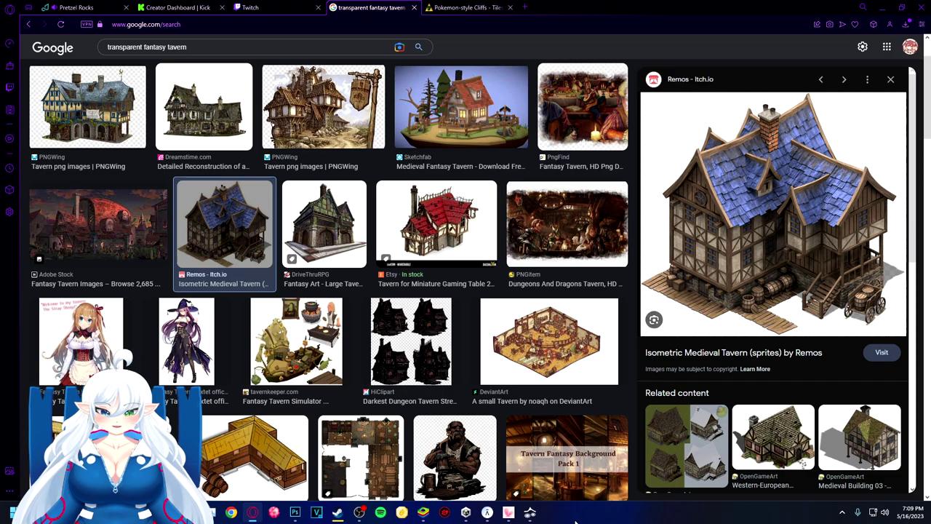
click(301, 486)
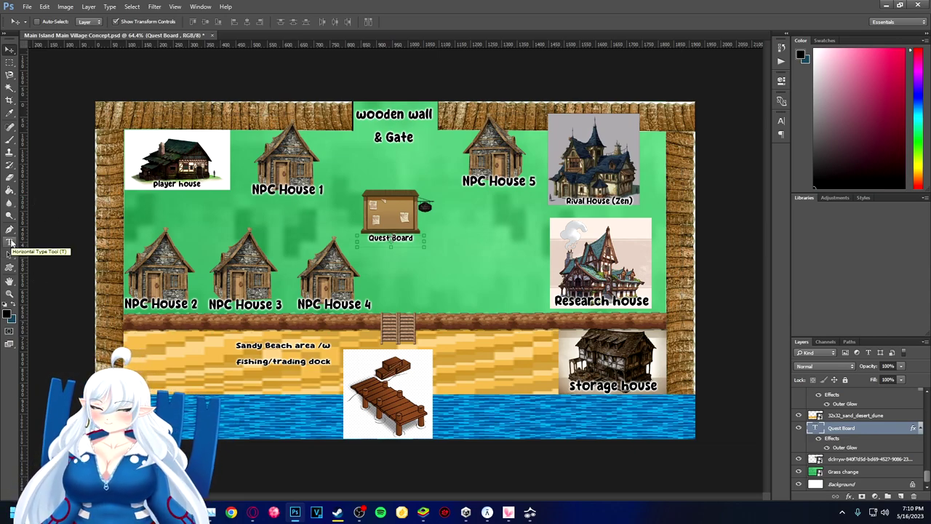
Back in the tavern results, preview the Habbox Wiki, Pinterest and OpenGameArt taverns
click(252, 512)
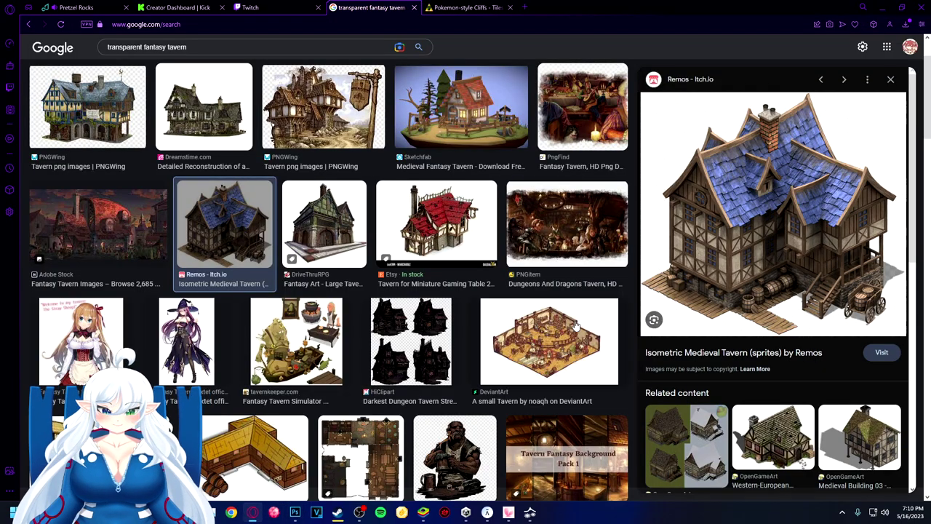
scroll(327, 233, down, 2)
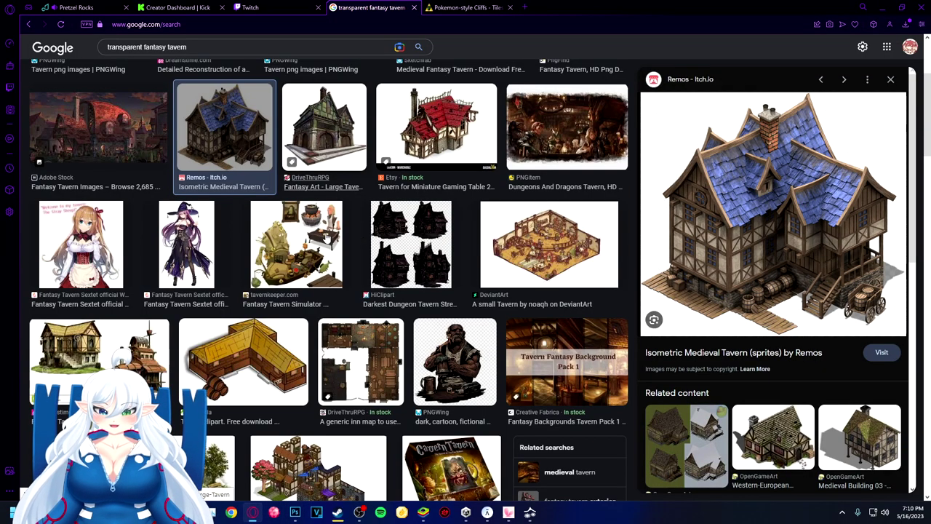
scroll(326, 236, down, 1)
scroll(326, 237, down, 3)
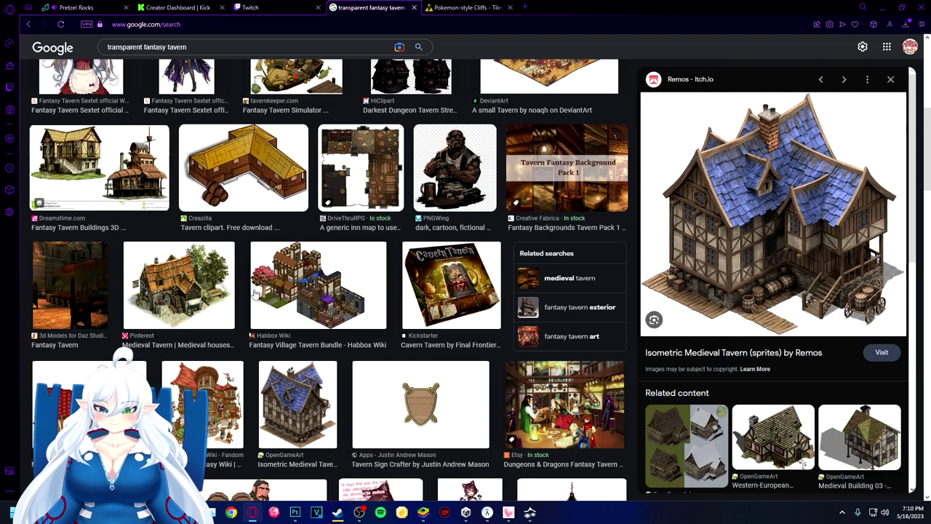
click(315, 291)
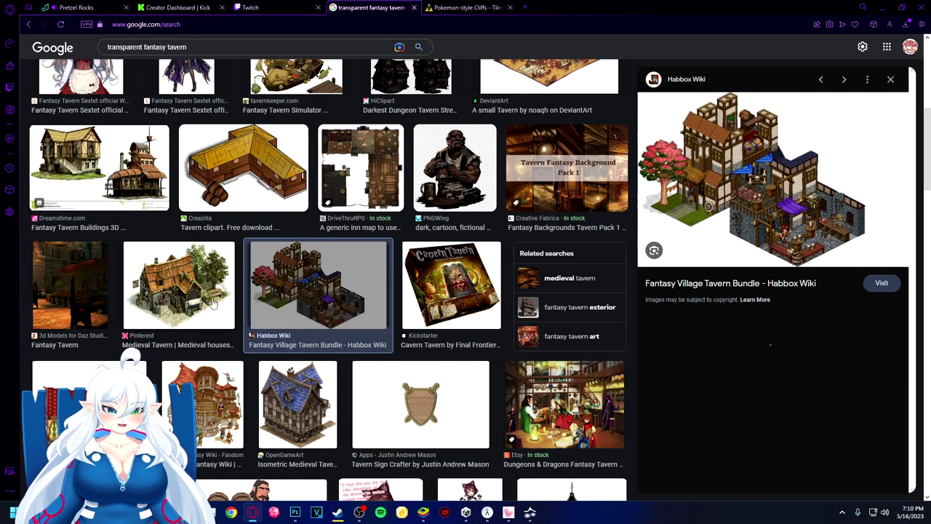
click(215, 305)
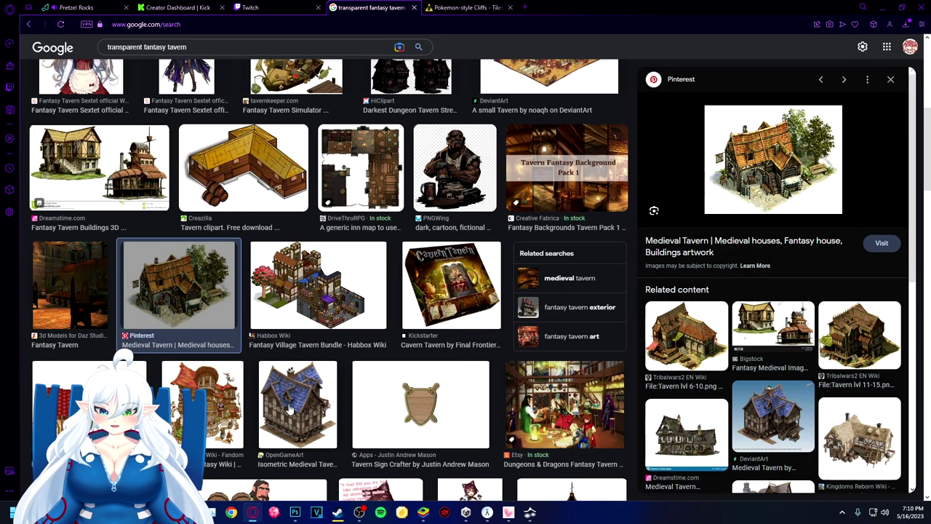
click(282, 411)
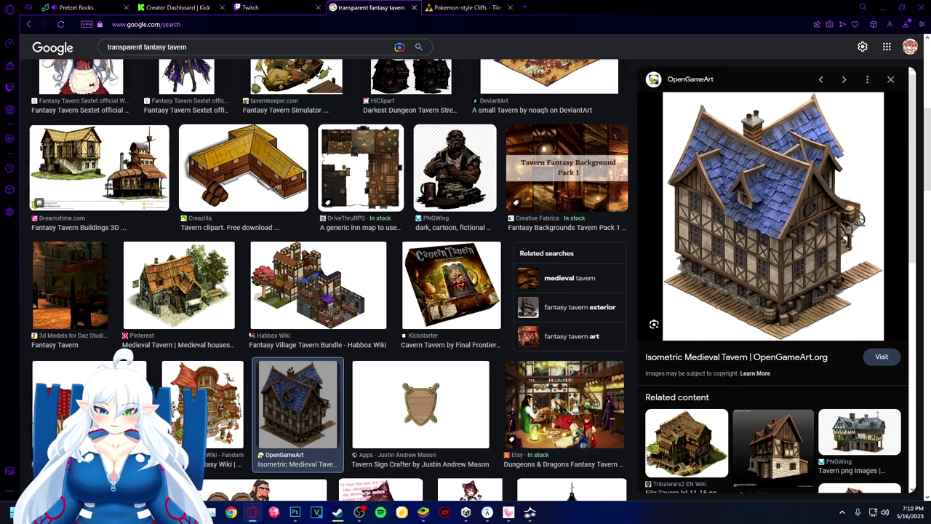
Preview the Dreamstime, PNGWing and Dungeons and Dragons tavern images
scroll(179, 394, down, 3)
scroll(306, 359, down, 3)
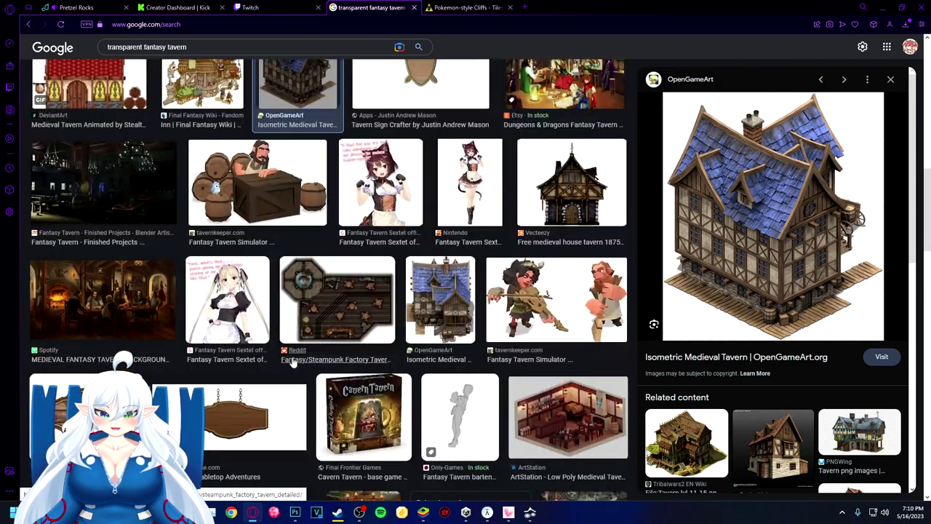
scroll(131, 251, down, 3)
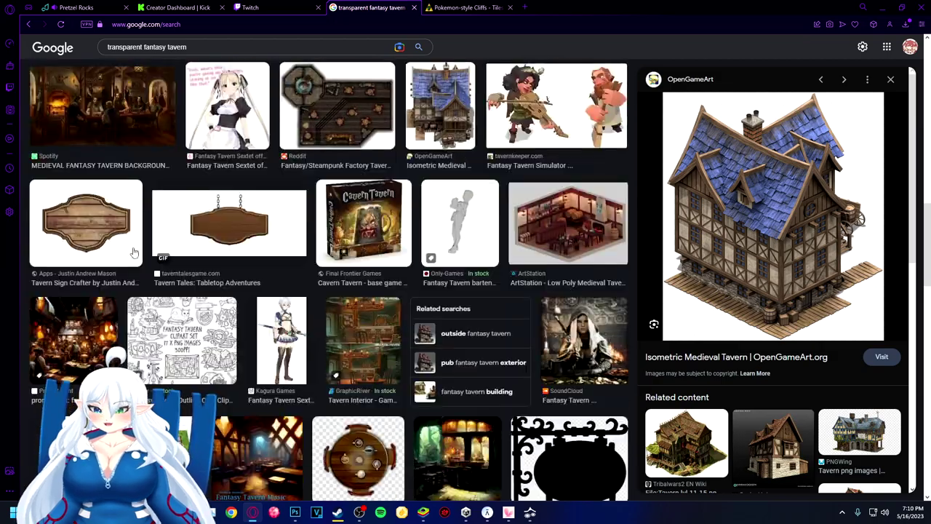
scroll(155, 275, up, 5)
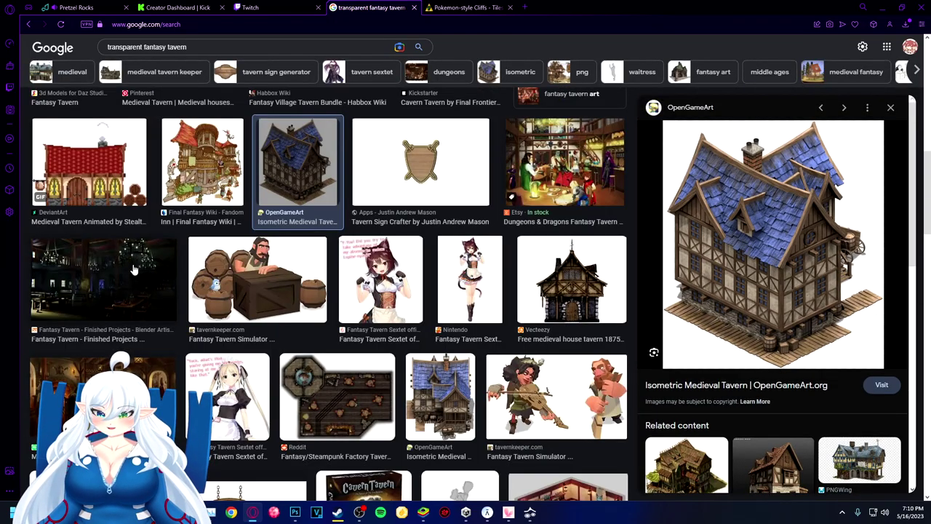
scroll(134, 269, up, 10)
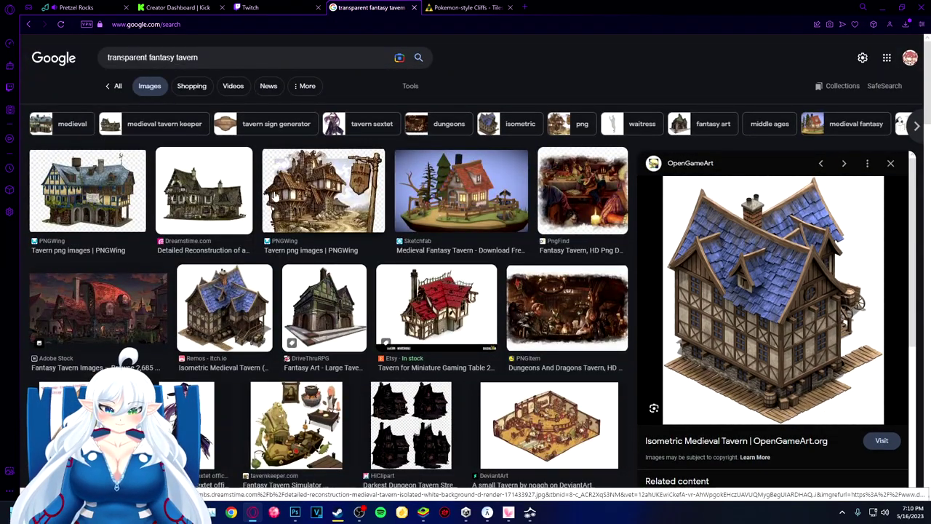
click(218, 207)
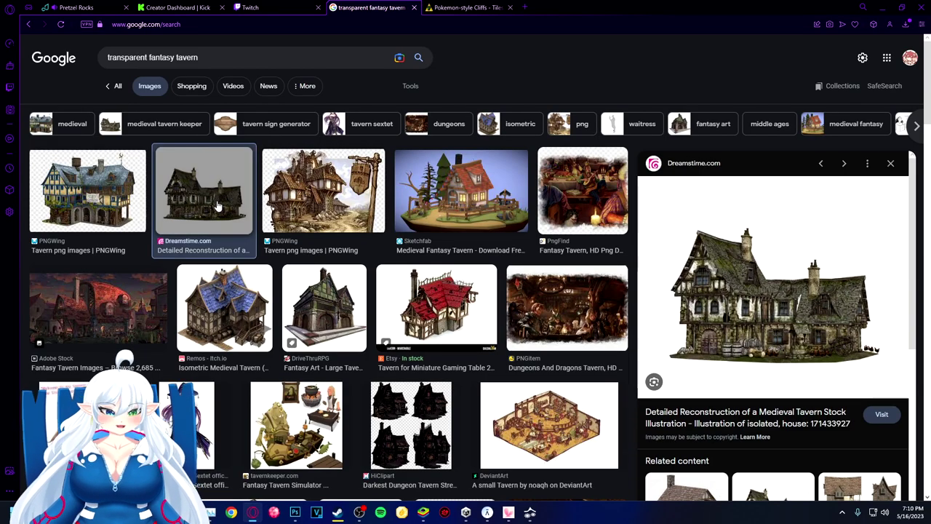
key(Left)
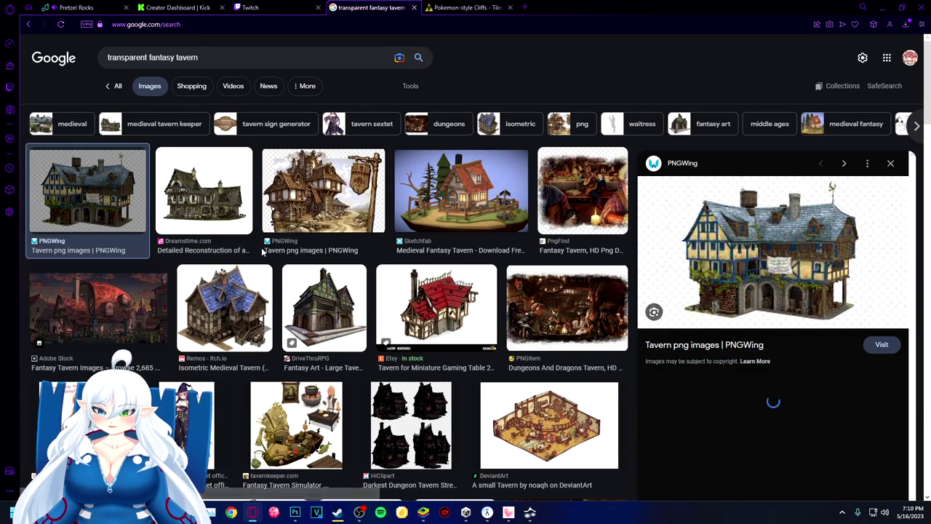
click(564, 321)
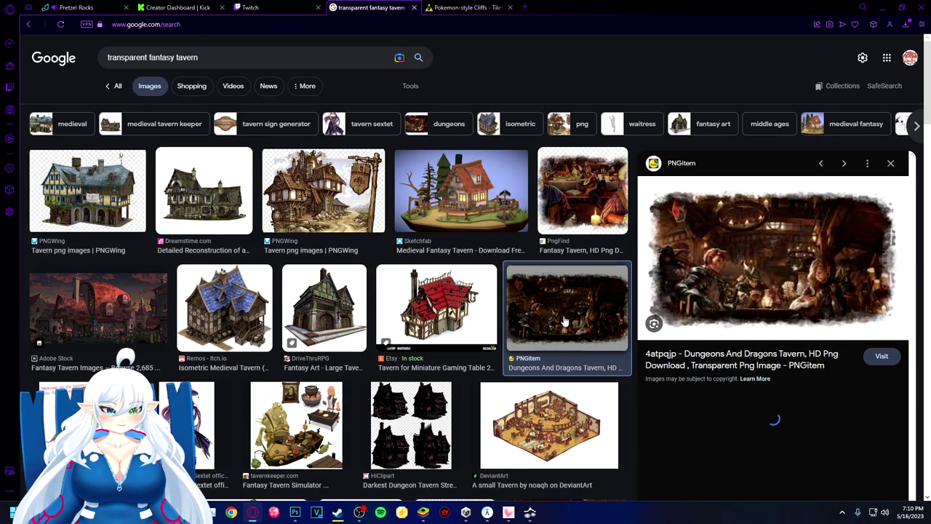
scroll(565, 320, down, 2)
Preview the small DeviantArt tavern and its related Redbubble, Vledic and ArtStation images
click(480, 373)
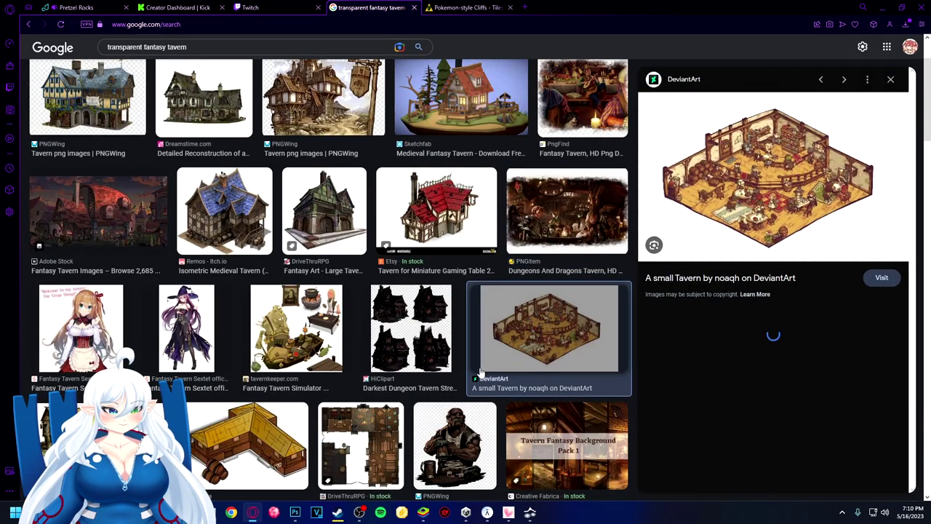
scroll(481, 372, down, 2)
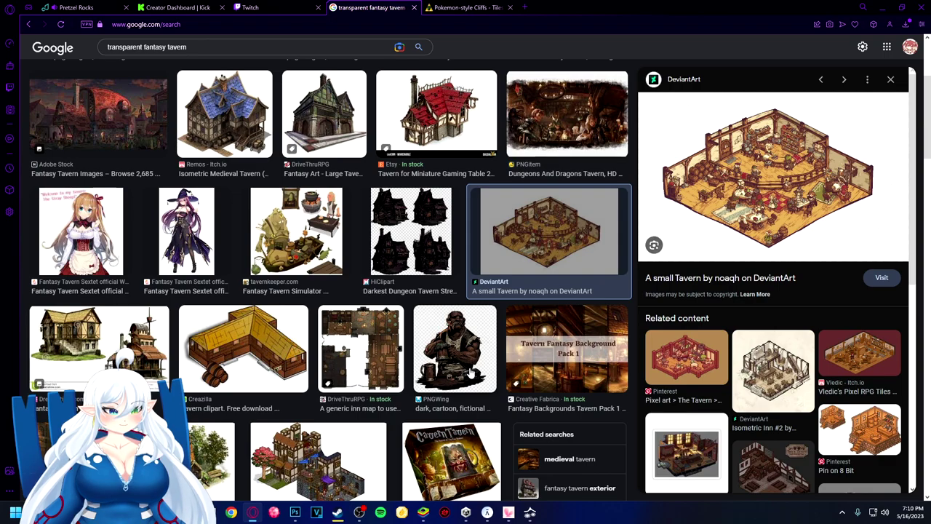
right_click(550, 240)
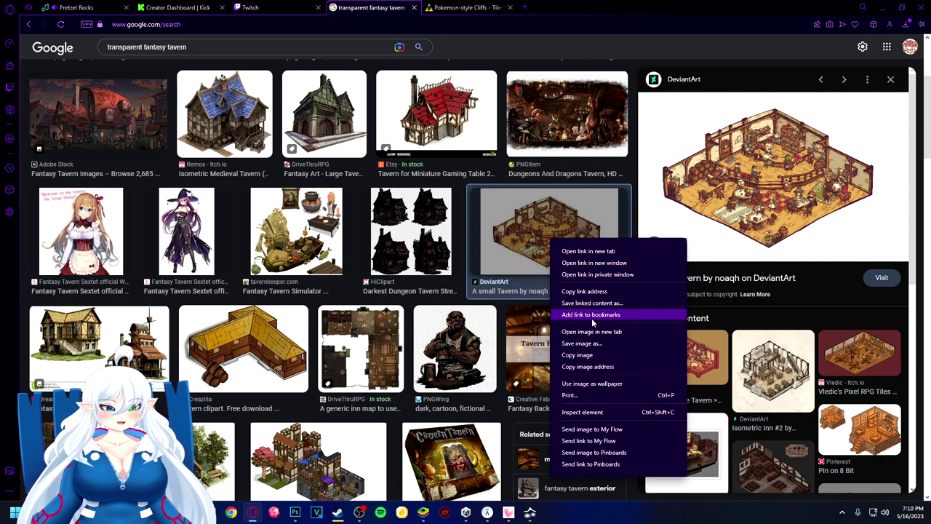
click(588, 345)
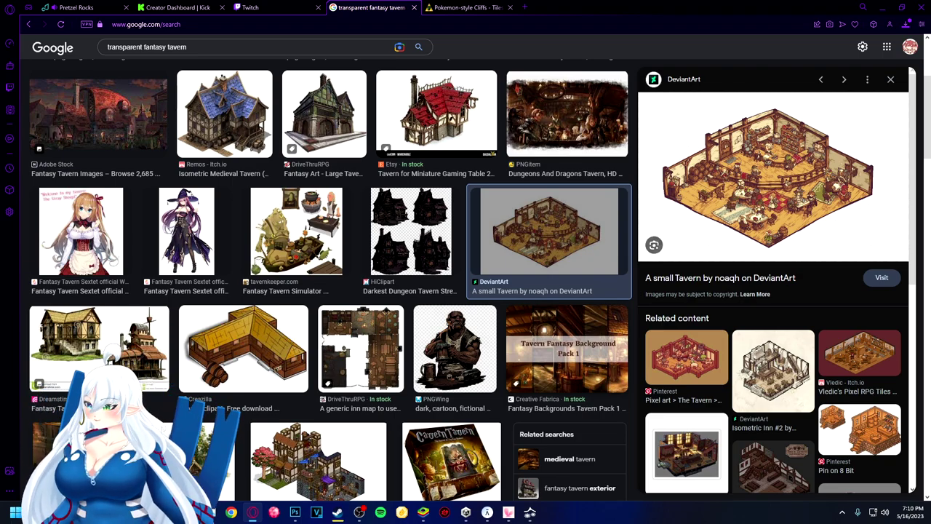
click(687, 453)
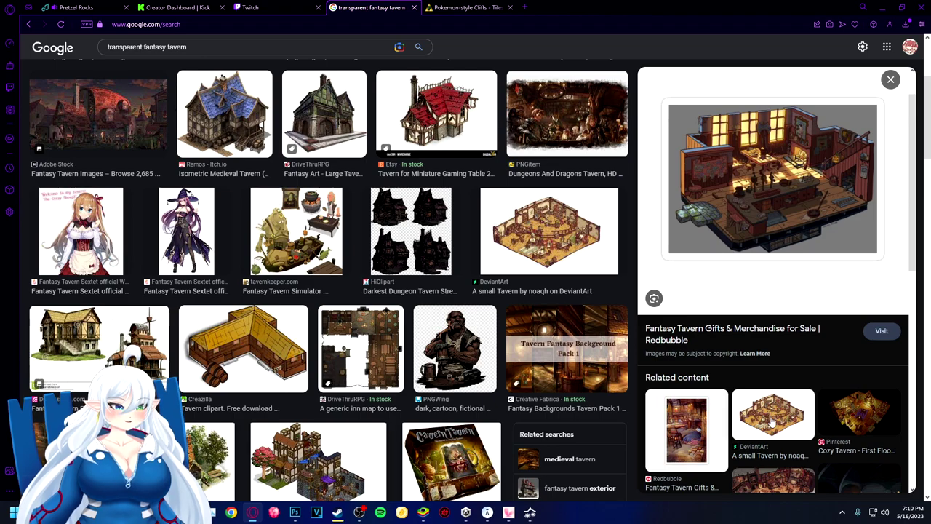
click(772, 422)
click(856, 375)
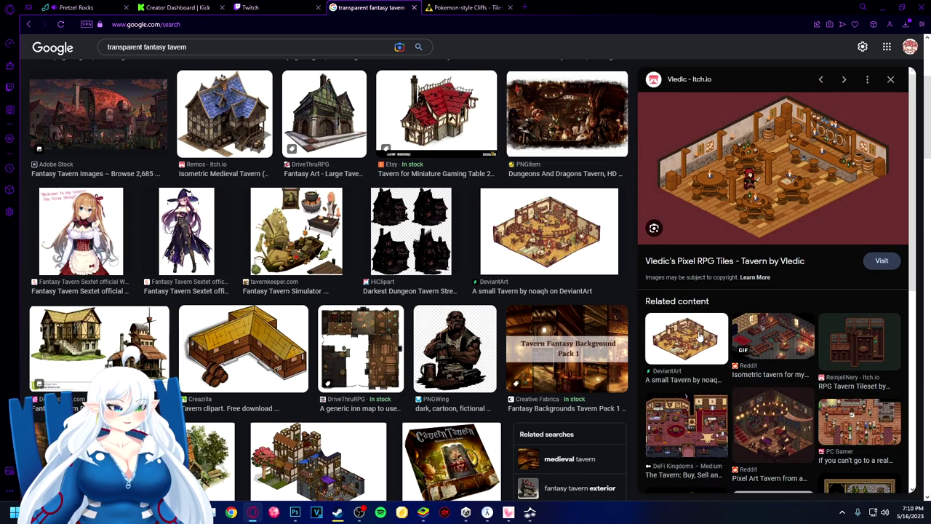
click(696, 337)
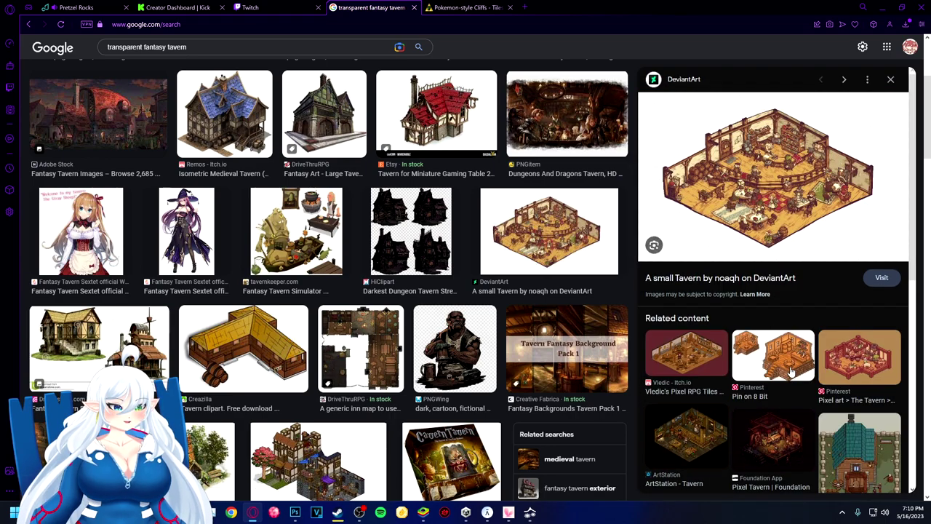
scroll(734, 391, down, 1)
click(695, 387)
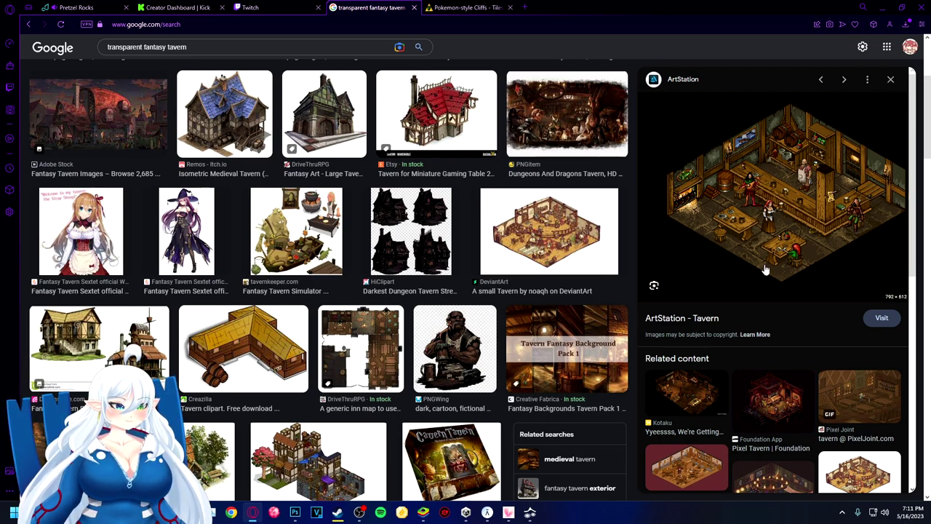
Scroll through the ArtStation preview, then delete 'tavern' from the search query
scroll(777, 363, down, 2)
scroll(777, 376, down, 4)
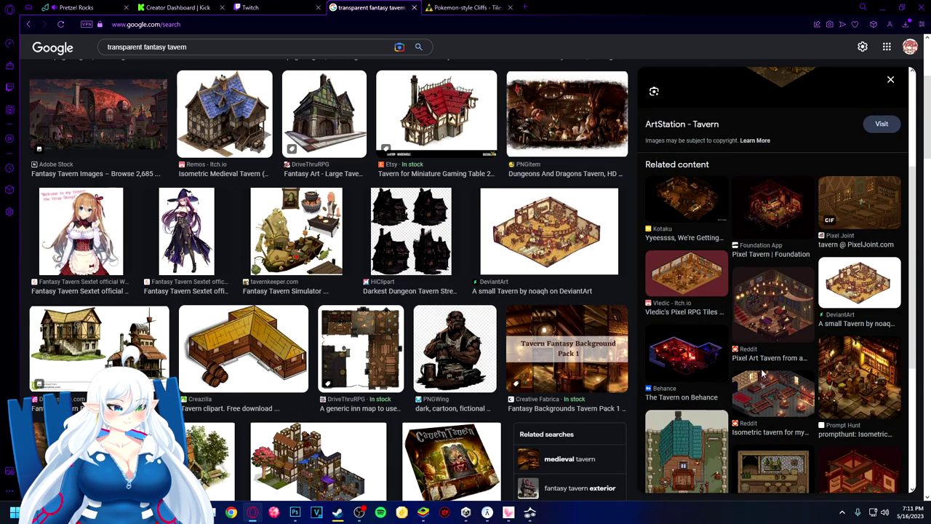
scroll(690, 353, down, 2)
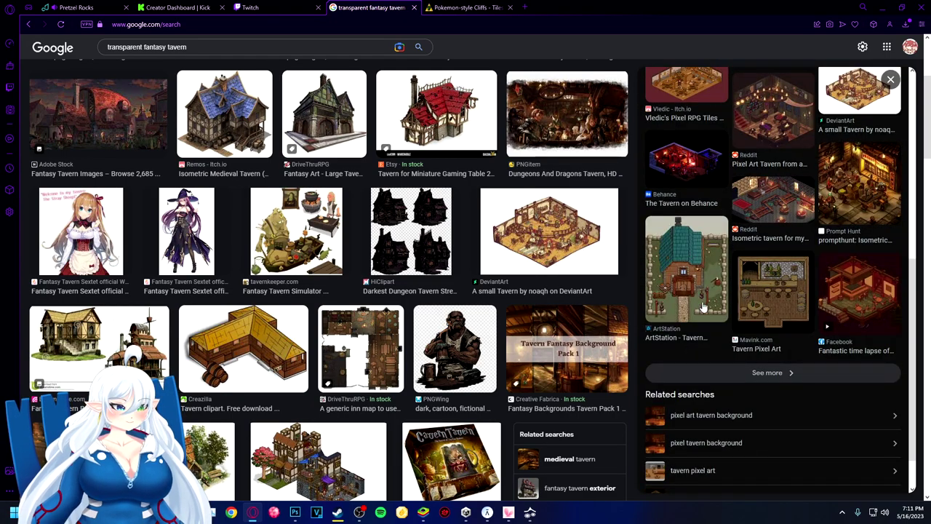
scroll(126, 68, up, 3)
drag(199, 58, 174, 58)
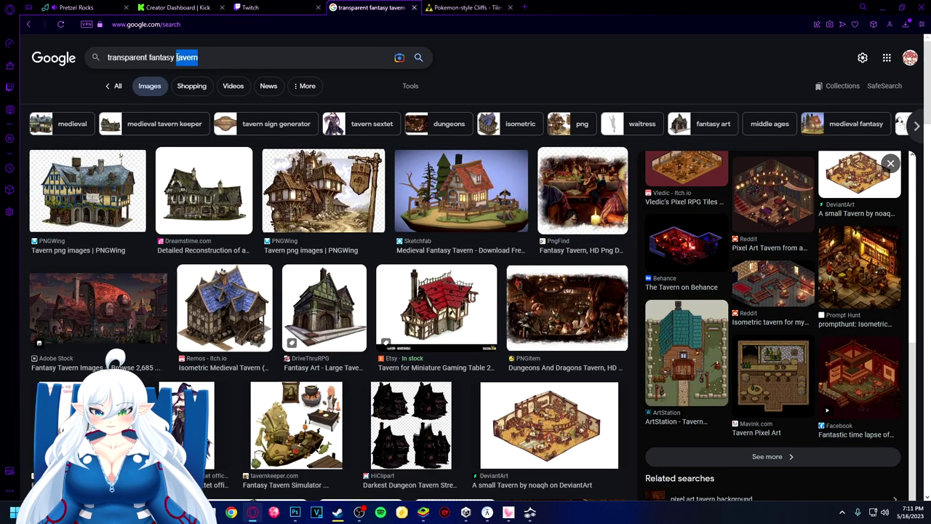
key(BackSpace)
text(inn)
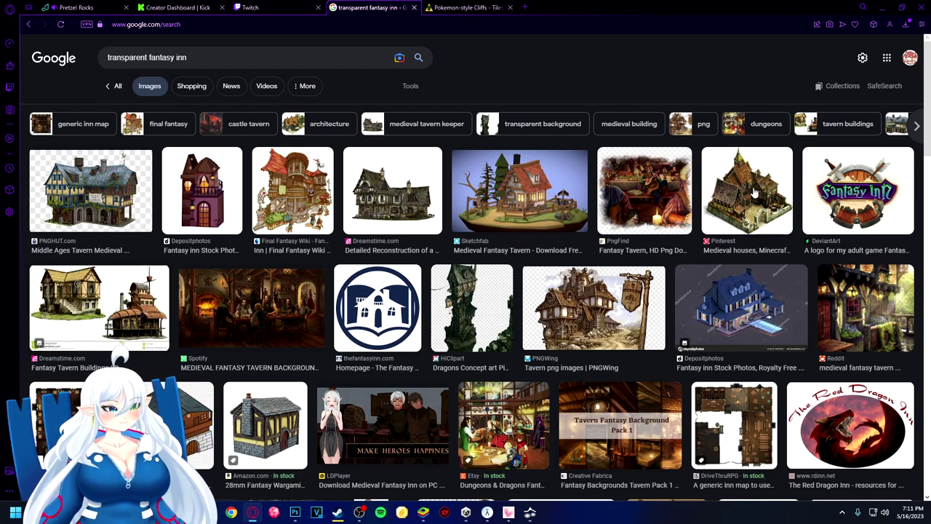
key(alt+Left)
scroll(364, 254, down, 6)
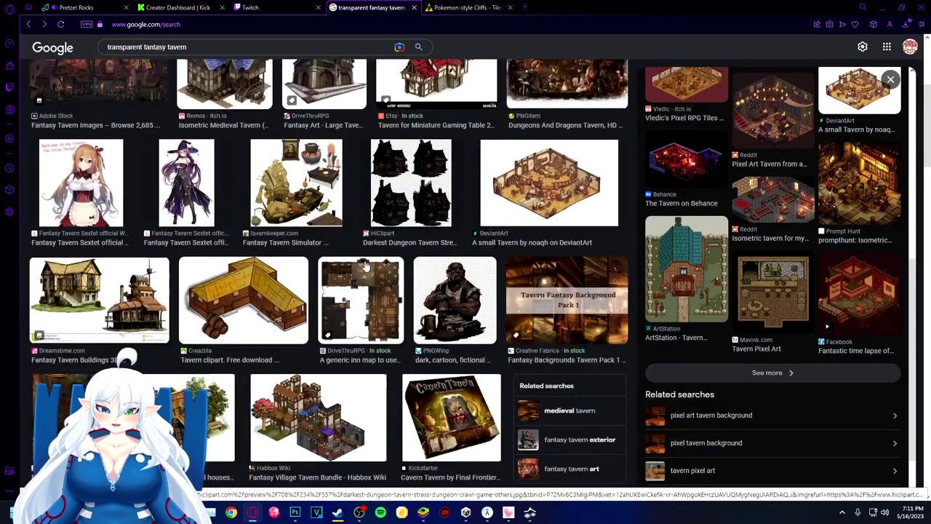
scroll(364, 253, up, 1)
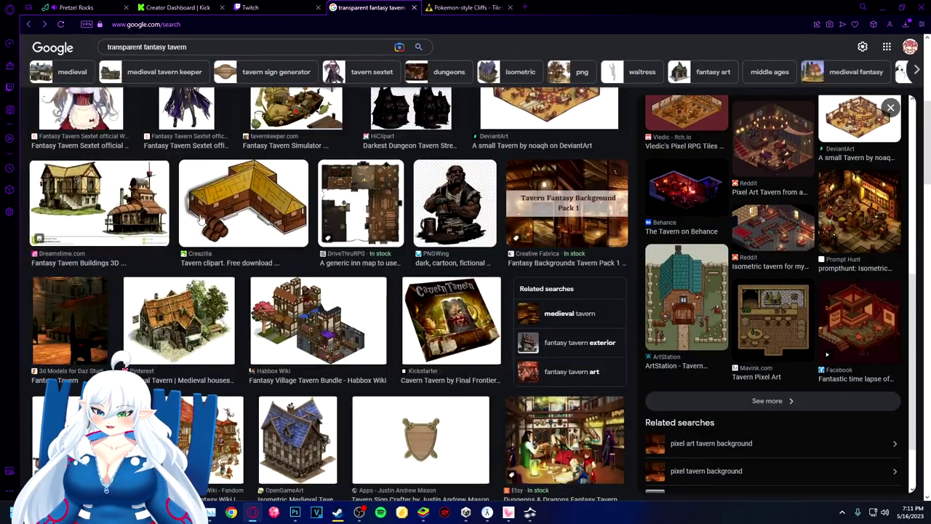
scroll(191, 237, down, 1)
scroll(191, 238, down, 6)
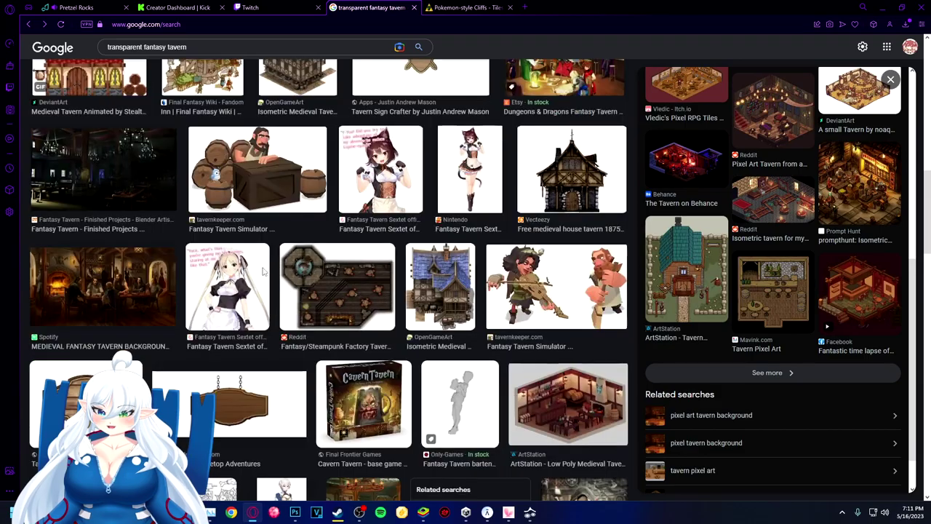
scroll(263, 271, down, 8)
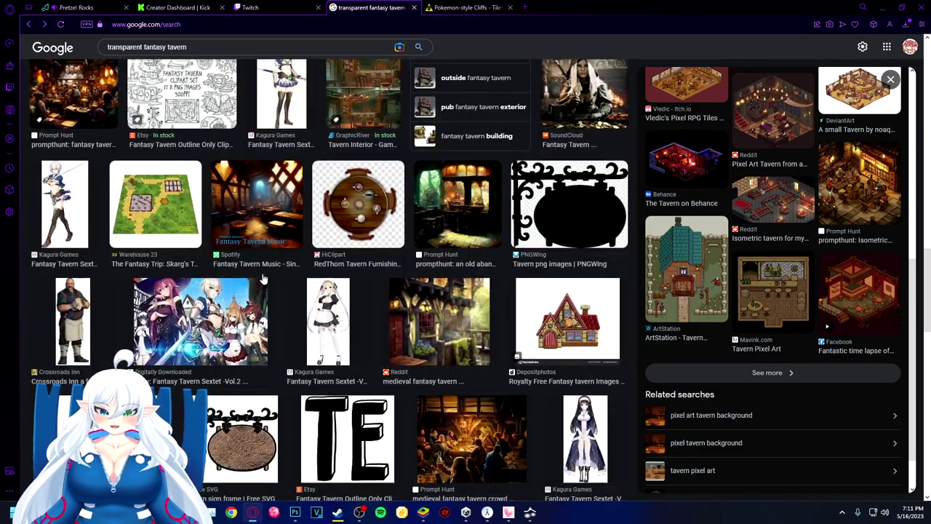
scroll(262, 281, down, 5)
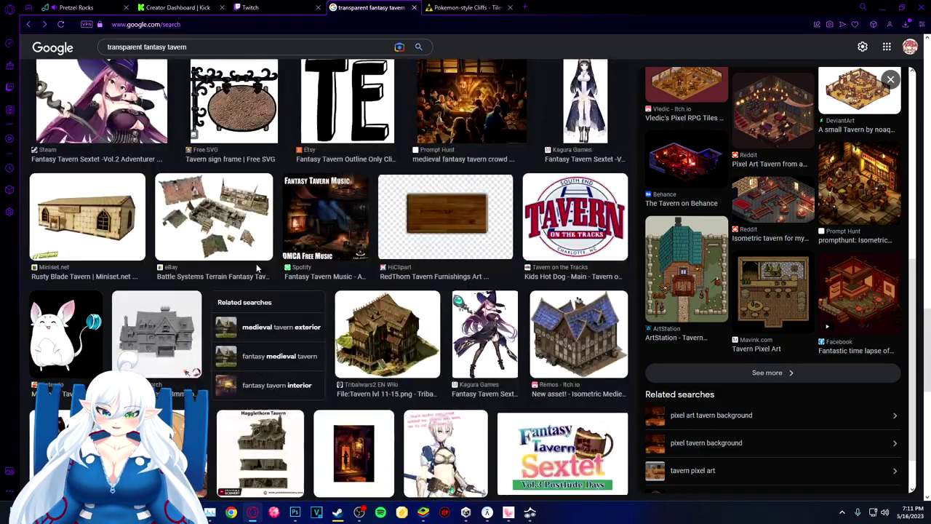
scroll(256, 269, down, 4)
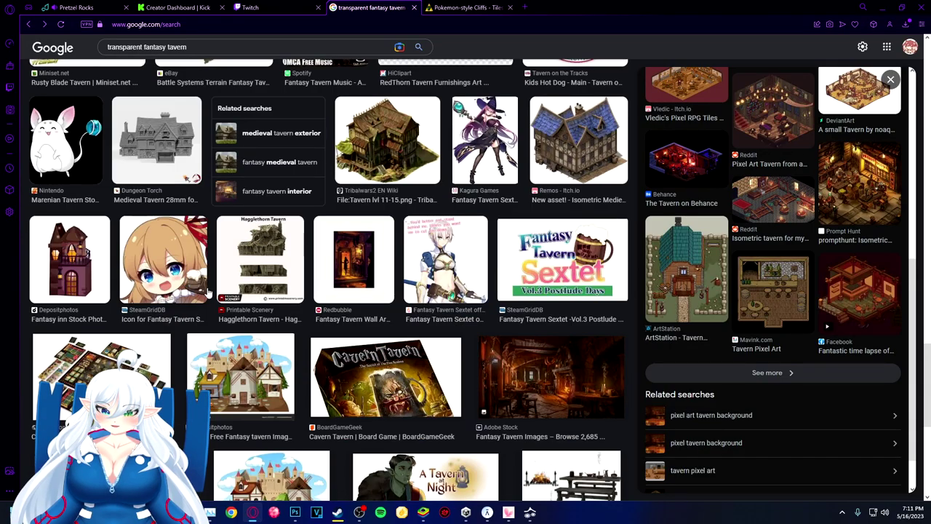
scroll(207, 300, down, 6)
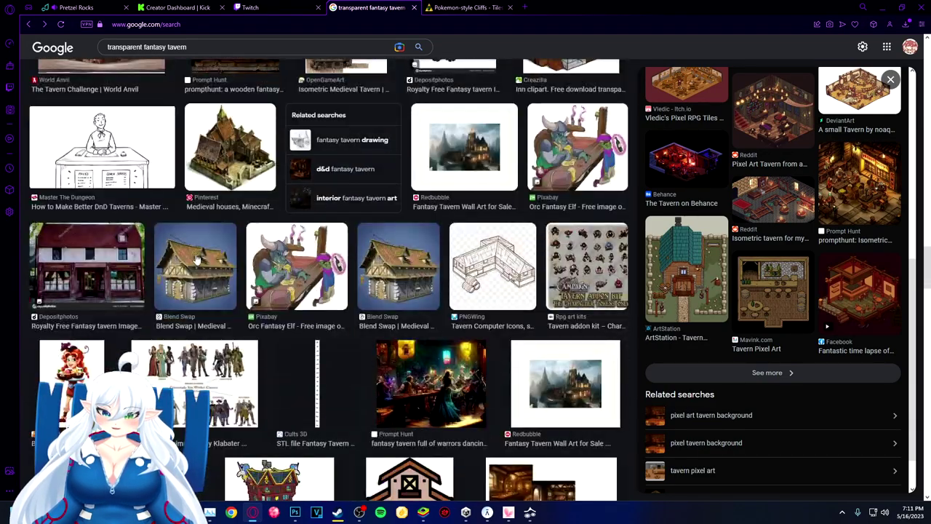
click(217, 46)
text(bu)
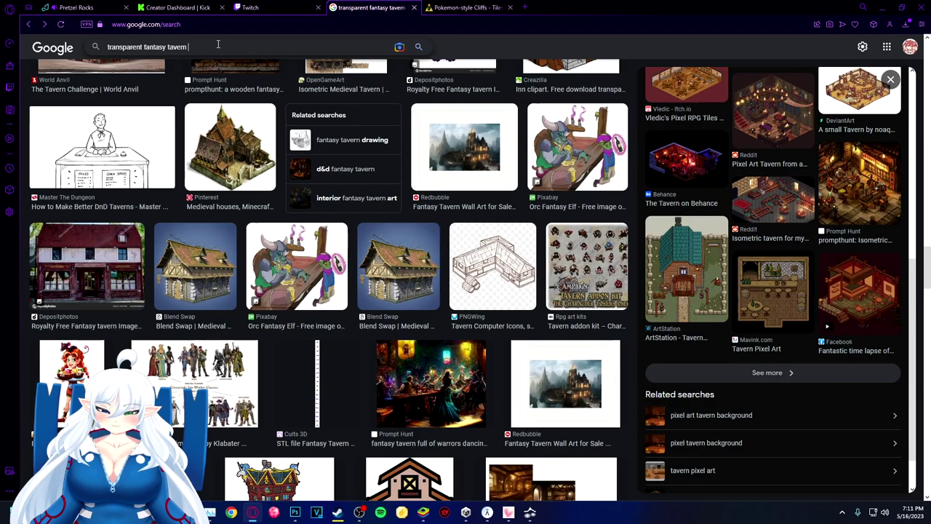
text(ilding)
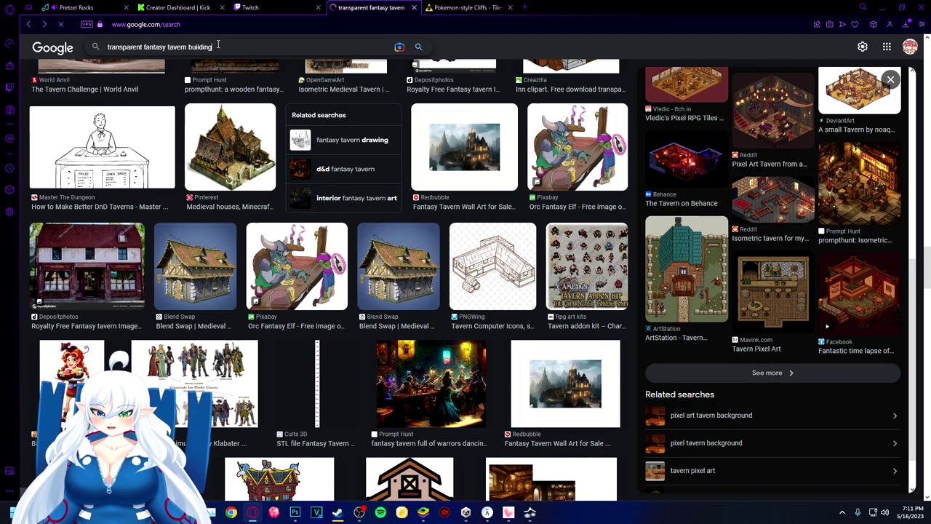
Search 'transparent fantasy tavern building' and preview the Dreamstime, reconstruction, PNGWing and Pinterest taverns
key(Return)
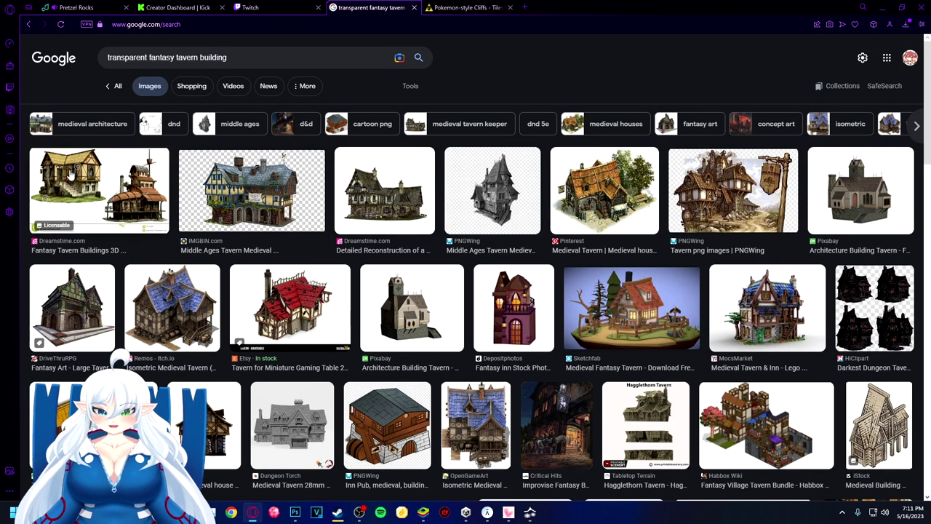
click(98, 189)
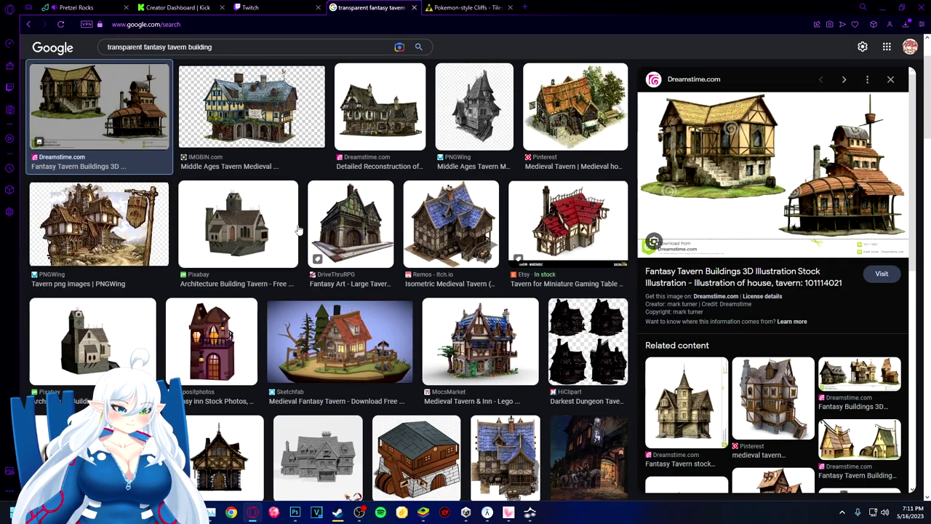
click(396, 118)
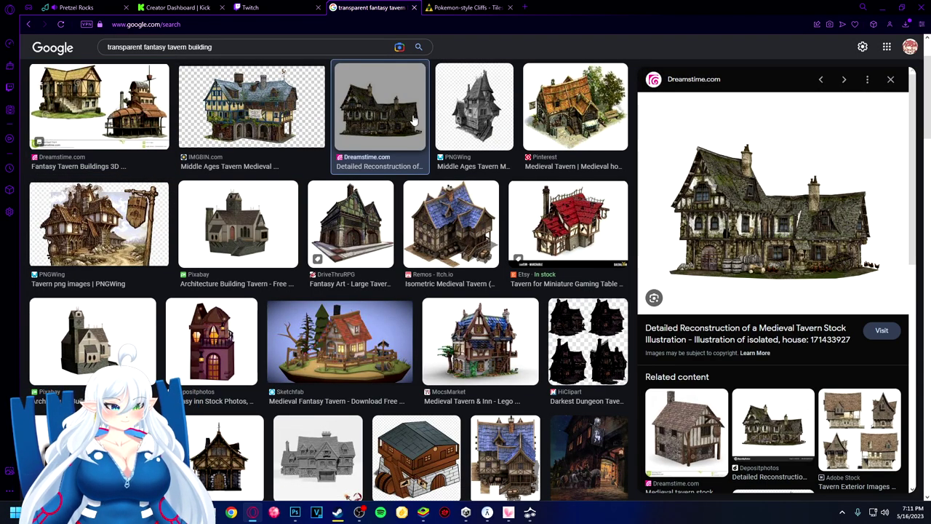
click(473, 116)
click(582, 124)
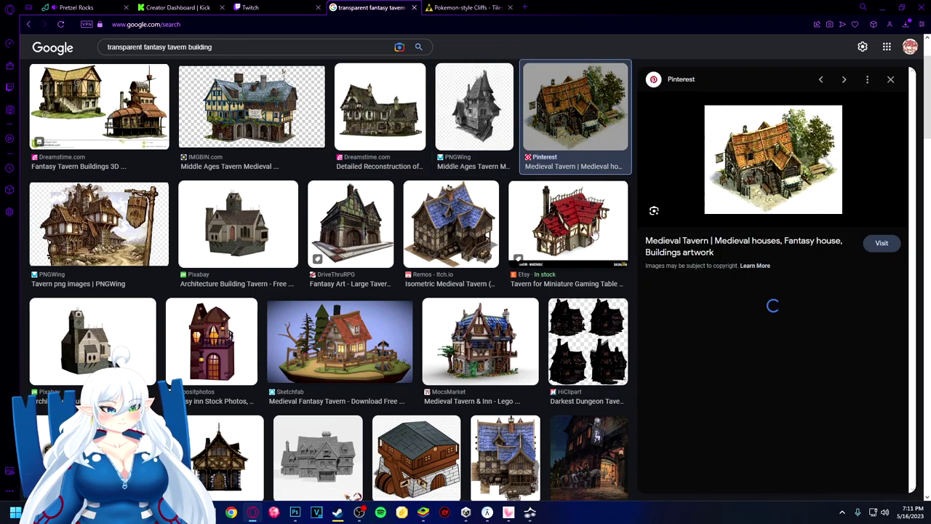
Preview the Etsy, Remos, DriveThruRPG and Pixabay tavern results and scroll further down
click(593, 235)
click(458, 234)
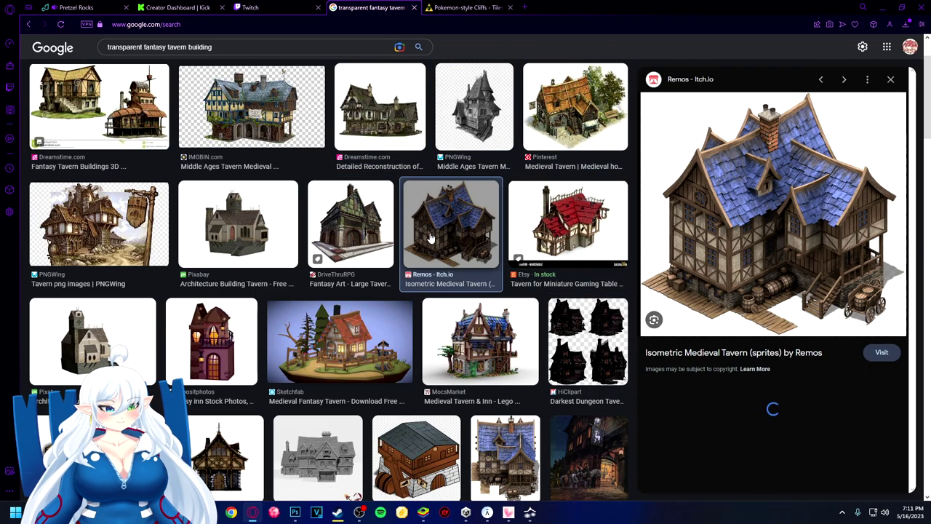
click(364, 244)
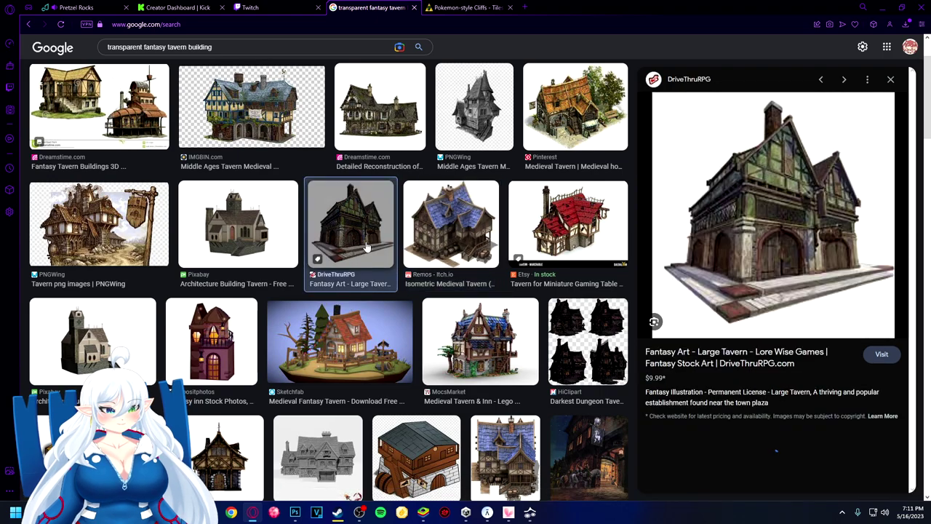
click(218, 240)
scroll(168, 256, down, 2)
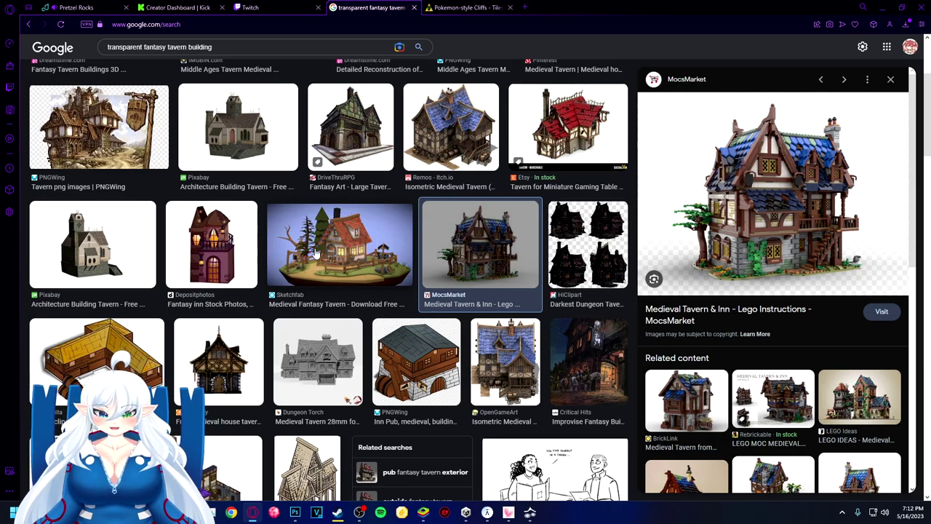
scroll(317, 252, down, 4)
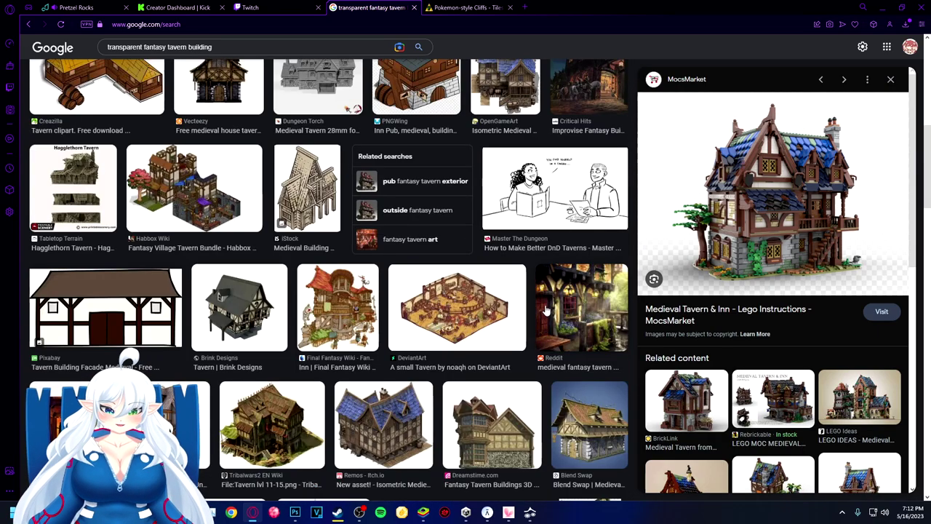
Preview the Tribalwars2, Tavern lvl 6-10 and Dreamstime images, then the HiClipart floating island house
scroll(545, 310, down, 1)
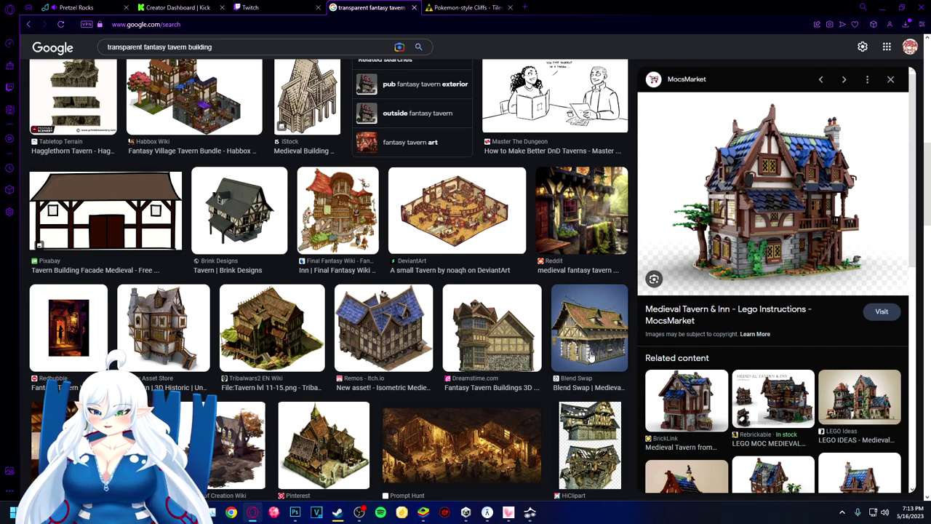
click(287, 343)
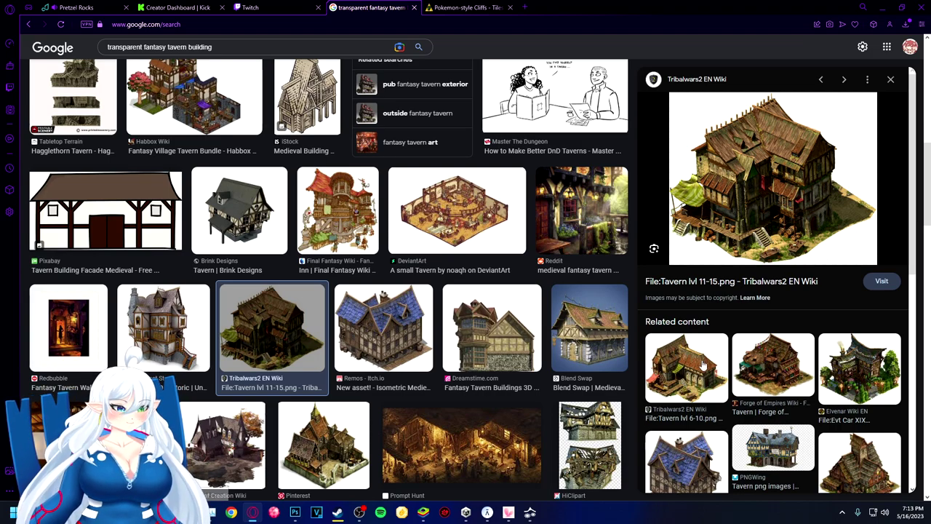
click(681, 367)
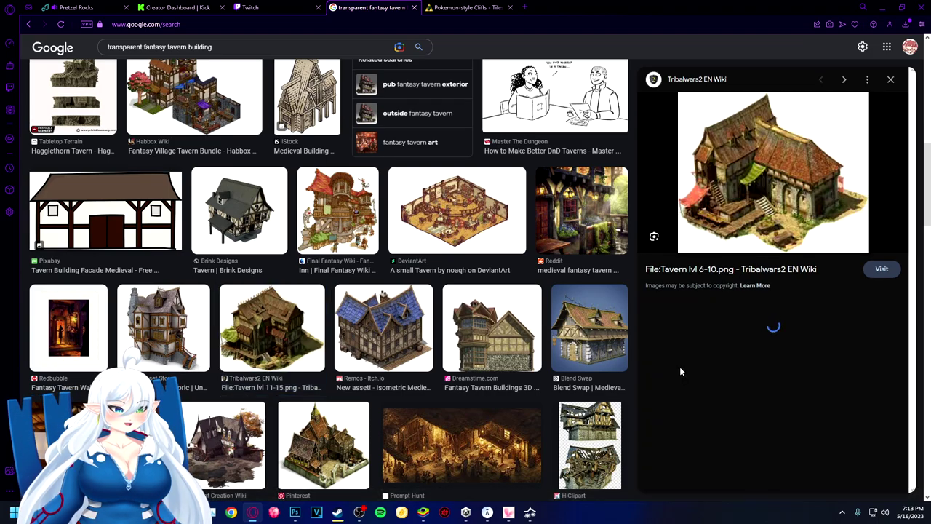
click(518, 329)
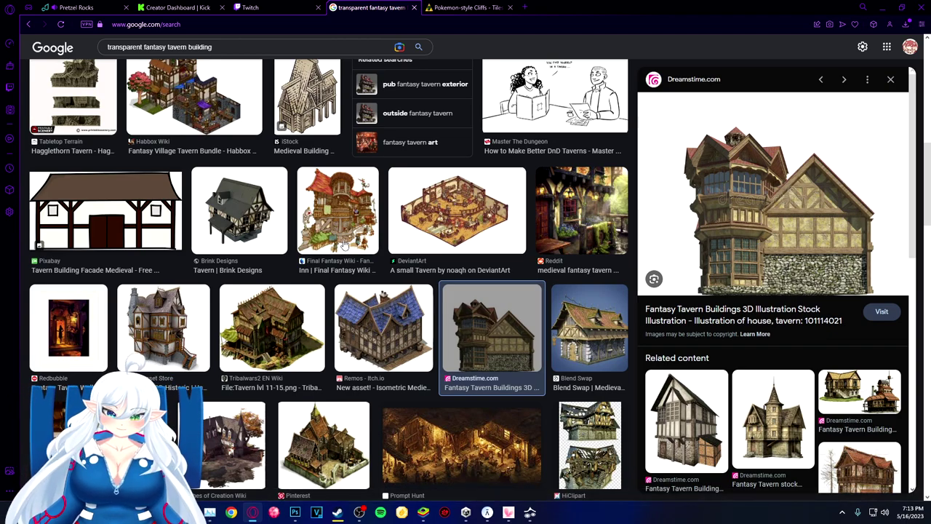
scroll(590, 309, down, 3)
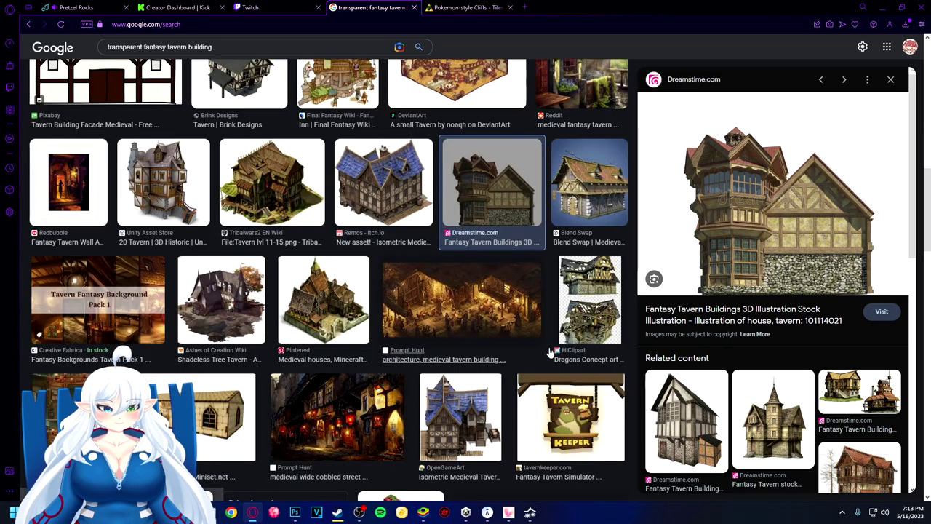
click(591, 309)
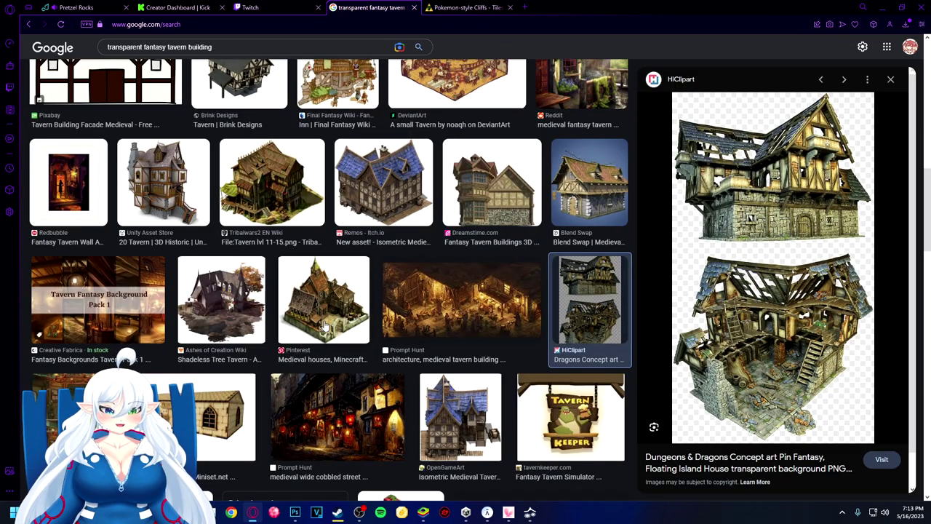
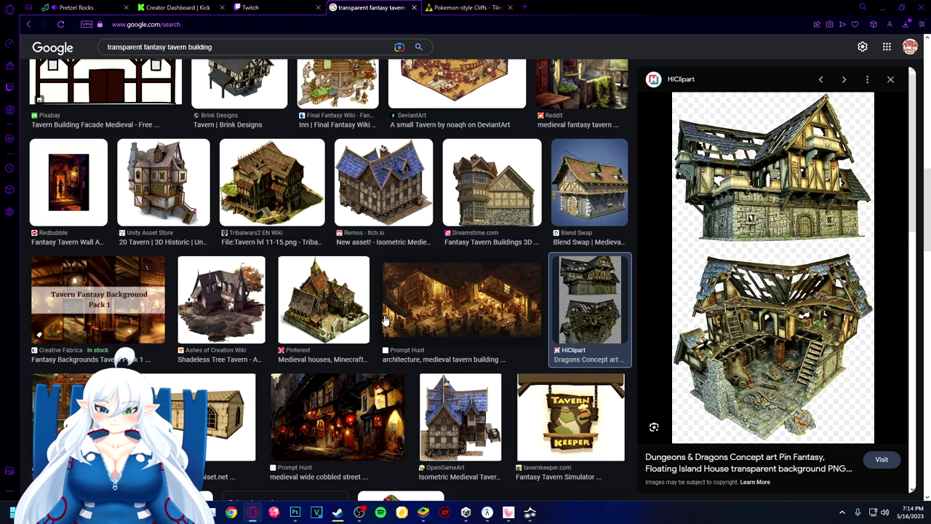
Preview the Tribalwars2, Sketchfab wooden tavern and Castle Story tavern results
scroll(386, 321, down, 5)
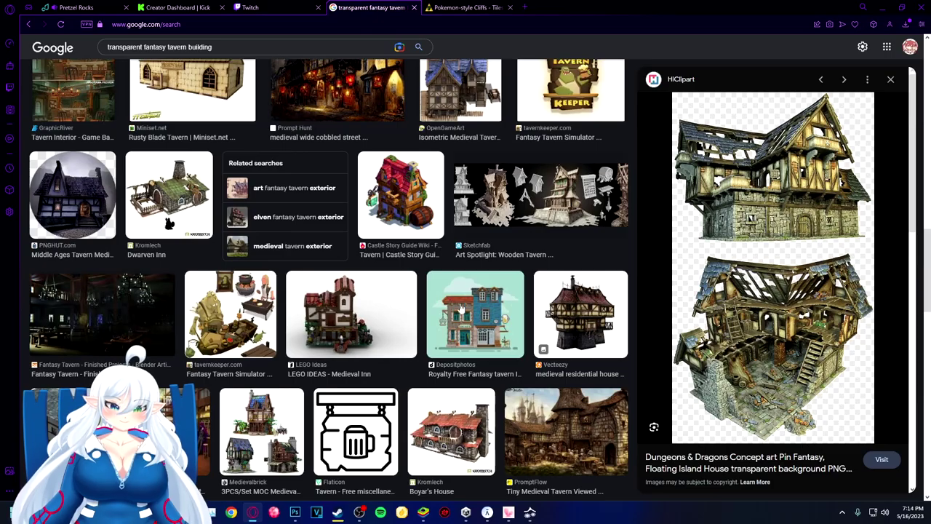
scroll(549, 357, down, 2)
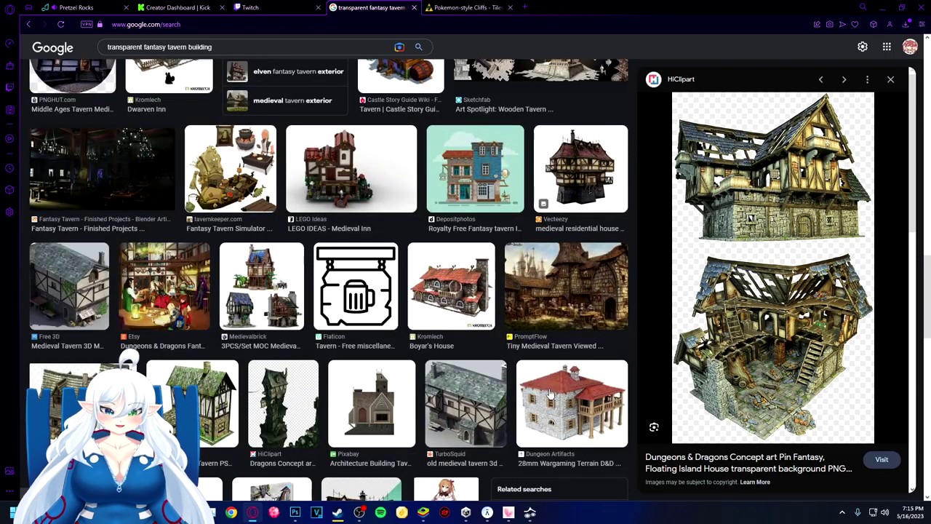
scroll(458, 403, down, 6)
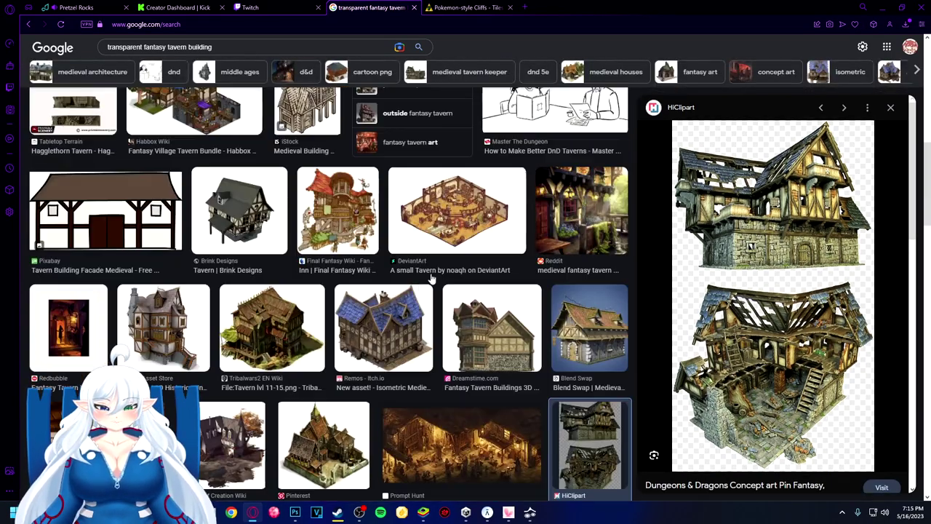
click(274, 339)
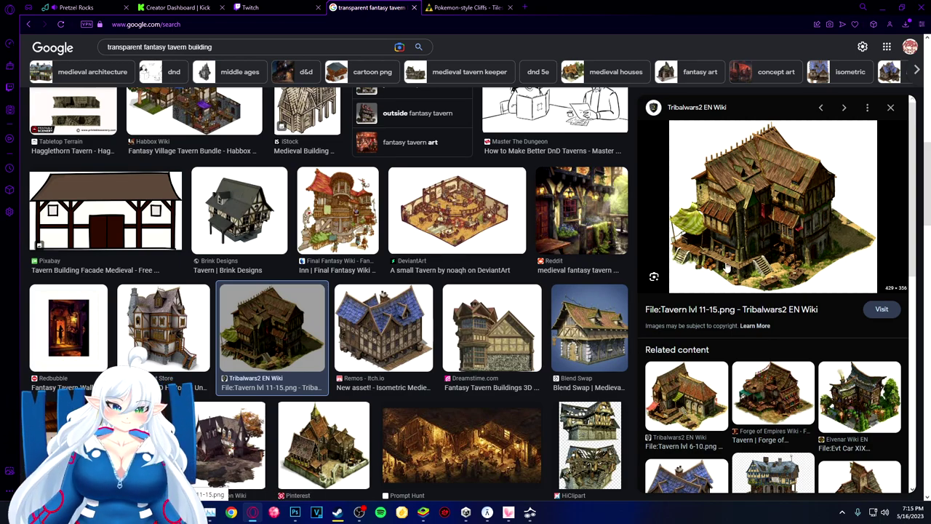
scroll(497, 346, down, 4)
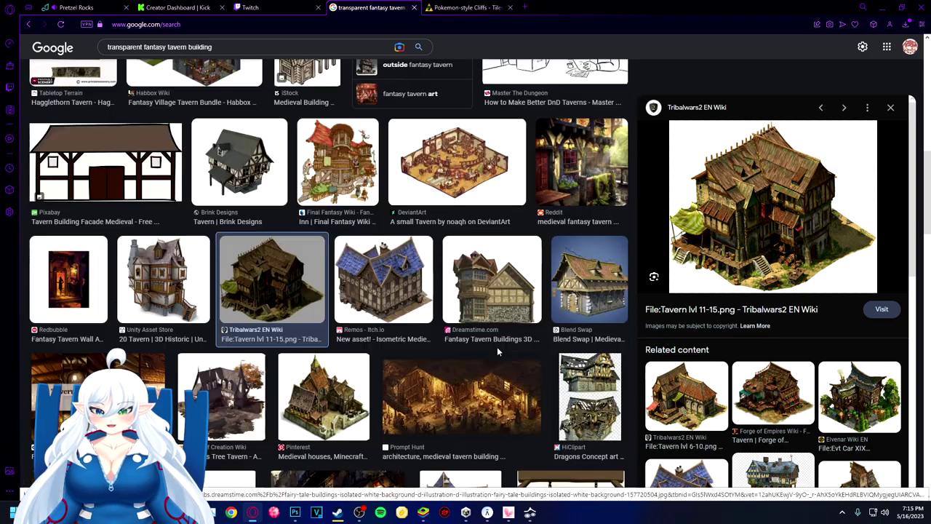
scroll(490, 331, down, 3)
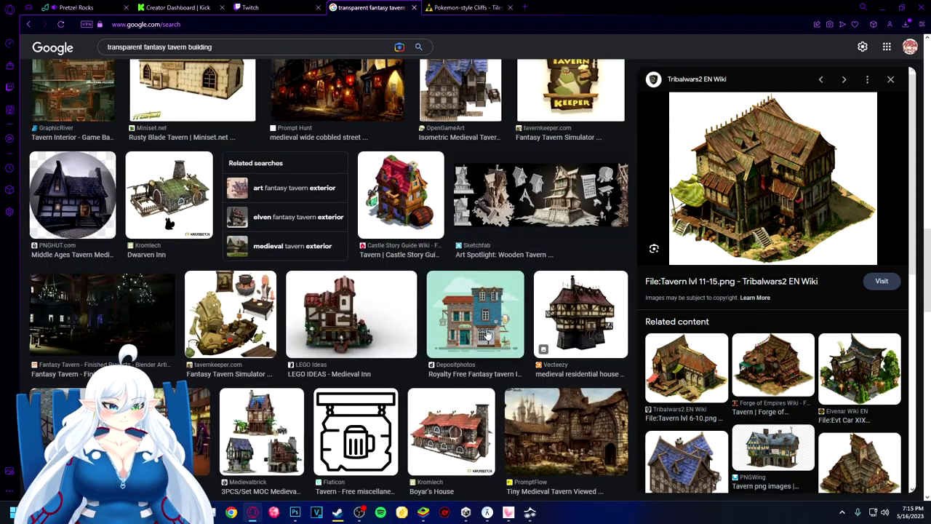
scroll(480, 332, down, 4)
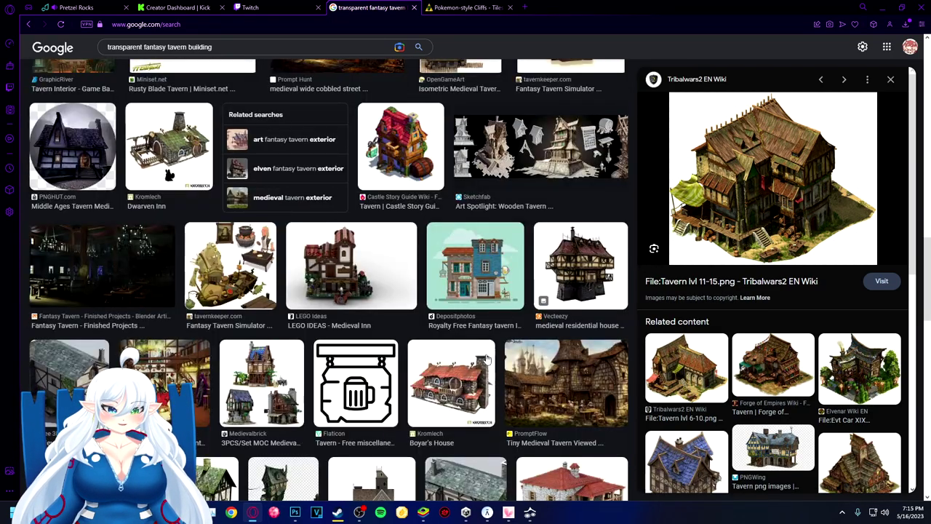
scroll(582, 329, up, 4)
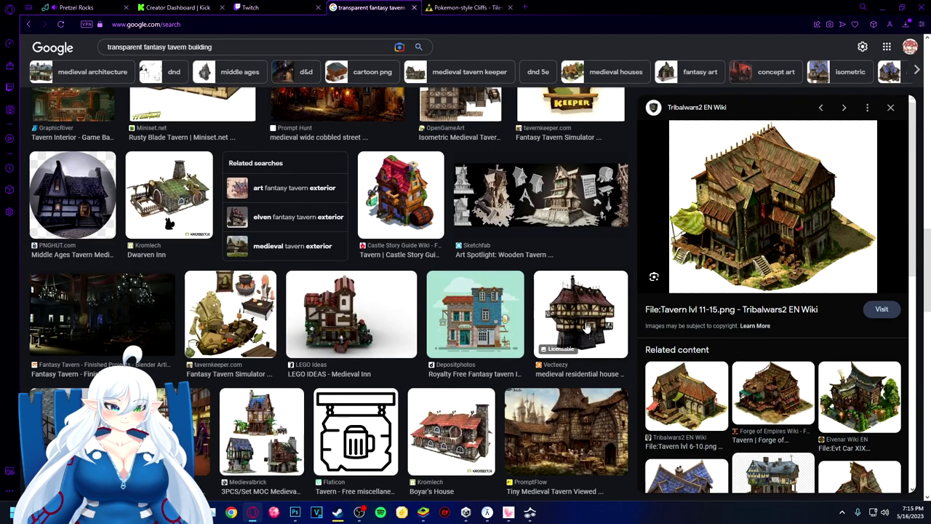
click(502, 187)
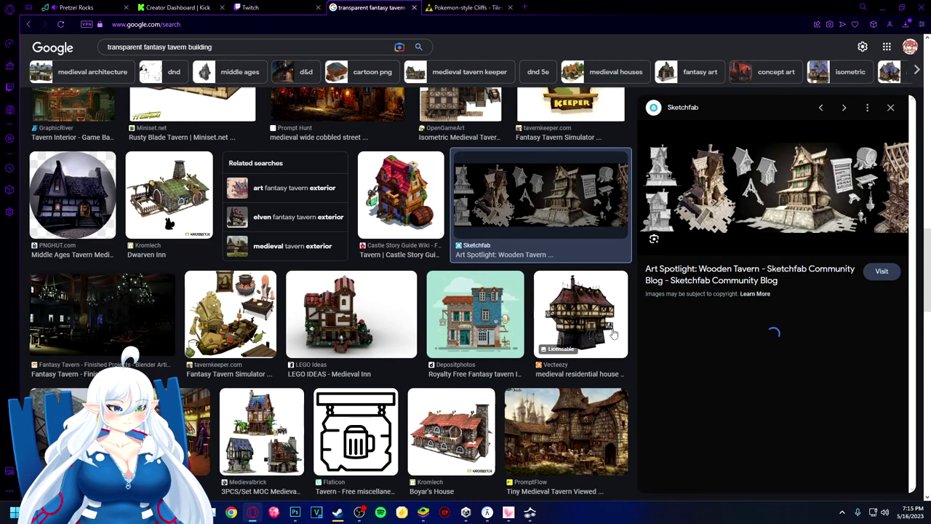
scroll(499, 321, up, 3)
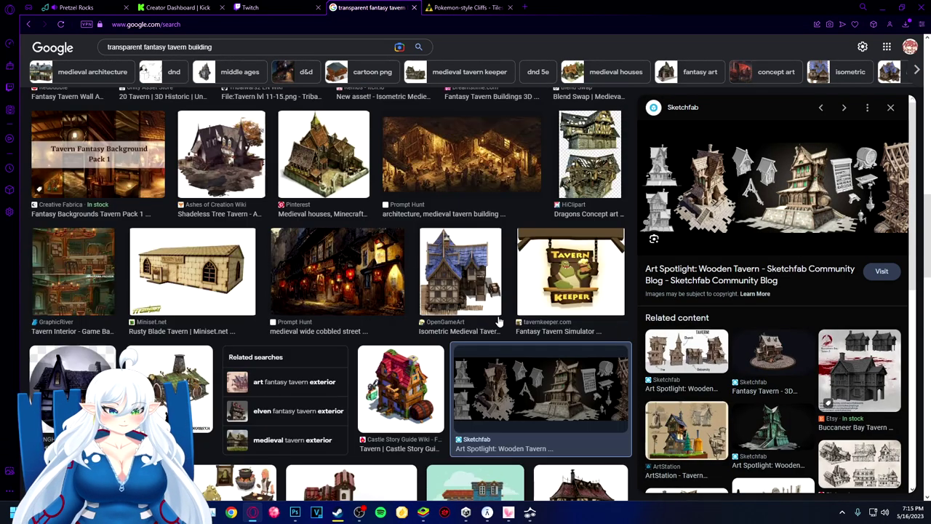
click(435, 384)
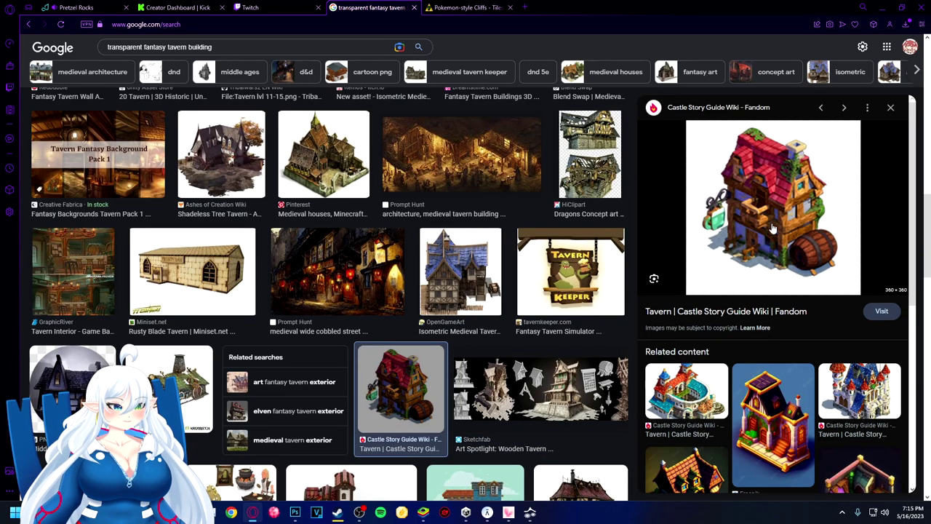
Preview the Shadeless Tree Tavern image and the related 777635 Houses image
scroll(800, 351, down, 5)
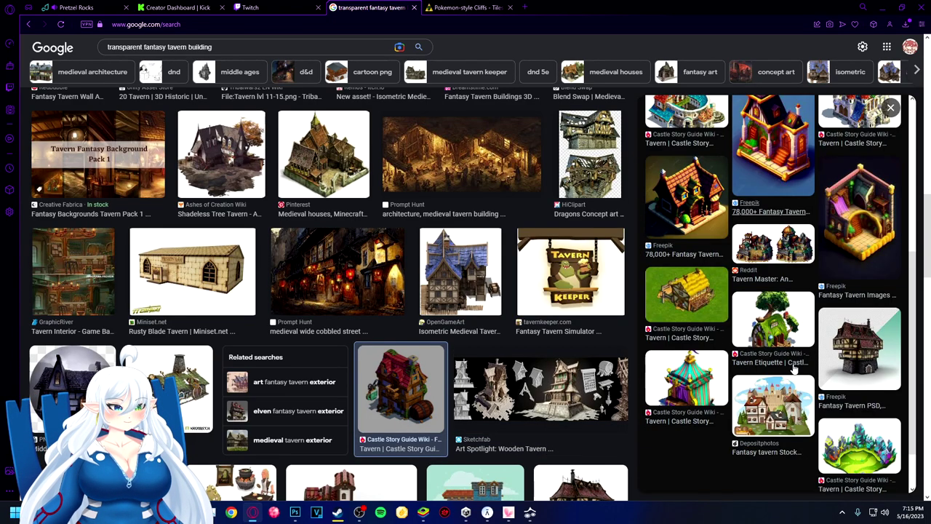
scroll(793, 370, up, 5)
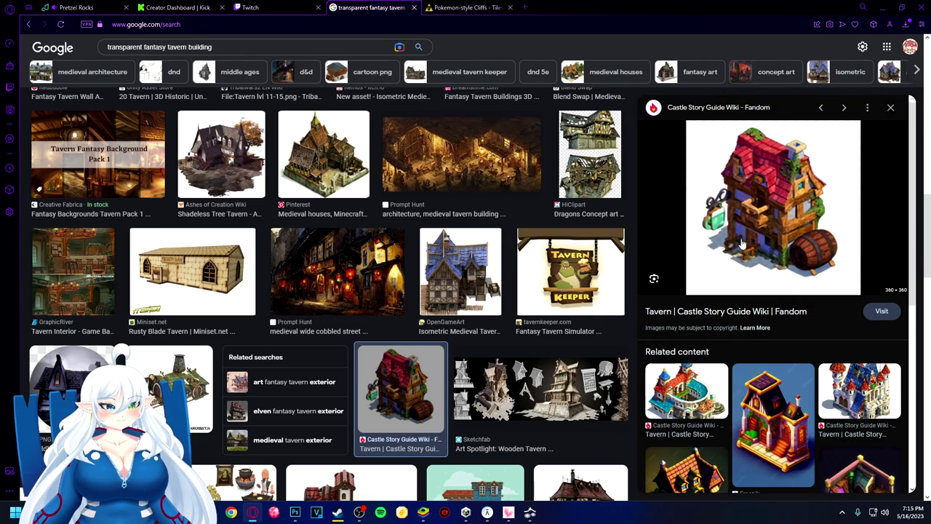
scroll(571, 265, up, 1)
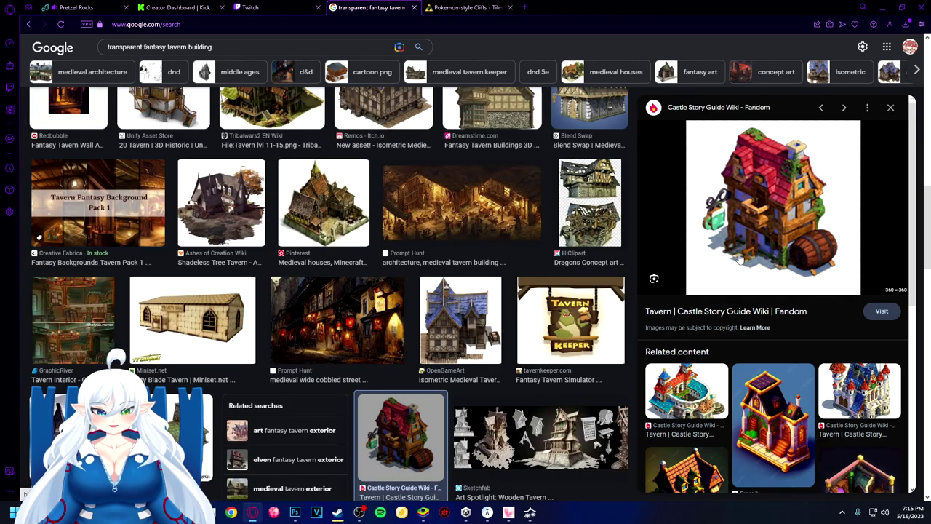
scroll(797, 312, down, 2)
scroll(509, 275, up, 2)
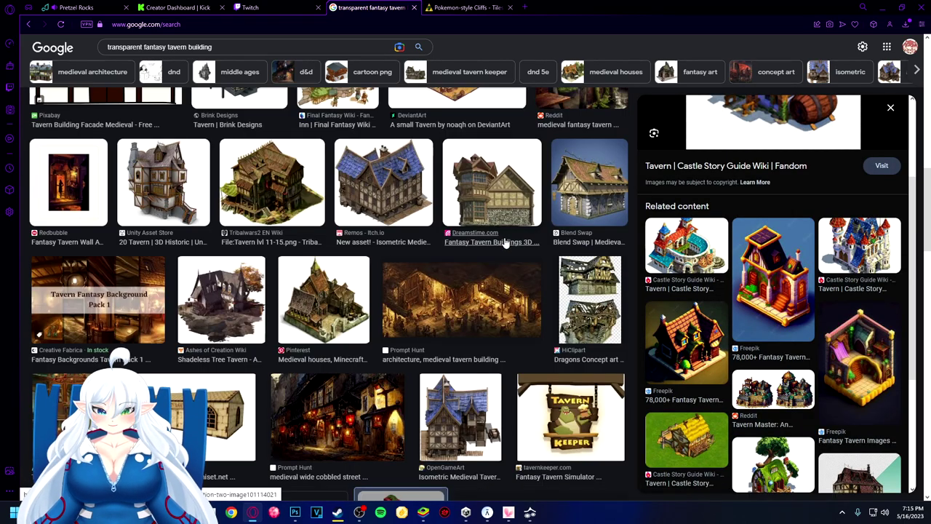
click(208, 312)
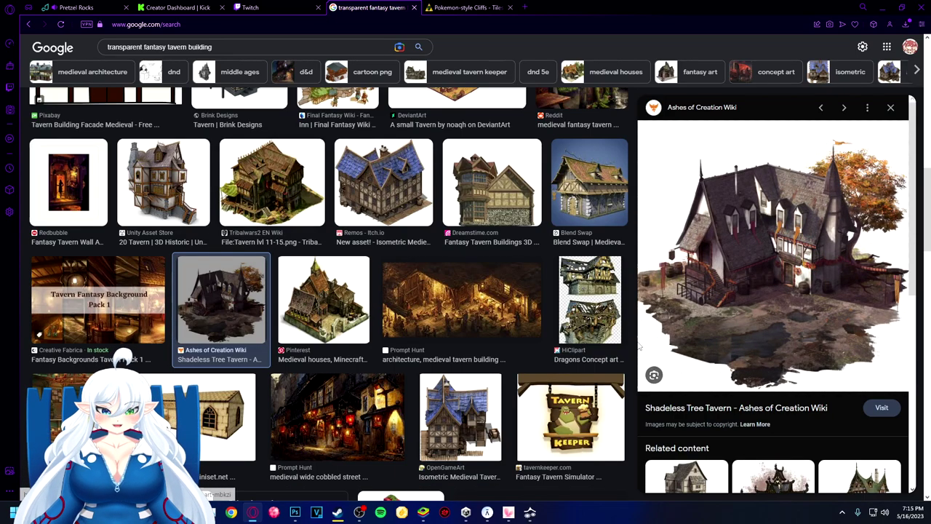
scroll(709, 320, down, 5)
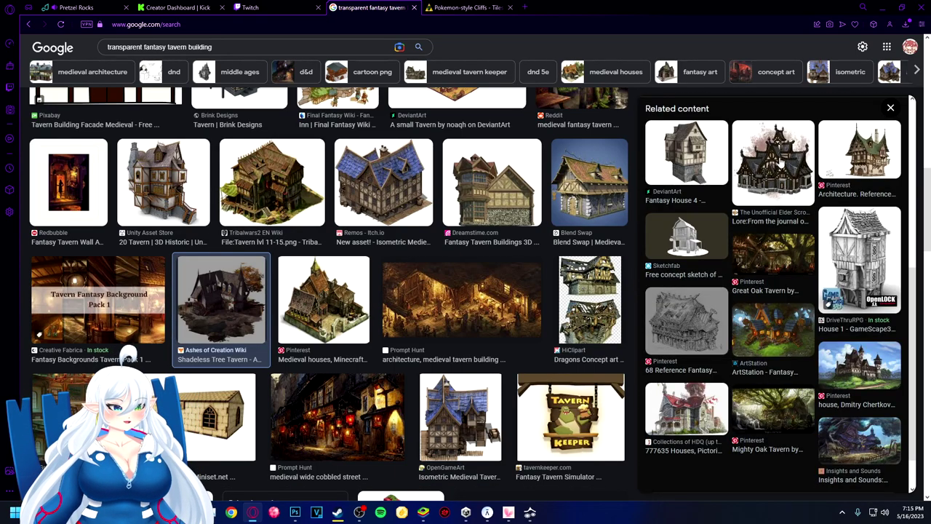
scroll(733, 360, down, 1)
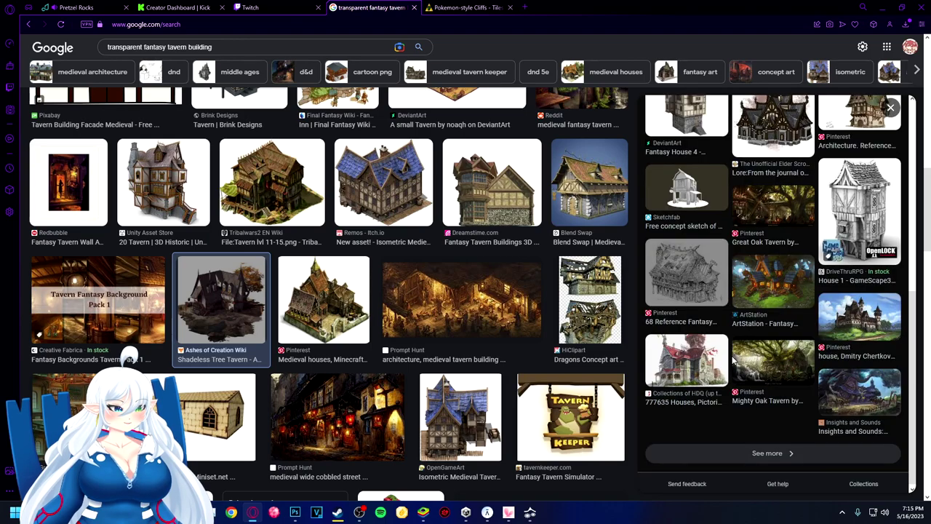
click(684, 361)
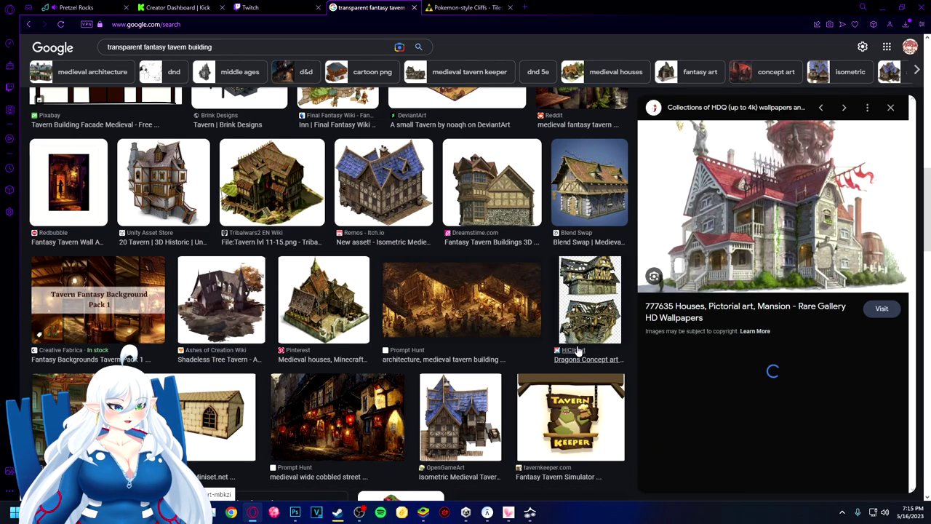
scroll(499, 277, up, 1)
scroll(499, 277, up, 4)
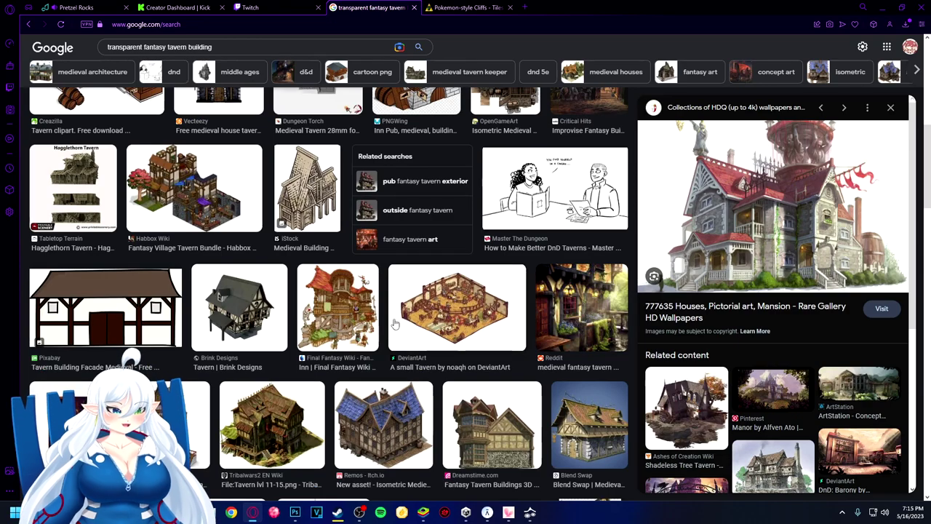
scroll(381, 310, up, 4)
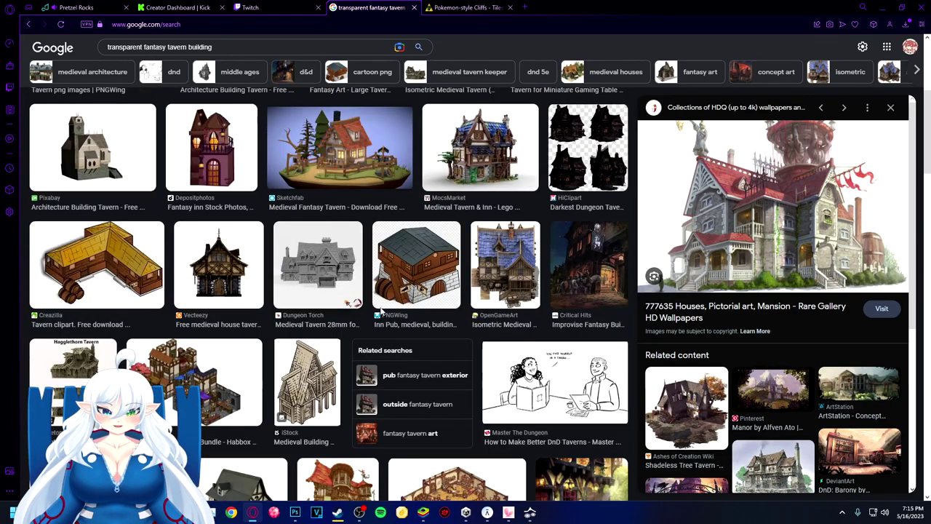
Preview the Fantasy Village Tavern Bundle image and delete 'transparent' from the search query
click(218, 379)
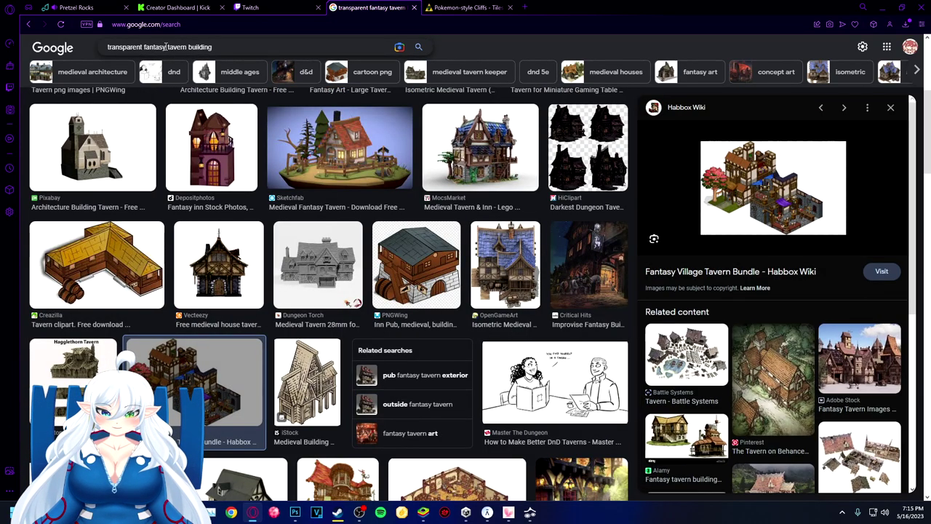
double_click(142, 46)
key(BackSpace)
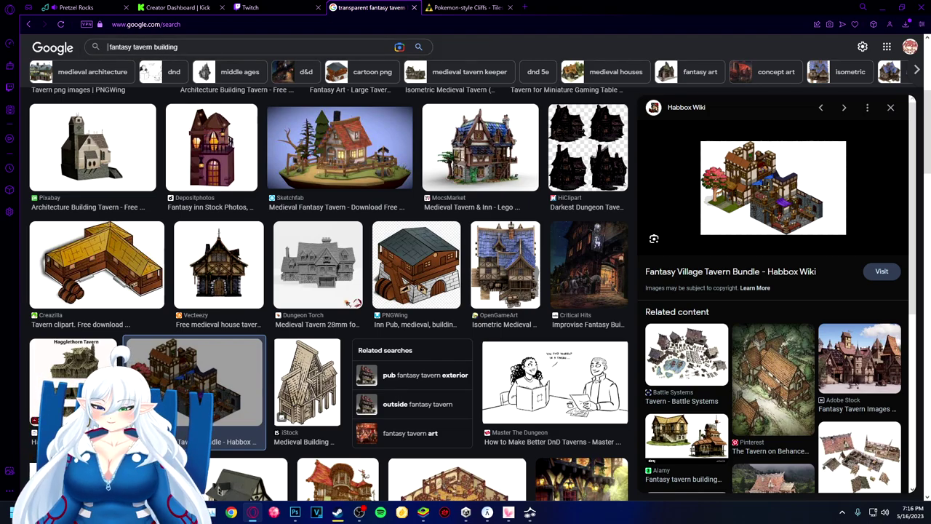
Search 'fantasy tavern building' and preview Critical Hits, Sketchfab, Adobe Stock, Pinterest and PNGEgg taverns
key(Return)
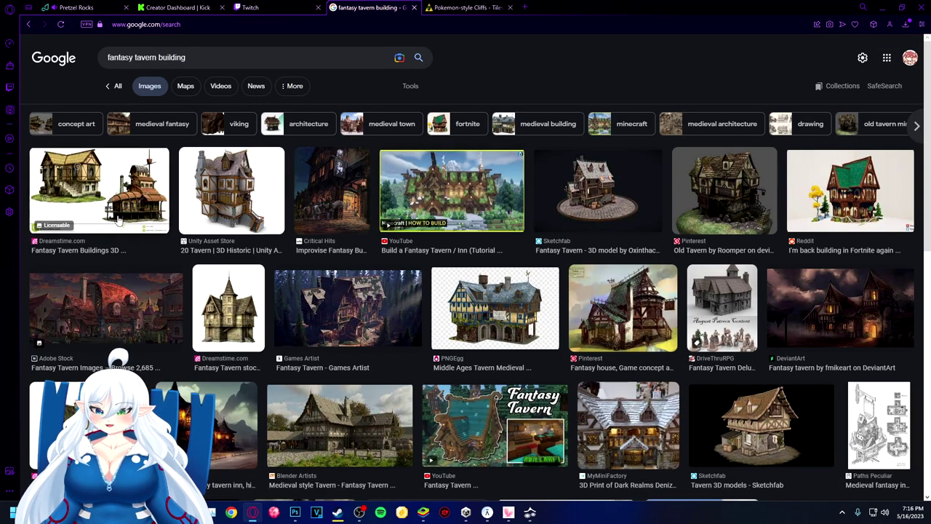
click(373, 201)
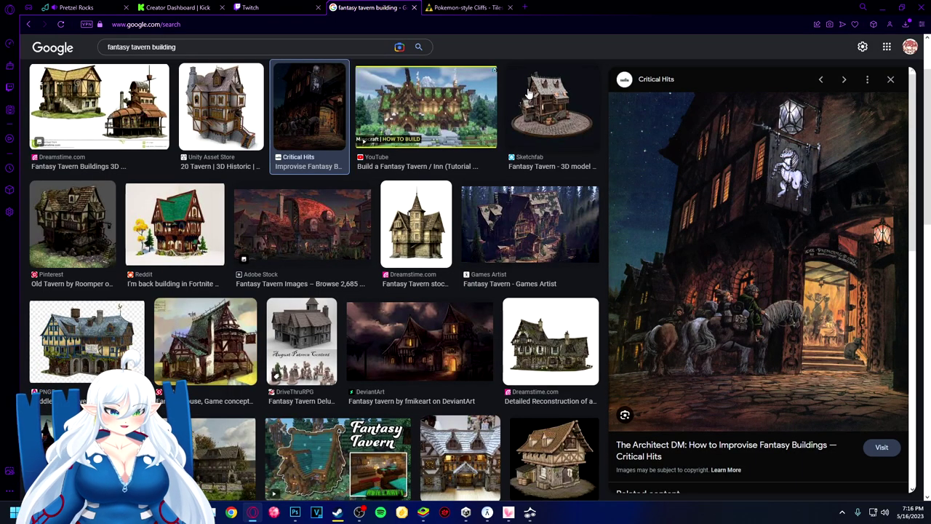
click(553, 105)
click(320, 256)
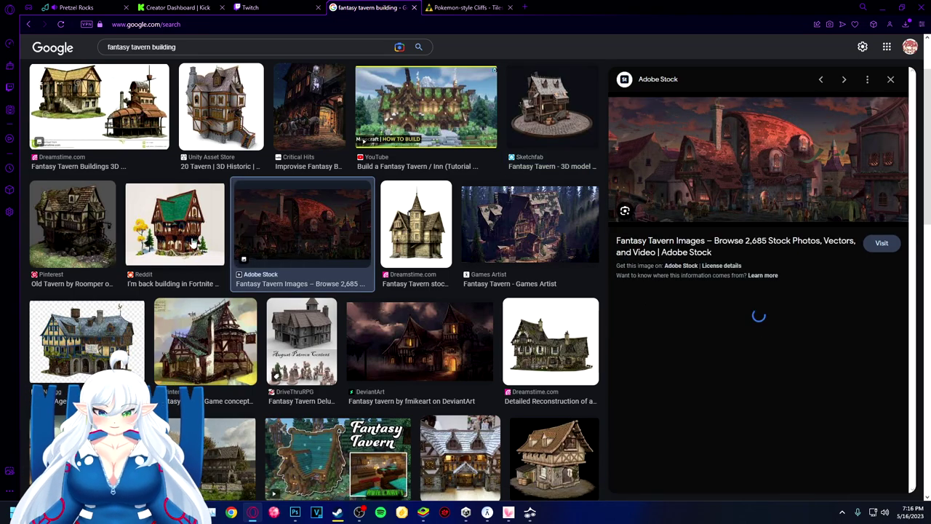
click(177, 230)
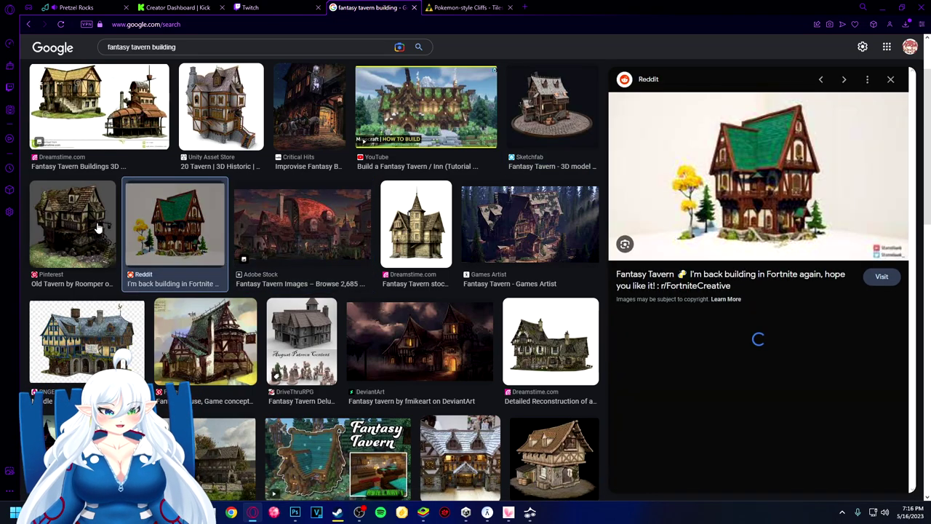
click(63, 226)
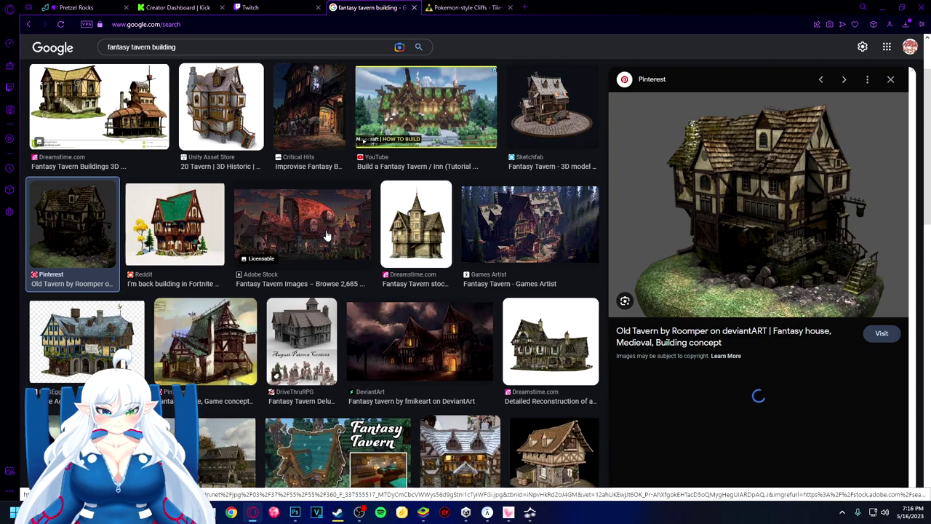
click(415, 222)
click(582, 333)
click(420, 340)
click(102, 341)
Preview the OpenArt glowing tavern, PNGWing hanging-sign tavern and Minecraft-style Medieval Fantasy Tavern
scroll(102, 341, down, 1)
scroll(102, 341, down, 2)
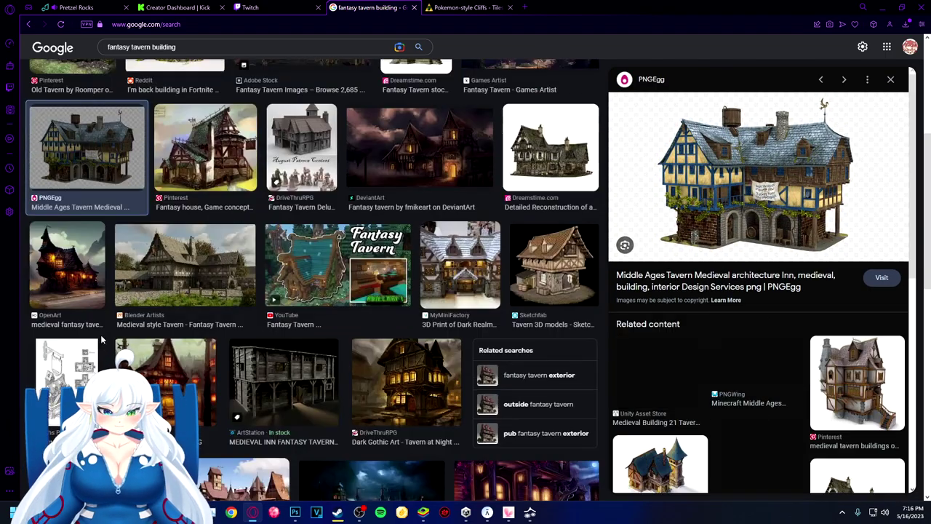
click(80, 281)
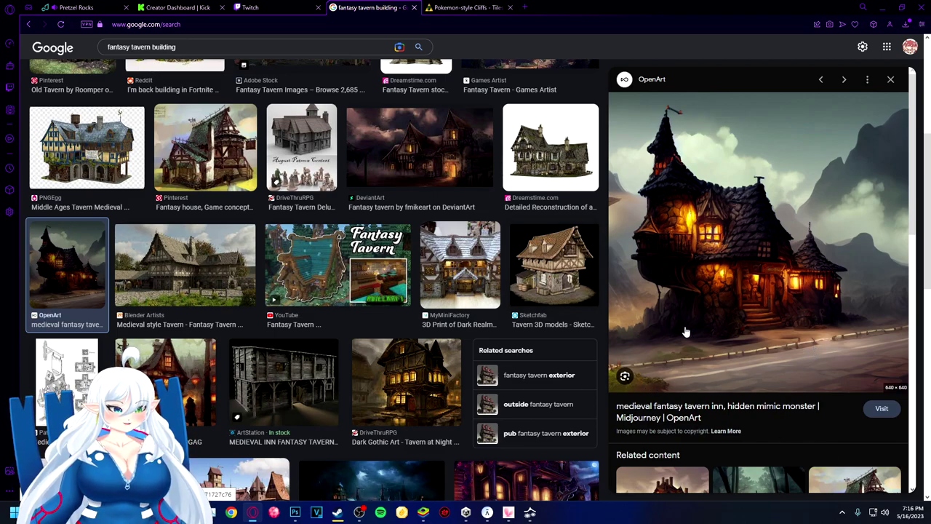
scroll(684, 333, down, 3)
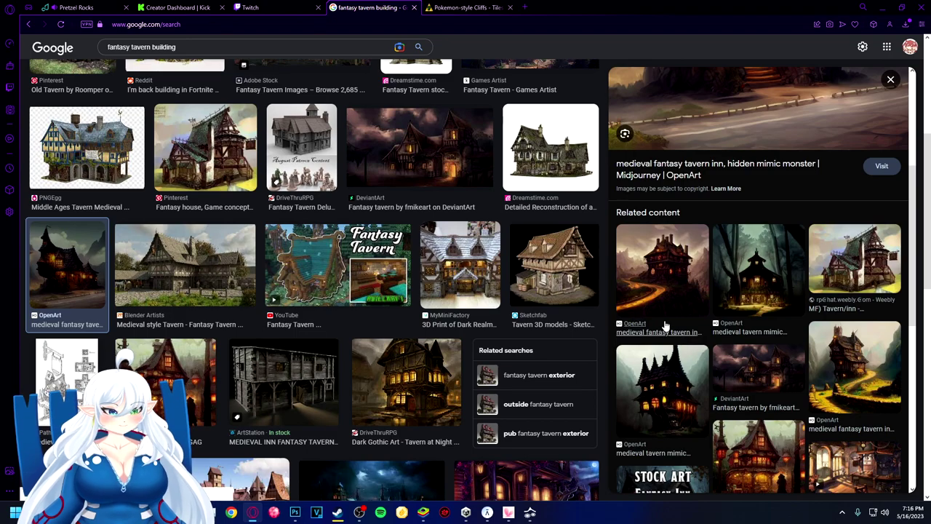
click(665, 325)
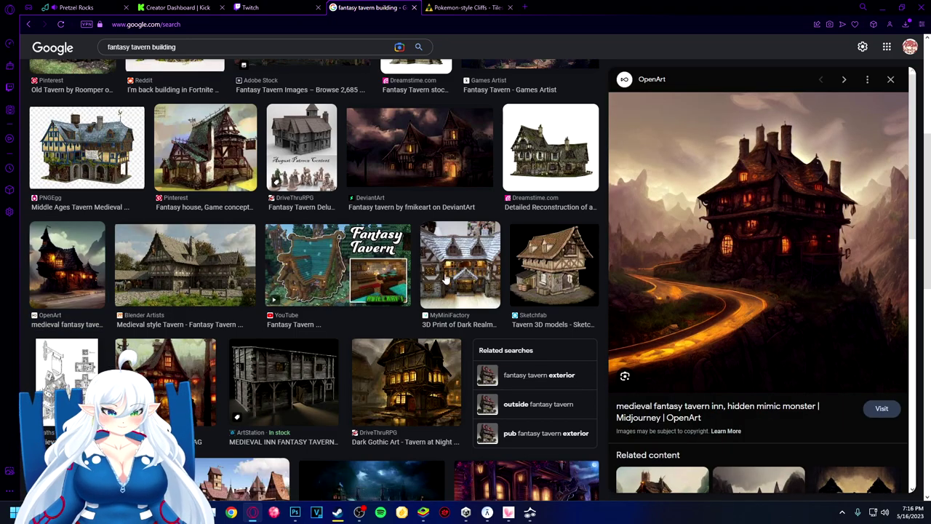
click(547, 275)
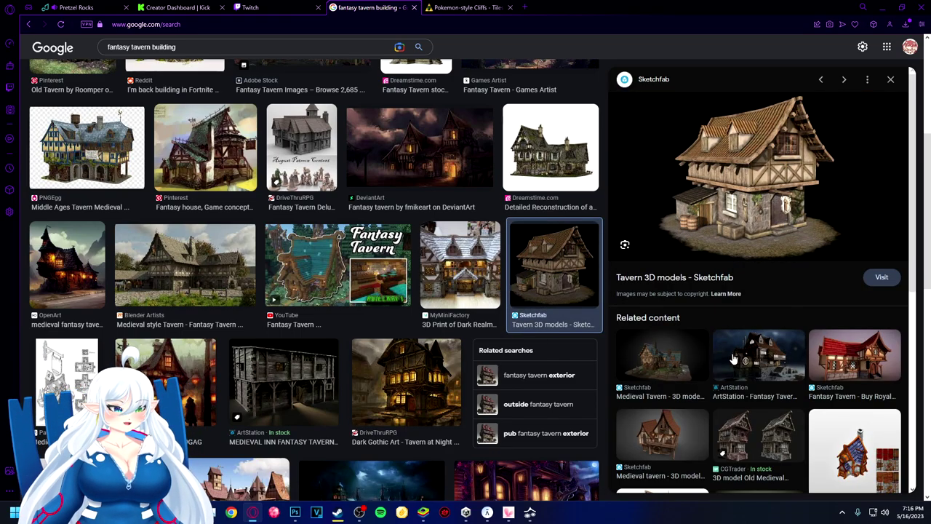
scroll(318, 322, down, 5)
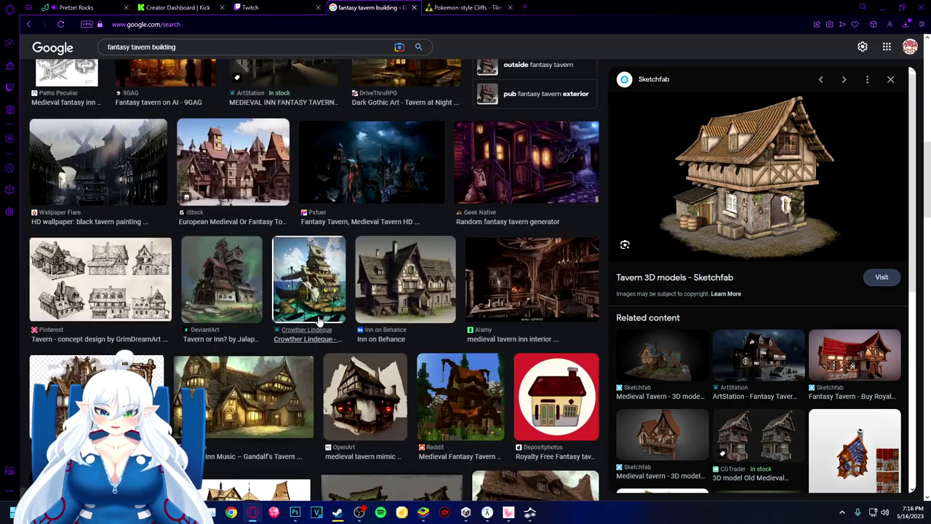
scroll(318, 322, down, 3)
click(124, 216)
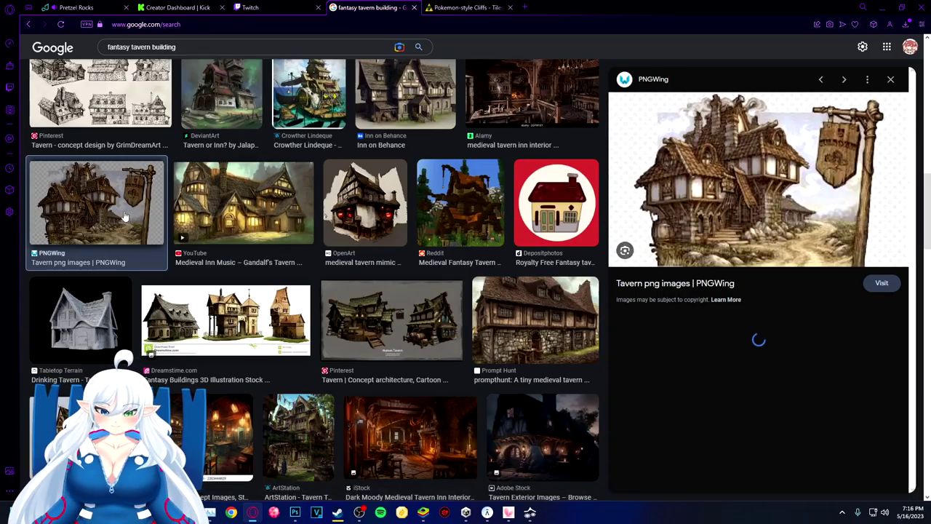
click(253, 215)
click(373, 232)
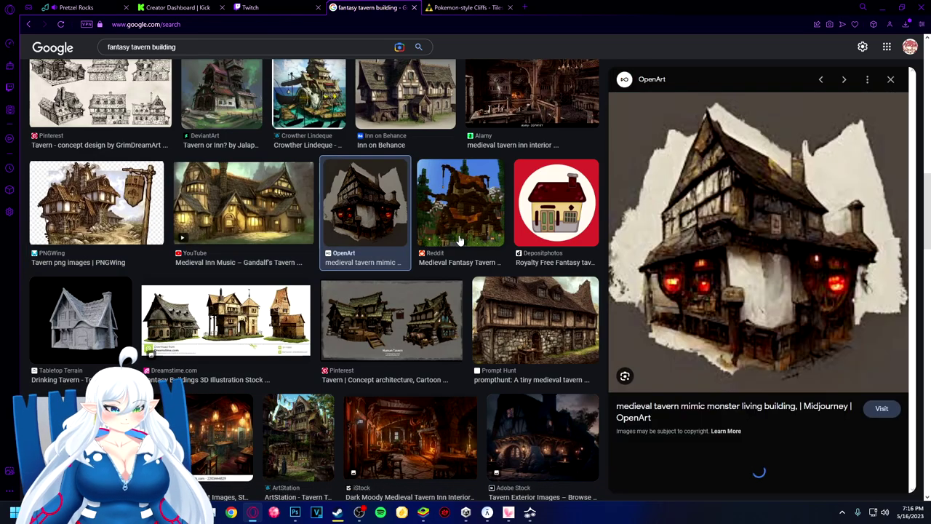
click(463, 218)
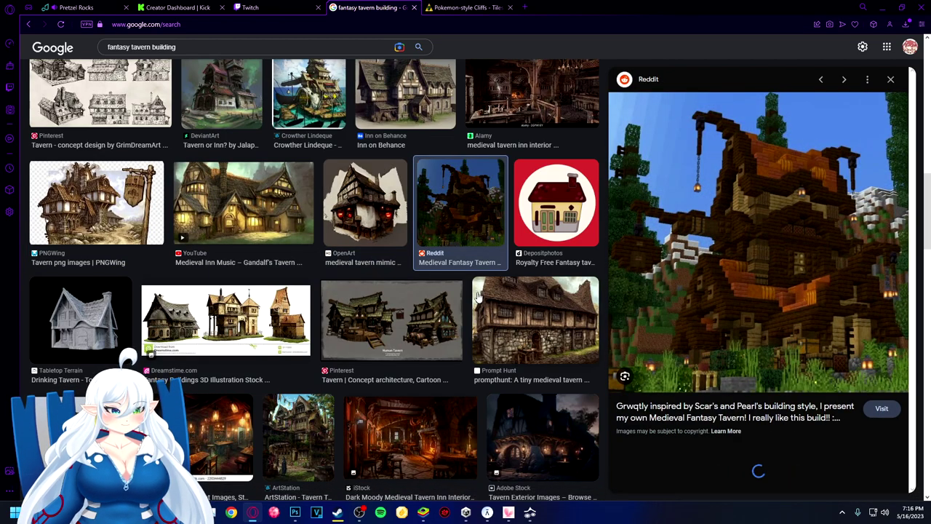
Preview the Pinterest concept and Fantasy Buildings images, then copy the night-time tavern image
scroll(476, 297, down, 2)
click(411, 227)
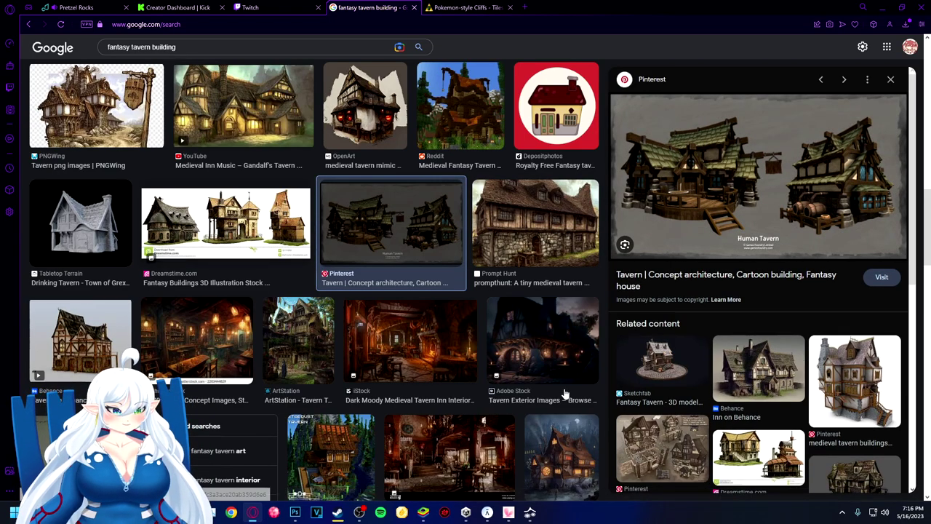
click(240, 222)
scroll(254, 352, down, 3)
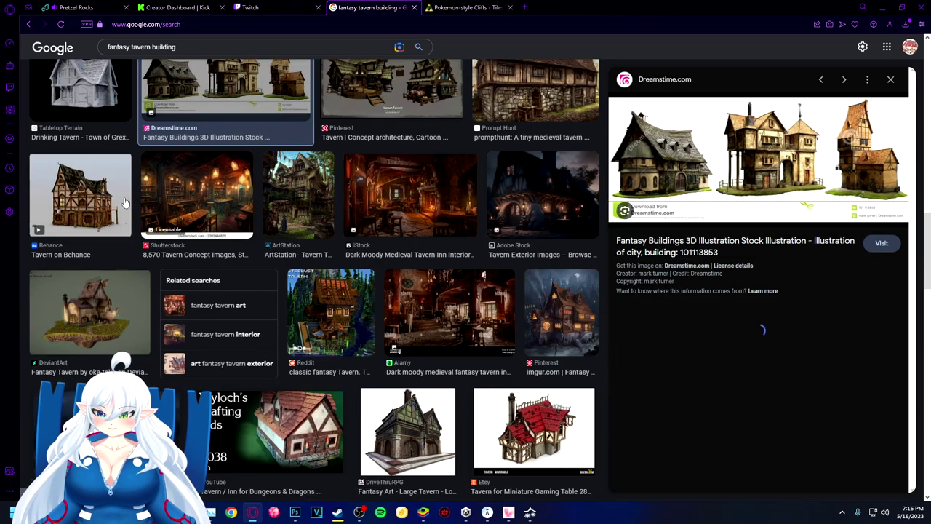
click(571, 317)
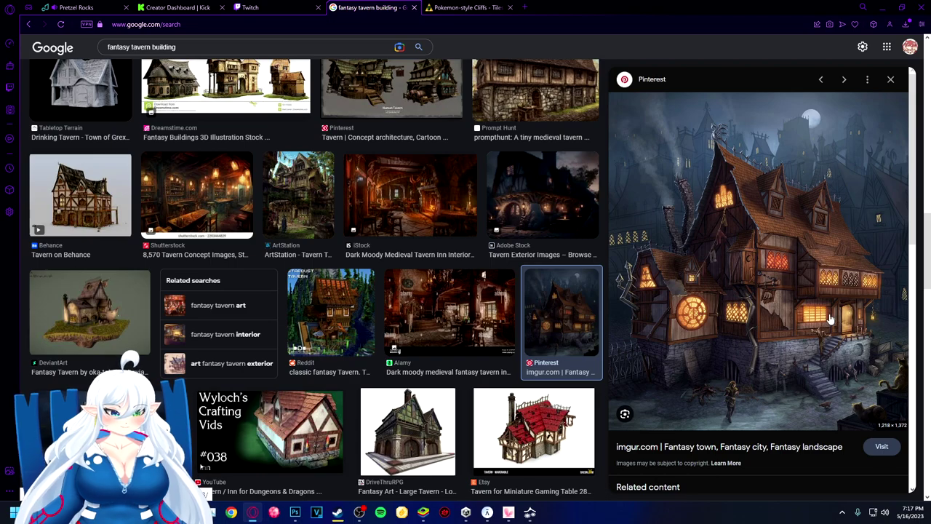
right_click(827, 318)
click(734, 186)
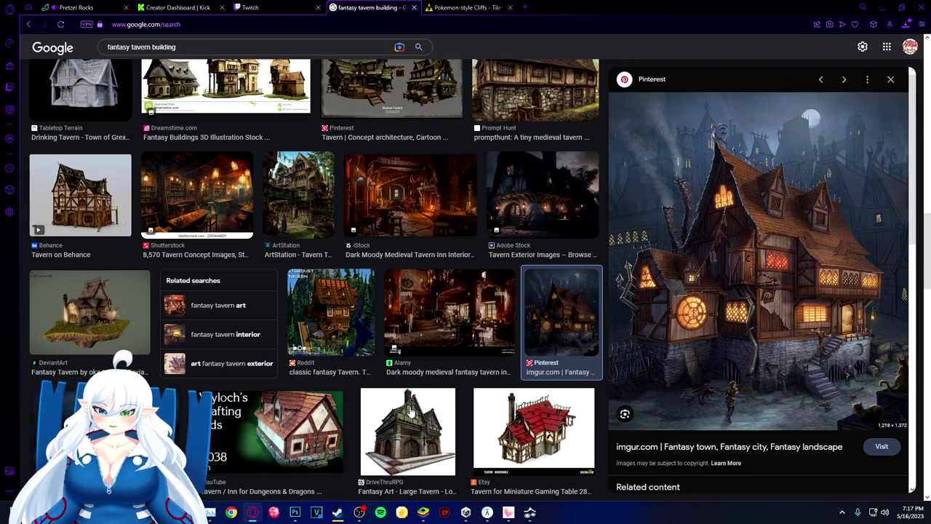
Preview the Fawlty Manor, Medieval Town Model Kit, Coaching Inn and Fantasy Tavern PSD results
scroll(410, 411, down, 5)
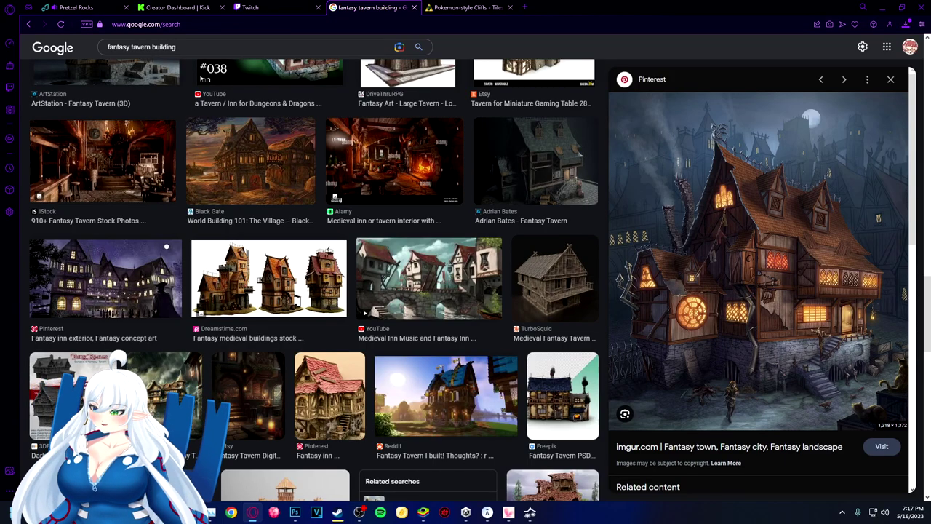
click(294, 285)
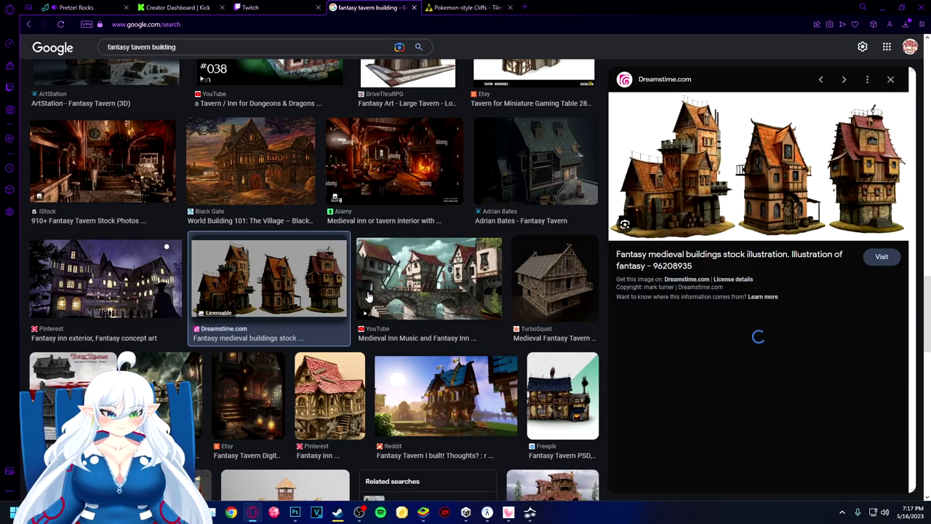
scroll(542, 367, down, 2)
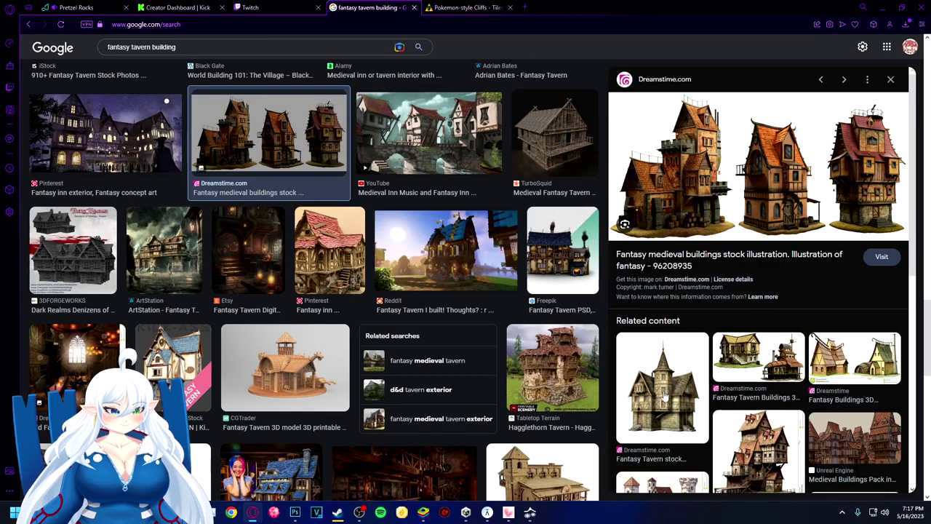
scroll(664, 397, down, 1)
scroll(435, 359, down, 3)
click(154, 233)
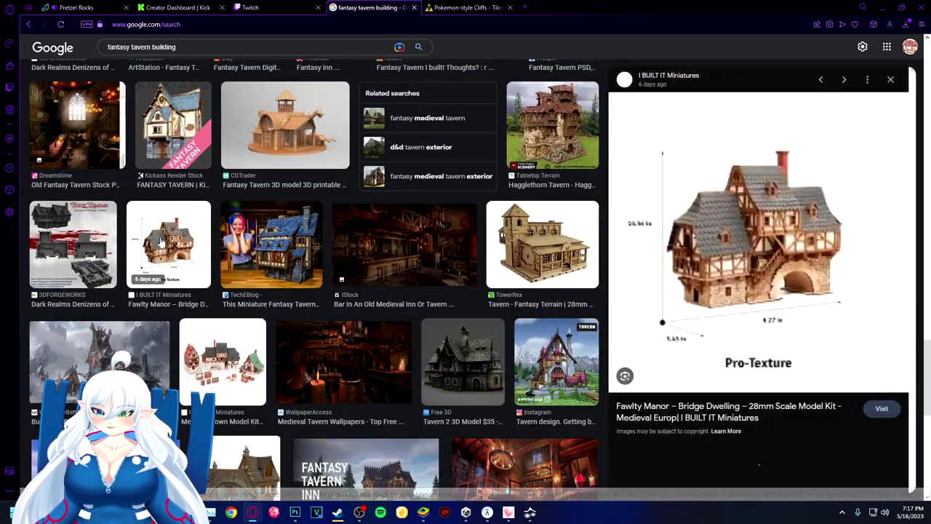
scroll(328, 329, down, 1)
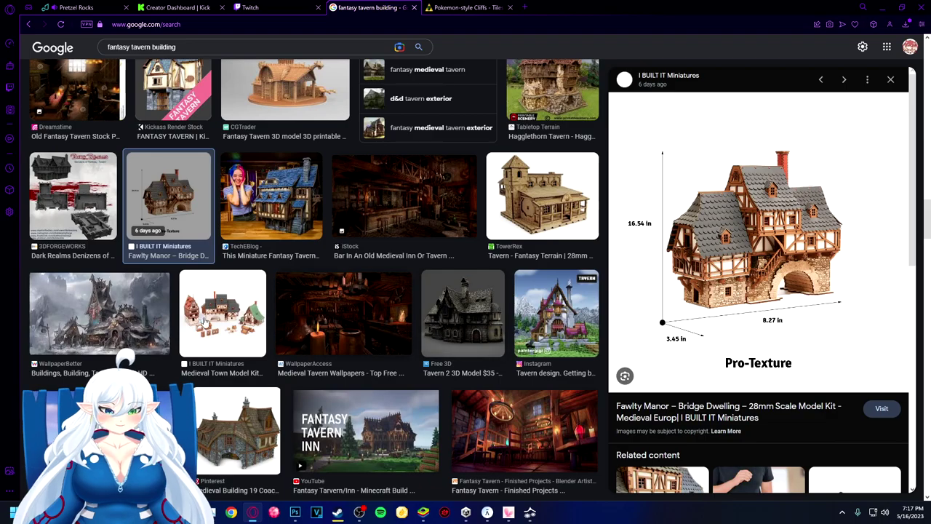
click(193, 320)
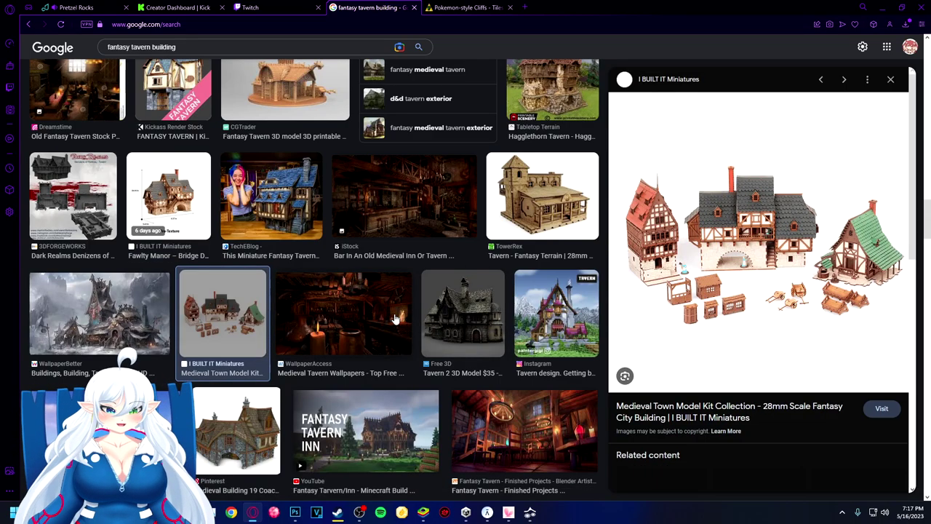
scroll(396, 319, down, 3)
click(236, 308)
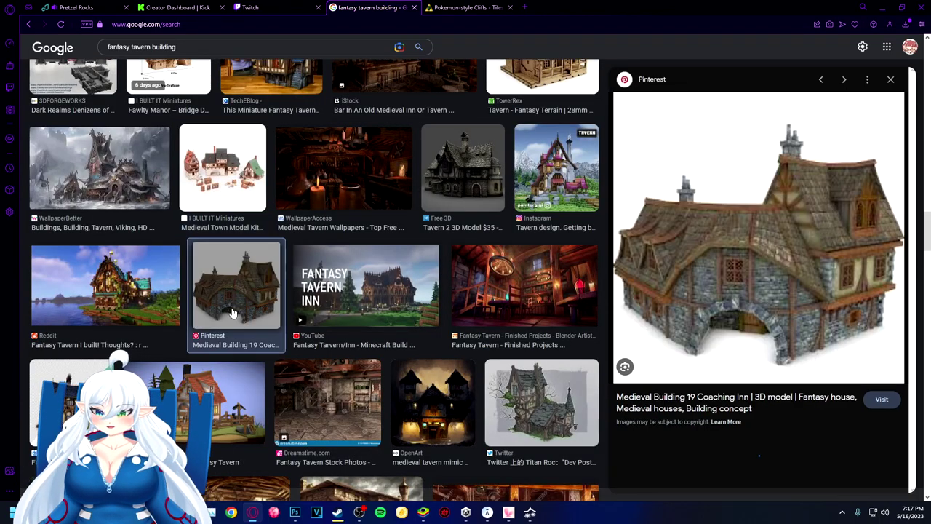
click(71, 404)
Scroll far down the results and preview the Inn on Behance picture
scroll(283, 361, down, 3)
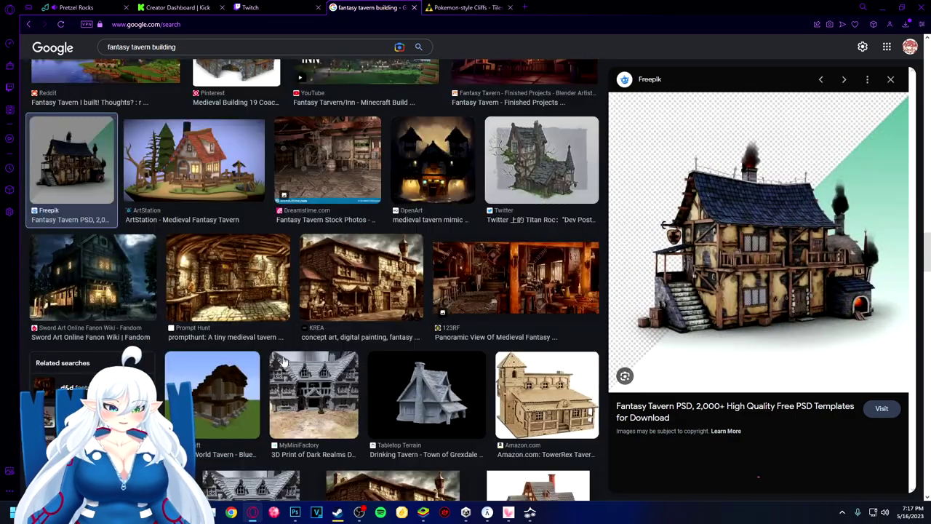
scroll(367, 373, down, 3)
scroll(218, 312, down, 2)
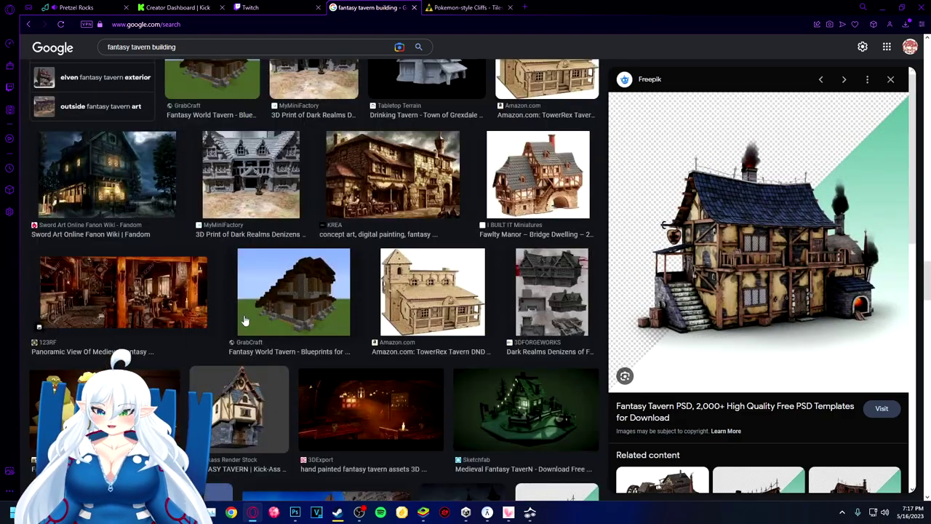
scroll(282, 325, down, 4)
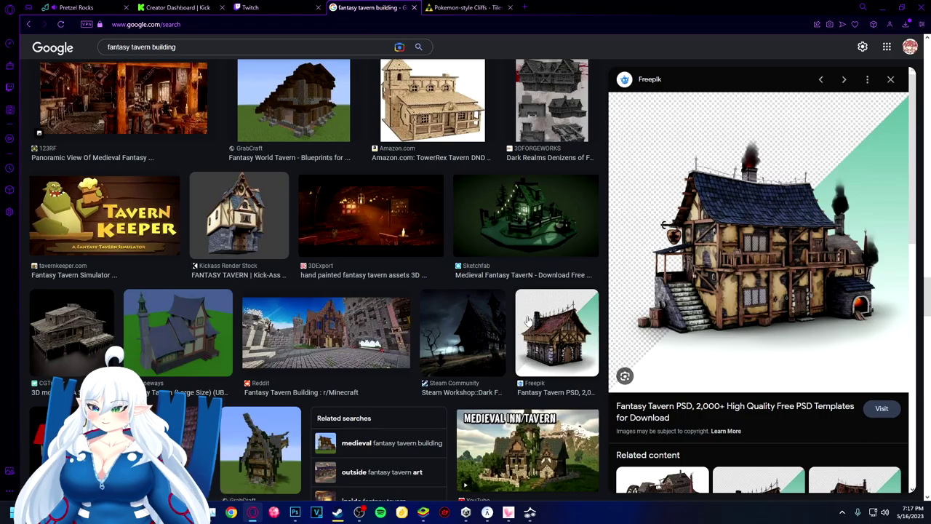
scroll(282, 326, down, 4)
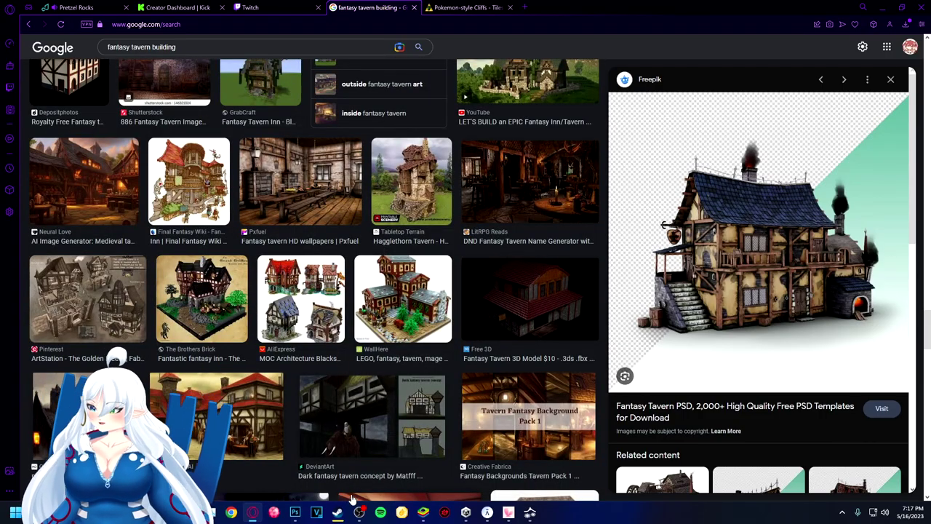
scroll(340, 359, down, 2)
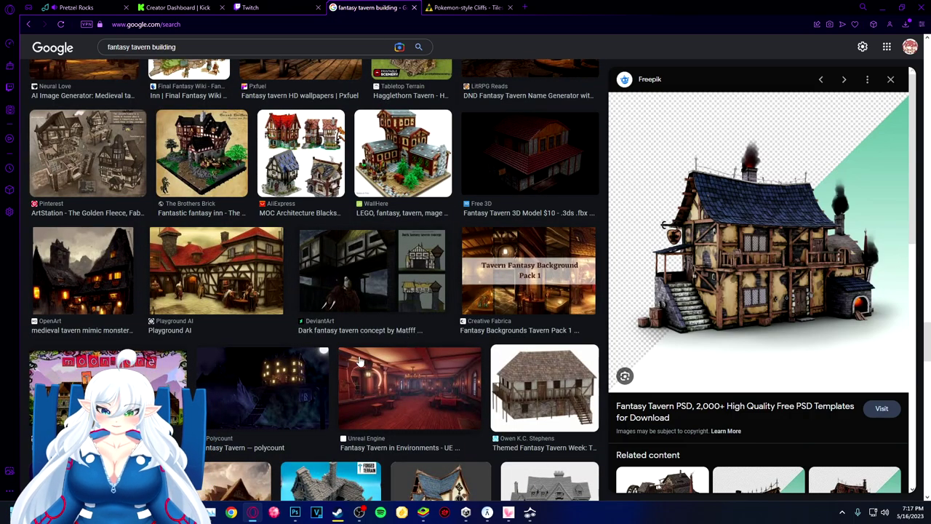
scroll(358, 360, down, 4)
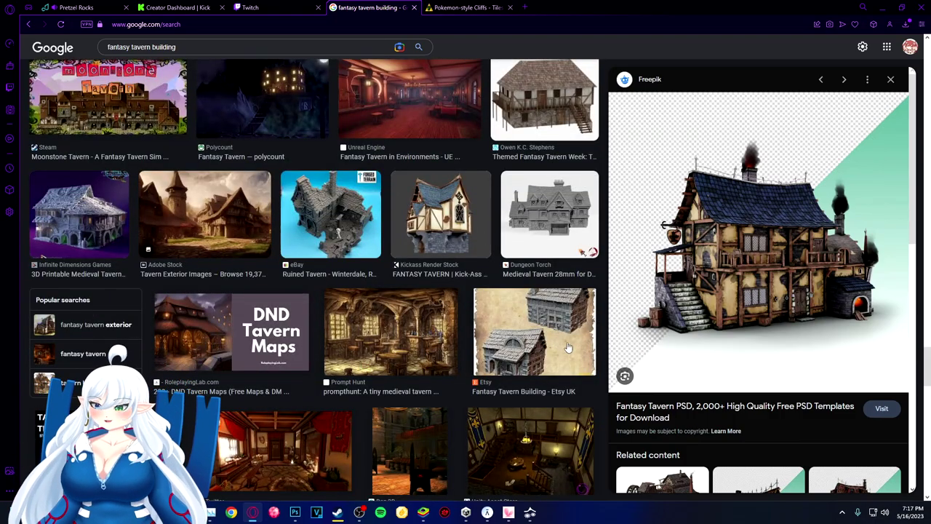
scroll(509, 334, down, 3)
scroll(349, 306, down, 2)
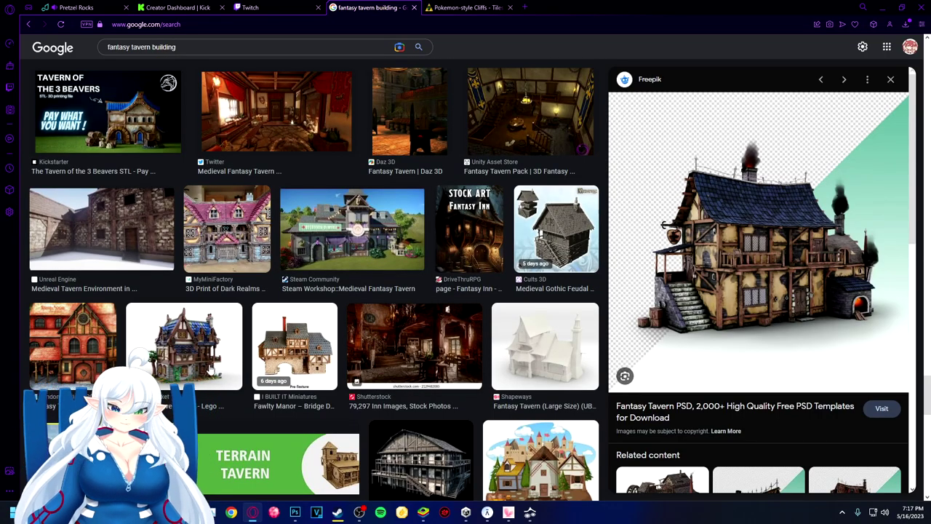
scroll(211, 371, down, 8)
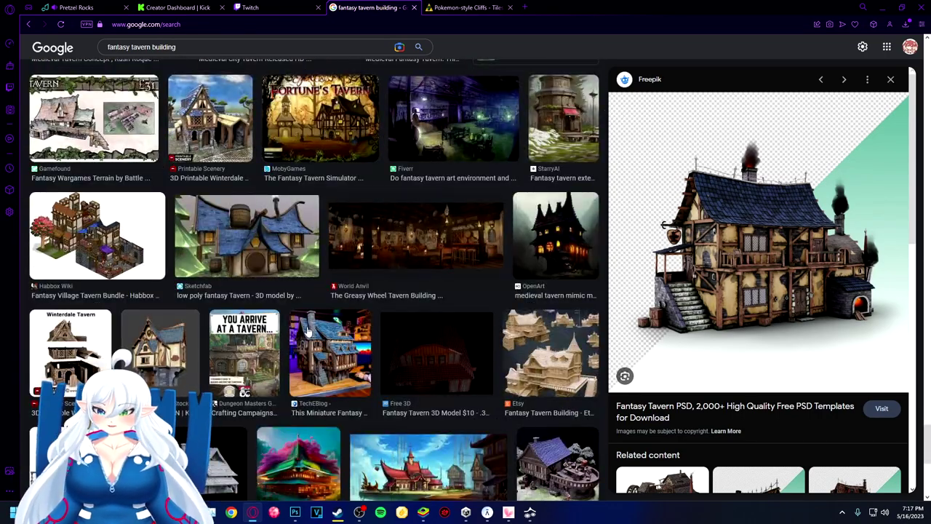
scroll(308, 331, down, 3)
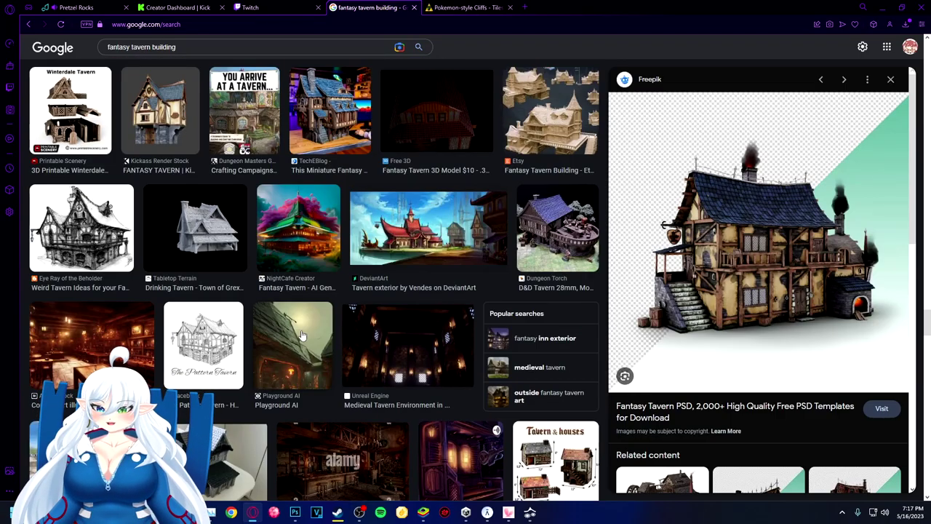
scroll(302, 335, down, 1)
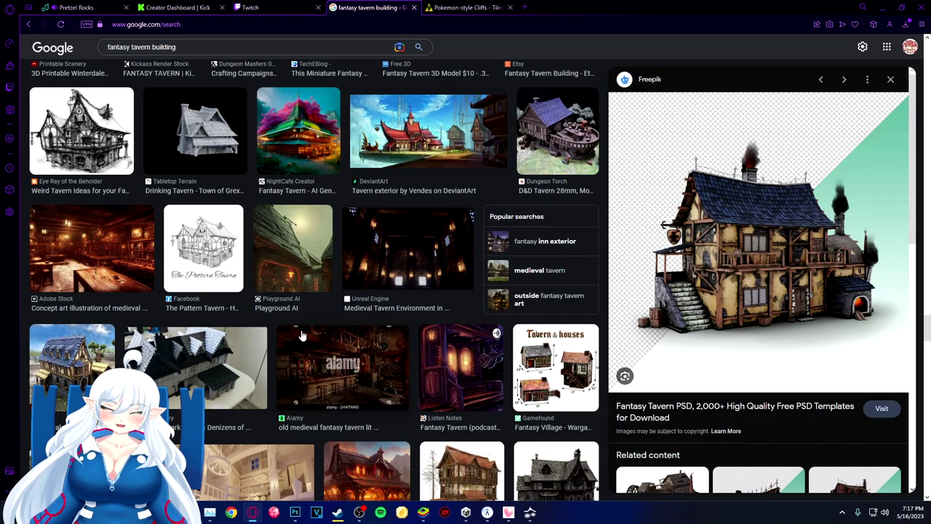
scroll(302, 335, down, 3)
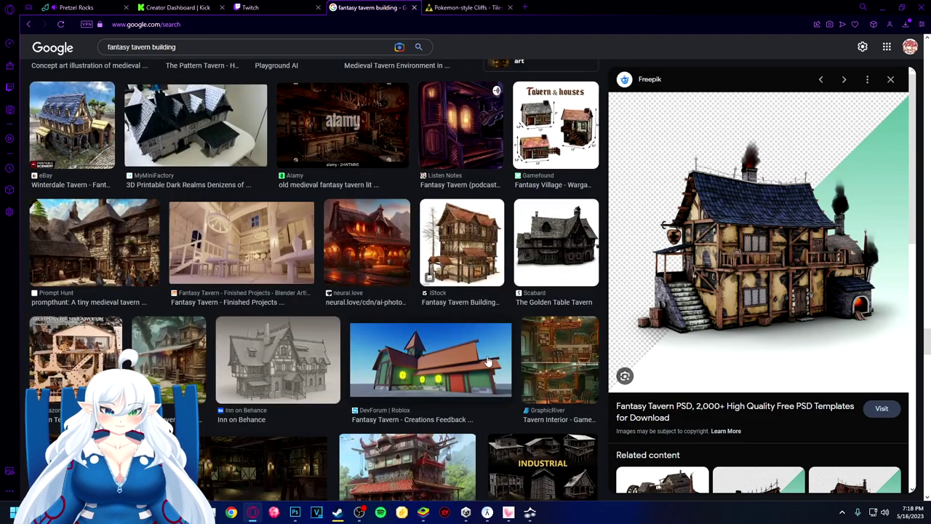
scroll(482, 365, down, 2)
click(295, 198)
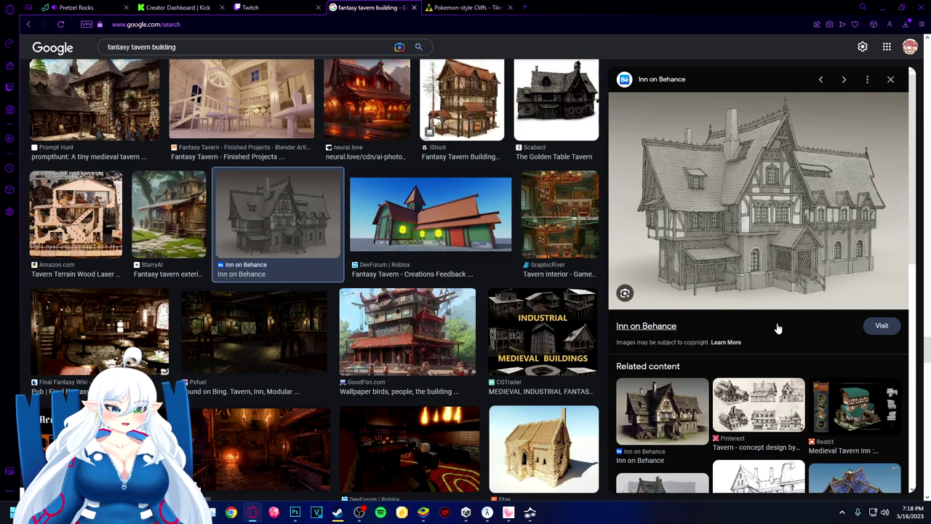
Save the coloured Inn on Behance image as 8b797f73116915.5bfece8e890f4.jpg
click(687, 422)
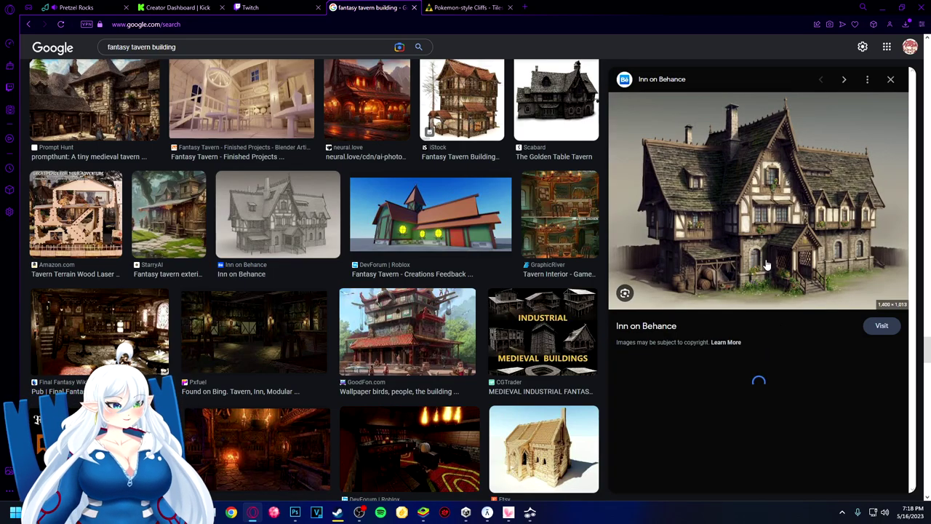
right_click(745, 212)
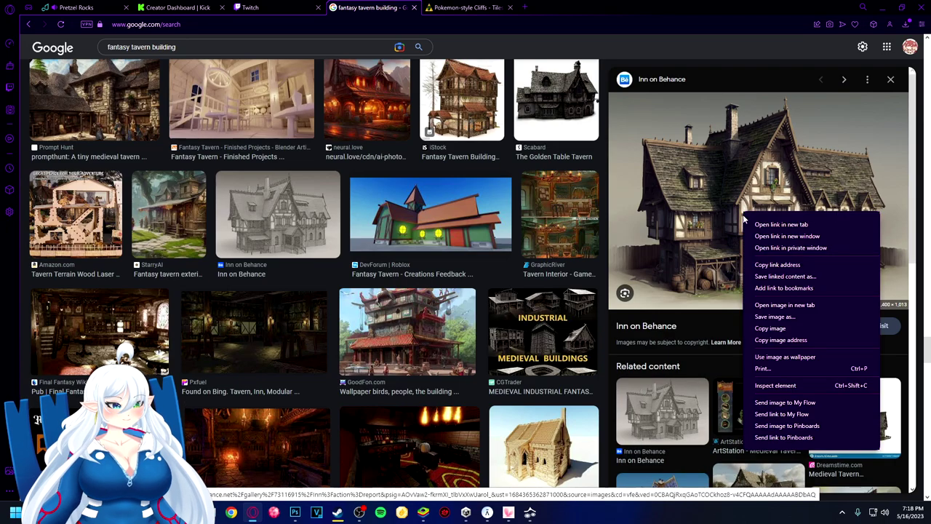
click(774, 317)
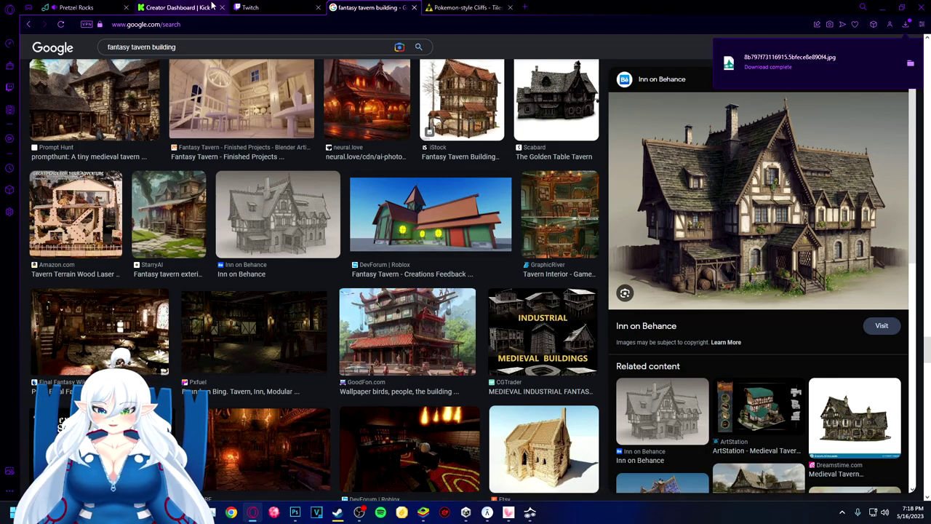
mouse_move(357, 511)
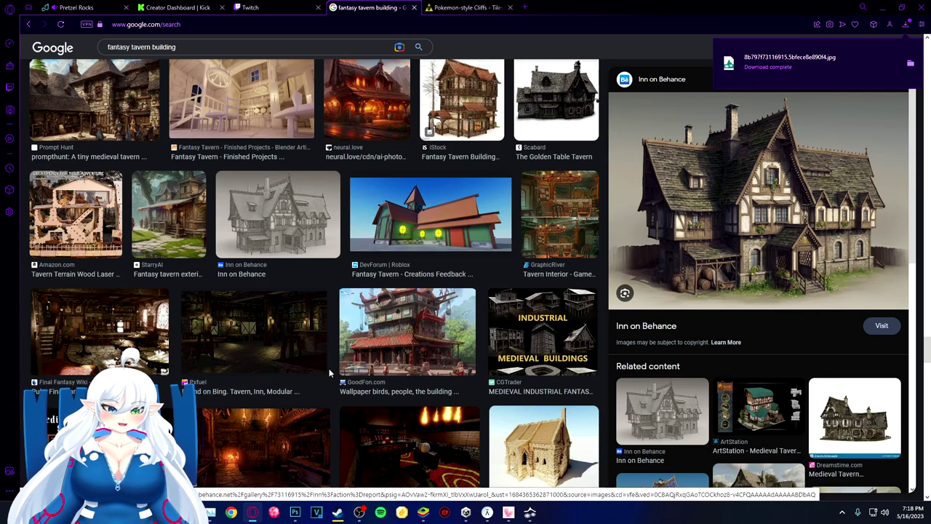
Scale the placed inn picture down beside Research house and draw a text box beneath it
click(295, 512)
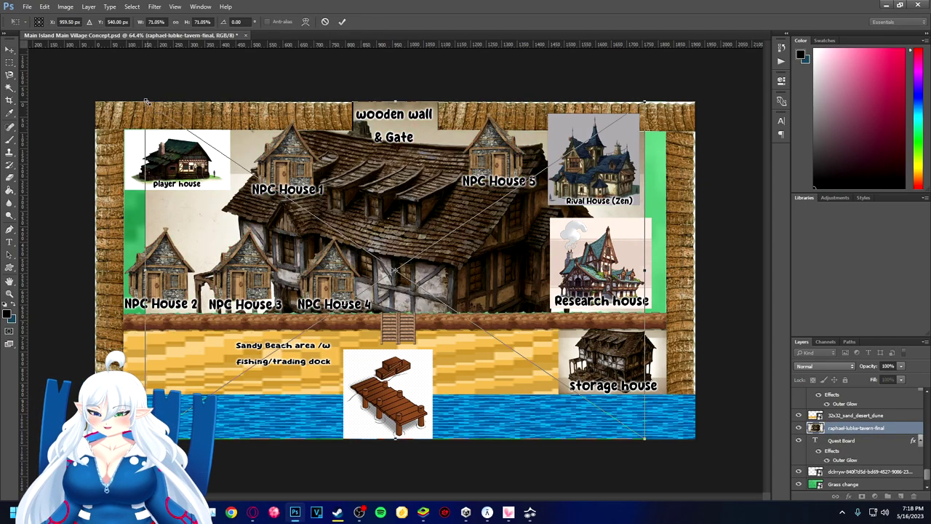
drag(145, 101, 491, 334)
drag(544, 385, 458, 251)
key(Escape)
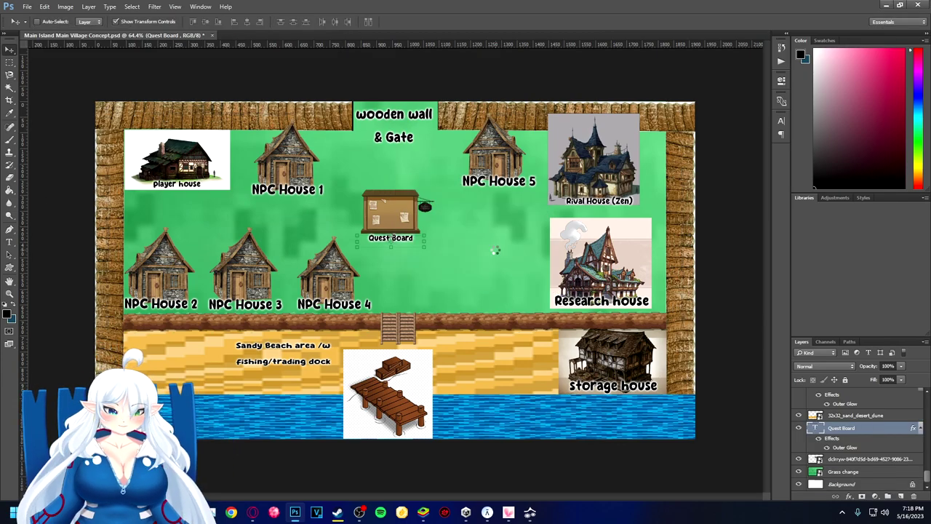
drag(407, 264, 486, 255)
drag(405, 212, 456, 248)
key(Return)
click(10, 242)
drag(445, 290, 531, 305)
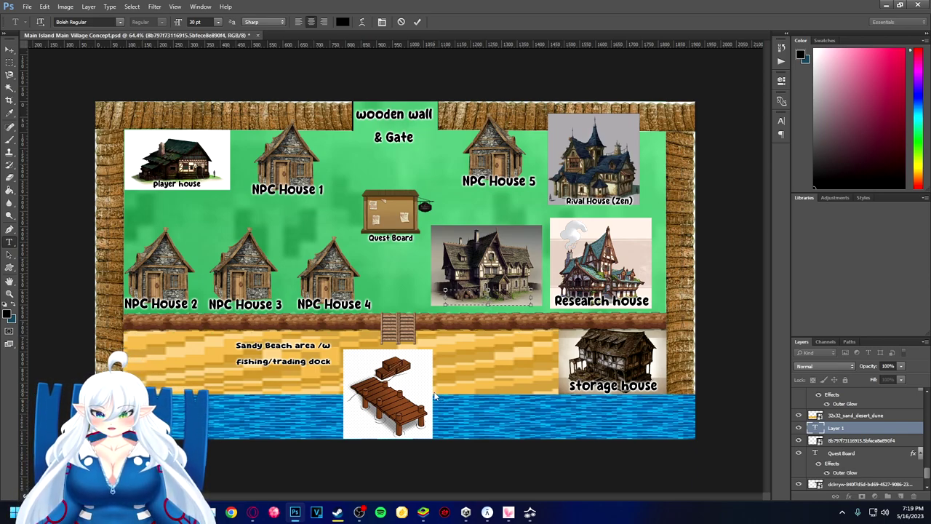
Type 'Tavern' as the label, widen its box, and paste the Outer Glow layer style onto it
text(Tavern)
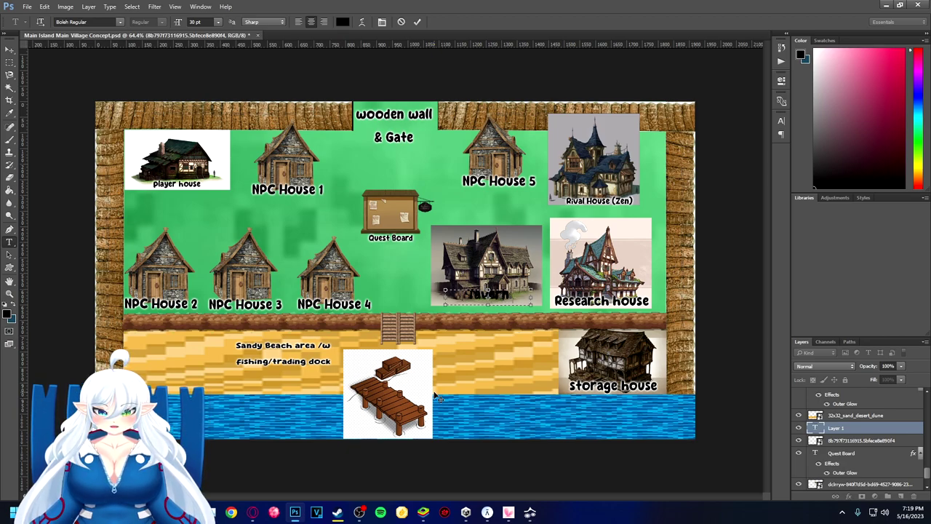
key(ctrl+a)
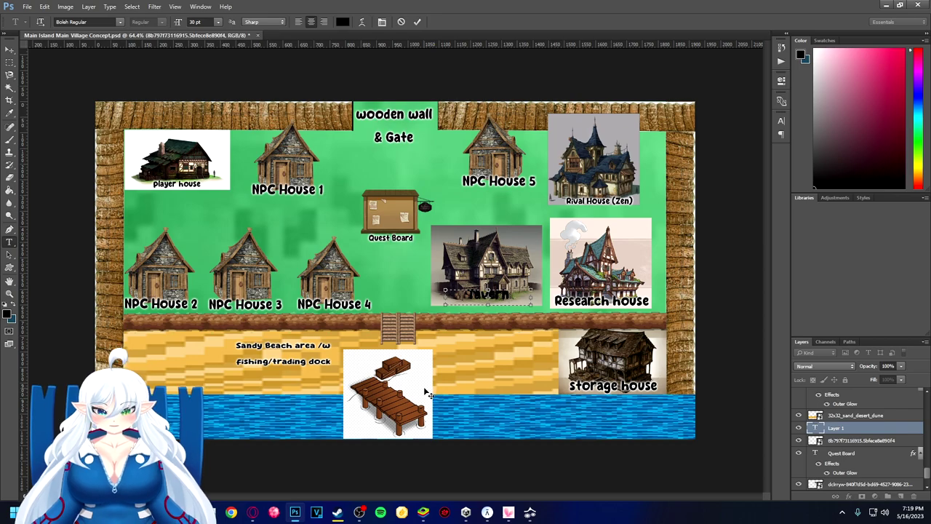
drag(531, 298, 499, 297)
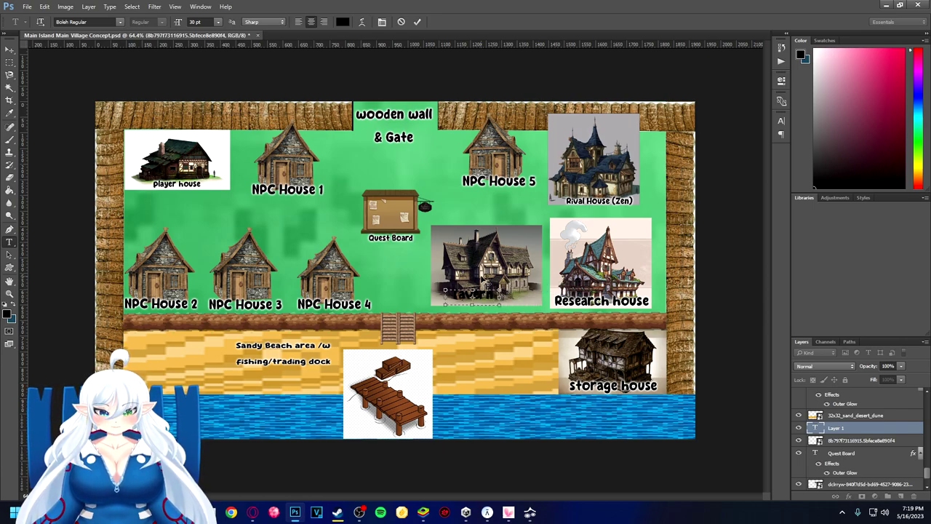
click(880, 389)
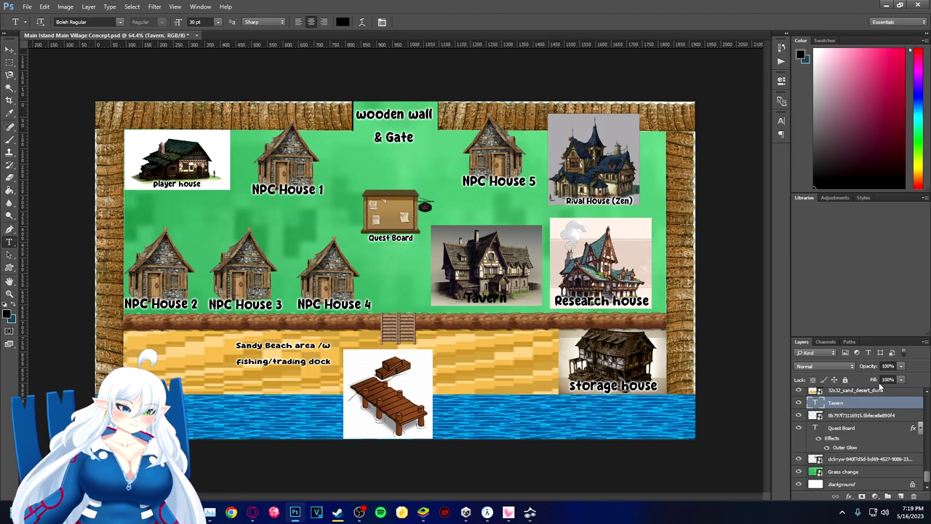
right_click(855, 403)
click(767, 393)
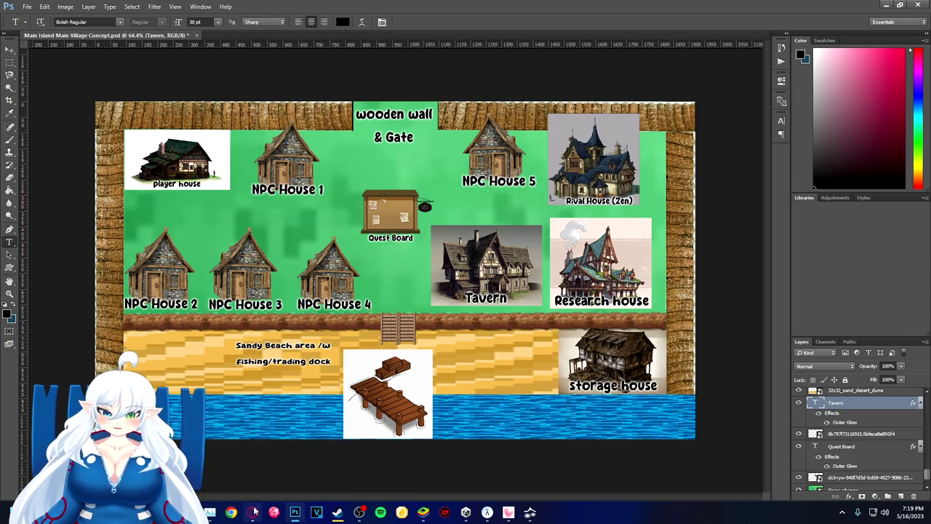
click(252, 512)
Search the web for 'fiverr' and go to the Fiverr website
click(466, 8)
click(326, 27)
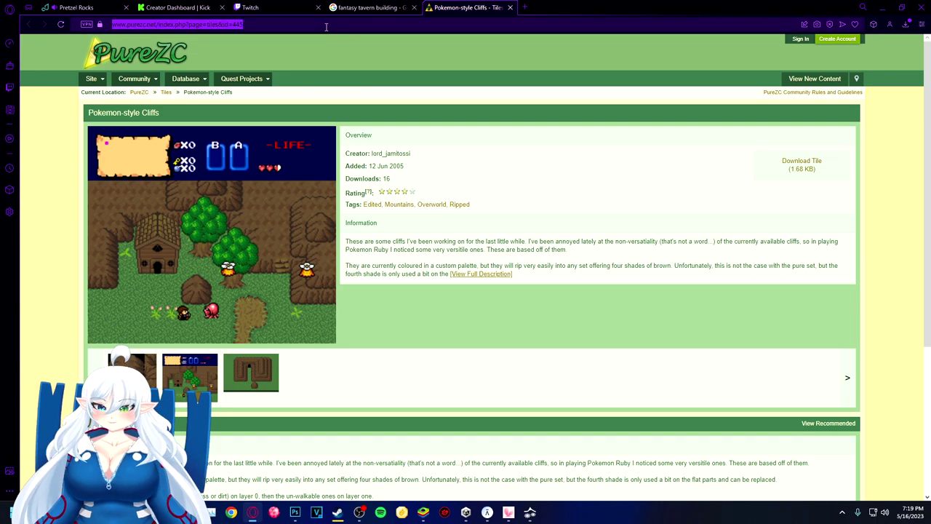
text(fiverr)
key(Return)
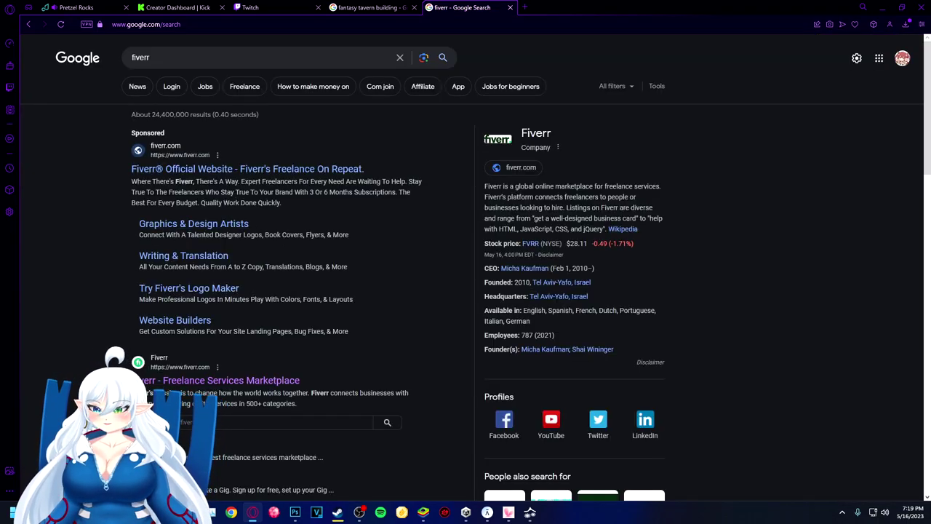
click(175, 384)
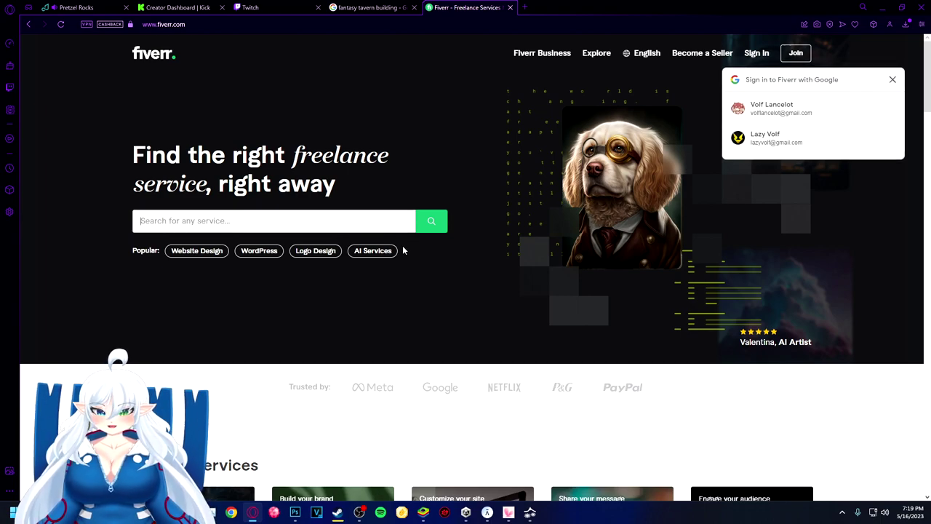
Search Fiverr for '3d environment' and dismiss the sign-up prompt
text(en)
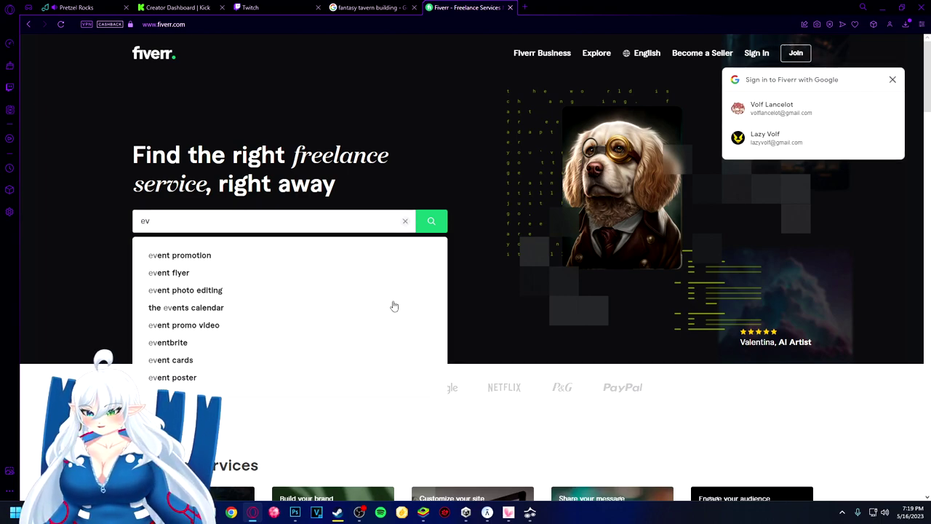
text(v)
key(BackSpace)
text(nv)
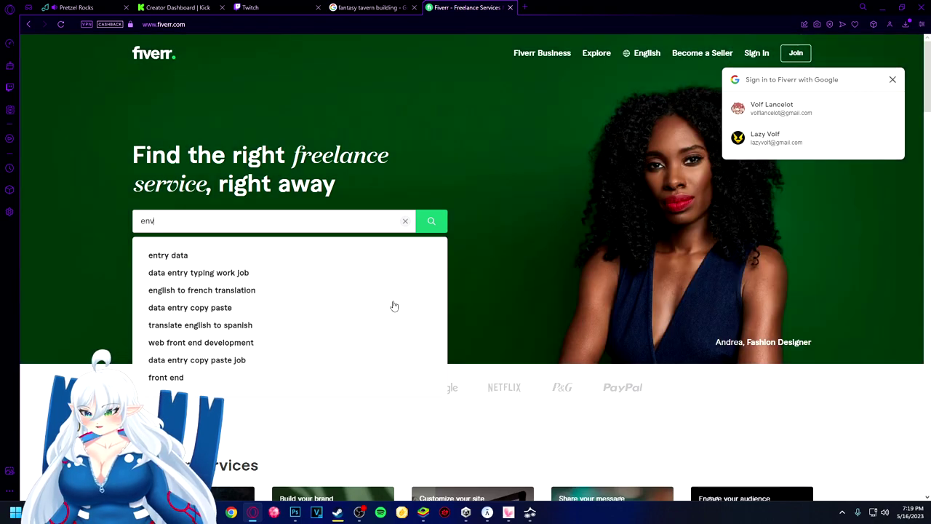
click(253, 256)
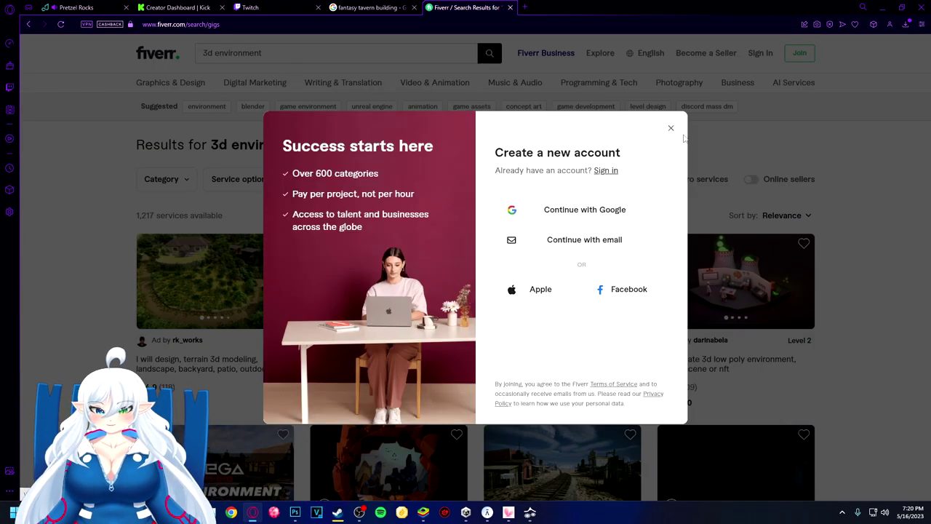
click(672, 129)
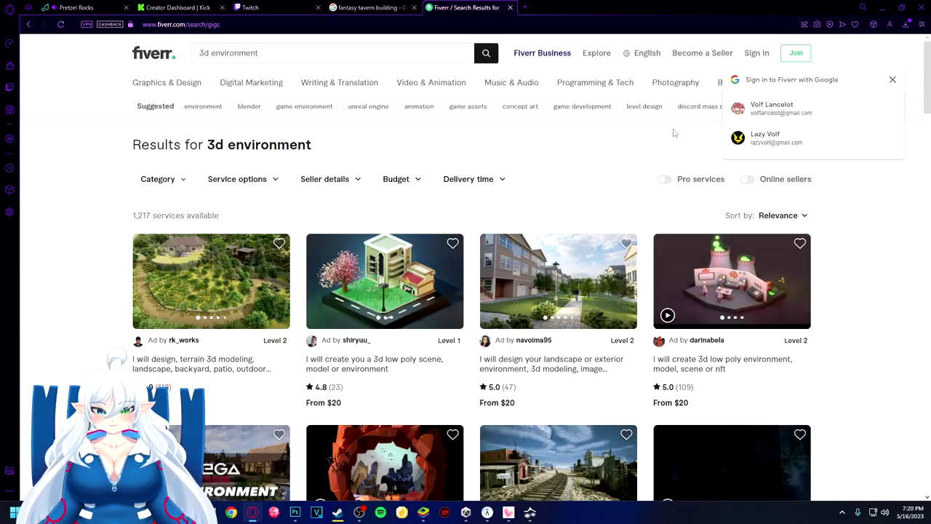
Refine the search to '3d game environment' and view the realistic 3d game environment gig
click(206, 55)
text(game)
key(Return)
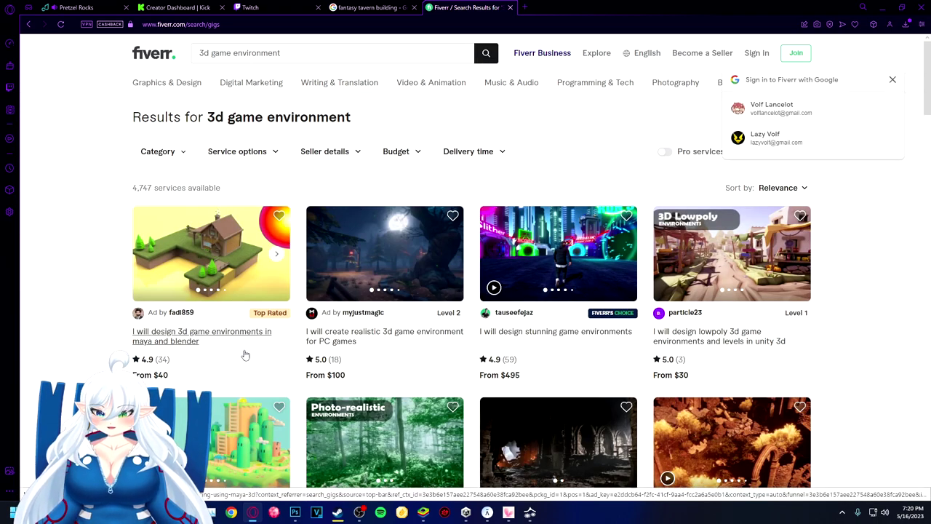
middle_click(371, 340)
click(560, 7)
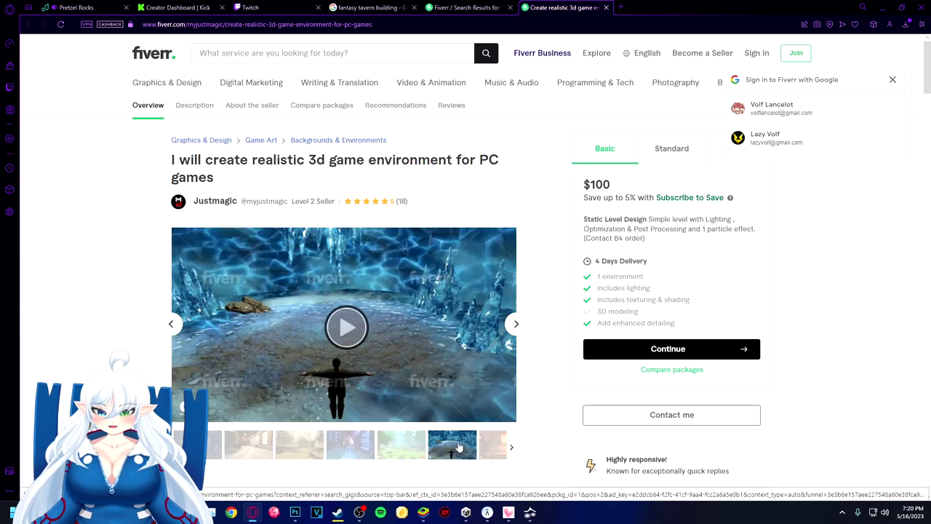
Play the gig's forest environment video full screen, then return to the gig page
click(376, 392)
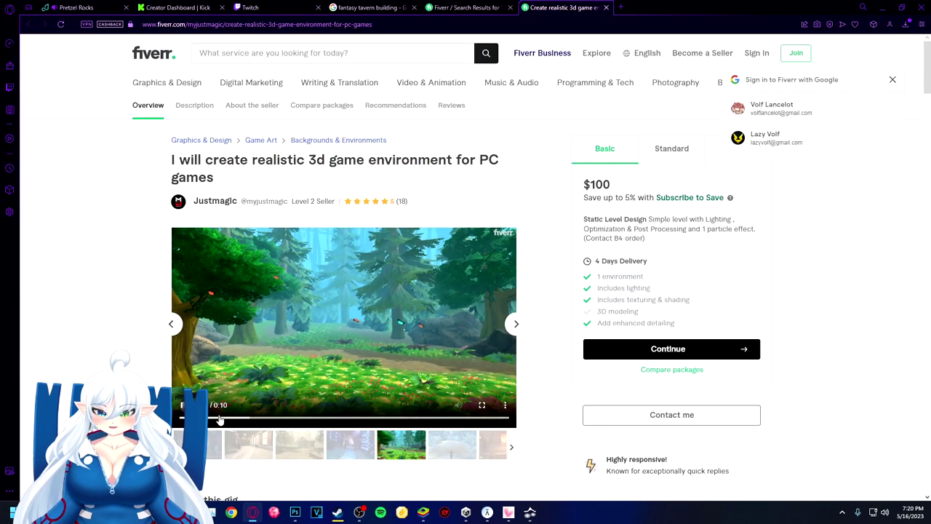
click(482, 404)
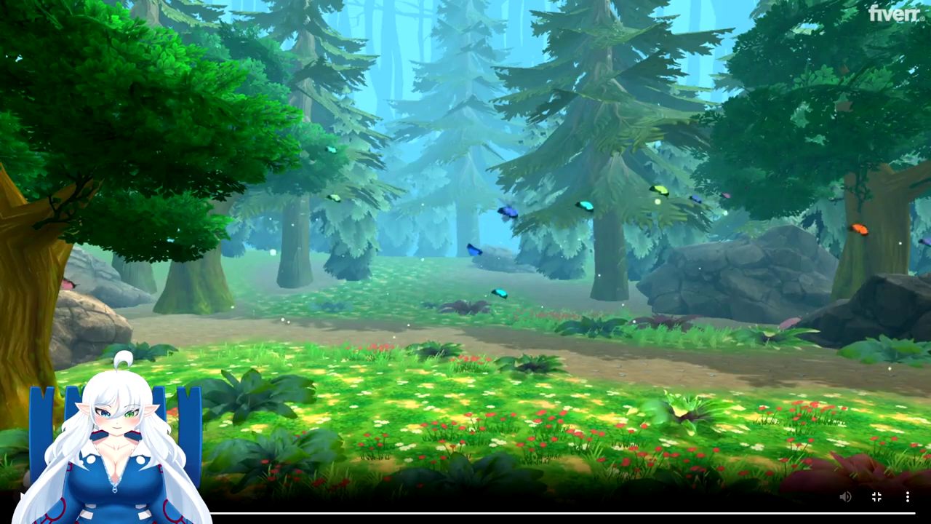
click(877, 496)
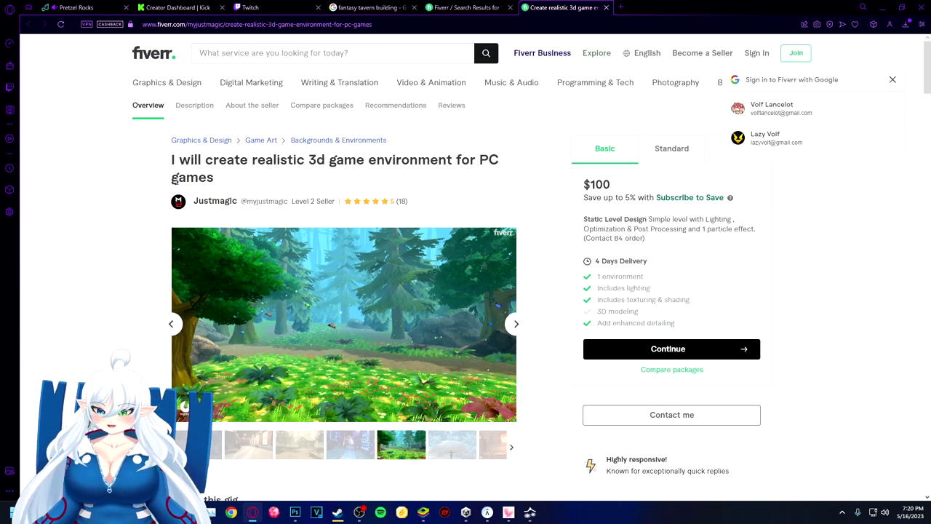
Bookmark the realistic 3D game environment gig and dismiss the confirmation and Google sign-in prompts
click(855, 24)
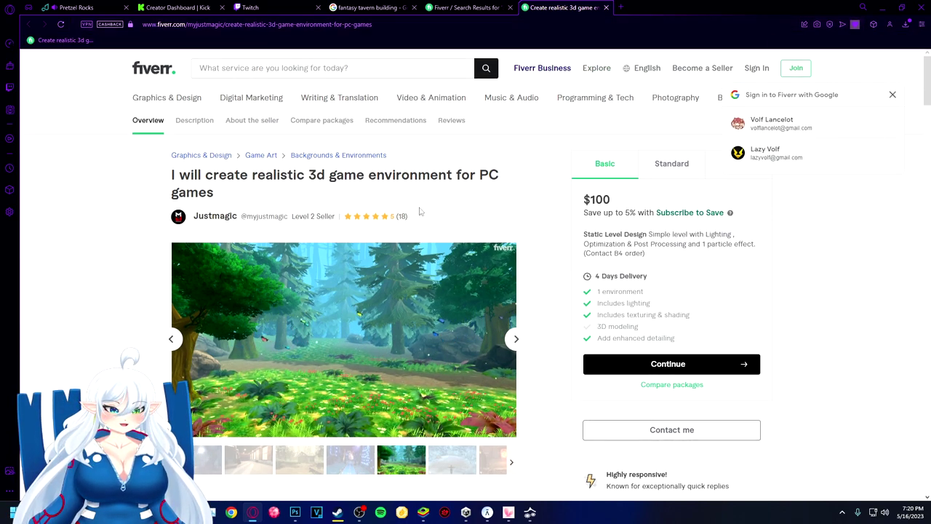
click(864, 156)
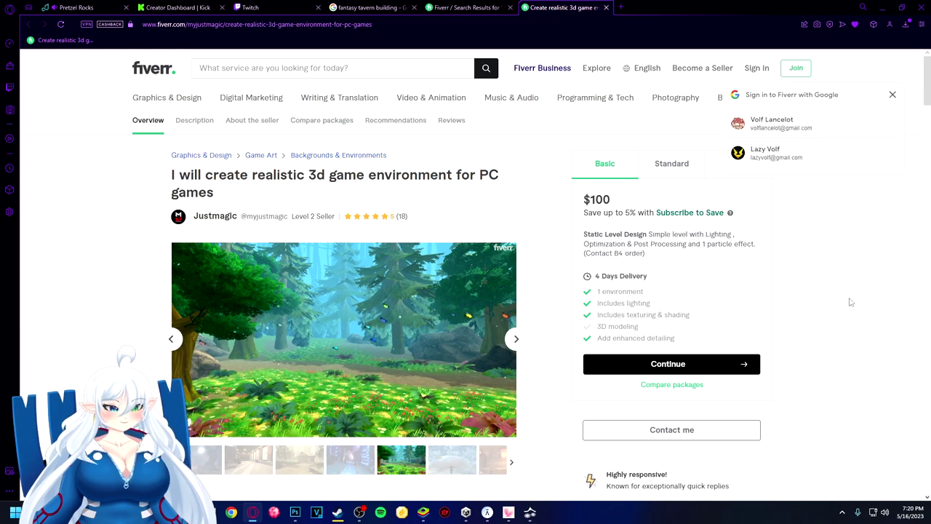
click(892, 96)
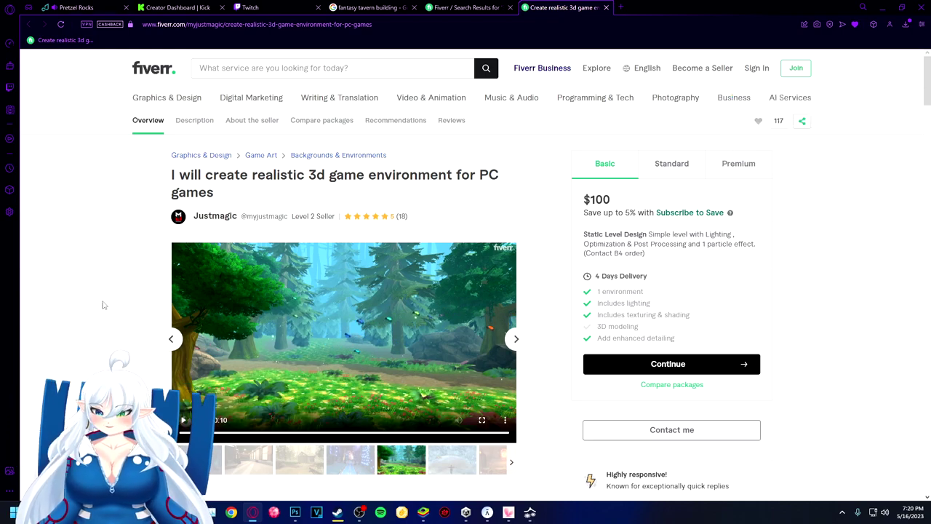
scroll(342, 291, down, 10)
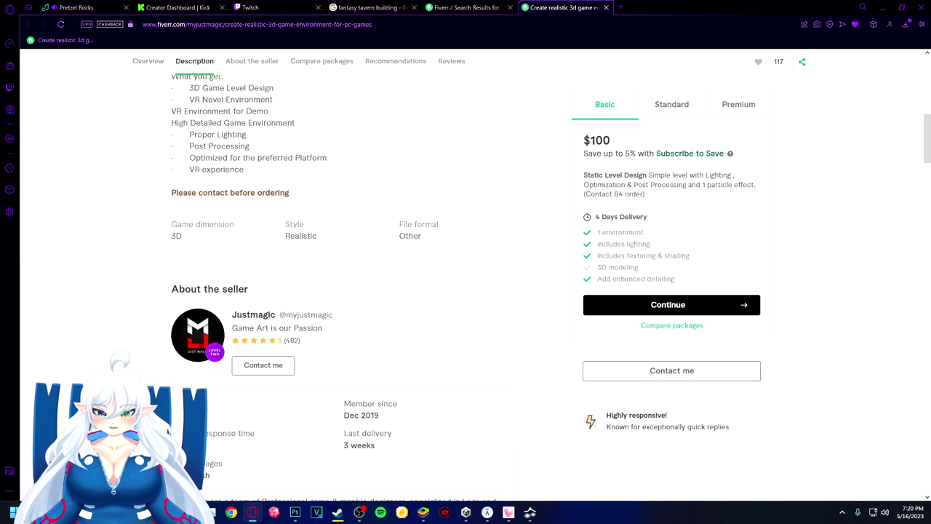
scroll(342, 291, up, 4)
scroll(368, 380, up, 7)
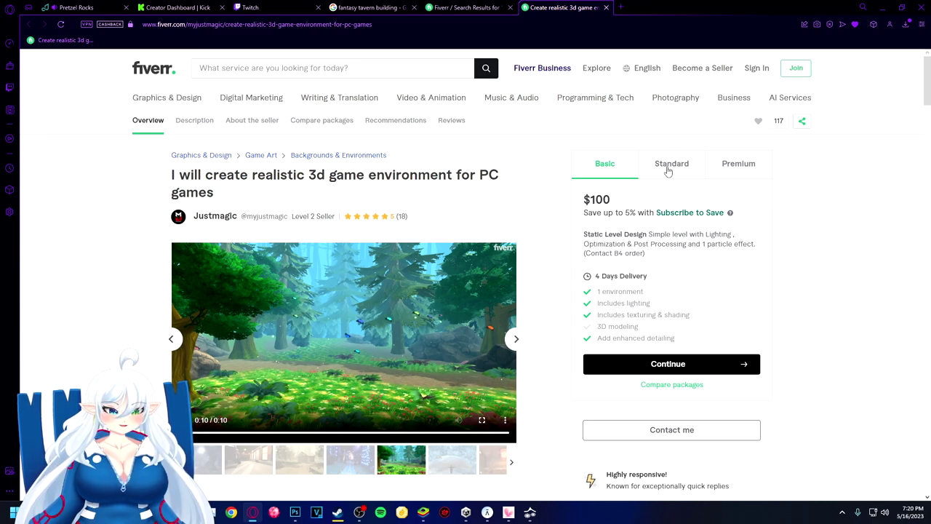
Flip repeatedly between the Basic, Standard and Premium package tabs to compare the tiers
click(663, 171)
click(733, 171)
click(659, 166)
click(746, 163)
click(608, 163)
click(665, 167)
click(719, 169)
click(588, 166)
click(688, 169)
click(743, 173)
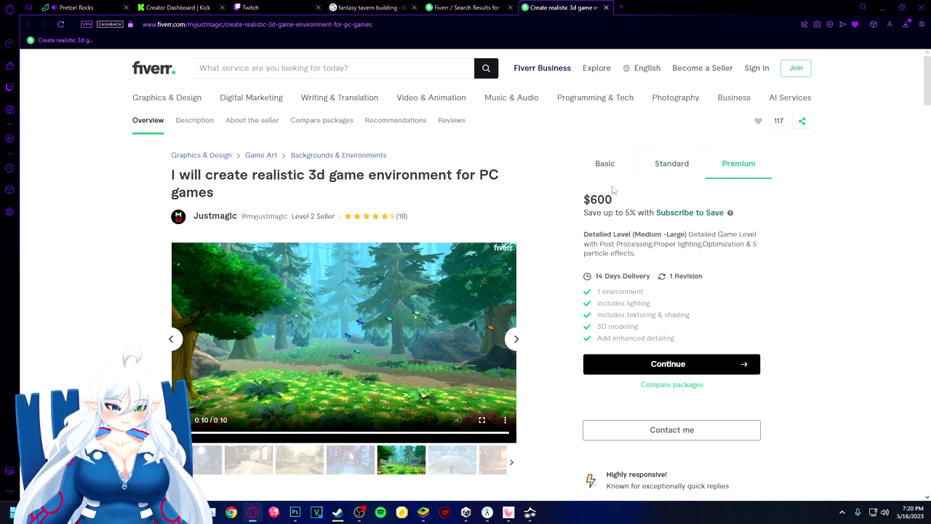
click(671, 169)
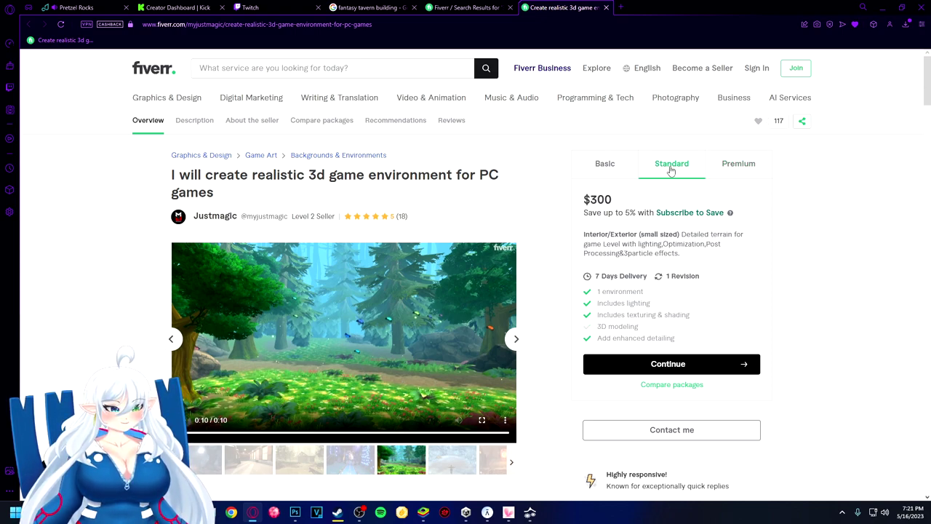
click(612, 174)
click(676, 174)
click(737, 178)
click(619, 172)
click(696, 168)
click(736, 174)
click(605, 165)
click(676, 166)
click(765, 177)
click(679, 168)
click(734, 166)
click(648, 171)
click(598, 171)
click(681, 173)
click(733, 172)
Confirm Basic $100, Standard $300 and Premium $600, ending on Premium, and close the gig
click(623, 166)
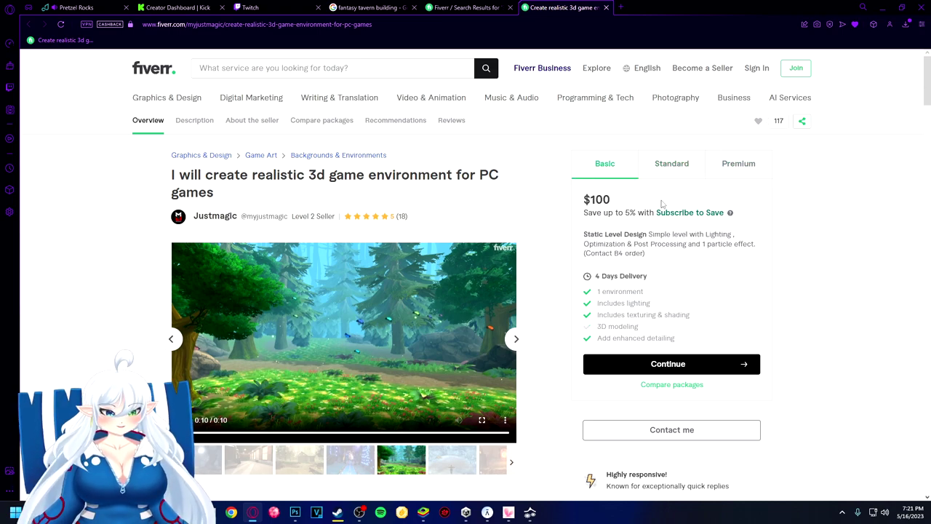
click(673, 183)
click(735, 179)
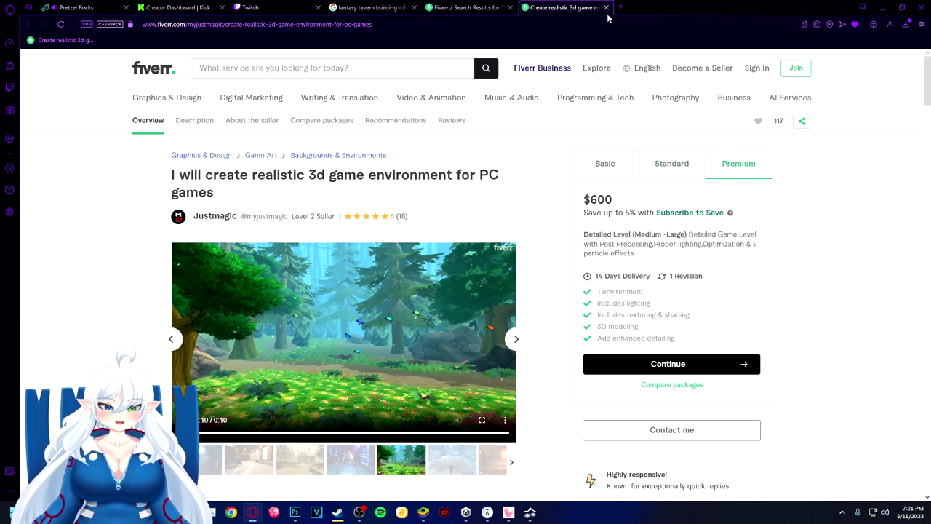
click(674, 173)
click(628, 173)
click(738, 171)
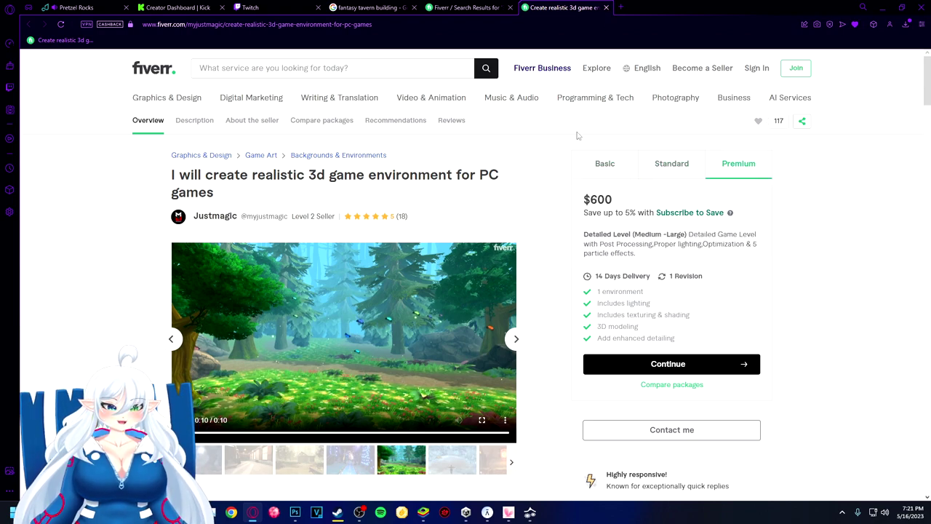
click(605, 8)
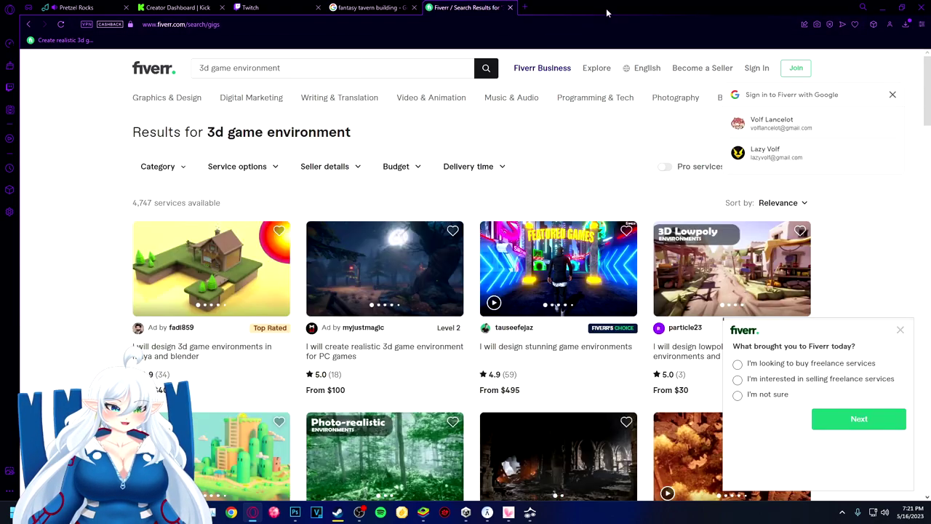
Dismiss the survey popup and open the lowpoly 3D game environments gig in its own tab
click(901, 329)
scroll(724, 295, down, 2)
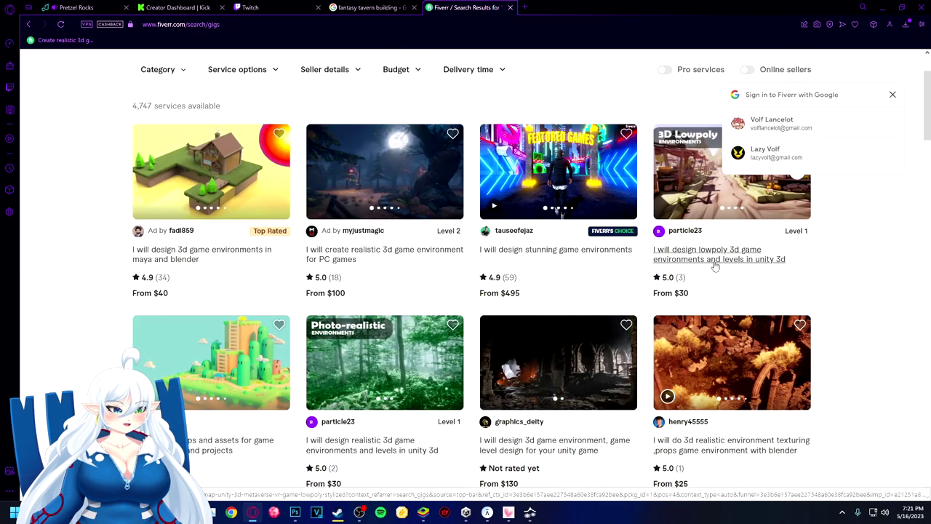
middle_click(725, 267)
key(ctrl+Tab)
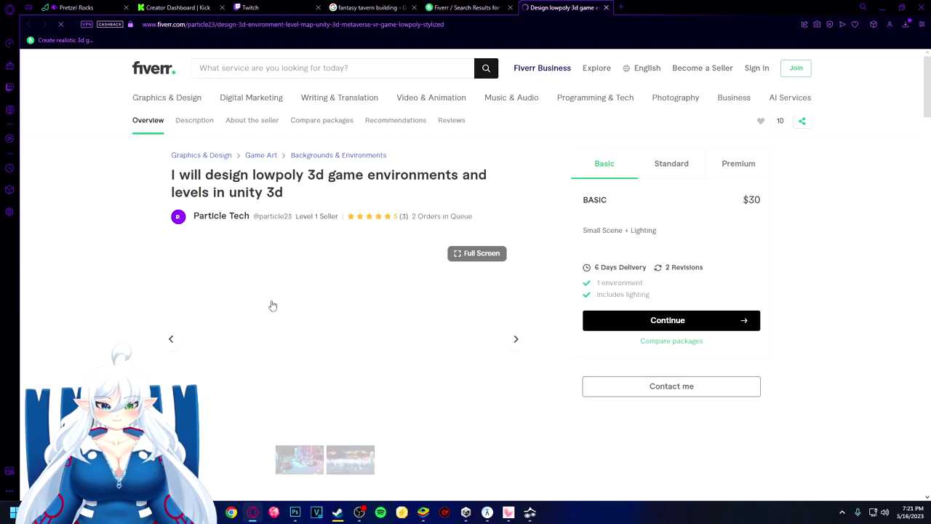
Browse the lowpoly gig's gallery full screen, including the village and dungeon images, then close the gig
click(247, 459)
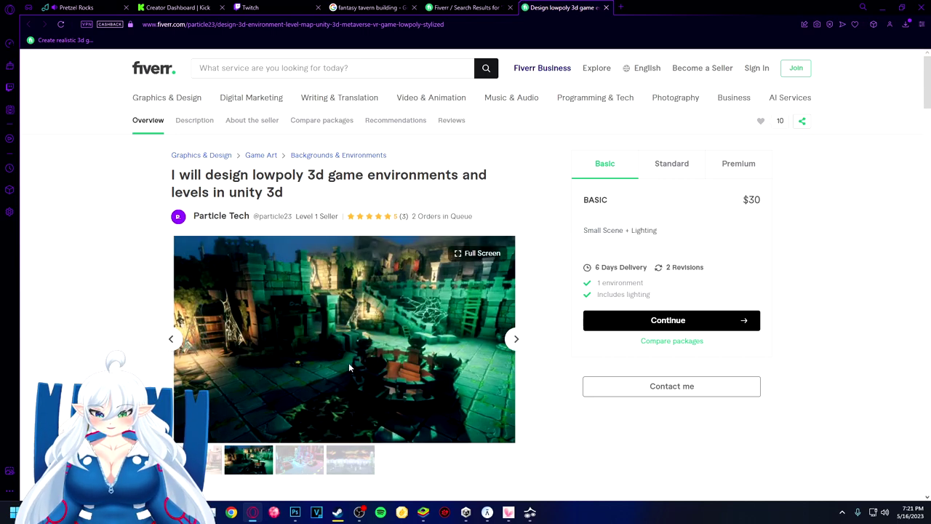
click(349, 371)
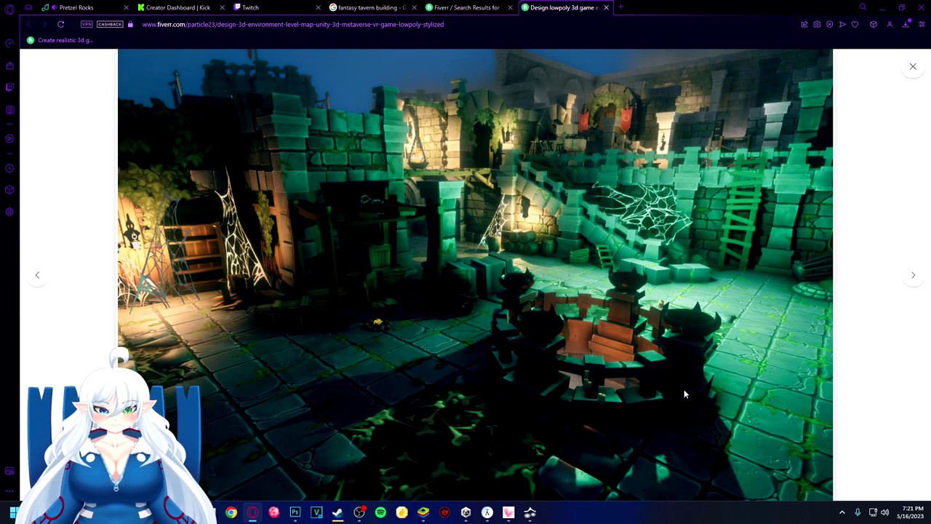
key(Right)
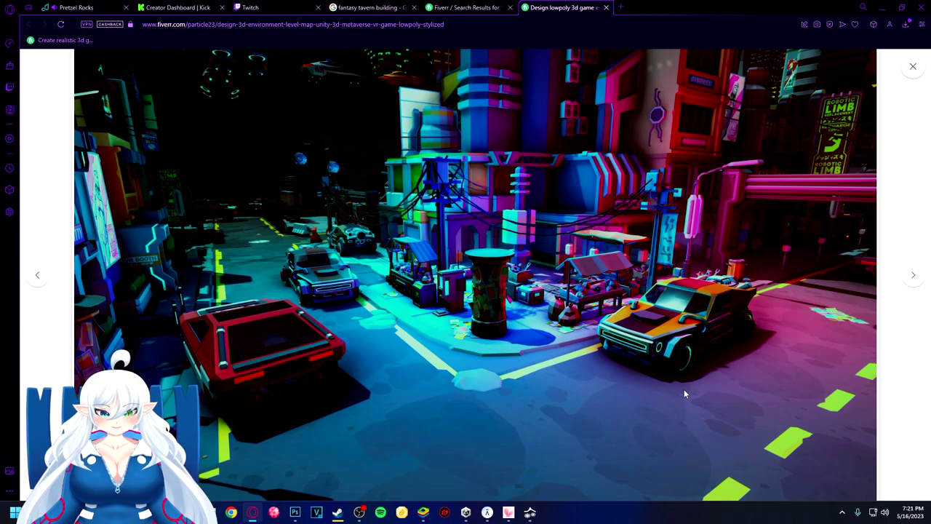
key(Right)
key(Left)
key(Right)
key(Right)
key(Right)
key(Left)
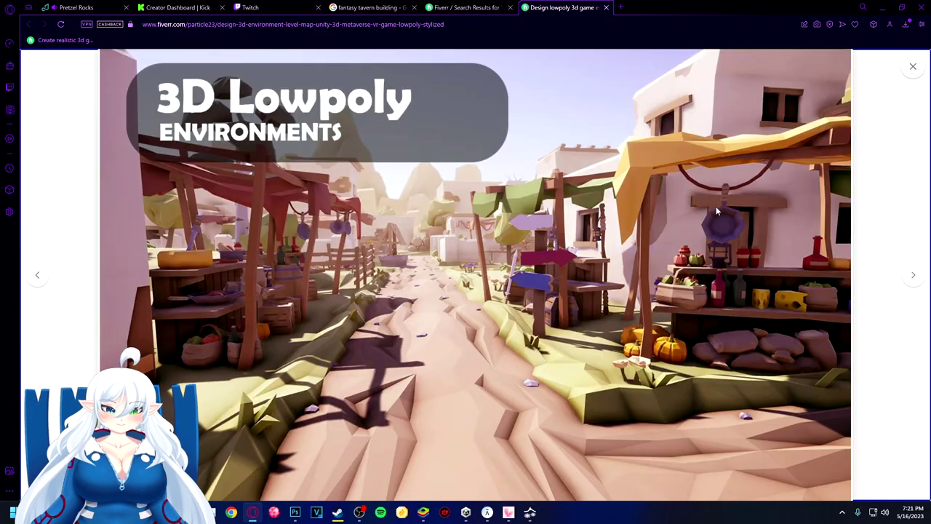
key(Right)
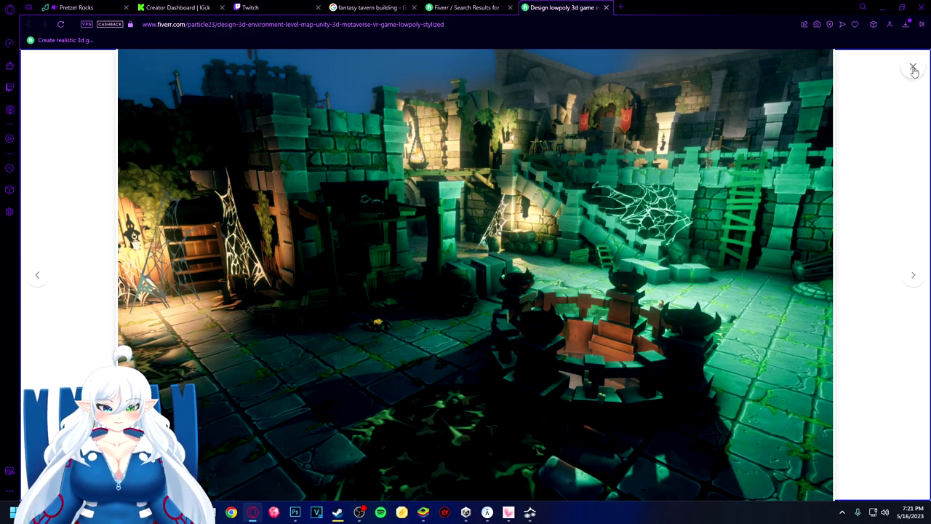
key(Left)
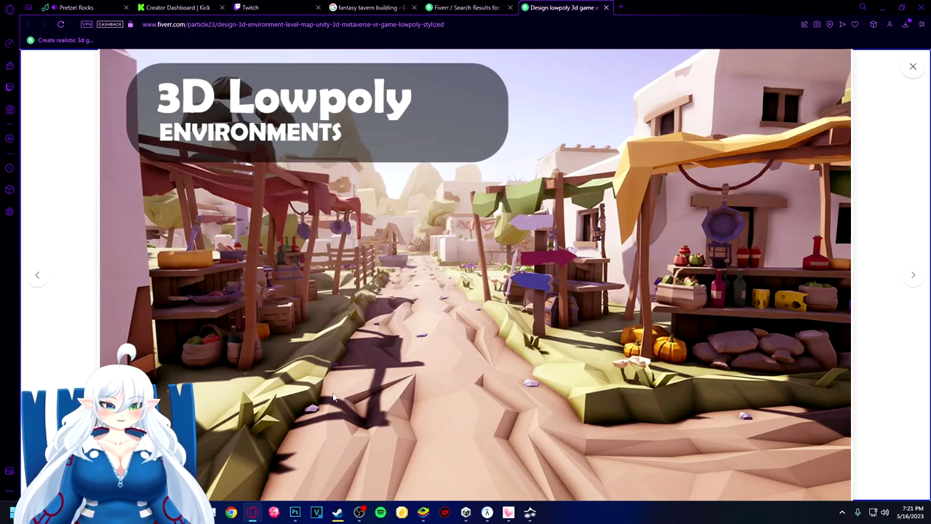
click(906, 67)
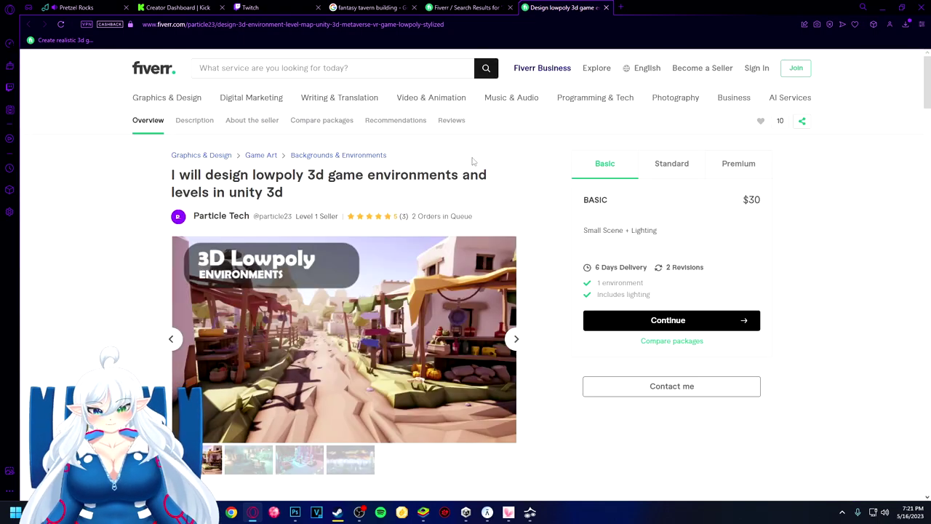
click(606, 8)
Dismiss the Google sign-in prompt and open the 3d metaverse game environment gig in a background tab
scroll(331, 360, down, 3)
scroll(331, 360, down, 1)
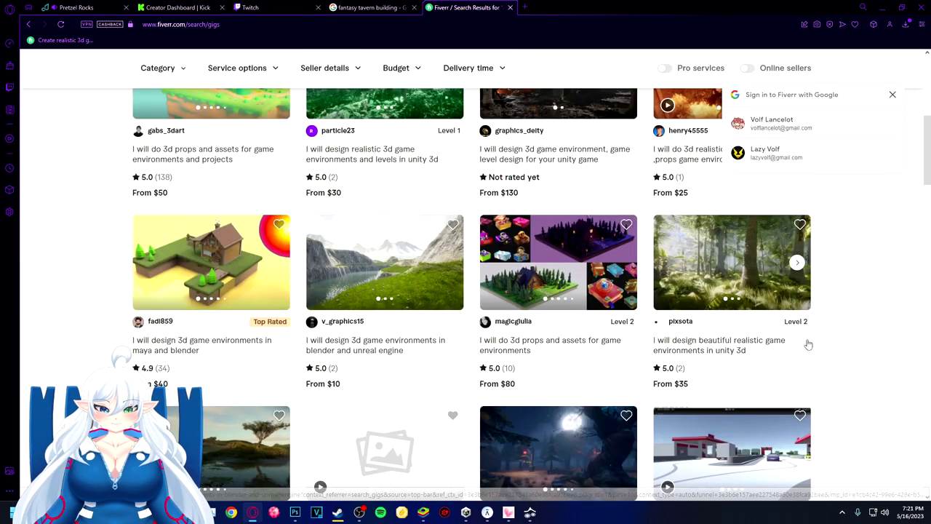
click(894, 95)
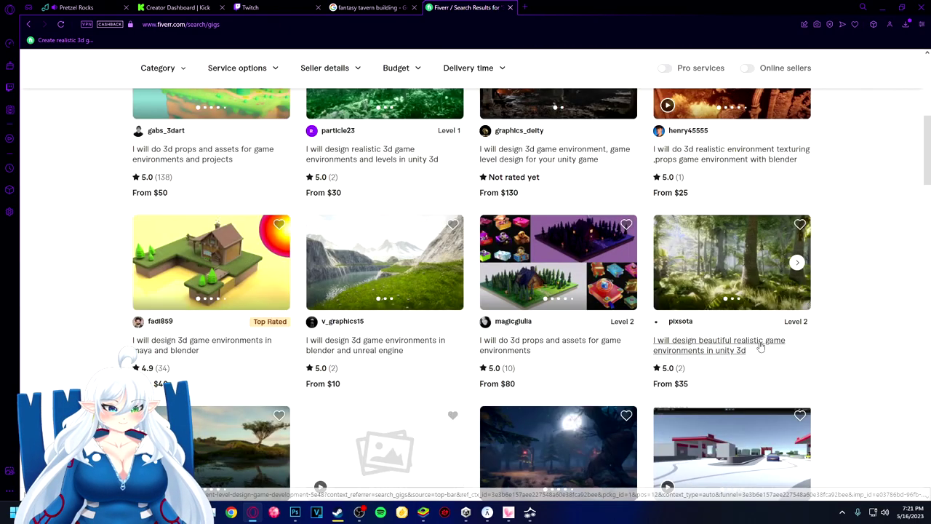
scroll(757, 345, down, 2)
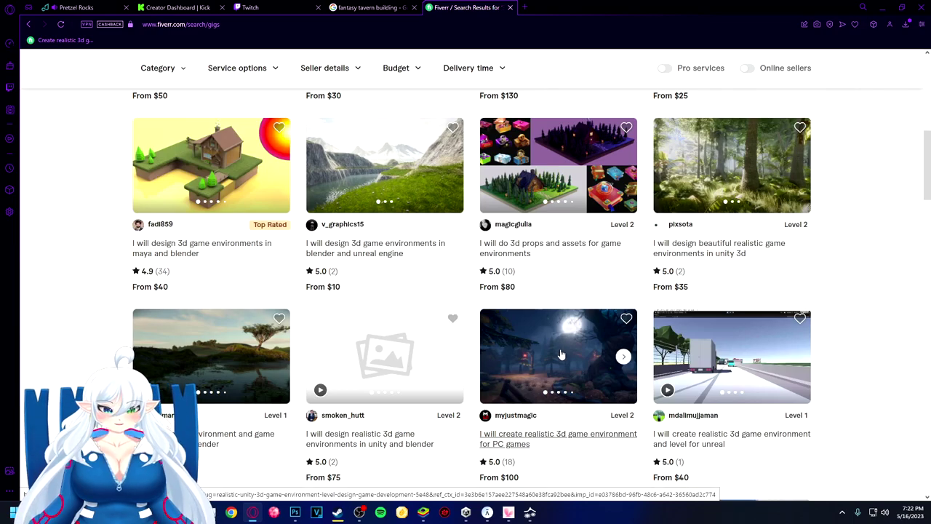
scroll(199, 350, down, 5)
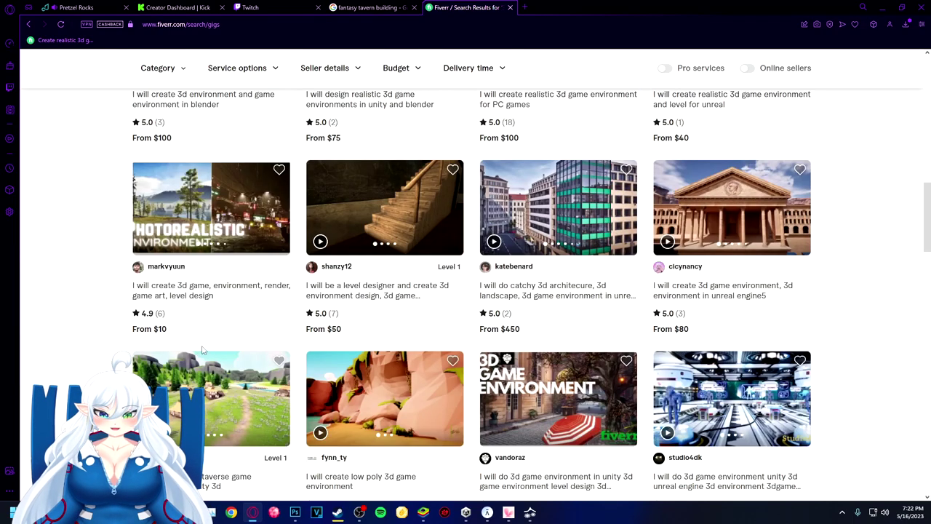
middle_click(214, 413)
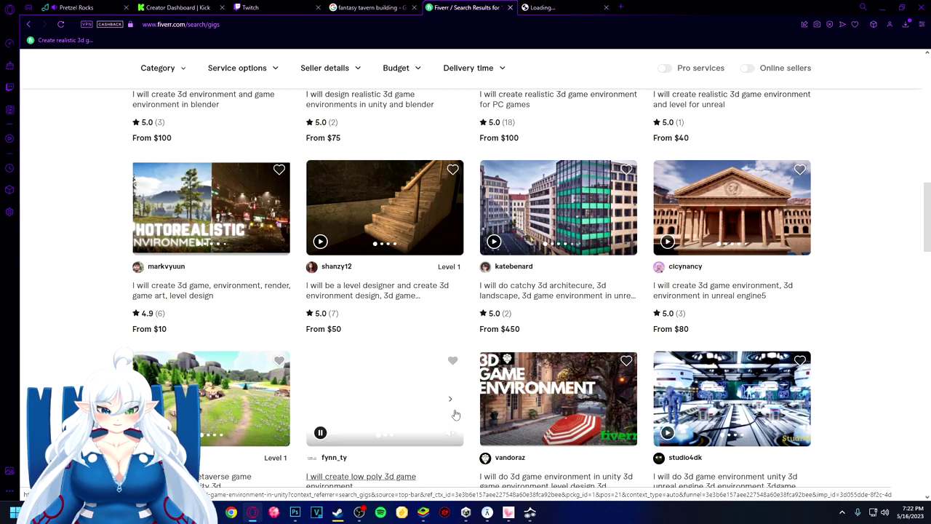
Open the Blender and Unity 3D environment gig and the 3D environments in Blender gig in background tabs
scroll(436, 364, down, 3)
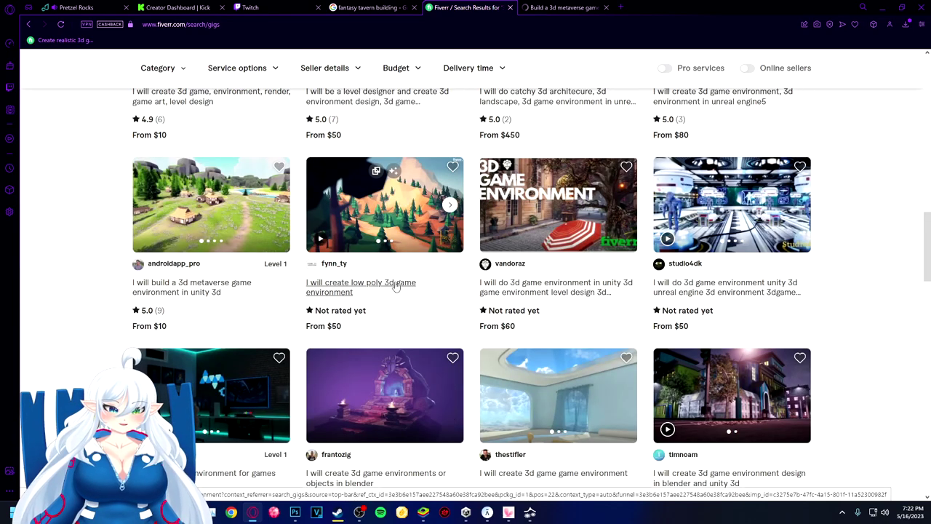
scroll(395, 286, down, 3)
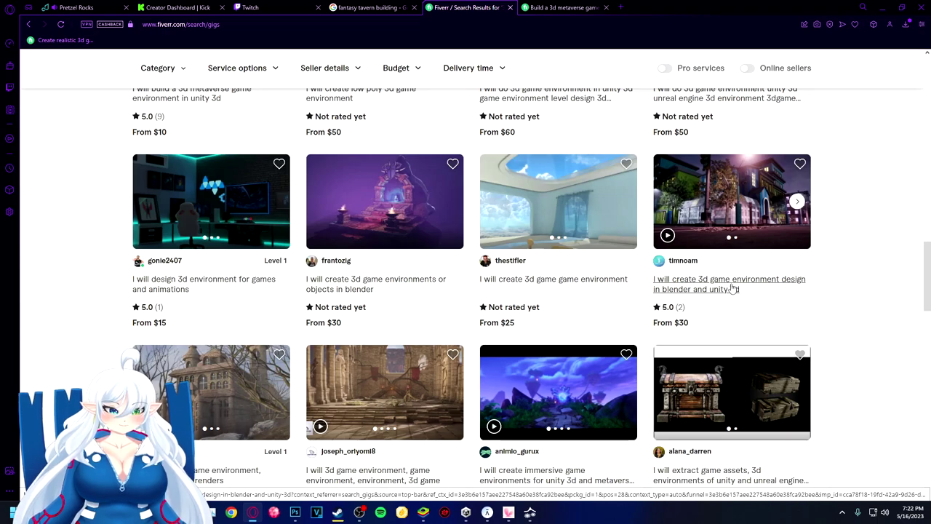
middle_click(733, 288)
middle_click(348, 290)
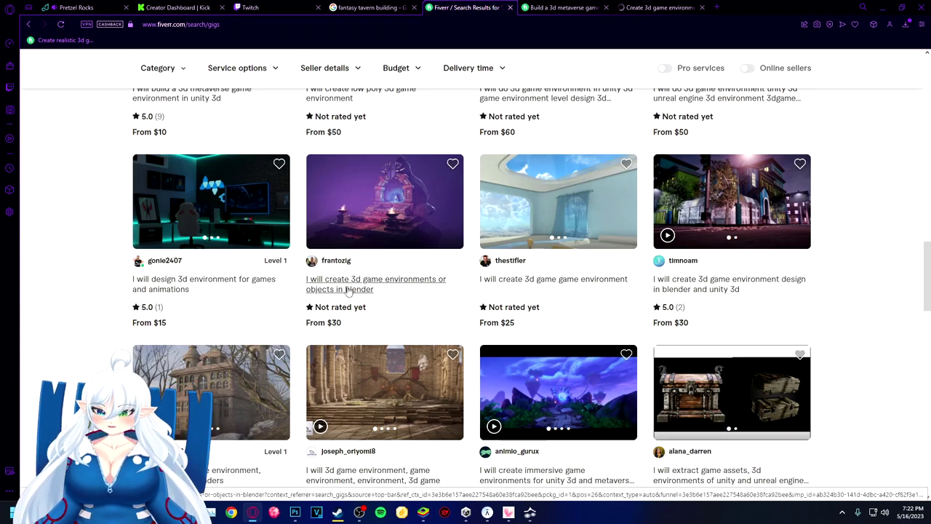
Preview more images of the forest-art gig, including its blue forest image
scroll(437, 305, down, 5)
scroll(507, 316, down, 1)
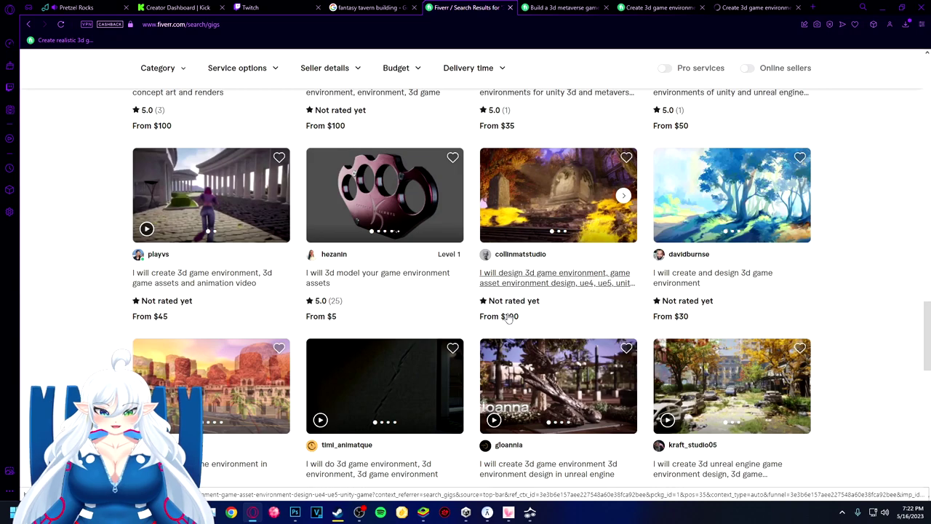
scroll(449, 198, down, 1)
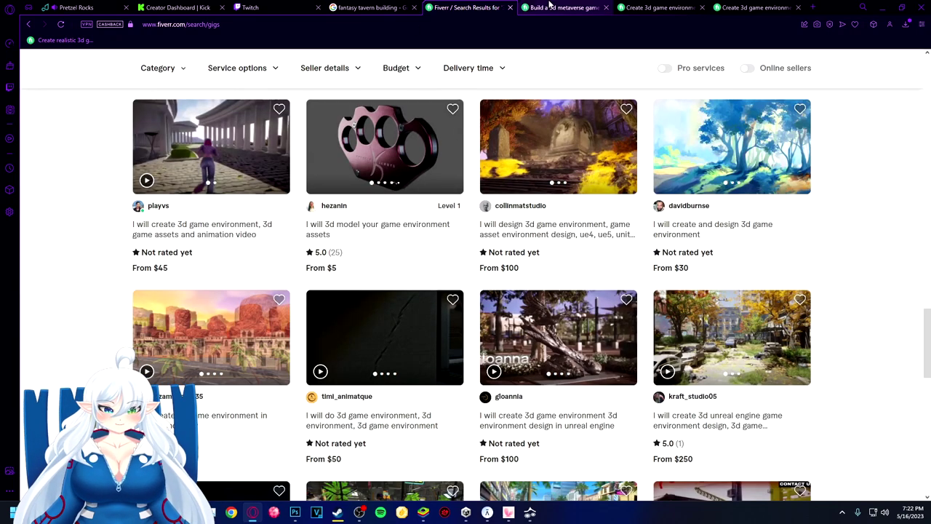
click(798, 148)
click(800, 149)
click(803, 151)
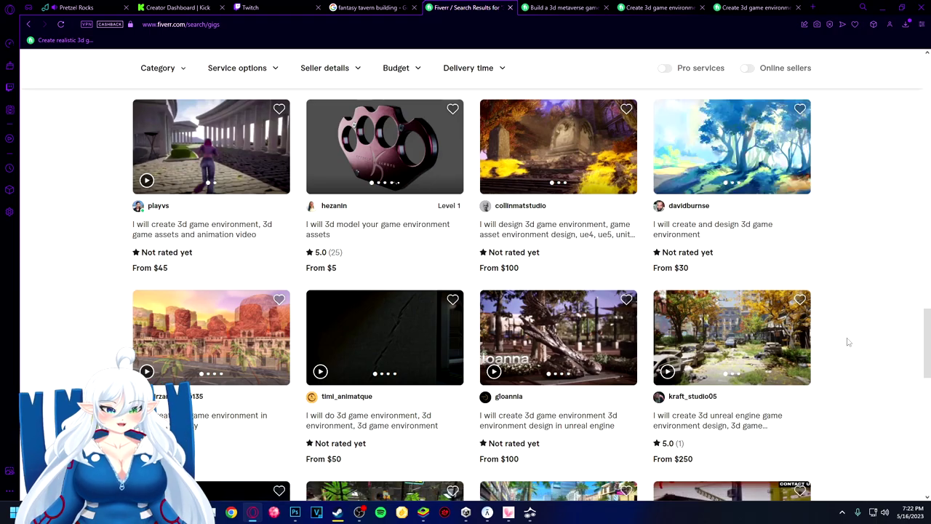
Scroll further down the results and open the mobile-optimized 3d environment gig in a background tab
scroll(848, 342, down, 3)
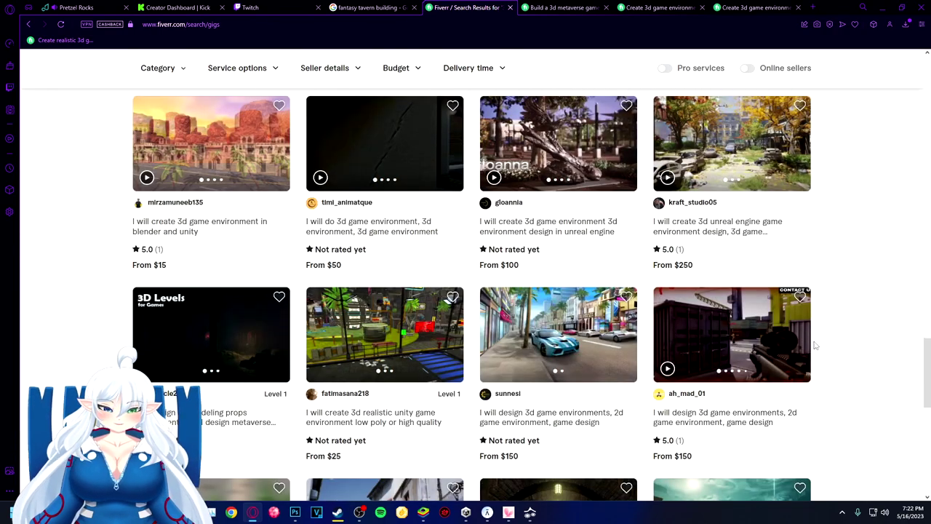
scroll(781, 333, up, 2)
scroll(654, 301, down, 4)
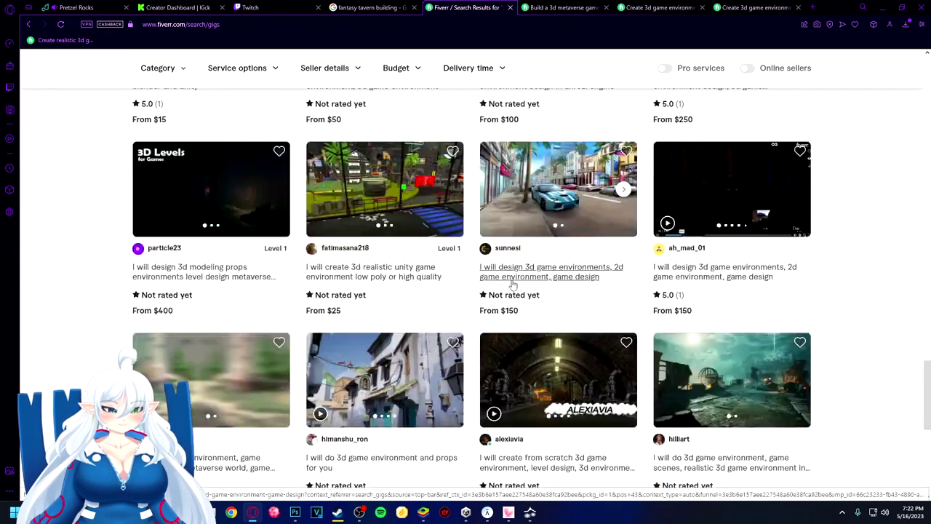
scroll(187, 274, down, 2)
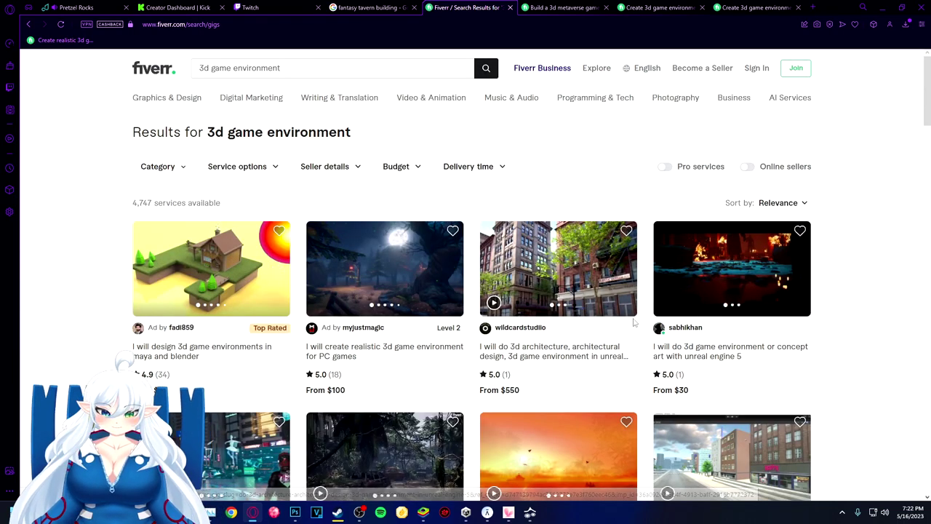
scroll(215, 358, down, 3)
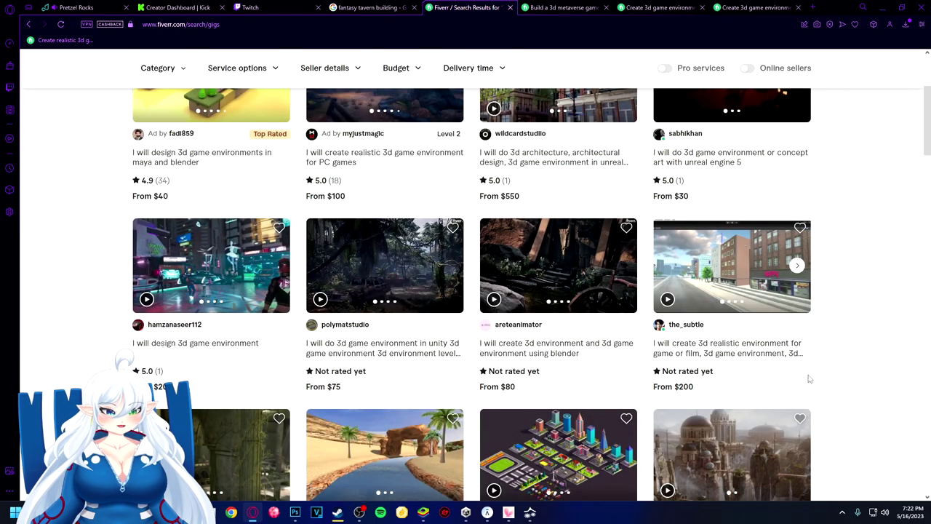
scroll(879, 379, down, 2)
scroll(873, 380, down, 3)
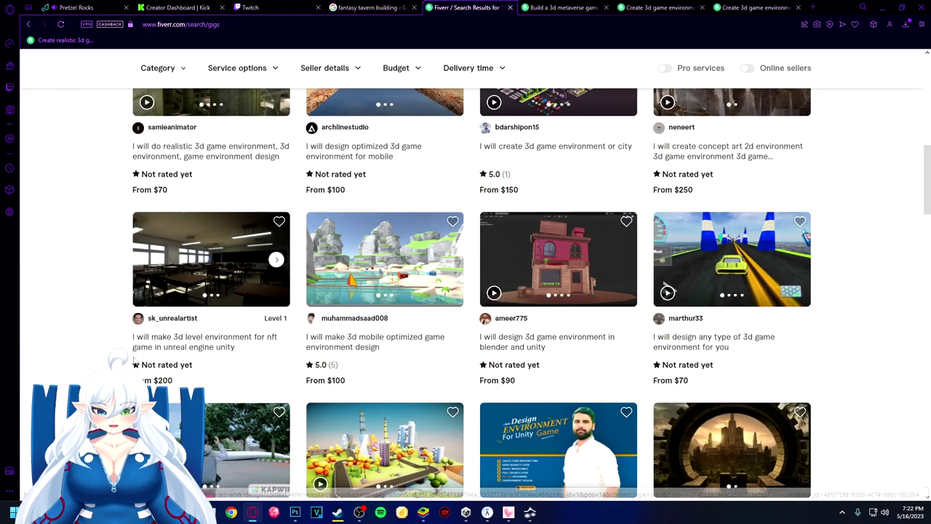
middle_click(413, 351)
Open the Fiverr Business page from the Explore menu, close it, and keep scrolling the results
scroll(873, 325, down, 4)
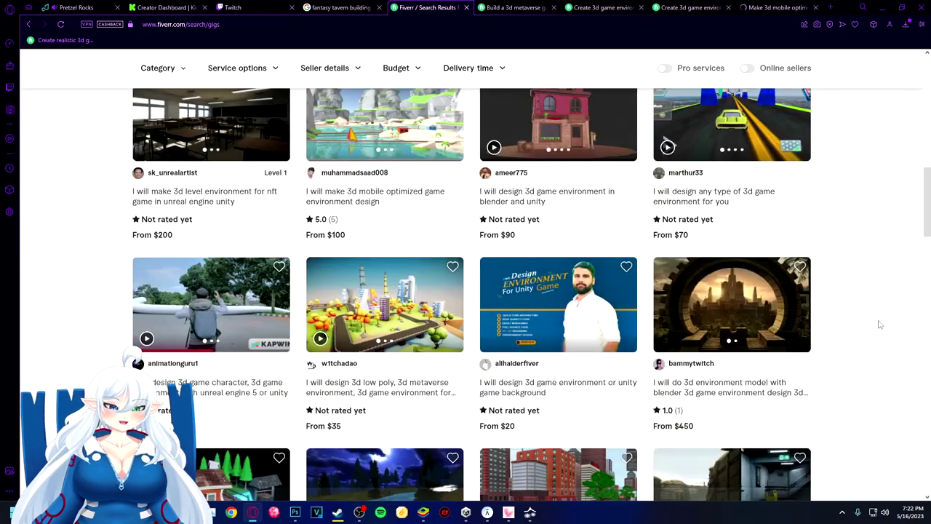
scroll(865, 327, down, 5)
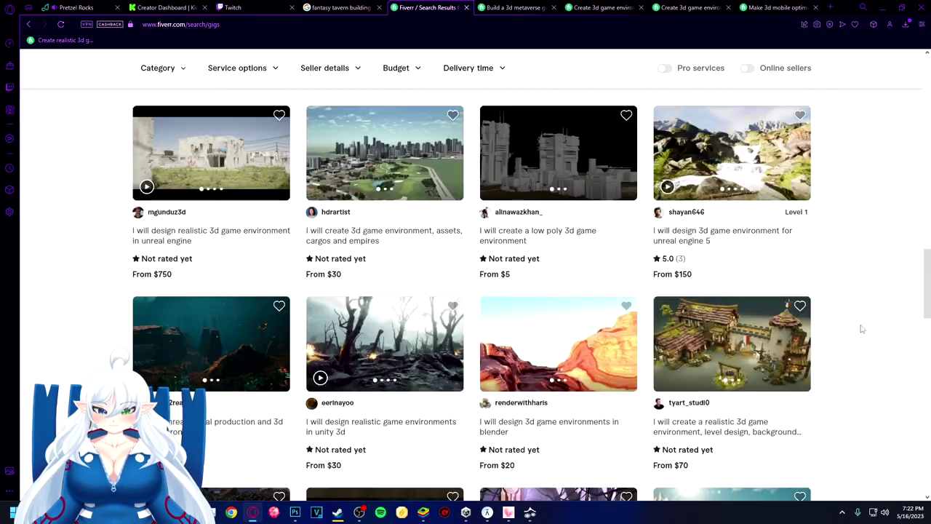
scroll(529, 240, down, 2)
scroll(721, 285, up, 12)
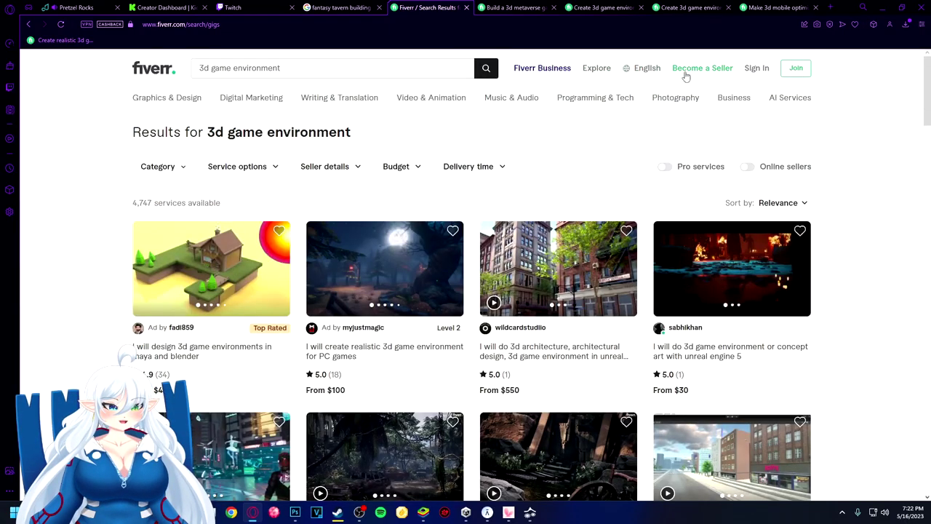
click(606, 70)
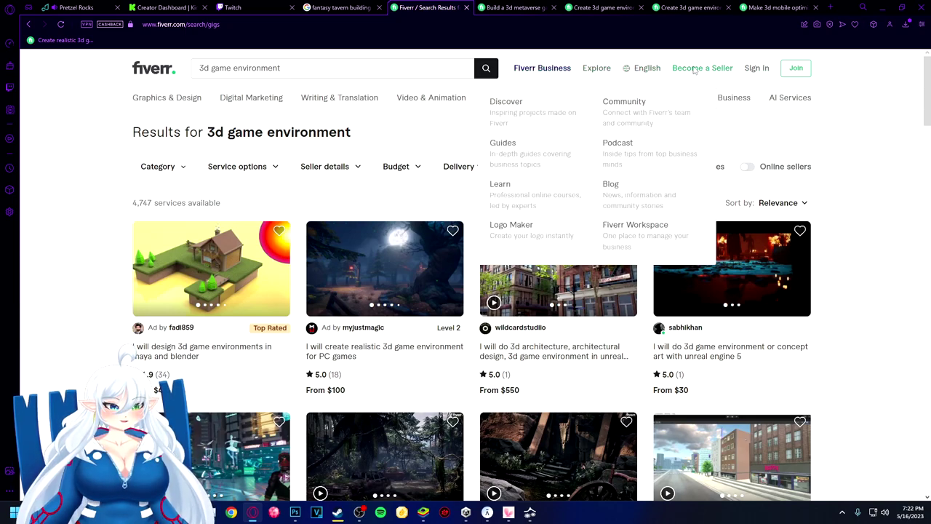
click(551, 68)
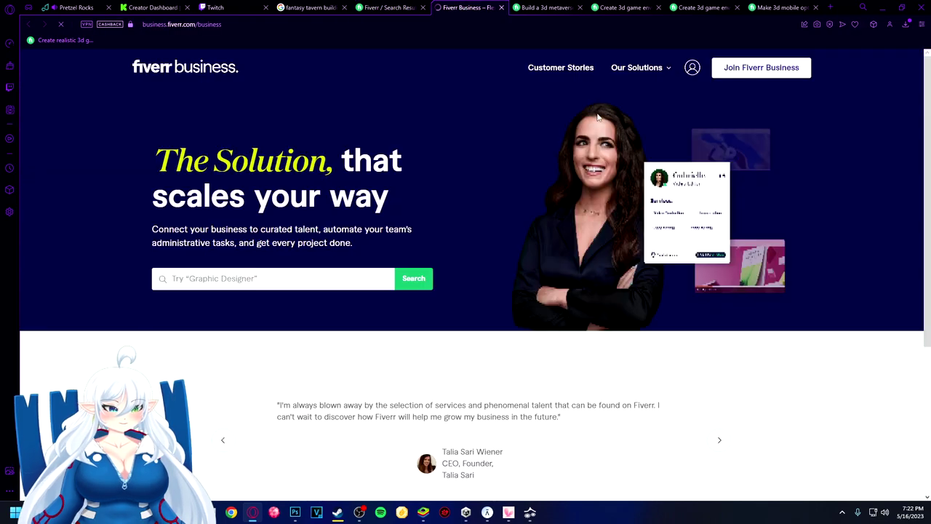
click(501, 8)
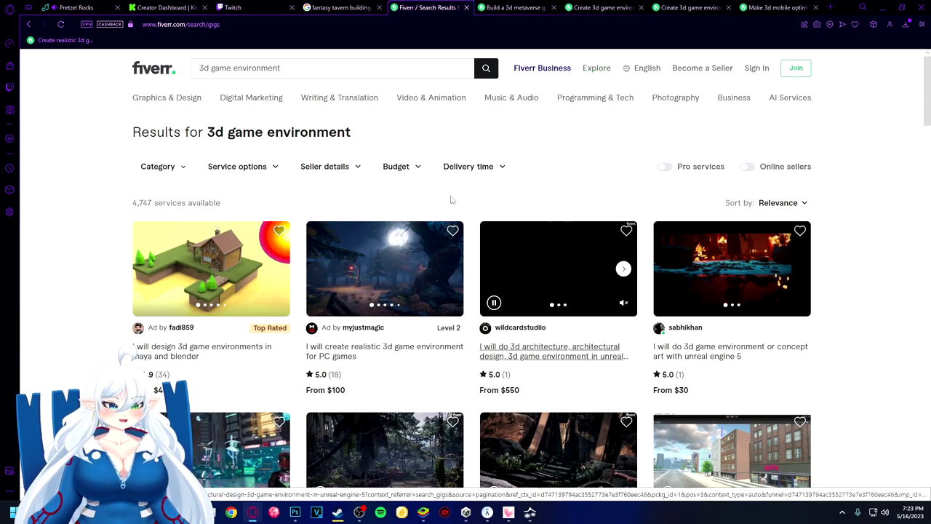
scroll(677, 247, down, 10)
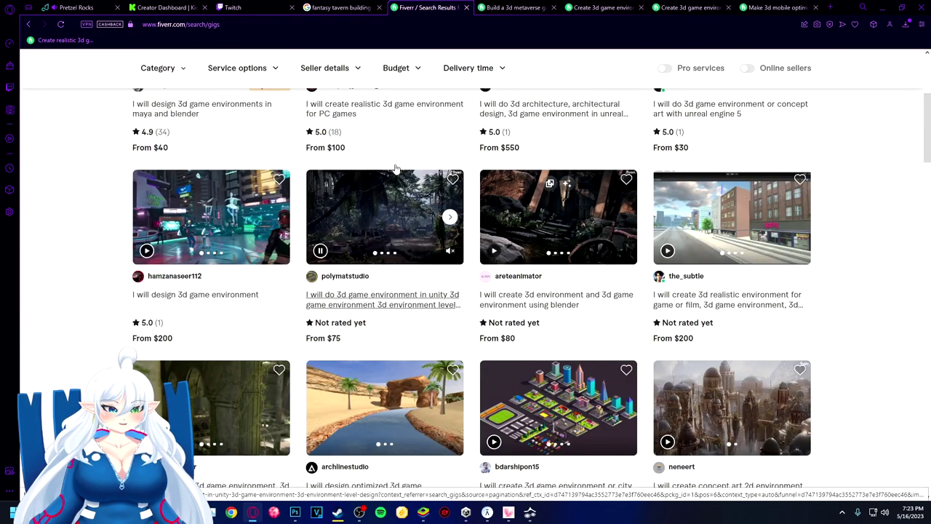
scroll(720, 269, down, 6)
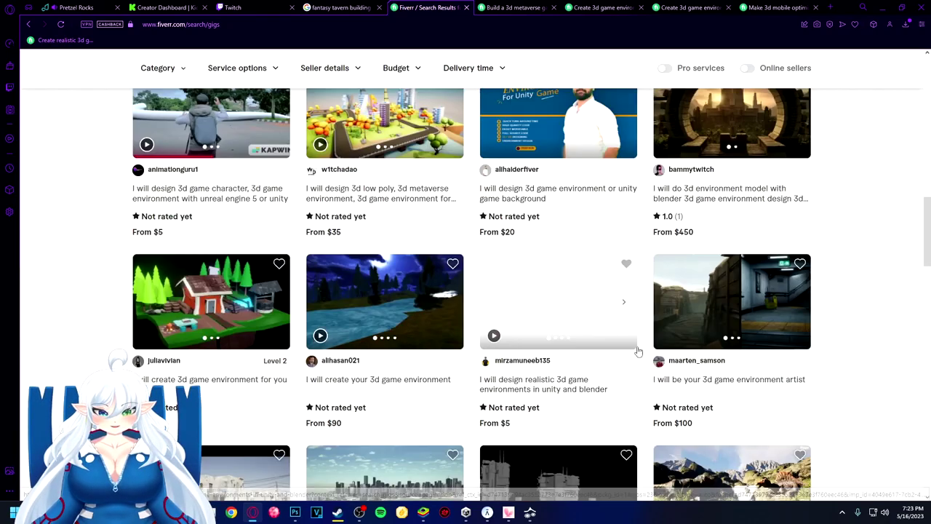
scroll(766, 291, down, 1)
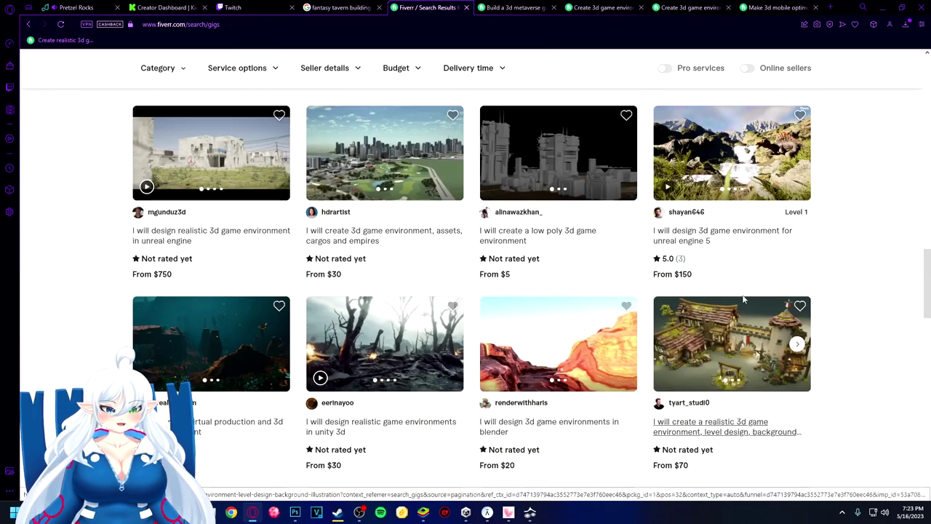
click(742, 355)
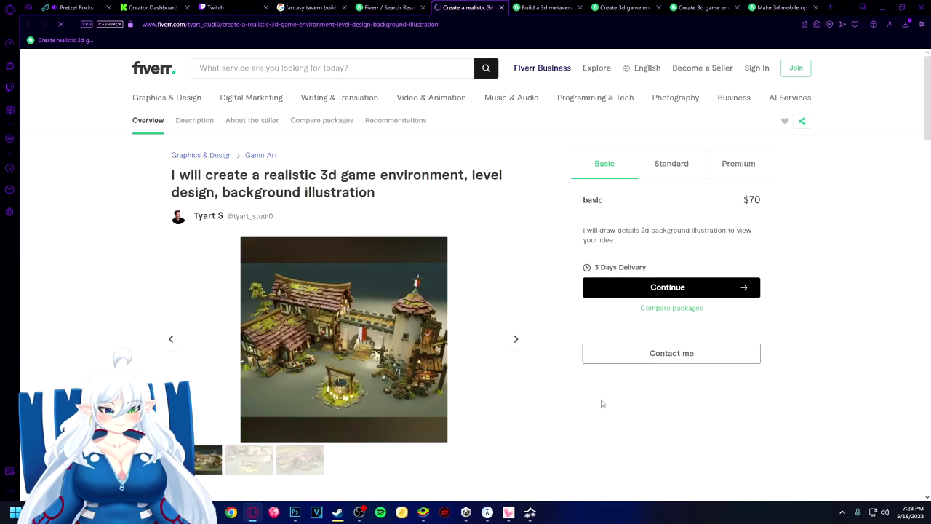
click(310, 397)
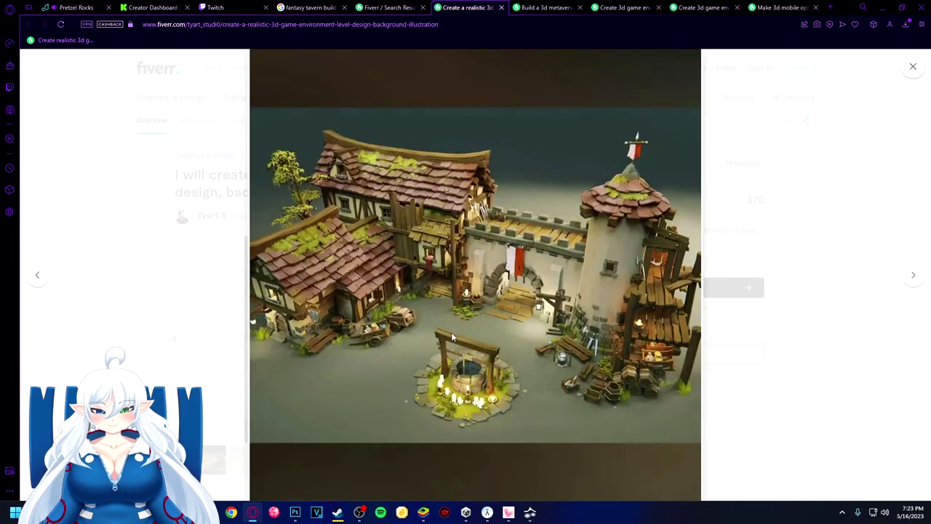
click(915, 276)
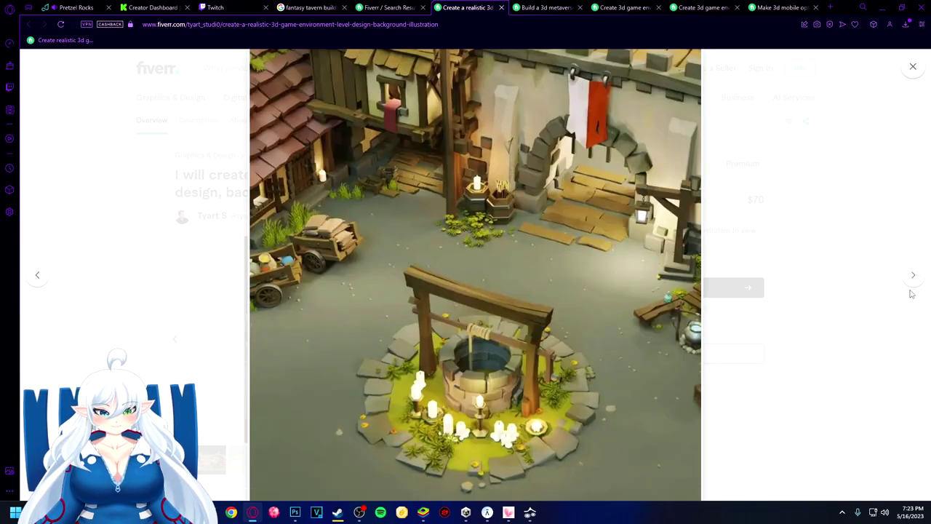
click(912, 286)
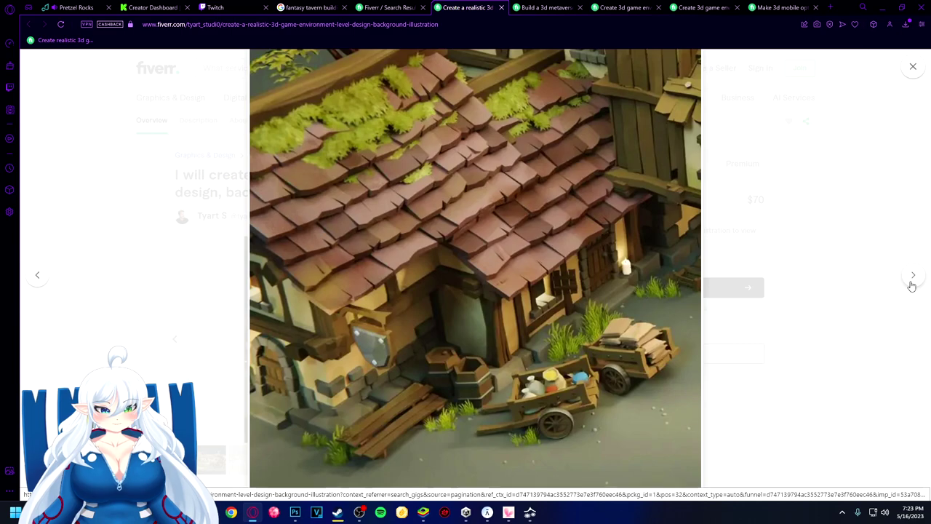
click(906, 285)
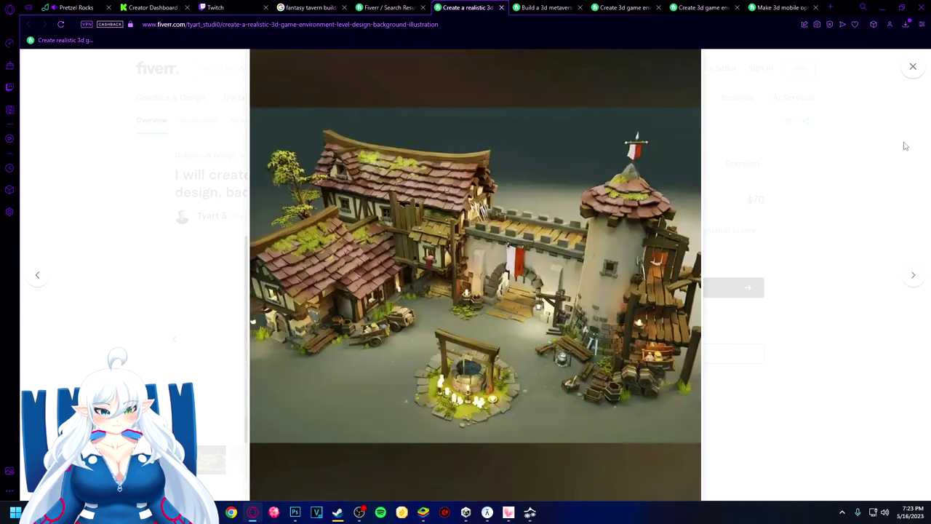
click(913, 67)
click(647, 166)
click(726, 166)
click(658, 174)
click(743, 173)
click(584, 175)
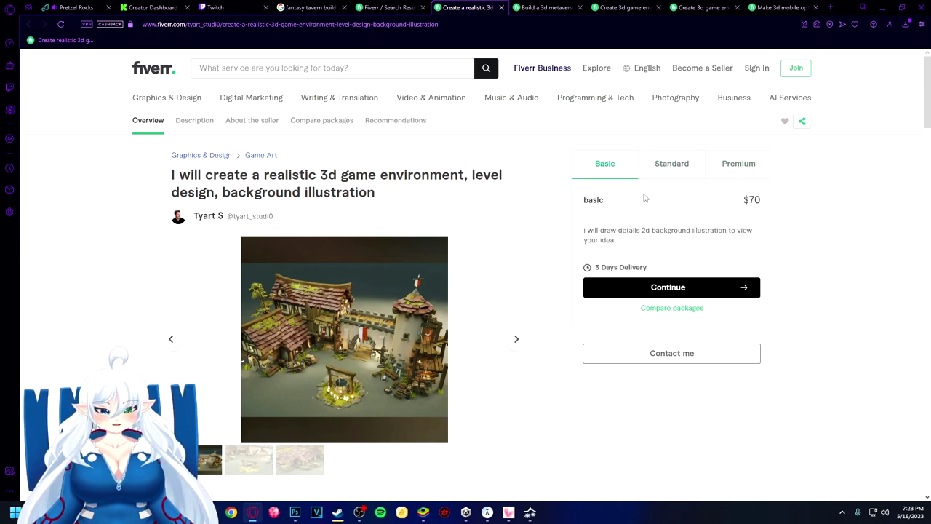
click(680, 167)
click(733, 168)
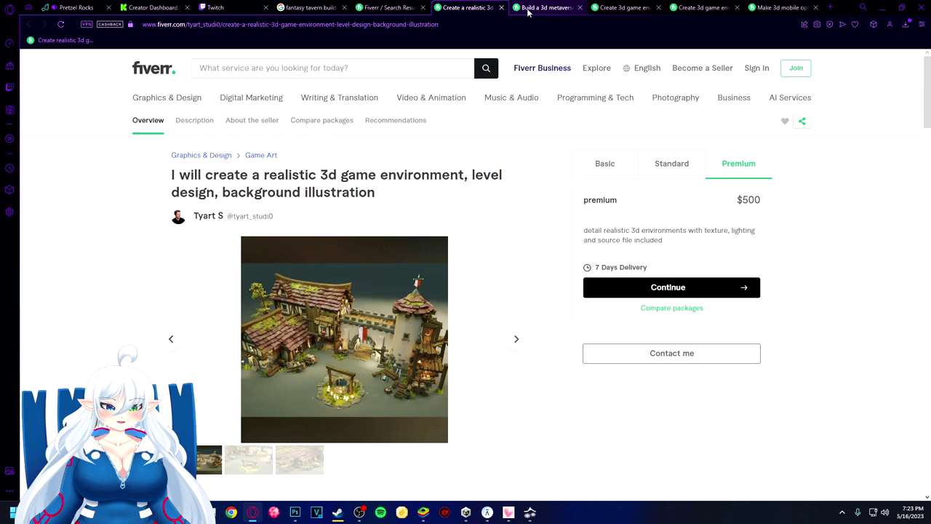
click(501, 8)
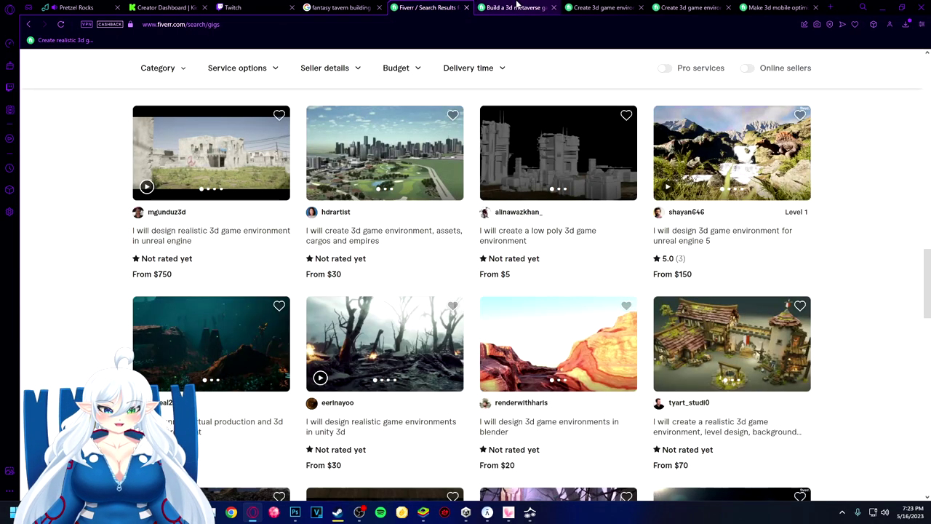
In the 3d metaverse gig, view the village and Unity castle gallery images enlarged
click(516, 8)
click(252, 466)
click(306, 465)
click(349, 469)
click(269, 469)
click(365, 372)
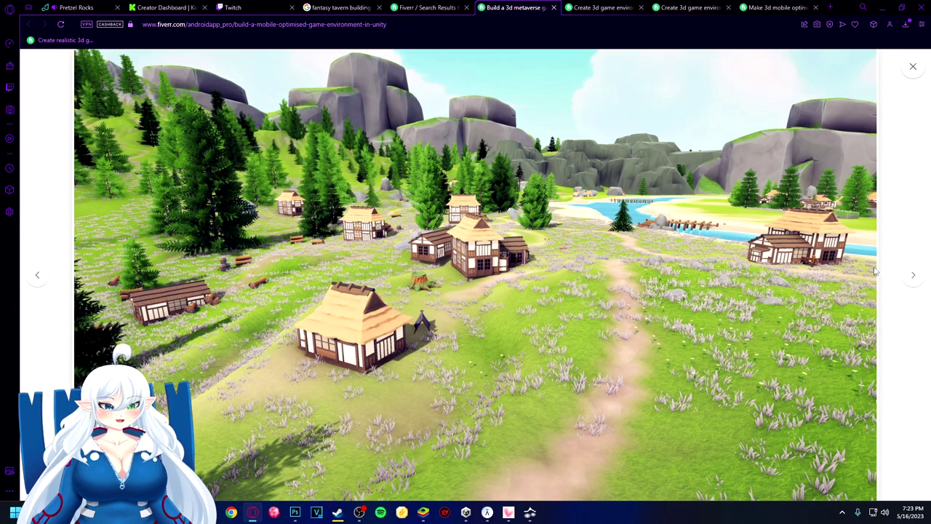
click(913, 275)
click(912, 277)
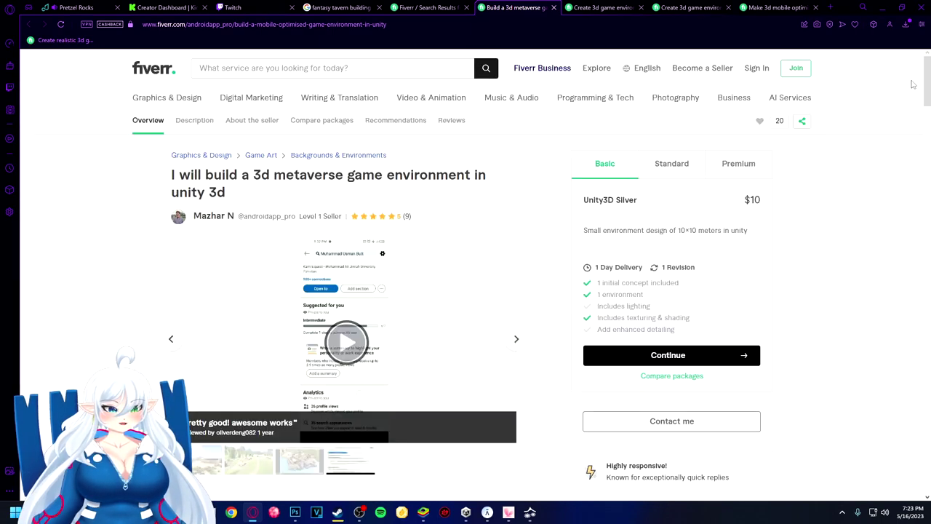
Compare the metaverse gig's prices ($120 Standard, $240 Premium) and the Blender/Unity gig's ($100, $200), closing both
click(697, 173)
click(726, 170)
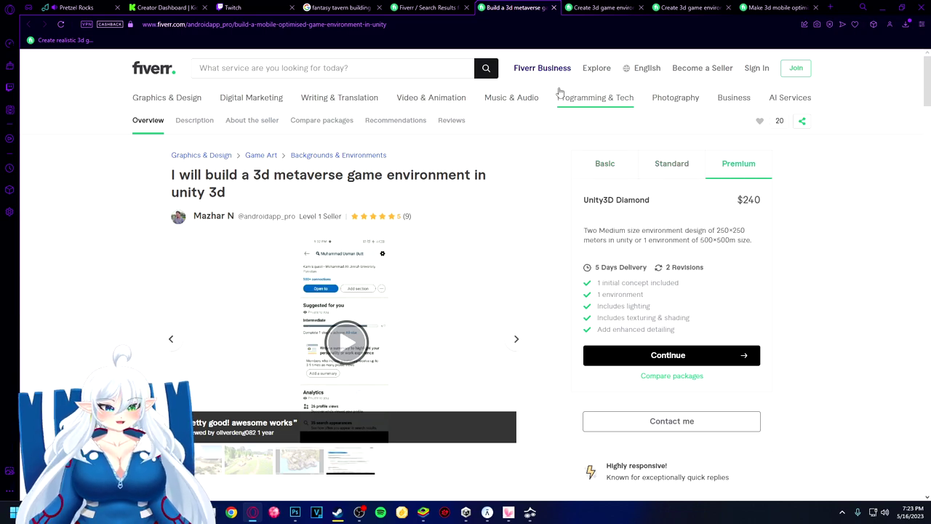
click(554, 9)
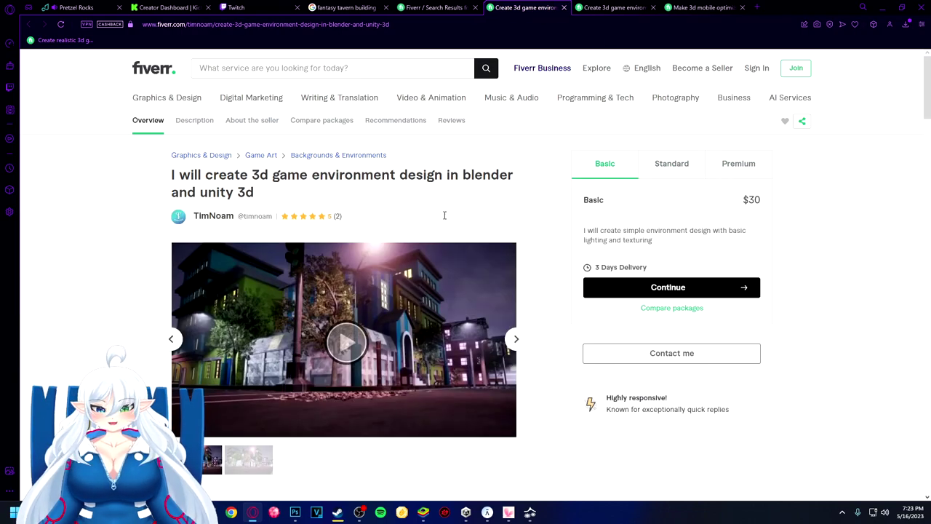
click(676, 165)
click(729, 167)
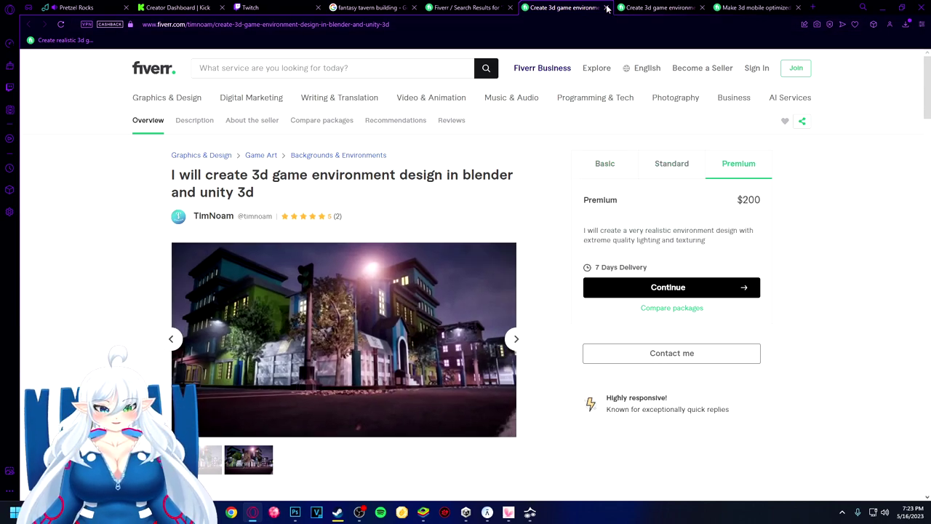
click(607, 7)
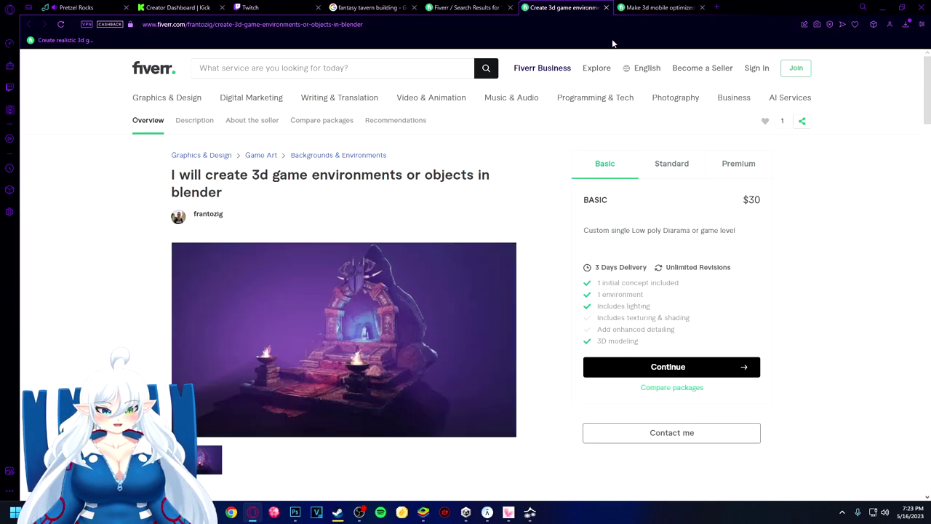
Enlarge the next gig's gallery image, close it, and show the mobile-optimized gig's third (track) picture
click(270, 396)
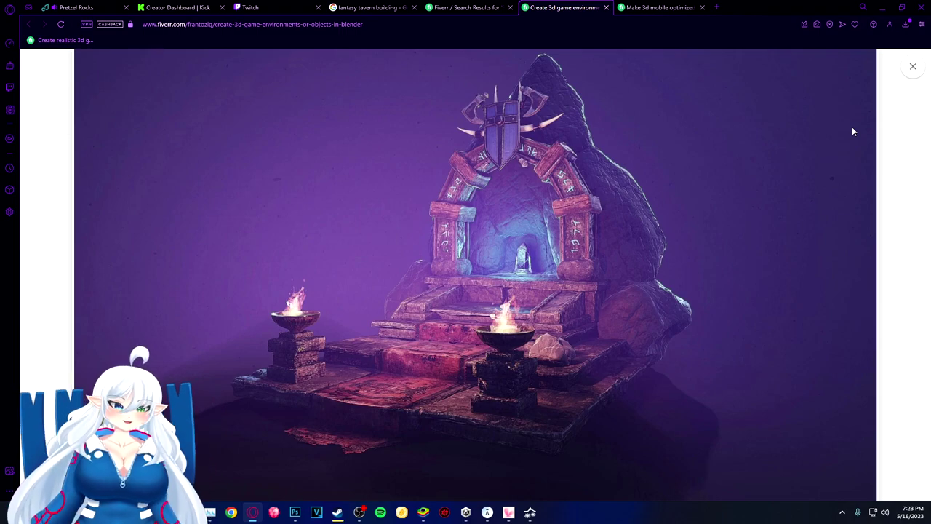
click(606, 8)
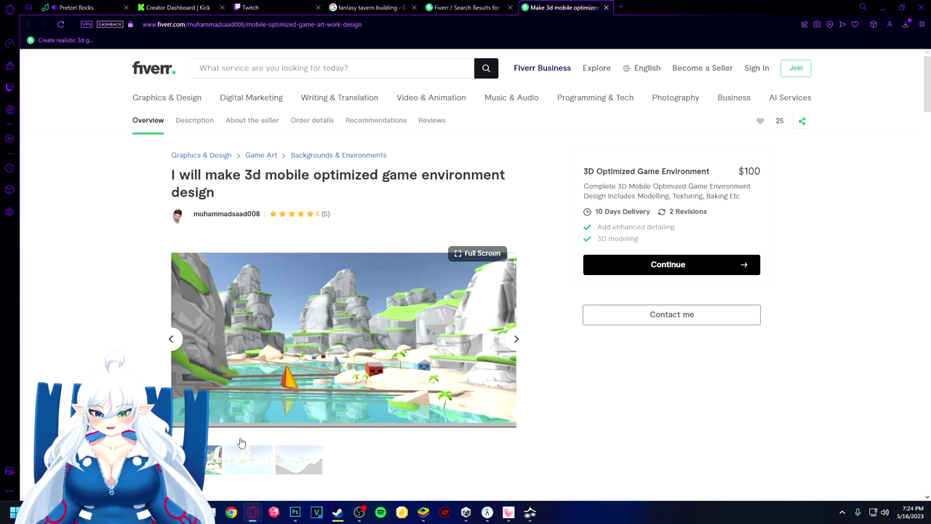
click(299, 459)
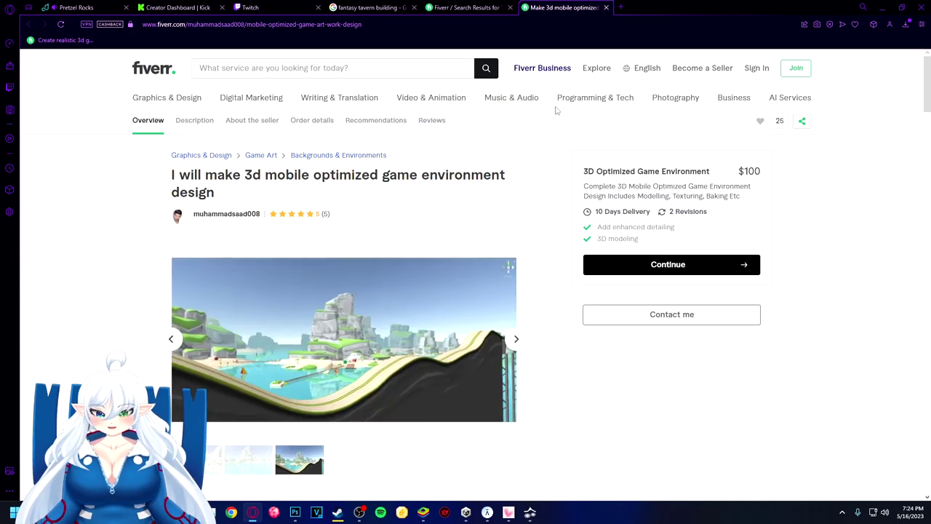
click(361, 69)
Search for '3d modelling assets' and open the 3d models, props and assets for games gig
text(3)
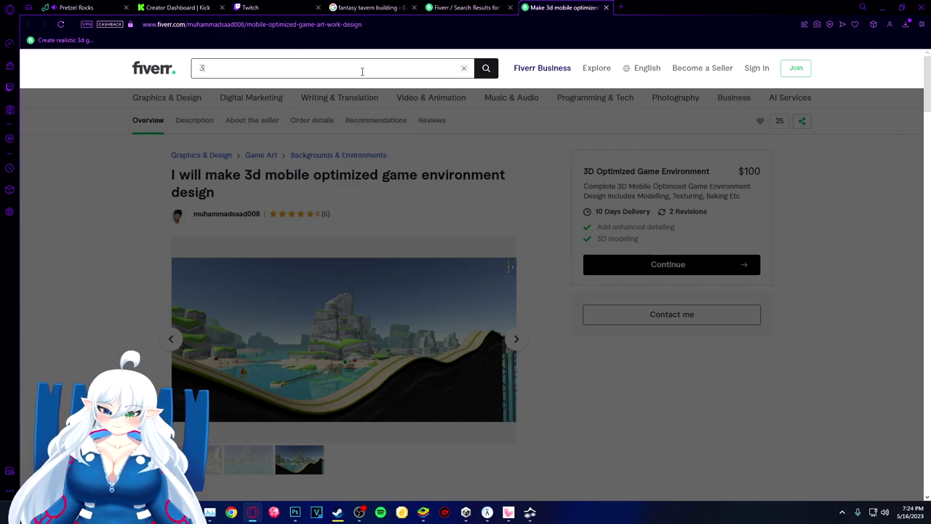
text(d modelling assets)
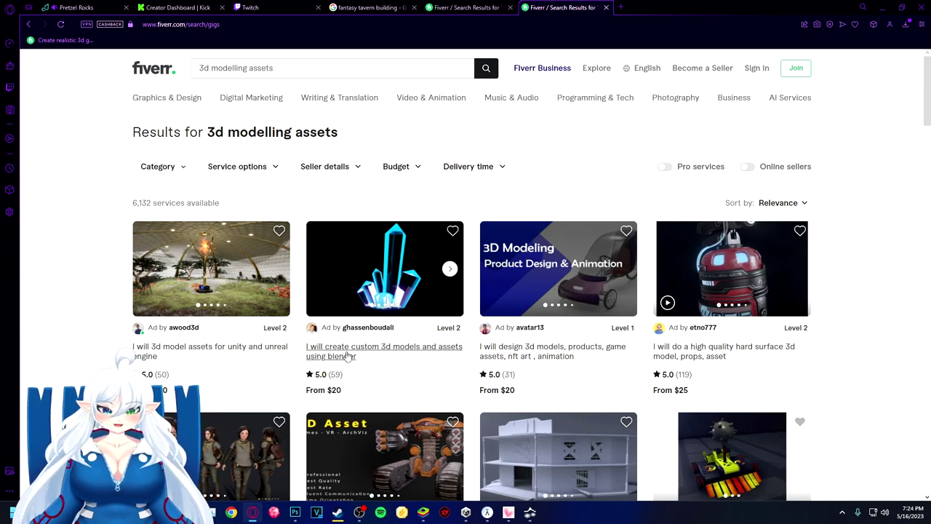
scroll(346, 353, down, 5)
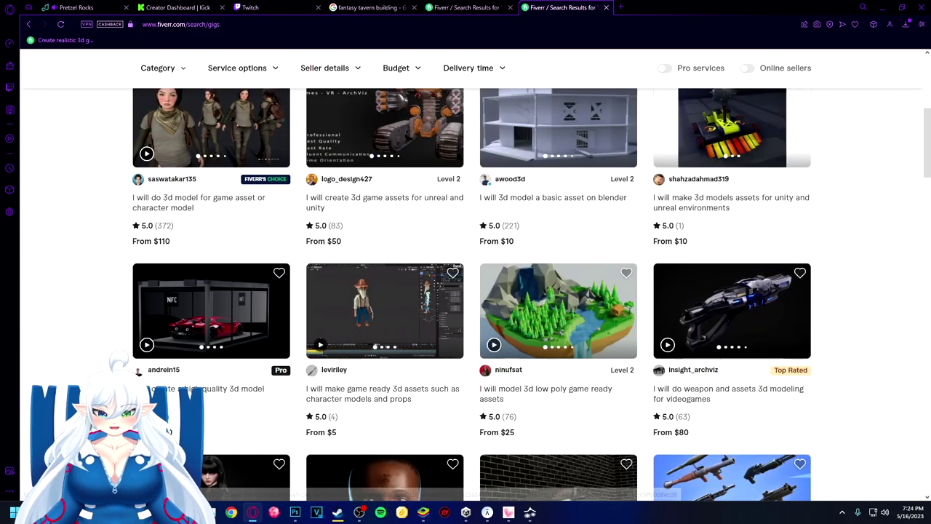
scroll(553, 320, down, 2)
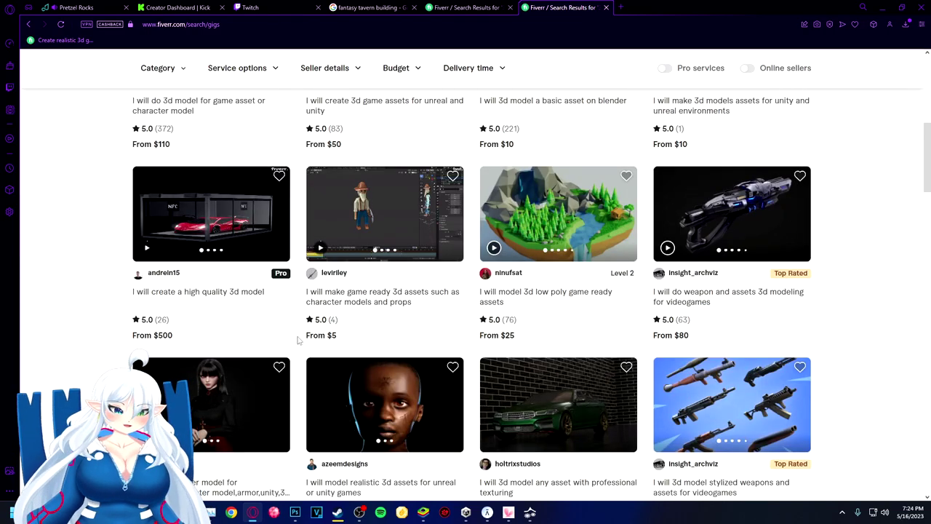
scroll(395, 364, up, 1)
scroll(407, 360, down, 5)
scroll(411, 356, down, 1)
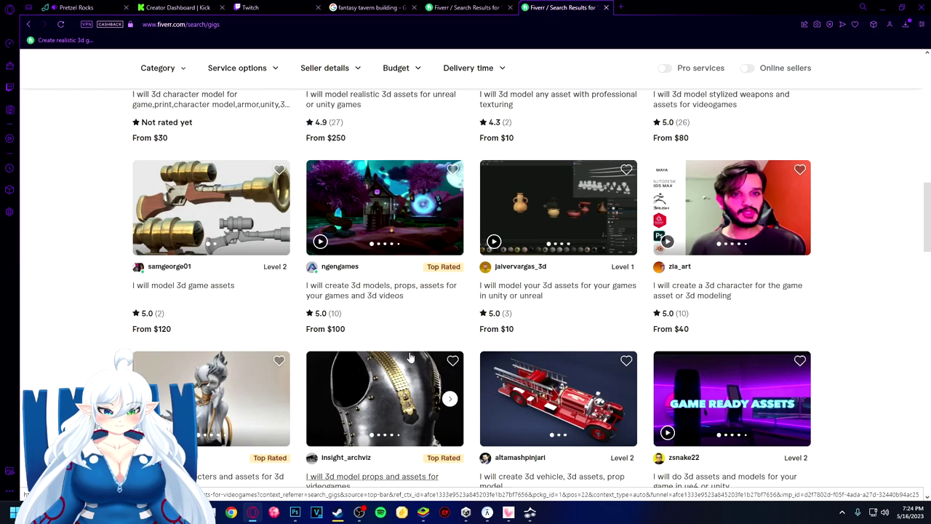
click(382, 293)
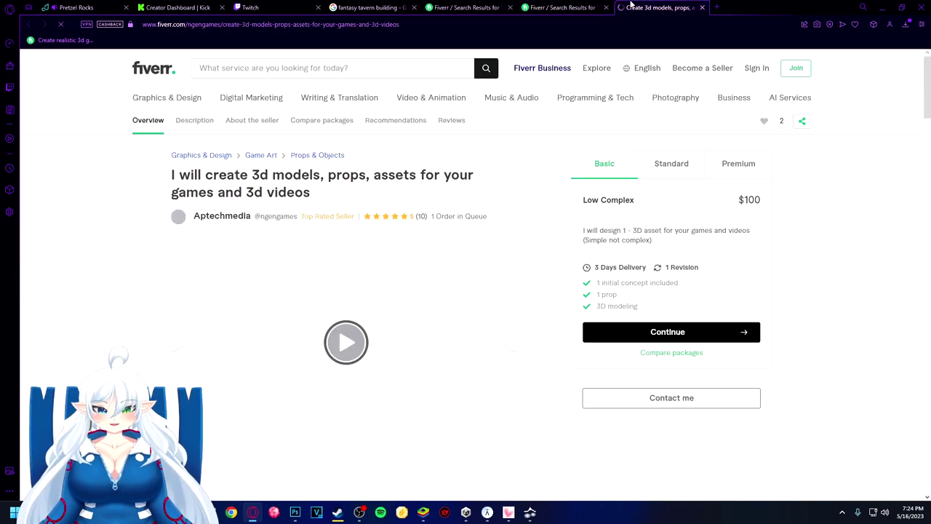
Check the 3d models gig's Standard package and its $500 Premium package, then close the gig
click(668, 167)
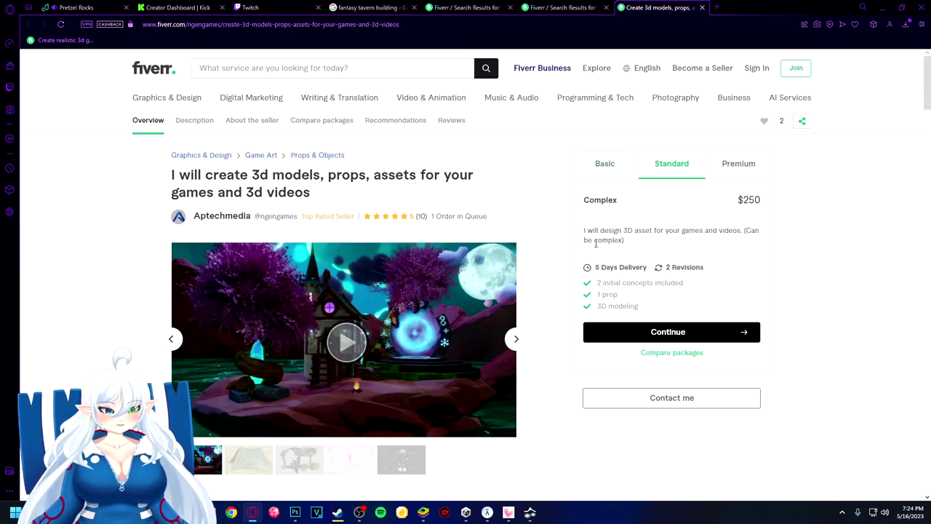
click(736, 169)
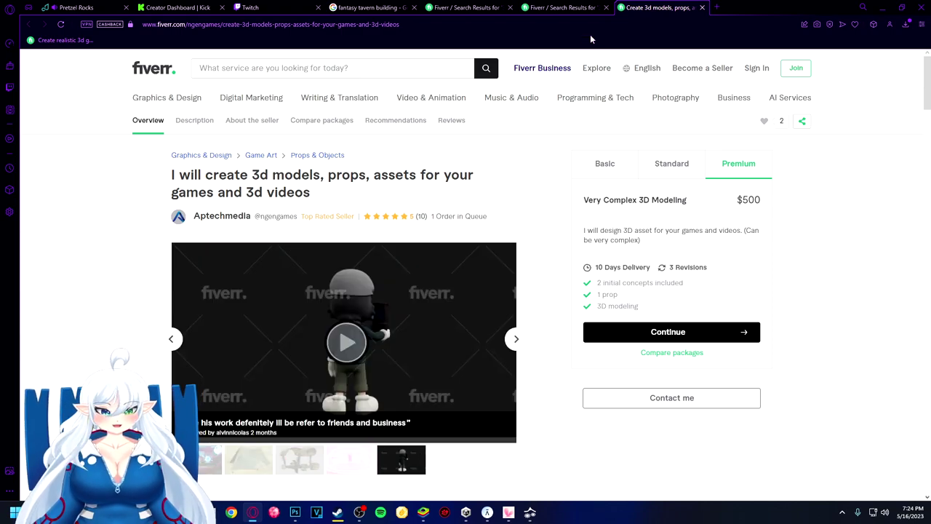
click(703, 7)
scroll(411, 275, down, 5)
Go to page 2 of the 3d modelling assets results and scroll through its gigs
scroll(411, 275, down, 9)
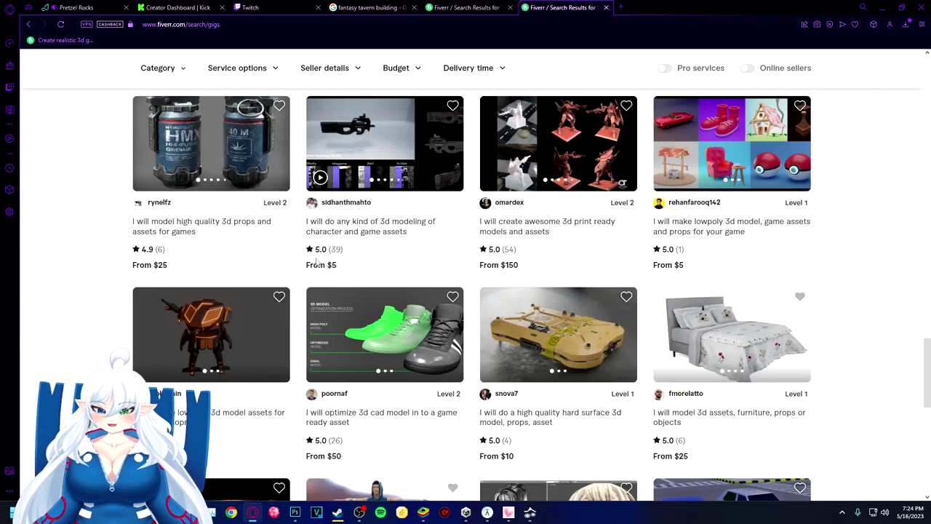
scroll(316, 264, down, 6)
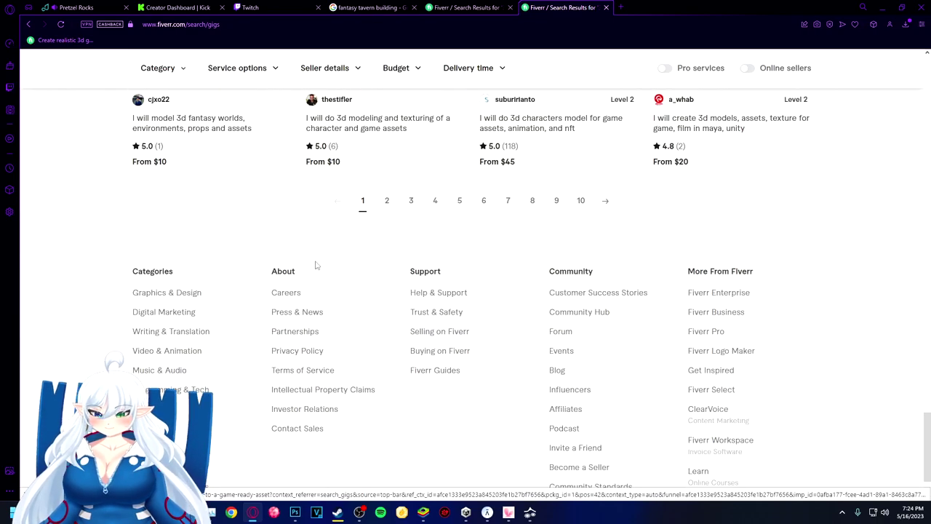
click(389, 210)
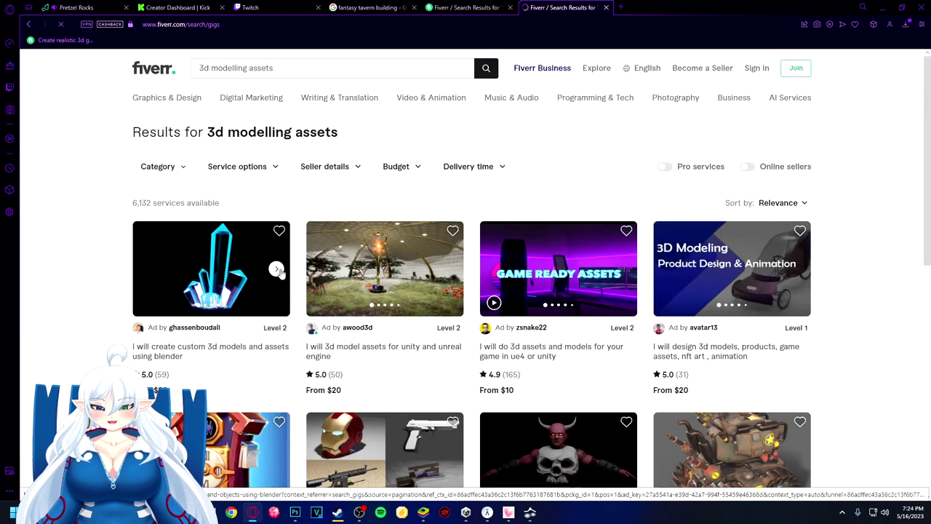
scroll(281, 275, down, 2)
scroll(281, 275, down, 4)
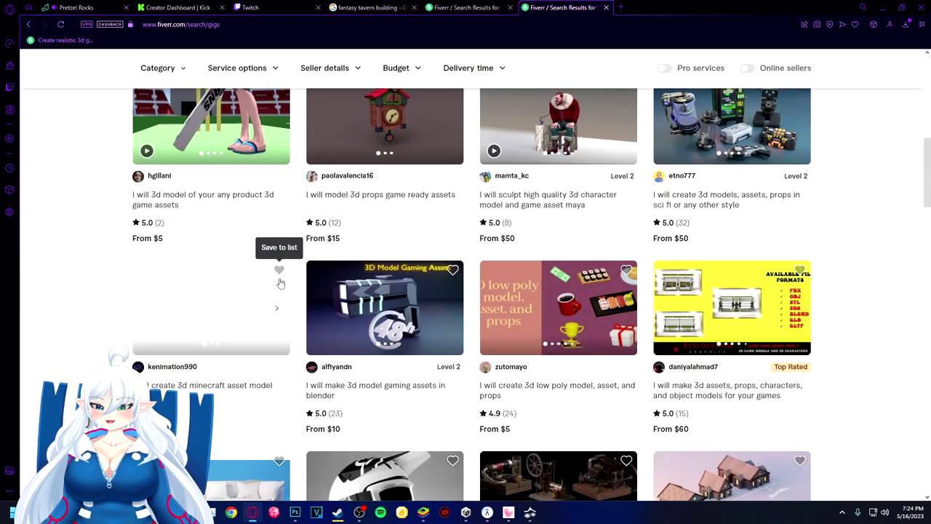
scroll(96, 327, up, 3)
scroll(97, 326, down, 6)
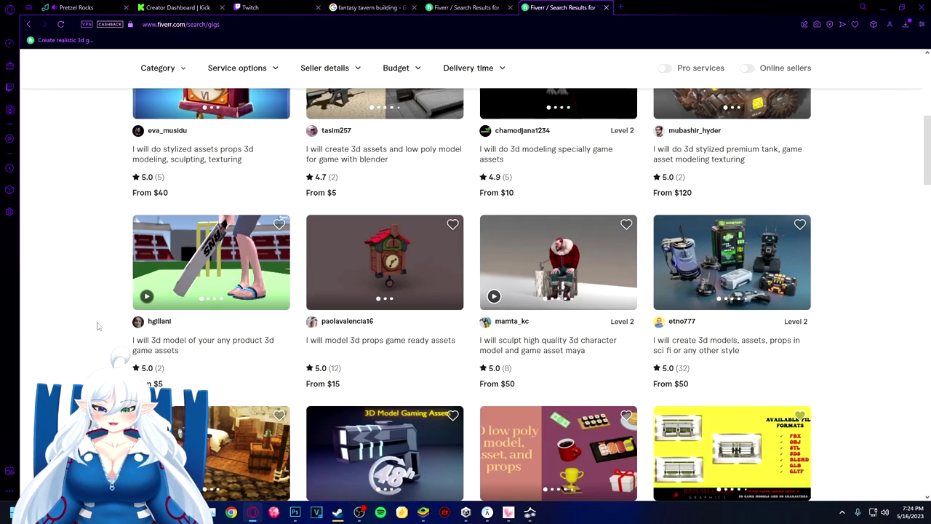
scroll(97, 326, down, 3)
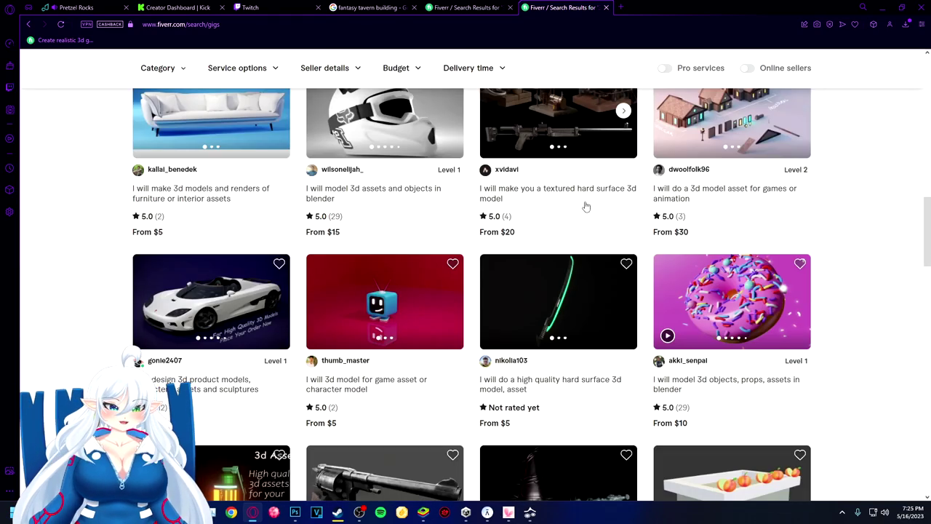
scroll(341, 239, down, 5)
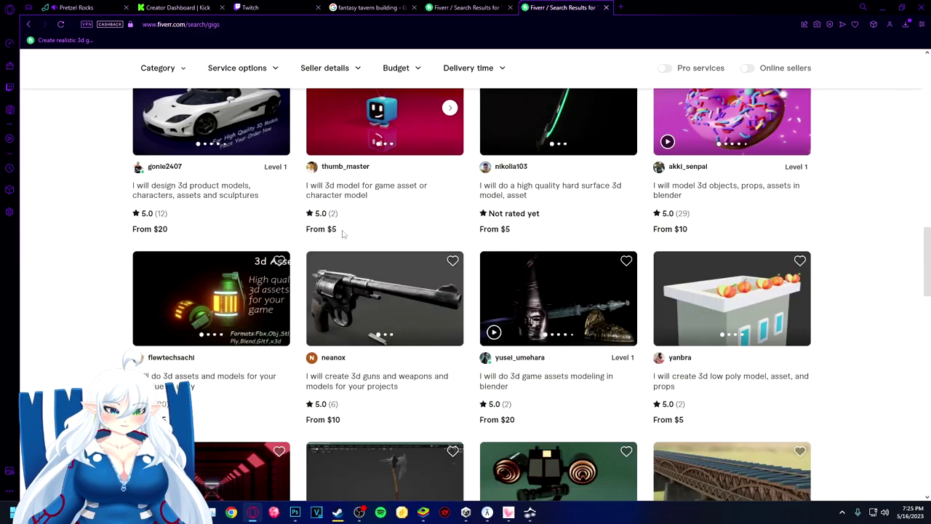
scroll(340, 239, down, 2)
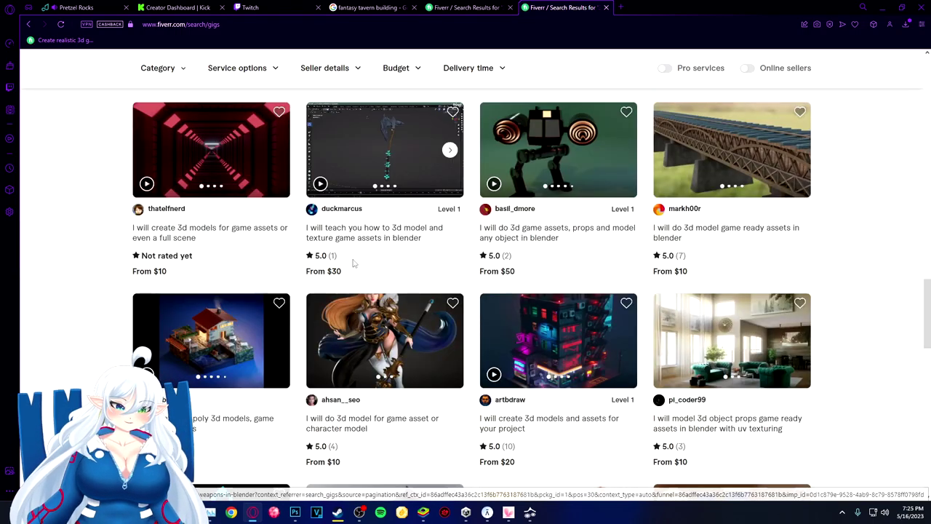
scroll(287, 325, down, 2)
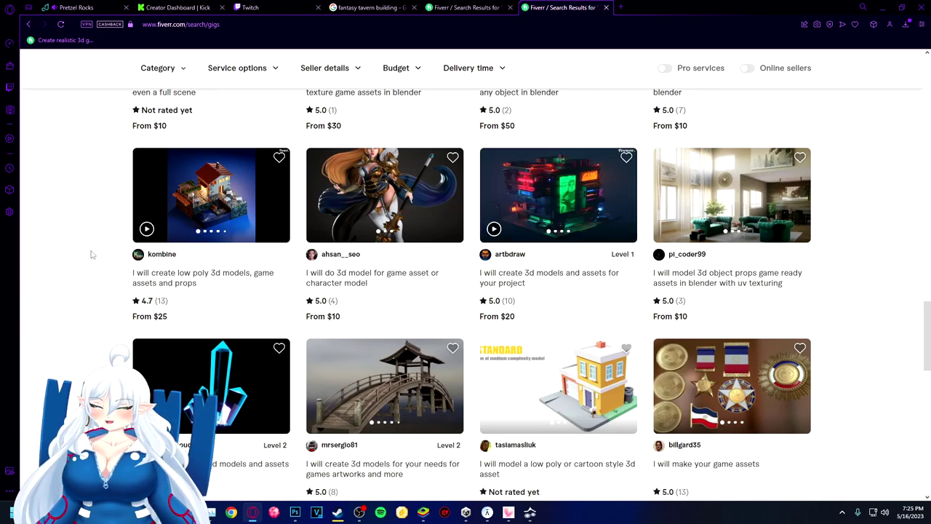
Close those results and open the 3d game environment for Unity and UE4 gig ($50 Basic)
click(606, 7)
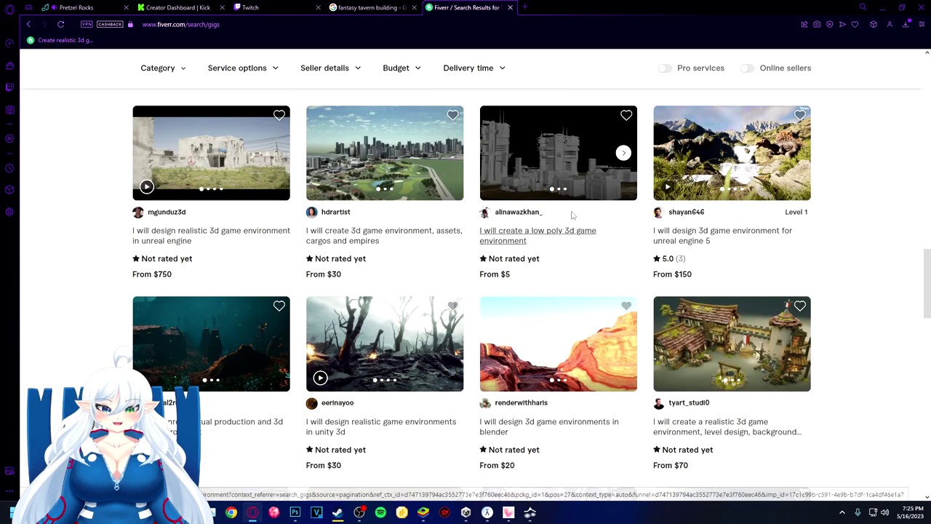
scroll(800, 246, down, 6)
scroll(798, 251, down, 2)
scroll(837, 253, down, 1)
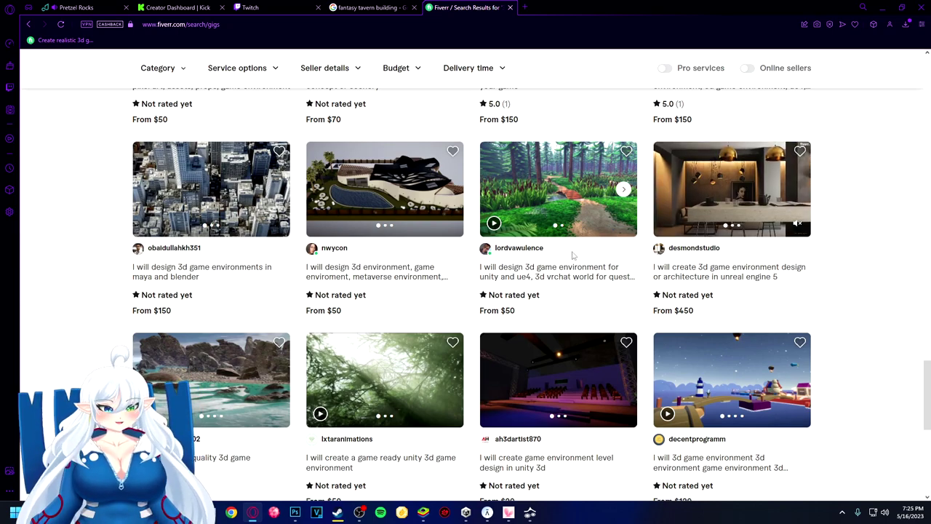
click(551, 278)
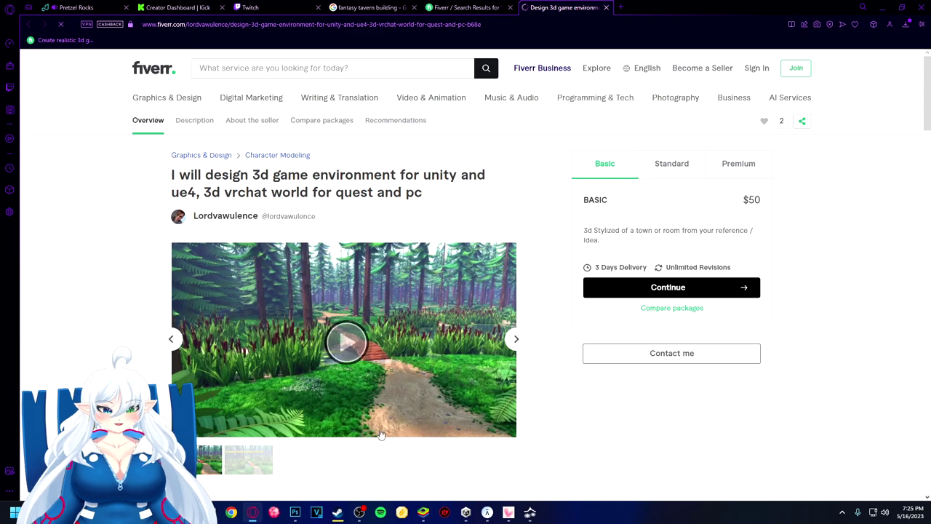
Browse the gig's gallery images, compare the Standard and Premium packages, and play the showcase video
click(242, 469)
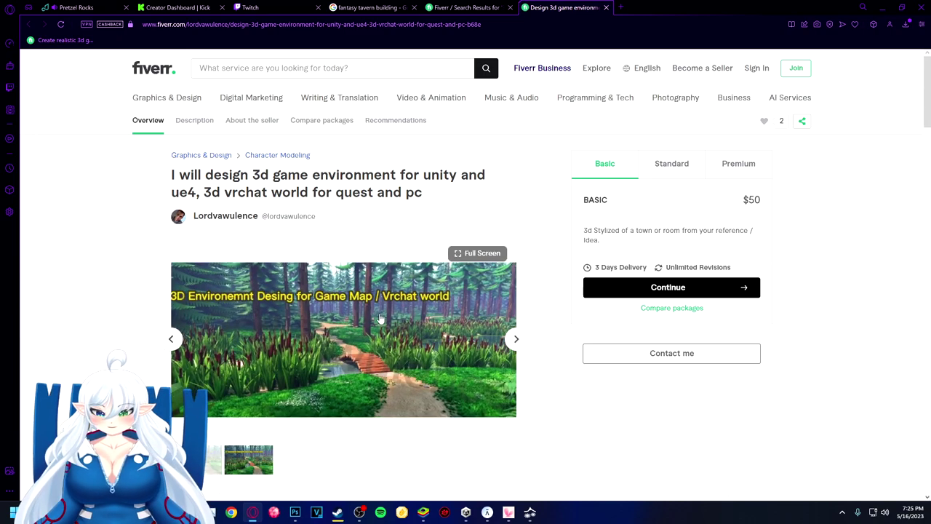
click(379, 313)
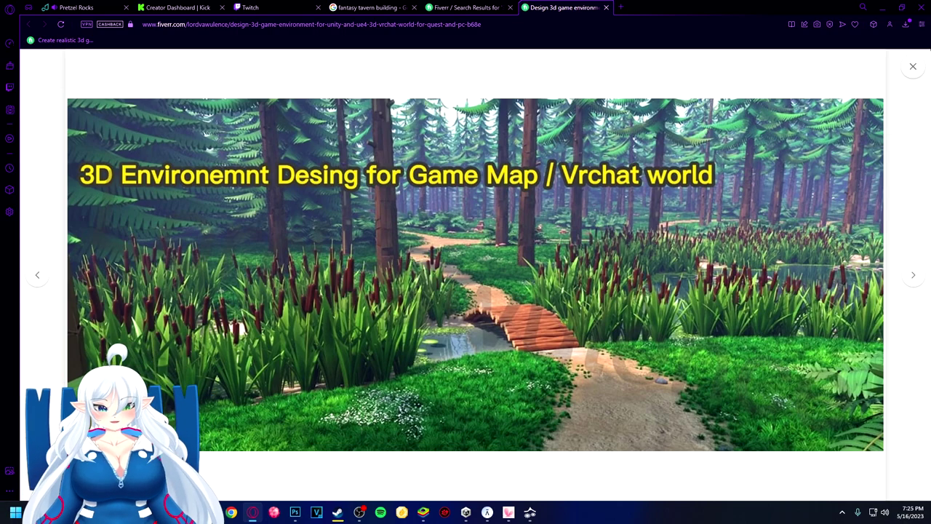
click(913, 66)
click(675, 170)
drag(735, 164, 723, 163)
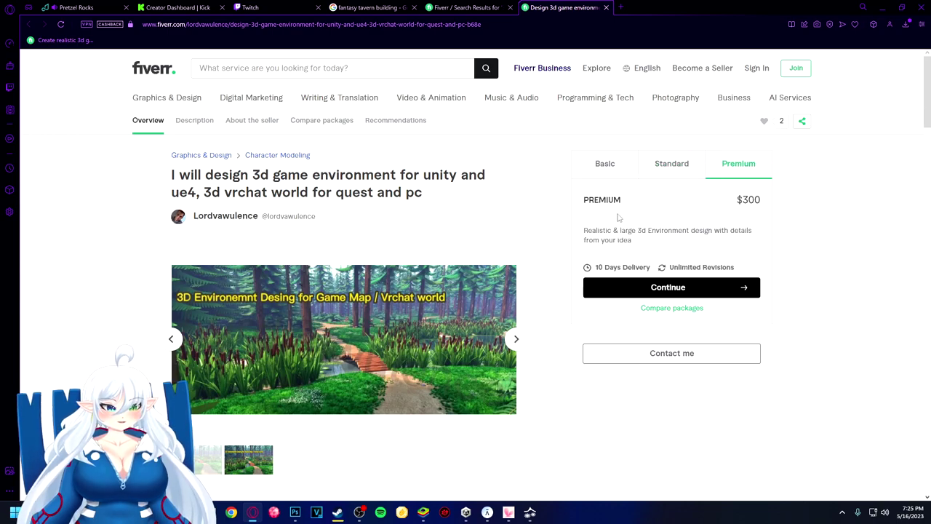
click(664, 167)
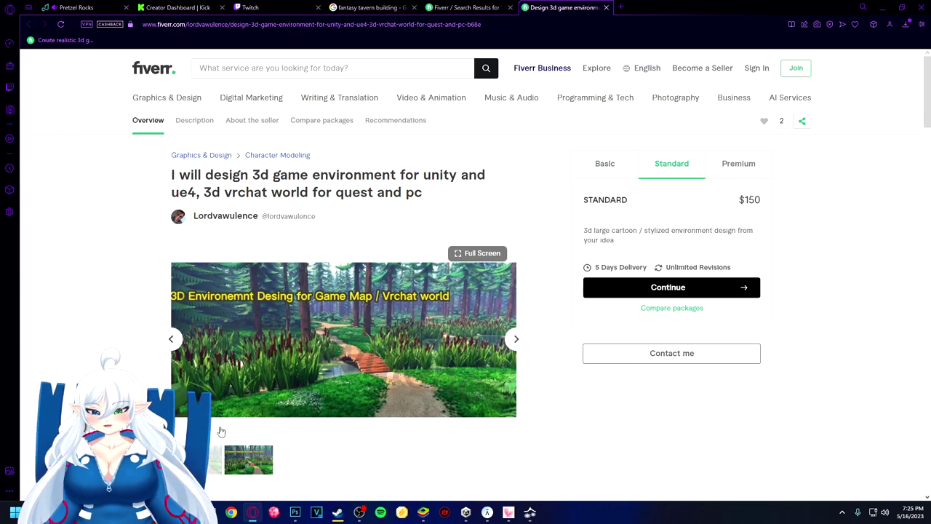
click(215, 457)
click(230, 433)
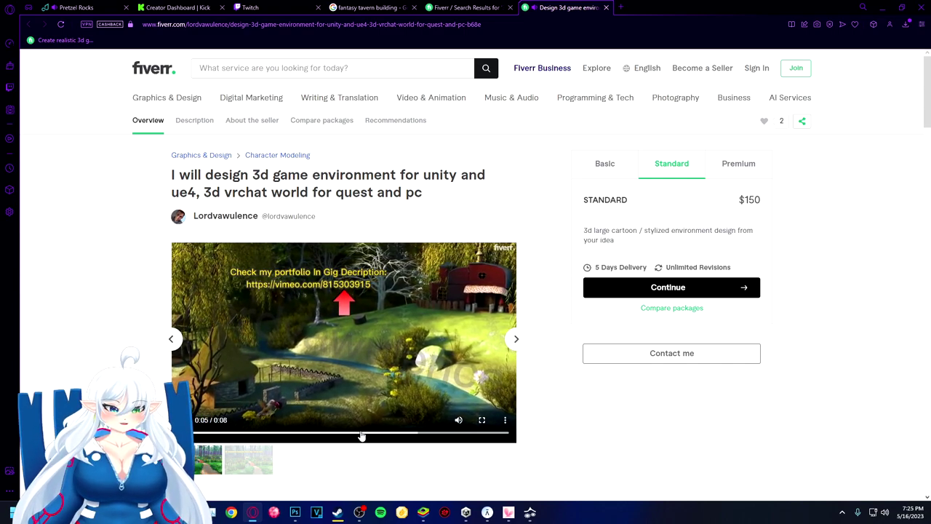
Scroll to About this gig and select the seller's vimeo.com portfolio link for copying
scroll(342, 363, down, 3)
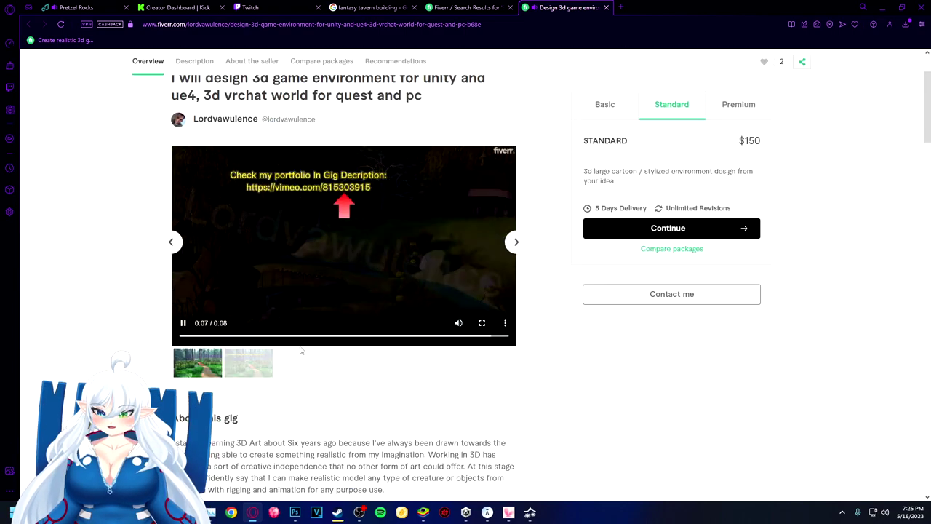
scroll(239, 254, down, 10)
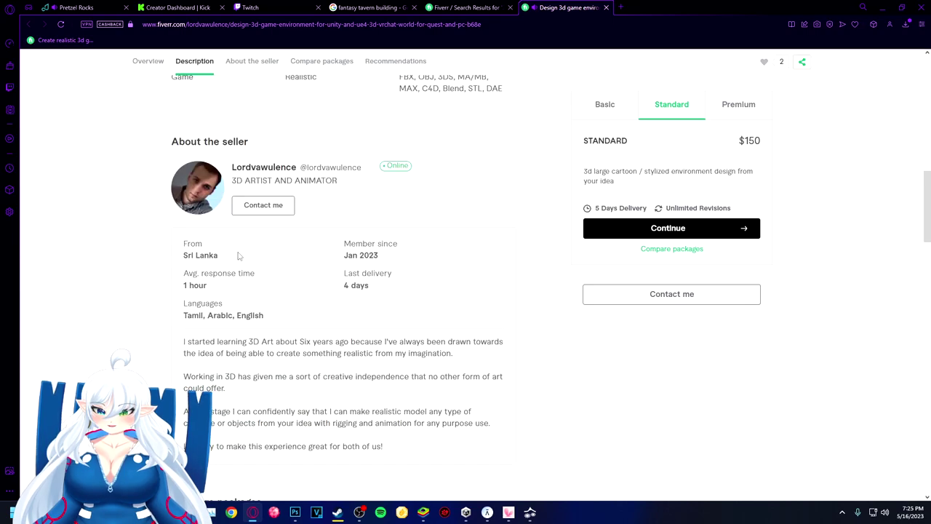
scroll(238, 255, down, 5)
scroll(118, 274, up, 8)
scroll(205, 255, up, 5)
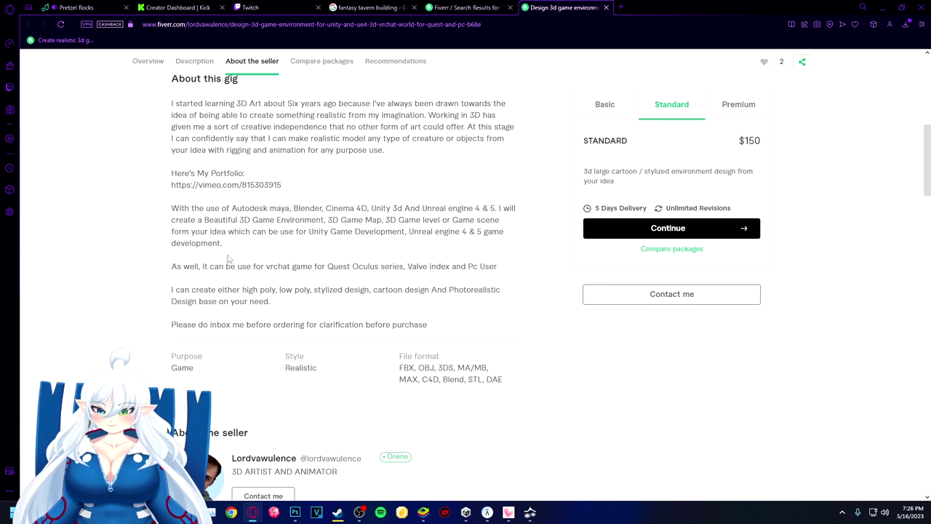
drag(172, 186, 289, 186)
right_click(274, 185)
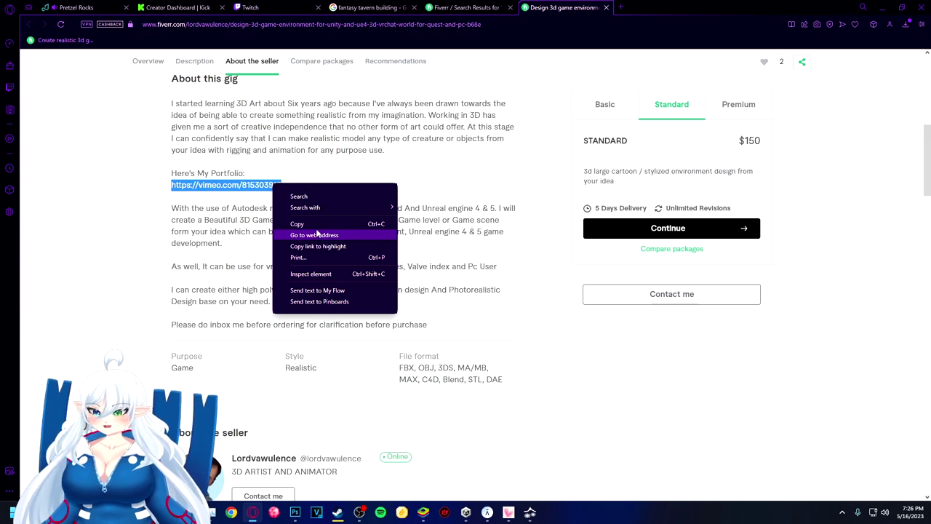
Copy the Vimeo portfolio link and load it in a new browser tab
click(297, 223)
click(330, 26)
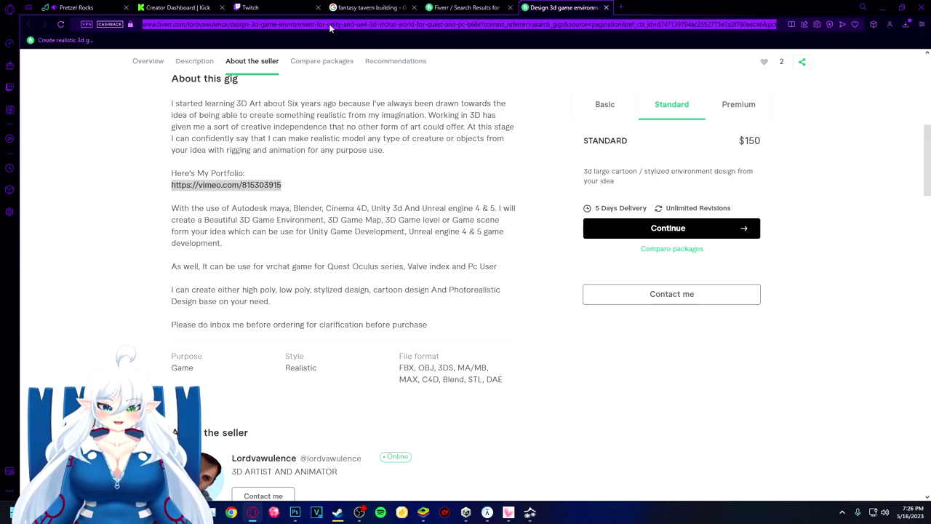
click(460, 7)
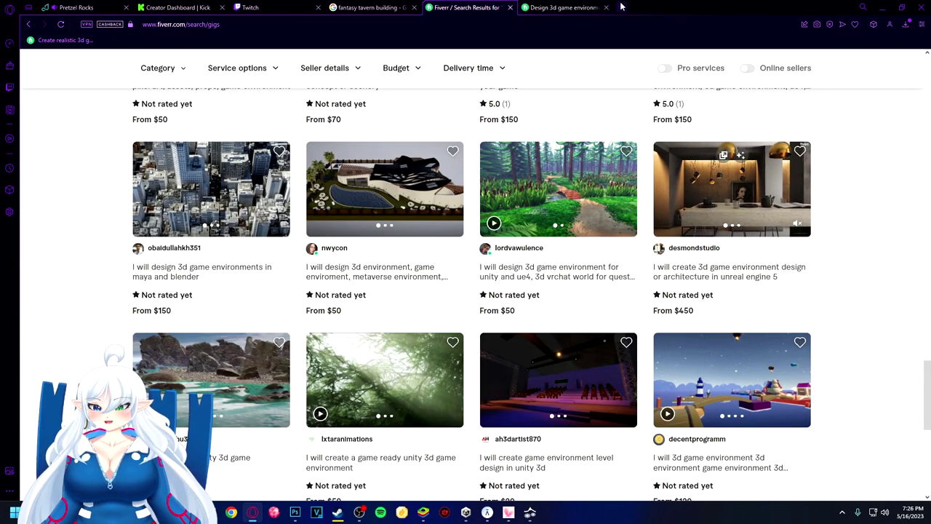
key(ctrl+t)
key(ctrl+v)
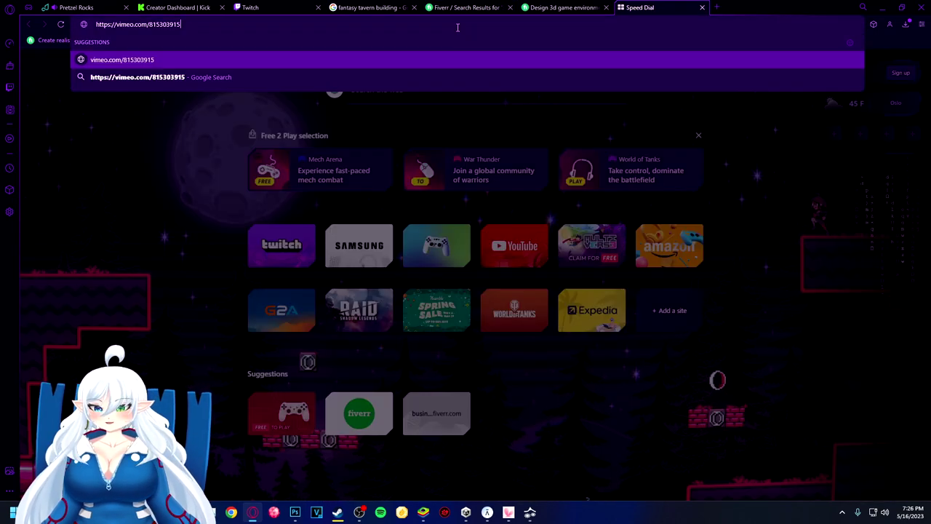
key(Return)
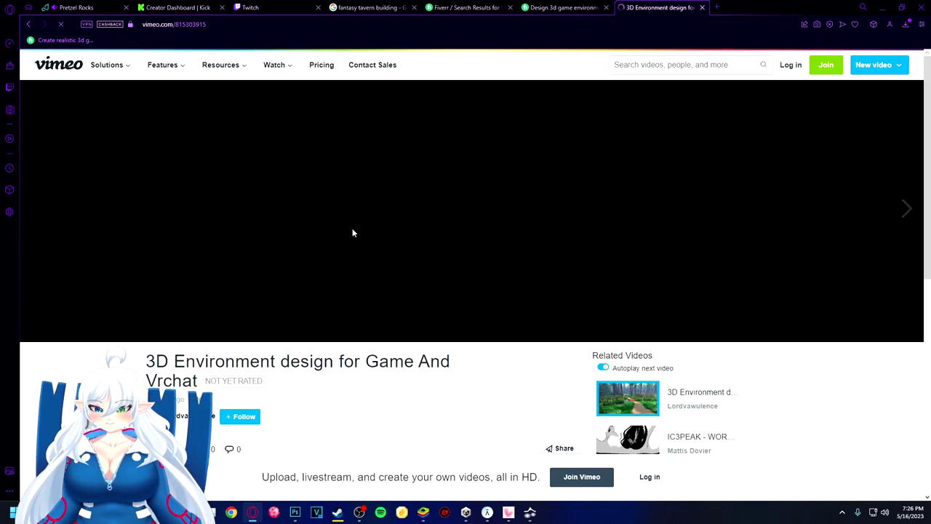
Open the seller's Vimeo profile and watch the 3D Creatures And Animal Model reel muted, skipping to the T-rex
scroll(635, 337, down, 2)
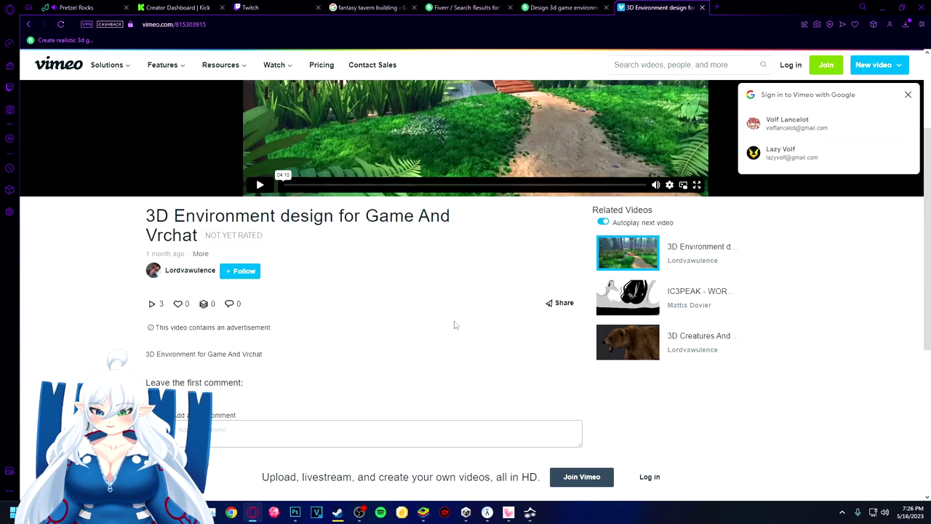
click(185, 275)
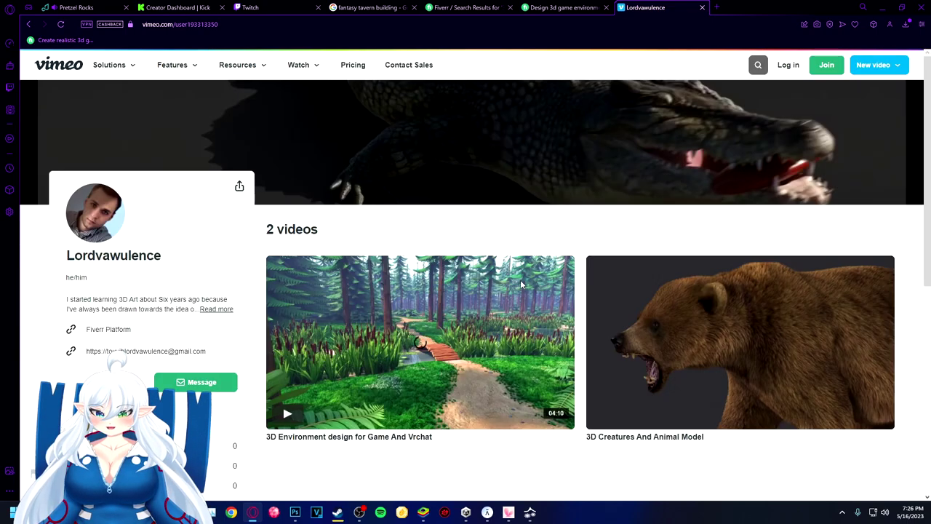
scroll(522, 284, down, 1)
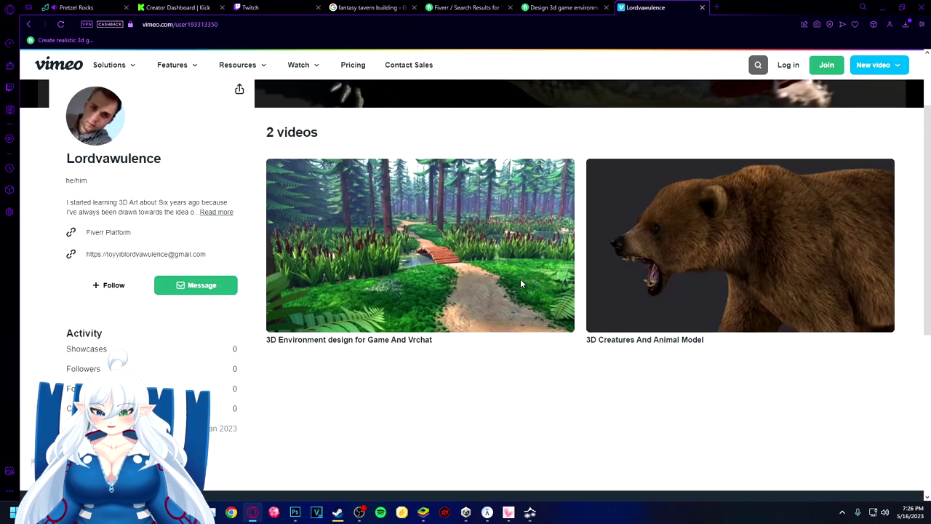
click(685, 278)
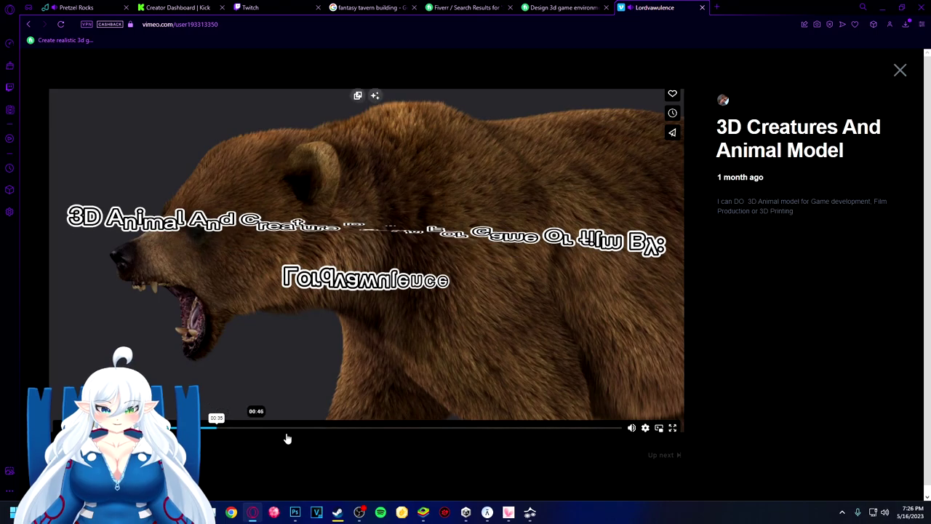
click(630, 430)
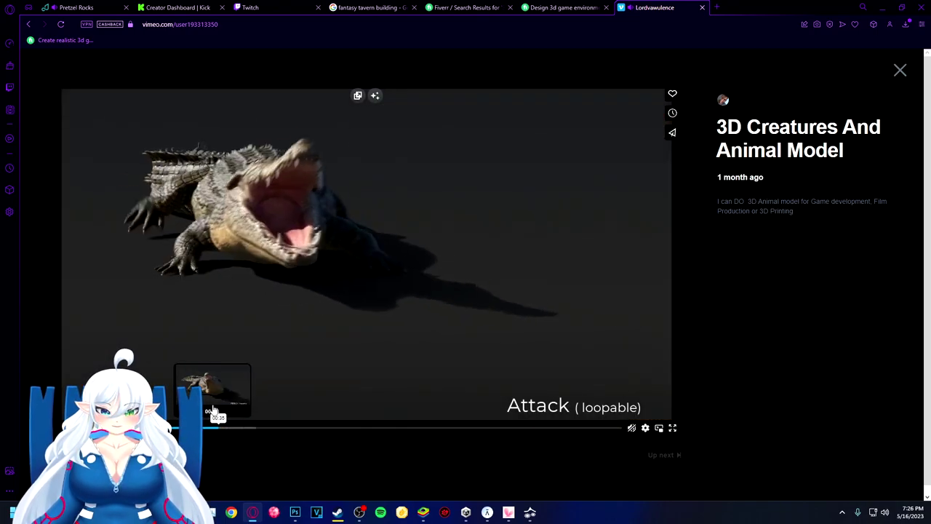
click(332, 419)
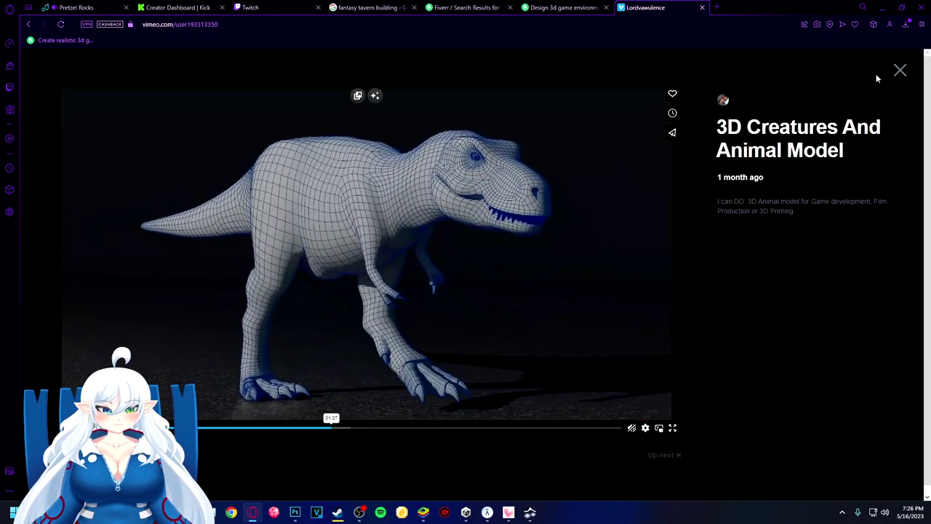
click(897, 73)
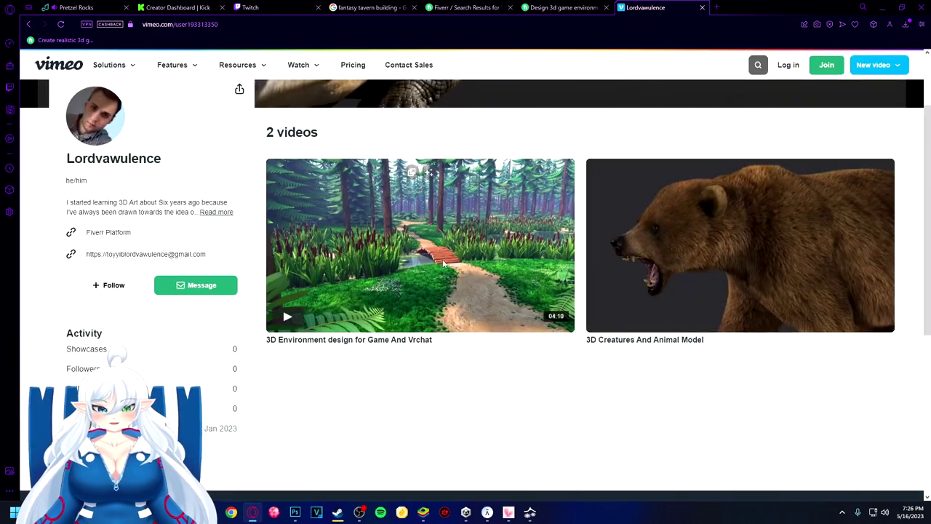
View the creature video's page, return to the profile, then close the Vimeo tab
click(638, 340)
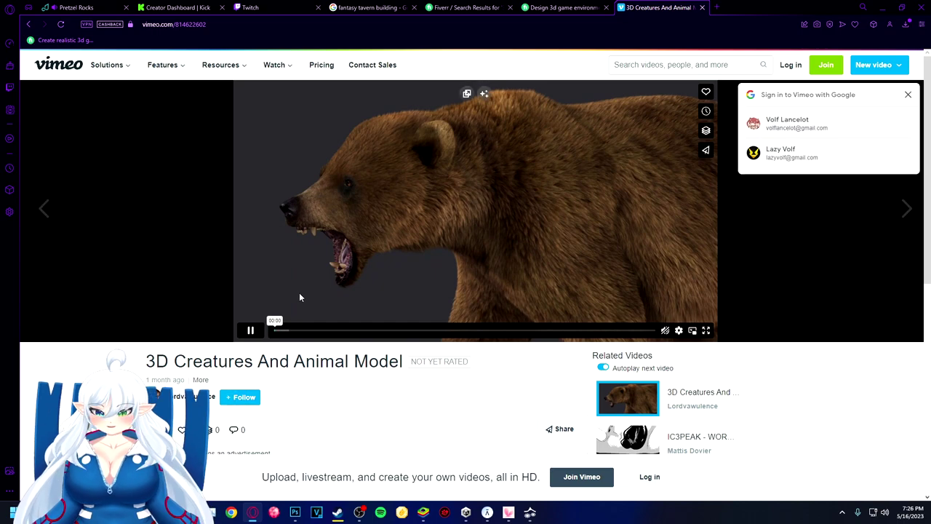
key(alt+Left)
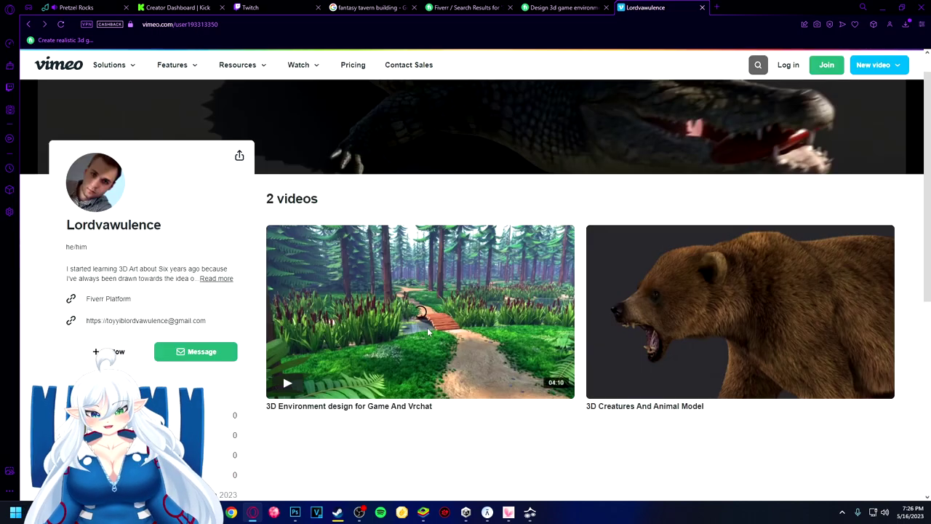
mouse_move(320, 313)
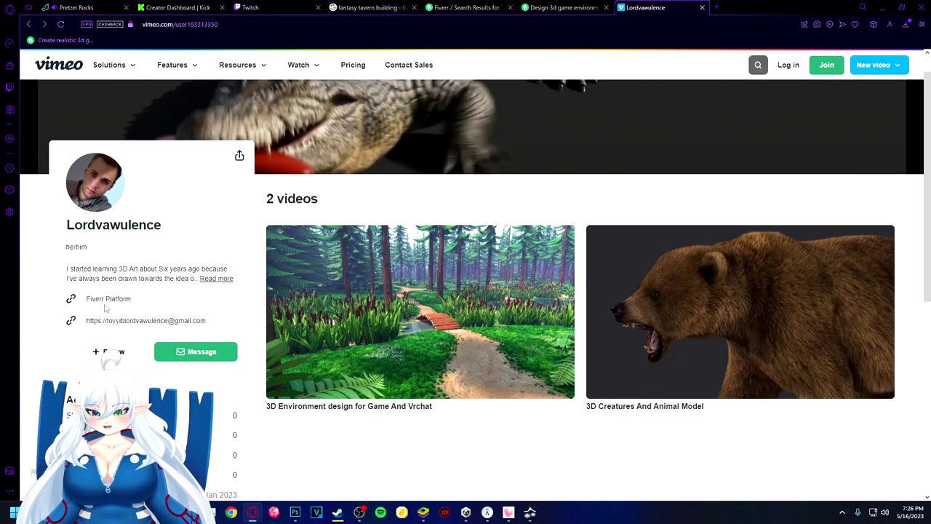
mouse_move(291, 305)
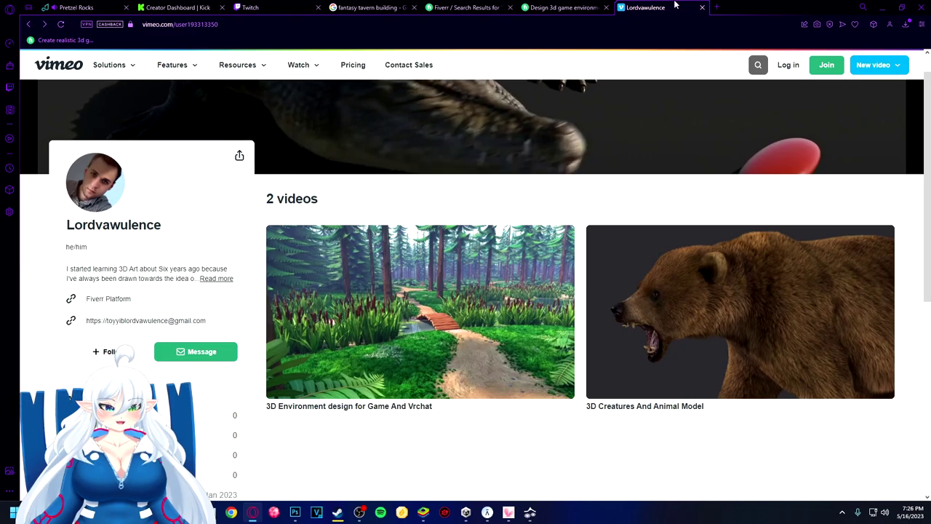
click(702, 7)
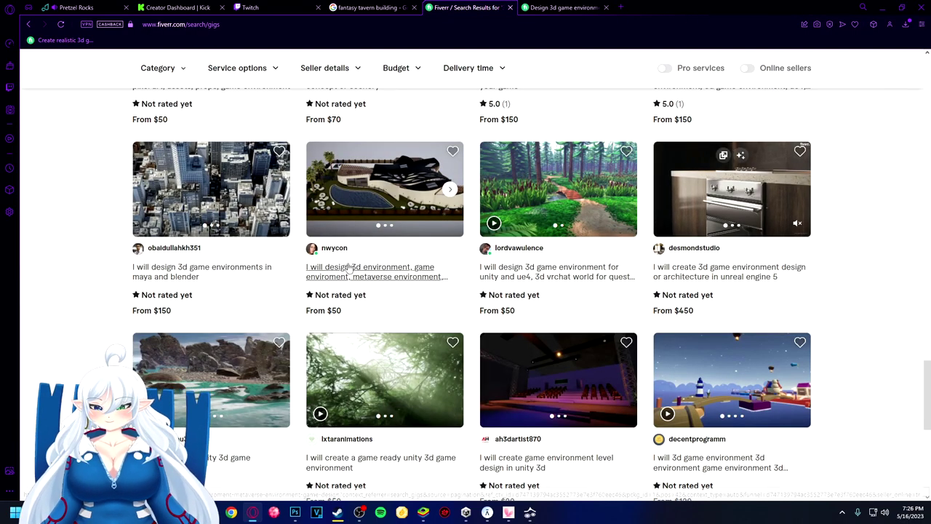
Close the 3D game environment gig tab and bring the village map in Photoshop back to the front
mouse_move(563, 277)
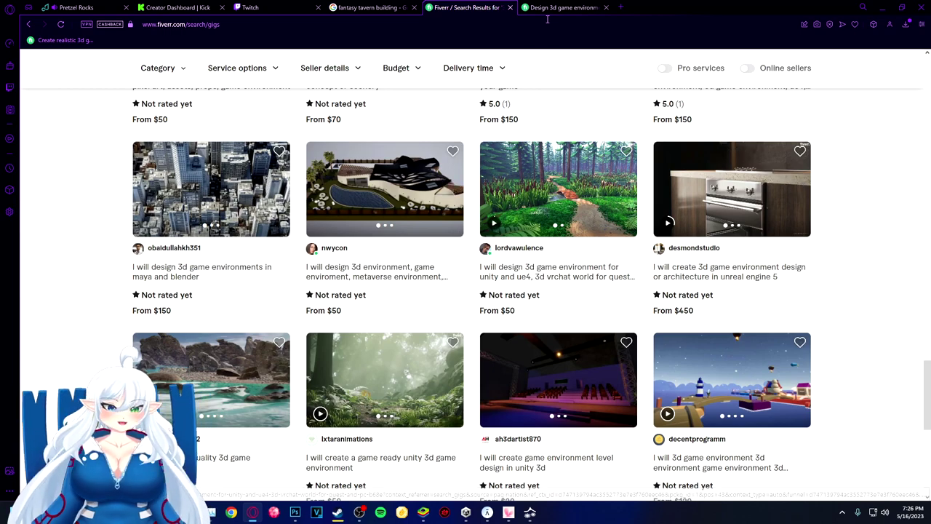
click(555, 7)
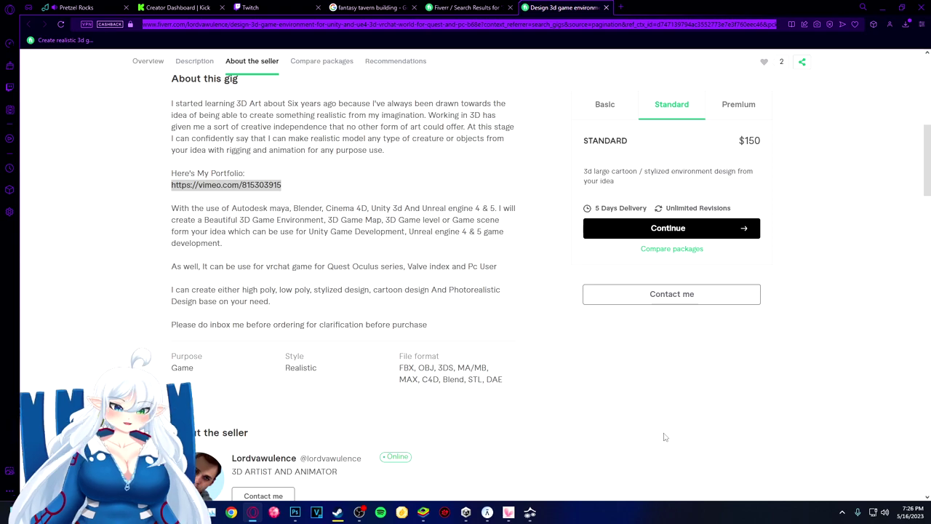
scroll(404, 258, up, 5)
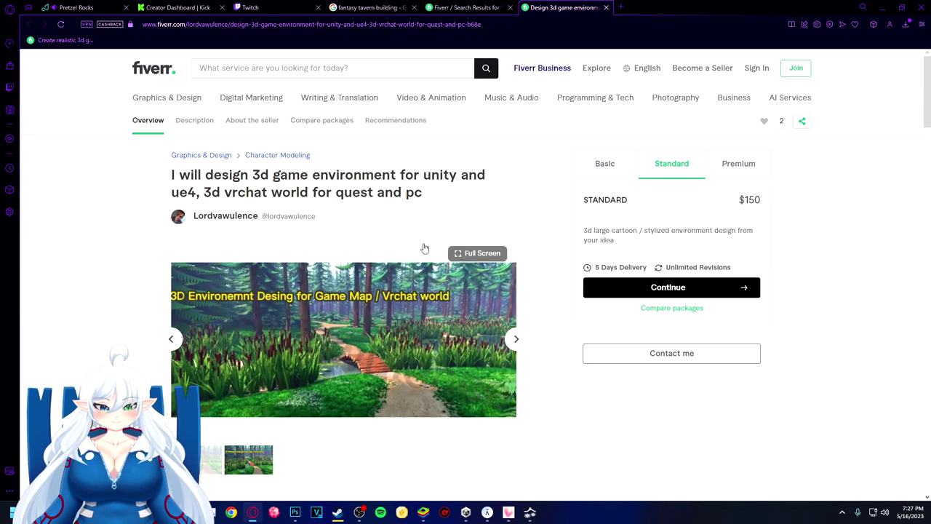
click(606, 8)
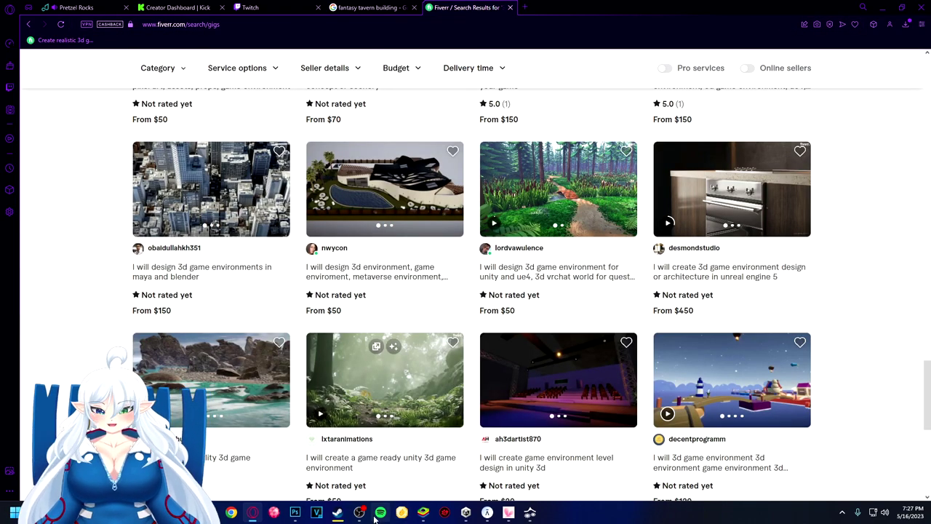
click(294, 512)
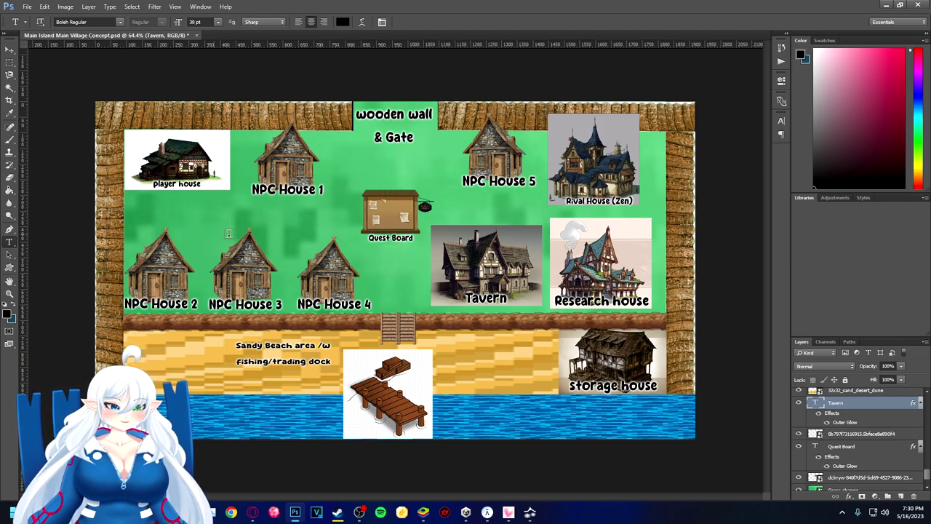
With the Move tool, show the distance guides between NPC House 3 and the Tavern label
click(10, 51)
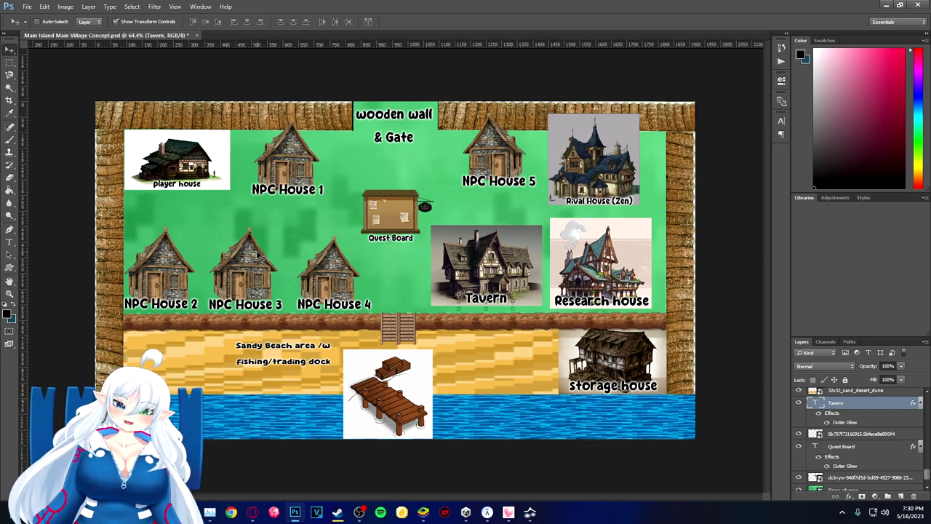
key(ctrl)
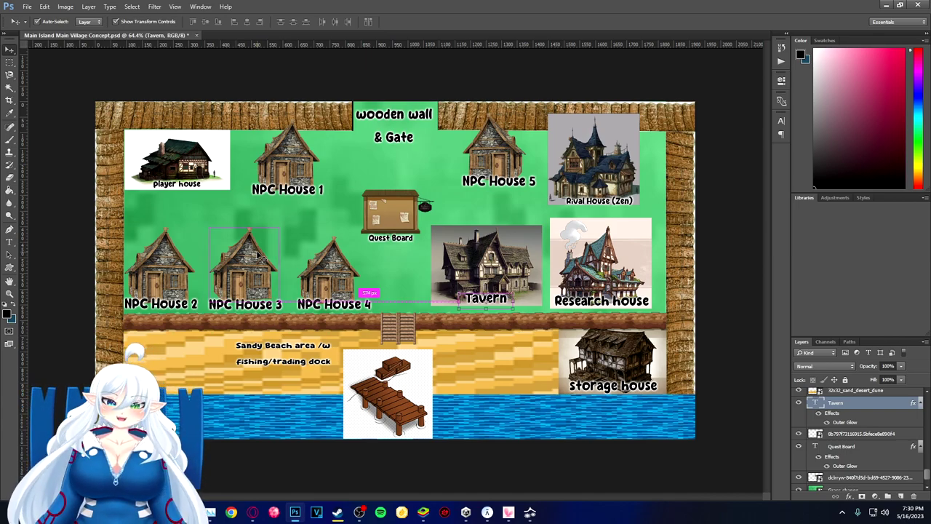